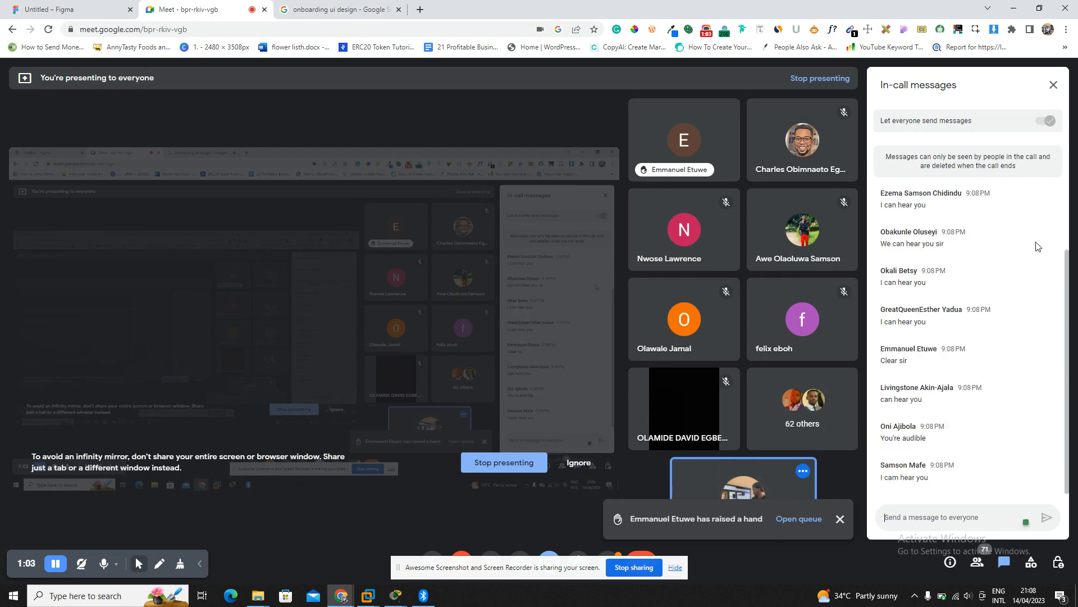
Show everyone waiting to join the call, admit the third person individually, and admit all the remaining ones together.
scroll(1038, 246, "up", 2)
scroll(1038, 247, "down", 4)
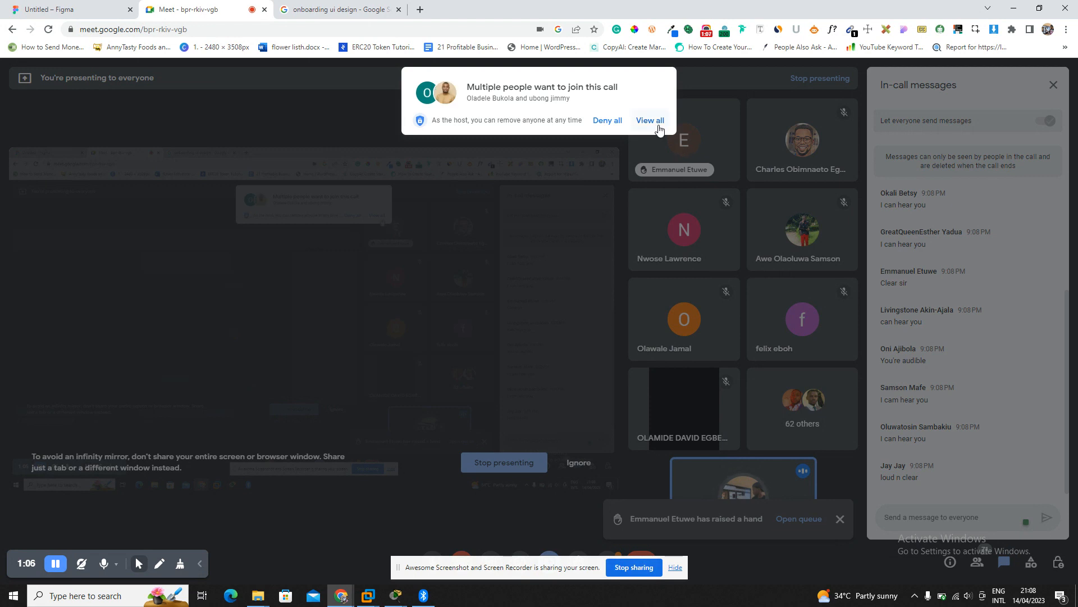
left_click(652, 121)
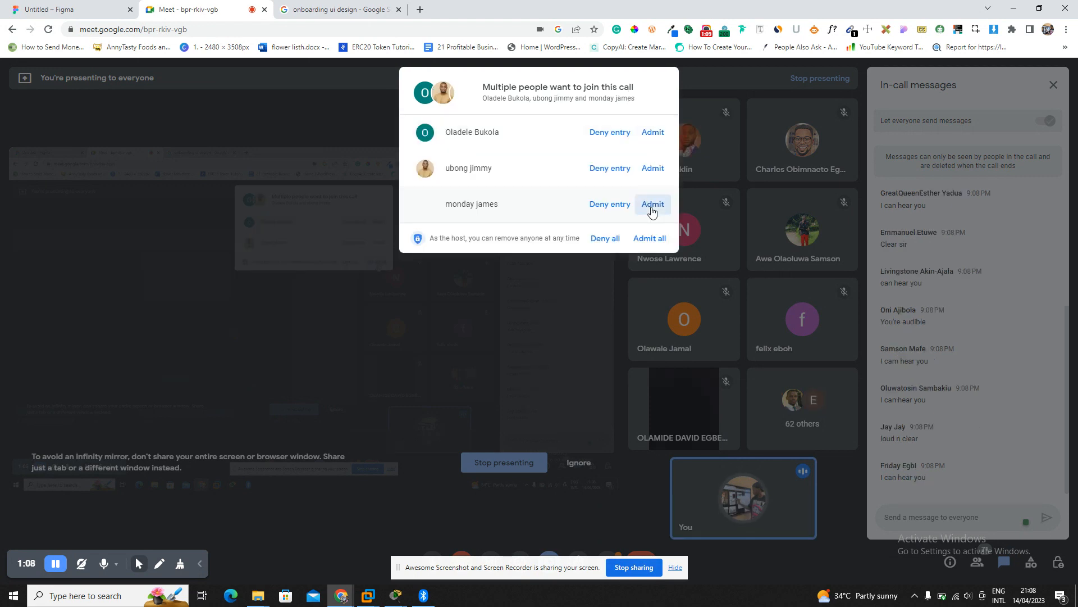
left_click(652, 208)
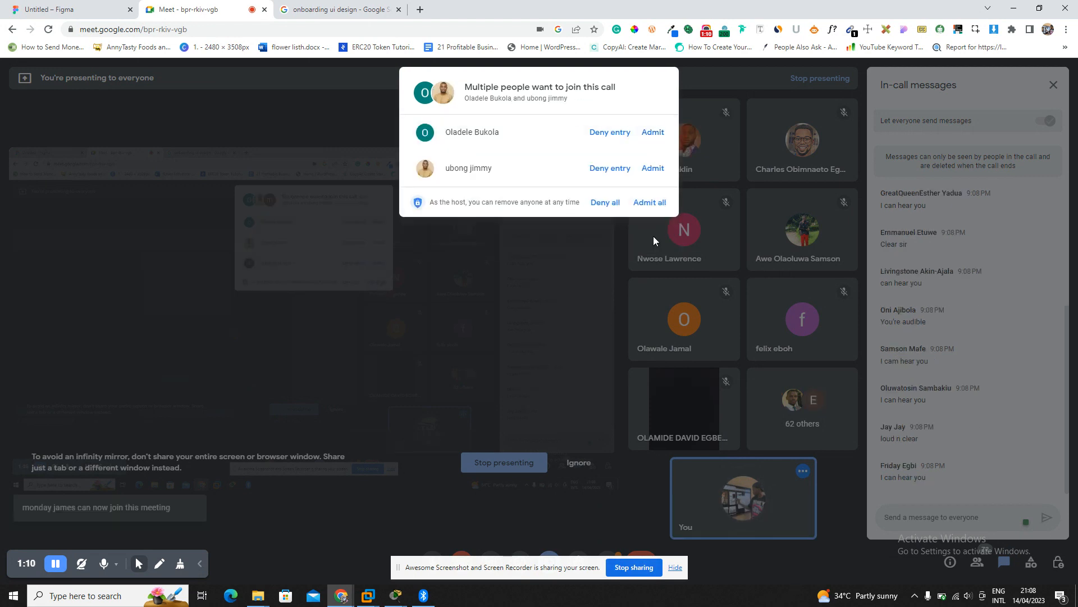
left_click(651, 203)
Admit the next three people who individually ask to join the call and catch up on the latest chat messages.
scroll(970, 248, "up", 3)
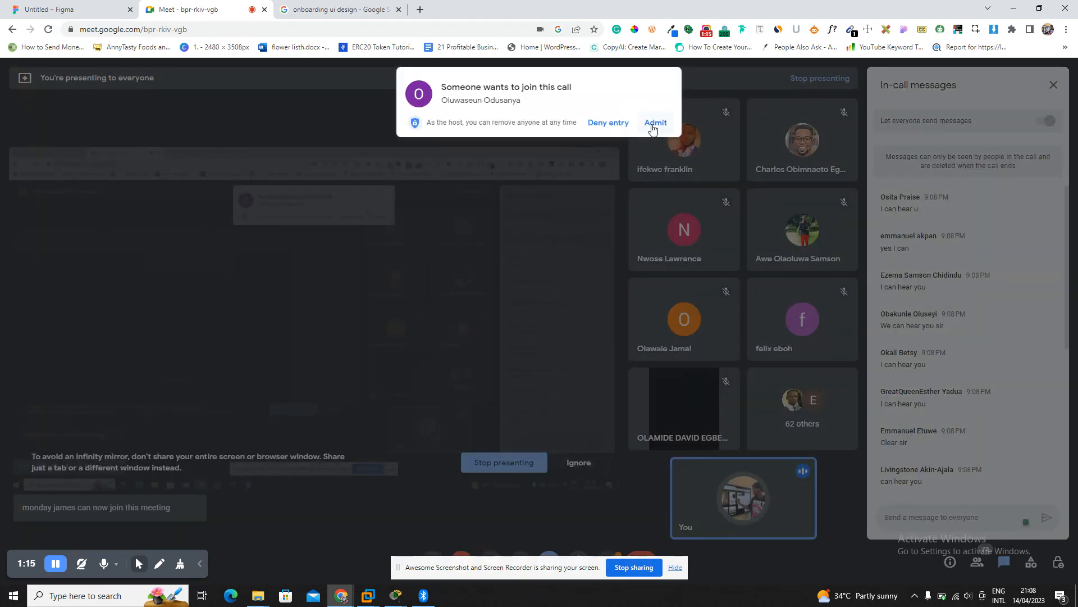
left_click(653, 124)
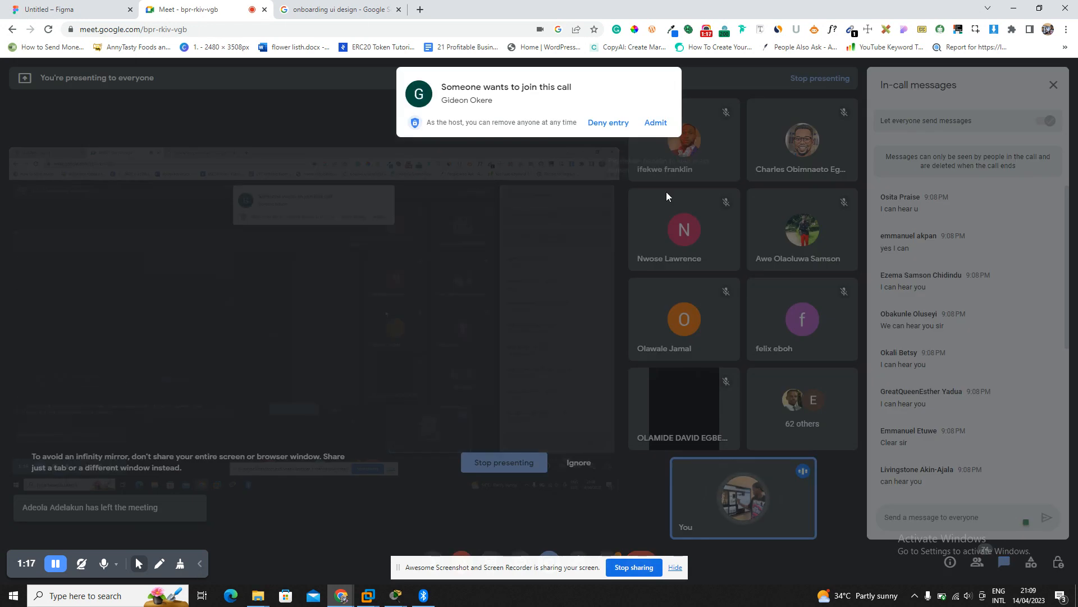
left_click(661, 125)
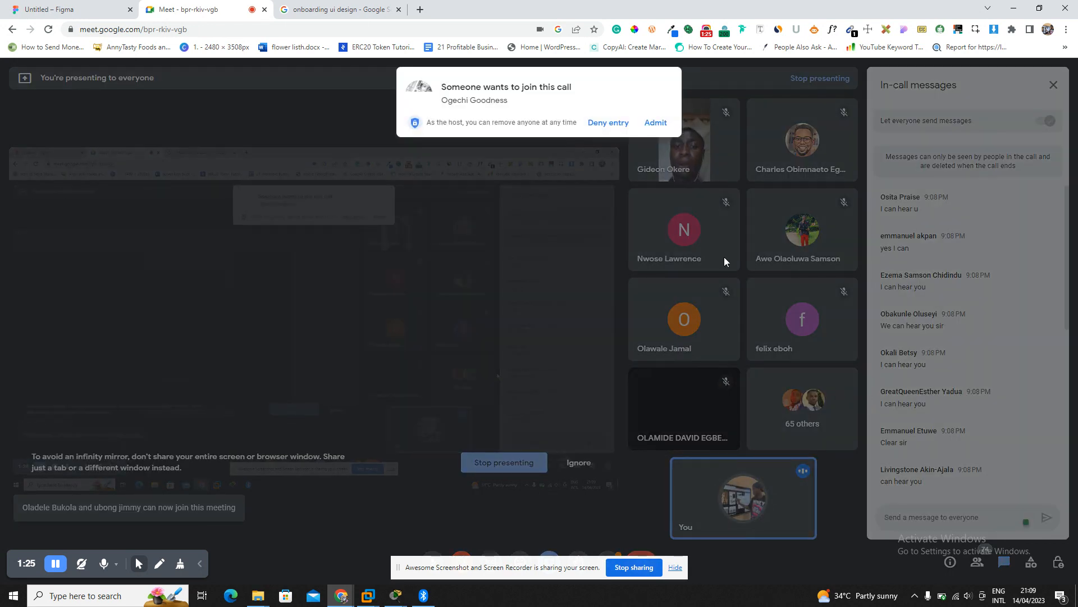
left_click(655, 123)
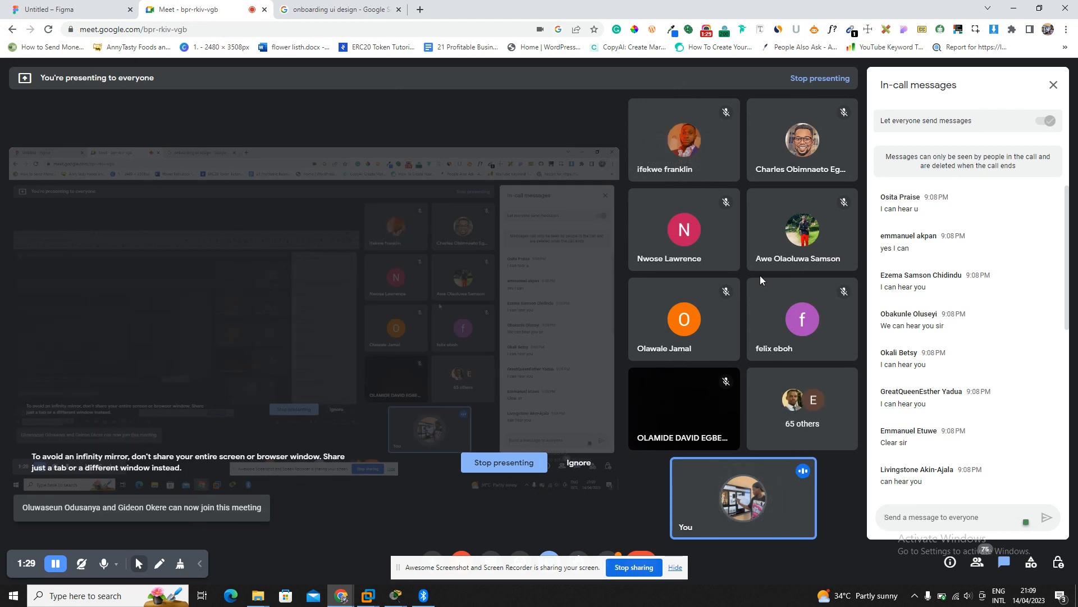
scroll(916, 350, "down", 6)
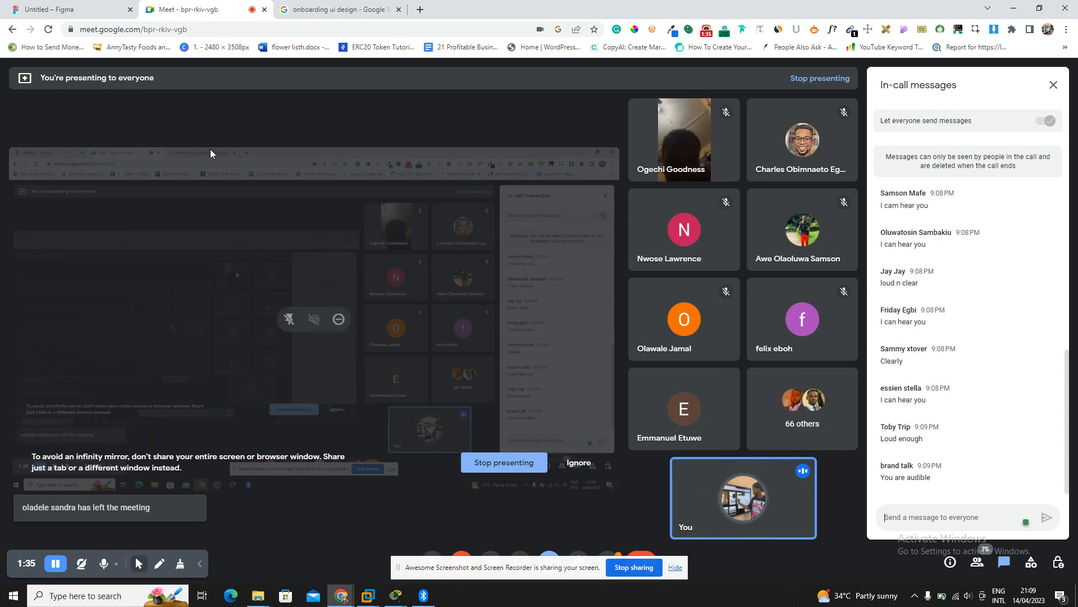
Look at the topic list in the Figma file and search Google for "ui vs ux" in a new browser tab.
left_click(94, 4)
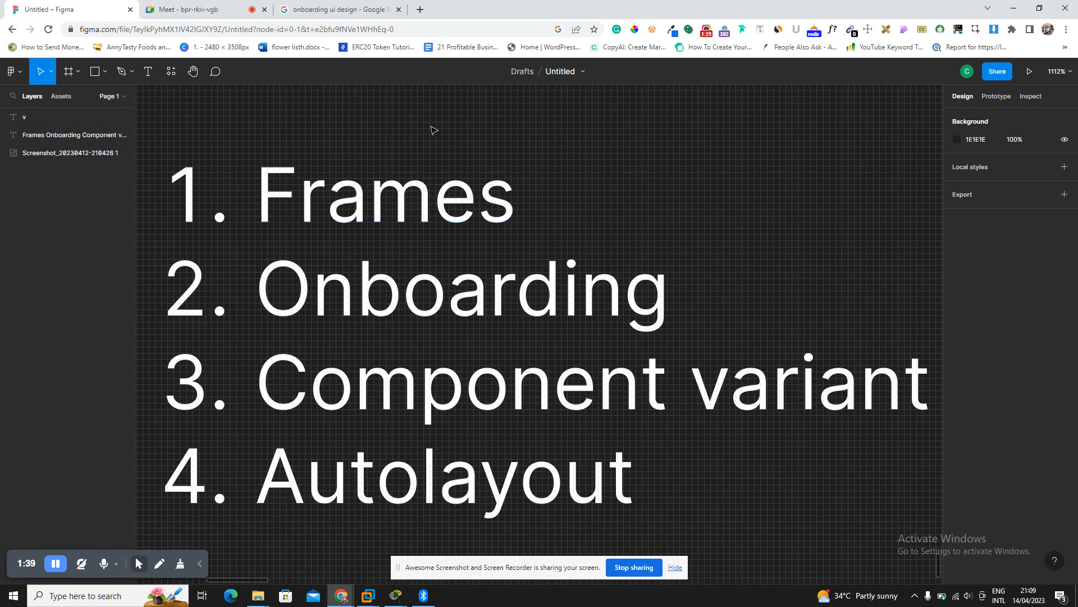
left_click(421, 15)
type("ui vs ux")
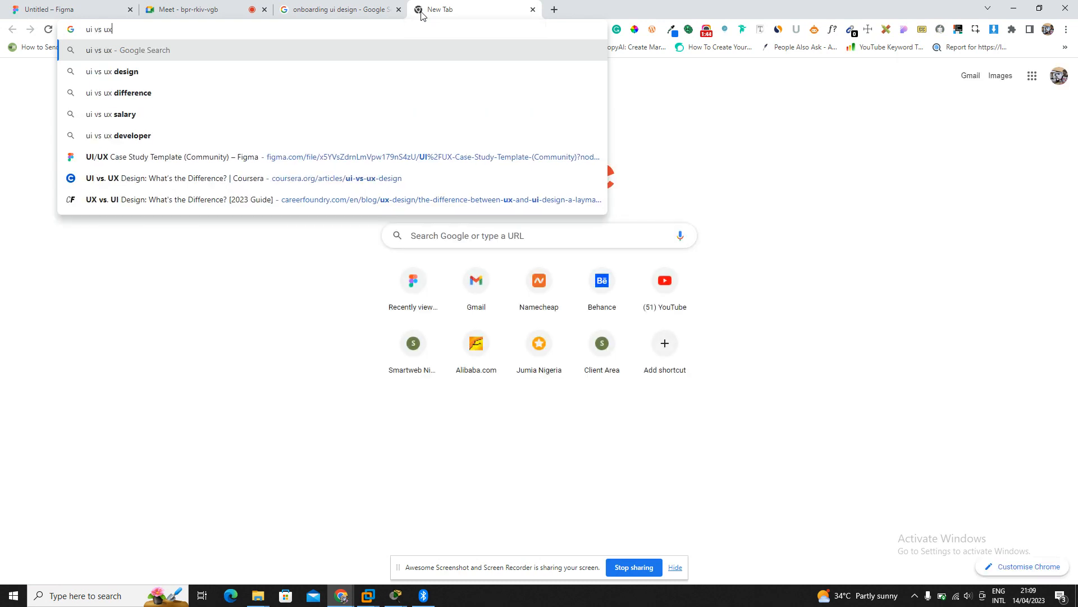
key("Return")
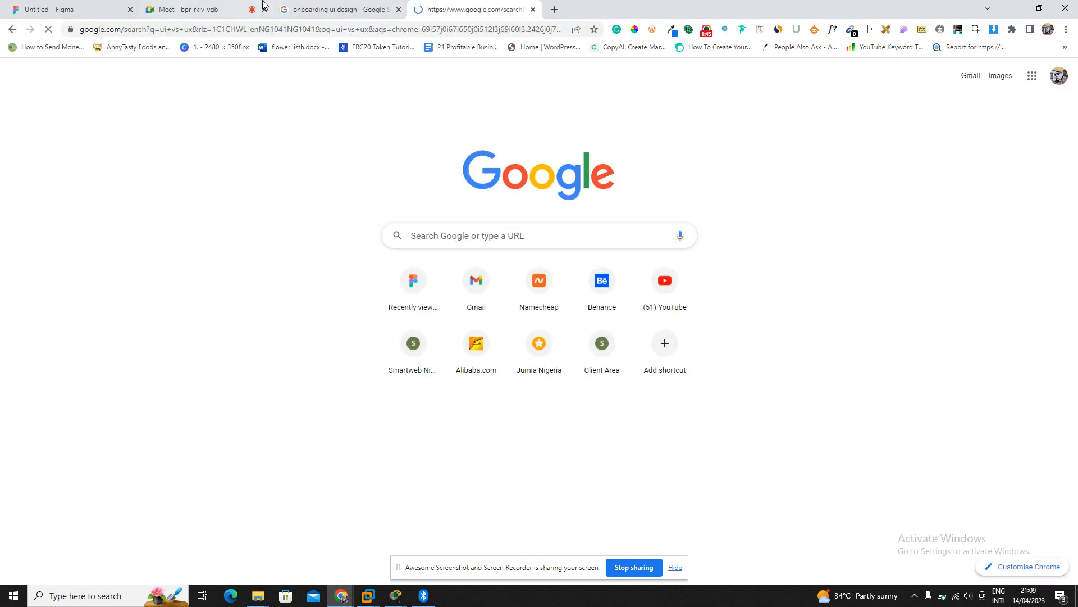
Return to the Google Meet call to admit the waiting participant, and bring up the "ui vs ux" search results.
left_click(232, 7)
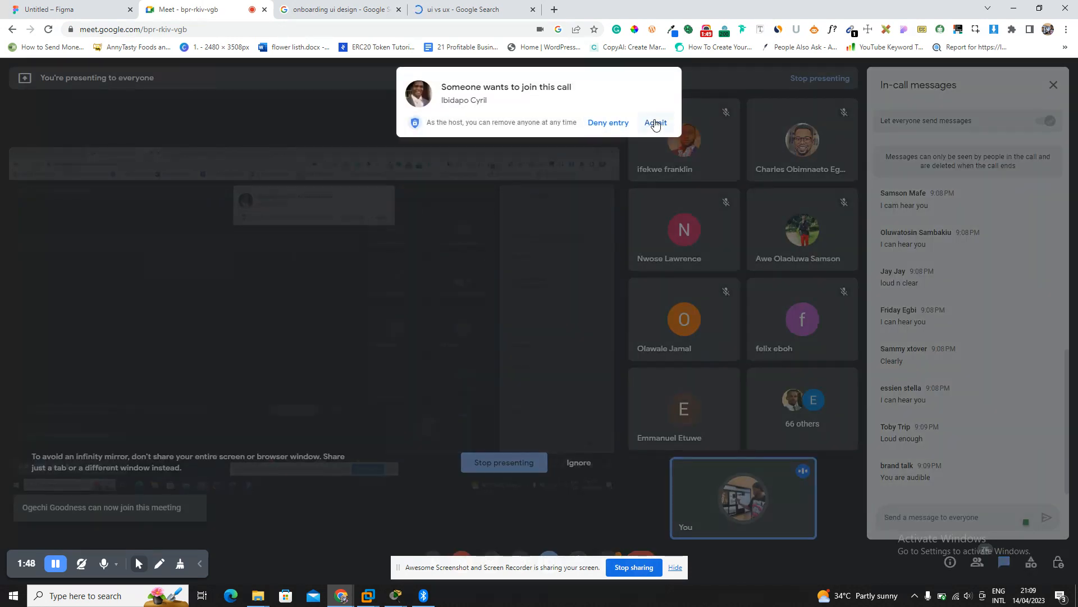
left_click(661, 128)
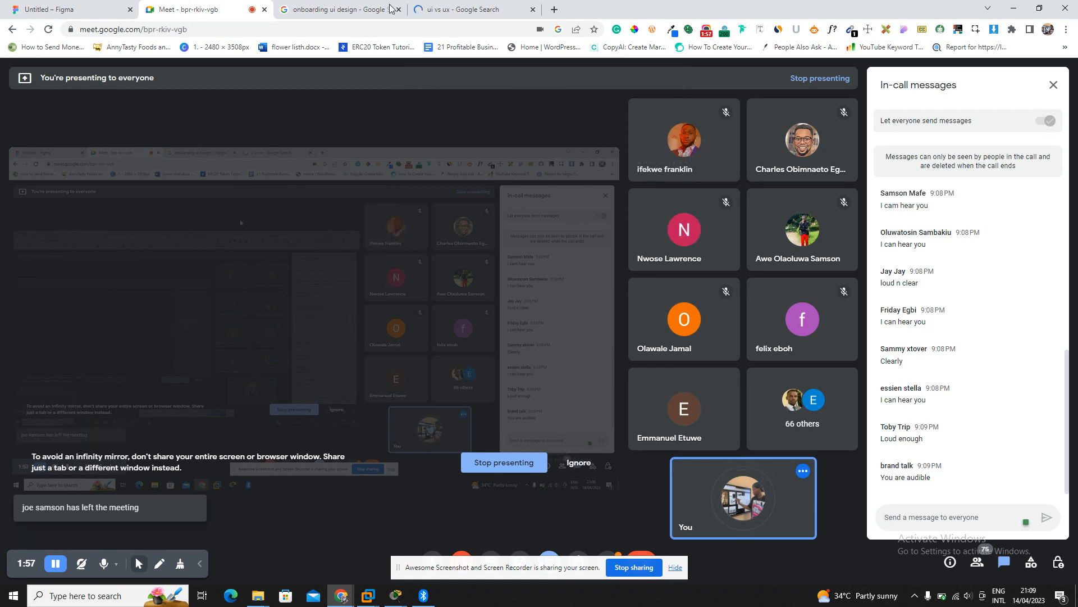
left_click(477, 9)
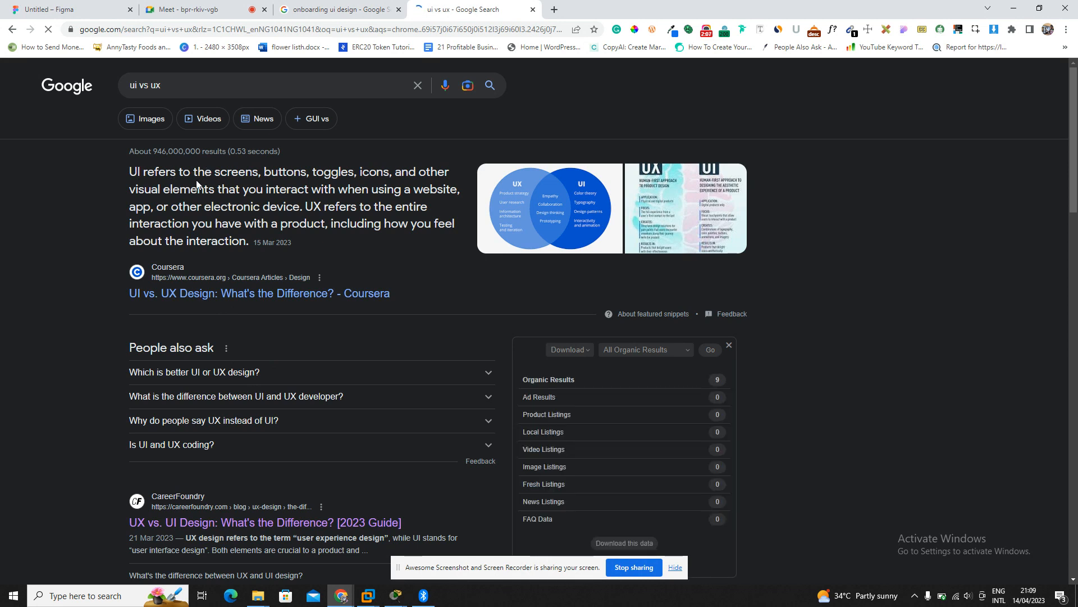
Switch to the Google Meet call, admit both waiting people together, and go back to the "ui vs ux" results.
left_click(202, 9)
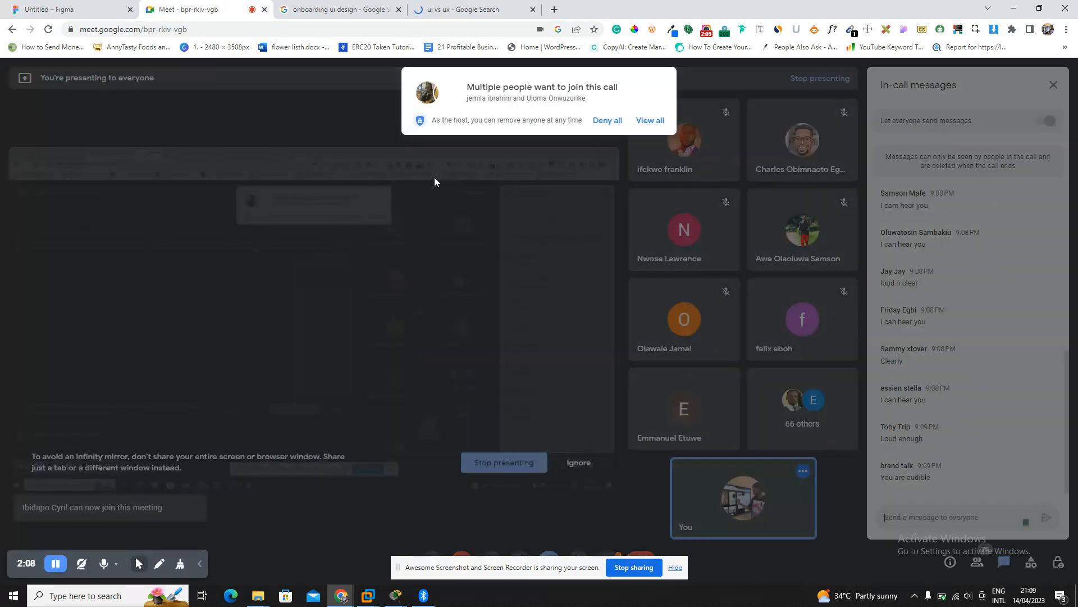
left_click(650, 122)
left_click(650, 202)
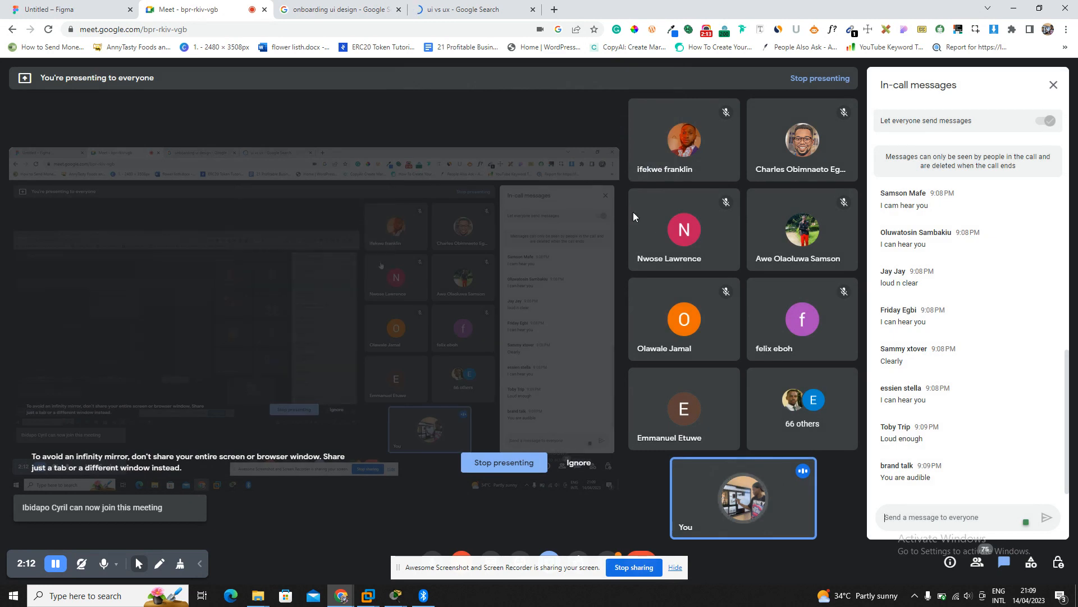
left_click(464, 5)
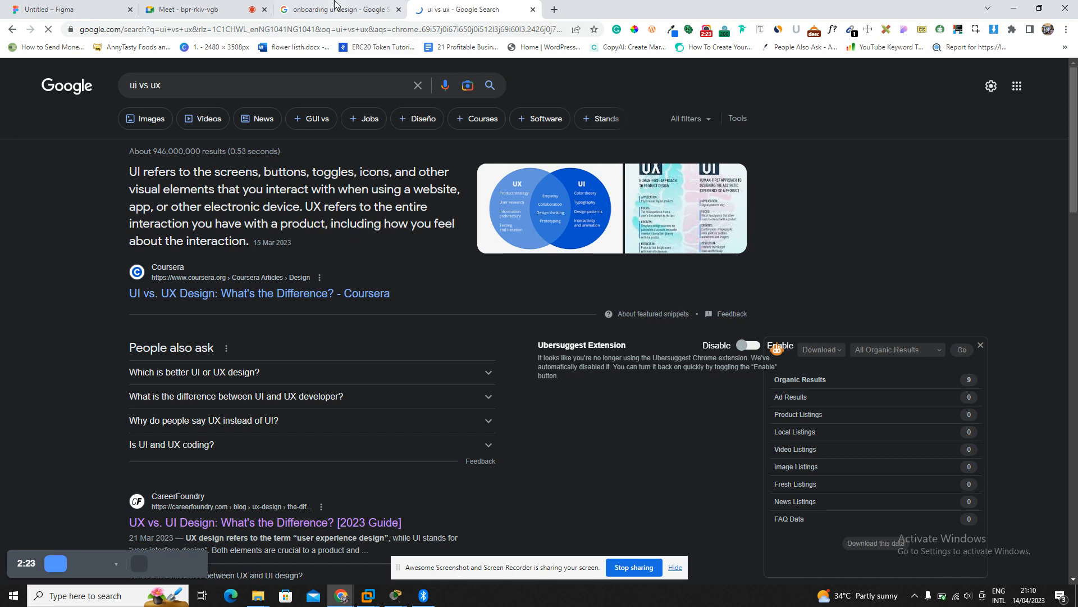
Go back to the Google Meet call and send everyone the chat message "user interface design is UI DESIGN".
left_click(258, 5)
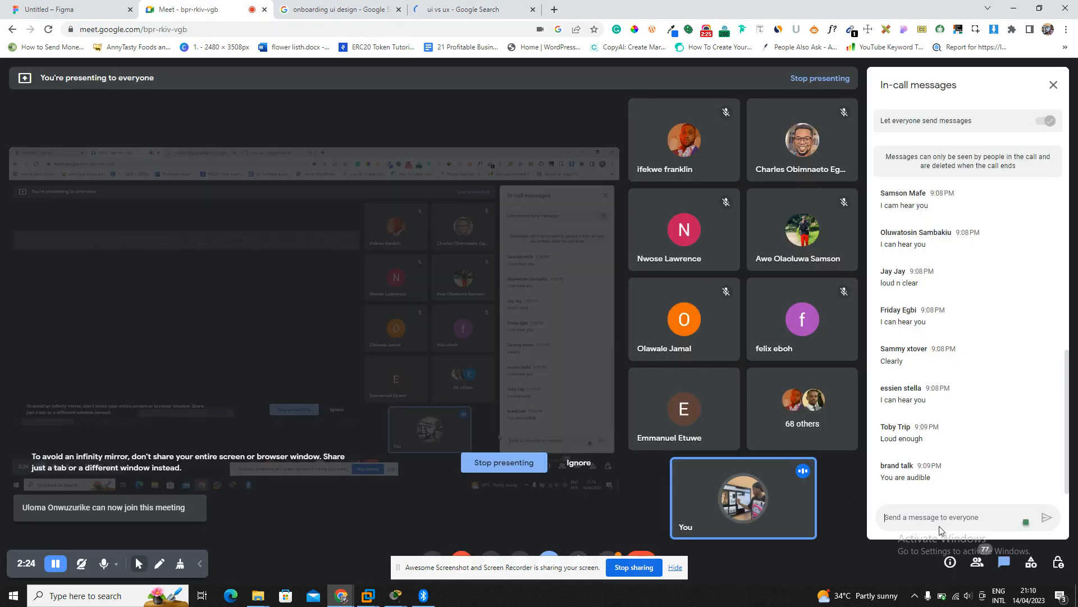
type("user")
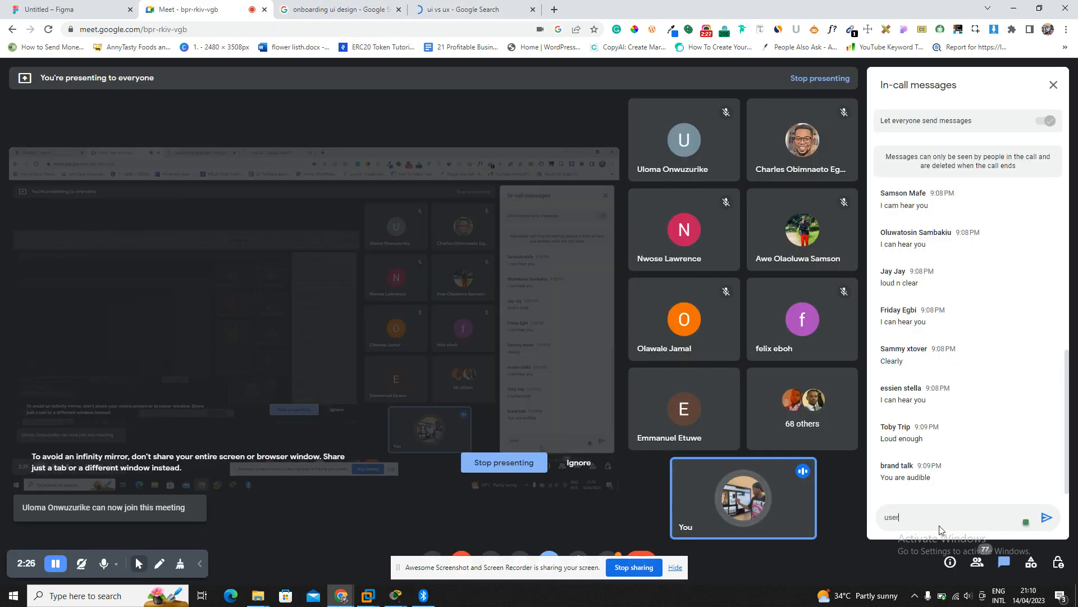
type(" interface design ")
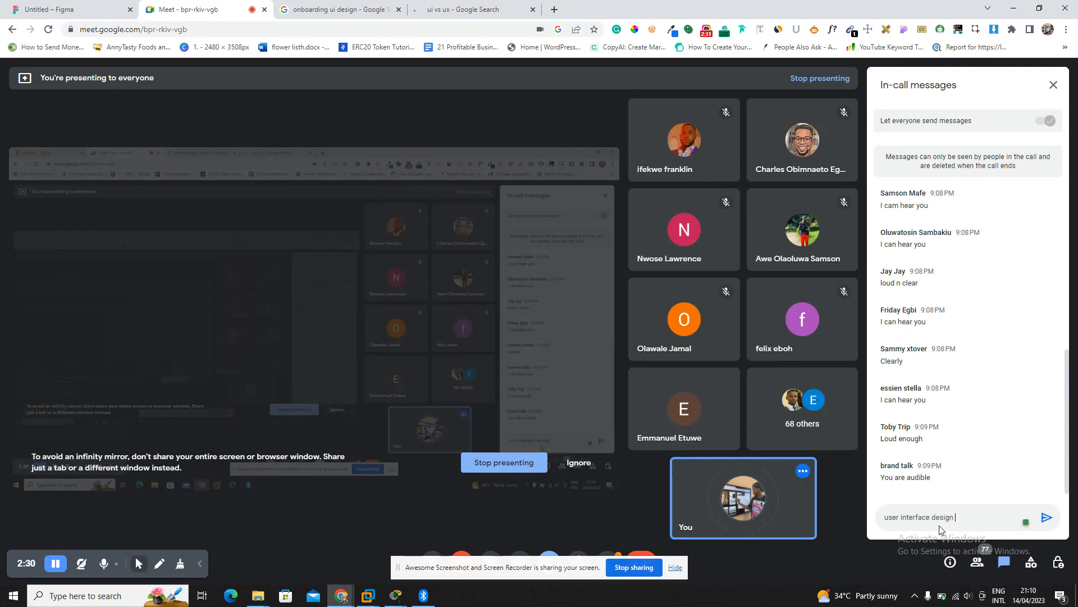
type("is UI DESIGN")
key("Return")
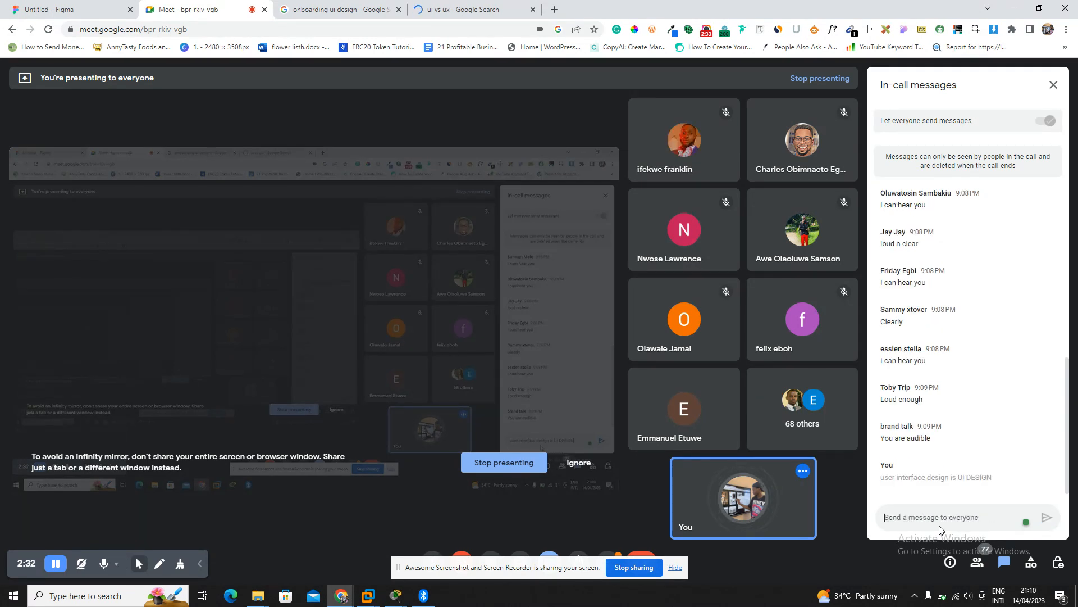
Send everyone in the call the chat message "User experience design is UX Design".
type("User experience design")
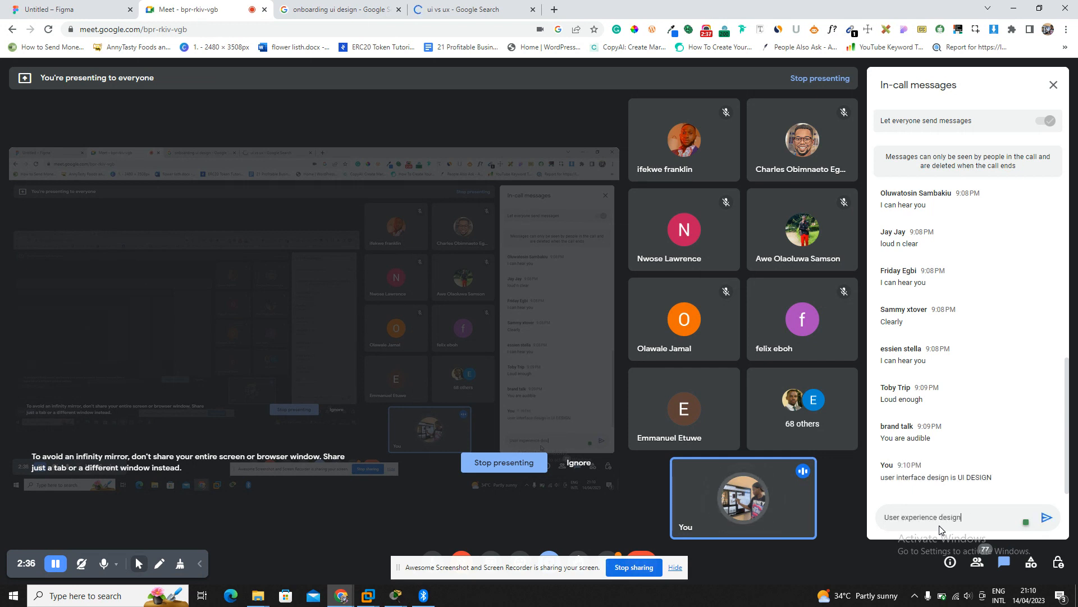
type(" is UX Design")
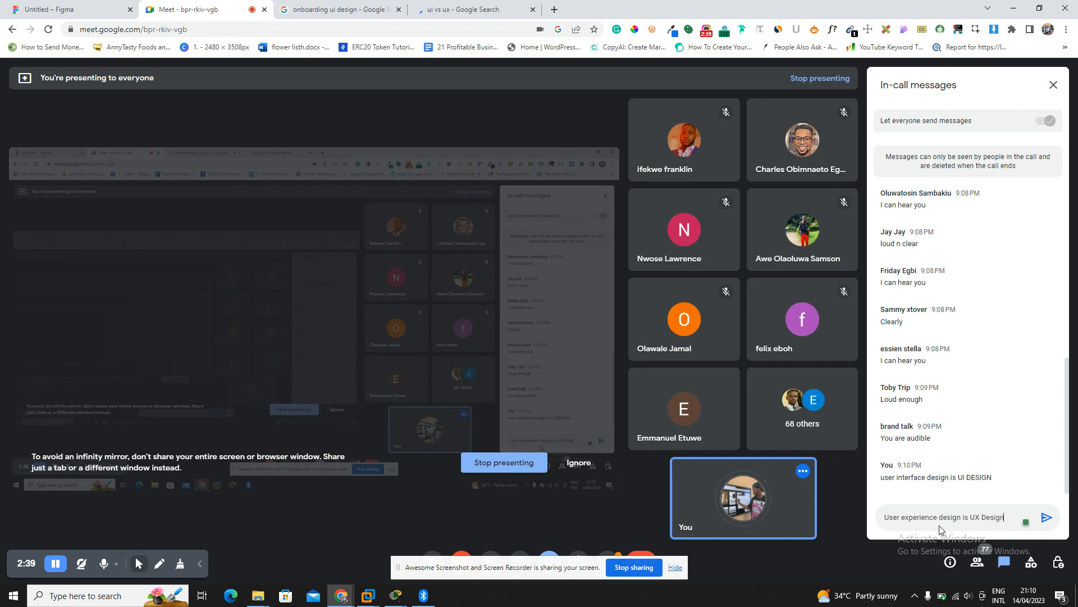
key("Return")
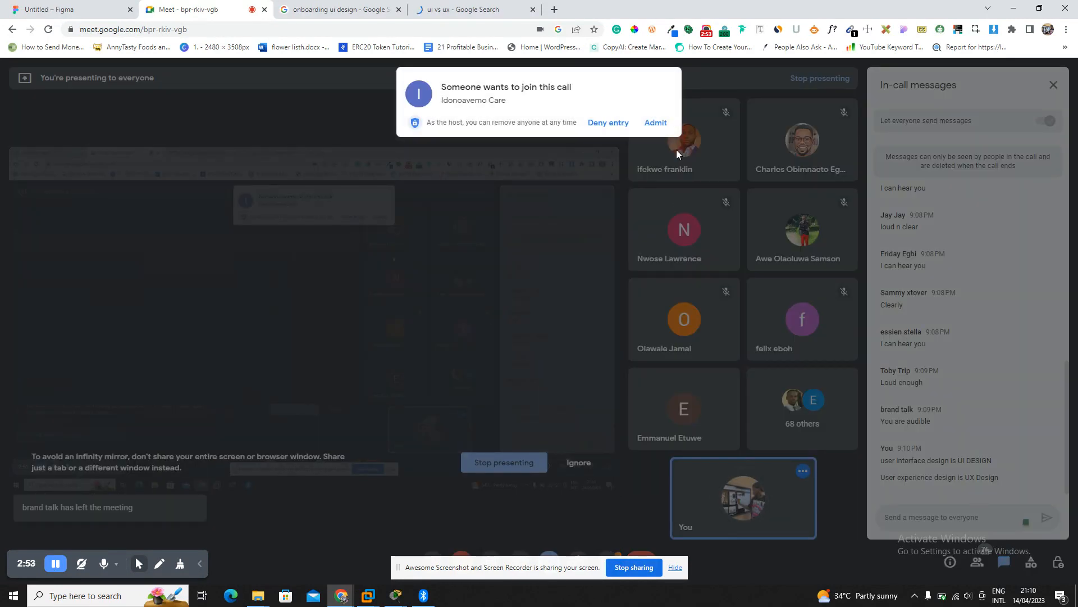
Admit the next four people to the call as each join request comes in, reviewing the chat messages in between.
left_click(658, 126)
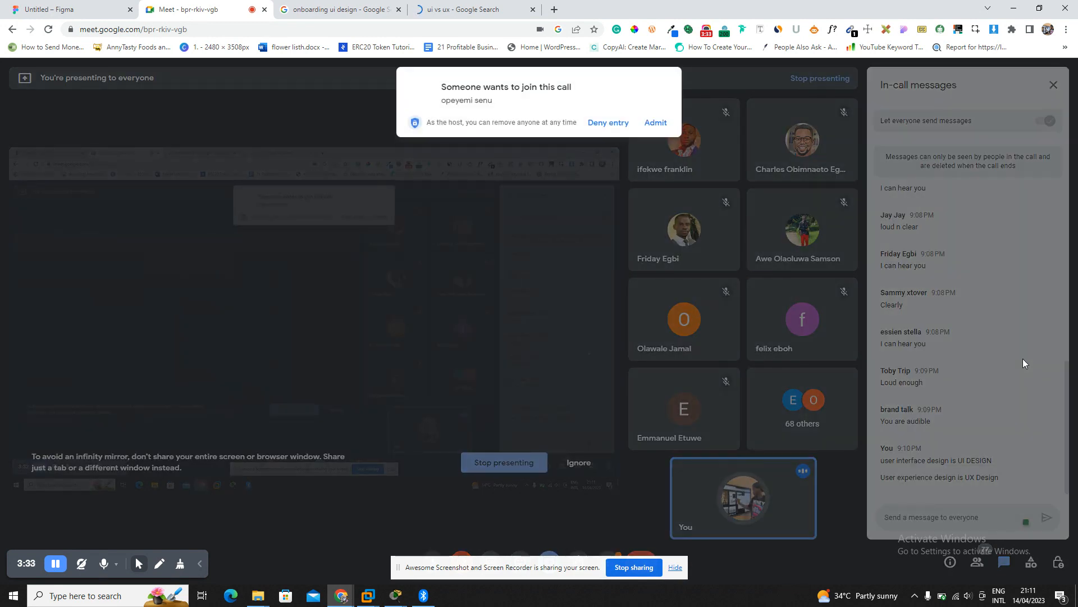
left_click(656, 123)
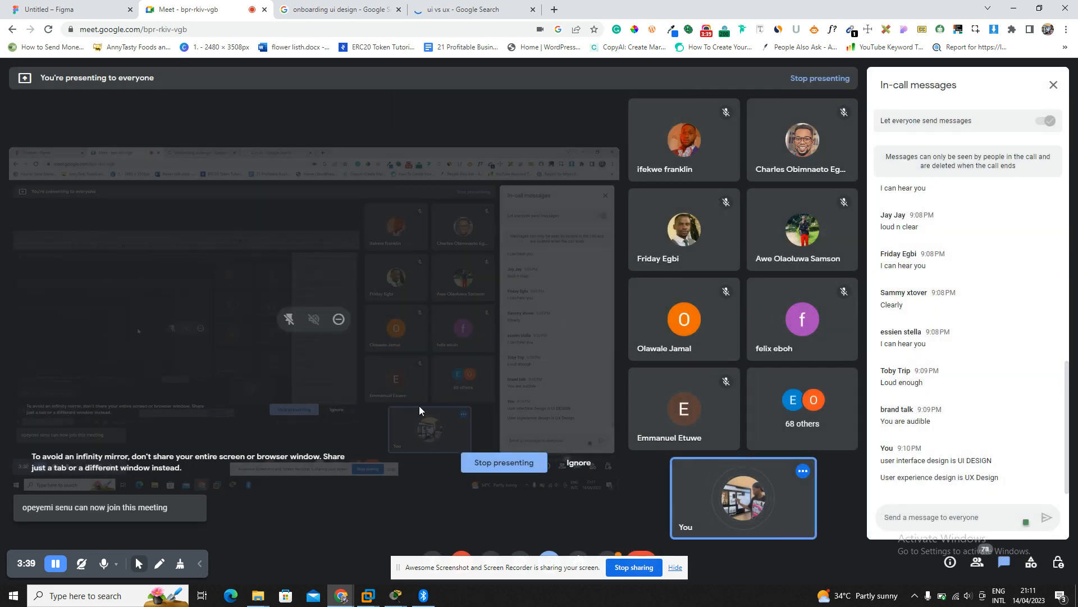
scroll(965, 357, "up", 5)
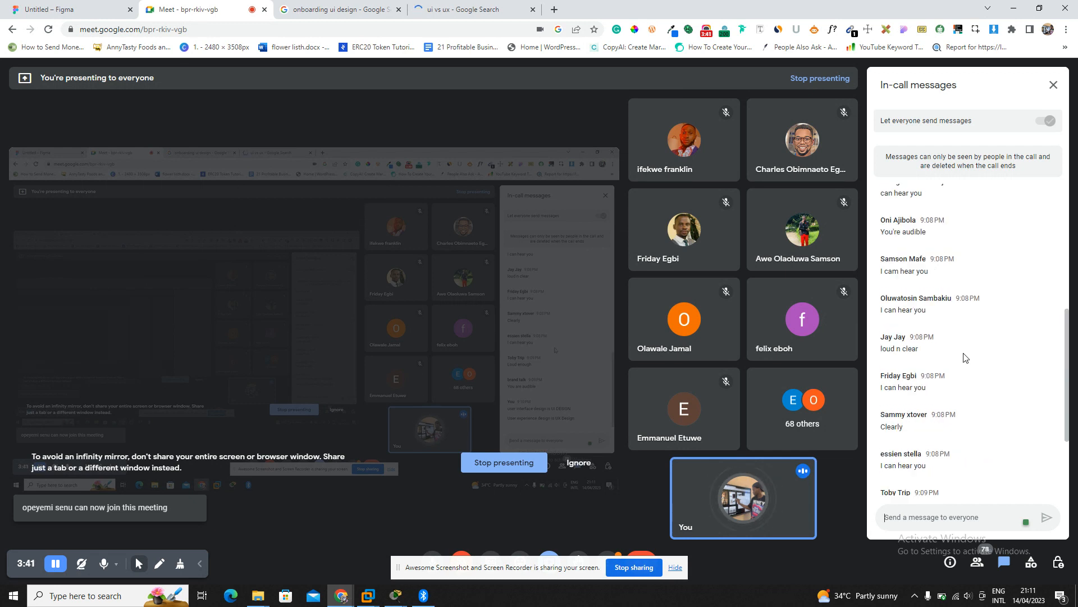
scroll(964, 357, "down", 5)
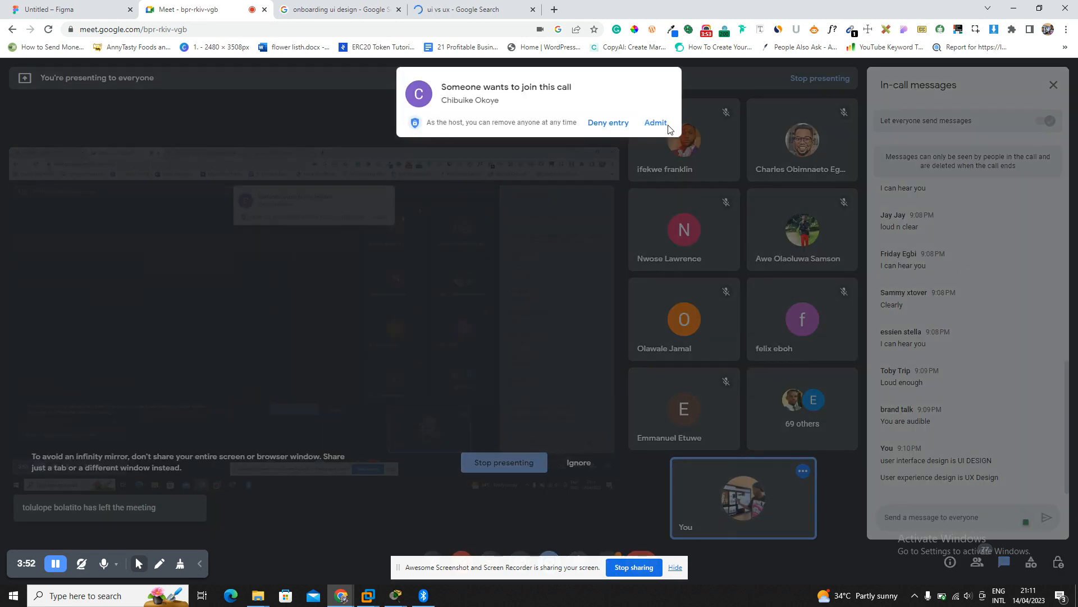
left_click(656, 123)
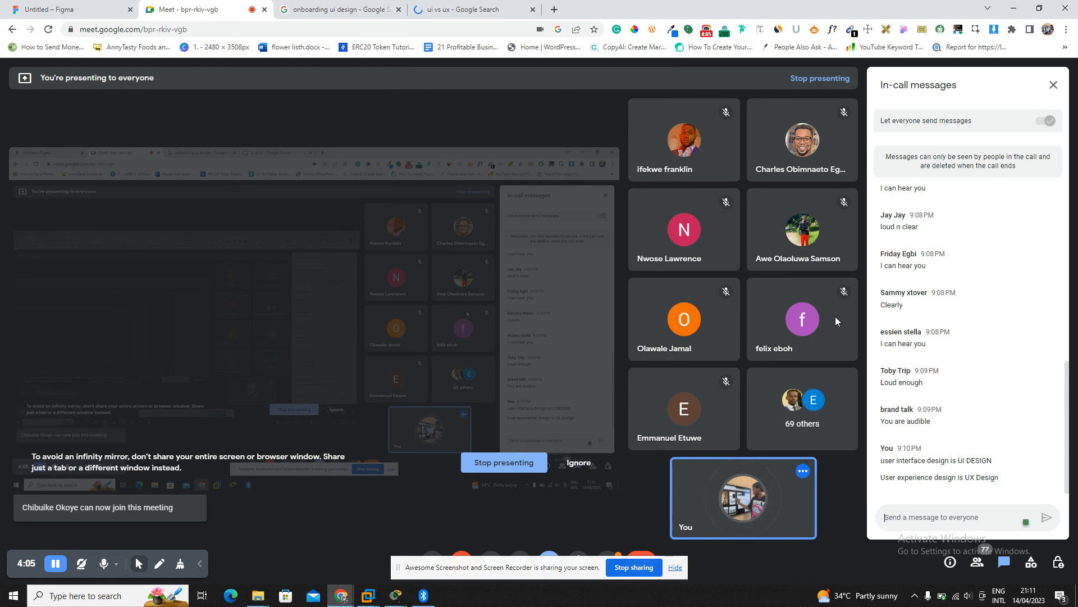
mouse_move(846, 298)
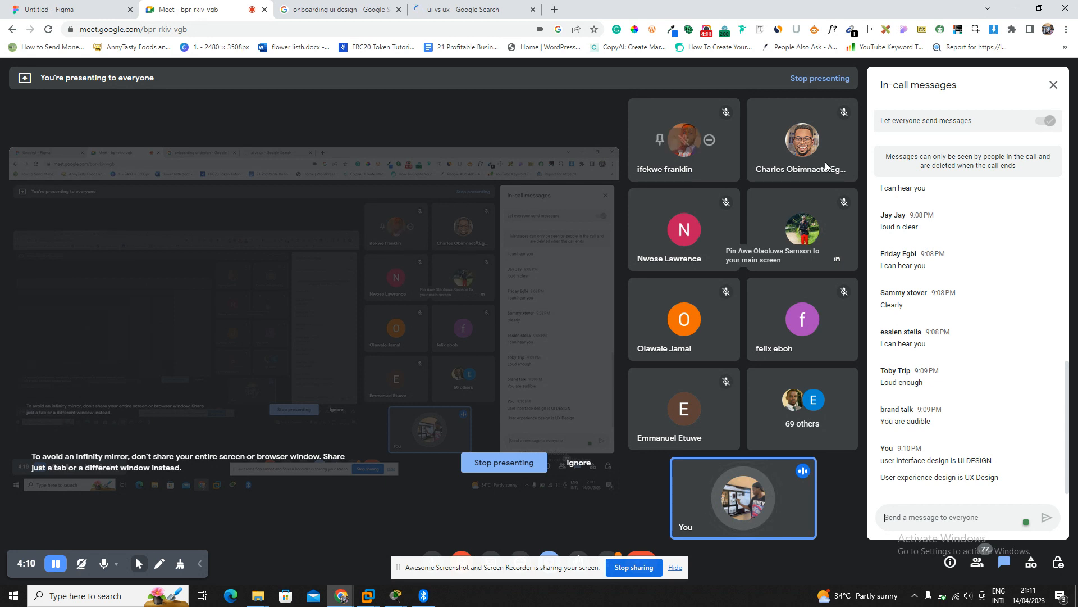
mouse_move(790, 153)
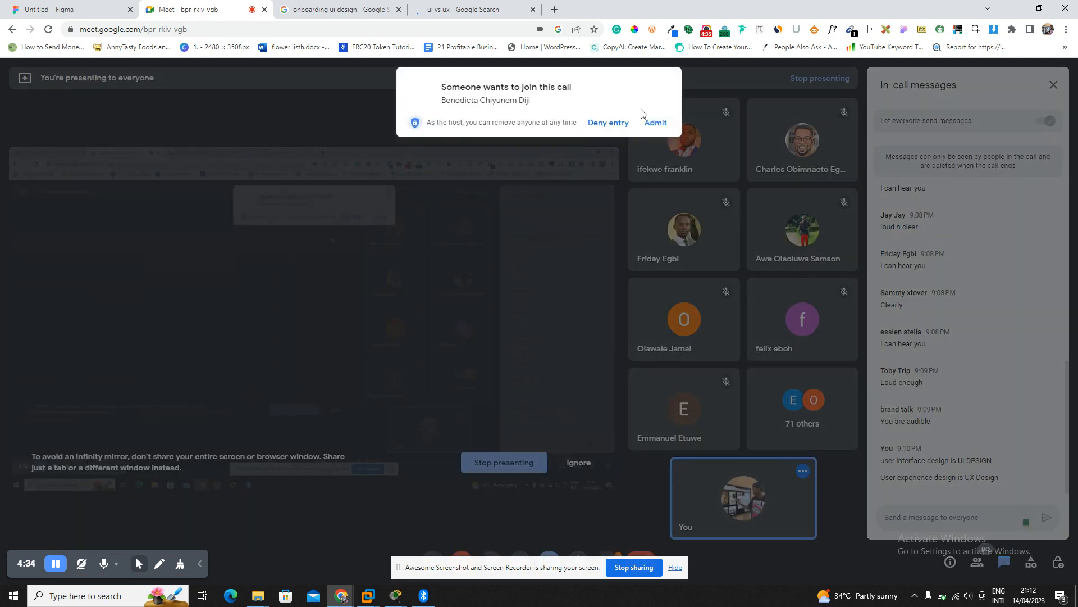
left_click(653, 126)
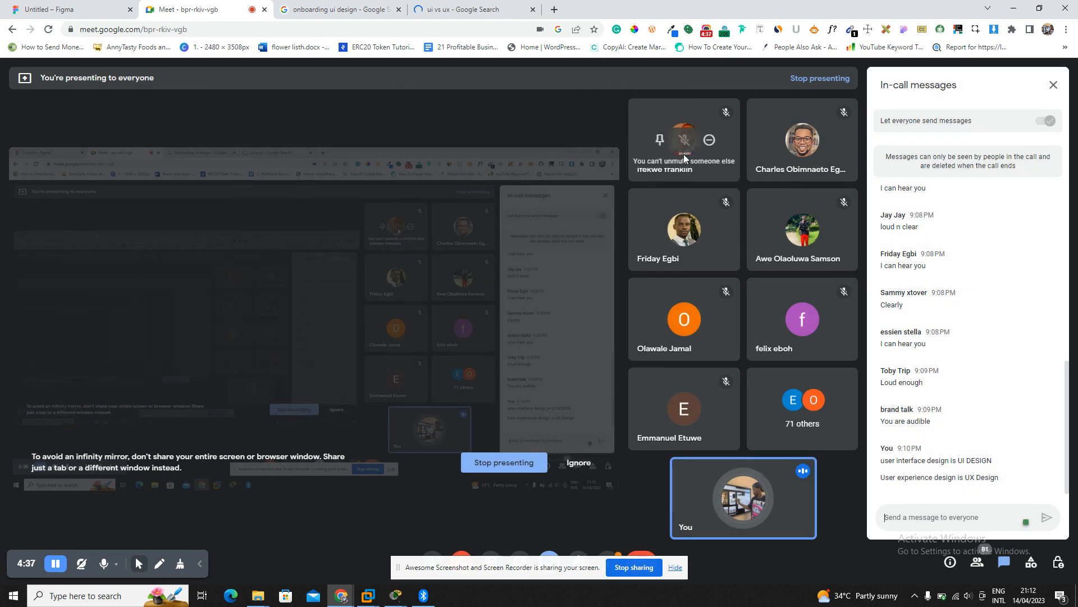
View the "onboarding ui design" image results, and return to the Google Meet call to admit the person asking to join.
left_click(379, 4)
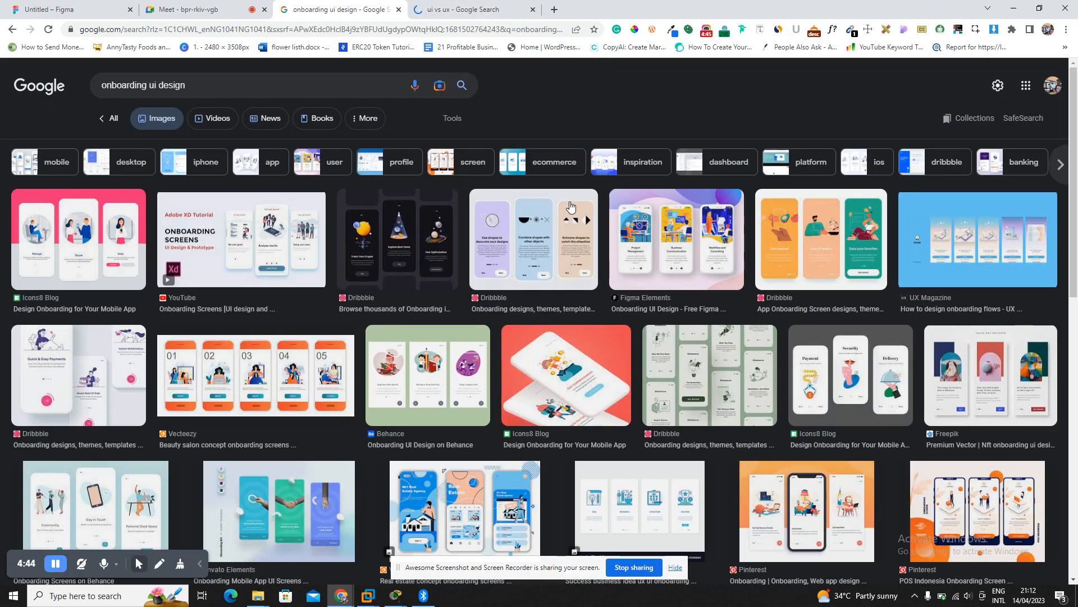
left_click(220, 7)
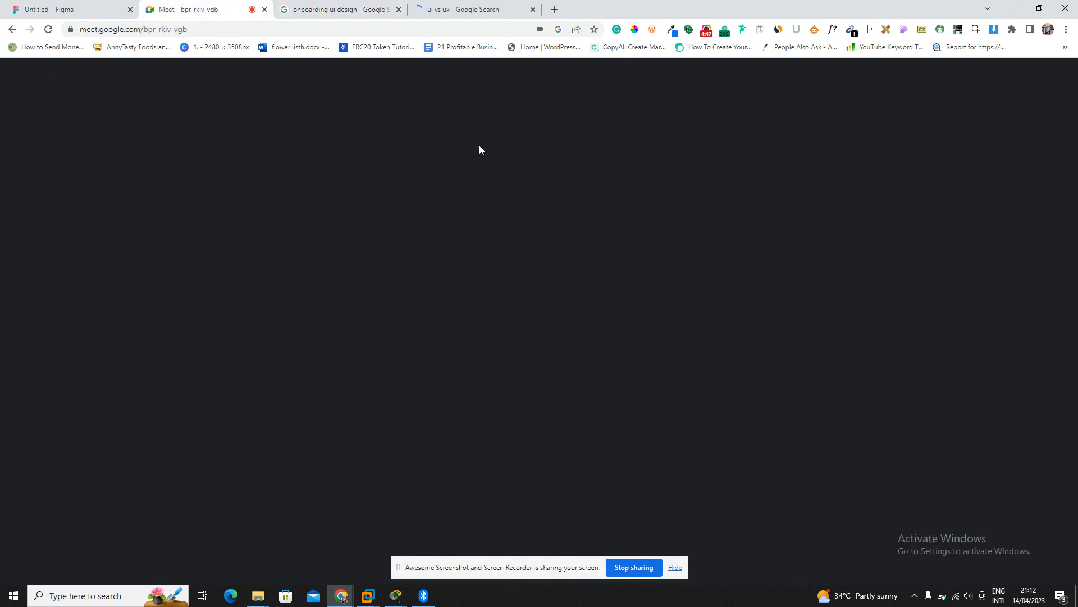
left_click(652, 124)
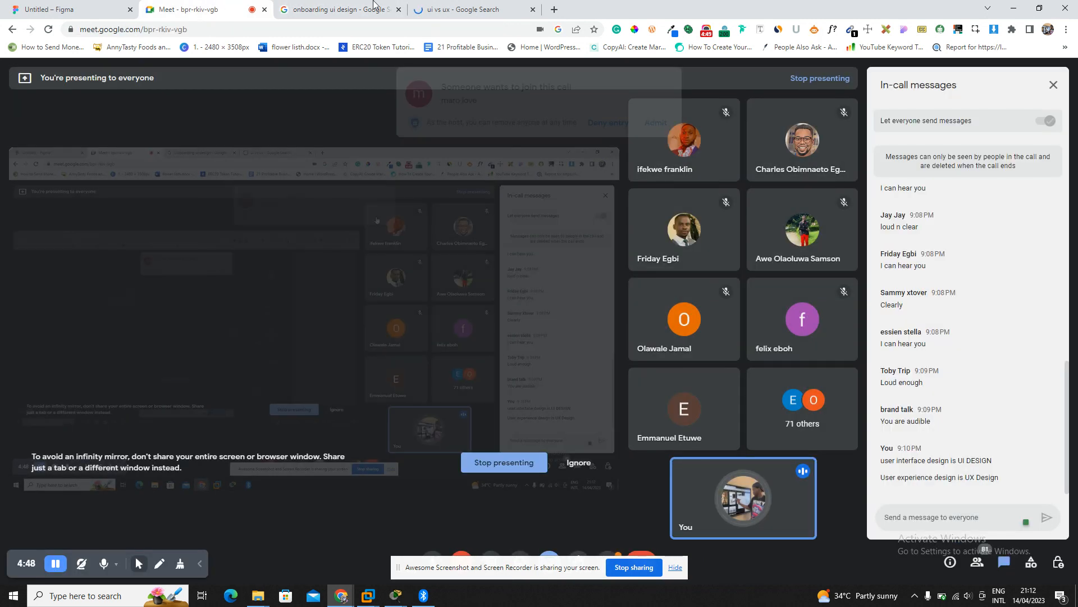
View the "onboarding ui design" image results, and return to the Google Meet call to admit everyone waiting to join.
left_click(371, 8)
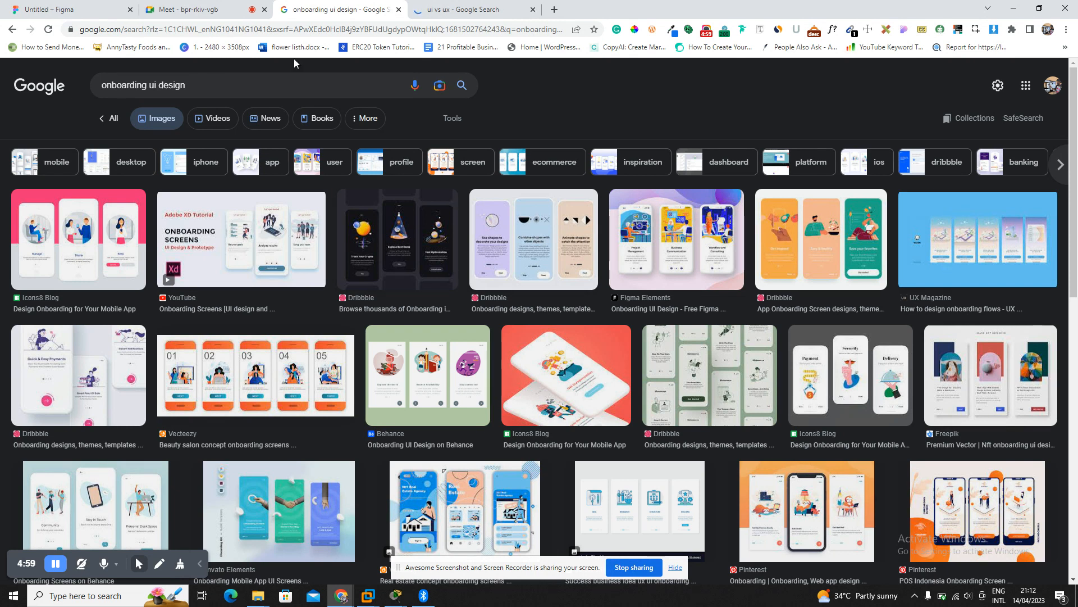
left_click(191, 10)
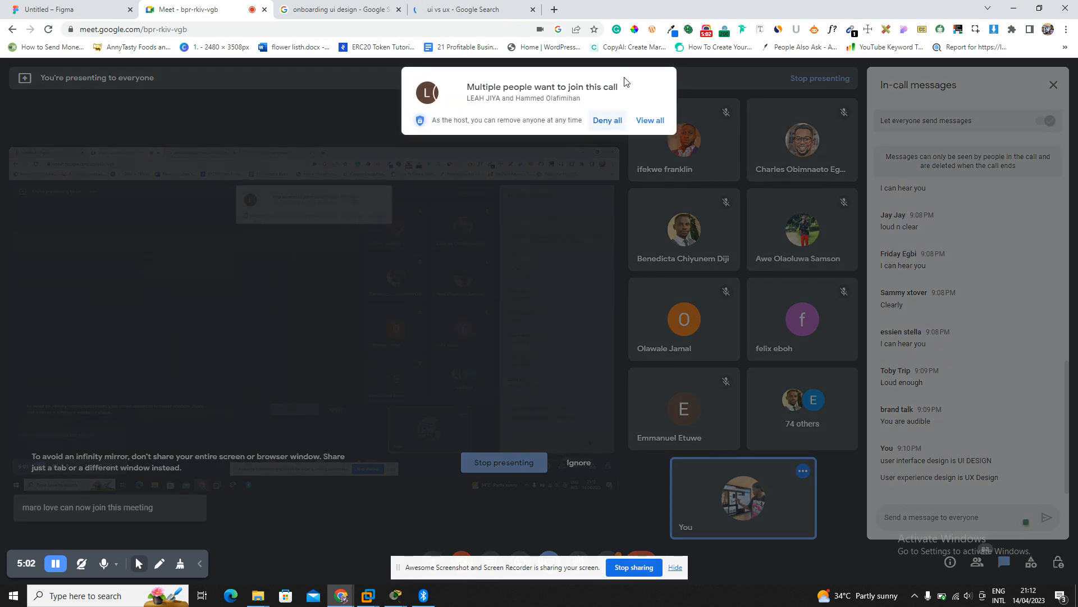
left_click(650, 120)
left_click(652, 203)
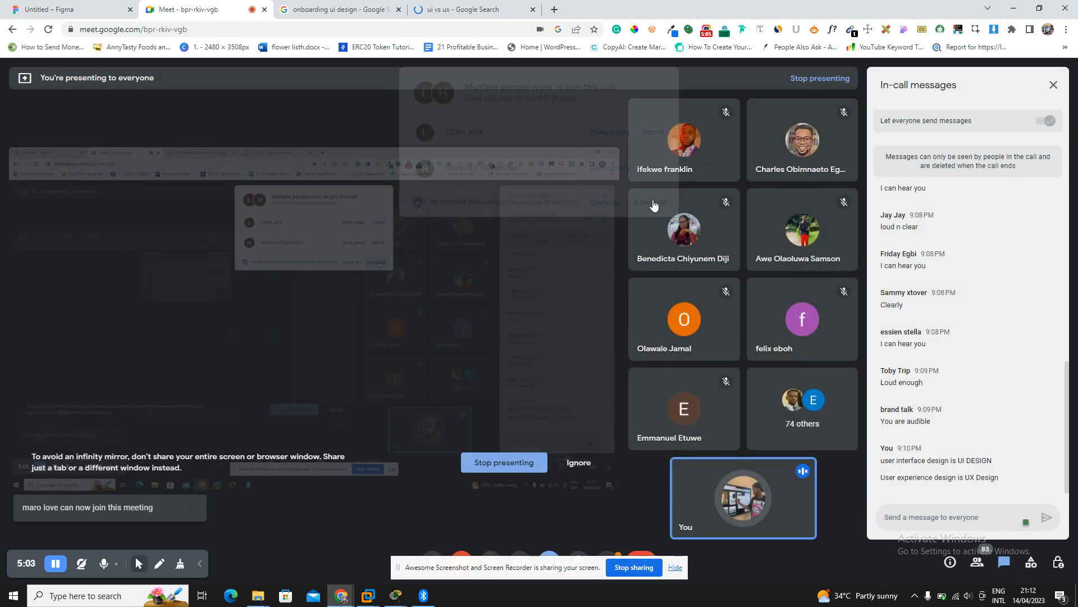
Go back to the "onboarding ui design" image results and look through the range of onboarding screen examples.
left_click(323, 5)
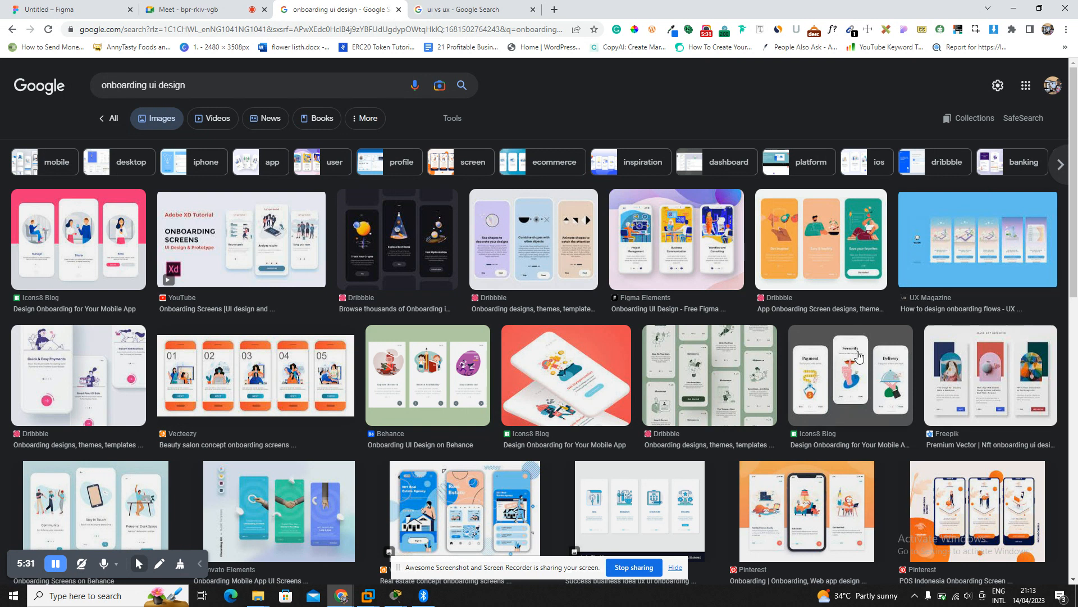
scroll(637, 396, "down", 8)
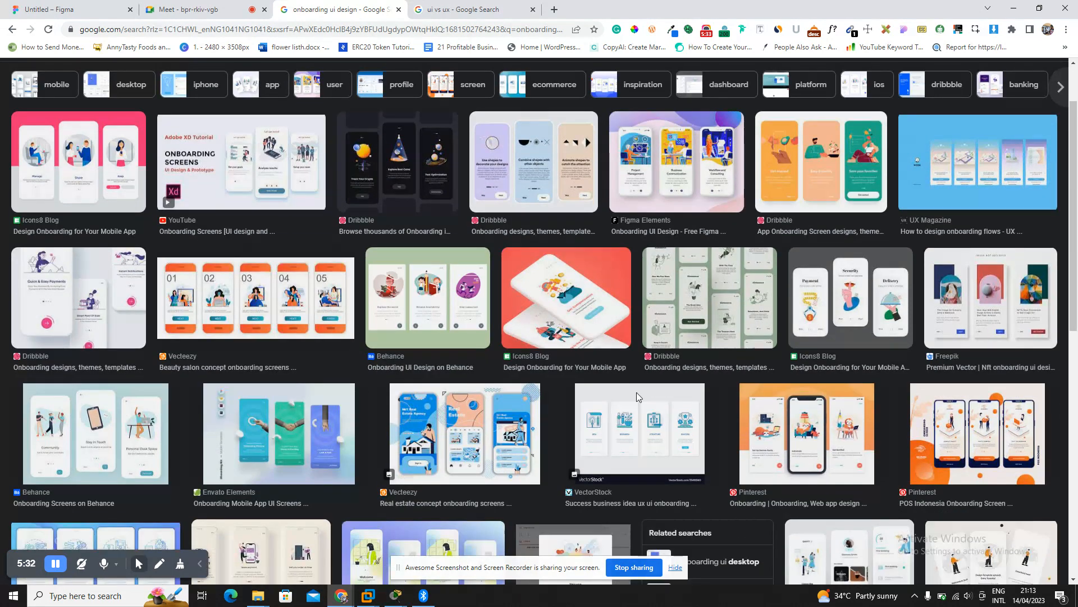
scroll(637, 397, "down", 3)
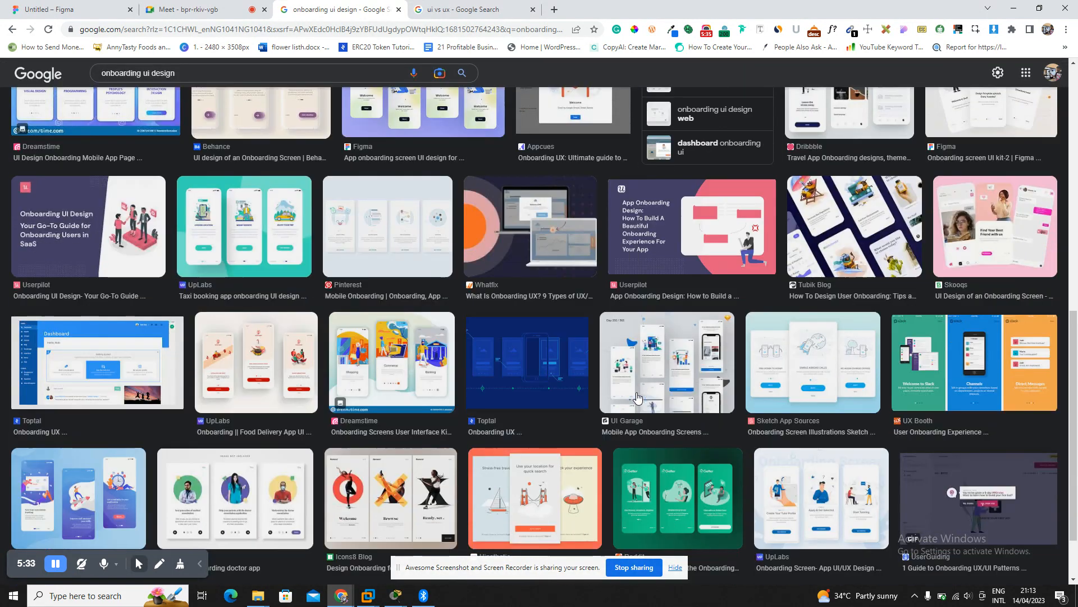
scroll(637, 396, "up", 11)
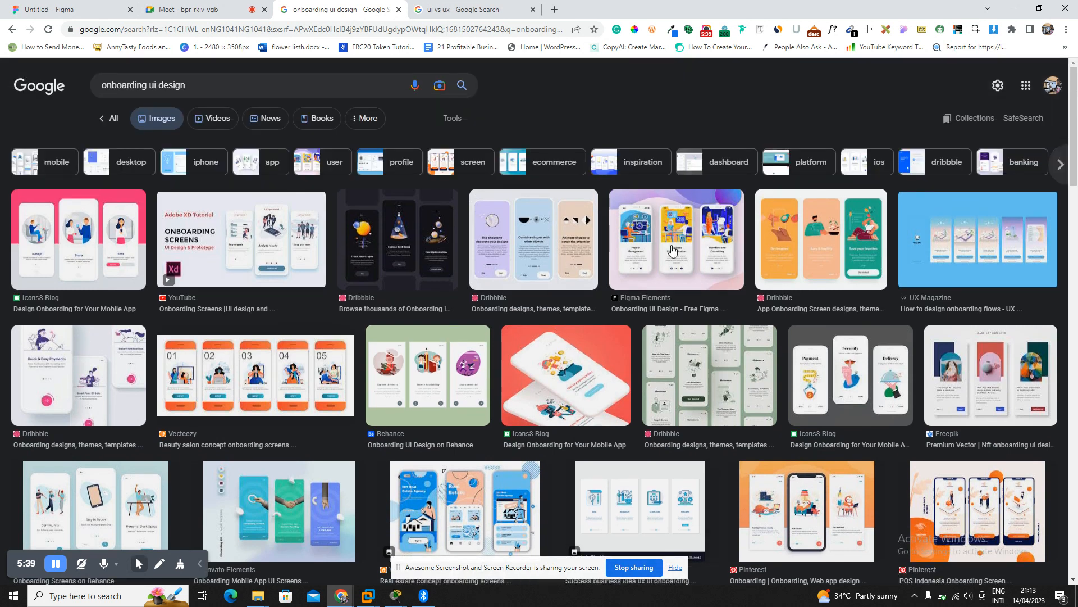
Preview the Figma Elements "Onboarding UI Design" image and compare it with the other onboarding examples in the results.
left_click(694, 253)
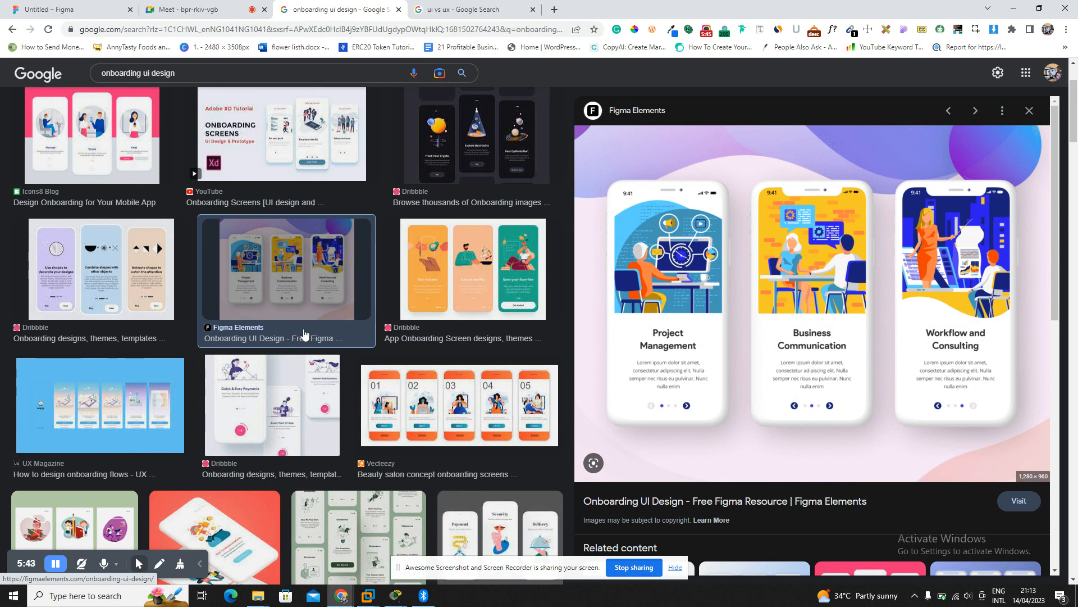
scroll(342, 299, "down", 4)
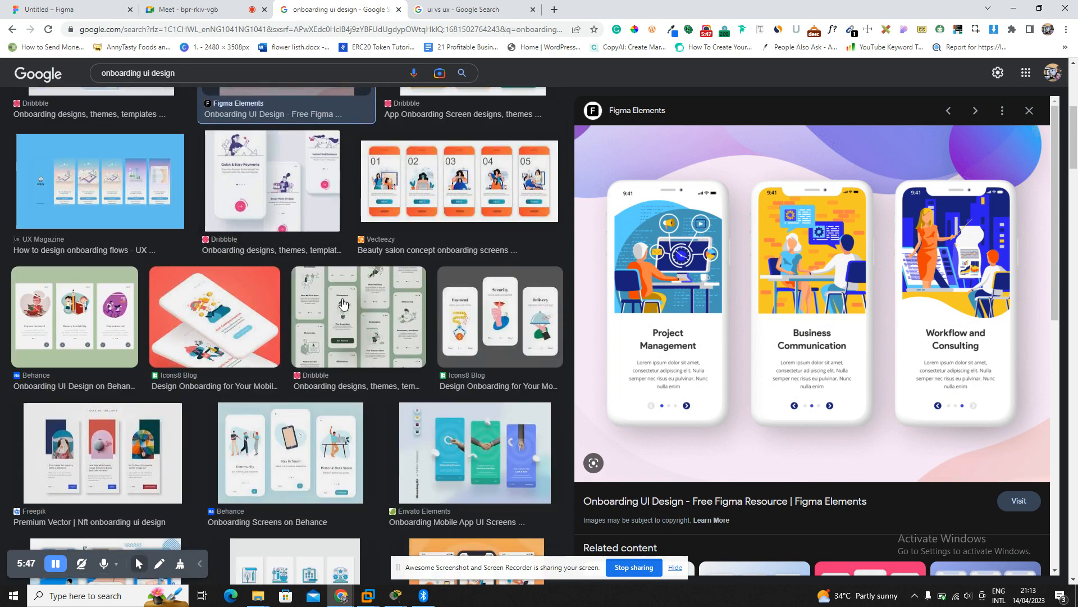
scroll(342, 304, "down", 15)
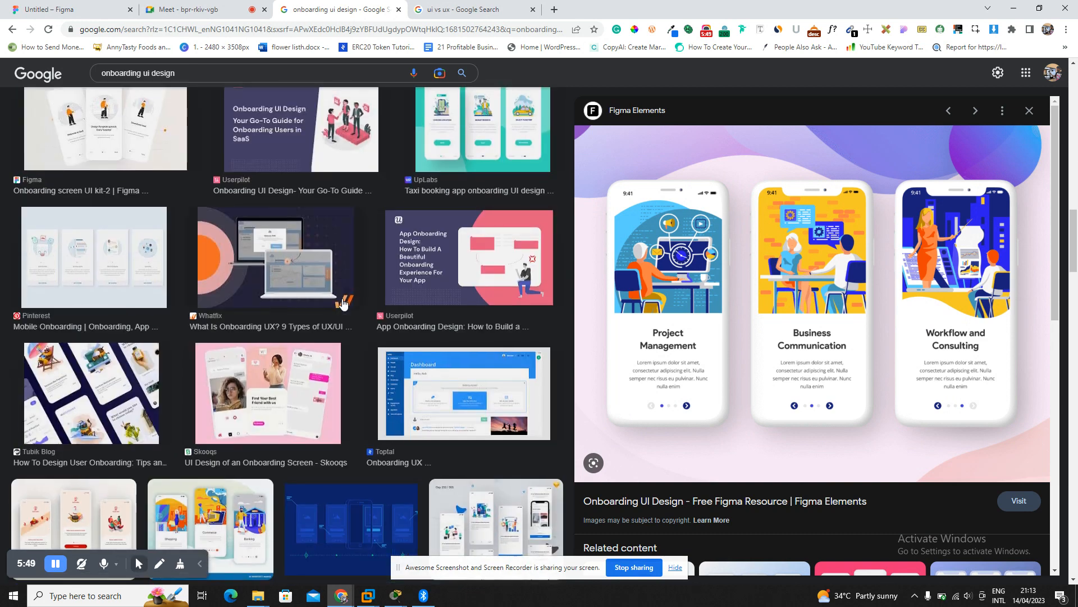
scroll(344, 303, "up", 10)
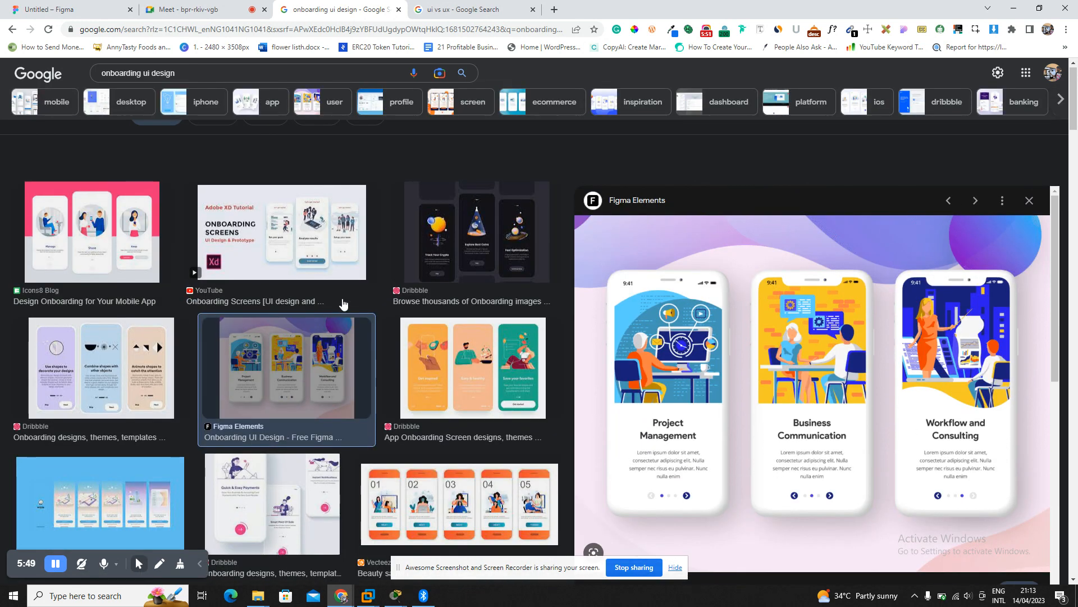
scroll(344, 303, "down", 10)
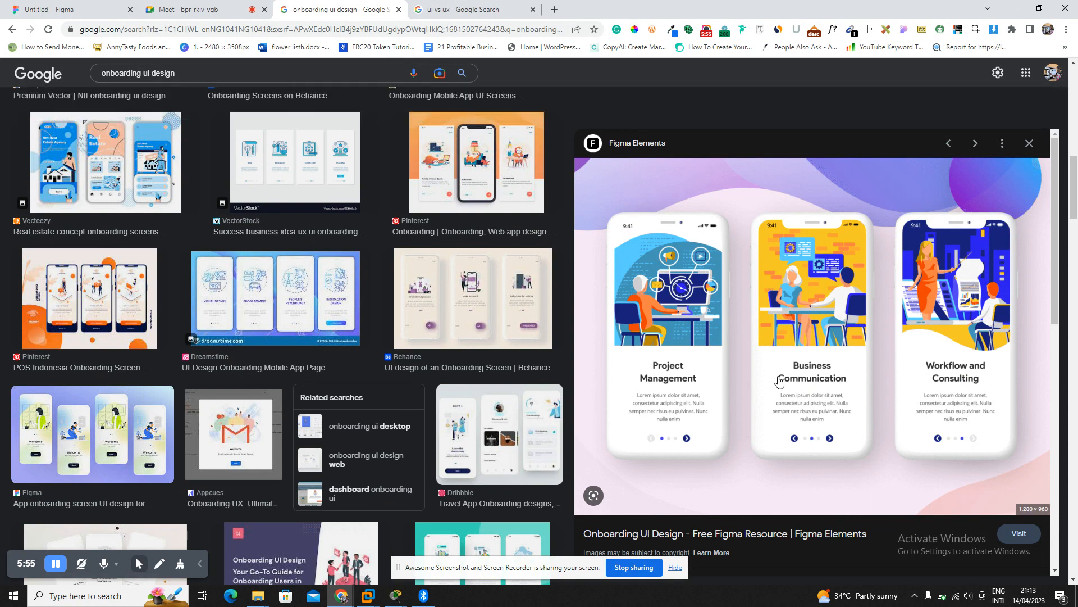
scroll(412, 358, "down", 8)
scroll(413, 362, "up", 8)
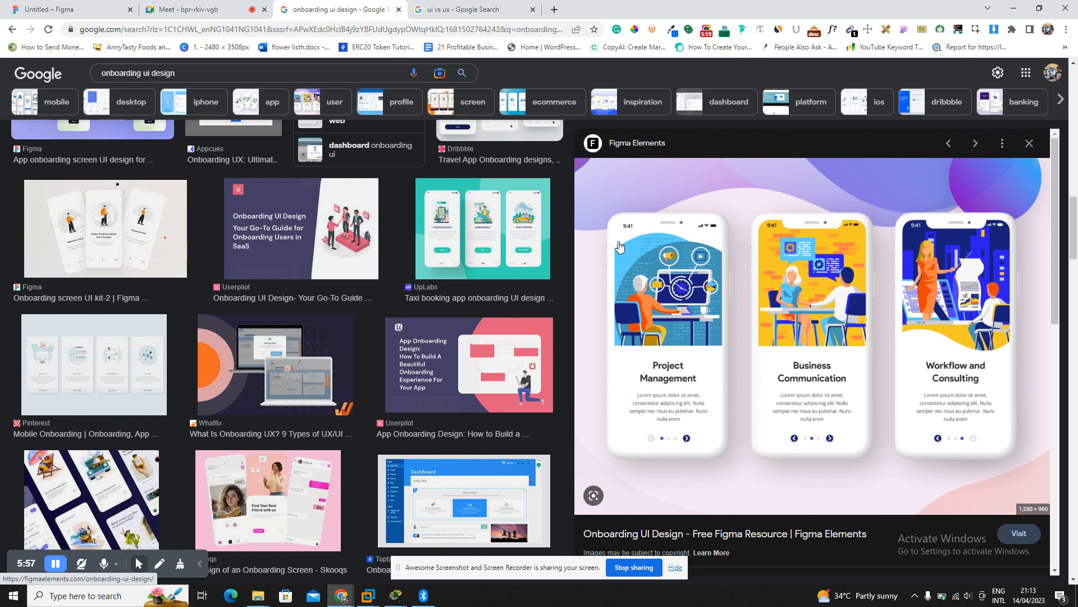
Admit the person asking to join the Google Meet call, and return to the onboarding image results.
left_click(186, 9)
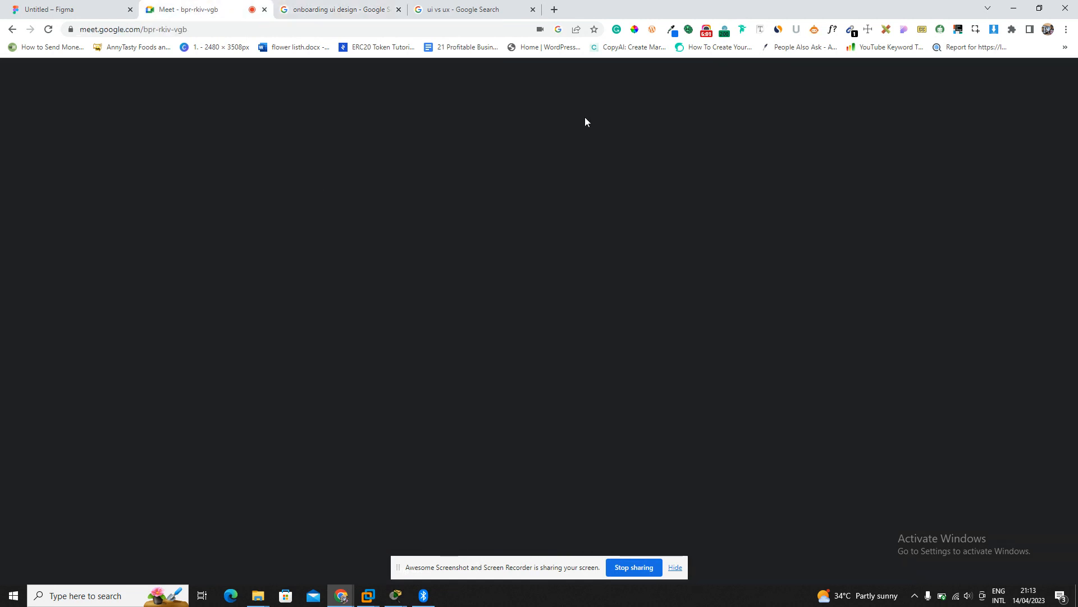
left_click(652, 125)
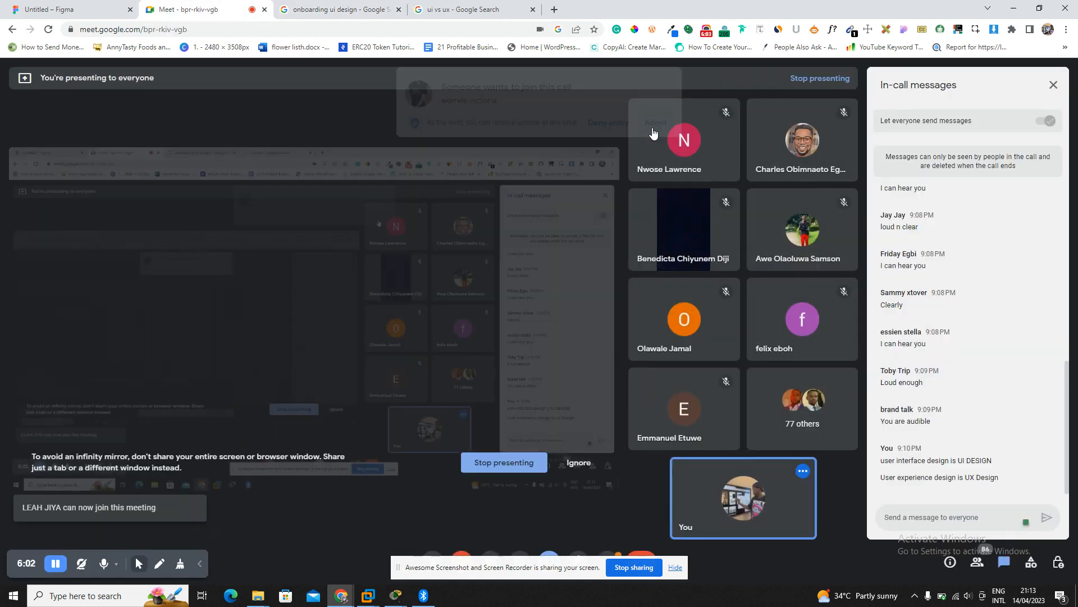
left_click(370, 6)
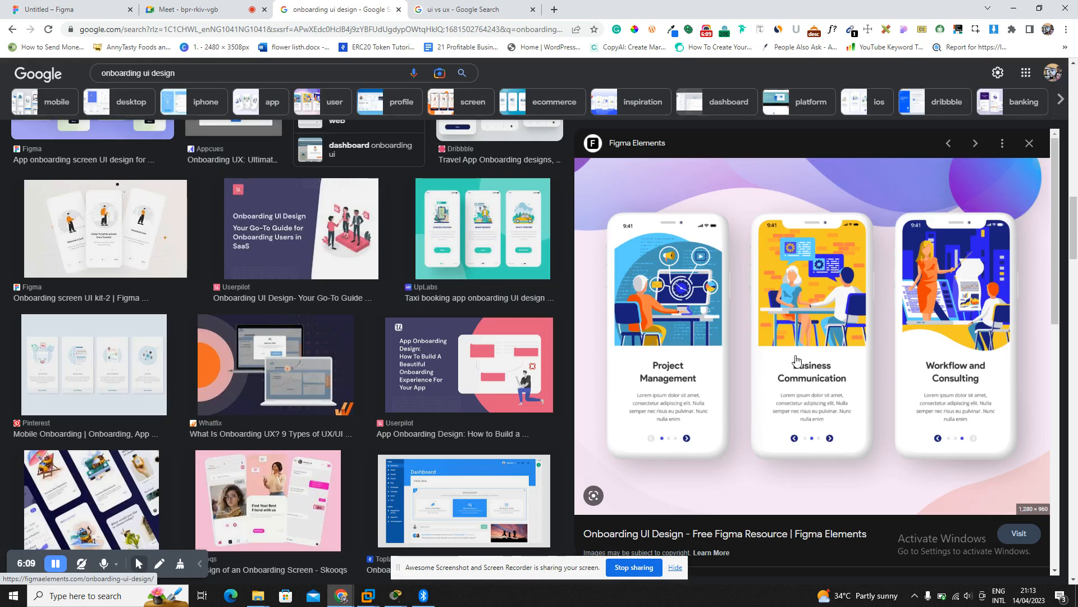
Preview the orange Pinterest onboarding image with the sloth illustrations and examine its screens and related content.
scroll(412, 412, "down", 10)
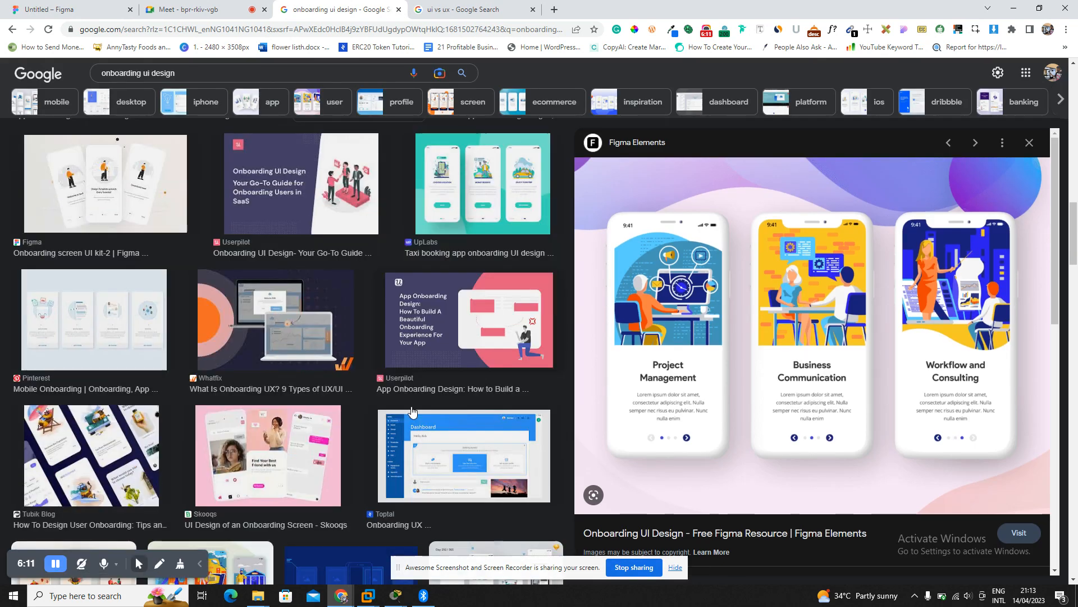
scroll(412, 412, "up", 2)
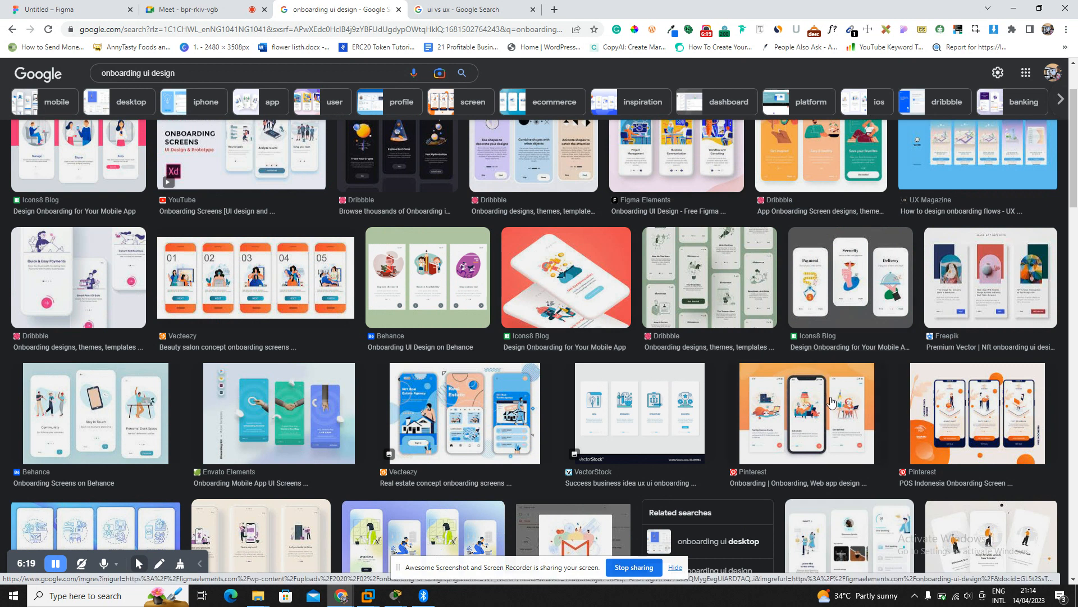
left_click(765, 419)
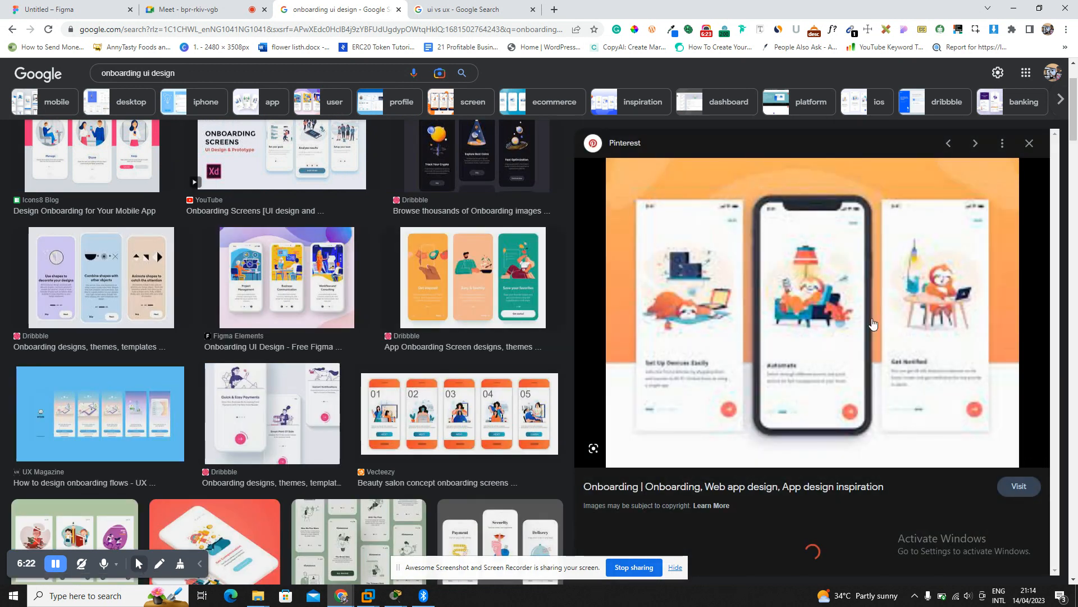
scroll(407, 256, "down", 10)
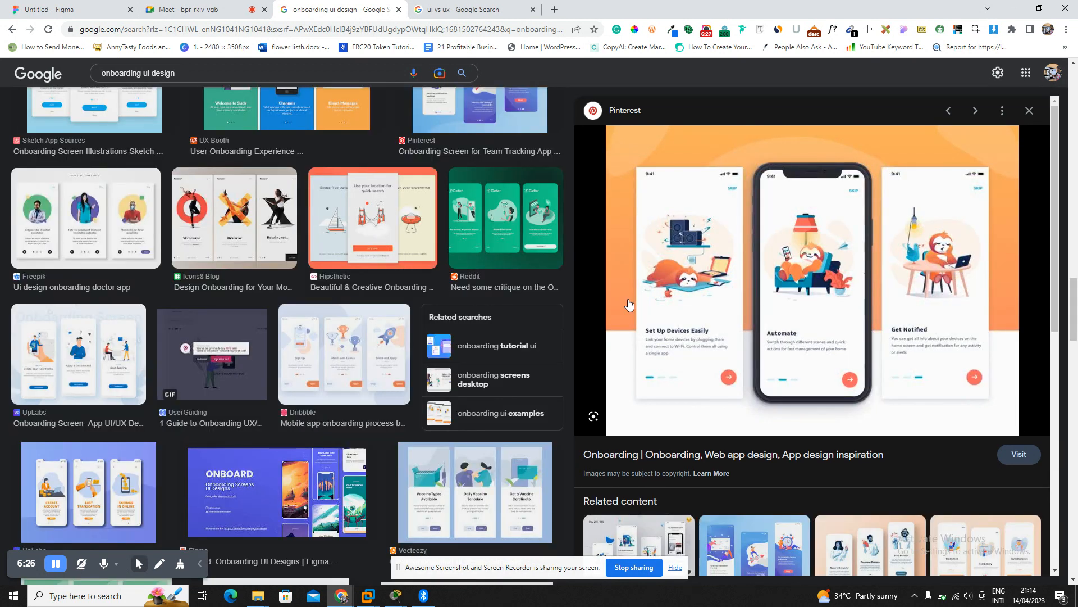
scroll(802, 349, "down", 6)
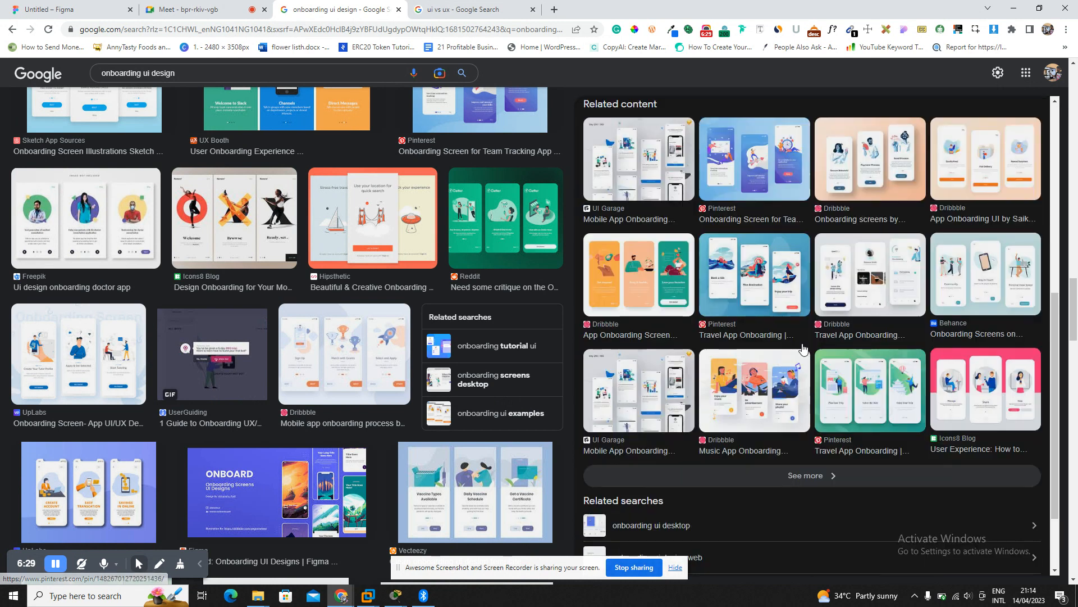
scroll(802, 349, "down", 2)
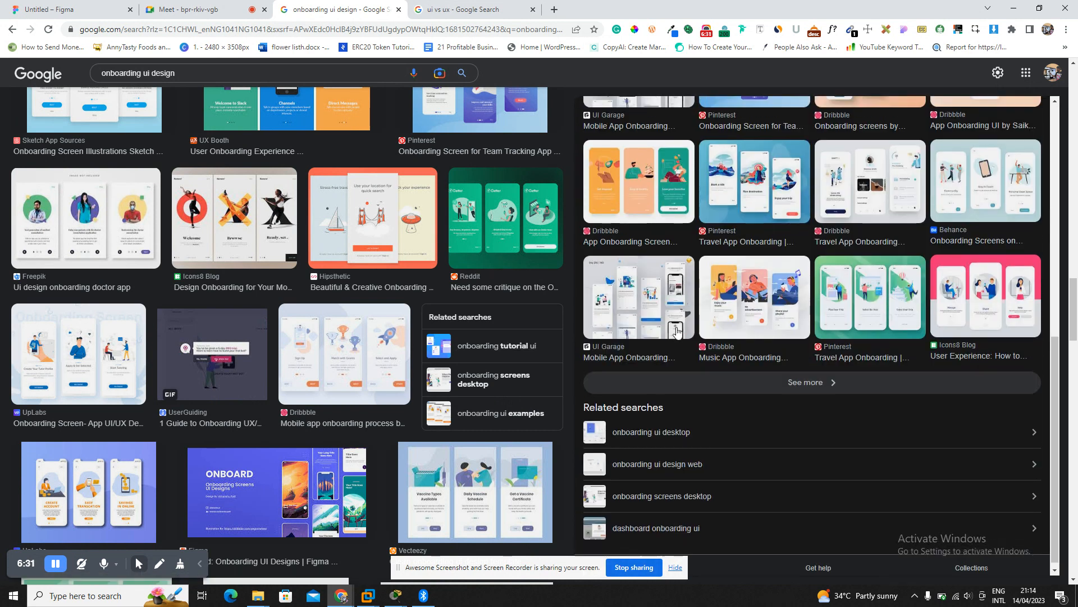
scroll(676, 331, "up", 15)
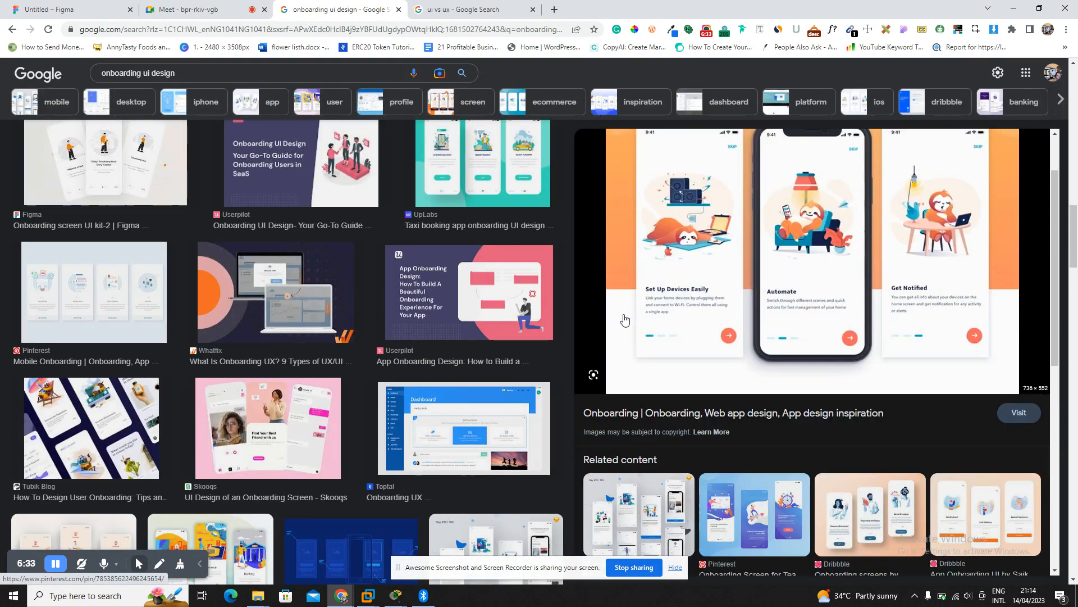
scroll(625, 320, "down", 5)
scroll(625, 320, "up", 7)
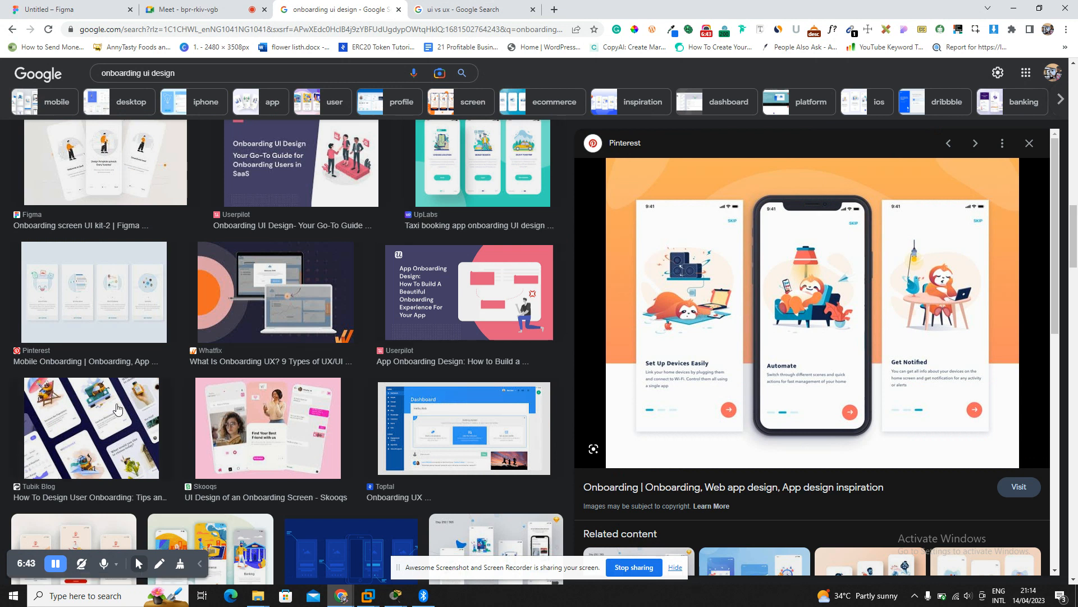
Preview the Skooqs onboarding screen image and compare it with the neighbouring Tubik Blog, Toptal and UpLabs examples.
left_click(262, 446)
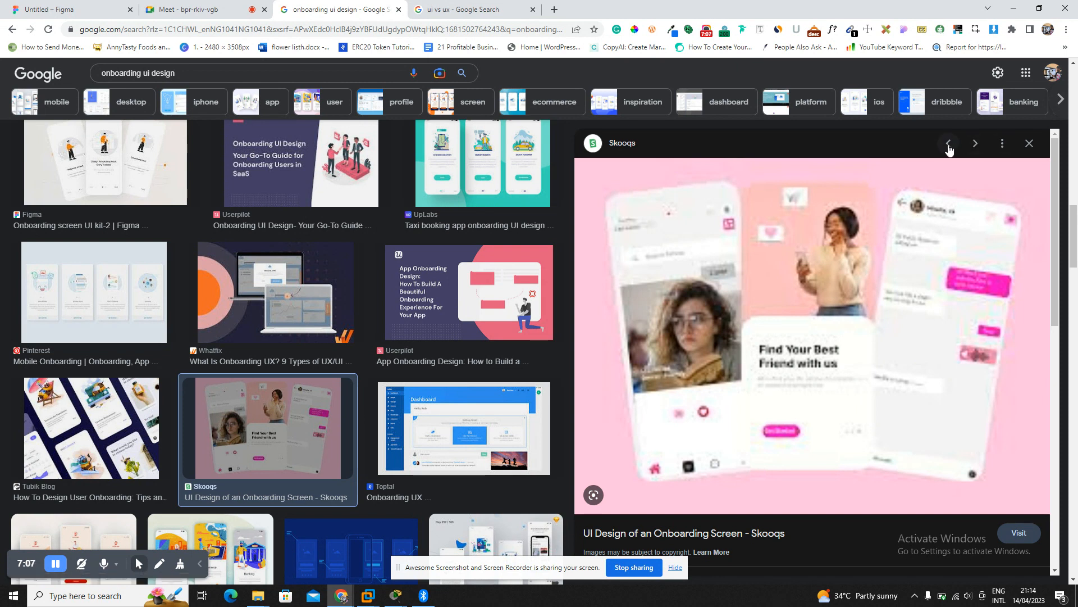
left_click(948, 145)
left_click(975, 144)
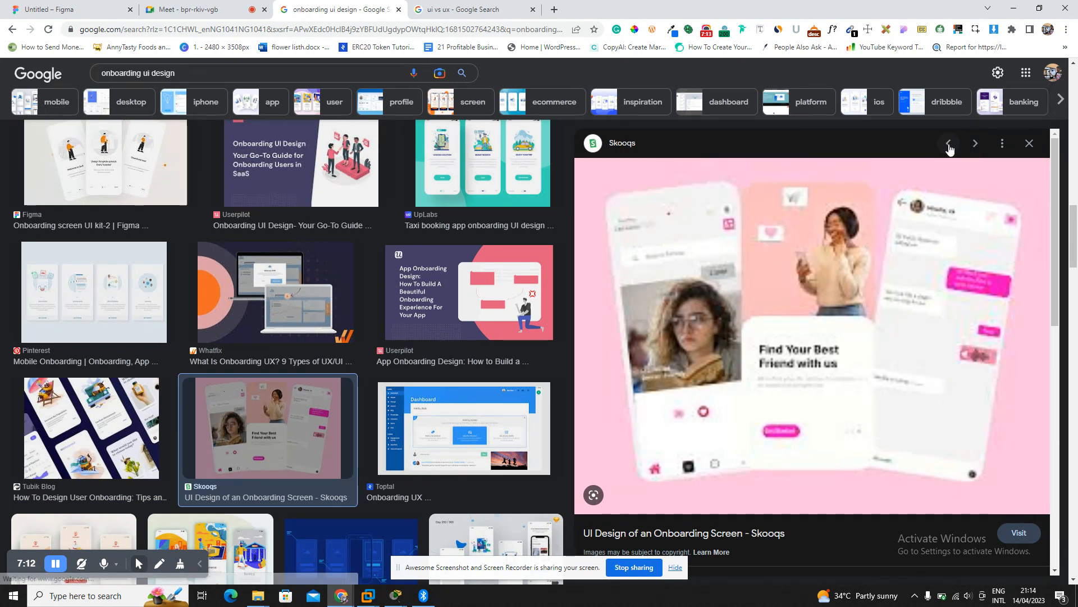
left_click(949, 146)
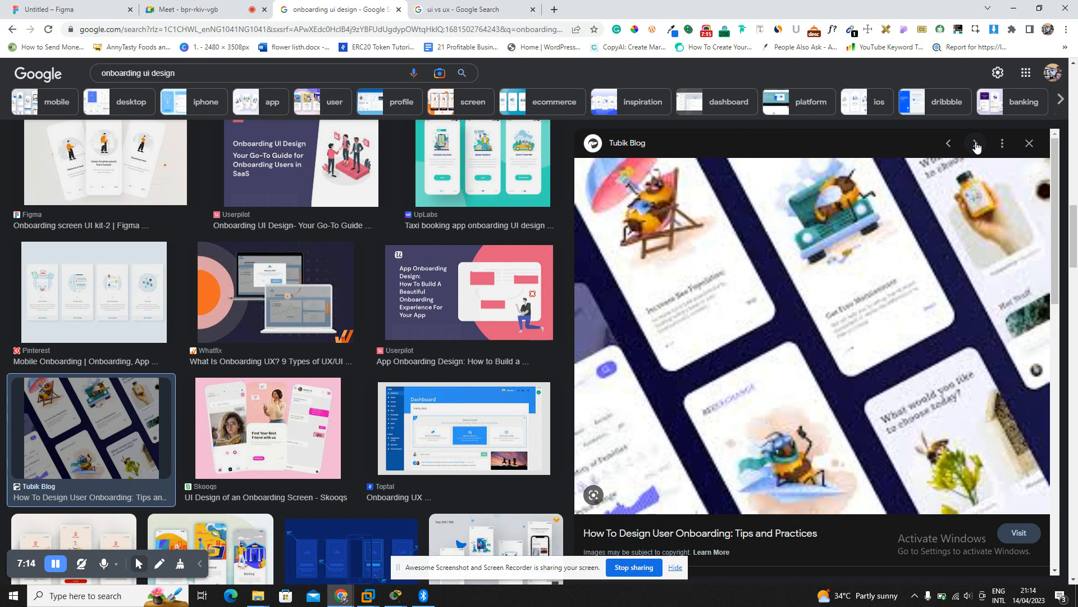
left_click(977, 146)
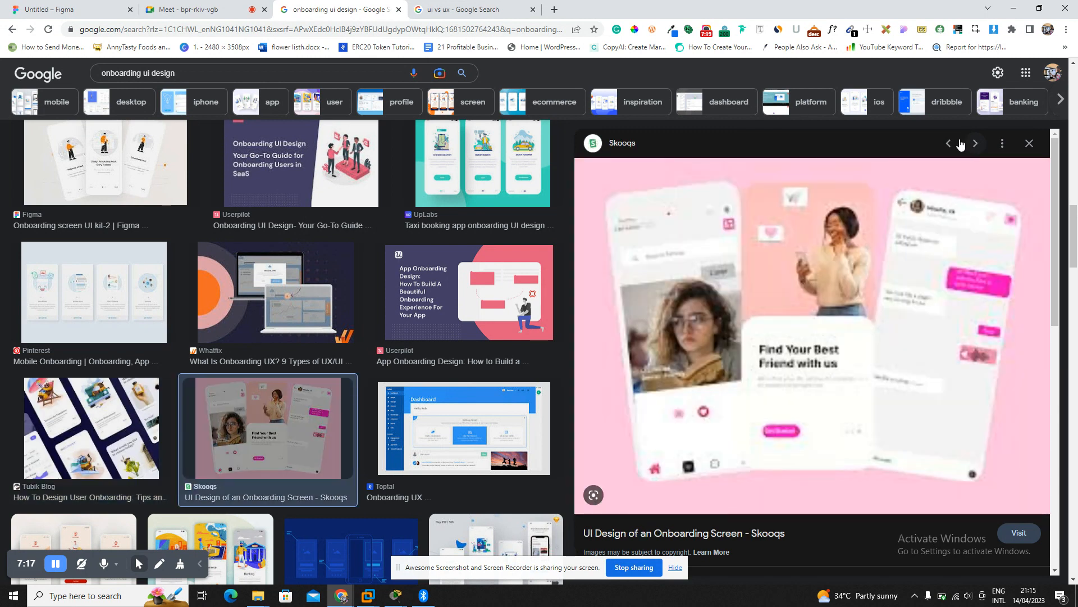
key("Right")
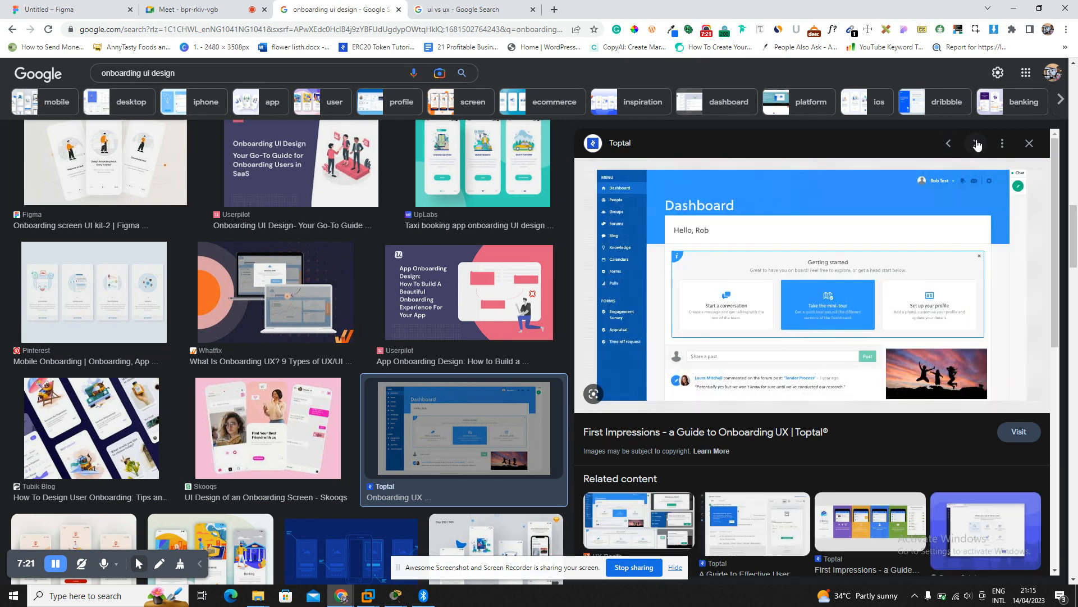
left_click(976, 143)
Admit everyone waiting to join the Google Meet call, and go back to the onboarding image results.
left_click(196, 9)
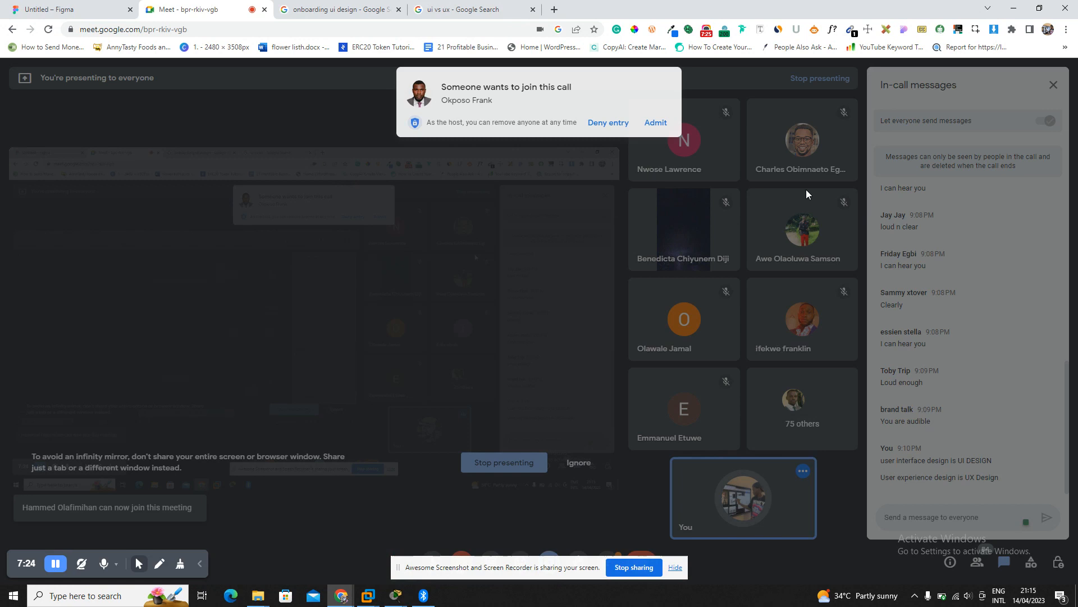
left_click(649, 121)
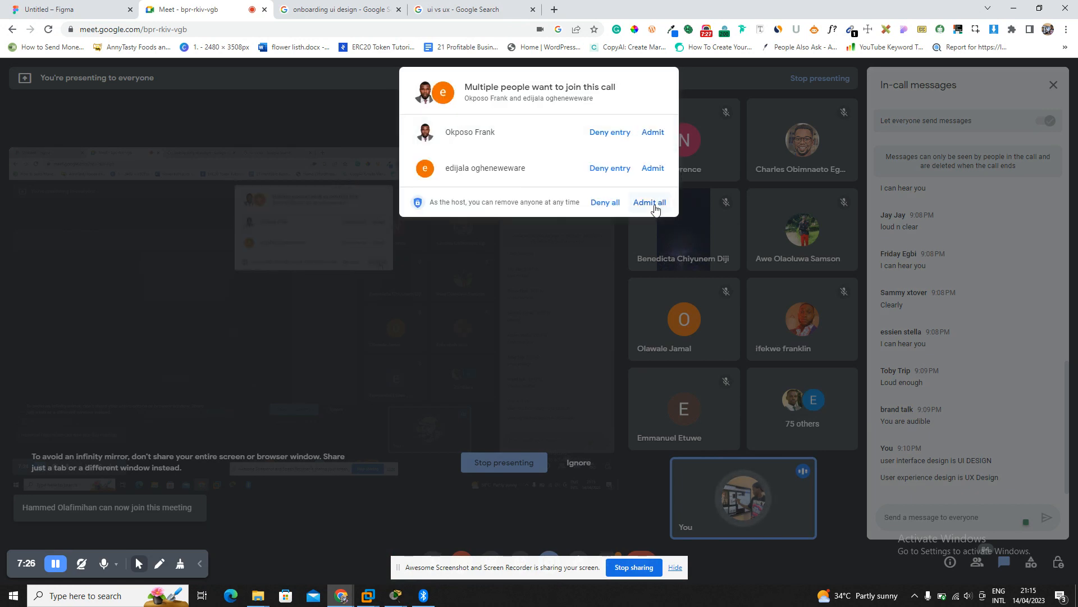
left_click(652, 203)
left_click(346, 7)
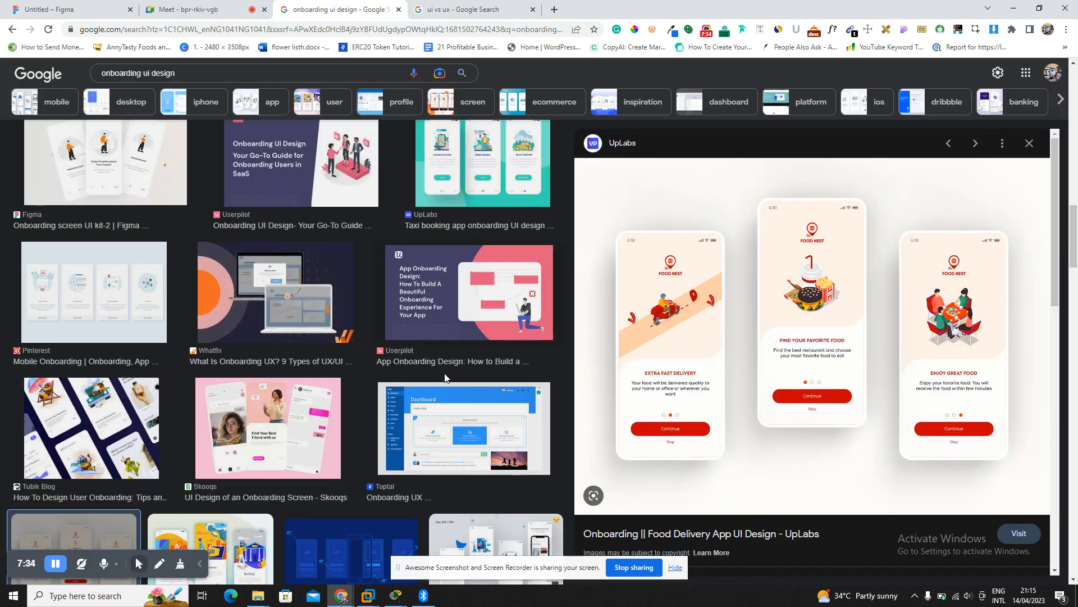
Preview the Toptal dashboard onboarding image and step forward through the UpLabs food delivery and blue Toptal phone examples.
left_click(451, 446)
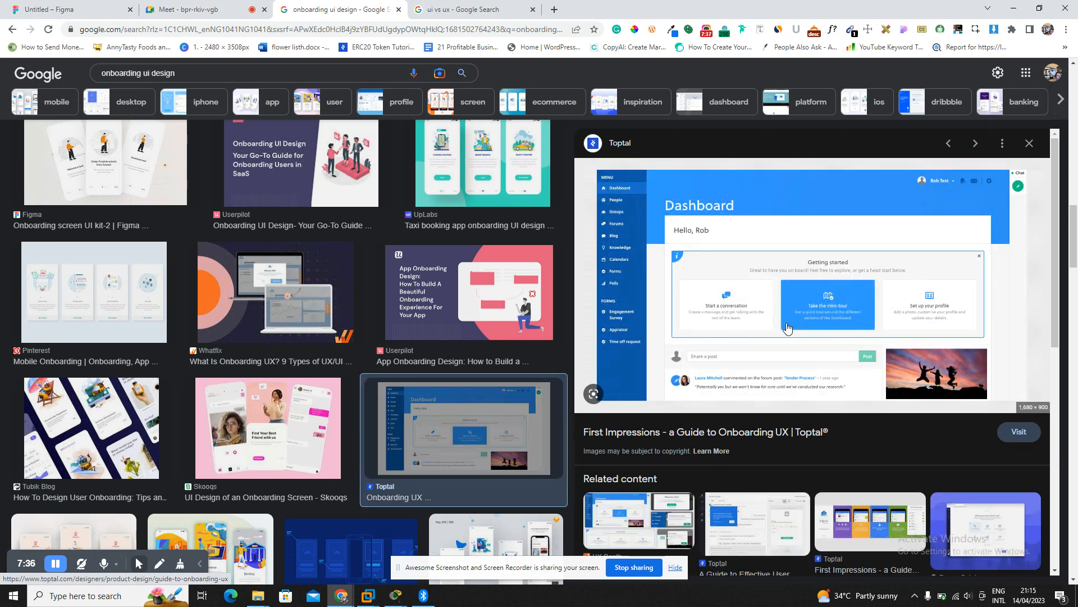
left_click(976, 146)
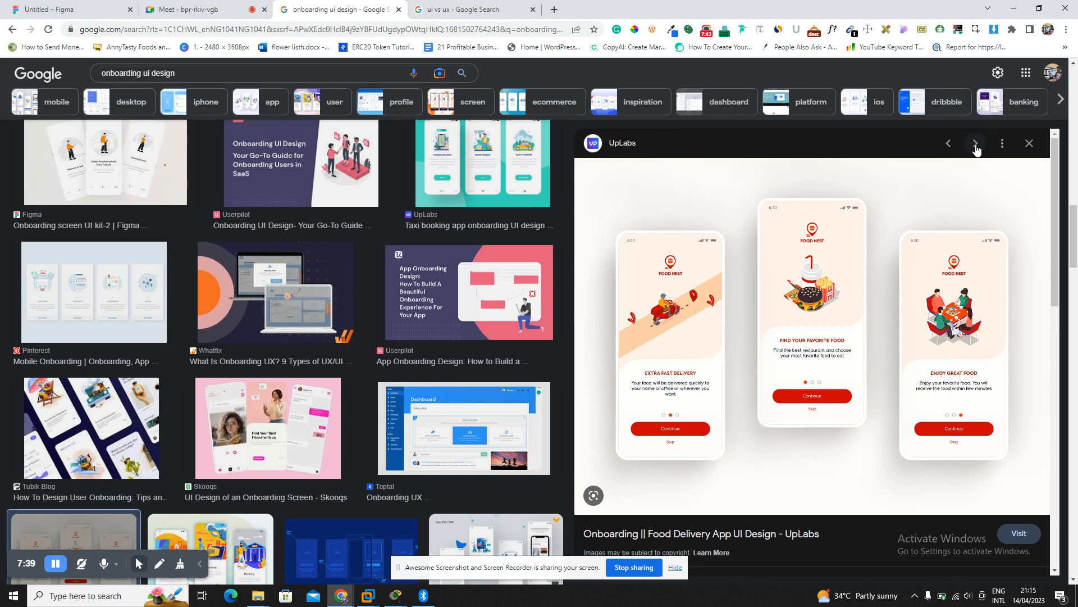
left_click(975, 144)
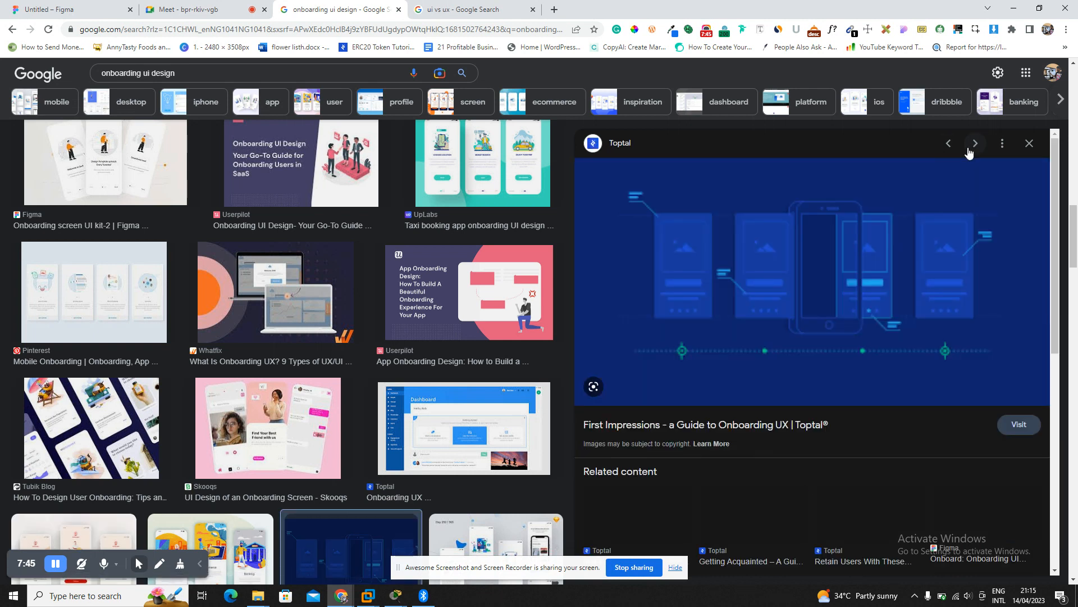
Admit everyone waiting to join the Google Meet call, and return to the onboarding UI design image results.
left_click(224, 8)
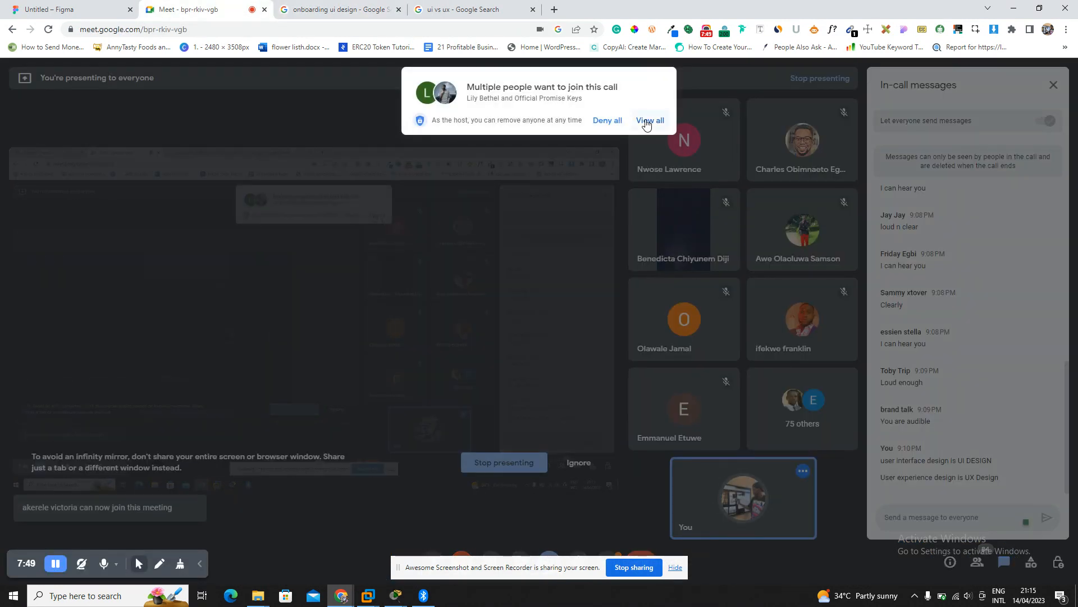
left_click(646, 121)
left_click(654, 204)
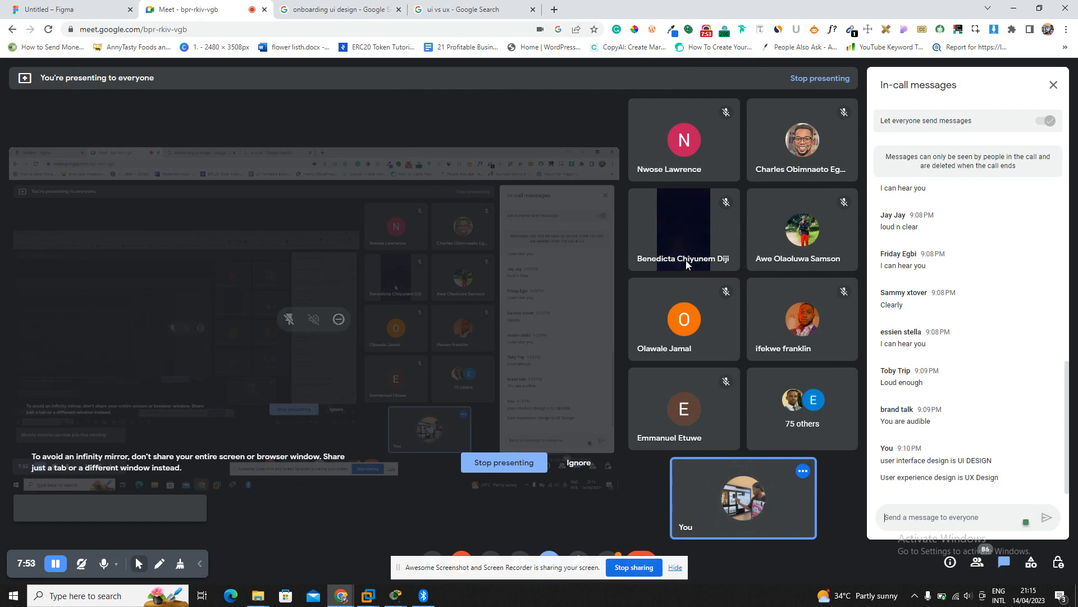
left_click(847, 307)
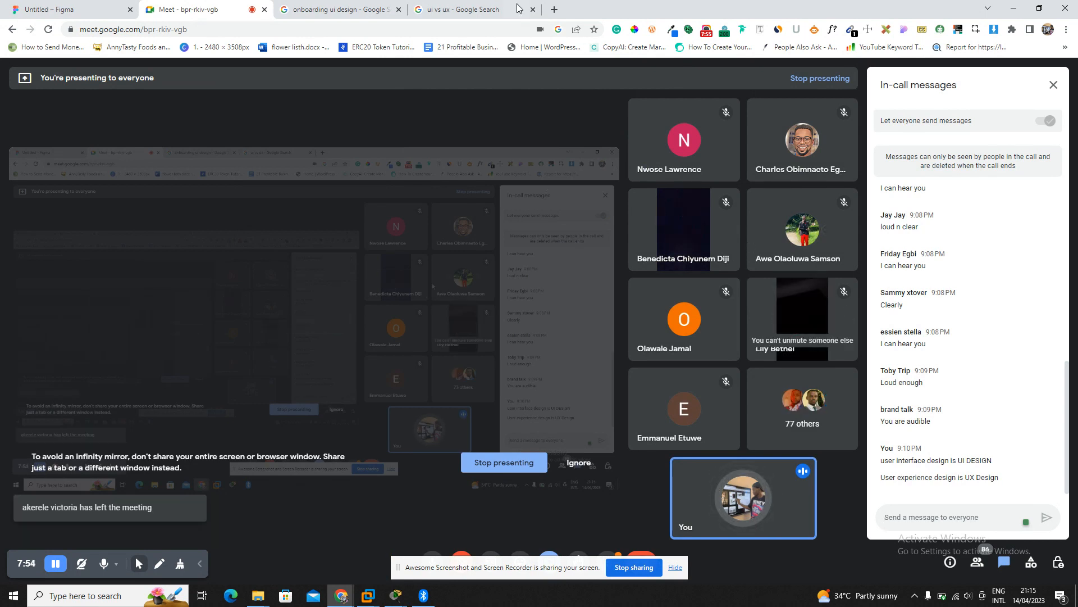
left_click(360, 9)
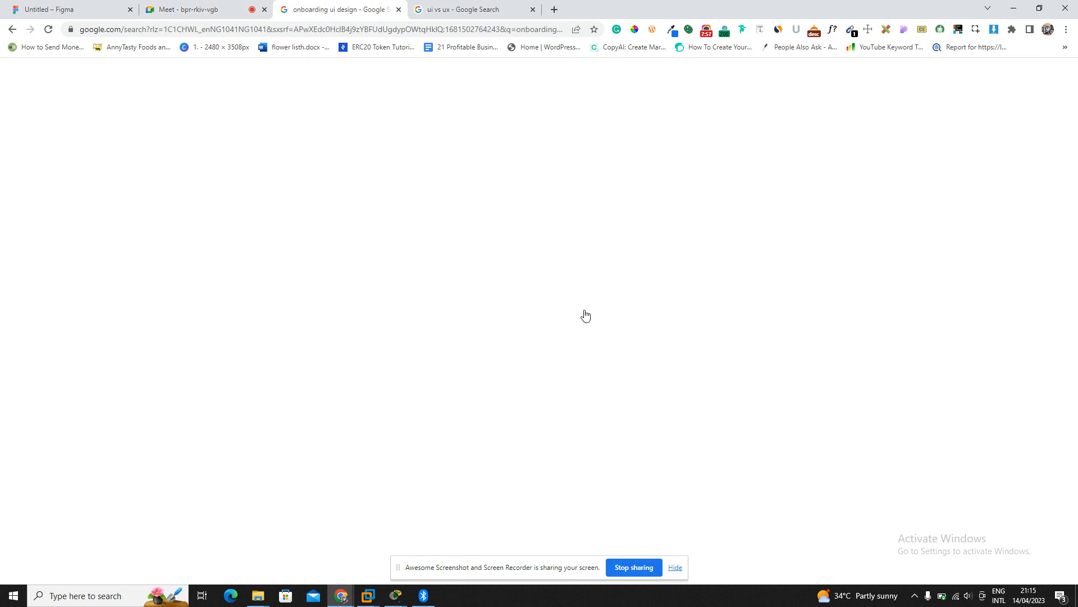
Check Google Meet again, admit the newly waiting participant, and go back to the Toptal image preview.
left_click(191, 9)
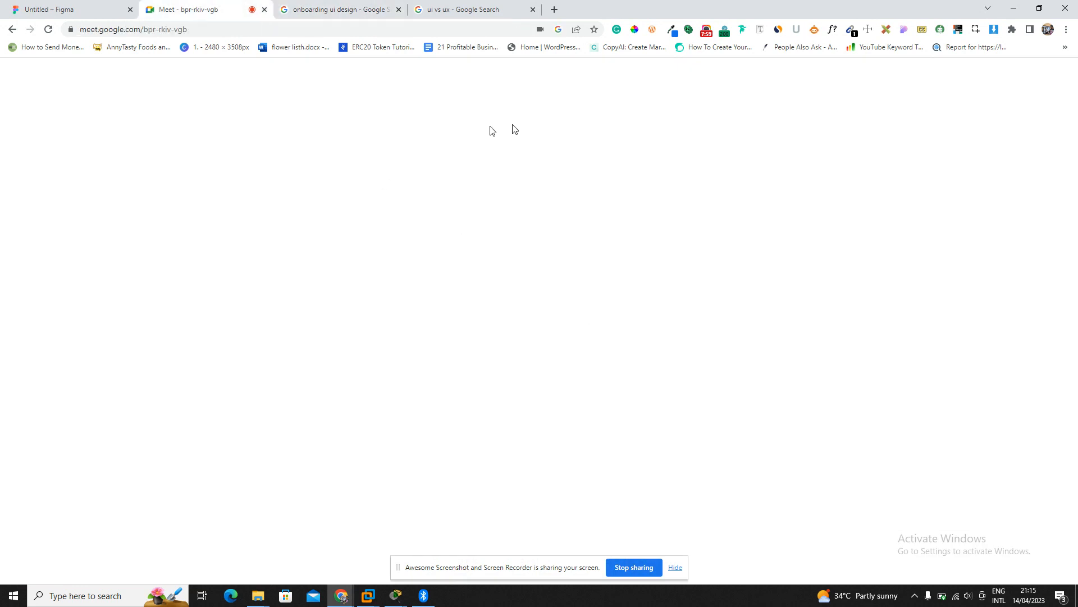
left_click(656, 124)
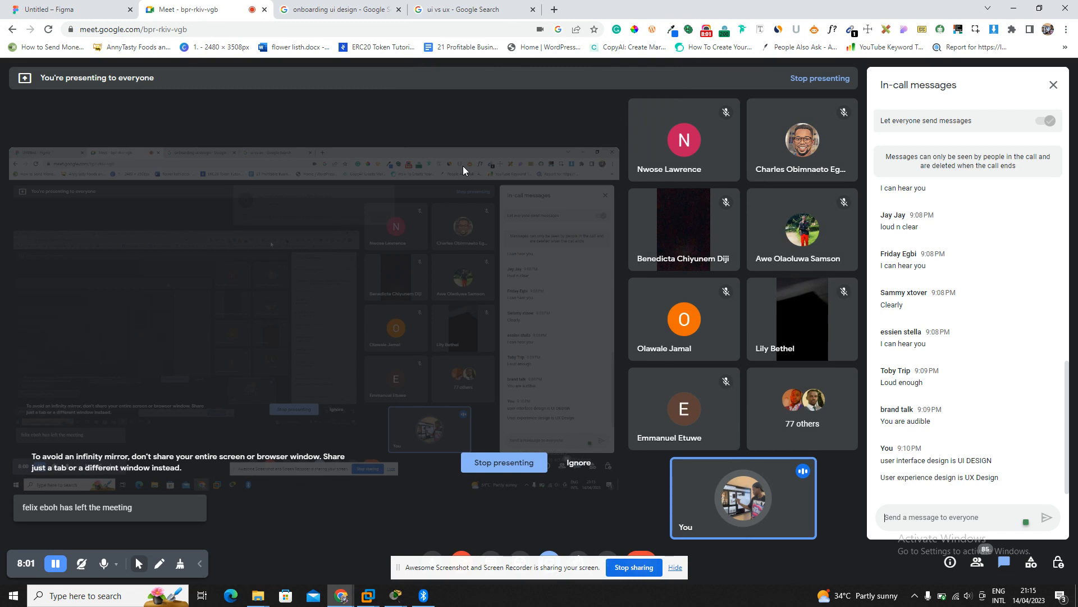
left_click(321, 10)
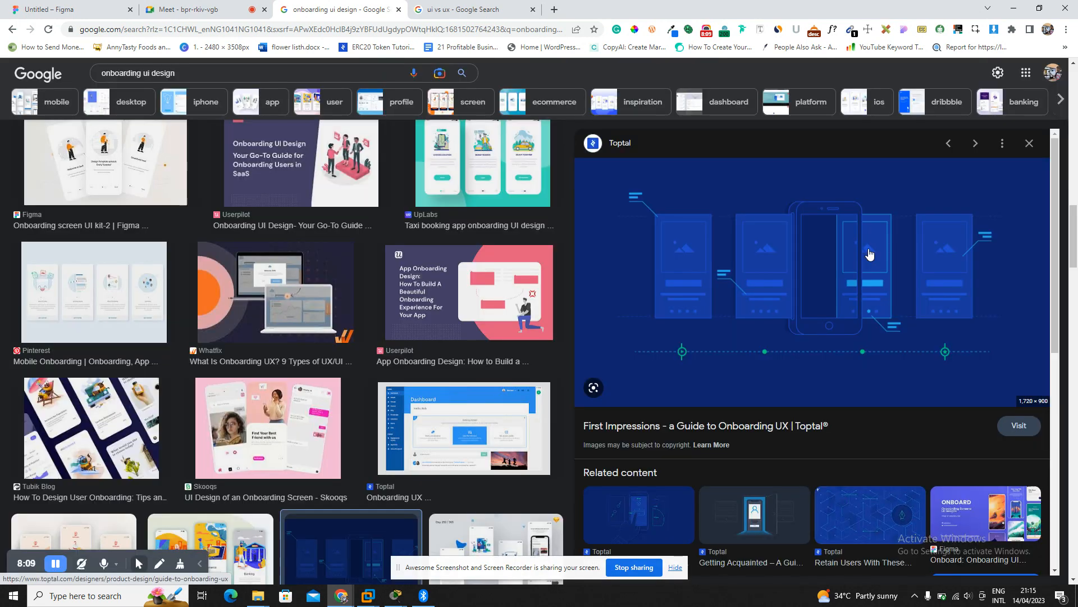
left_click(1002, 145)
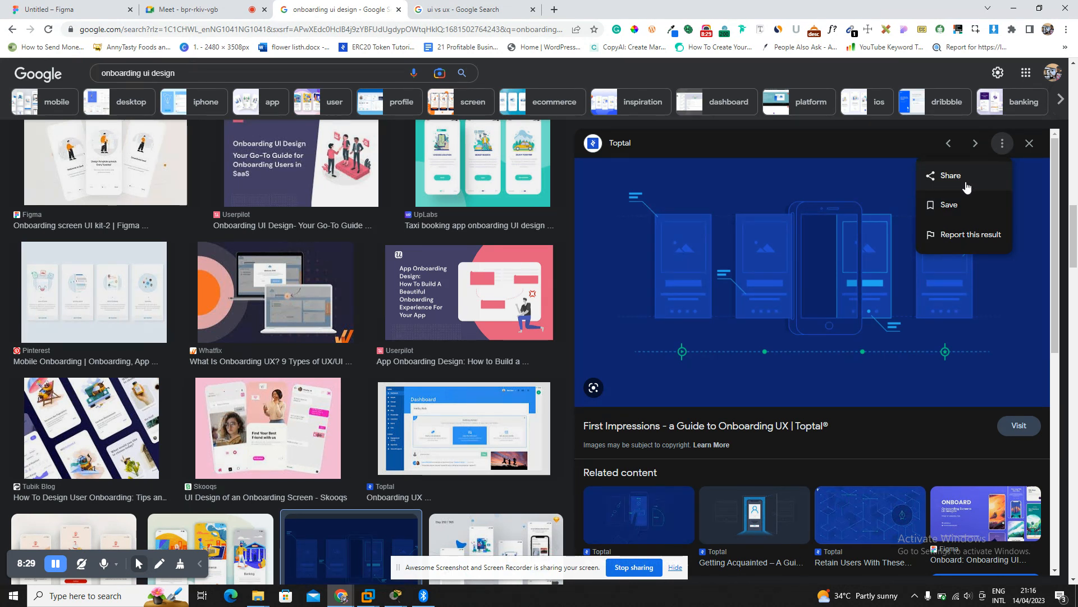
right_click(811, 206)
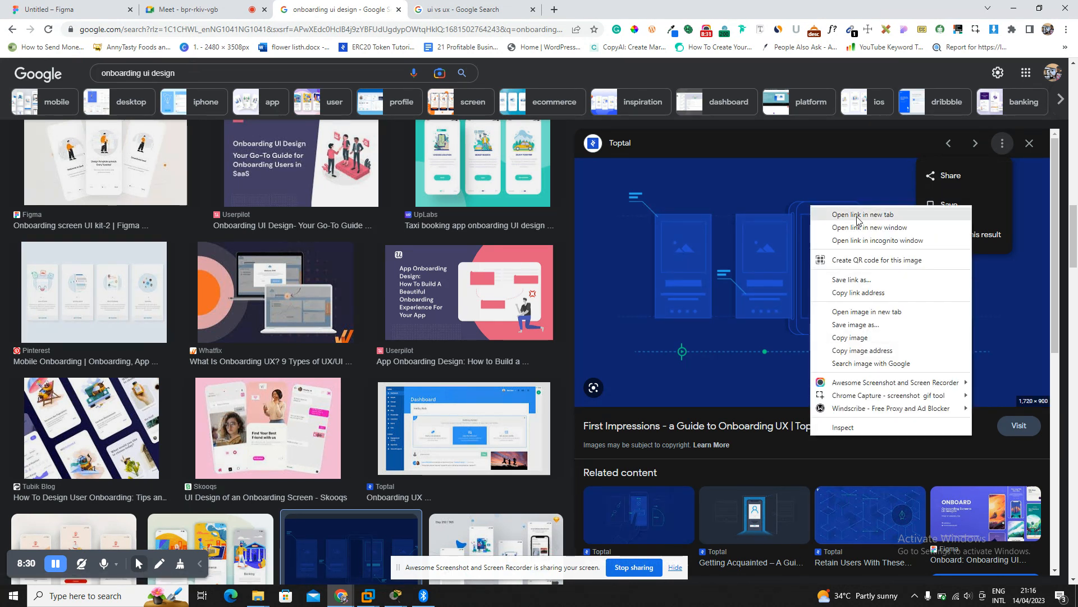
left_click(1002, 145)
left_click(1002, 145)
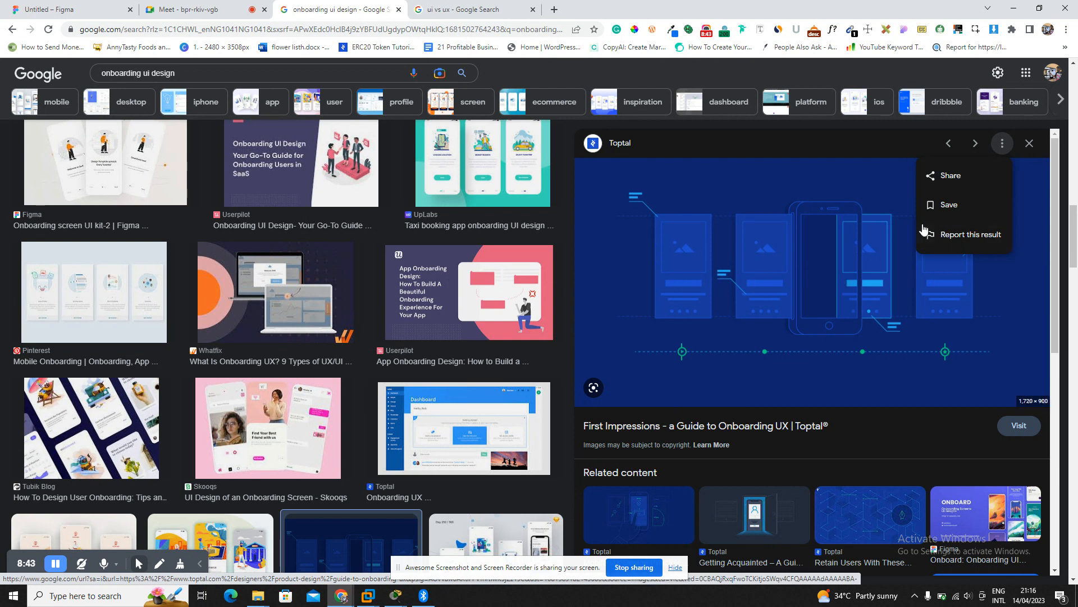
Close the Toptal preview, browse further onboarding examples, and preview the Design+Code camera app onboarding screens.
left_click(1030, 147)
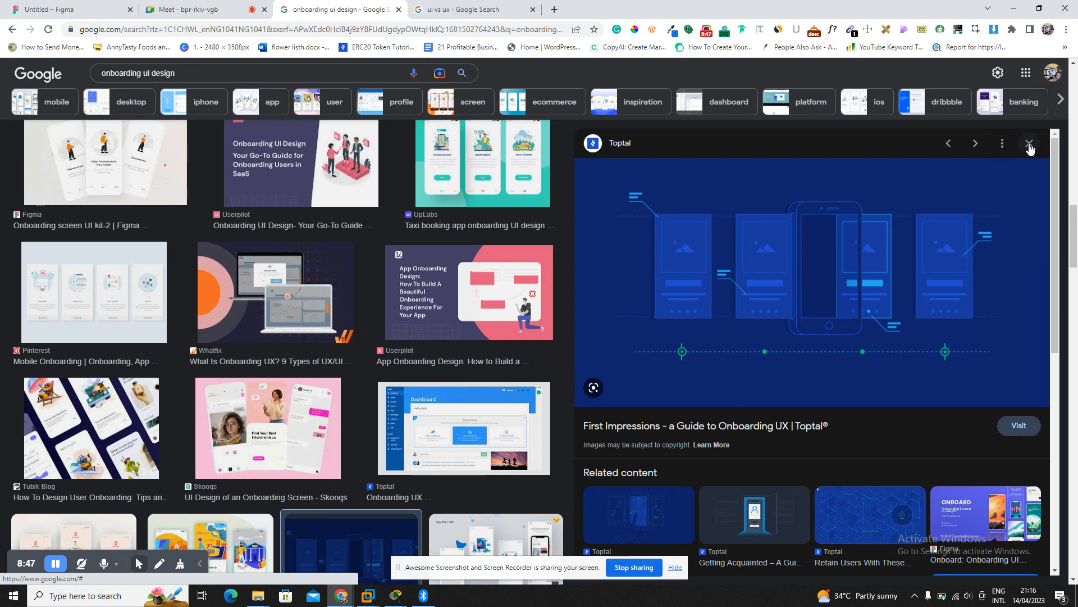
left_click(1030, 147)
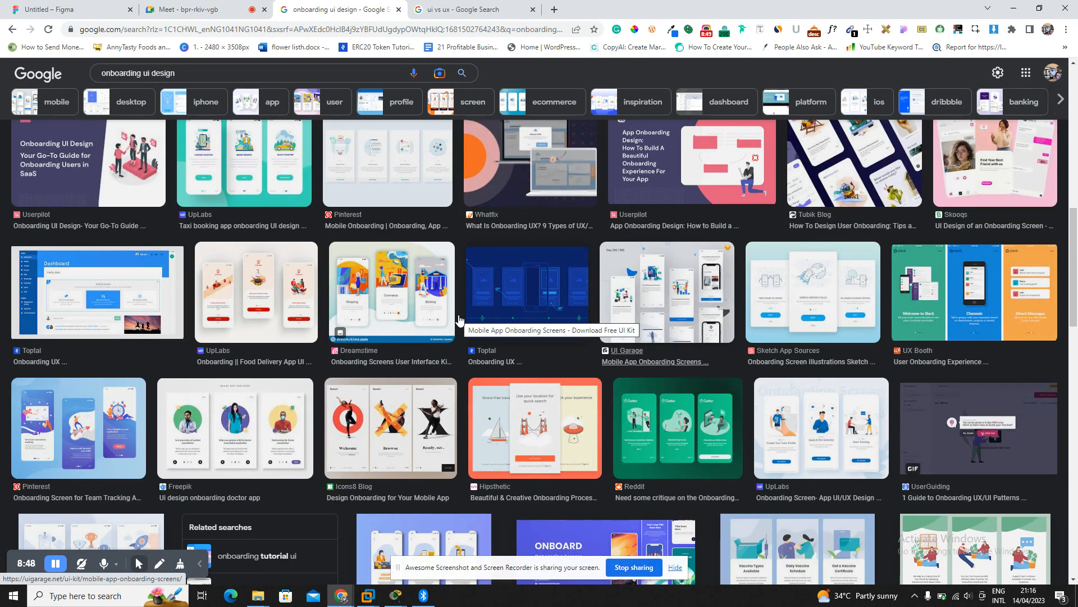
scroll(511, 328, "down", 1)
scroll(511, 325, "down", 8)
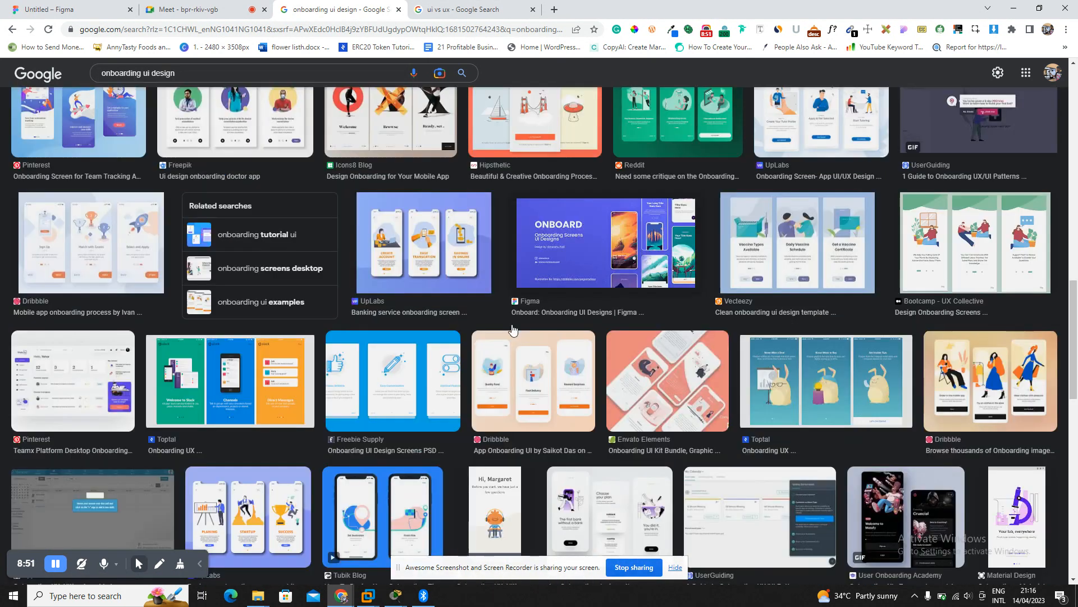
scroll(629, 410, "down", 4)
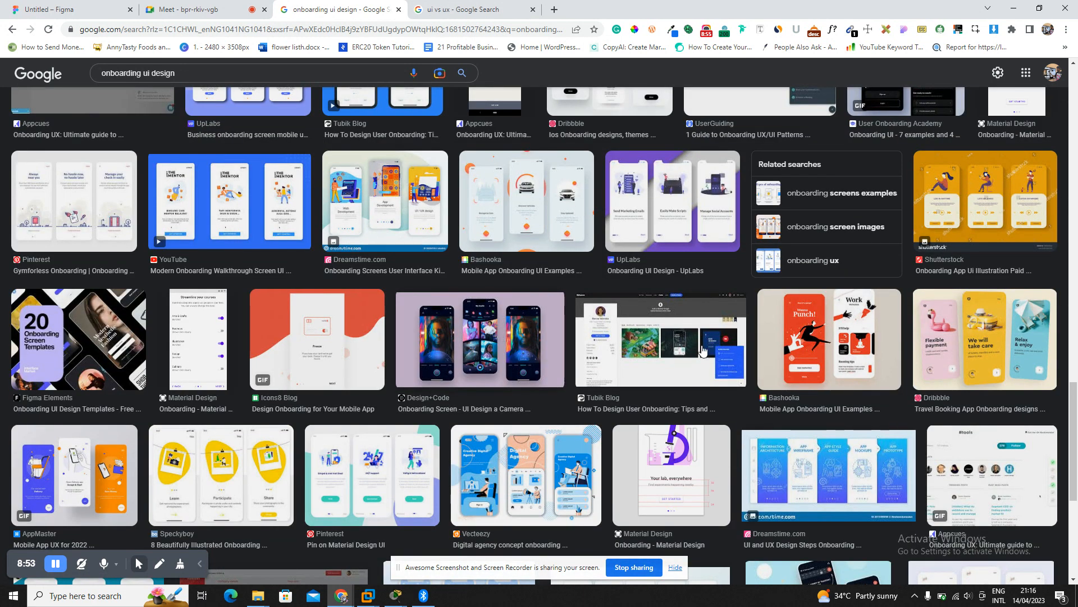
left_click(499, 347)
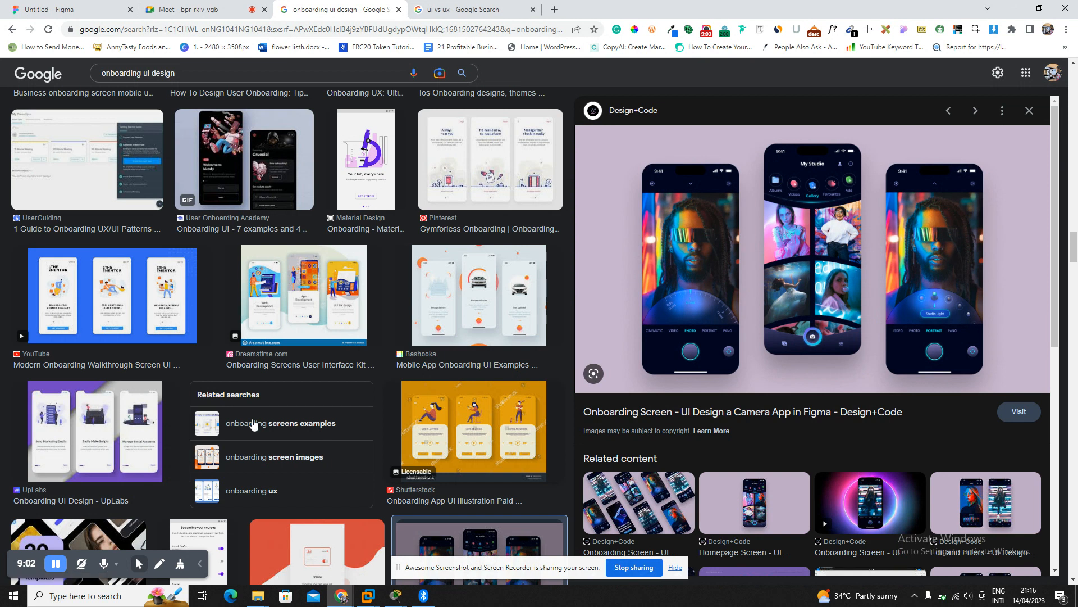
scroll(186, 395, "down", 1)
scroll(185, 396, "down", 3)
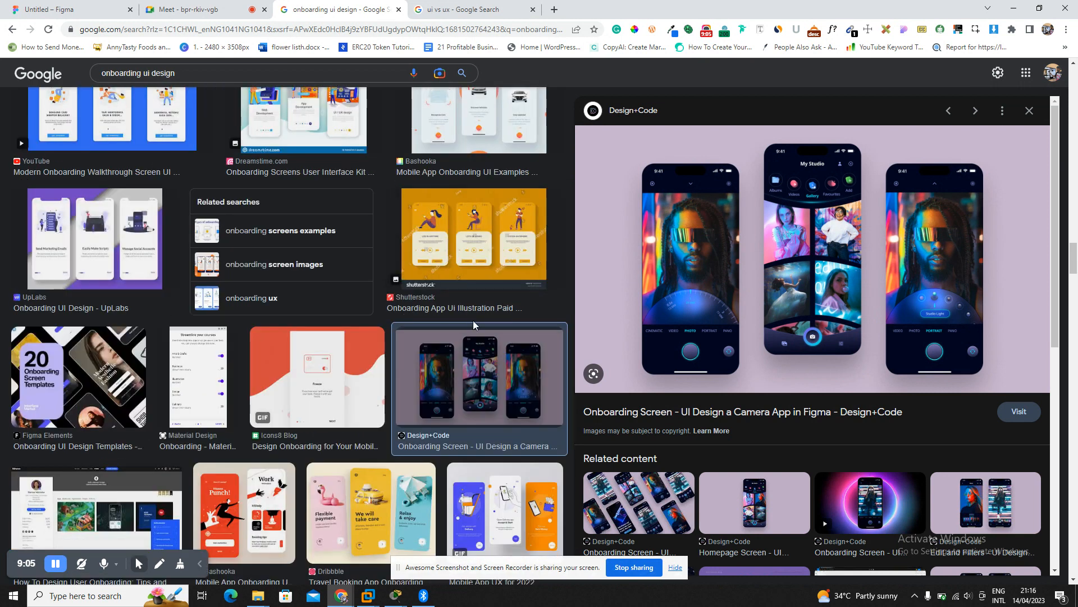
Switch to the Figma file and extend the second item of the topic list to read "Onboarding screens".
left_click(68, 4)
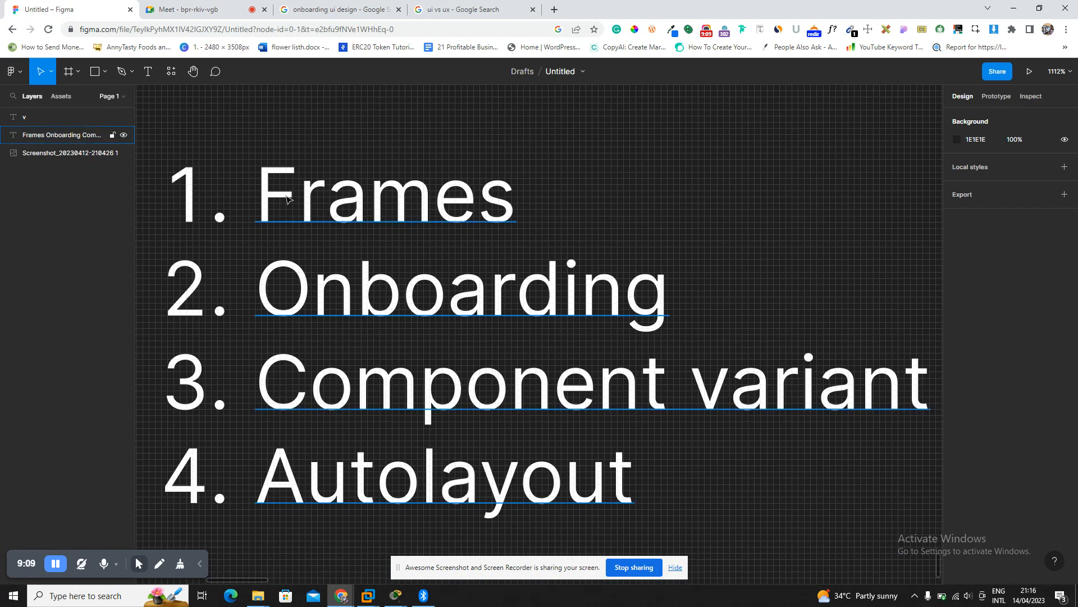
left_click(393, 191)
left_click(683, 298)
double_click(672, 298)
type("screens")
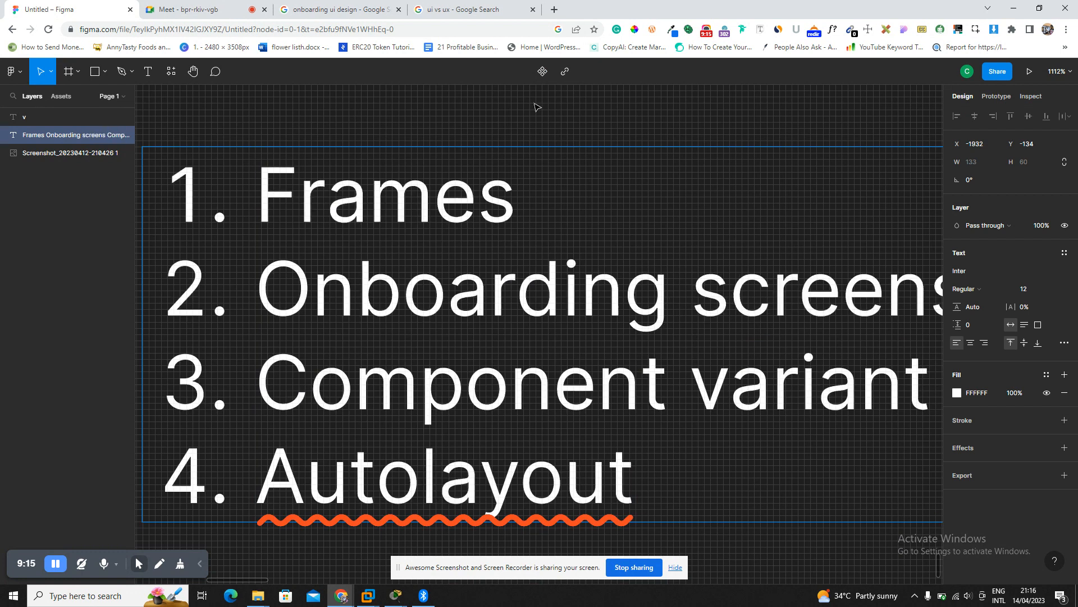
key("Escape")
key("shift+2")
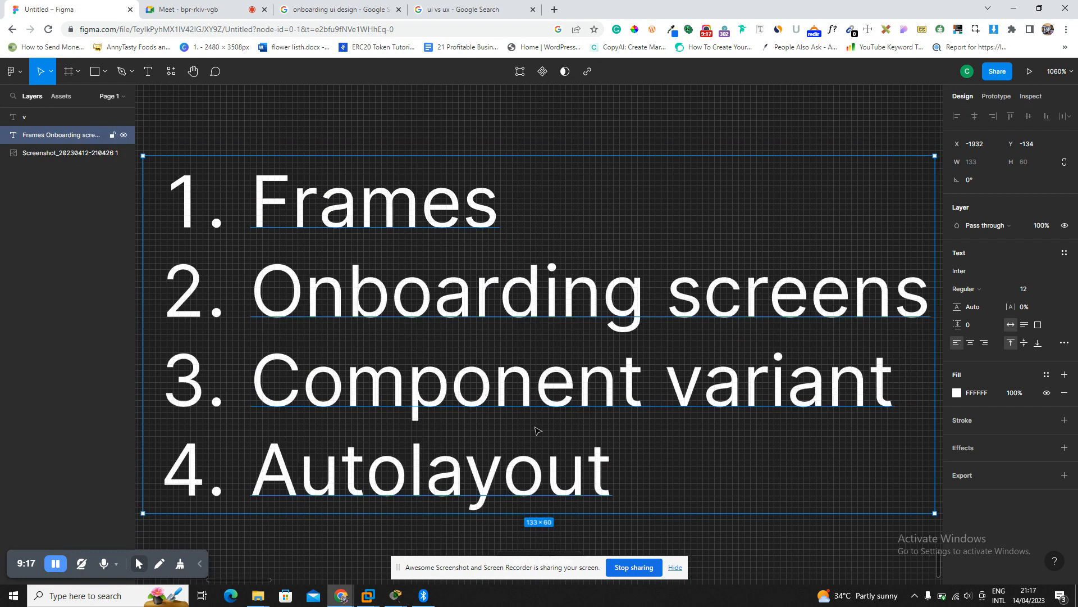
Hide the screen-sharing notice, and highlight the figma.com address to point it out before deselecting the topic list.
left_click(678, 569)
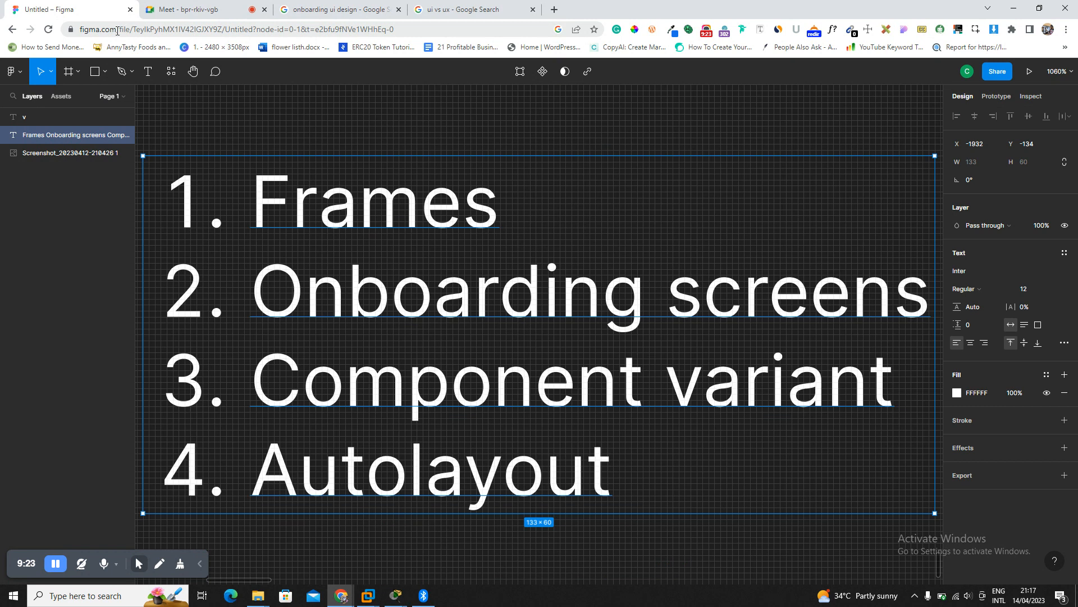
left_click_drag(116, 30, 73, 28)
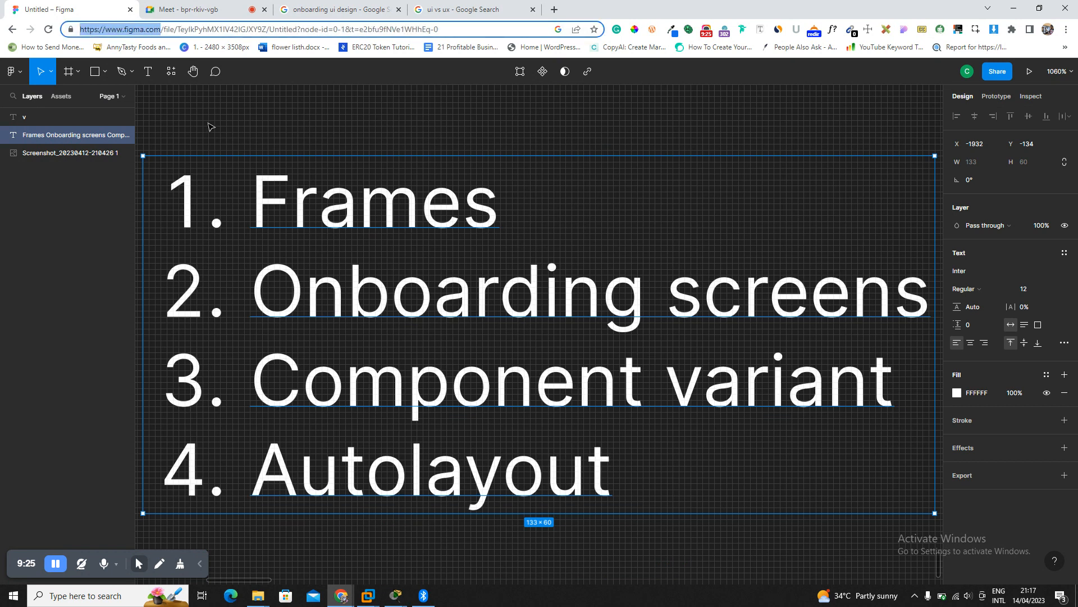
left_click(237, 102)
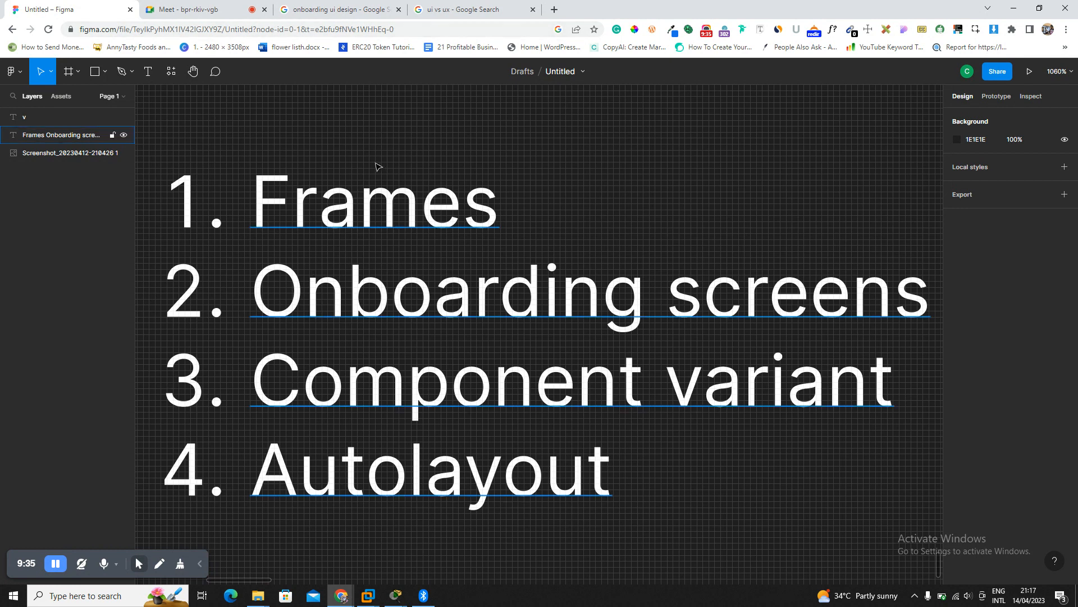
Fit the three-screen podcast app screenshot and the topic list in view to examine the whole reference design.
scroll(392, 159, "down", 5, "ctrl")
scroll(391, 159, "up", 7)
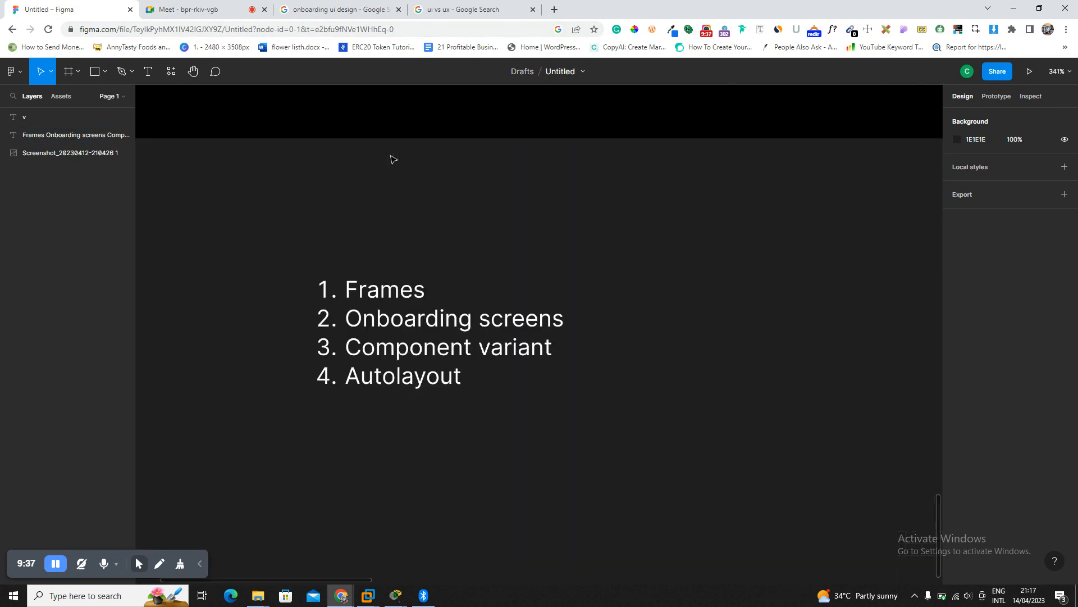
scroll(393, 160, "up", 5)
scroll(393, 160, "down", 4, "ctrl")
left_click(687, 351)
left_click(479, 442)
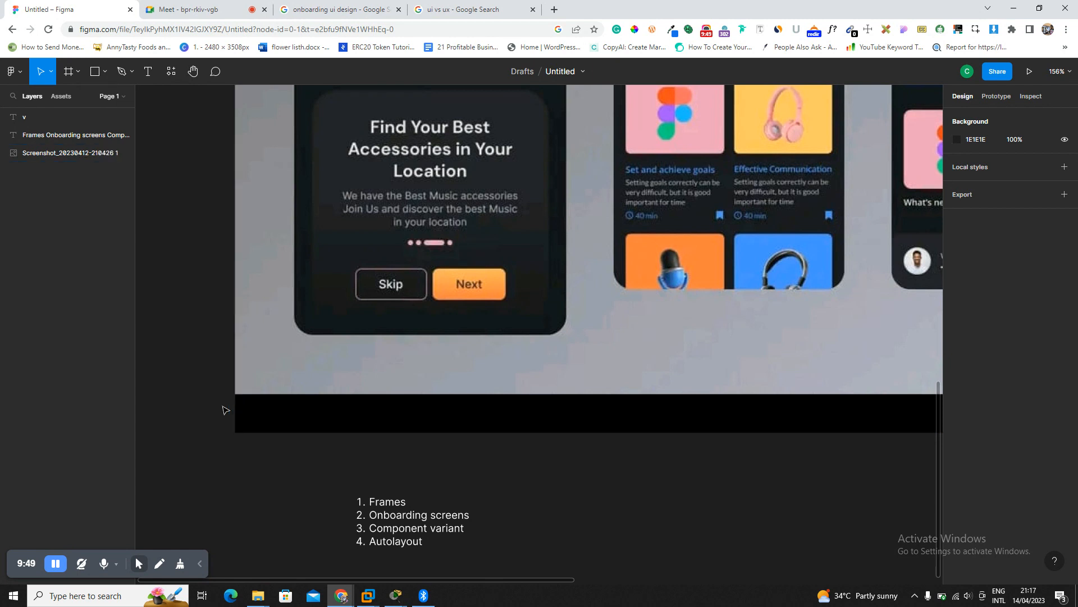
left_click(258, 390)
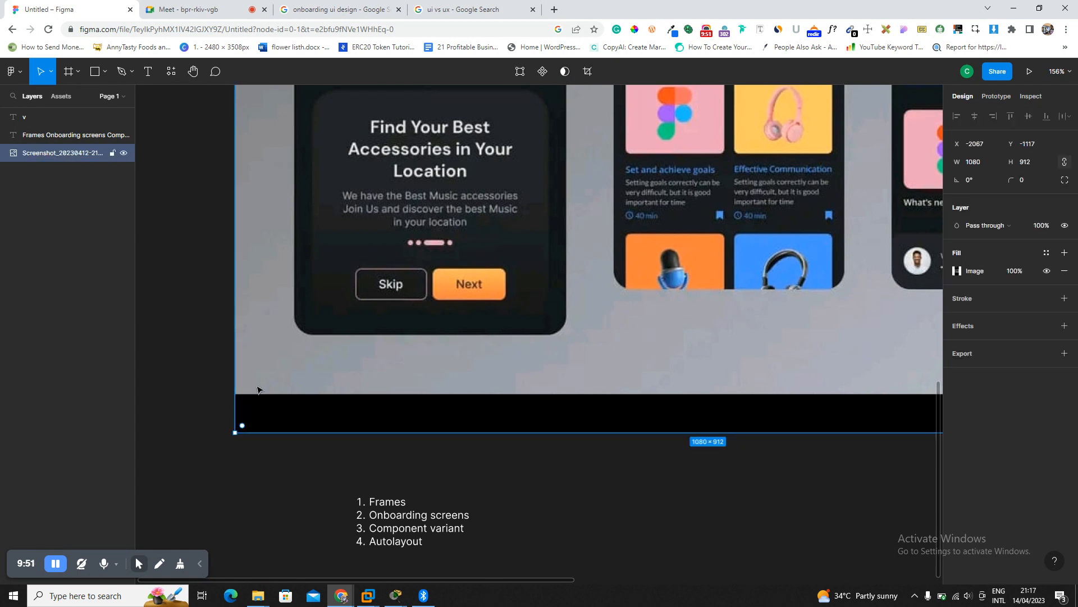
key("shift+1")
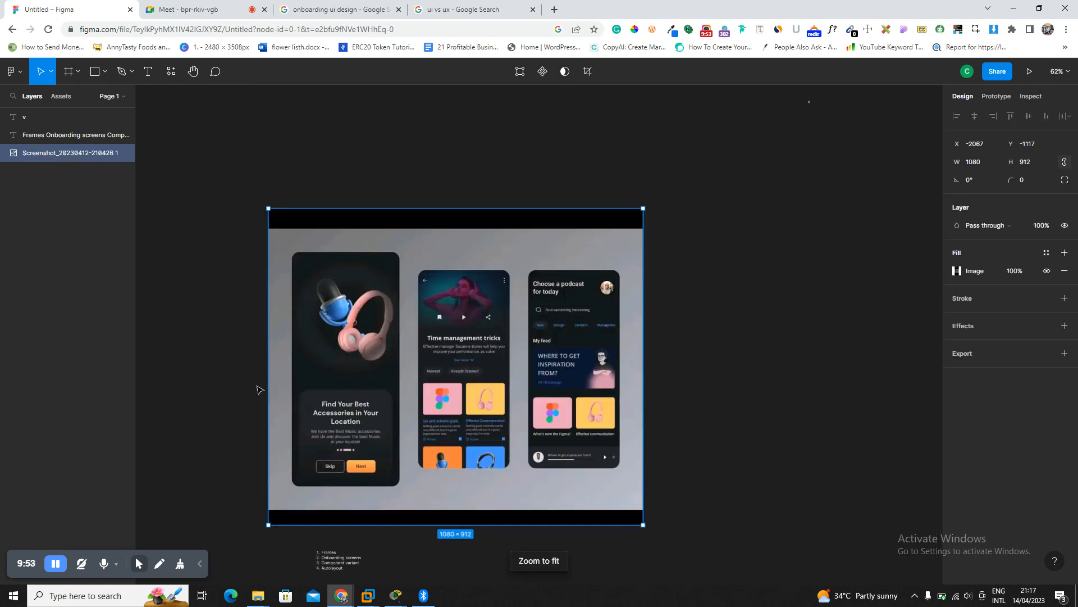
left_click(176, 240)
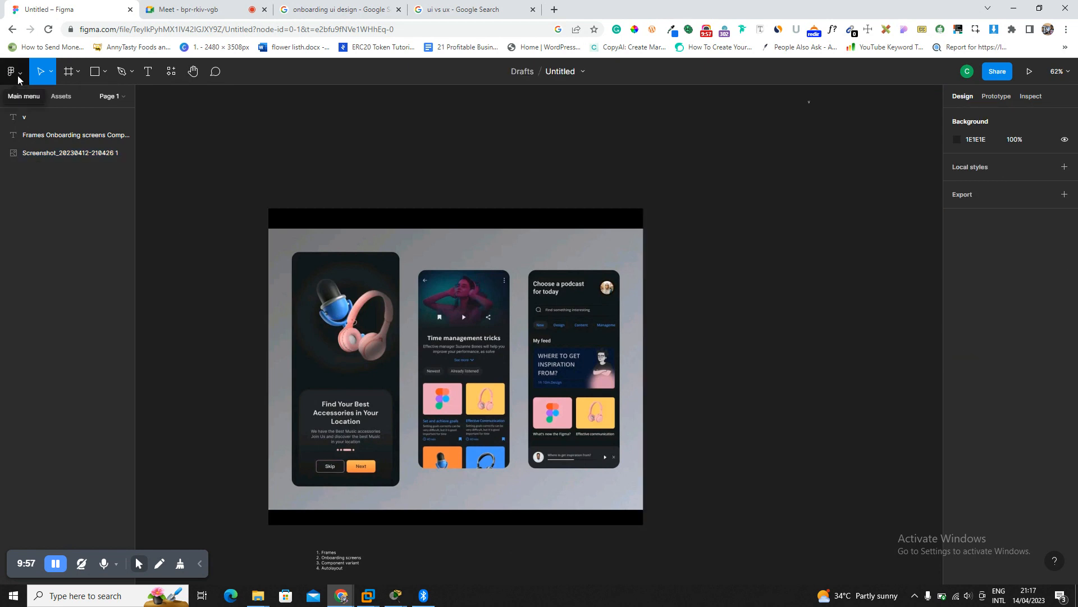
Look through the main menu commands and set the Figma interface theme to Light.
left_click(20, 76)
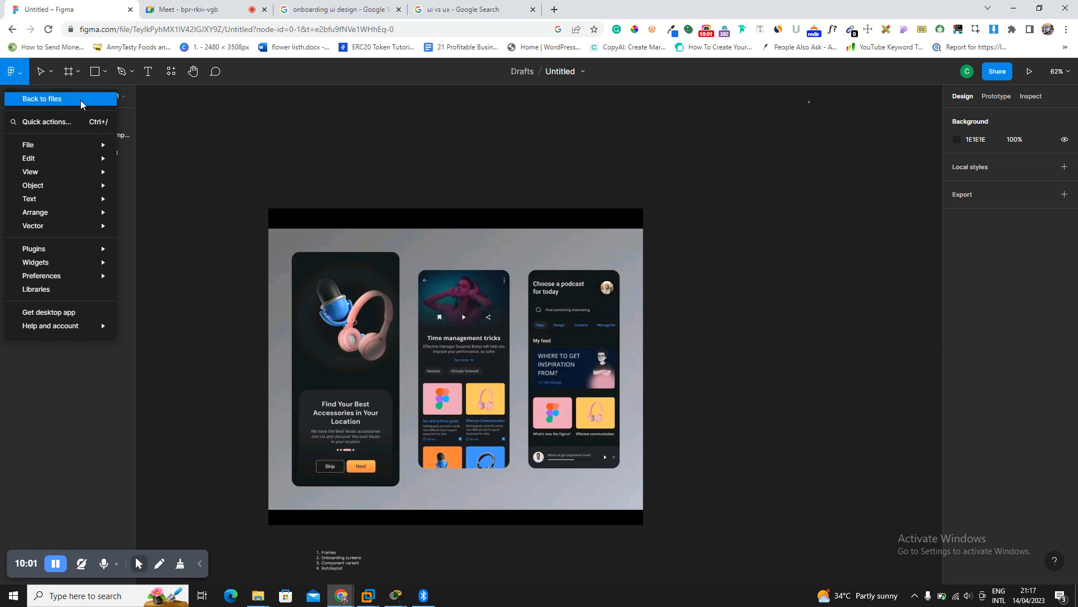
mouse_move(63, 144)
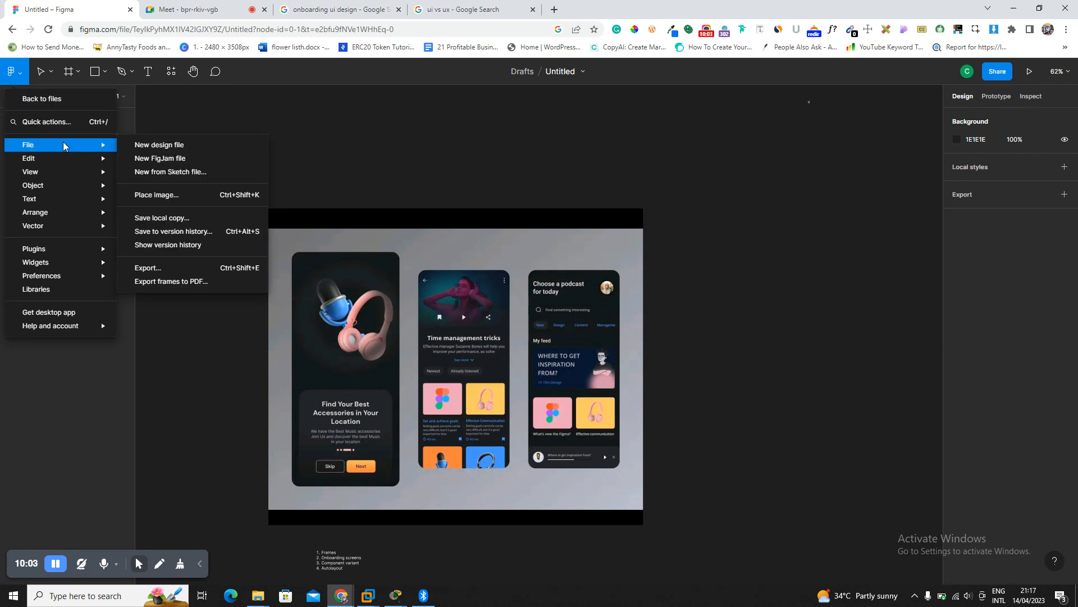
mouse_move(104, 158)
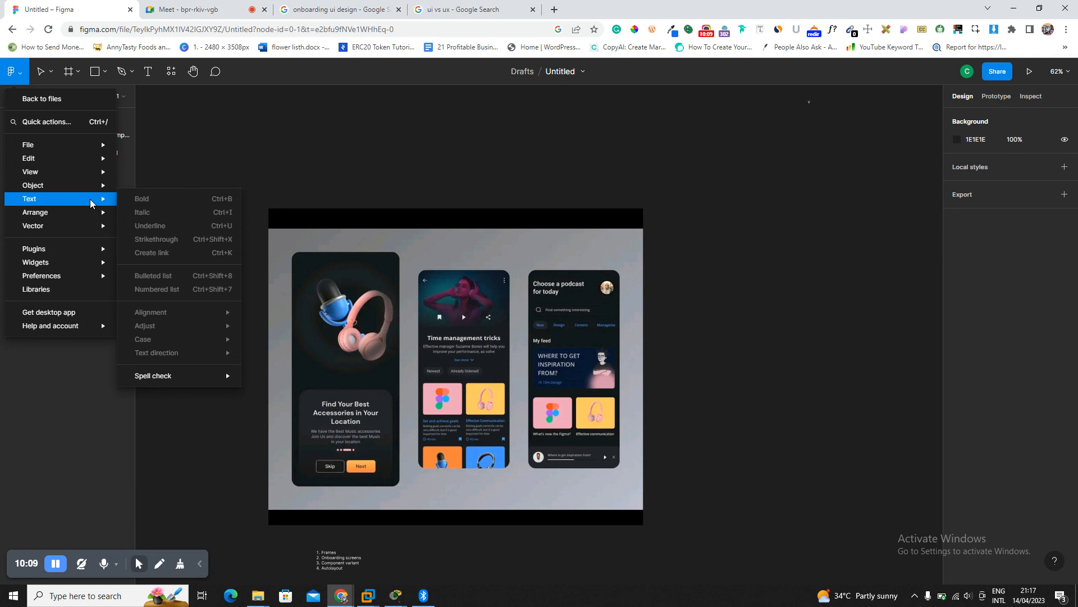
mouse_move(102, 189)
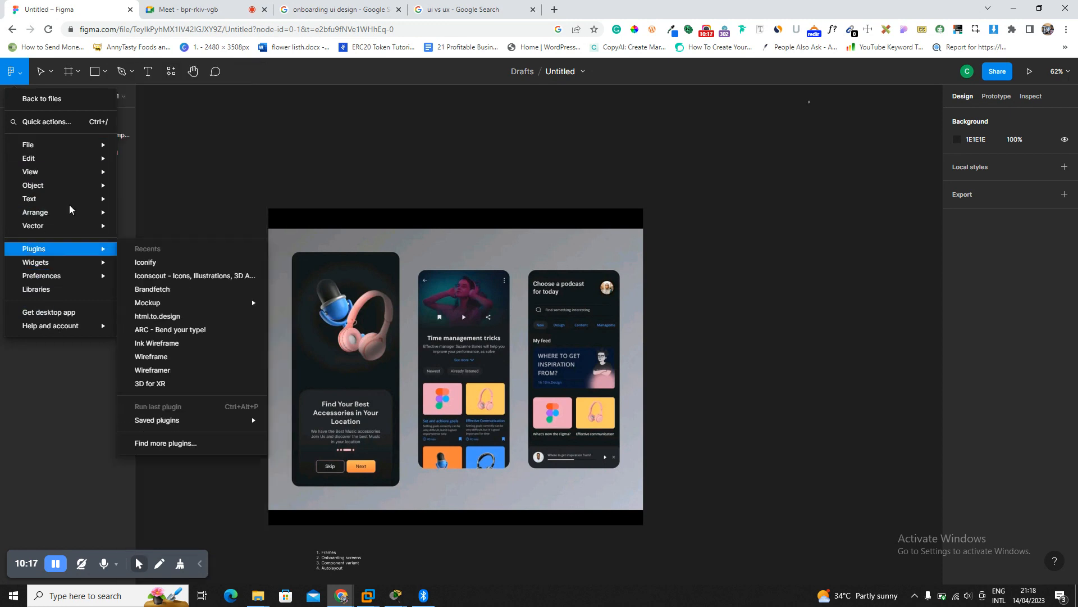
mouse_move(75, 206)
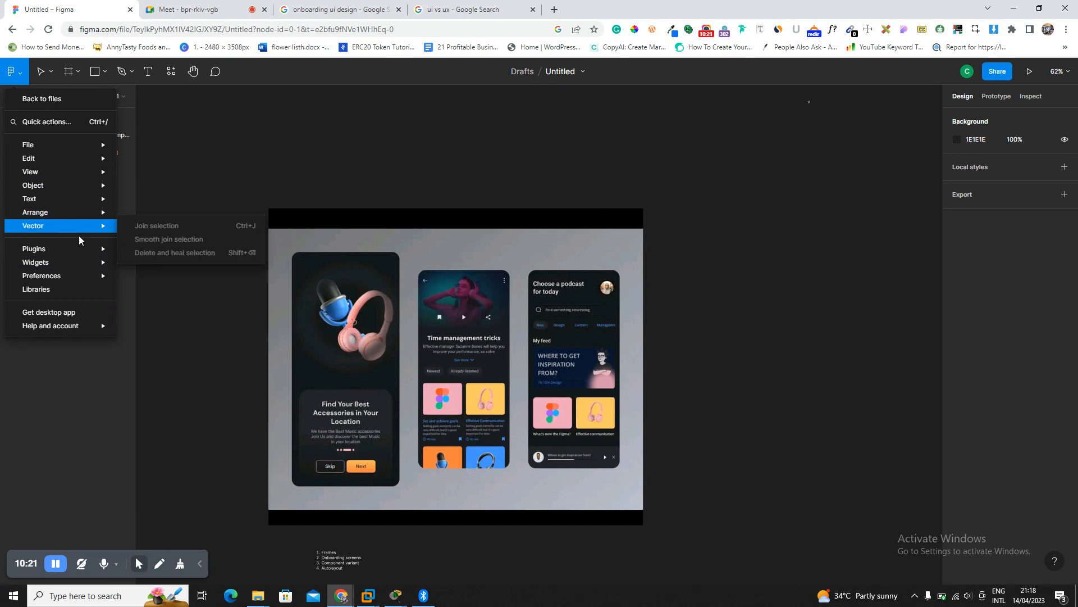
mouse_move(81, 252)
mouse_move(84, 277)
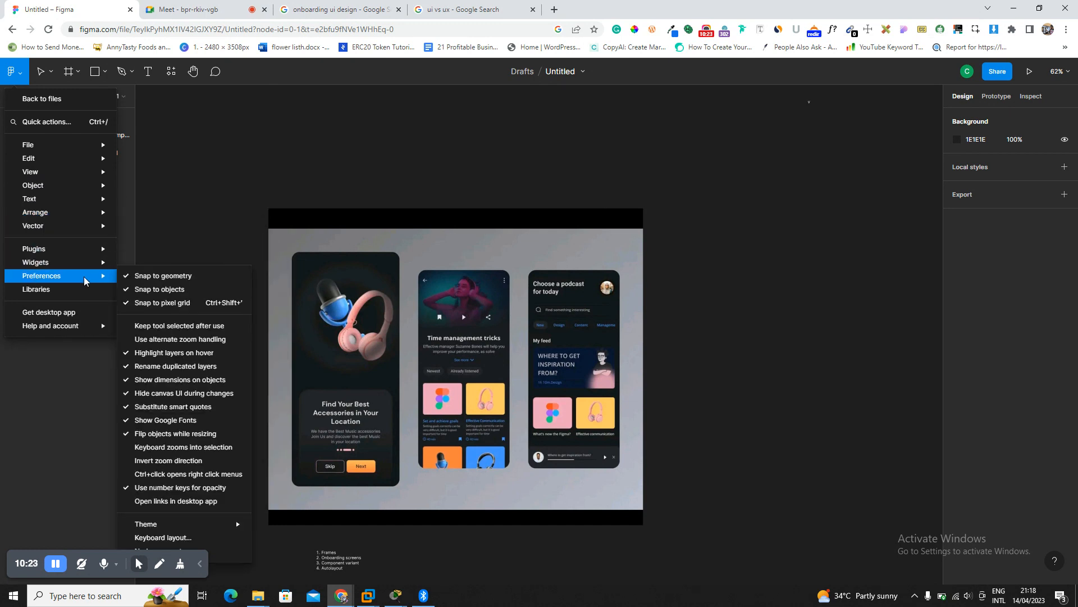
mouse_move(202, 524)
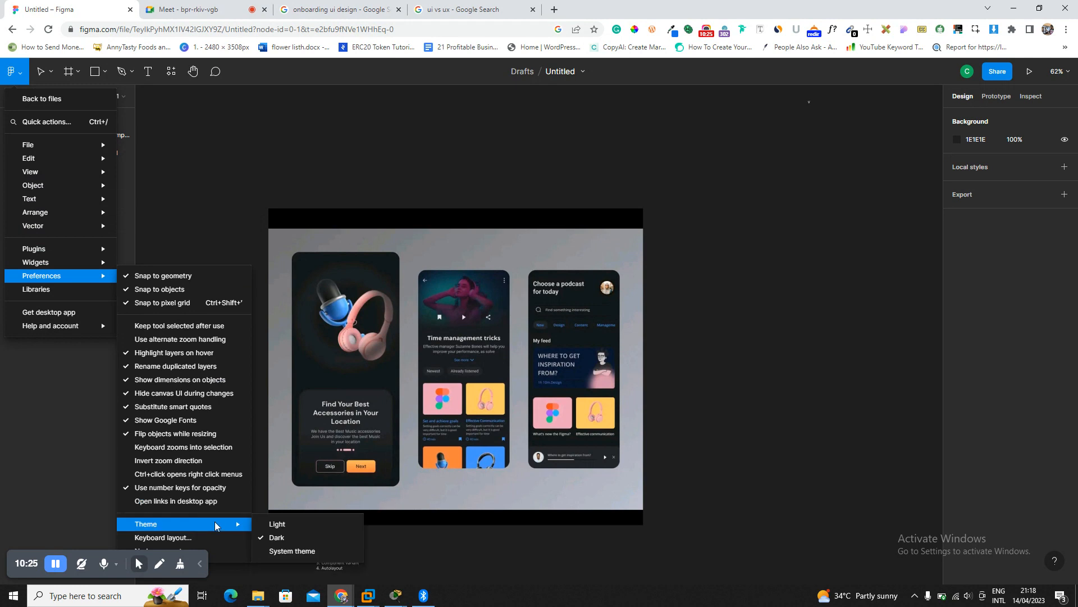
left_click(277, 532)
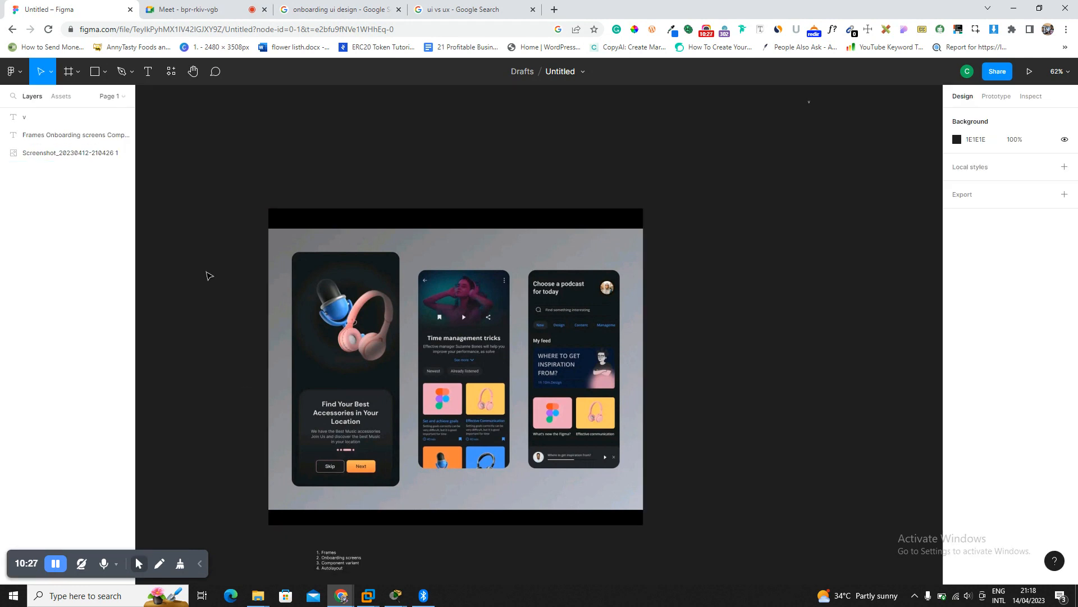
Set the Figma interface theme to Dark, and look through the Edit and View commands in the main menu.
left_click(11, 71)
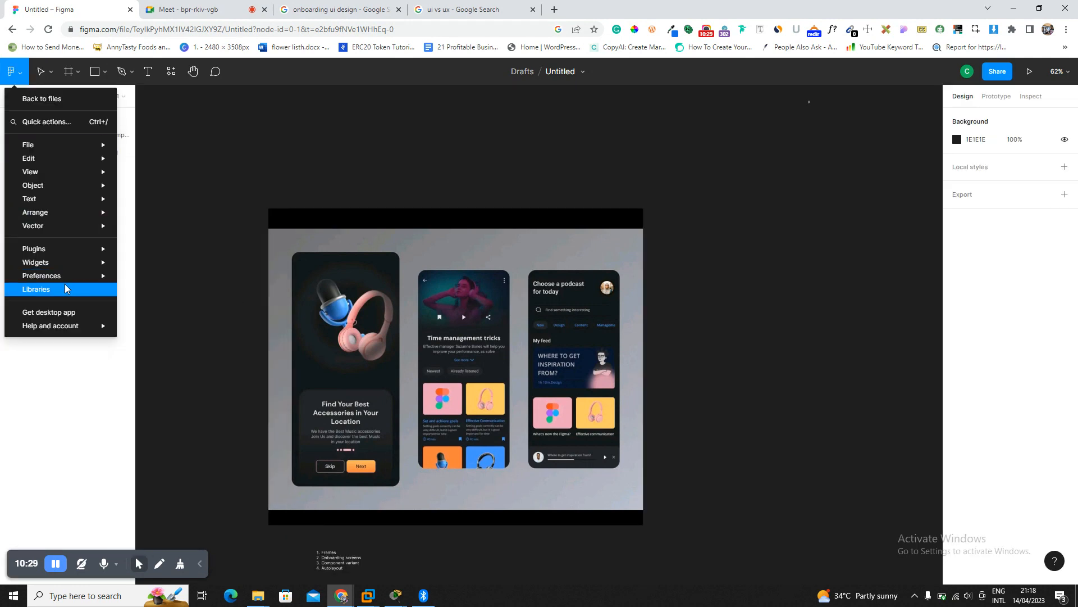
mouse_move(79, 280)
mouse_move(221, 525)
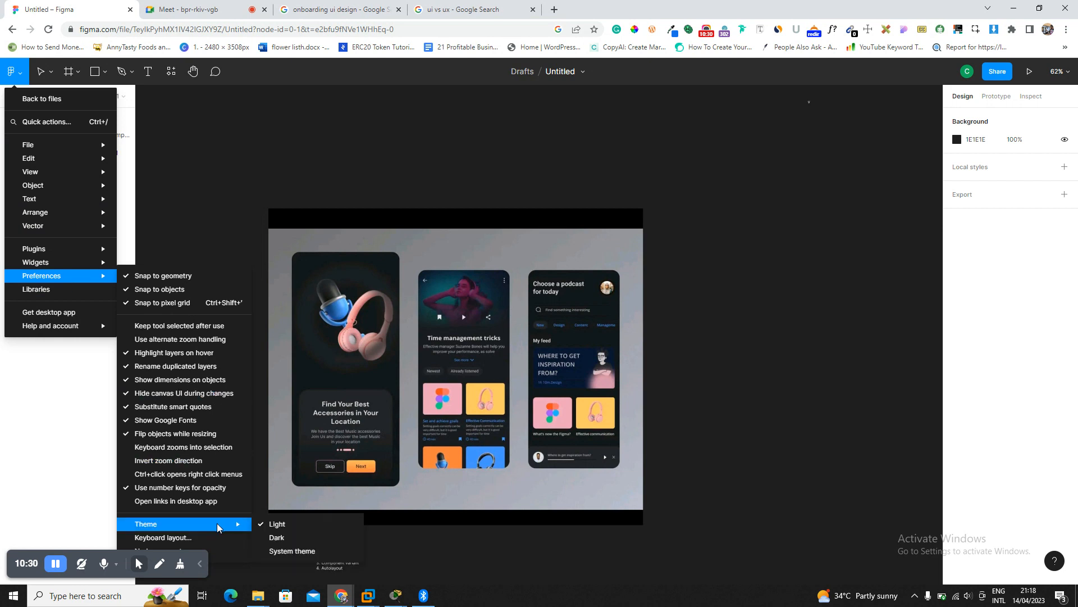
left_click(285, 538)
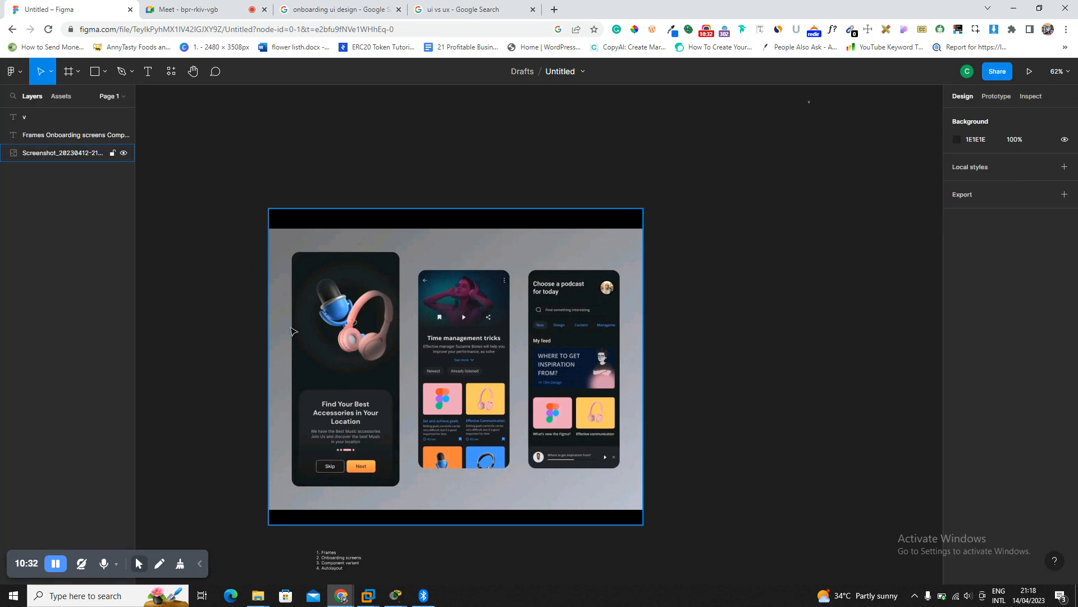
left_click(18, 76)
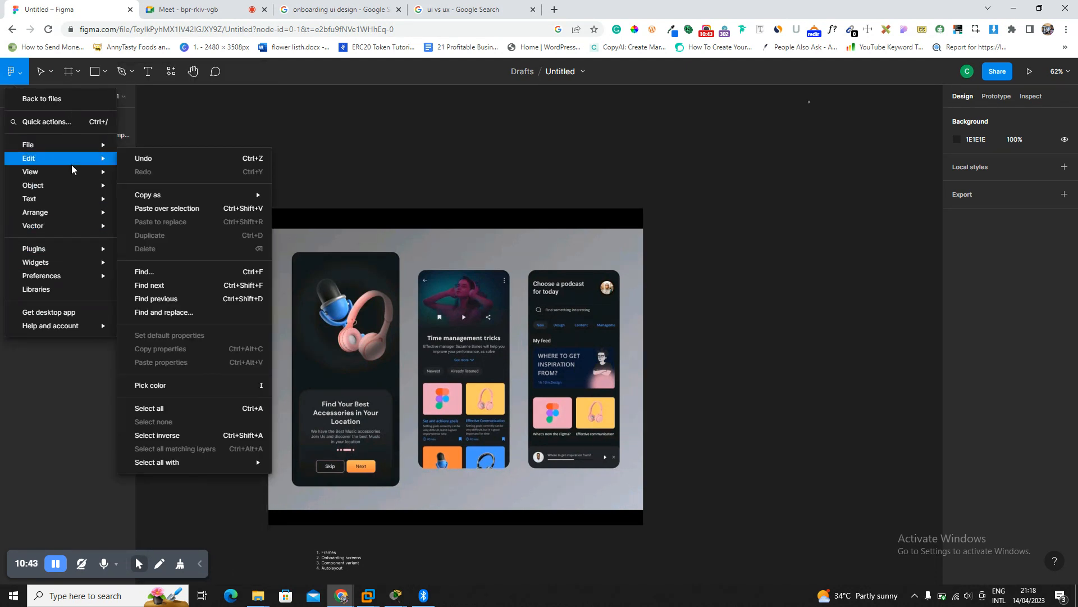
mouse_move(87, 173)
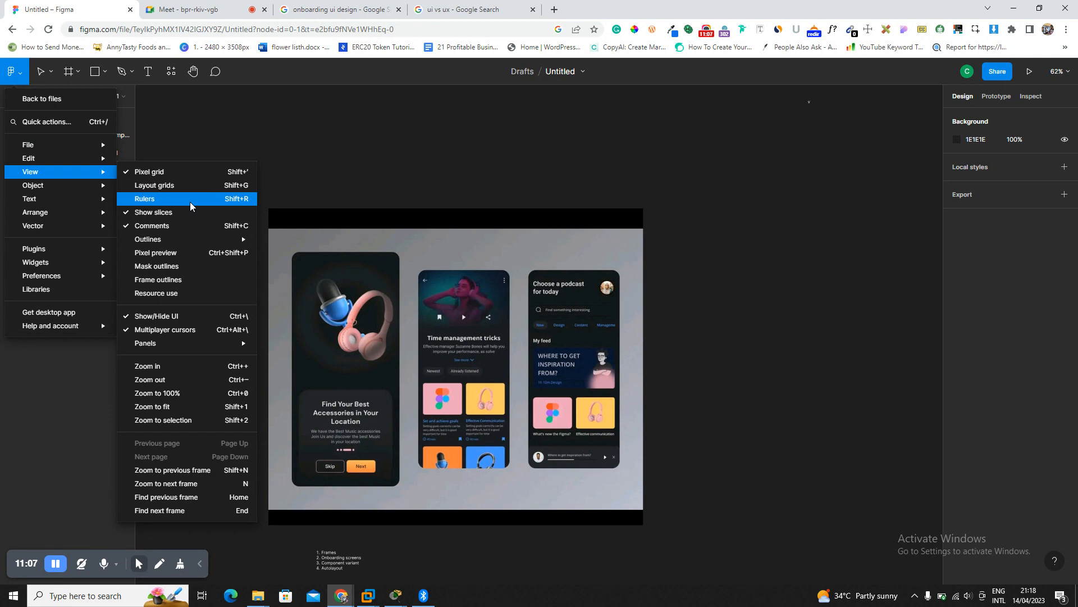
Close the enlarged preview in the onboarding UI design image results, and switch to the Meet call to admit all waiting participants.
left_click(337, 10)
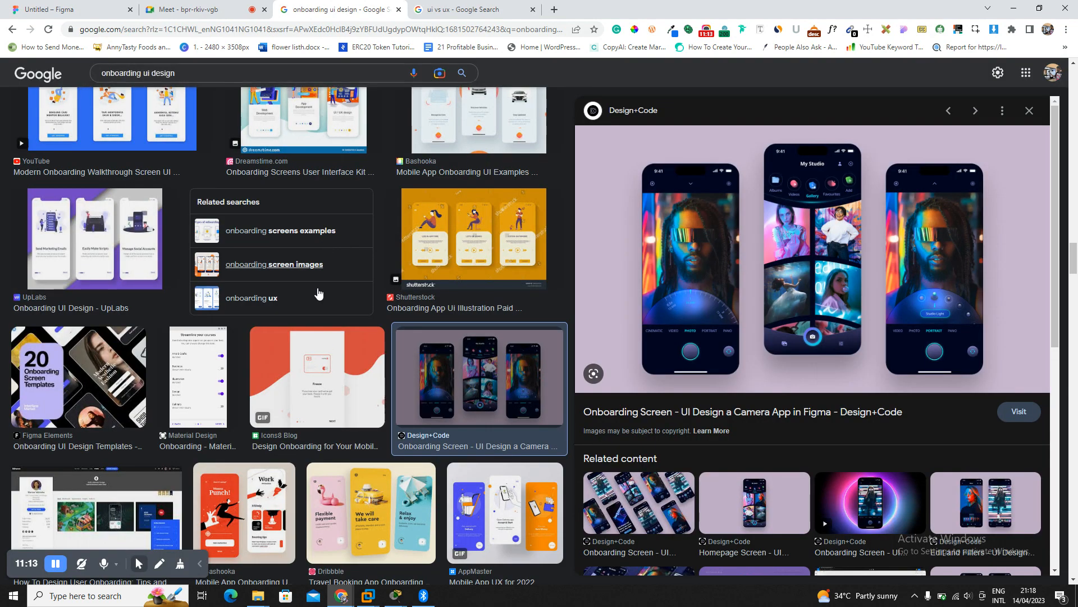
left_click(1032, 115)
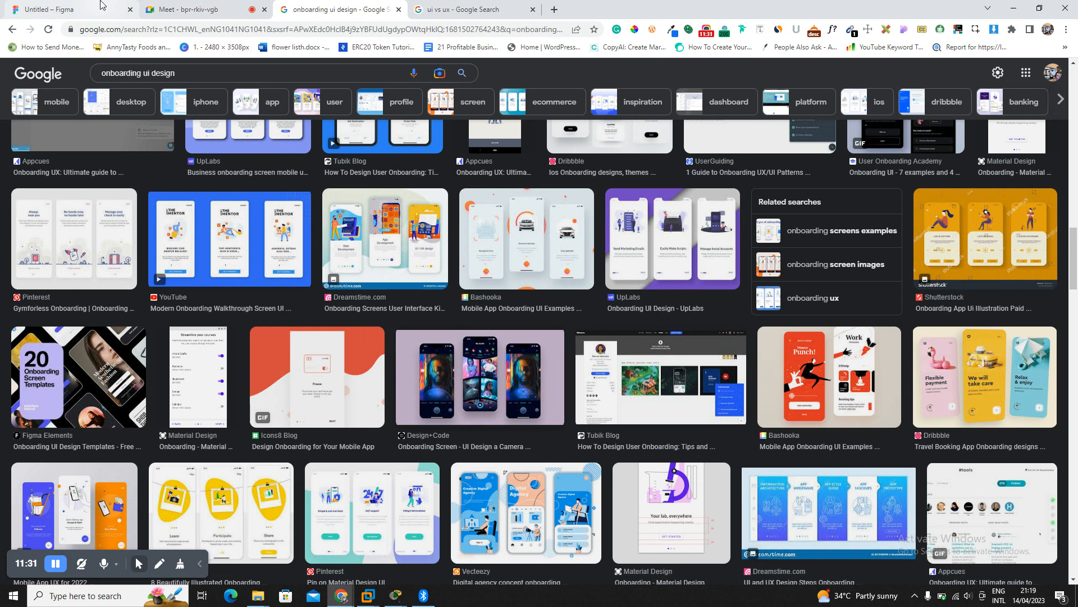
left_click(174, 9)
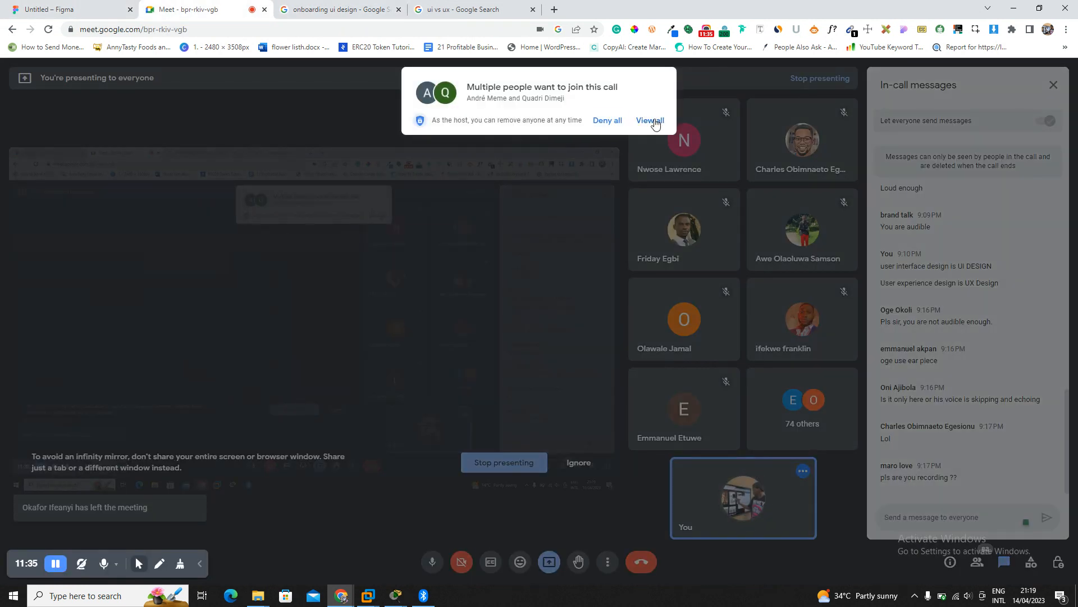
left_click(646, 120)
left_click(657, 204)
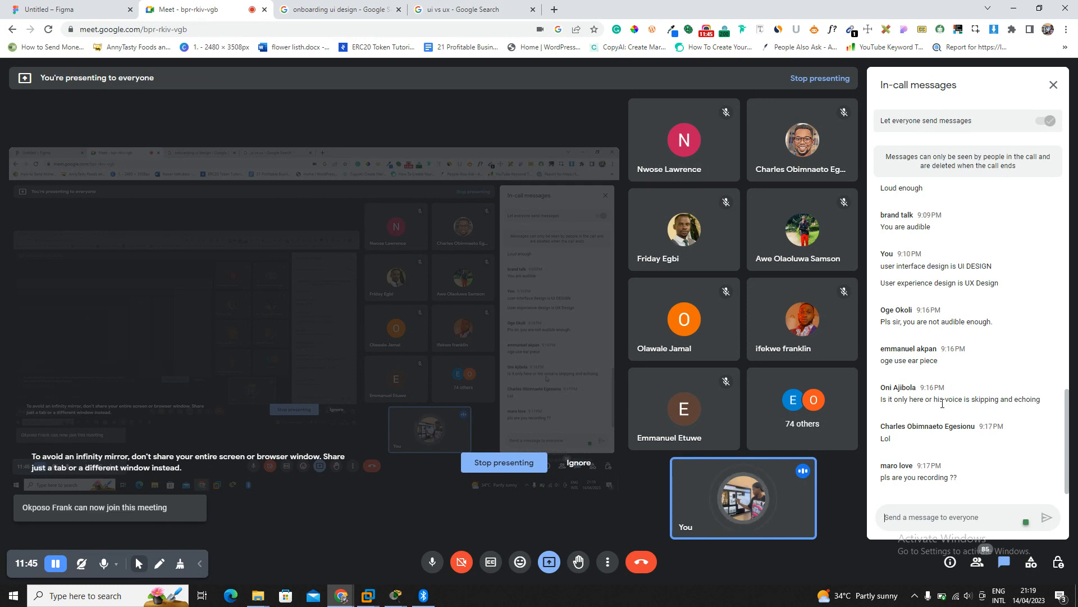
Highlight the chat message about the voice skipping and echoing, and admit the next person waiting to join the call.
left_click_drag(940, 399, 995, 399)
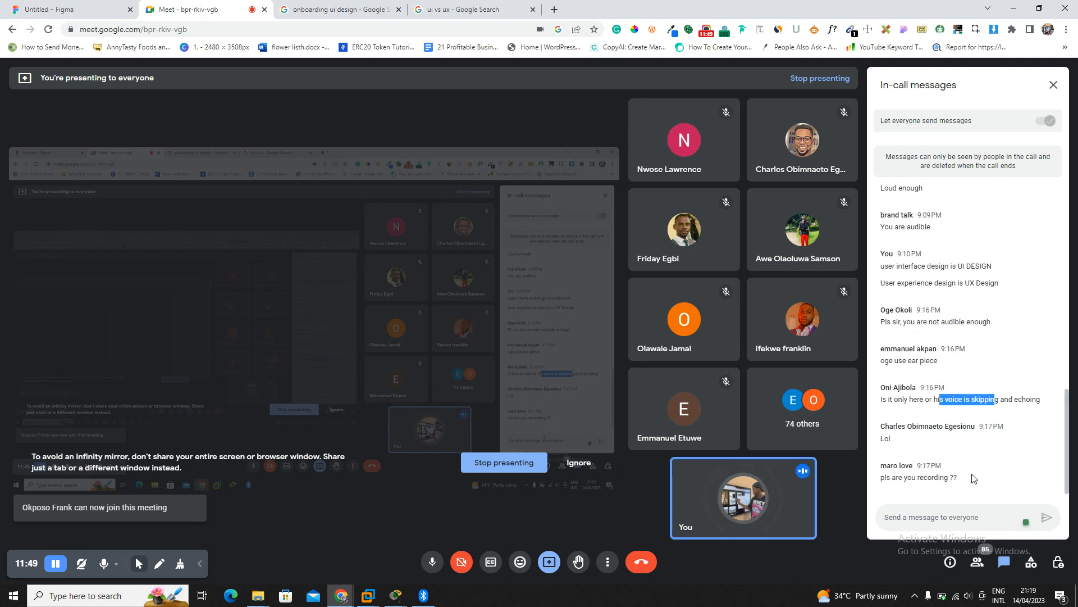
left_click(983, 413)
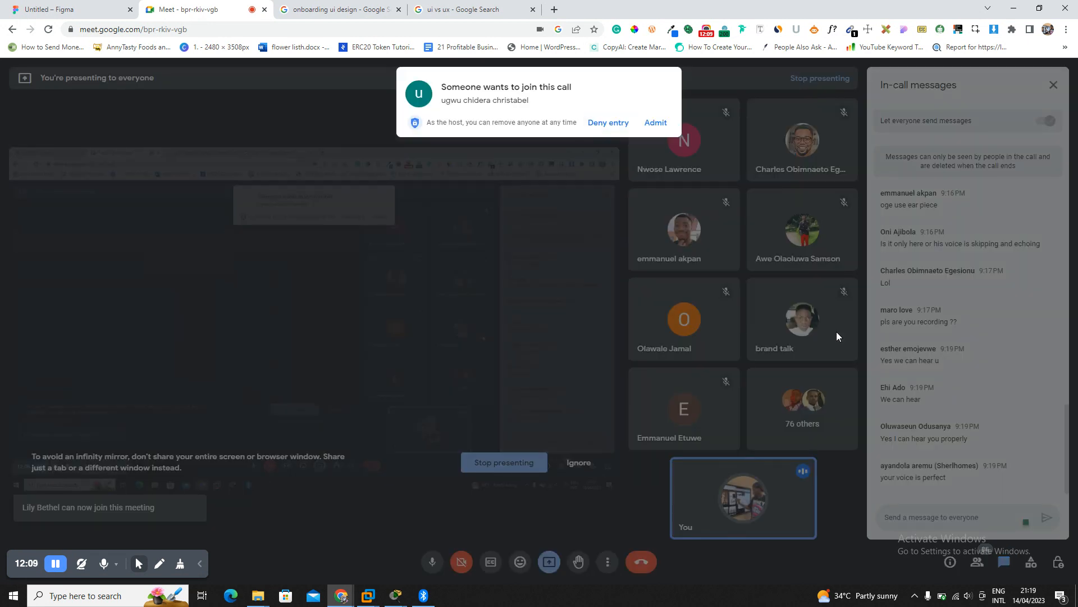
left_click(655, 123)
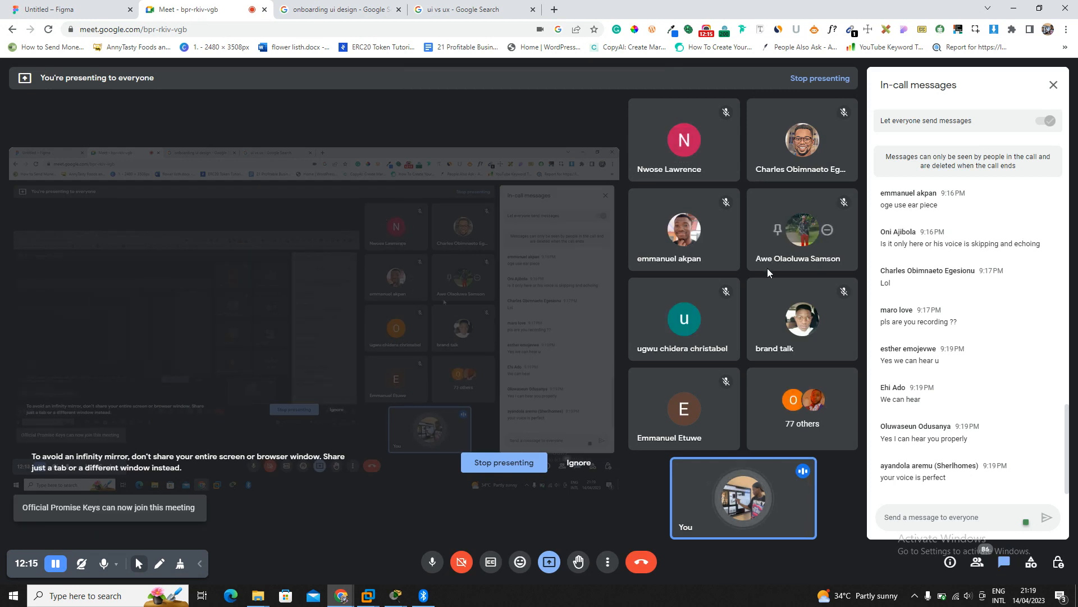
mouse_move(785, 332)
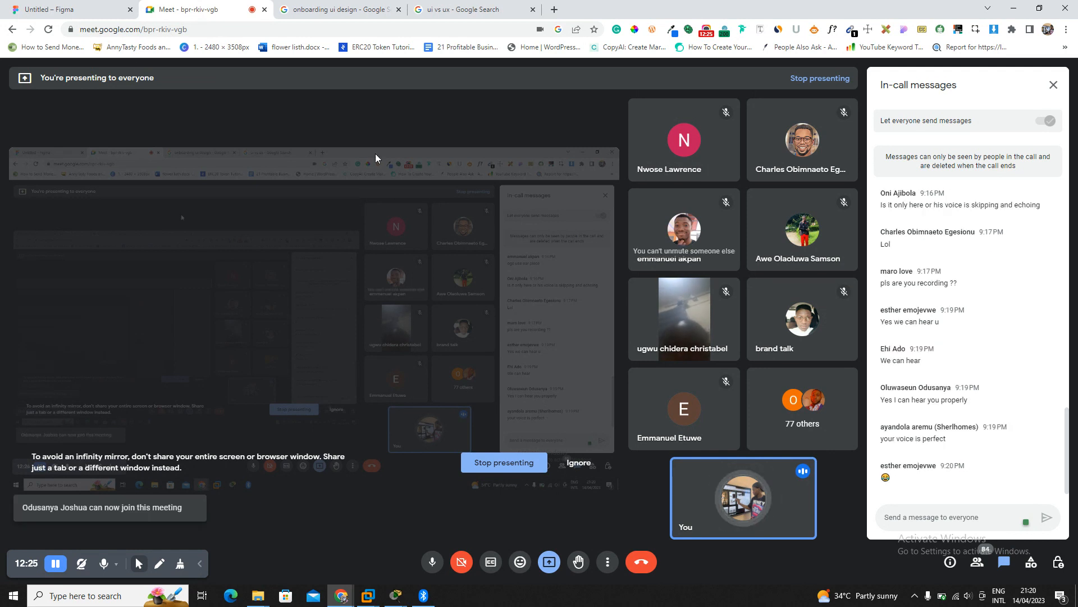
Switch to the Figma file and turn on the canvas rulers.
left_click(79, 9)
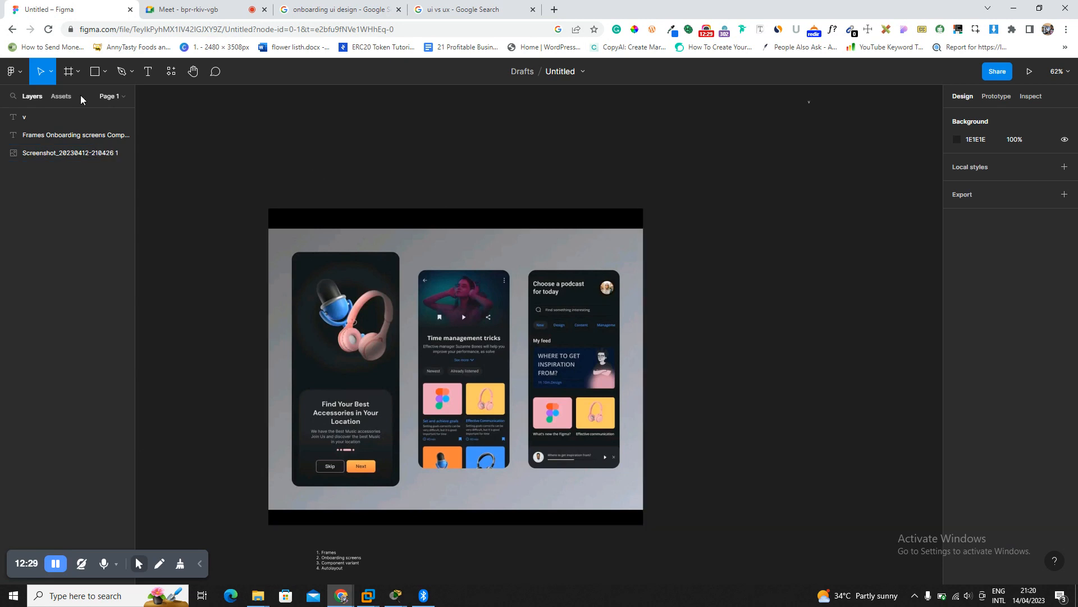
left_click(21, 76)
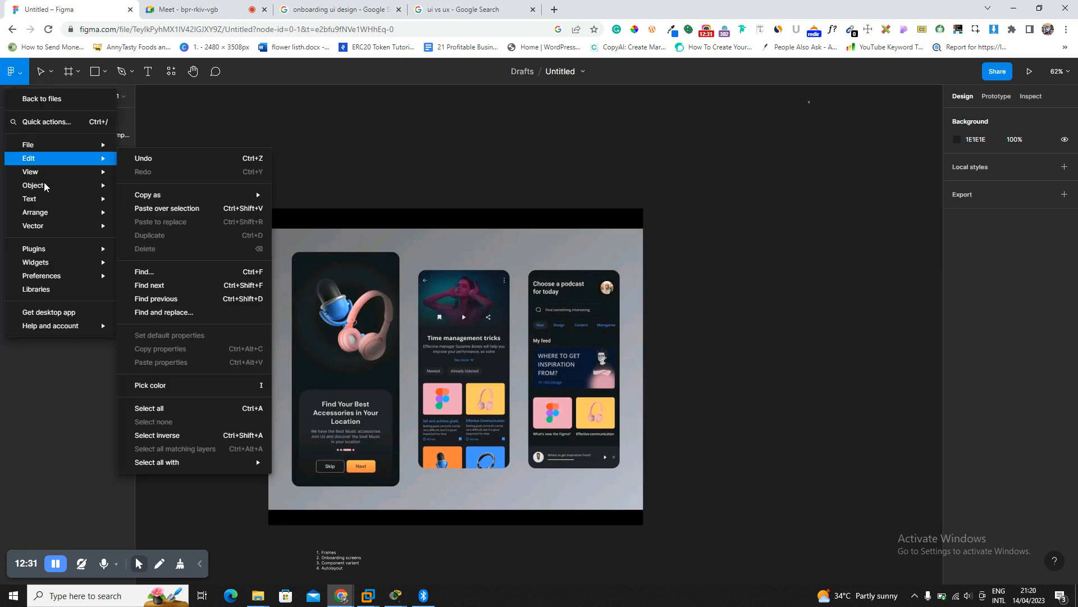
mouse_move(57, 177)
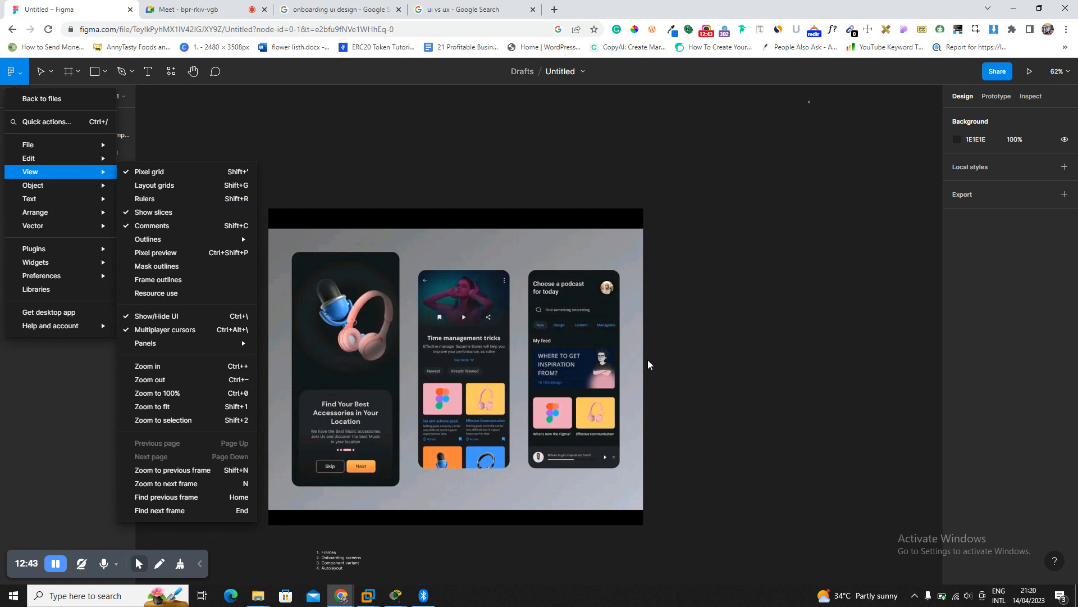
left_click(183, 199)
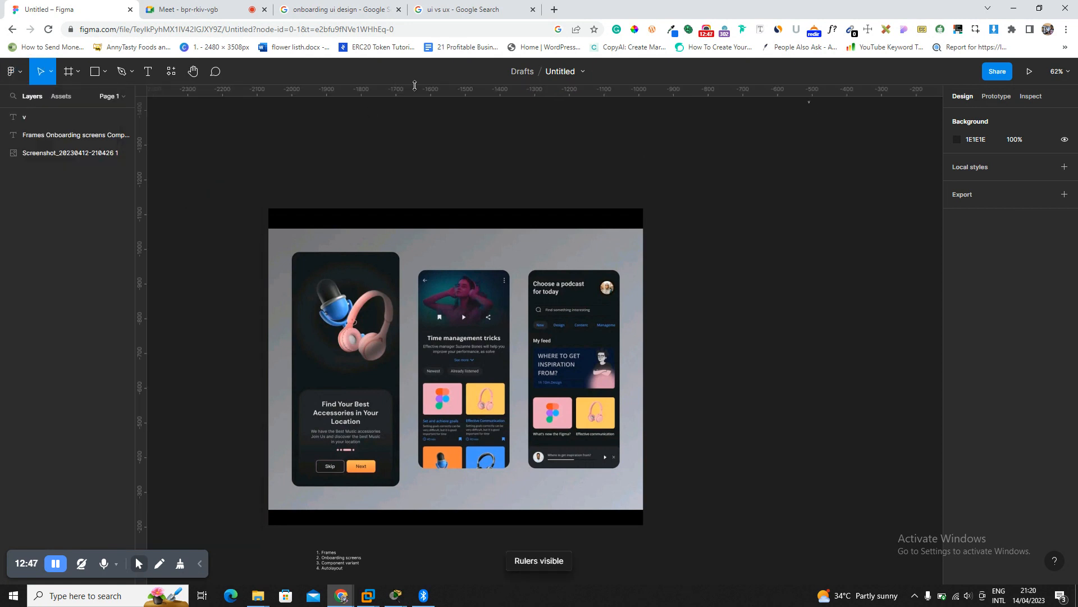
Add a horizontal guide above the podcast app screenshot and a vertical guide beside its left edge at about X -2179.
left_click_drag(487, 86, 522, 228)
left_click_drag(522, 275, 519, 180)
left_click_drag(140, 244, 229, 230)
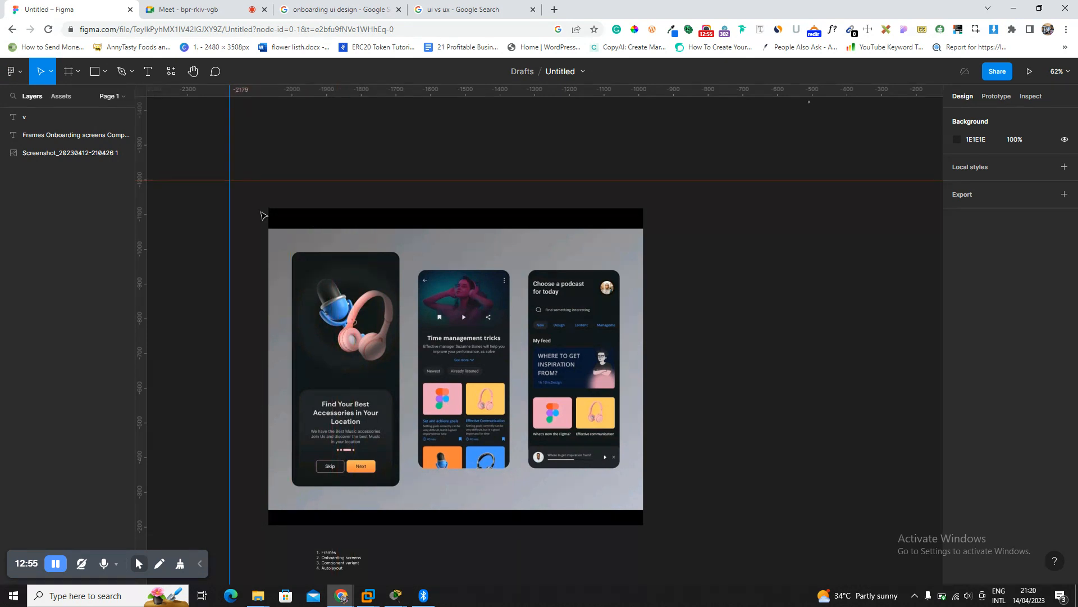
left_click(230, 266)
left_click(264, 198)
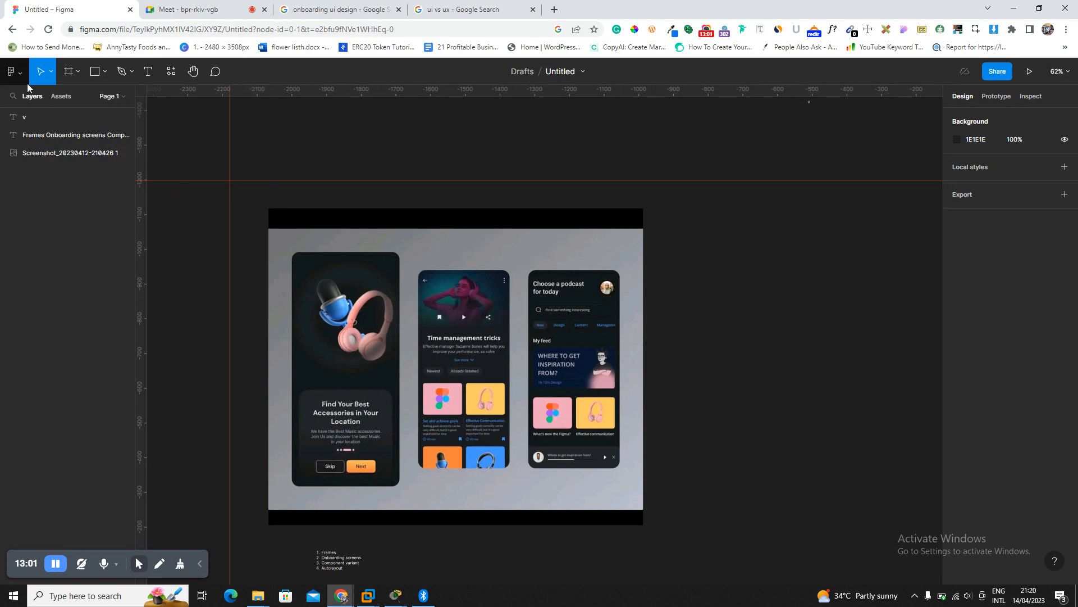
Examine the Object commands and the Preferences options, including the Theme setting, in the main menu.
left_click(14, 71)
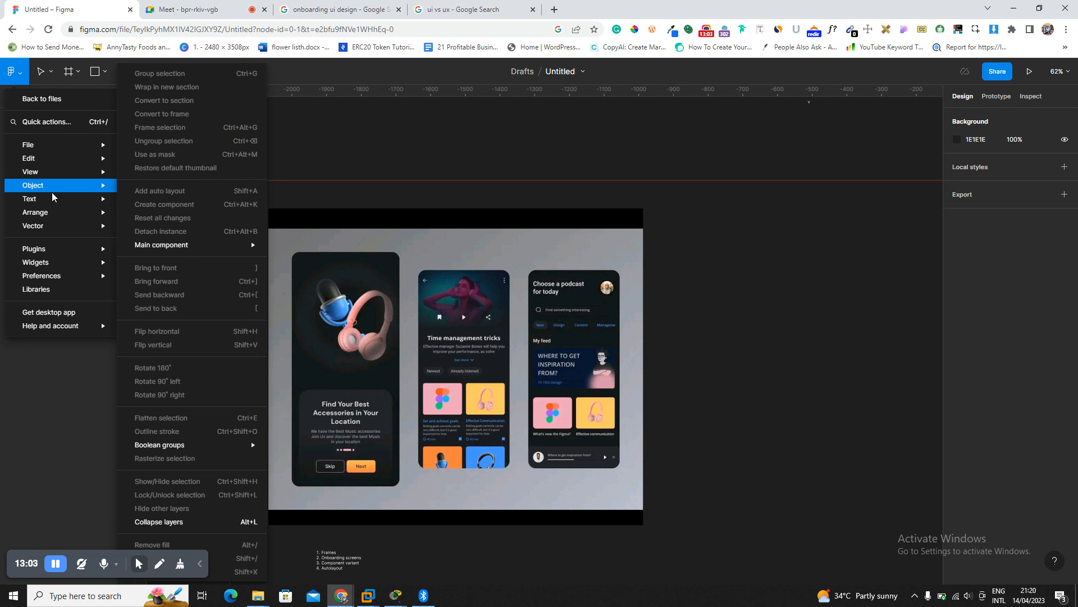
mouse_move(58, 233)
mouse_move(62, 275)
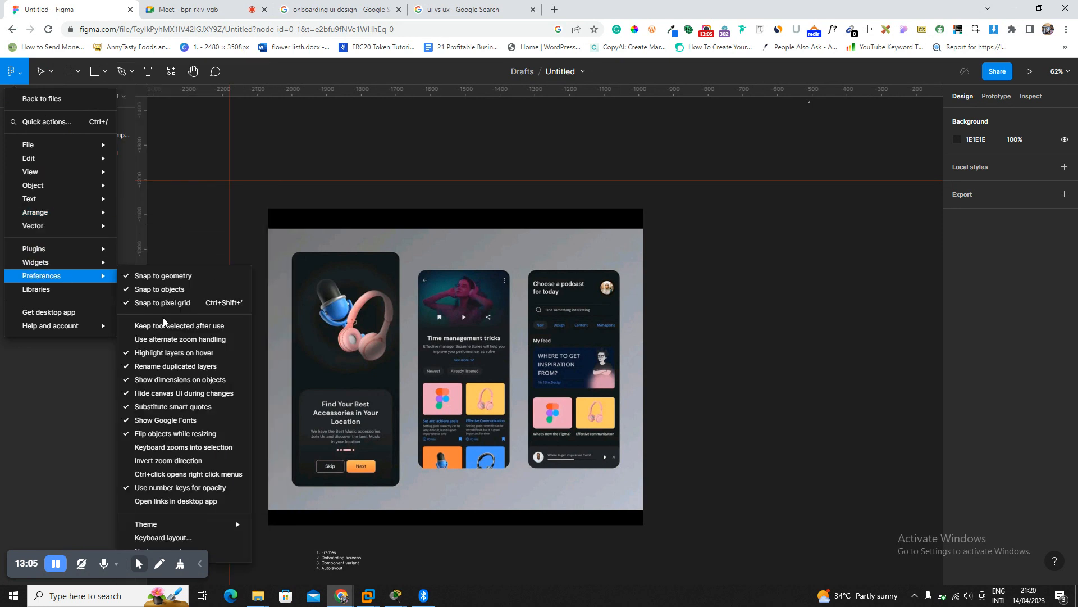
mouse_move(177, 528)
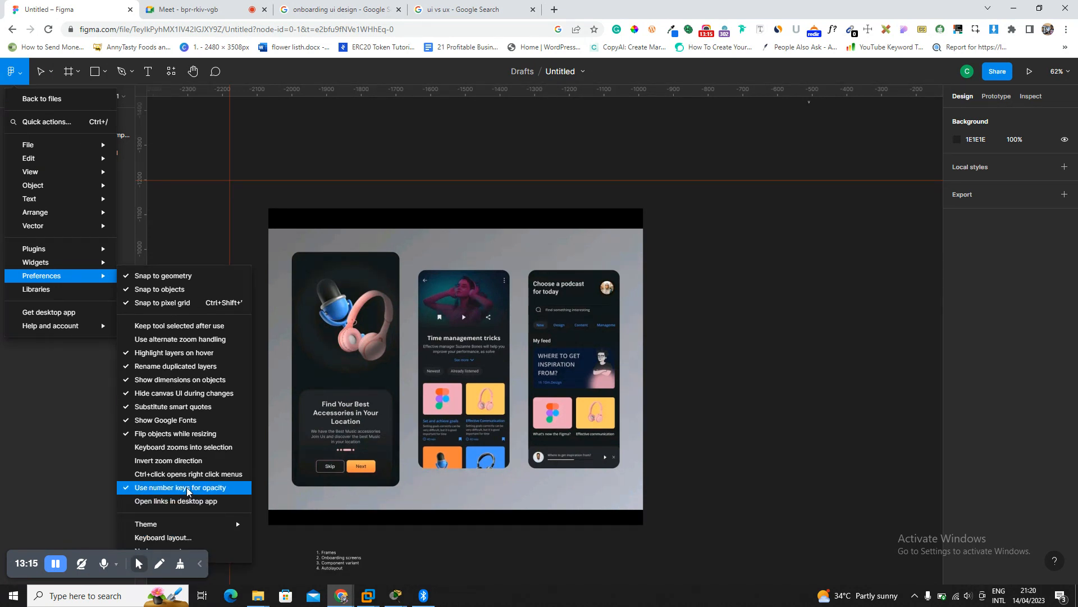
left_click(95, 369)
Move the podcast app screenshot to about X -2136, Y -1286, and the topic list beside it to about X -759, Y -950.
left_click(388, 261)
left_click_drag(494, 399, 450, 327)
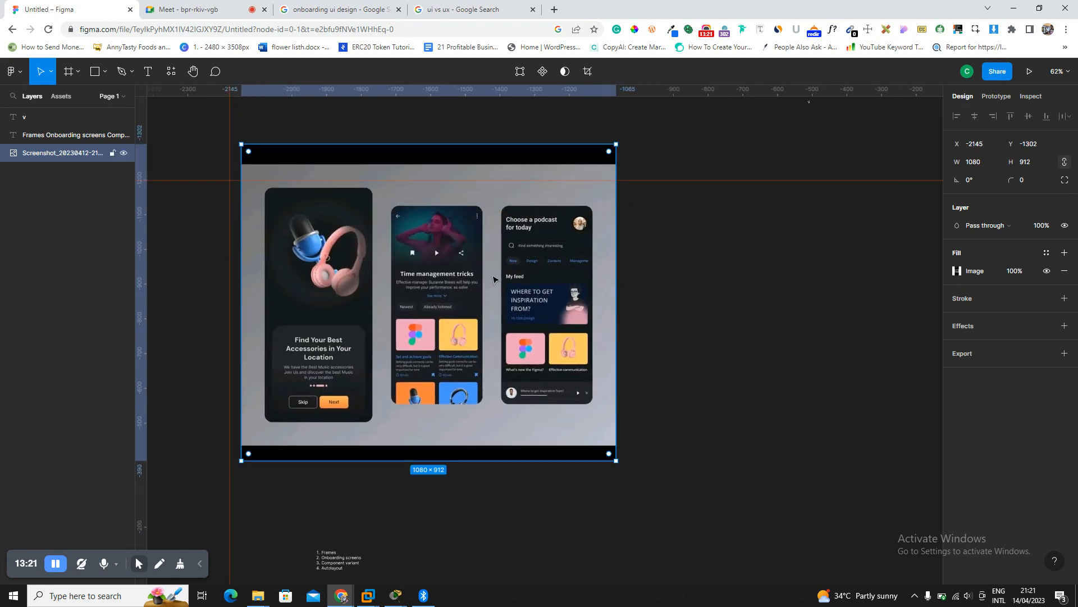
left_click_drag(535, 279, 460, 270)
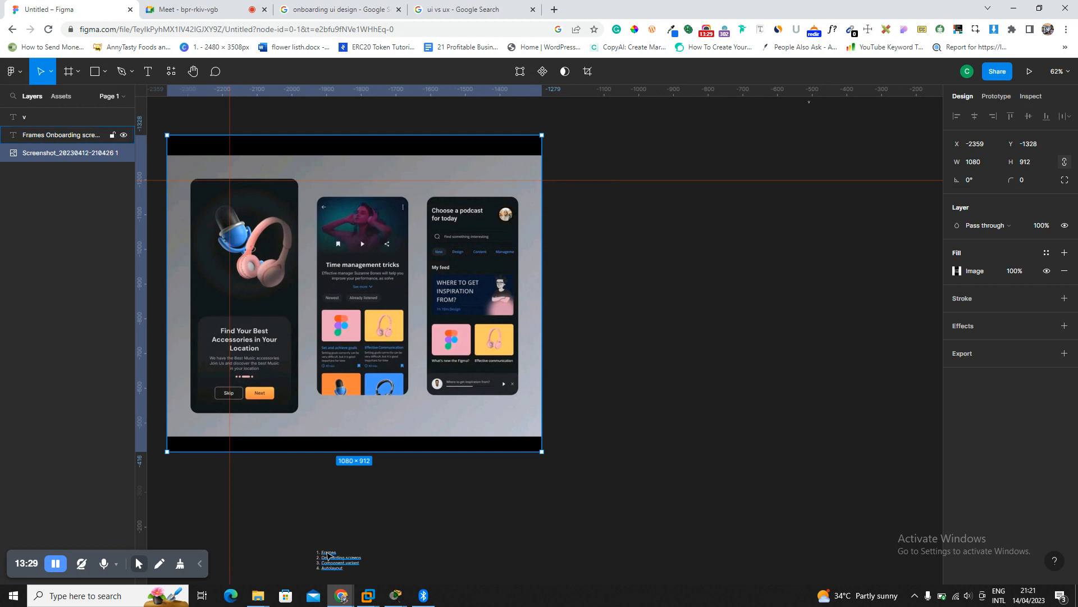
left_click(23, 82)
left_click(48, 75)
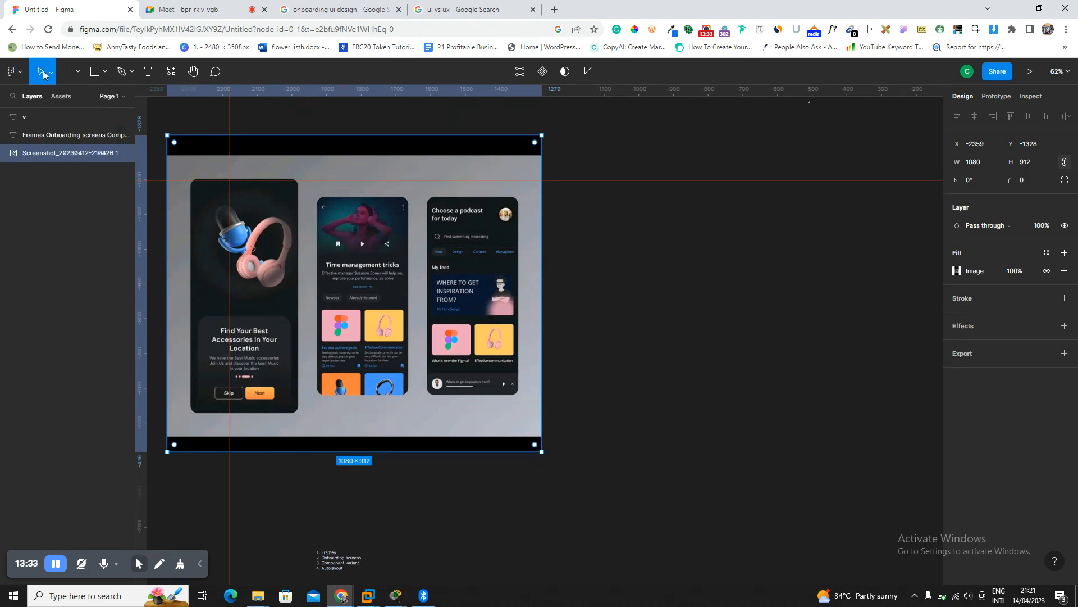
left_click_drag(380, 254, 457, 270)
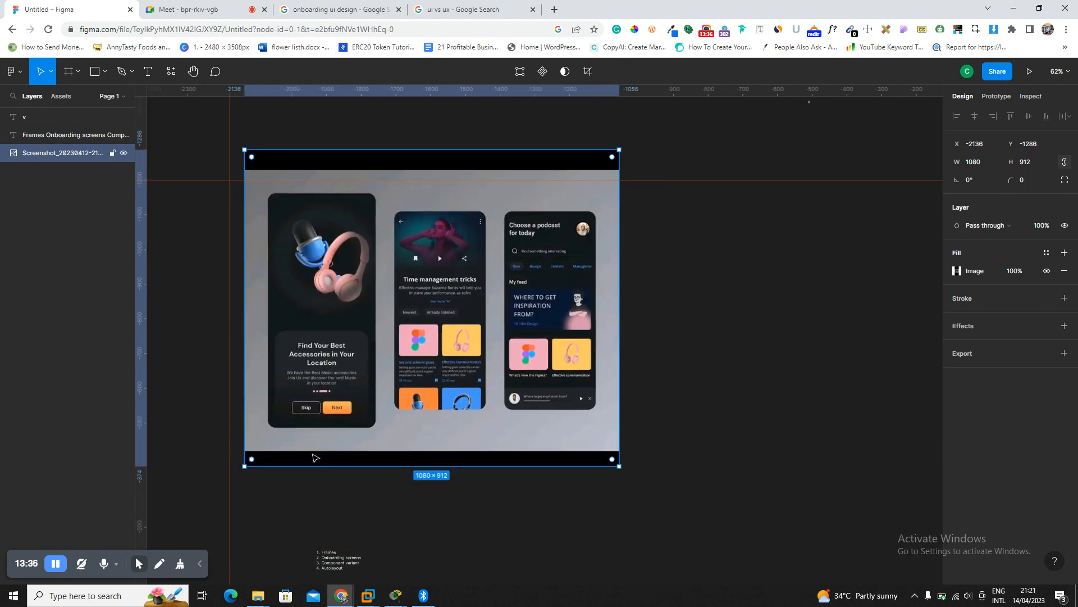
left_click(330, 555)
left_click_drag(506, 382, 748, 276)
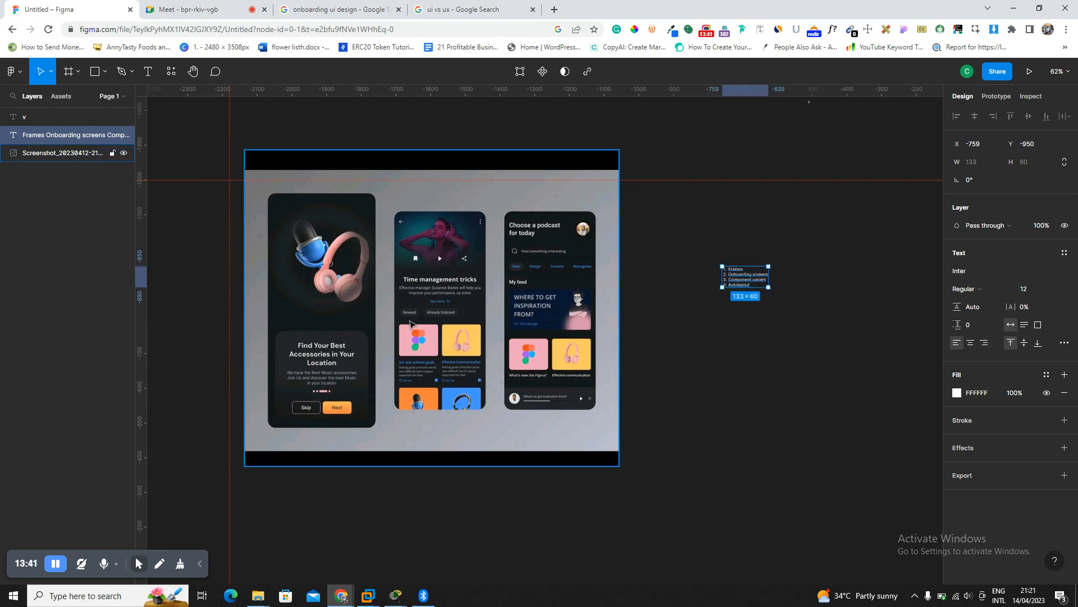
Show the Move and Scale tools and the Frame, Section and Slice tools available in the toolbar.
left_click(51, 72)
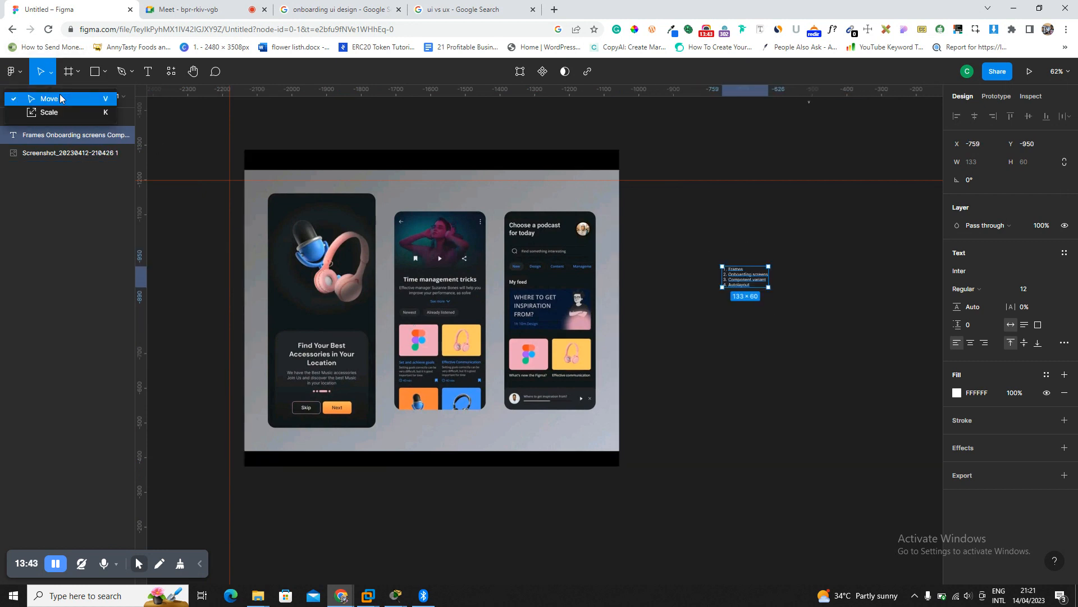
left_click(54, 75)
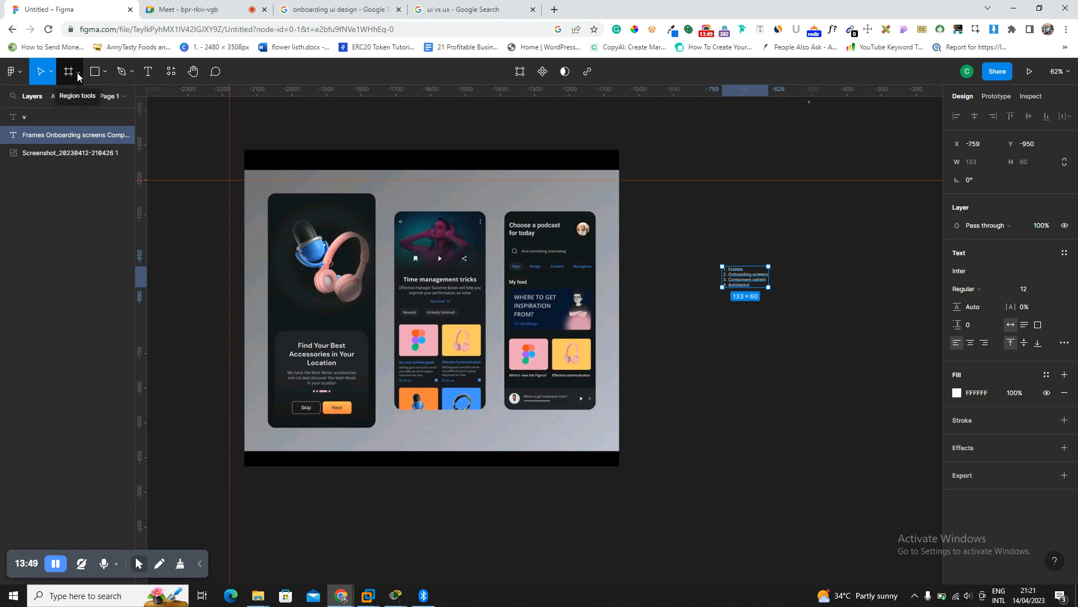
left_click(78, 74)
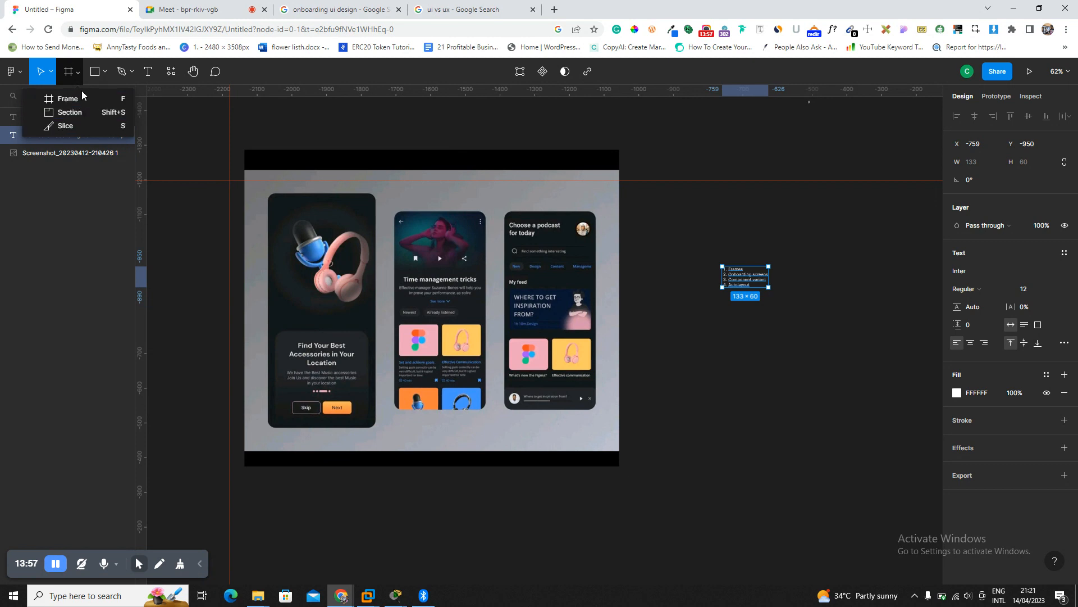
left_click(79, 75)
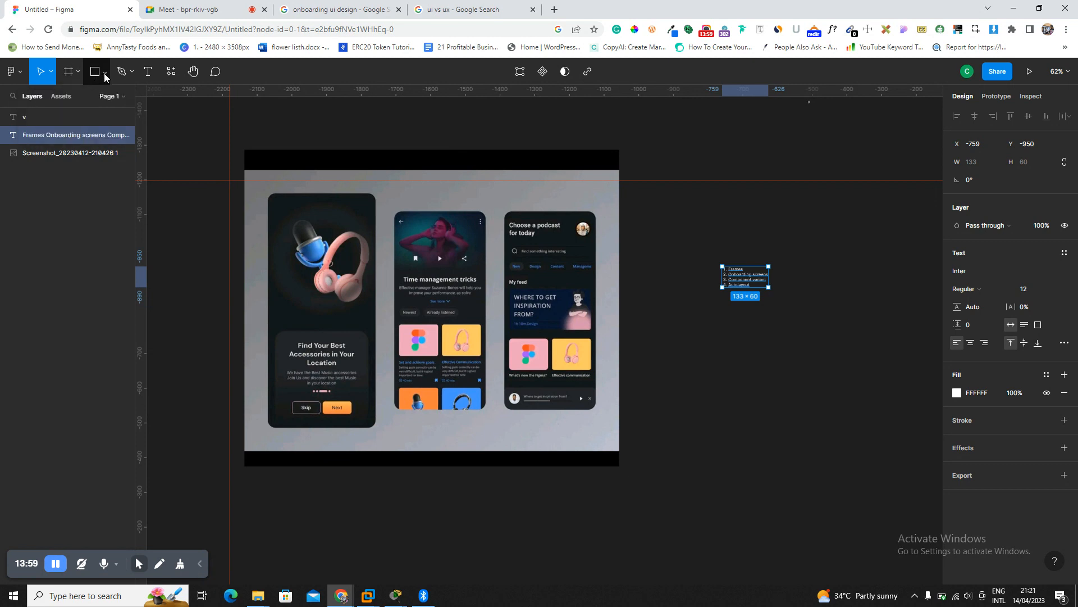
Draw a rectangle about 351 × 456 below the topic list and move it to about X -934, Y -780.
left_click(104, 73)
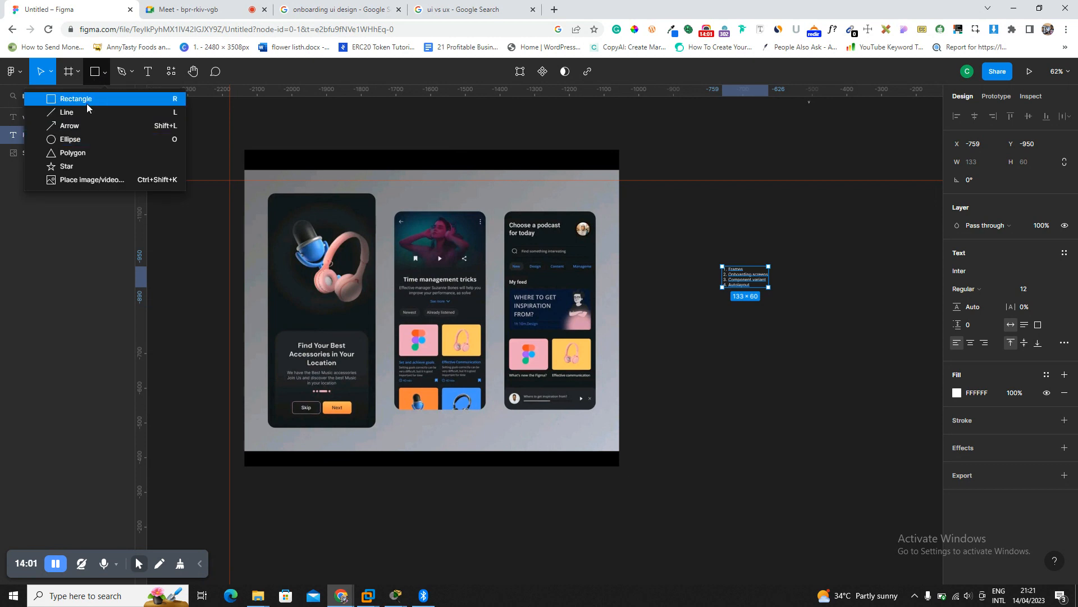
left_click(88, 101)
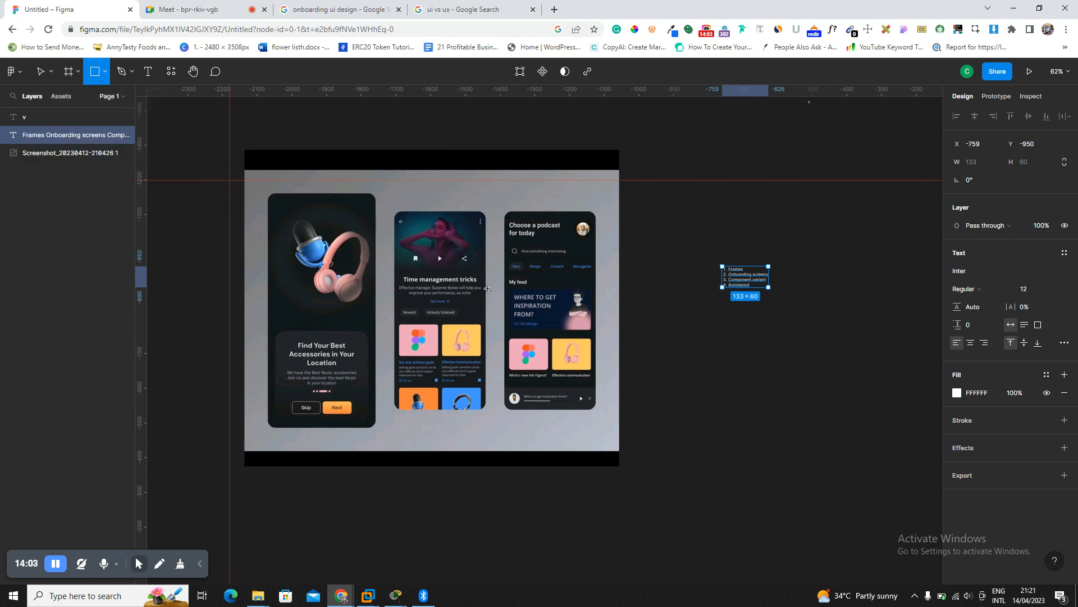
left_click_drag(650, 308, 772, 465)
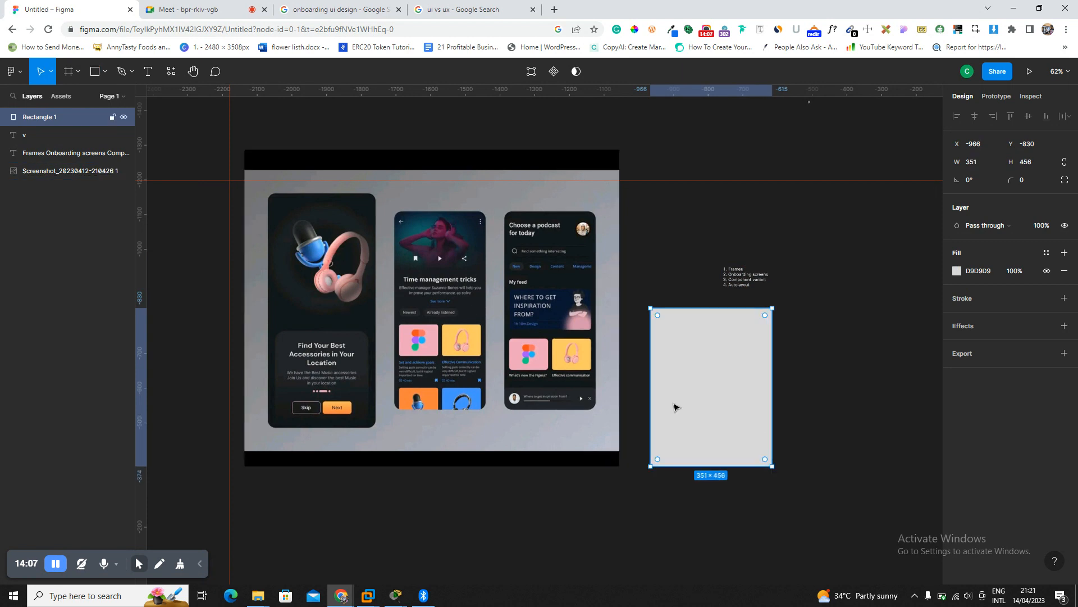
mouse_move(723, 418)
left_mouse_down()
mouse_move(715, 373)
mouse_move(743, 404)
mouse_move(741, 427)
left_mouse_up()
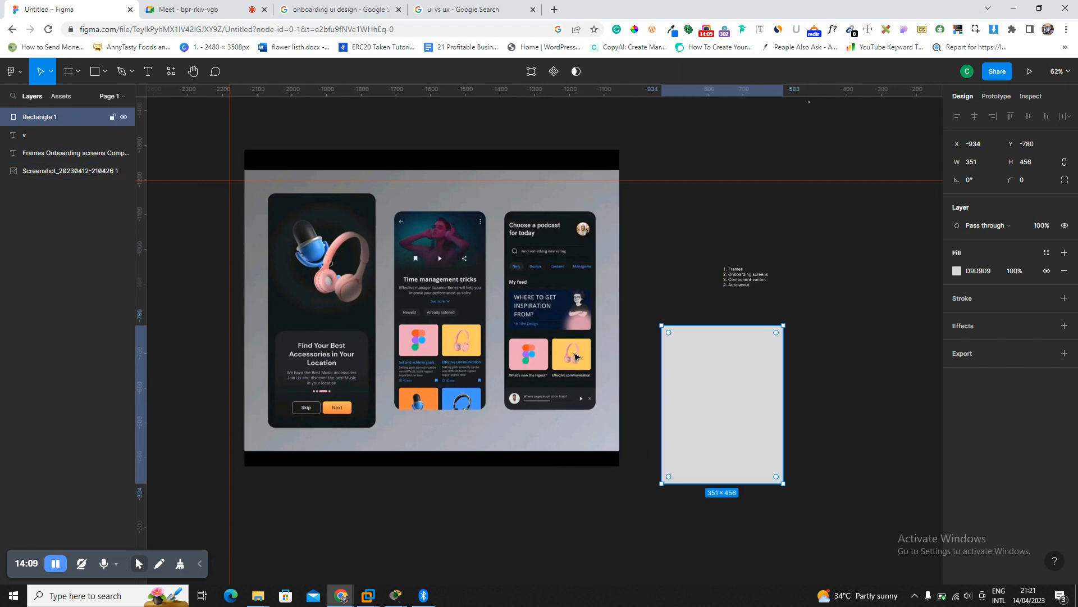
Delete the rectangle below the topic list and show the shape tools available in the toolbar.
key("Delete")
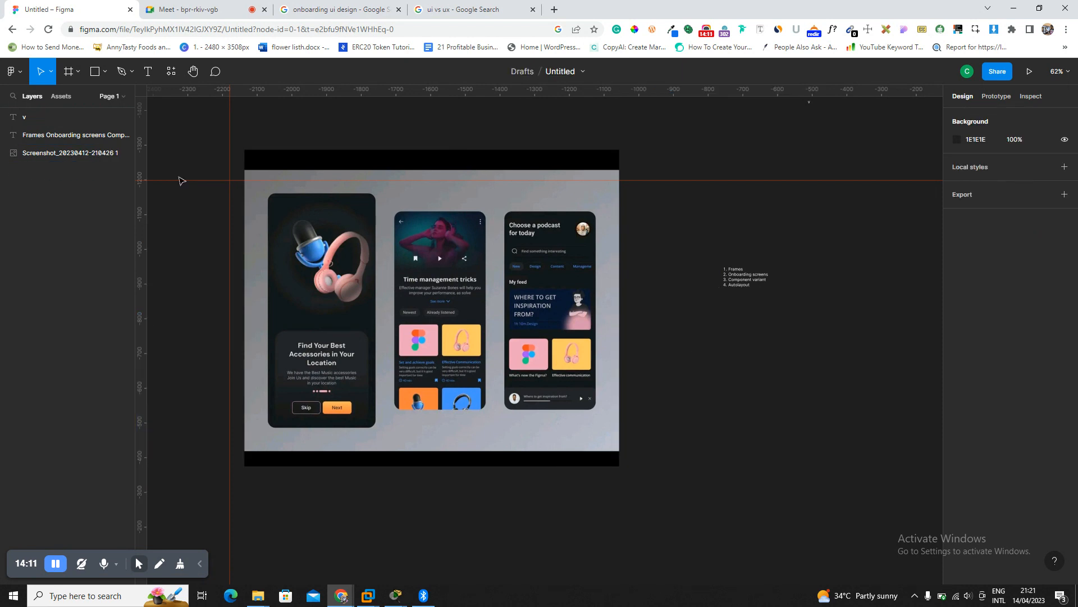
left_click(106, 81)
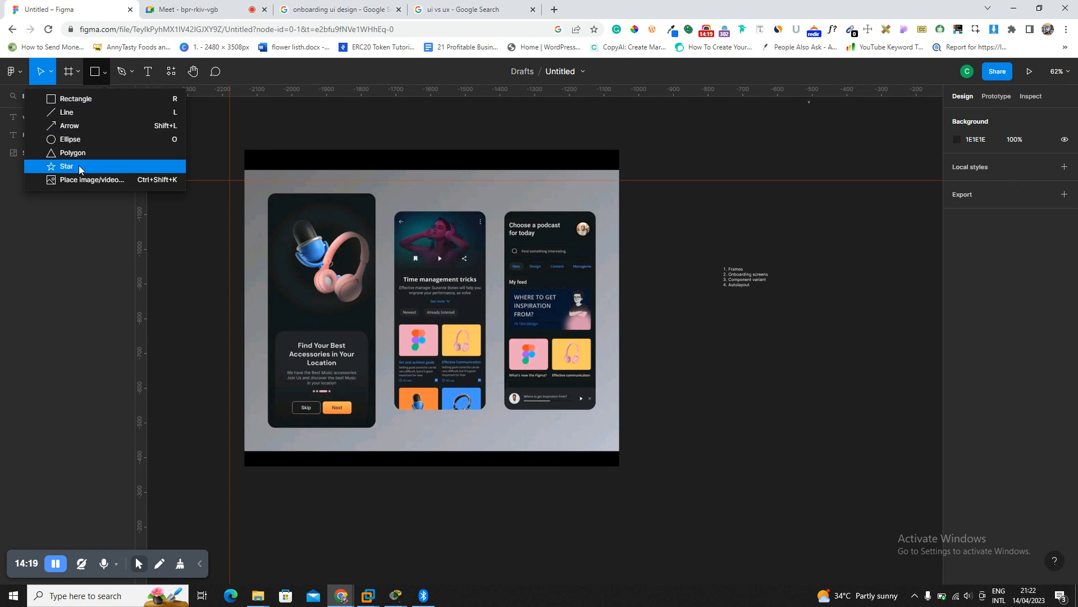
Switch to Google Meet, admit the person waiting to join the call, and return to the Figma file.
left_click(191, 10)
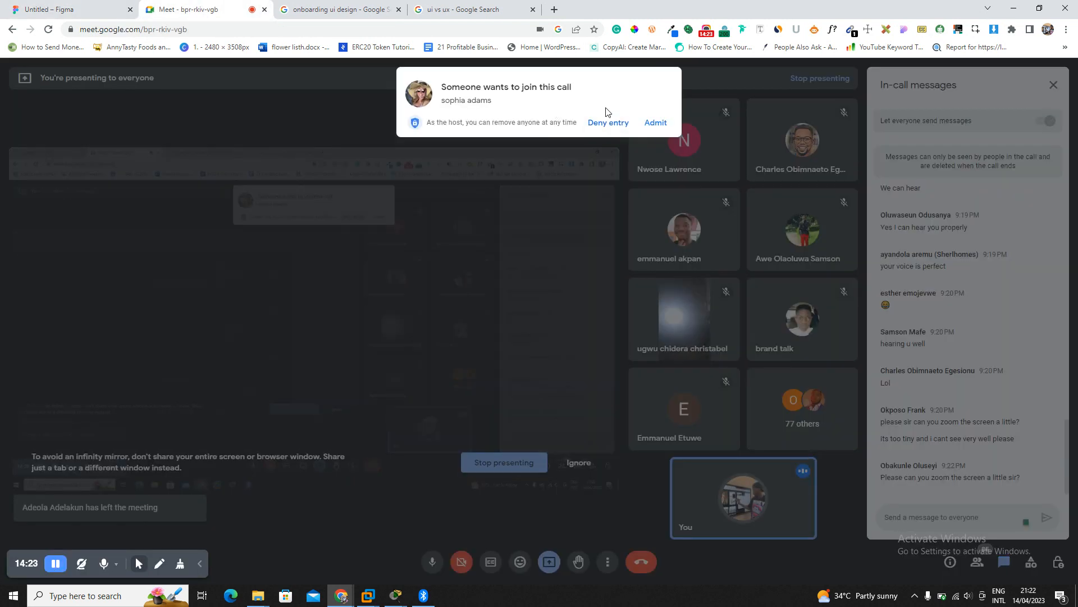
left_click(654, 123)
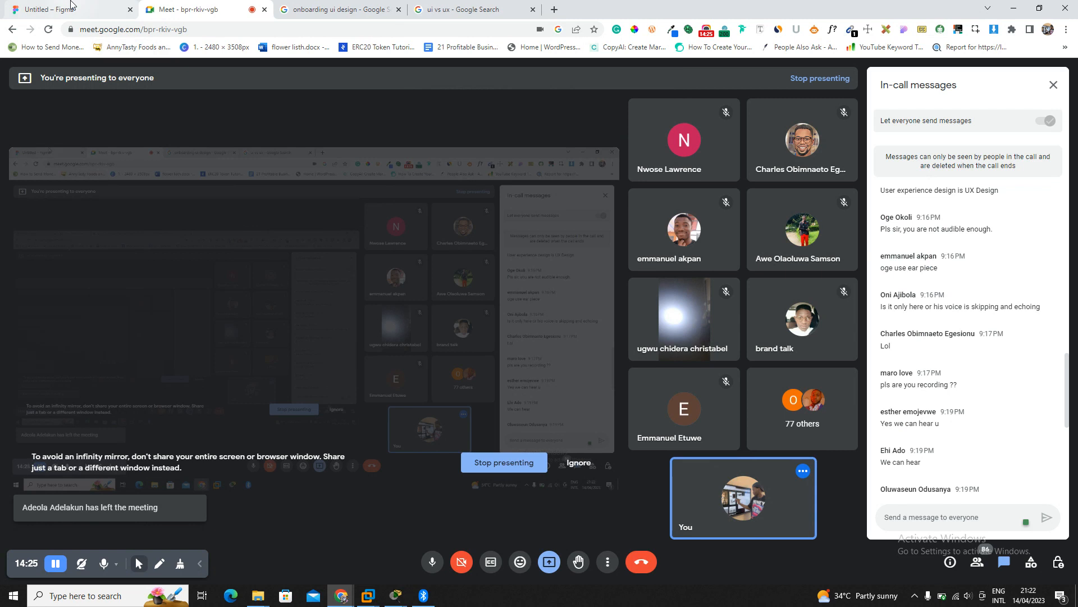
left_click(54, 9)
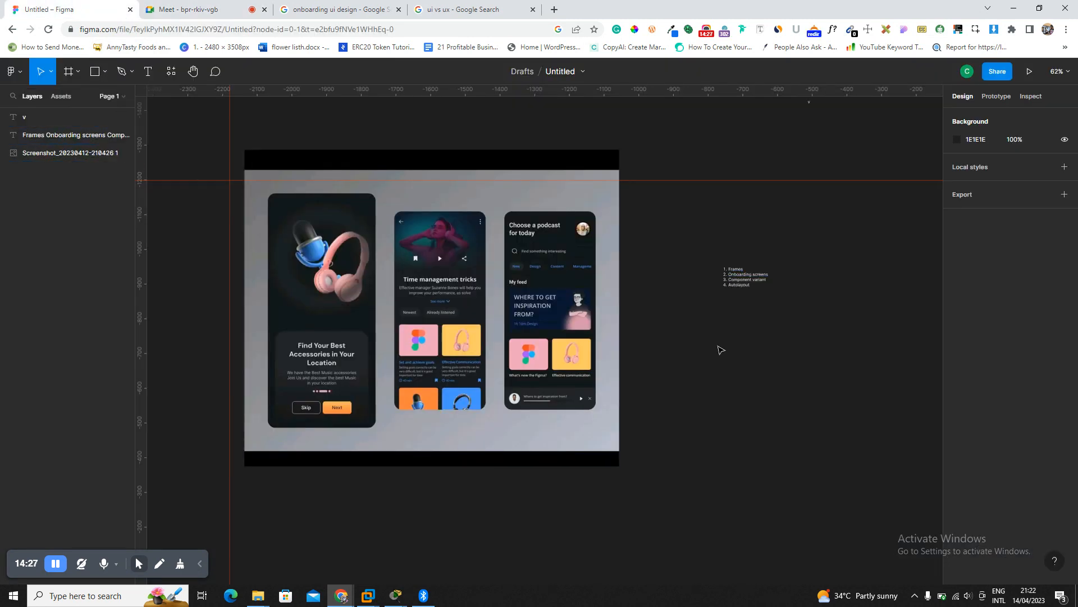
Draw a trial circle about 320 × 320 below the topic list, shift it slightly, and delete it.
key("o")
left_click_drag(673, 332, 784, 444)
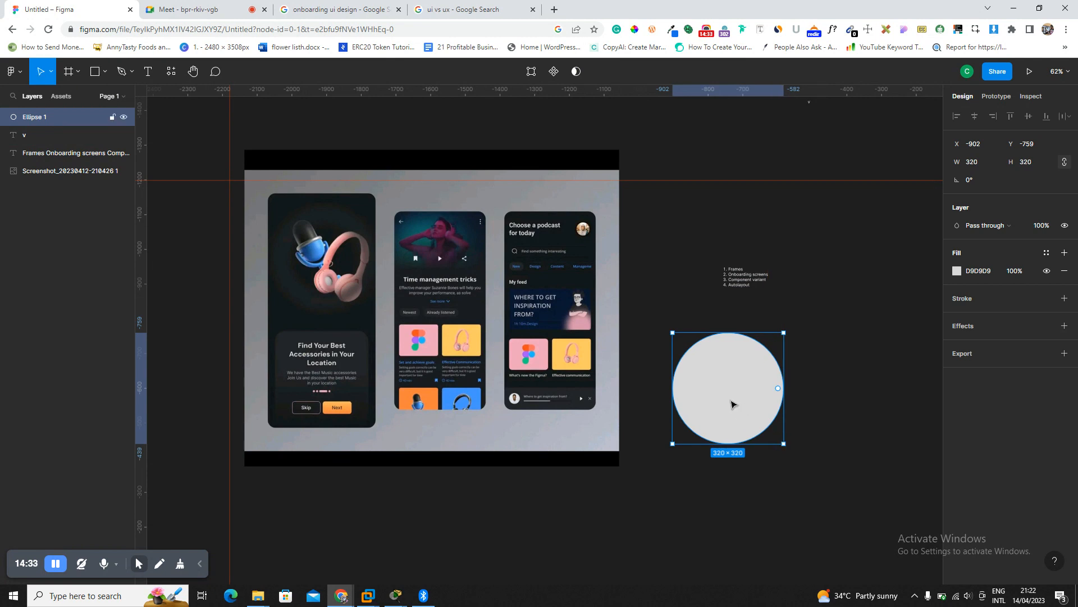
mouse_move(737, 387)
left_mouse_down()
mouse_move(756, 376)
mouse_move(724, 370)
left_mouse_up()
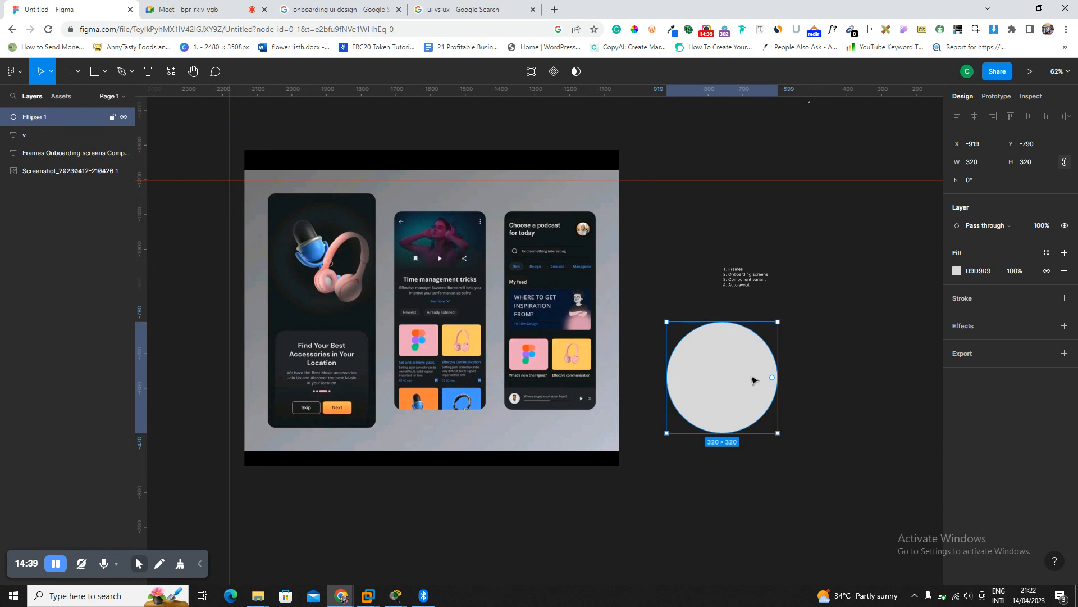
key("Delete")
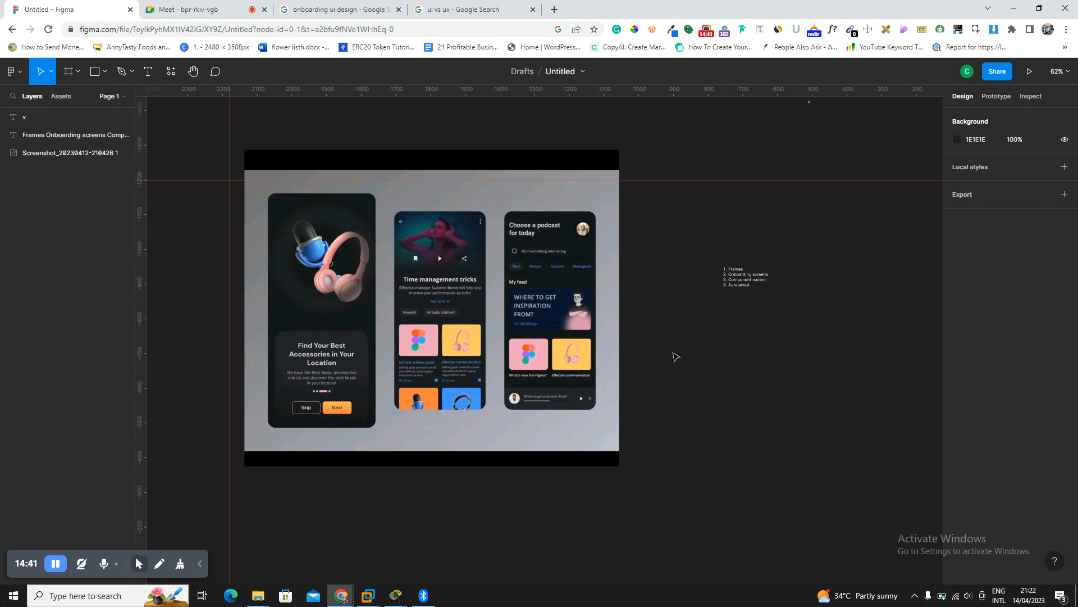
Draw an ellipse below the topic list, constraining its proportions to form a circle about 332 × 332.
key("o")
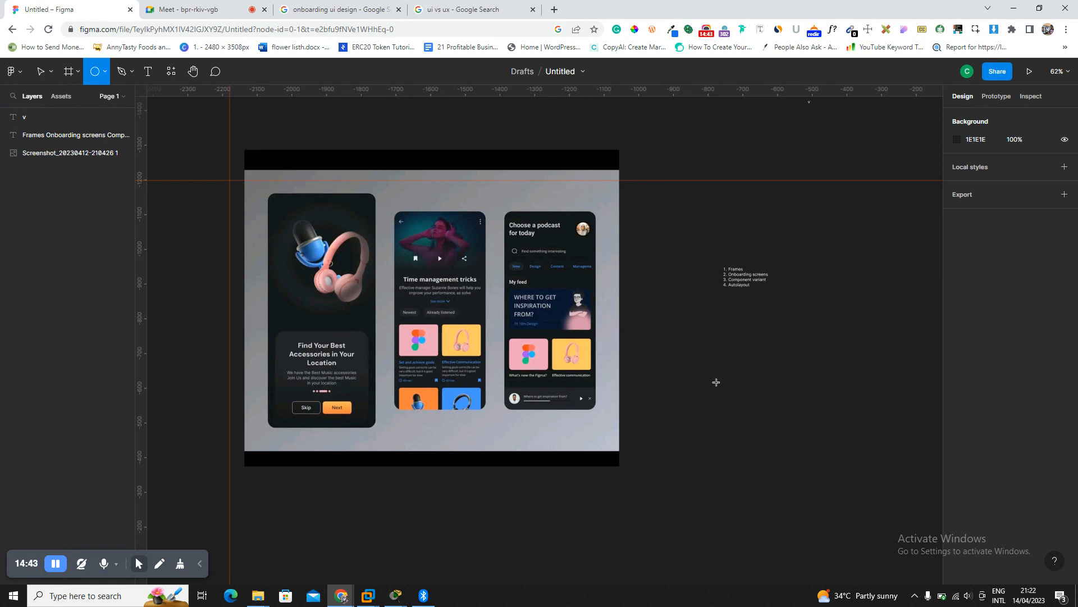
mouse_move(630, 308)
left_mouse_down()
mouse_move(775, 400)
mouse_move(699, 374)
mouse_move(766, 385)
mouse_move(749, 387)
mouse_move(775, 372)
mouse_move(821, 394)
mouse_move(800, 392)
left_mouse_up()
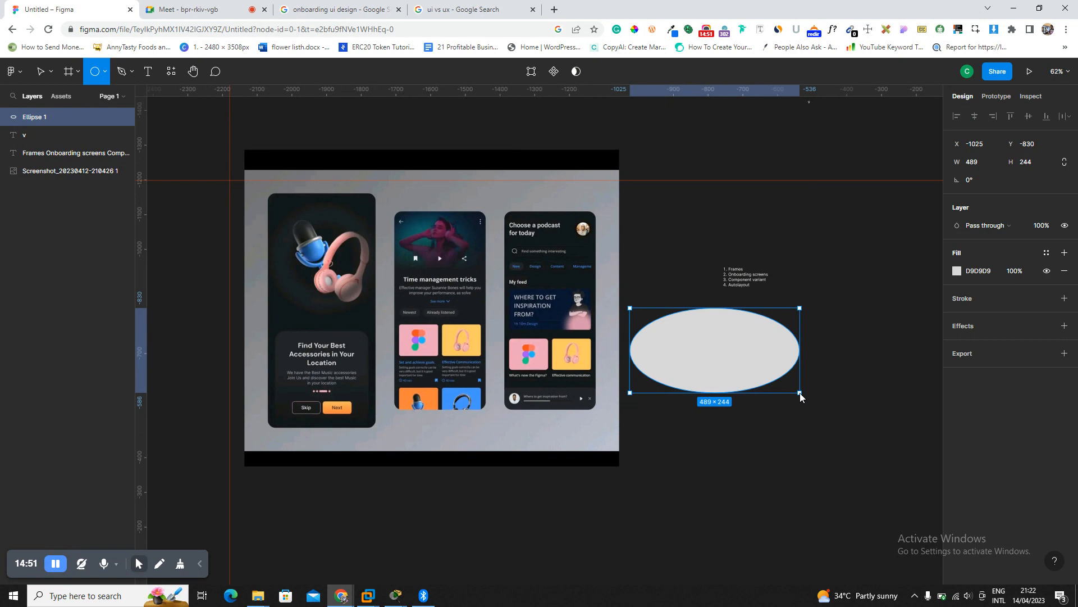
key("shift")
key("shift")
key("shift")
mouse_move(800, 392)
left_mouse_down()
mouse_move(745, 361)
mouse_move(736, 376)
left_mouse_up()
key("shift")
key("shift")
key("shift")
key("shift")
key("shift")
key("shift")
key("shift")
key("shift")
key("shift")
key("shift")
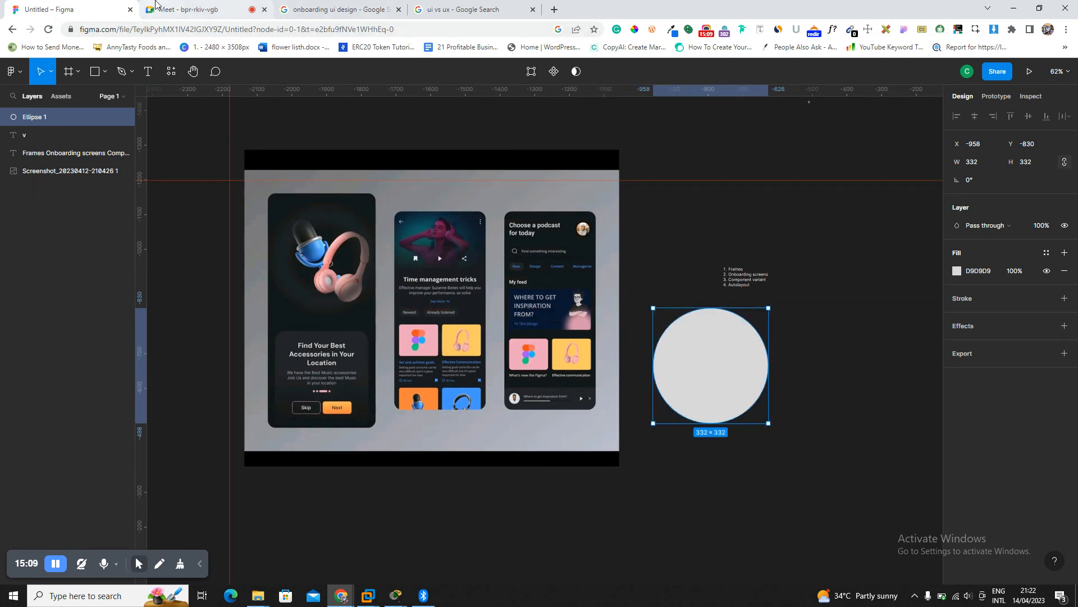
Admit the next waiting participant to the Google Meet call and return to the Figma file.
left_click(185, 10)
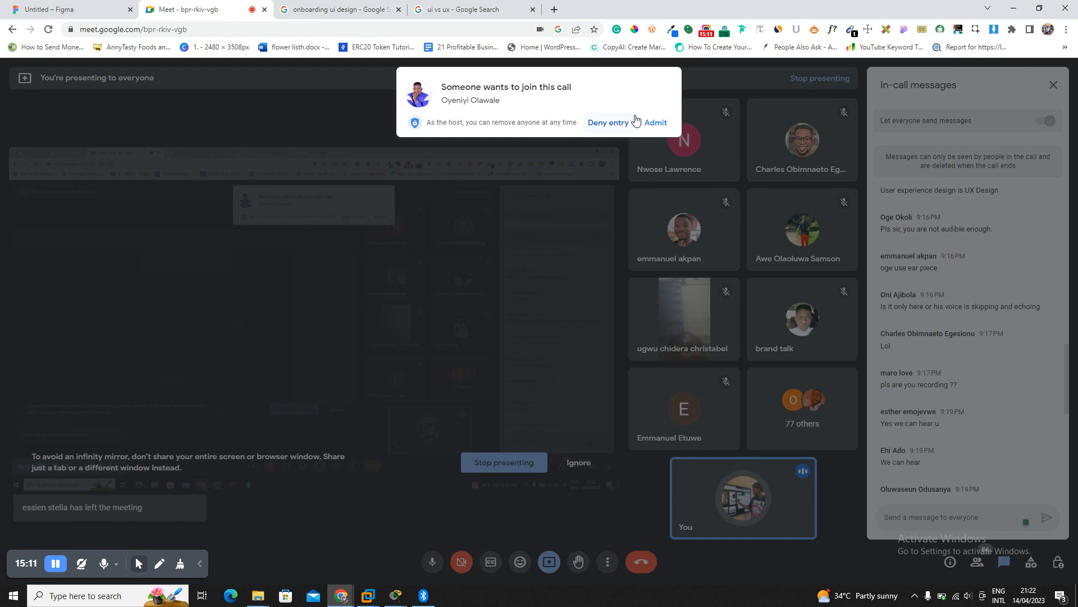
left_click(657, 124)
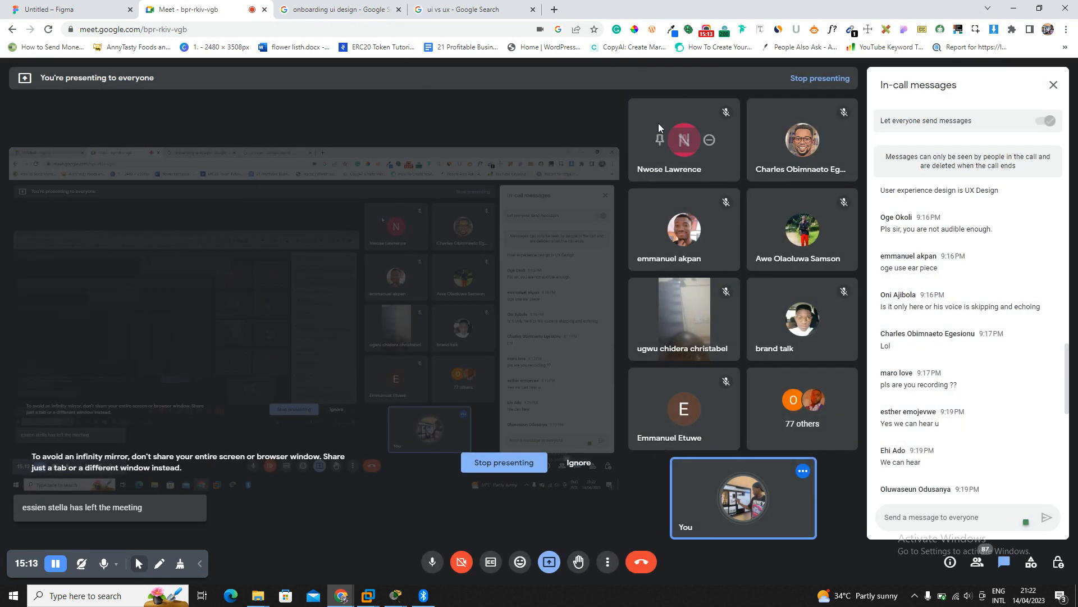
left_click(68, 10)
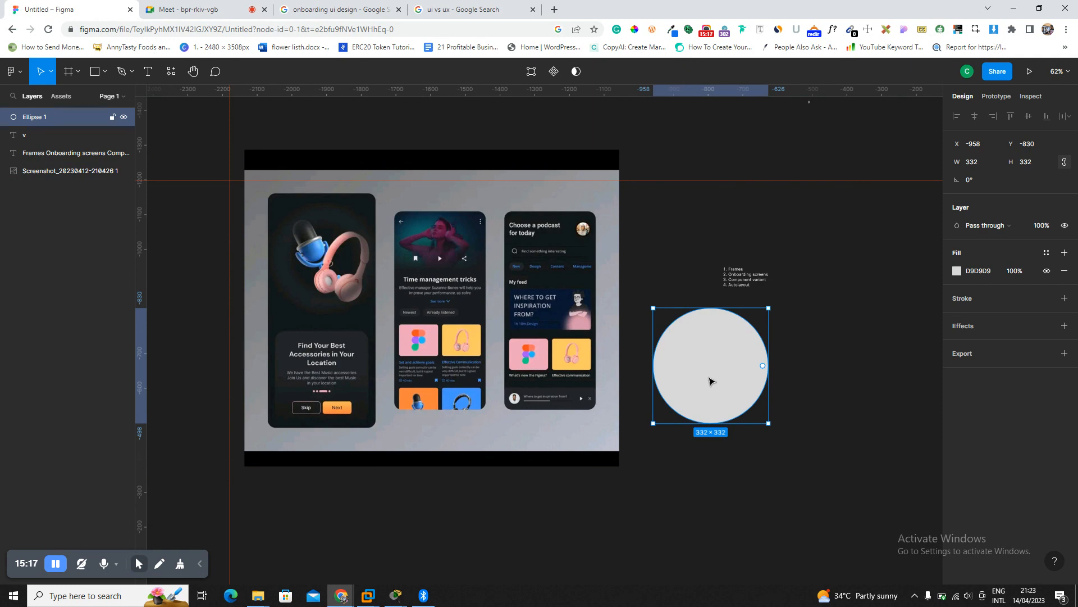
Place the orange B logo image from the Downloads folder inside the circle and move the circle to about X -909, Y -791.
mouse_move(729, 375)
left_mouse_down()
mouse_move(733, 401)
mouse_move(724, 375)
left_mouse_up()
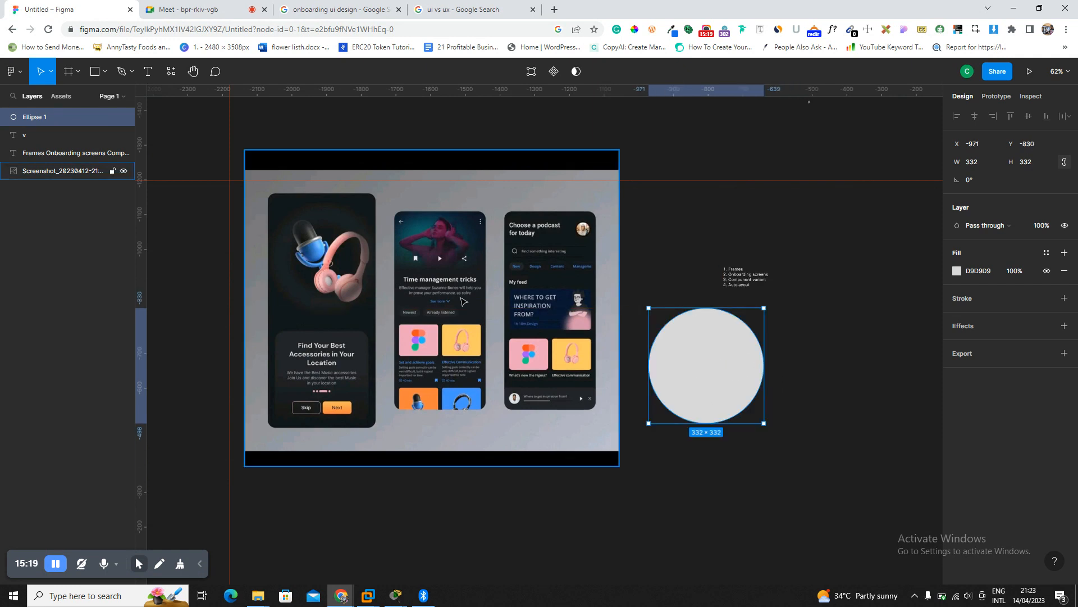
left_click(110, 73)
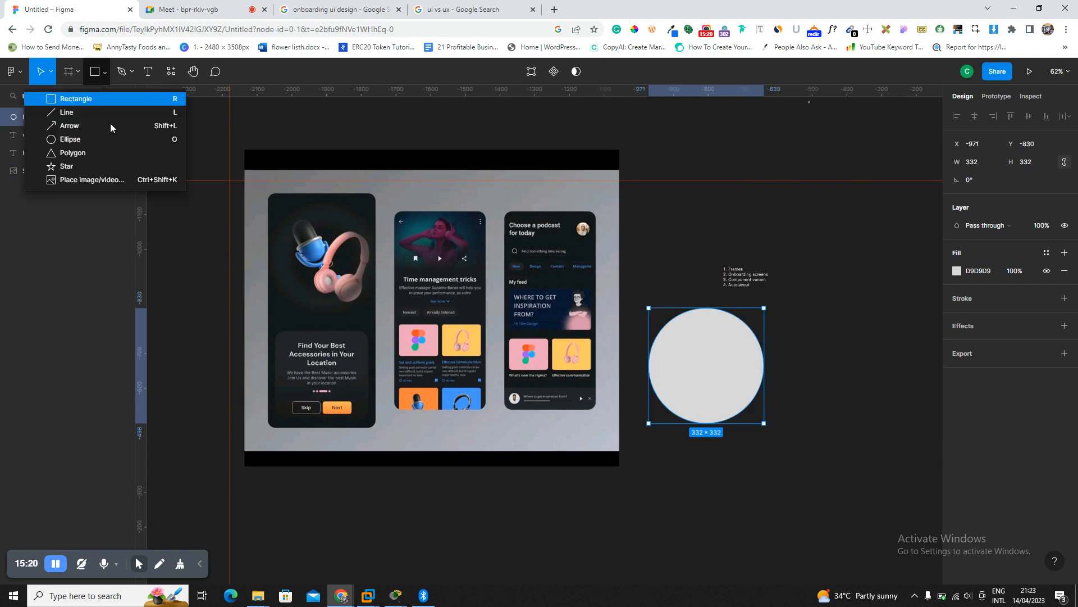
left_click(111, 180)
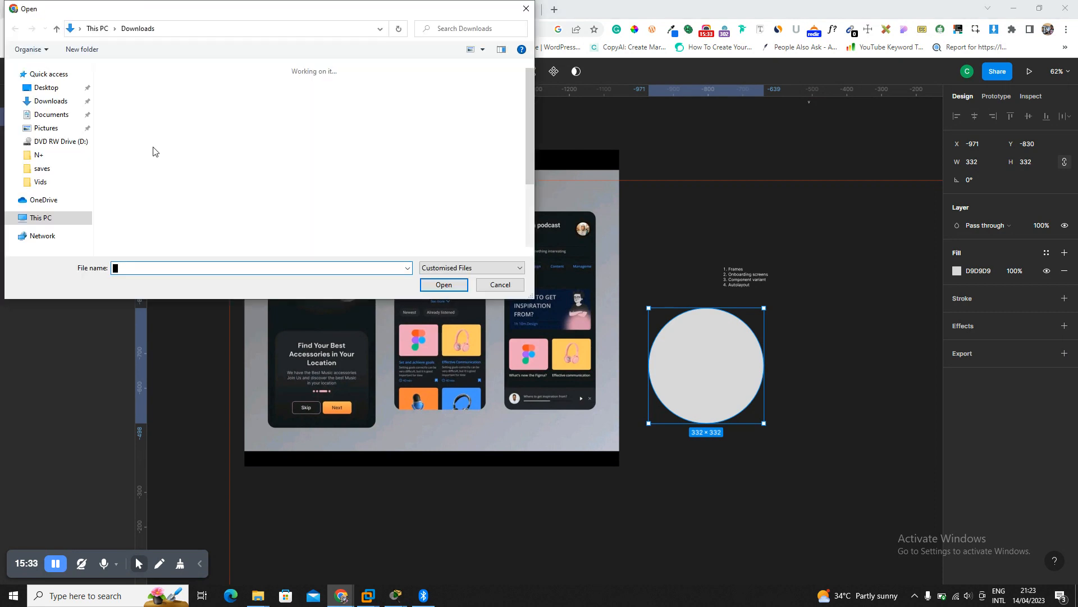
double_click(251, 108)
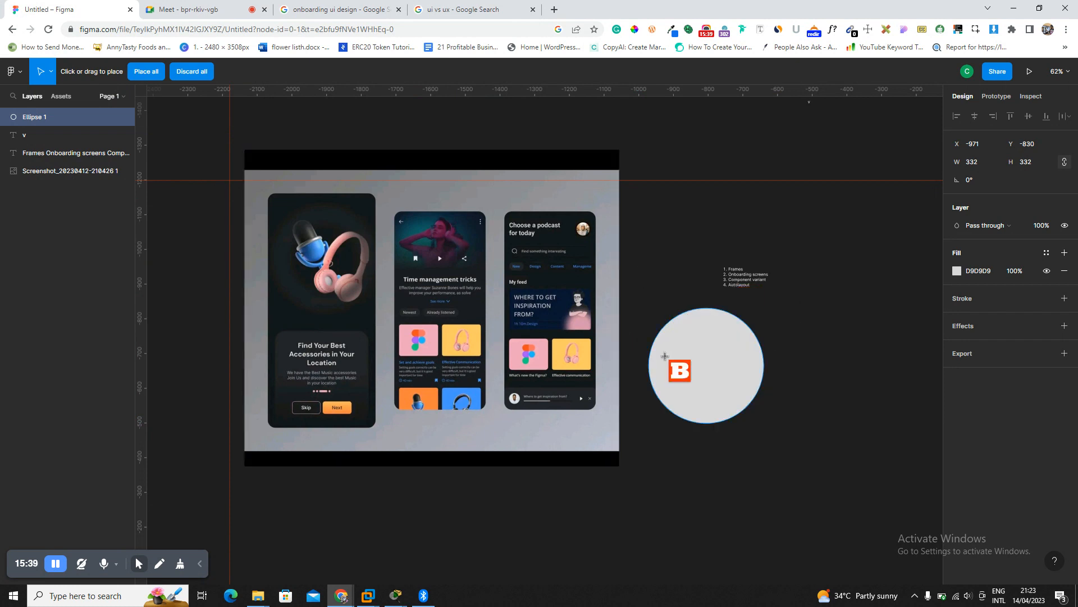
left_click(695, 349)
left_click_drag(714, 346, 735, 359)
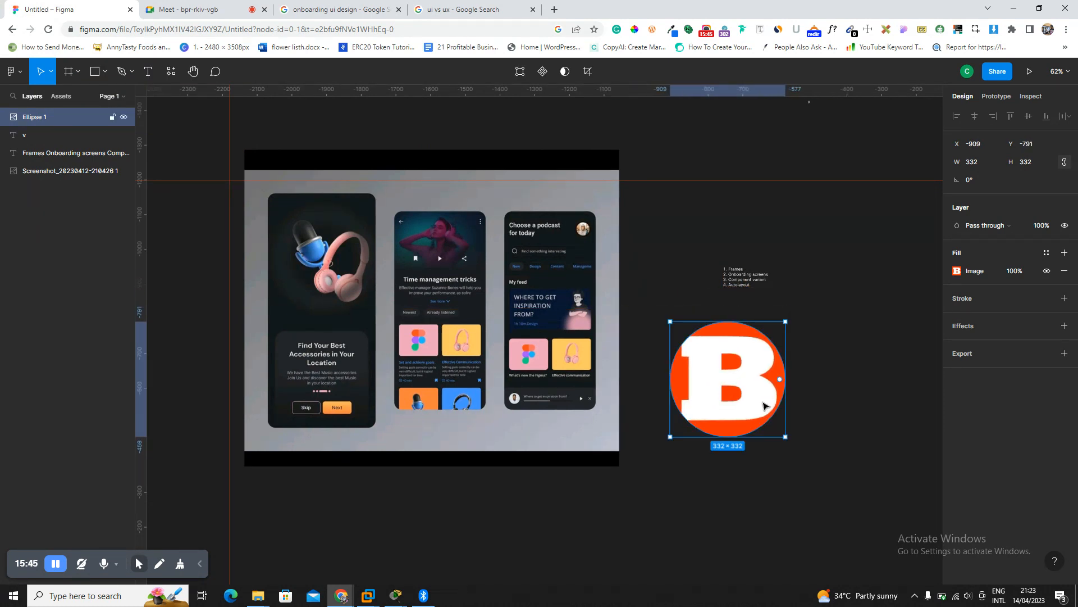
Move the topic list to about X -927, Y -910, above the logo circle, and show the Pen and Pencil tools.
left_click(106, 73)
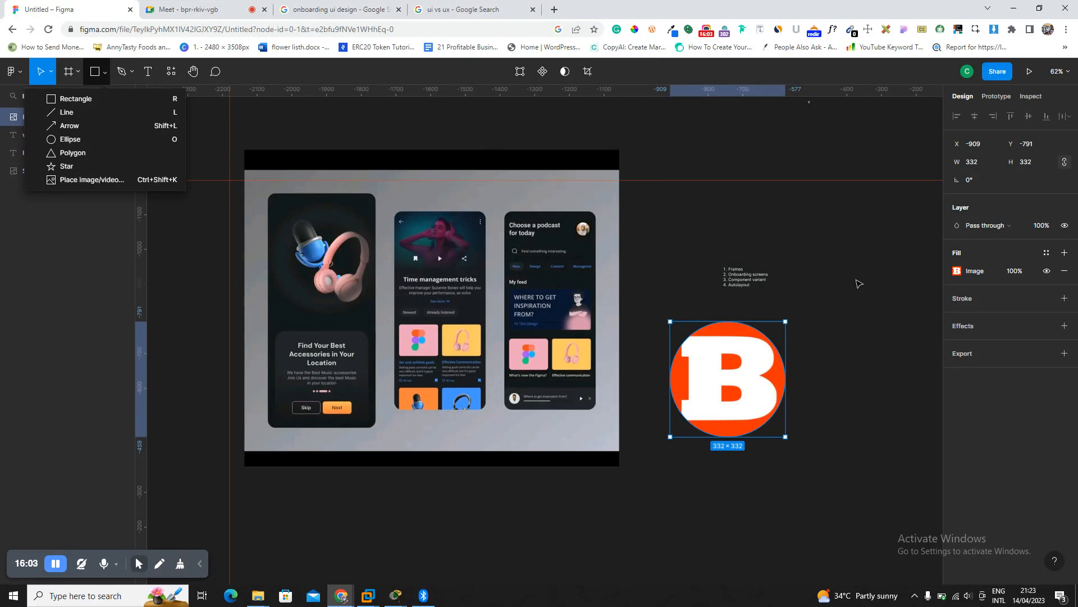
left_click_drag(744, 278, 680, 294)
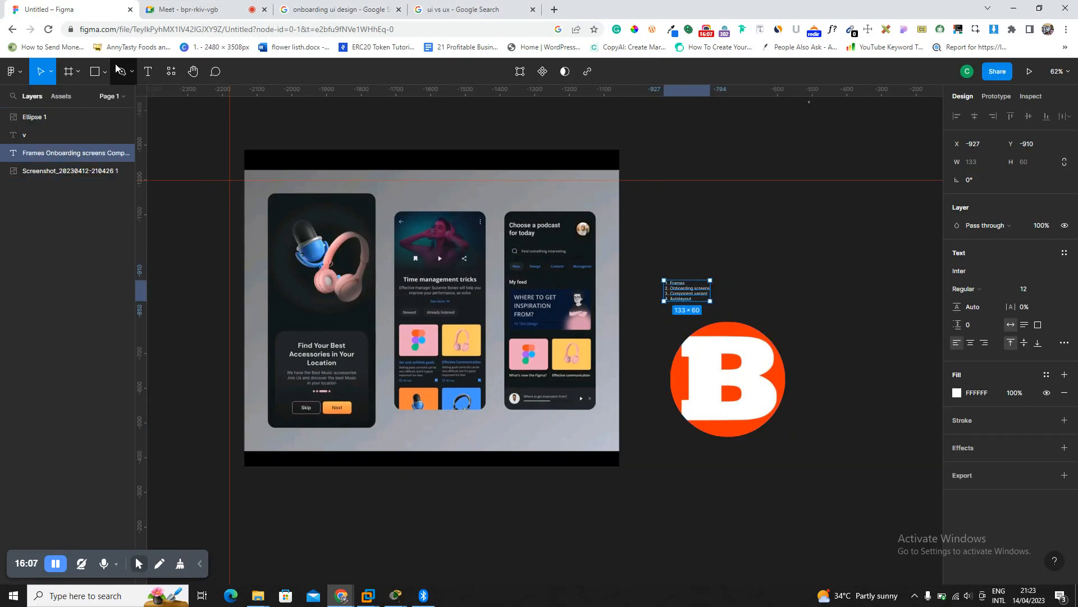
left_click(131, 73)
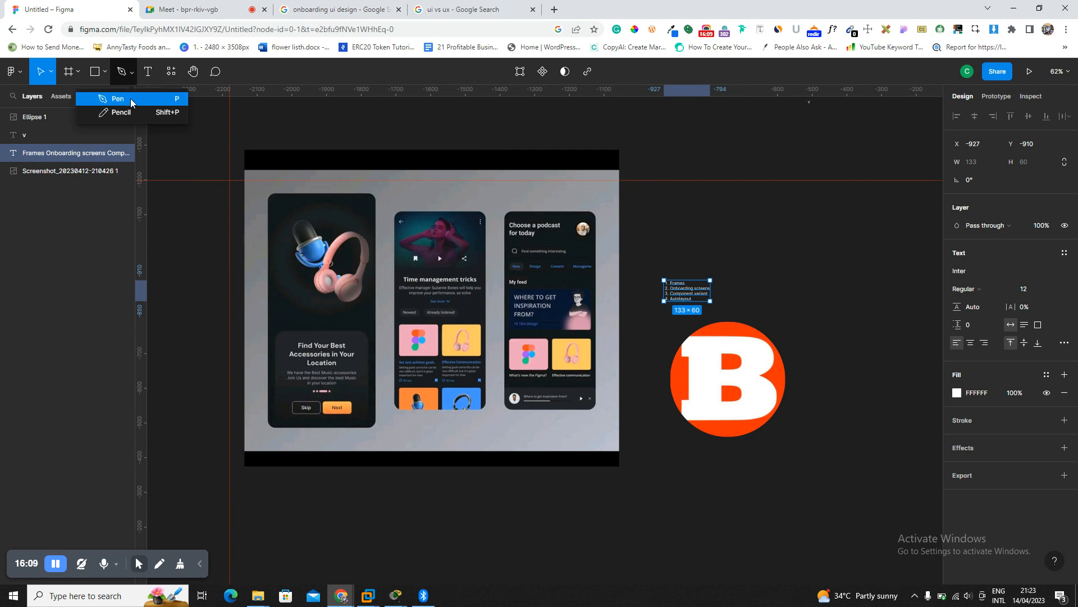
Switch to Google Meet to admit another person waiting to join, and return to the Figma file.
left_click(191, 9)
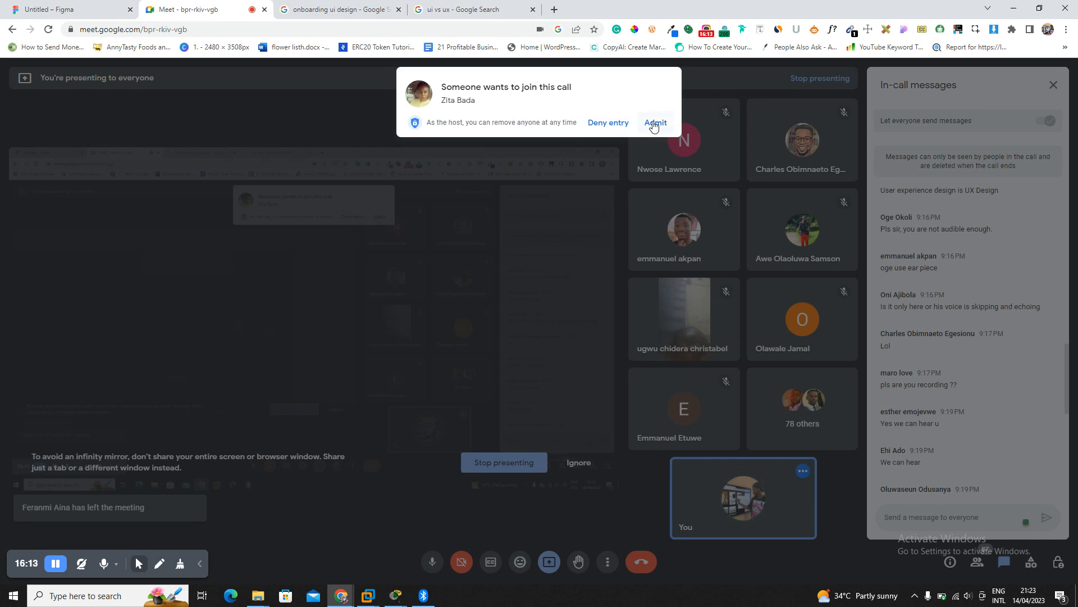
left_click(651, 125)
left_click(78, 10)
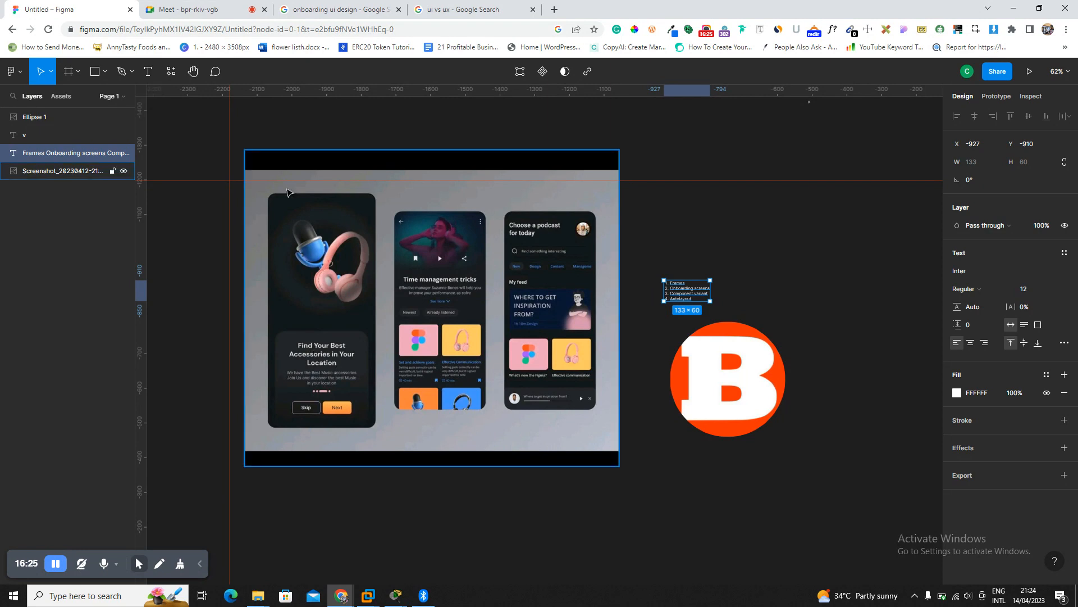
Add the text "this is a class" above the topic list at about X -779, Y -1070.
left_click(153, 72)
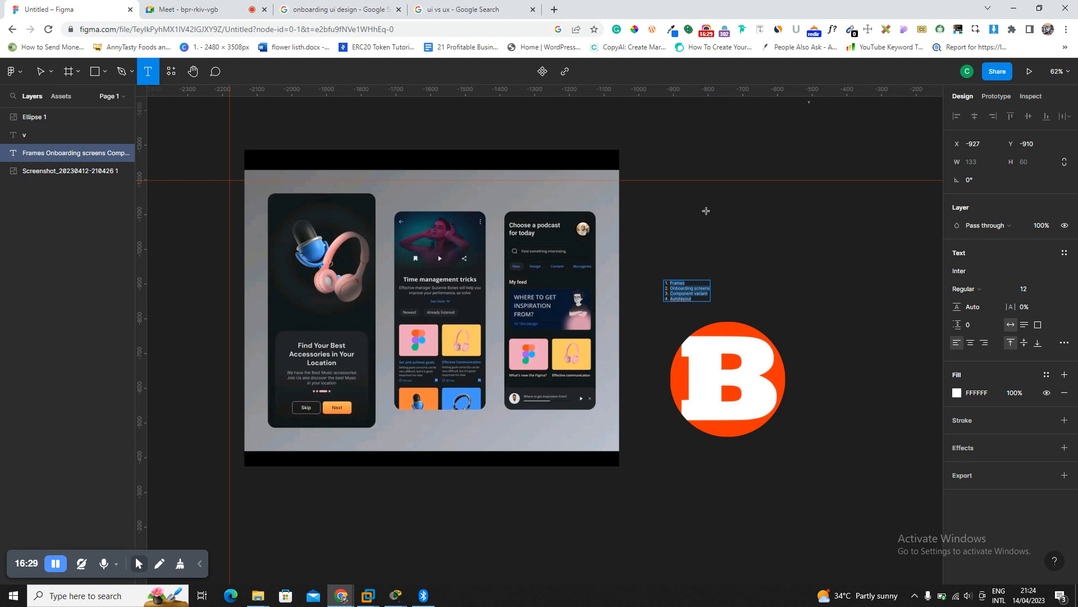
left_click(716, 225)
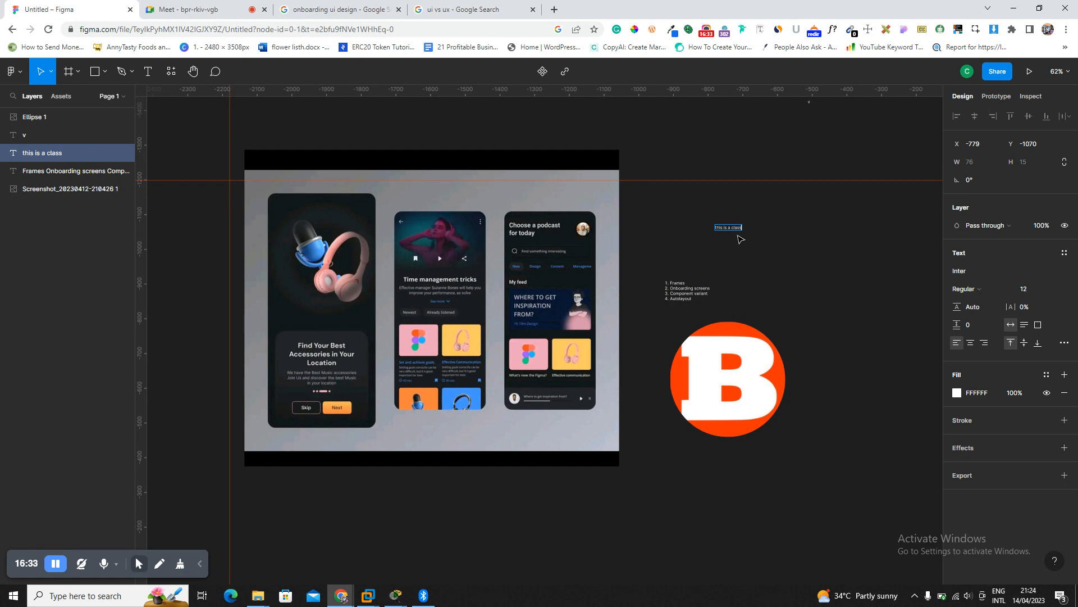
key("Escape")
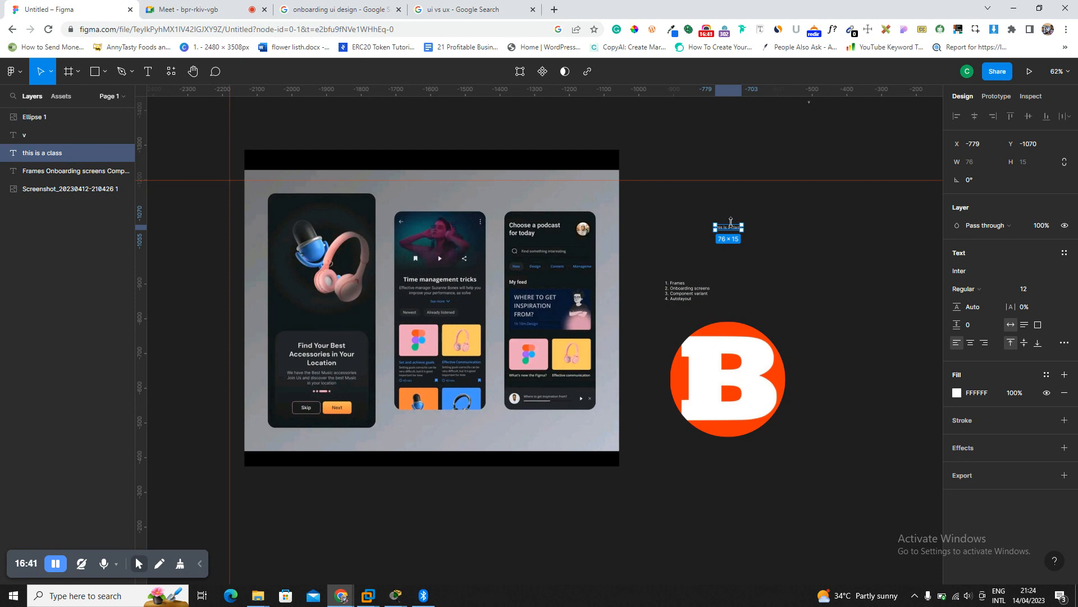
Demonstrate zooming the canvas in and out, using Zoom to selection on the "this is a class" text and Zoom to fit.
scroll(730, 222, "up", 10)
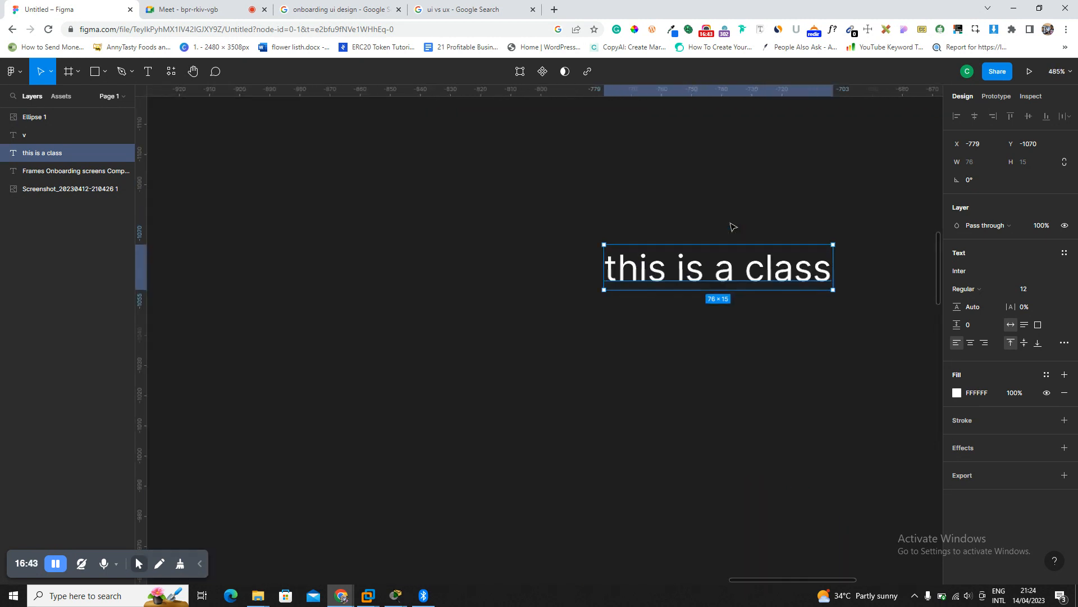
scroll(729, 225, "down", 7)
scroll(729, 226, "down", 4)
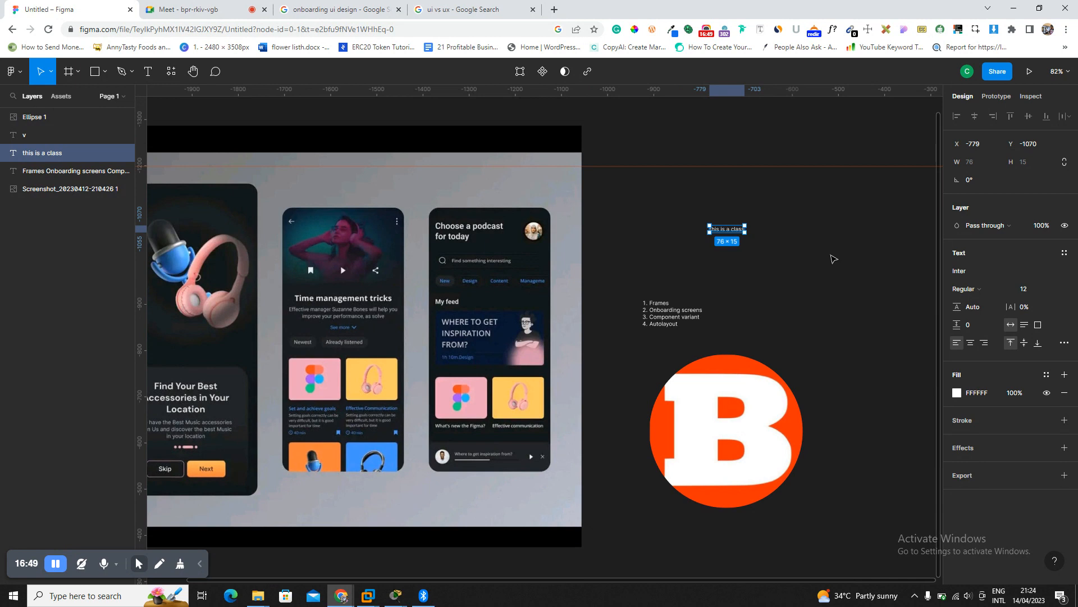
key("shift+2")
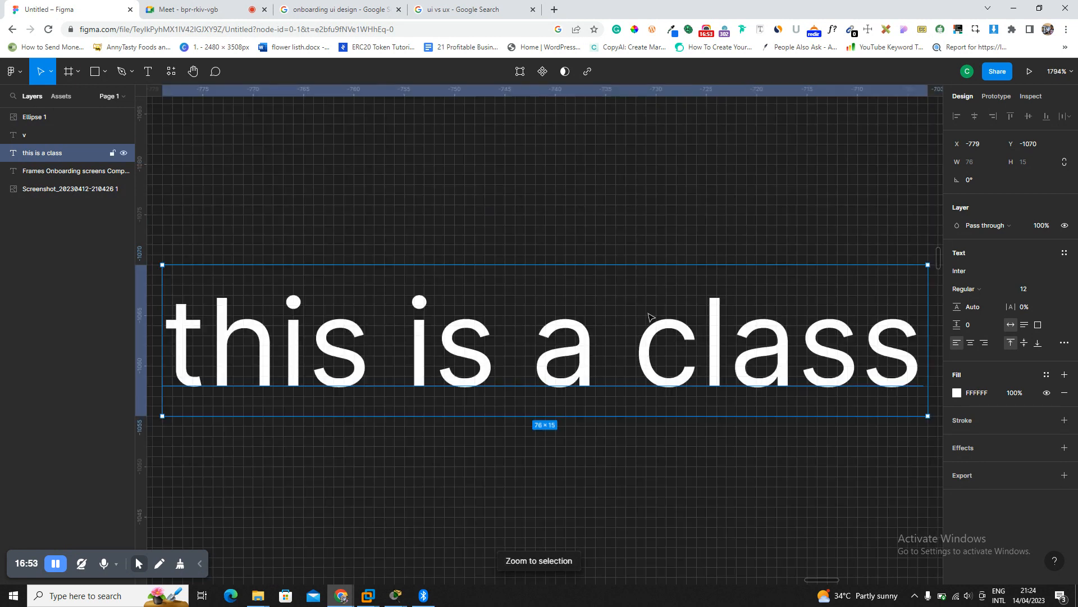
key("shift+1")
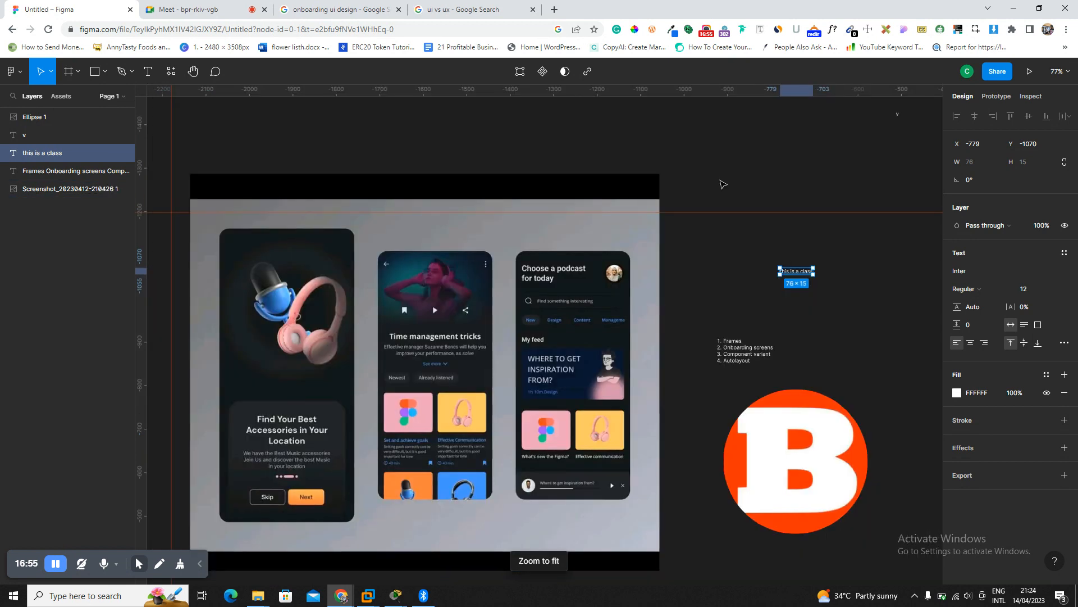
scroll(594, 224, "up", 4)
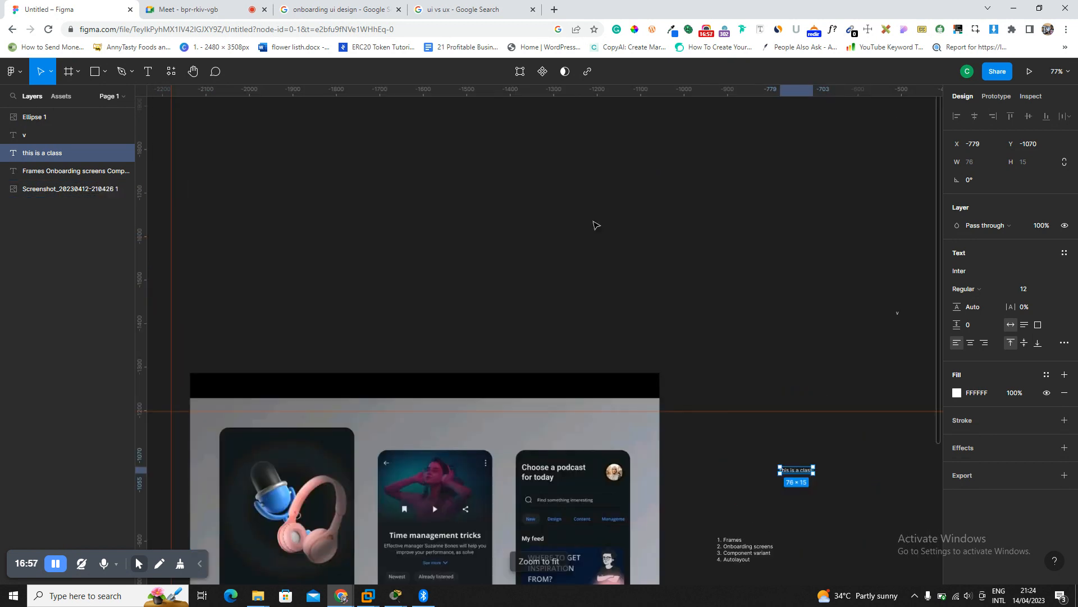
scroll(594, 224, "down", 5)
left_click(717, 201)
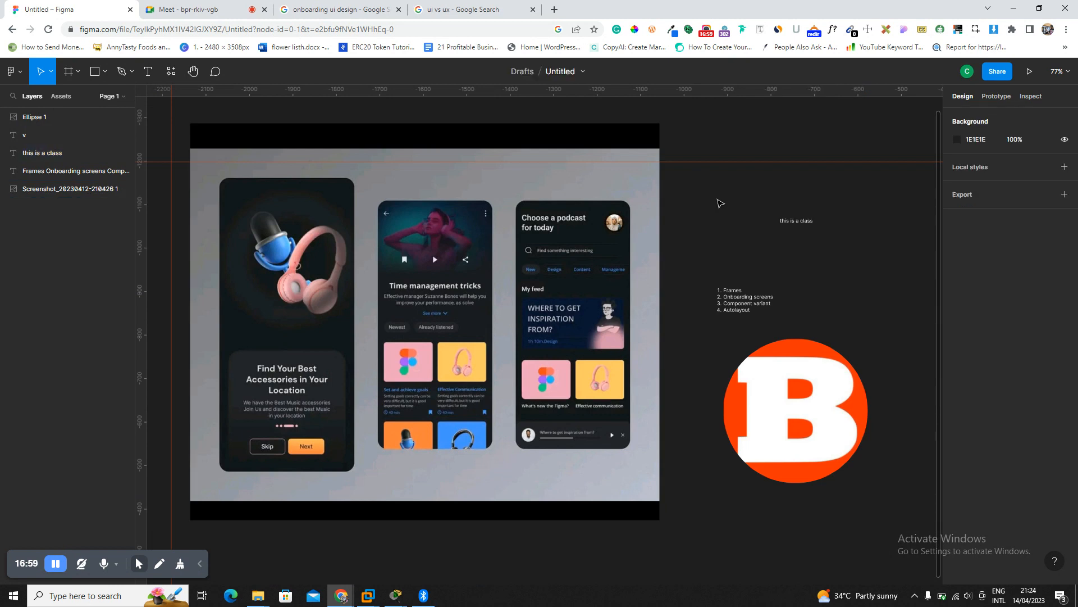
scroll(596, 185, "up", 1)
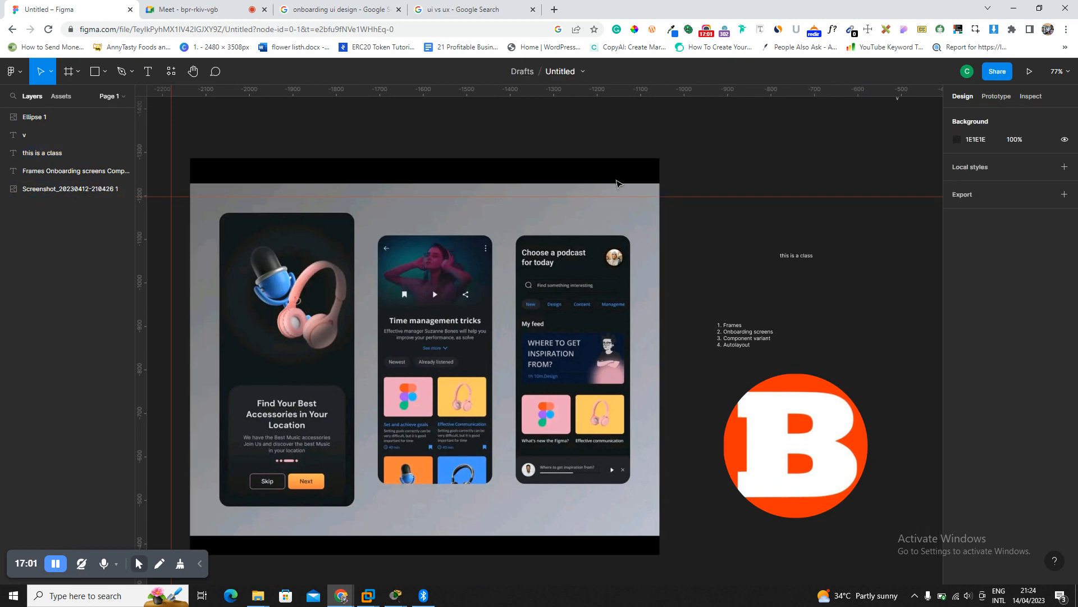
scroll(615, 182, "down", 1)
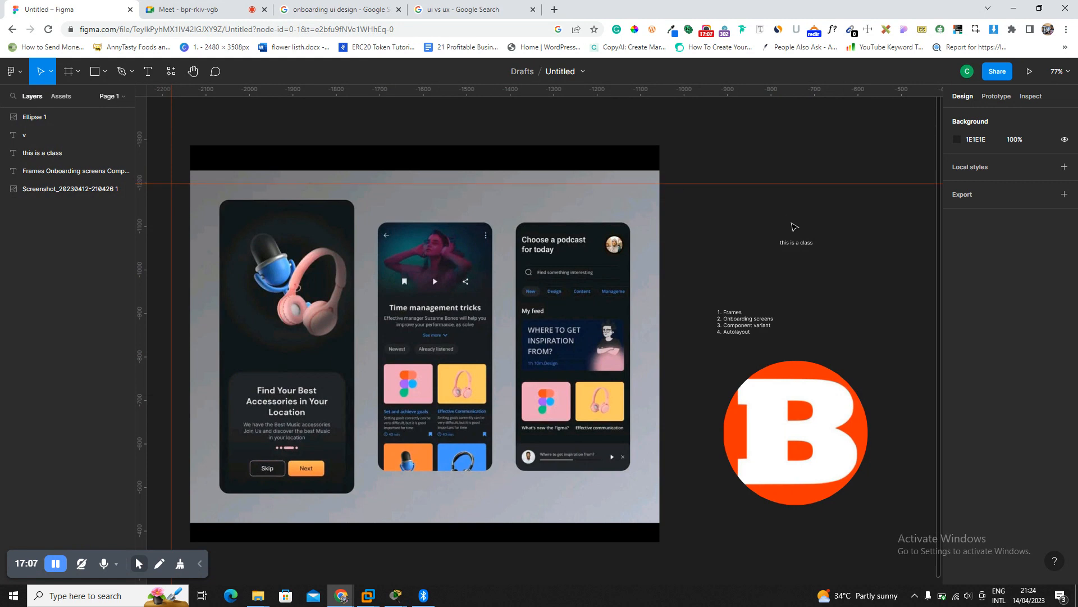
Zoom to the "this is a class" text, show the Resources panel's components, and close the panel.
left_click(796, 244)
key("shift+2")
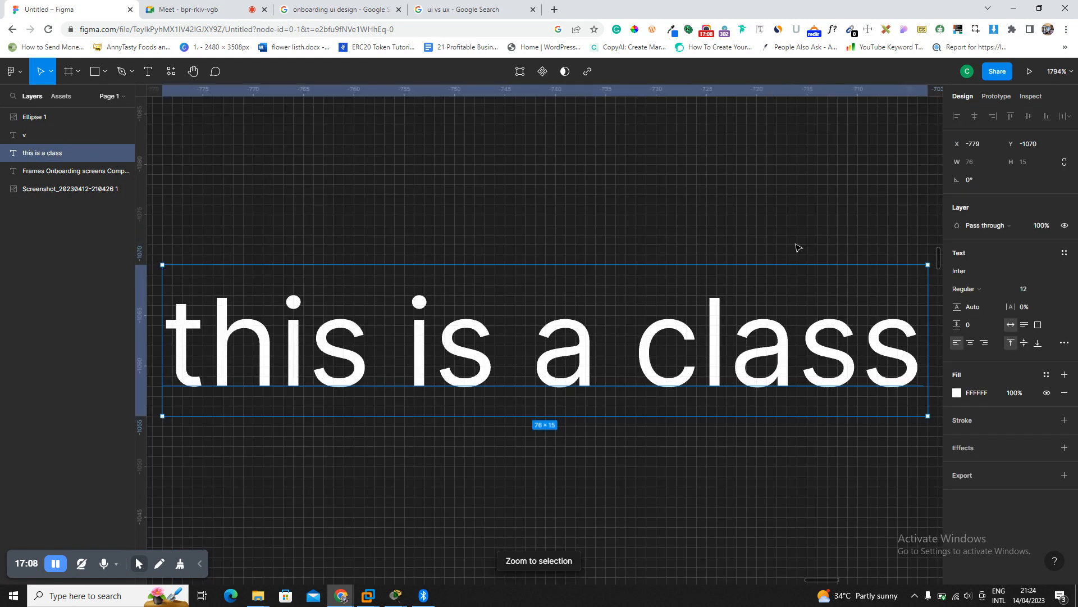
left_click(173, 73)
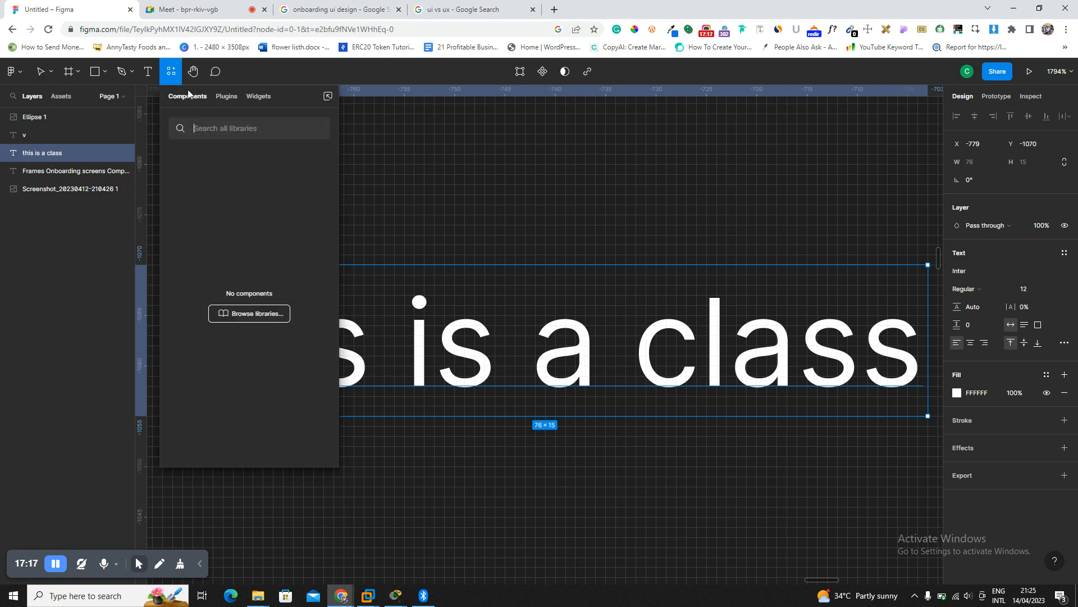
left_click(175, 77)
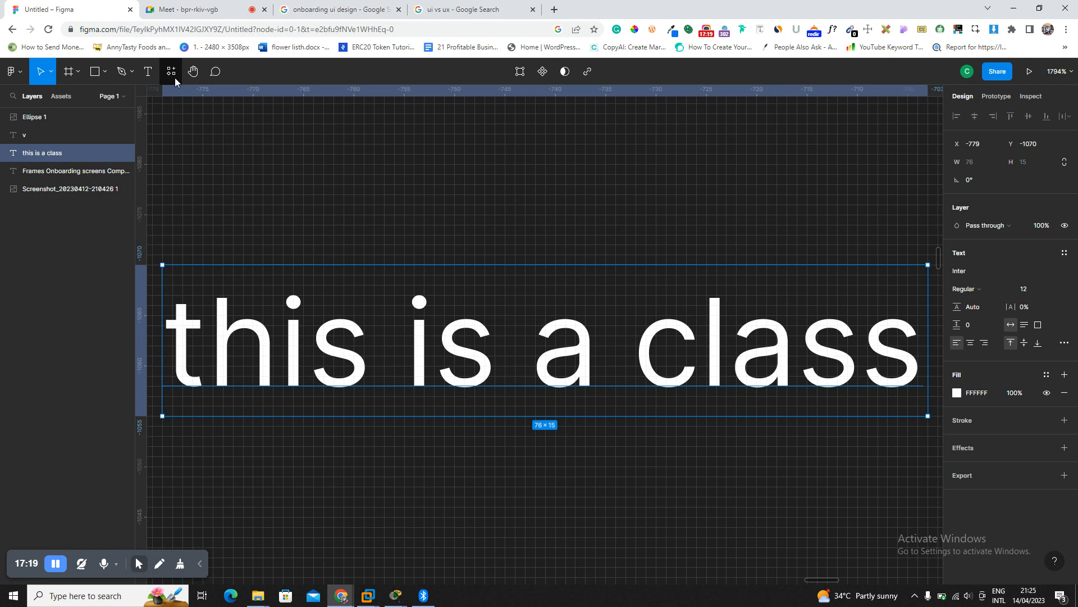
scroll(286, 180, "down", 3)
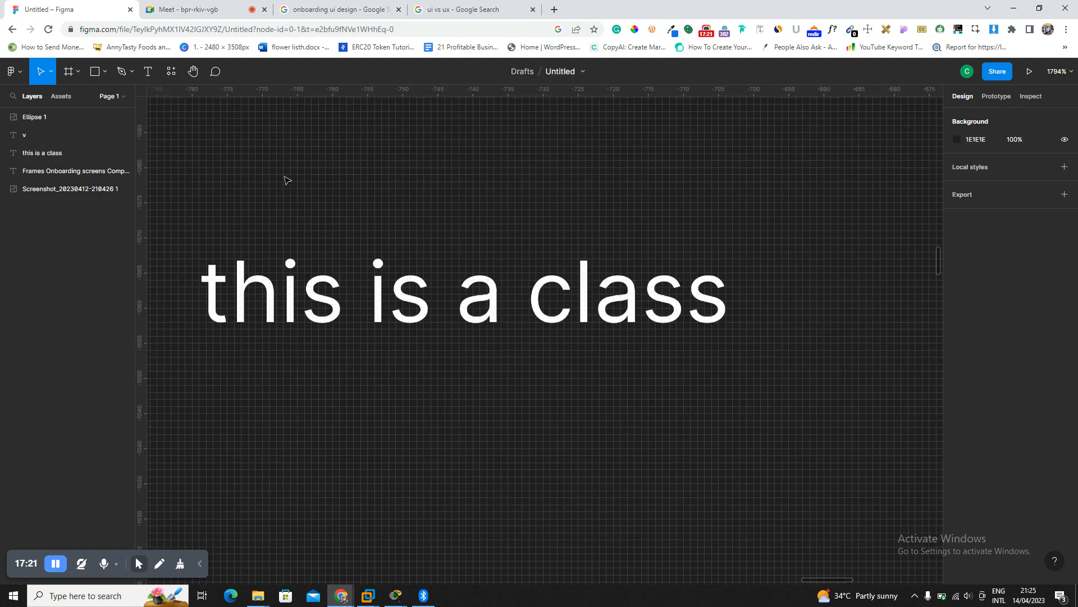
Switch to Google Meet, admit the person waiting to join the call, and return to the Figma file.
left_click(221, 4)
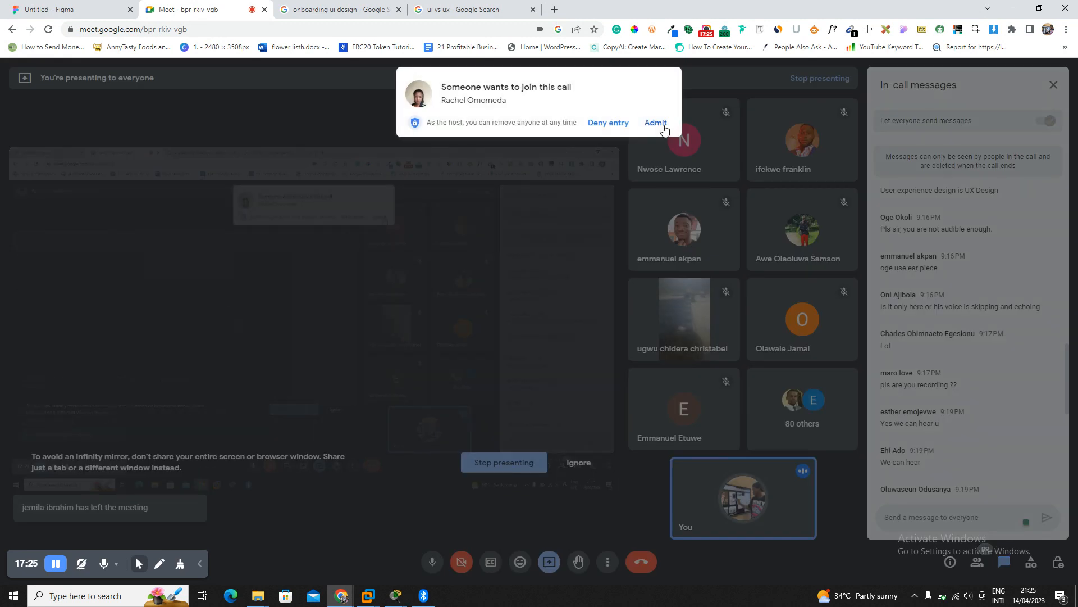
left_click(664, 129)
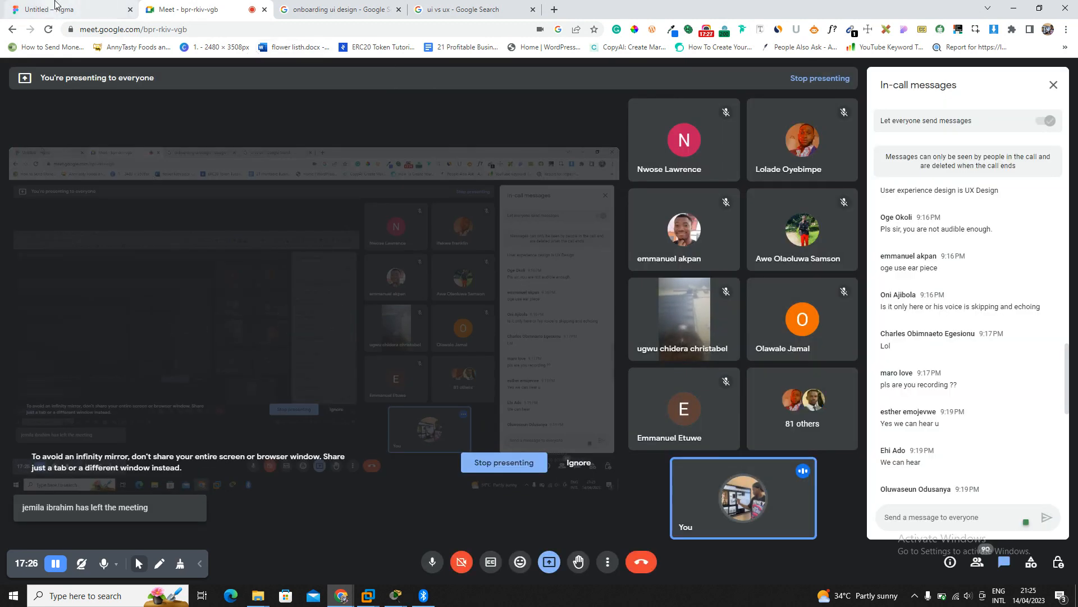
left_click(73, 9)
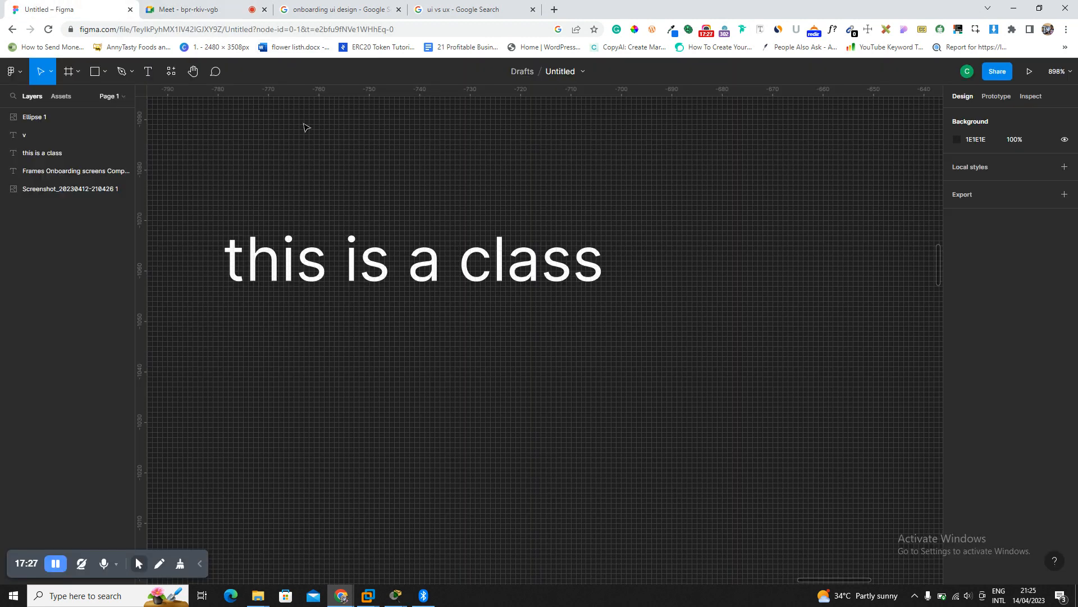
Demonstrate panning around the canvas with the Hand tool and zoom to fit all content.
left_click(192, 75)
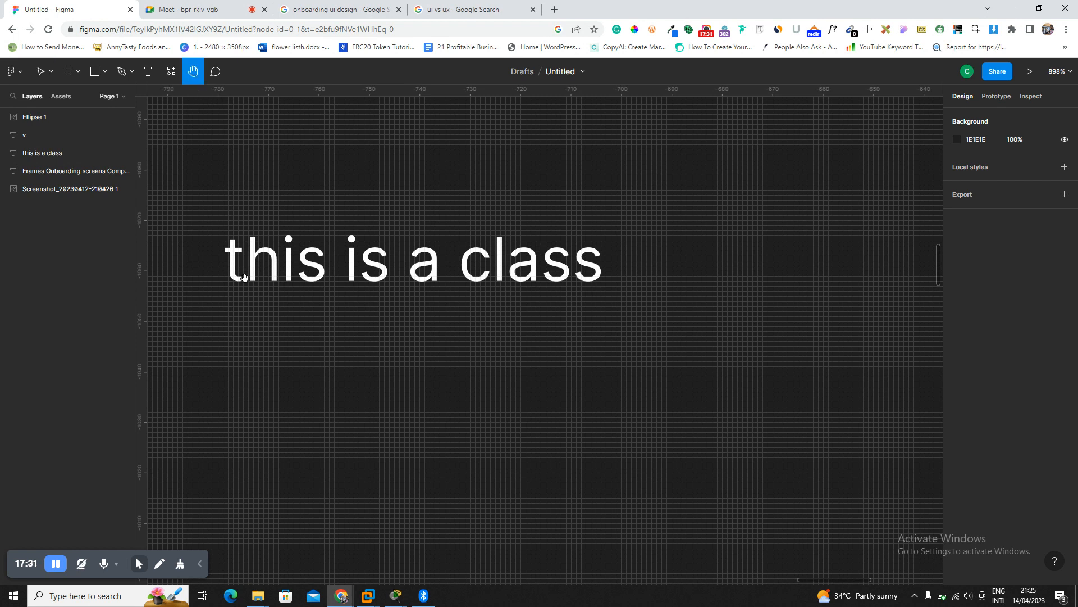
left_click_drag(169, 306, 416, 331)
left_click_drag(154, 279, 399, 281)
left_click_drag(185, 337, 378, 361)
left_click_drag(318, 379, 507, 318)
left_click_drag(175, 380, 418, 306)
left_click_drag(168, 331, 506, 262)
left_click_drag(311, 265, 849, 302)
left_click_drag(432, 288, 597, 285)
left_click_drag(363, 268, 531, 281)
left_click_drag(243, 281, 484, 270)
scroll(484, 270, "down", 3)
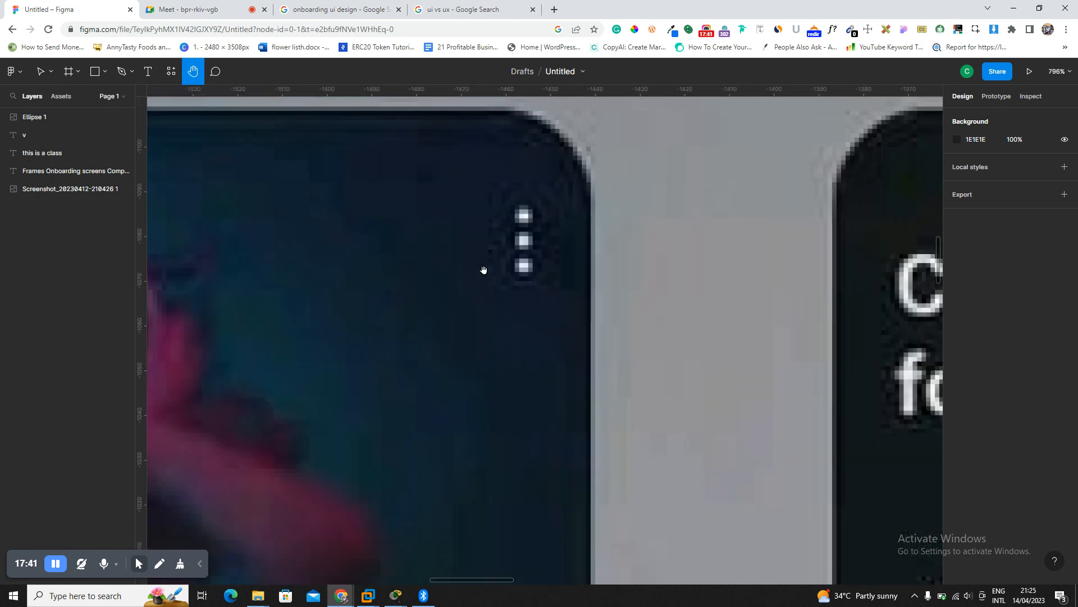
key("shift+1")
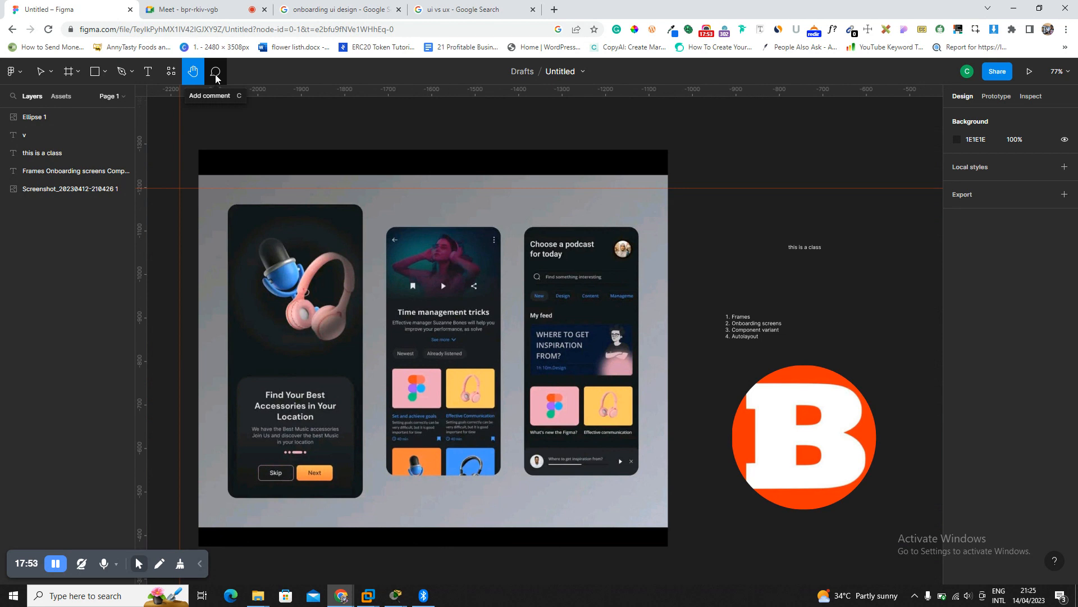
Post the comment "Devfeloper no go code wetin i no design" on the empty canvas above the "this is a class" text.
left_click(215, 74)
left_click(744, 205)
type("Devfeloper no go code wetin i no design")
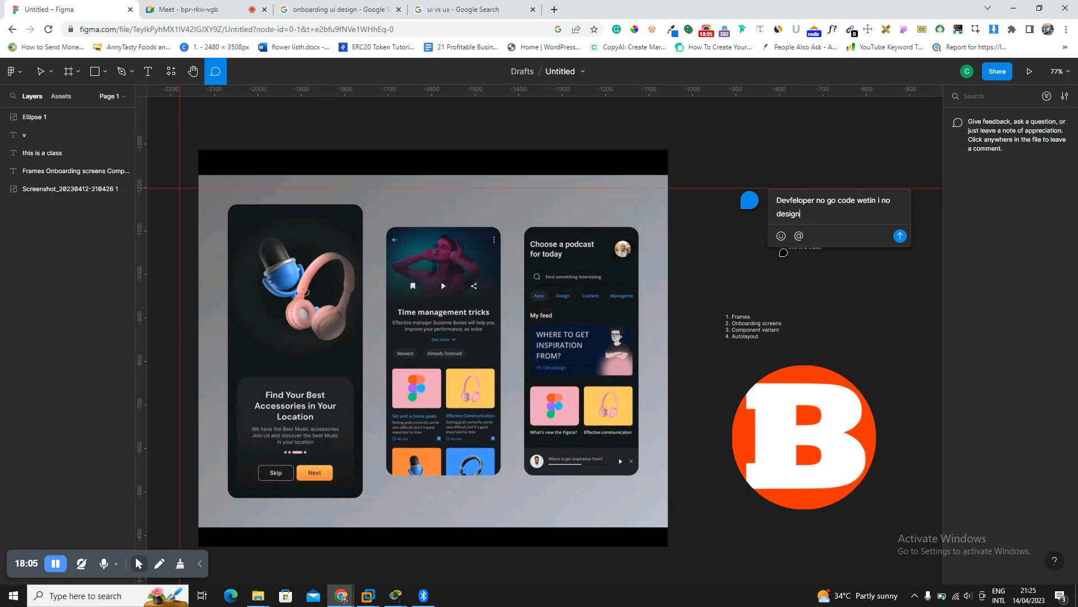
key("Return")
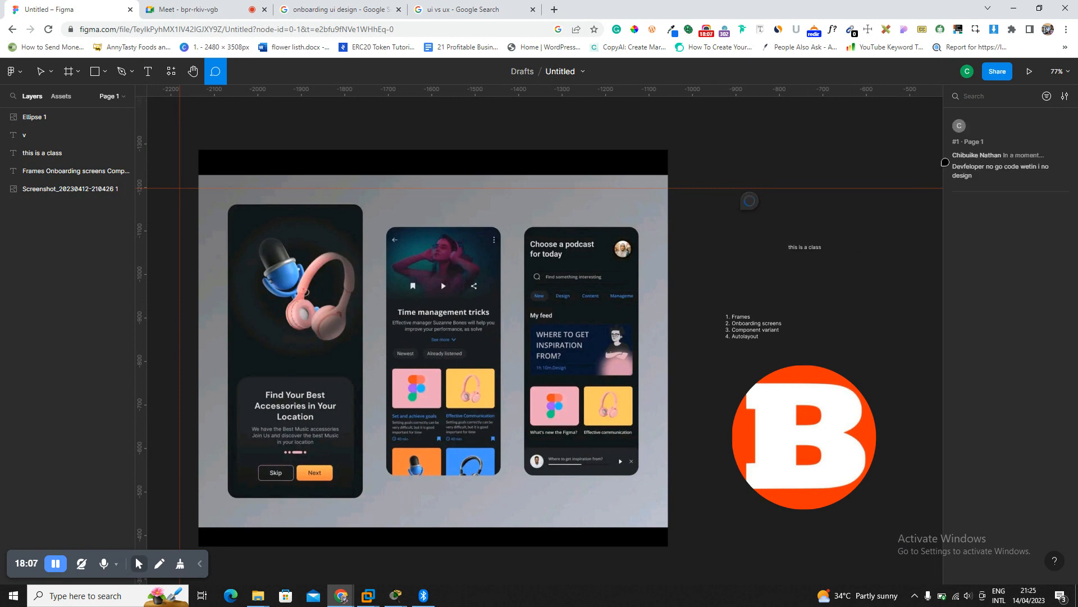
Open the posted comment, clear it from the canvas, and leave comment mode.
mouse_move(749, 203)
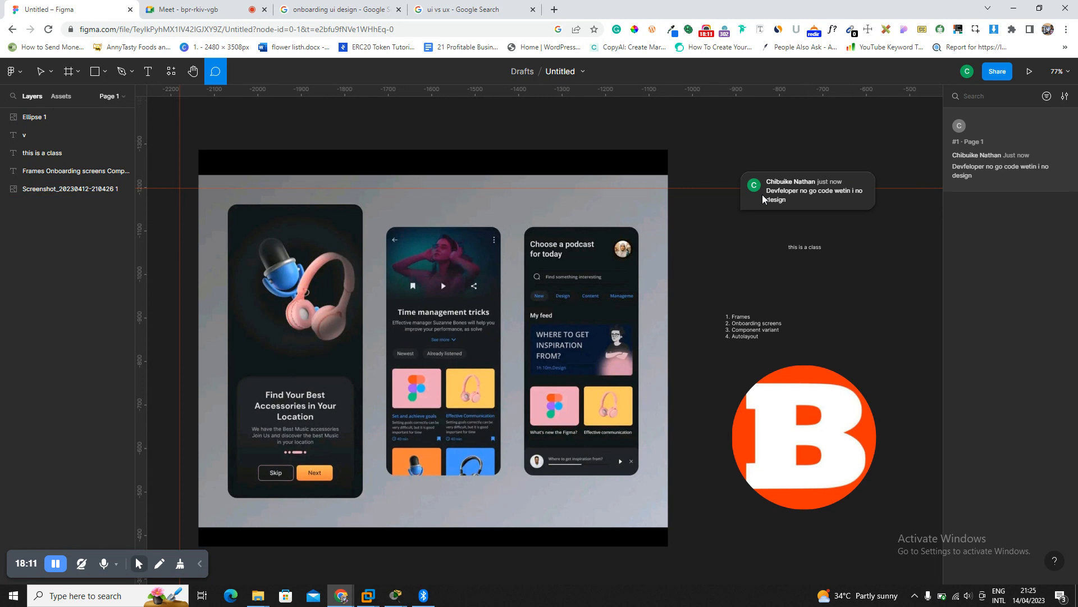
left_click(764, 198)
left_click(686, 189)
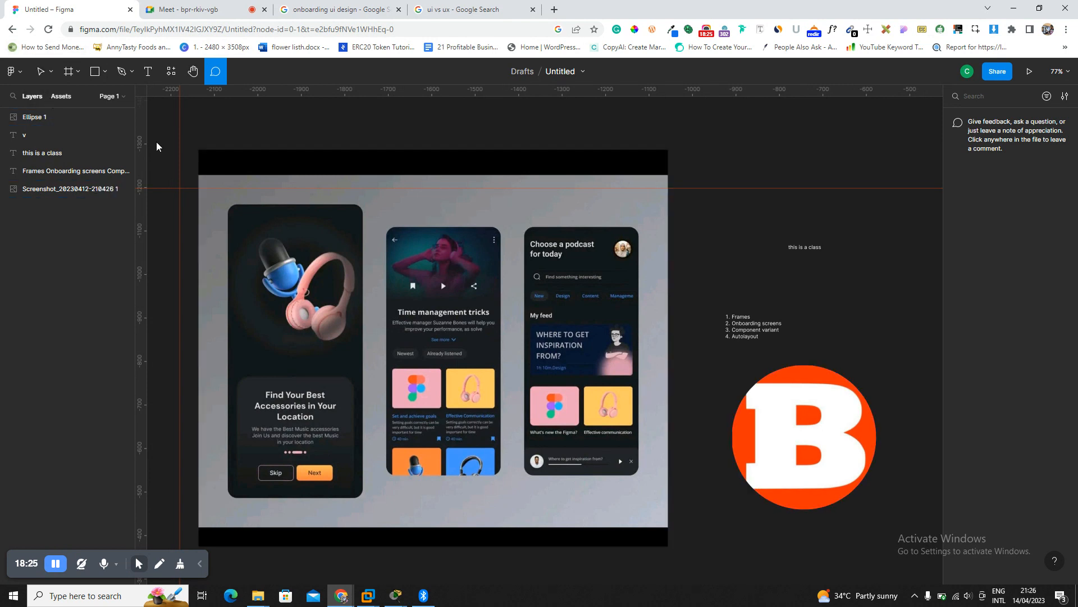
key("Escape")
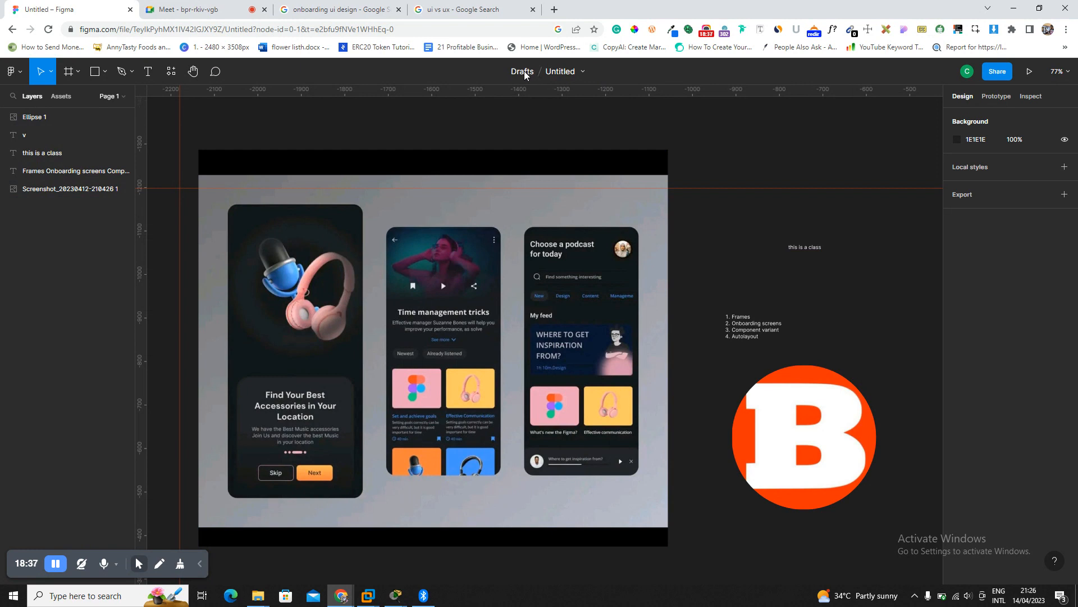
Rename the Figma file as DAY 2.
left_click(564, 72)
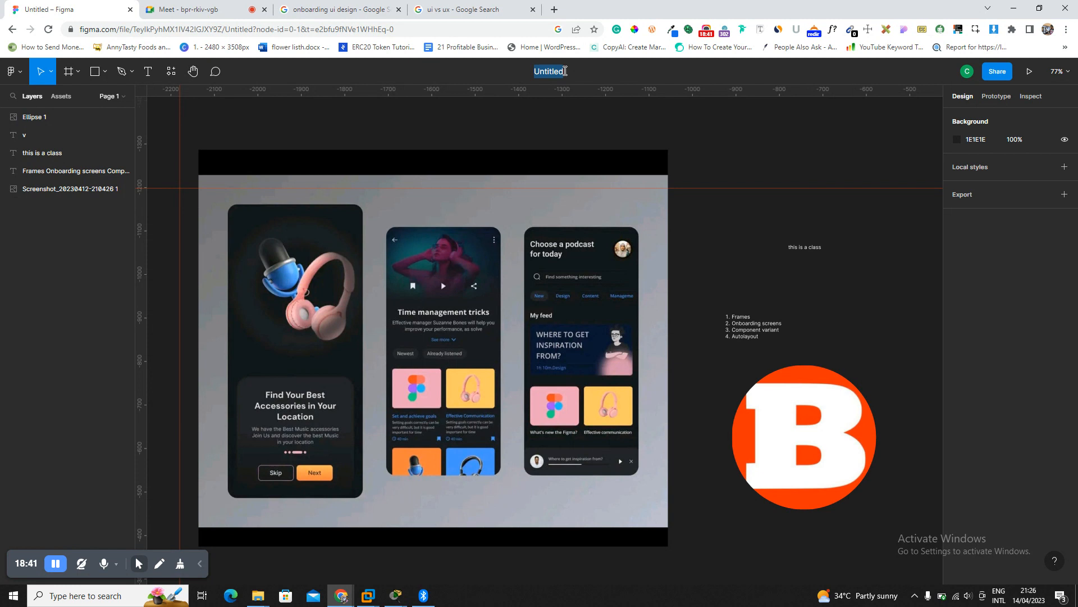
type("DAY 2")
key("Return")
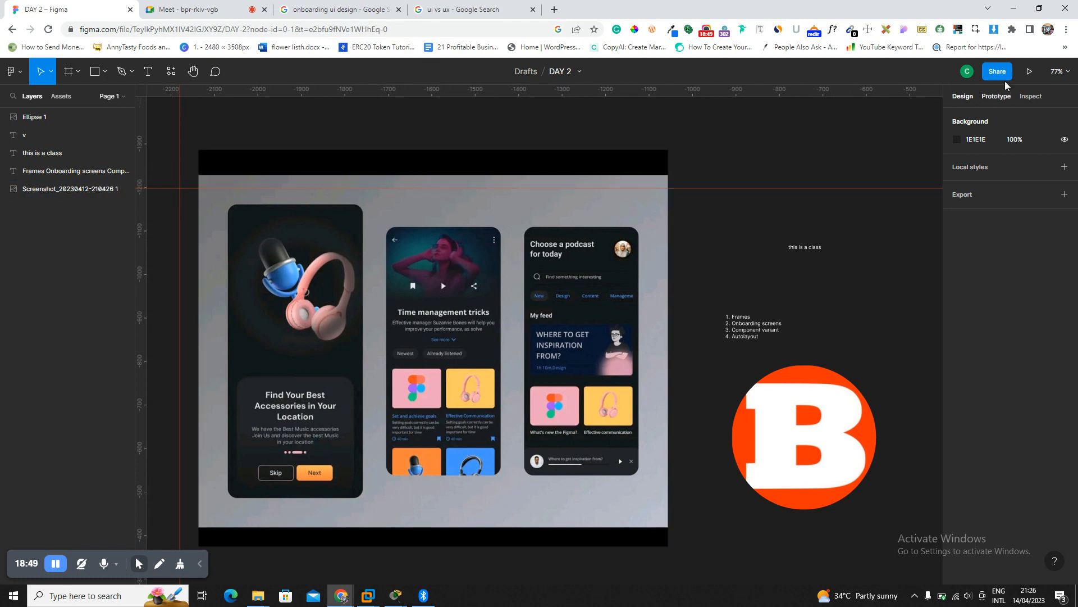
Show the file's sharing options, copy the share link, and close the dialog.
mouse_move(973, 75)
left_click(1000, 72)
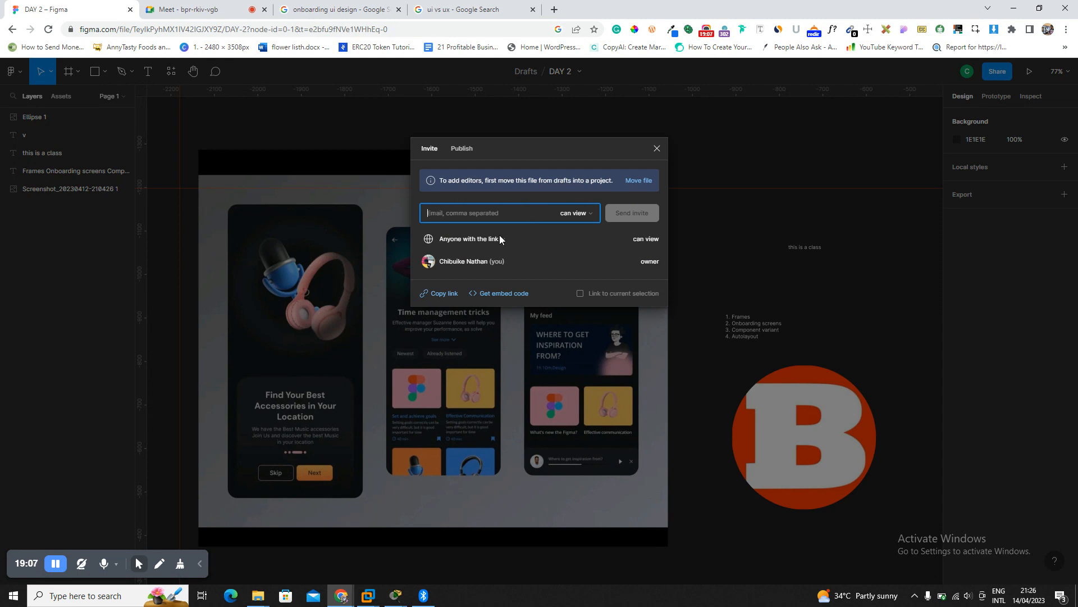
left_click(439, 294)
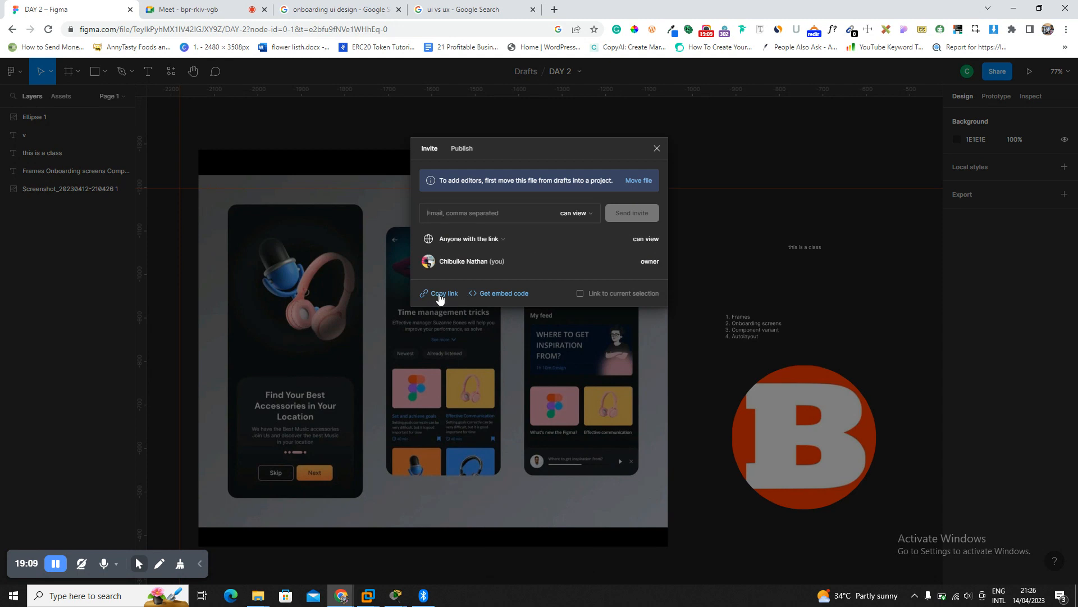
left_click(658, 149)
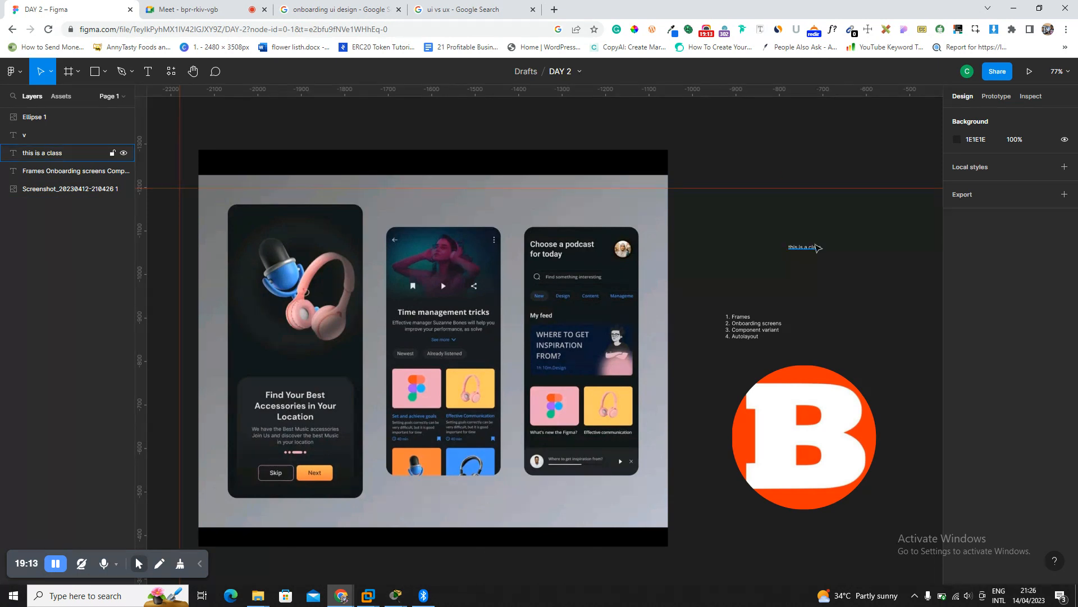
Move the "this is a class" text closer to the topic list, at about X -919, Y -1013.
left_click(810, 249)
left_click_drag(810, 249, 749, 274)
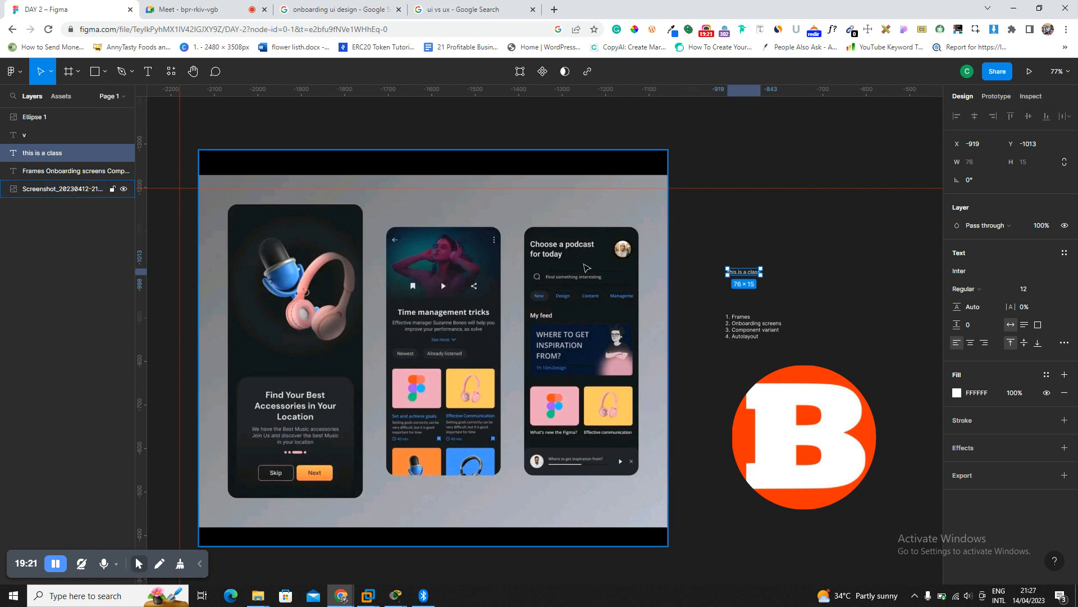
Switch to the Google Images results, search for "onboarding ui design PROTOTYPE", and browse the images.
left_click(313, 9)
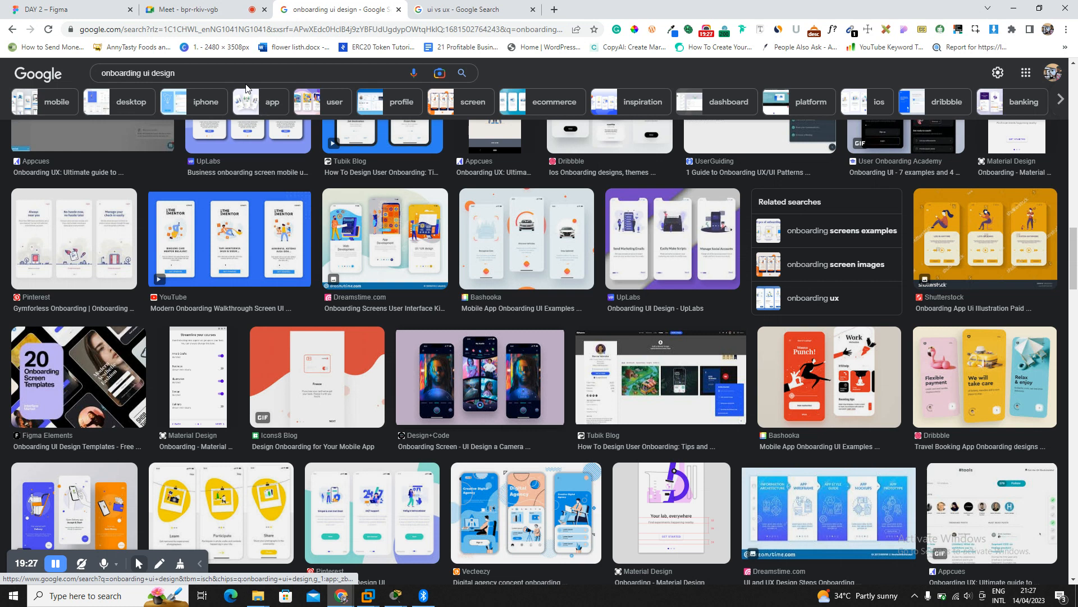
left_click(235, 74)
type("PROTOTYP")
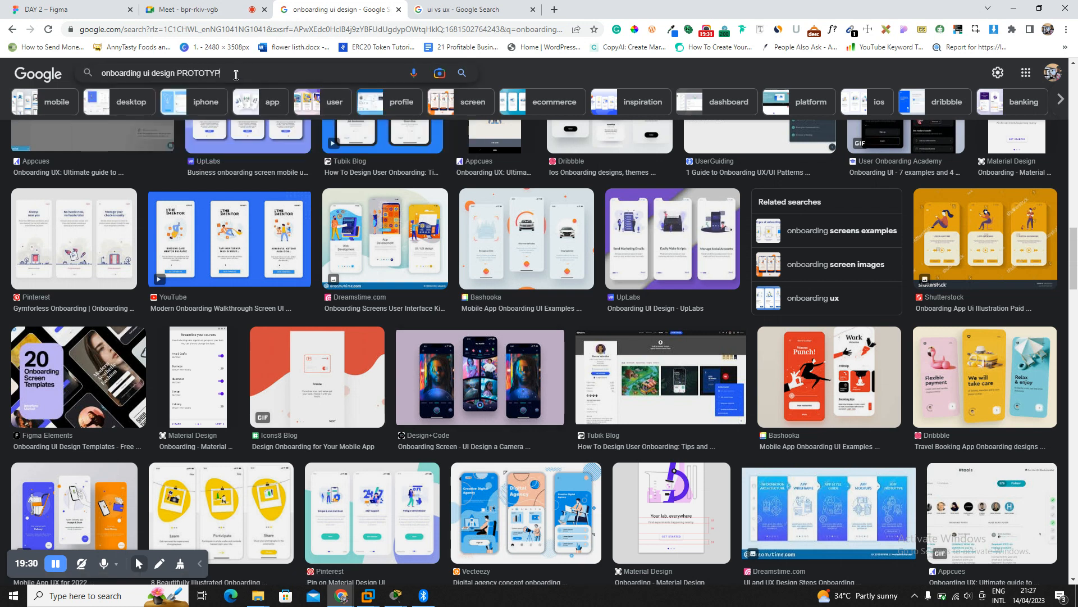
type("E")
key("Return")
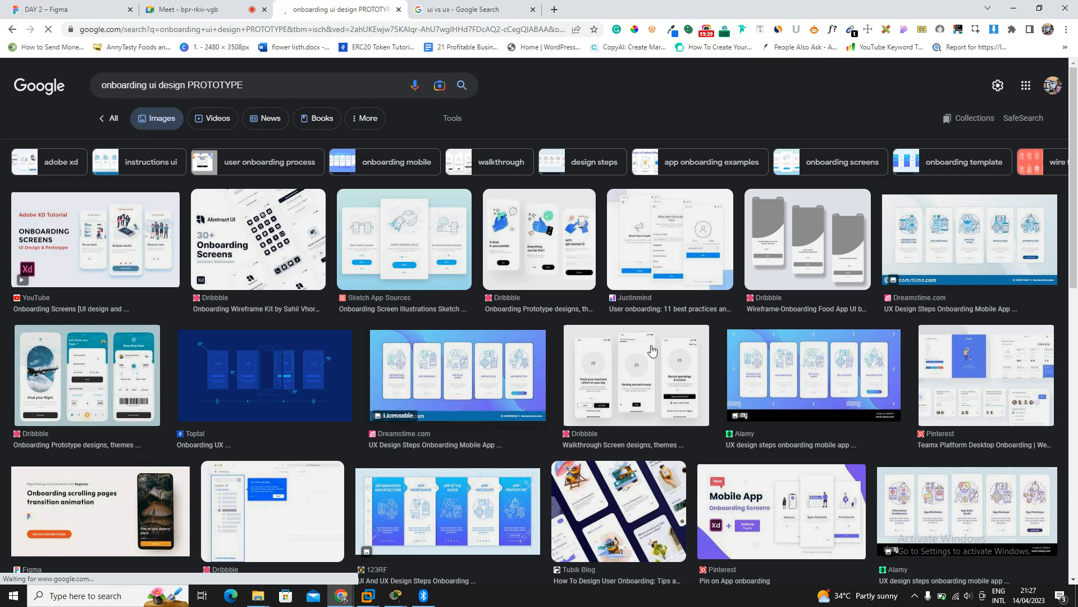
scroll(649, 359, "down", 3)
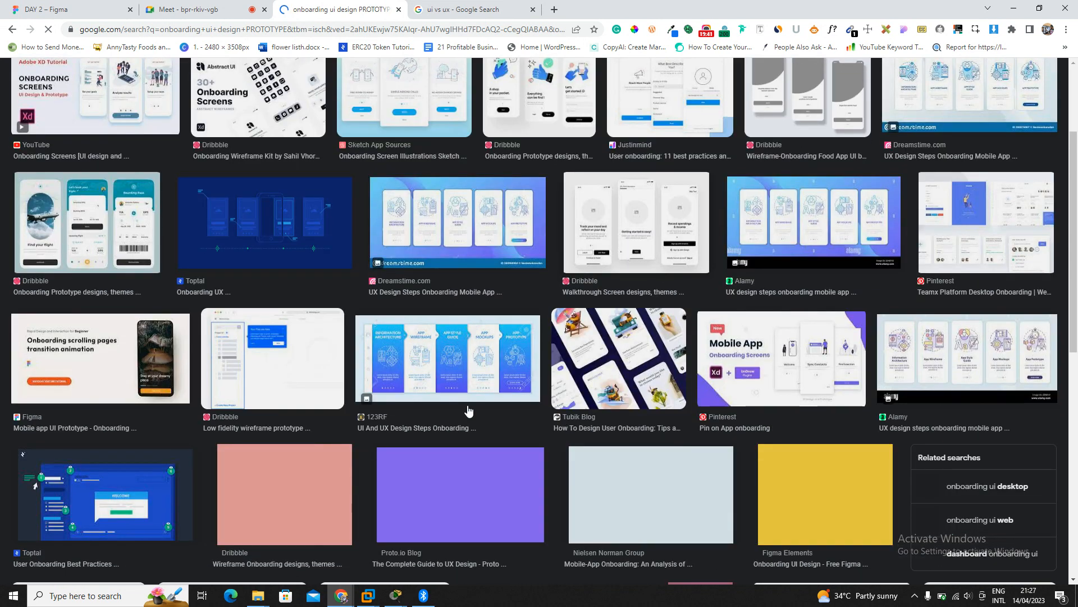
scroll(465, 343, "down", 1)
scroll(306, 368, "up", 4)
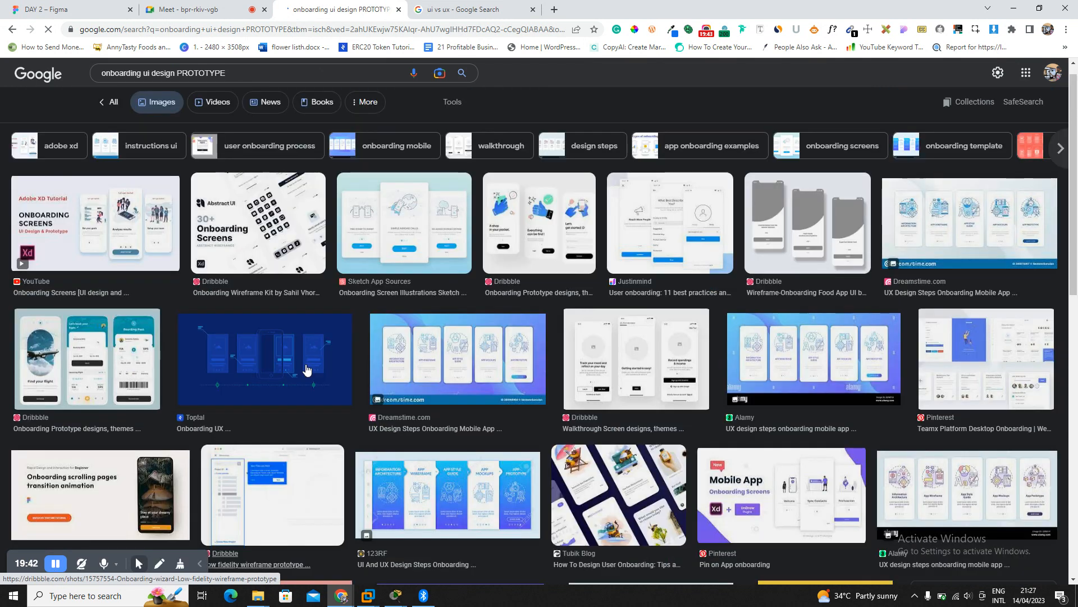
Search Google Images for "UI DESIGN PROTOTYPE", preview the UXPin "What Is a Prototype" image, and browse further examples.
triple_click(167, 81)
type("UI DE")
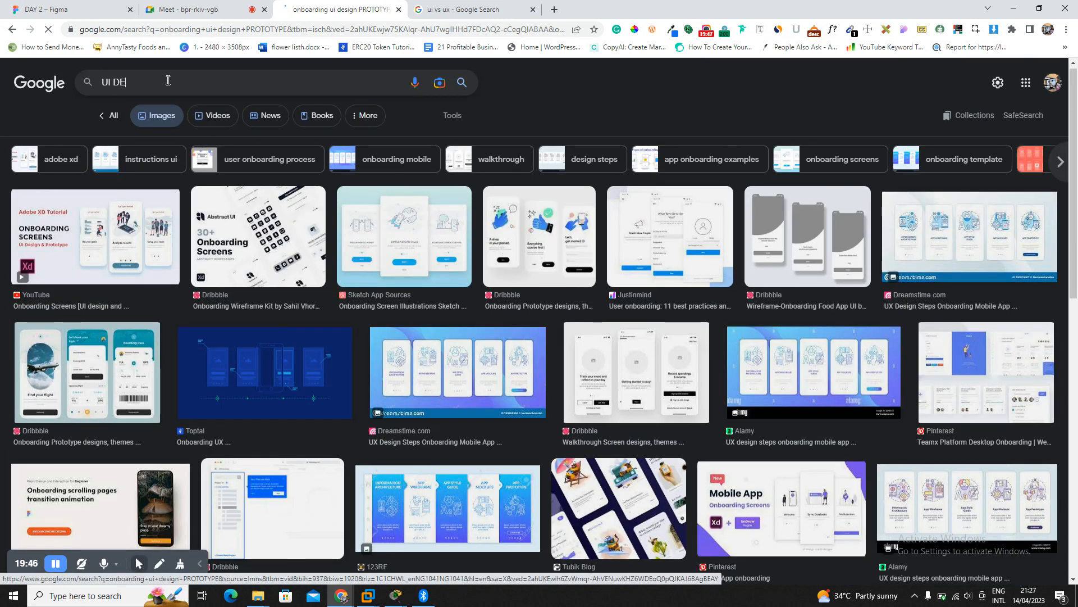
type("SIGN PROTOTYPE")
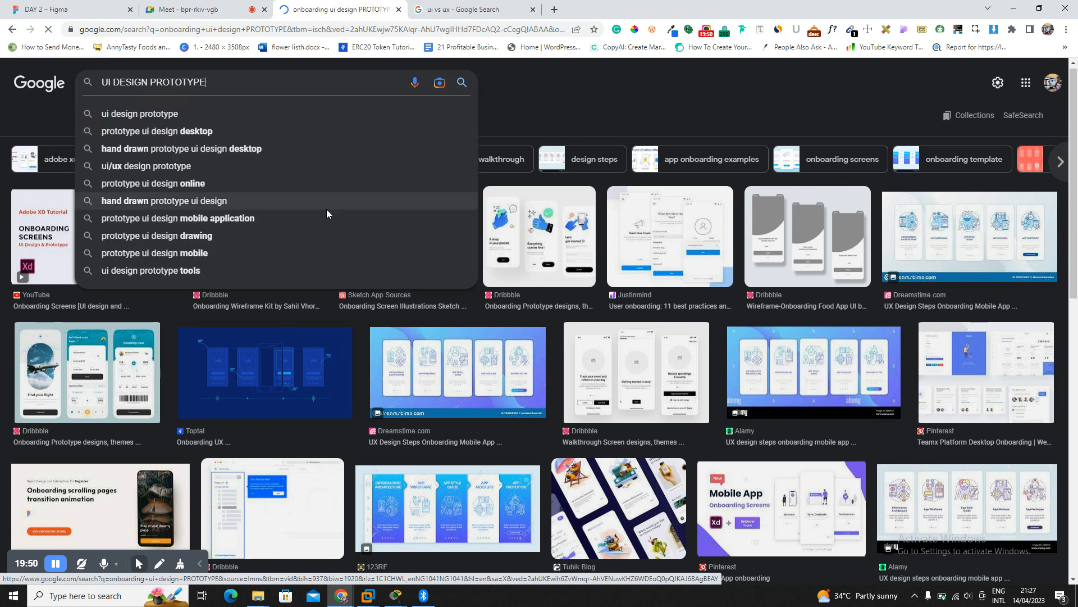
key("Return")
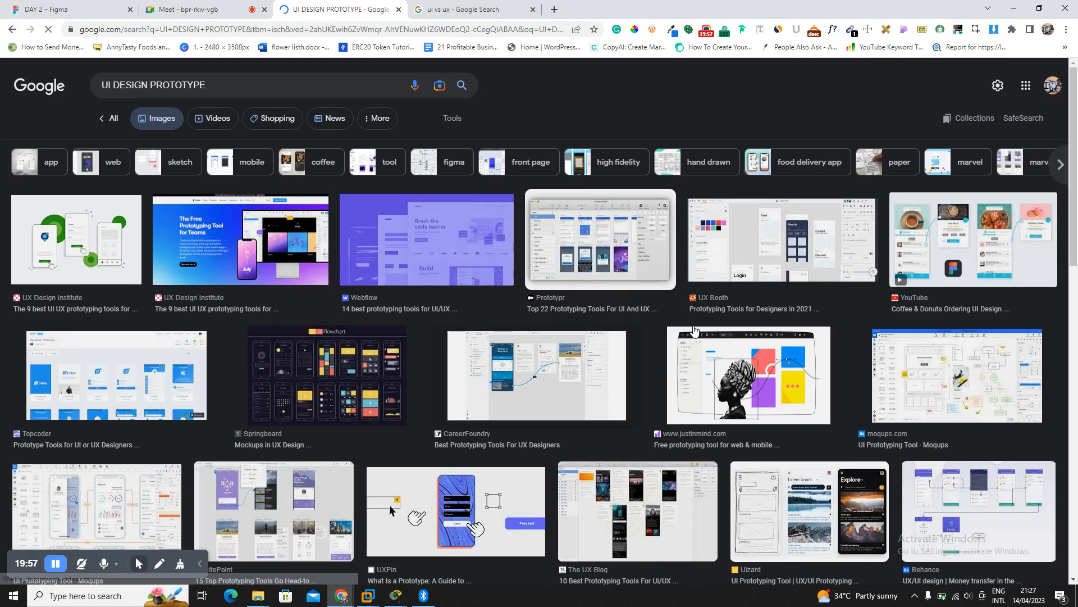
scroll(389, 378, "down", 5)
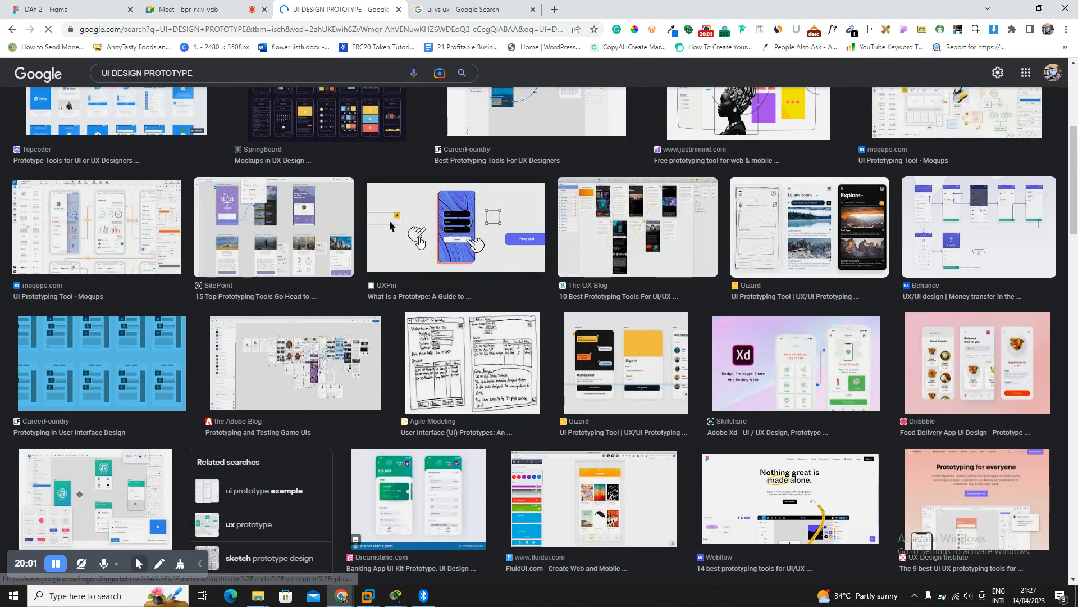
left_click(418, 241)
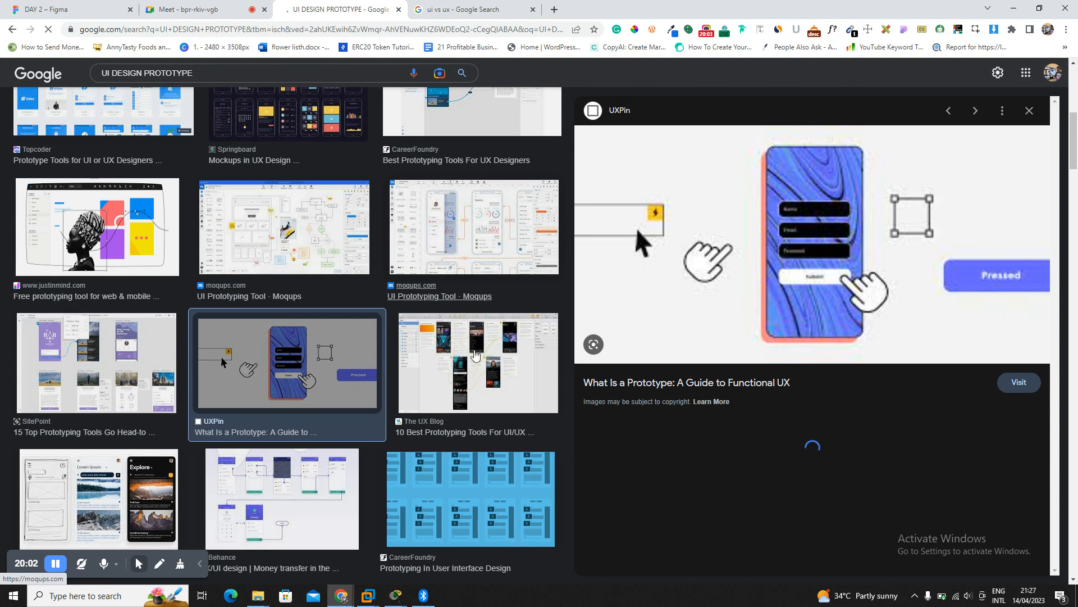
scroll(330, 397, "down", 10)
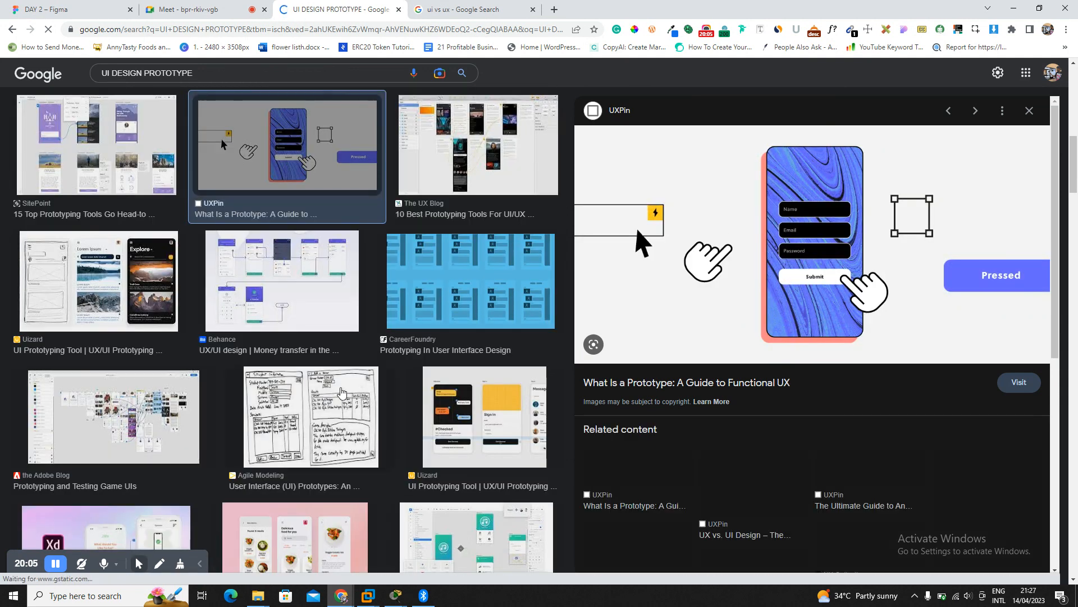
scroll(269, 204, "down", 4)
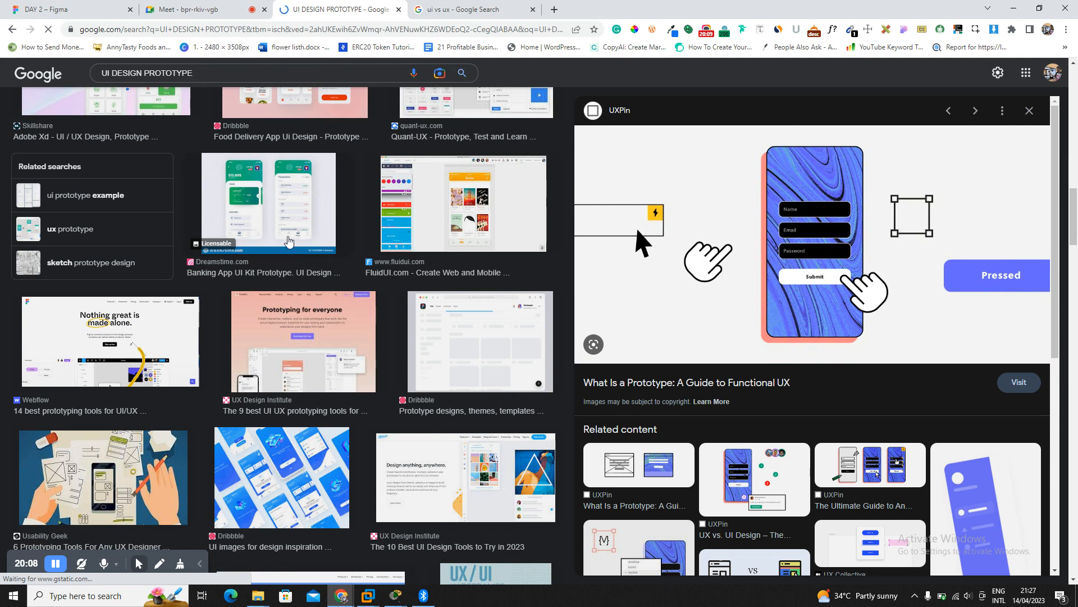
Search Google Images for "UI DESIGN PROTOTYPE GIF" and open one of the animated results in the preview.
left_click(198, 73)
type("GIF")
key("Return")
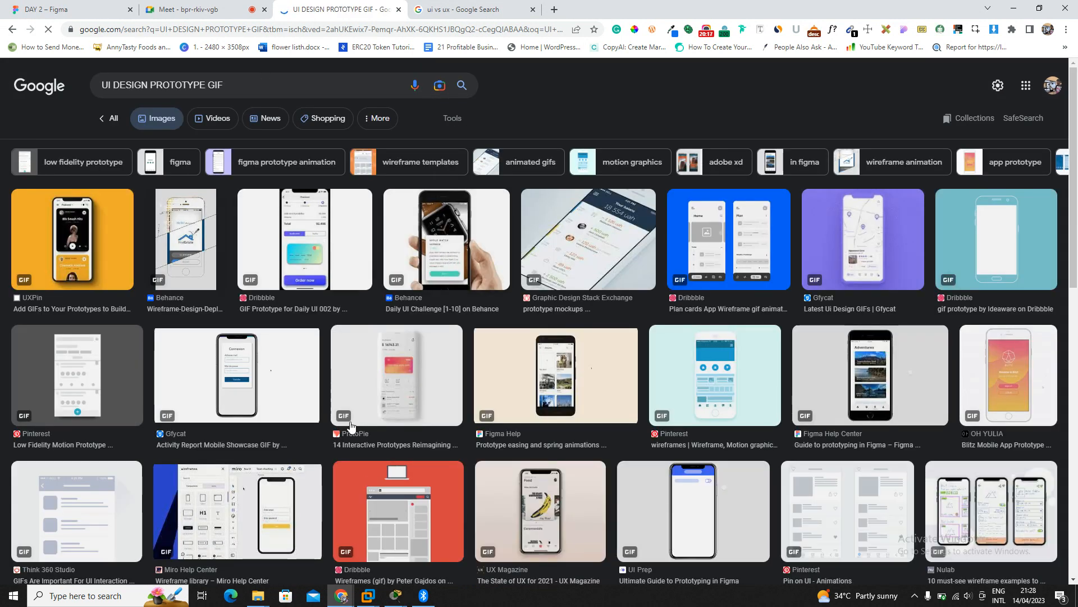
left_click(464, 338)
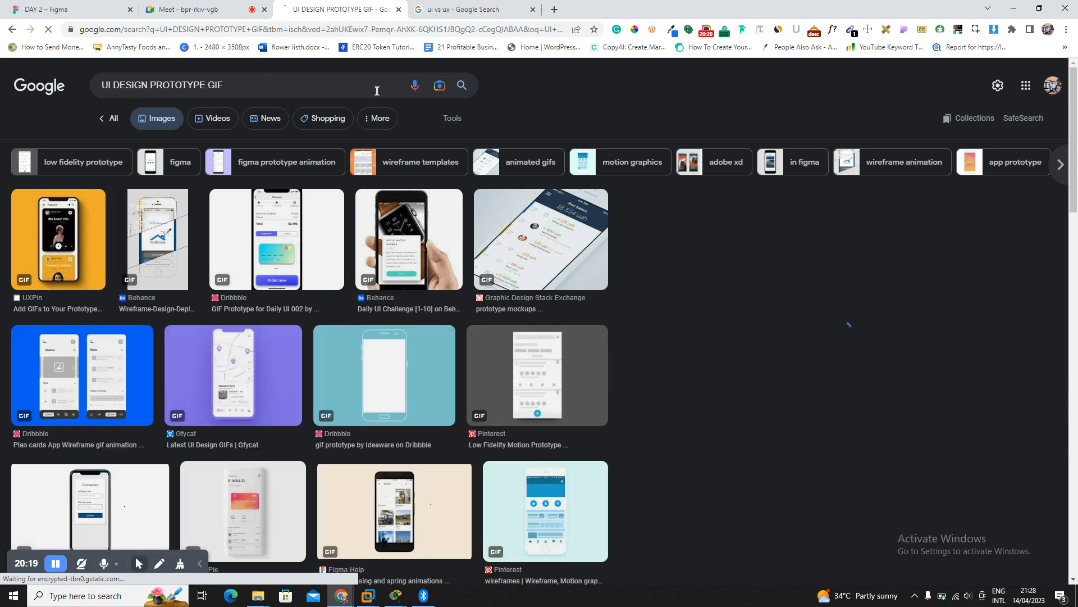
Switch to the Google Meet call, admit the waiting participant, and return to the Google Images results.
left_click(230, 4)
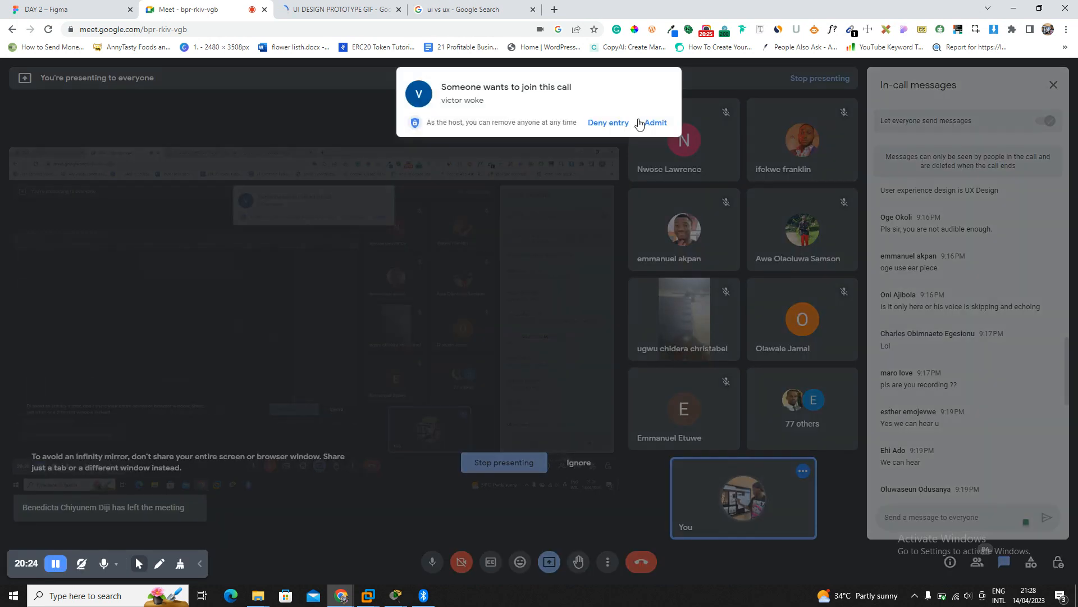
left_click(655, 123)
left_click(374, 6)
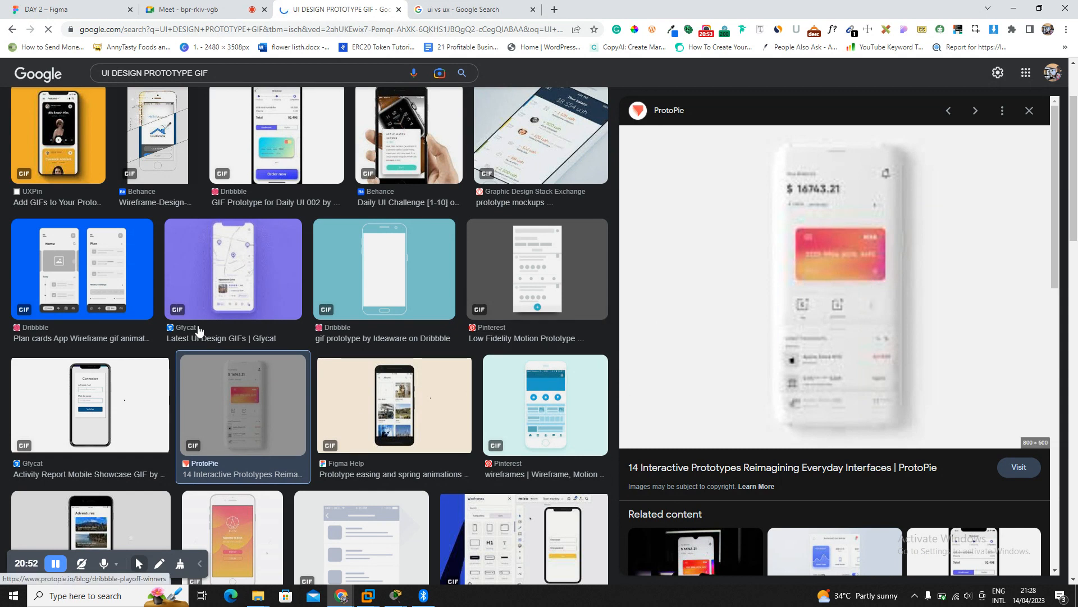
Preview the Gfycat map app, Pinterest wireframes and UI Prep "Ultimate Guide to Prototyping in Figma" animations among the image results.
left_click(247, 281)
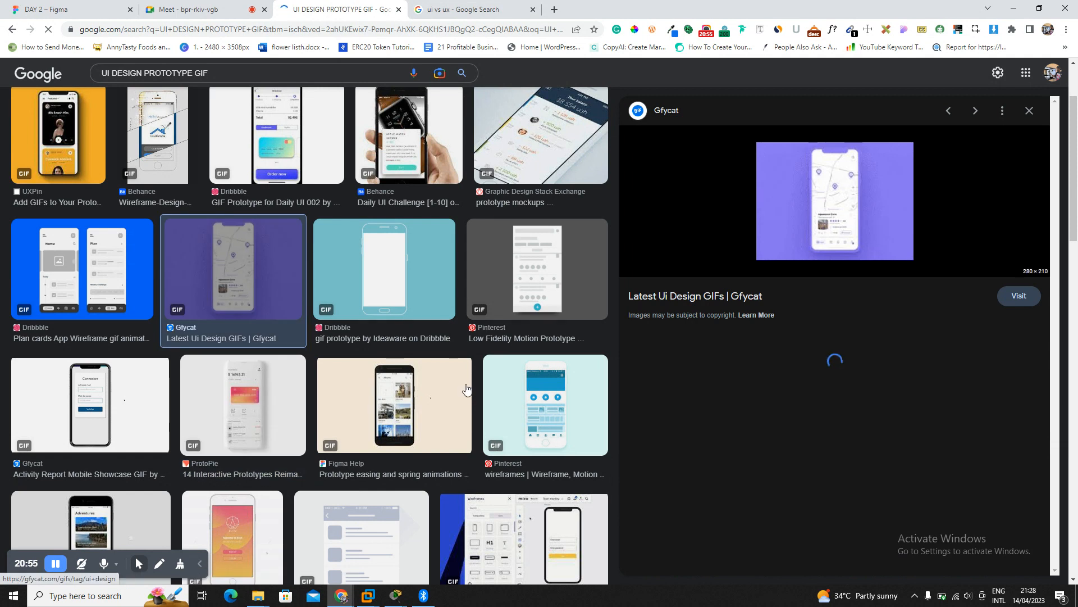
left_click(538, 395)
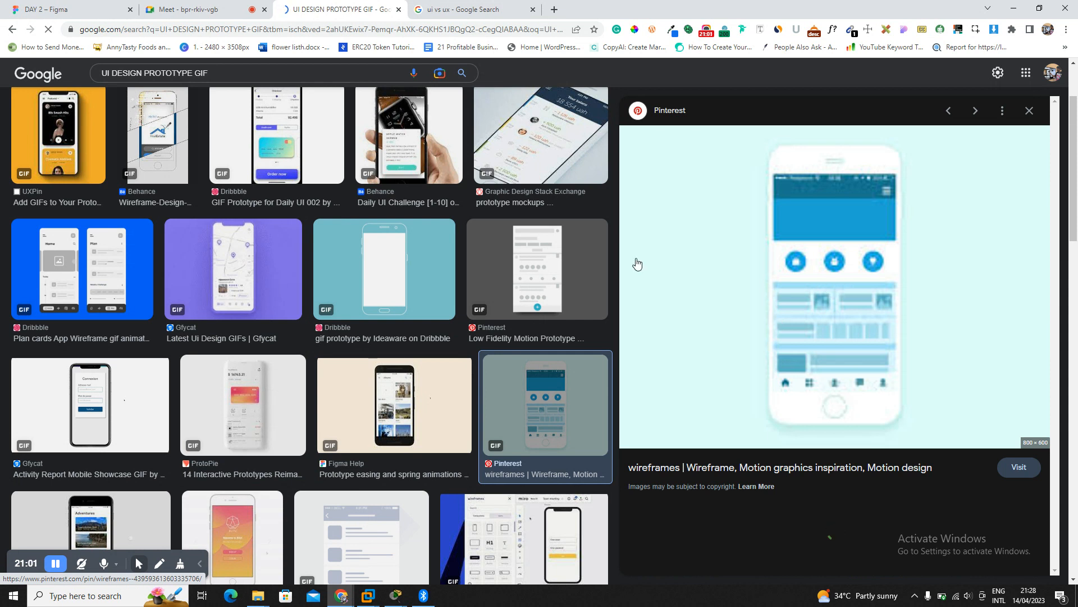
scroll(447, 378, "down", 2)
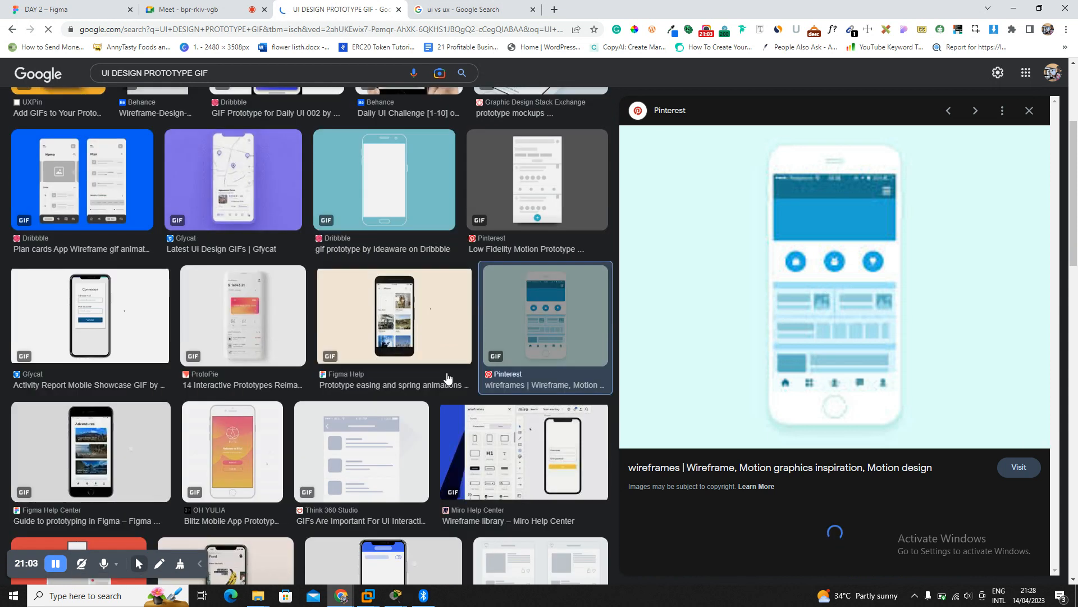
scroll(447, 378, "down", 7)
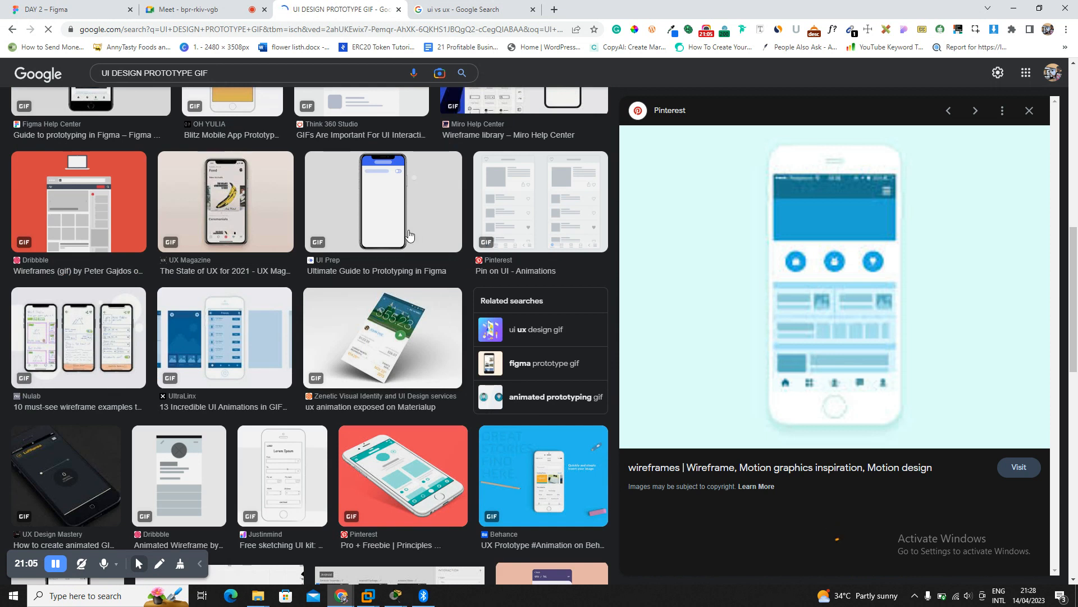
left_click(413, 225)
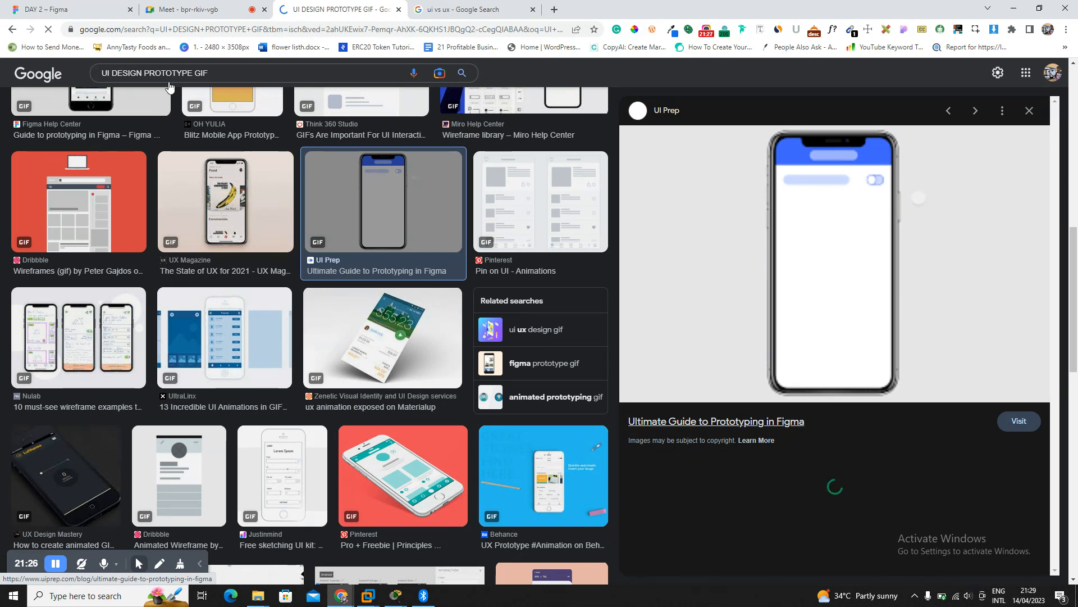
Switch to the Figma DAY 2 file and add a 100 × 100 rectangle above the "this is a class" text, at X -861, Y -1167.
left_click(93, 10)
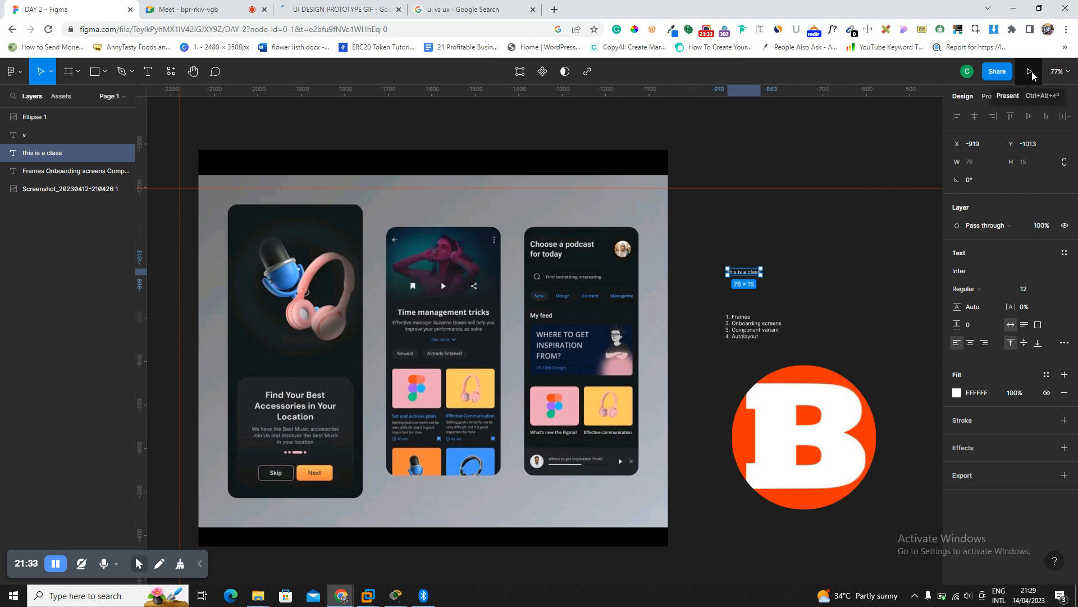
left_click(1067, 72)
left_click(1067, 72)
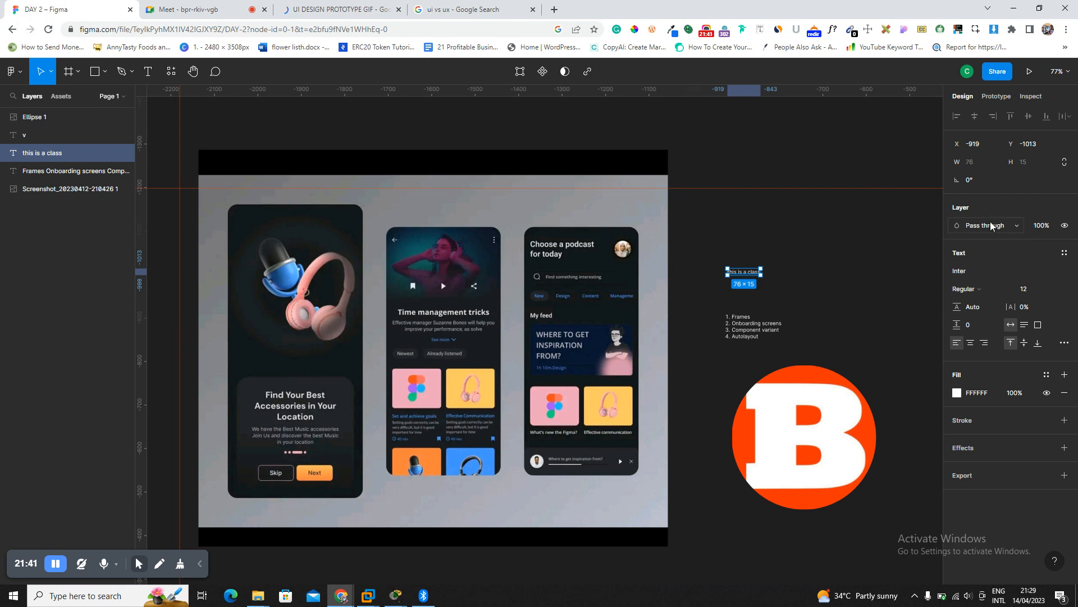
left_click(818, 276)
key("o")
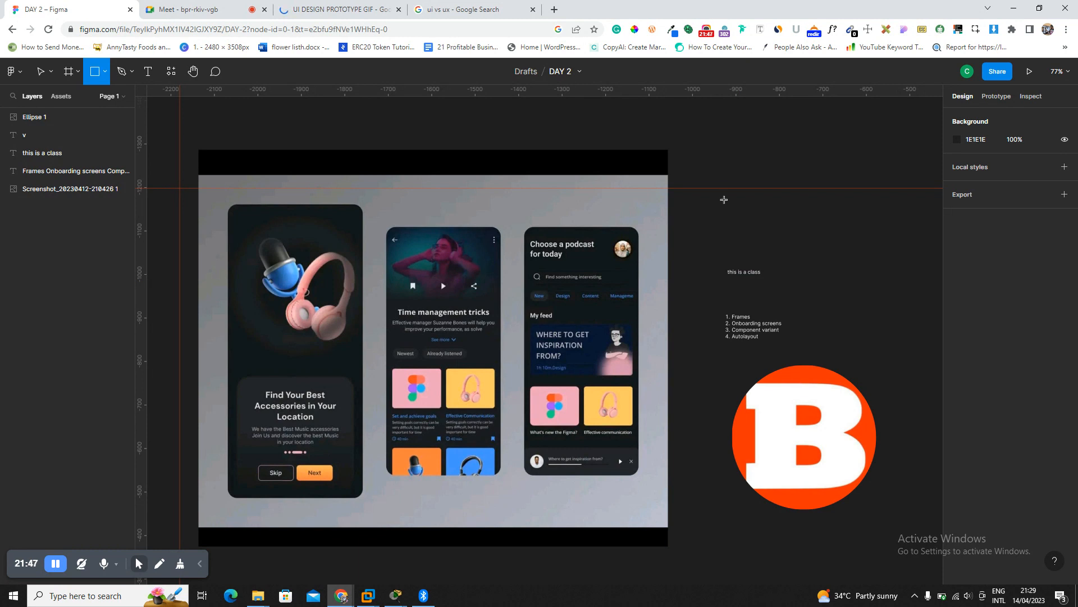
left_click(652, 156)
left_click_drag(674, 171, 777, 226)
key("shift+2")
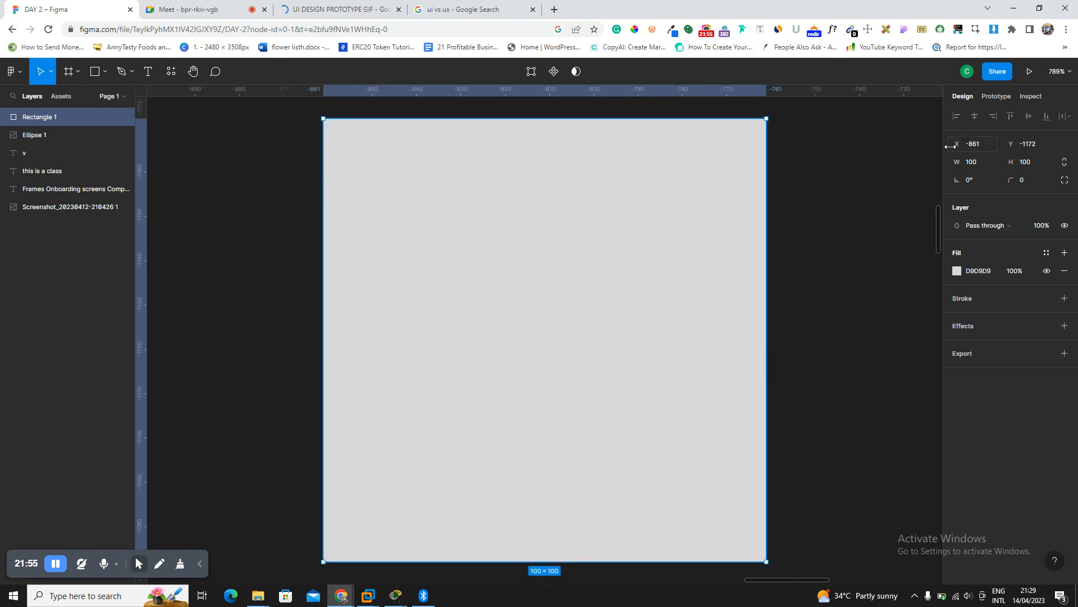
left_click_drag(1010, 145, 1015, 144)
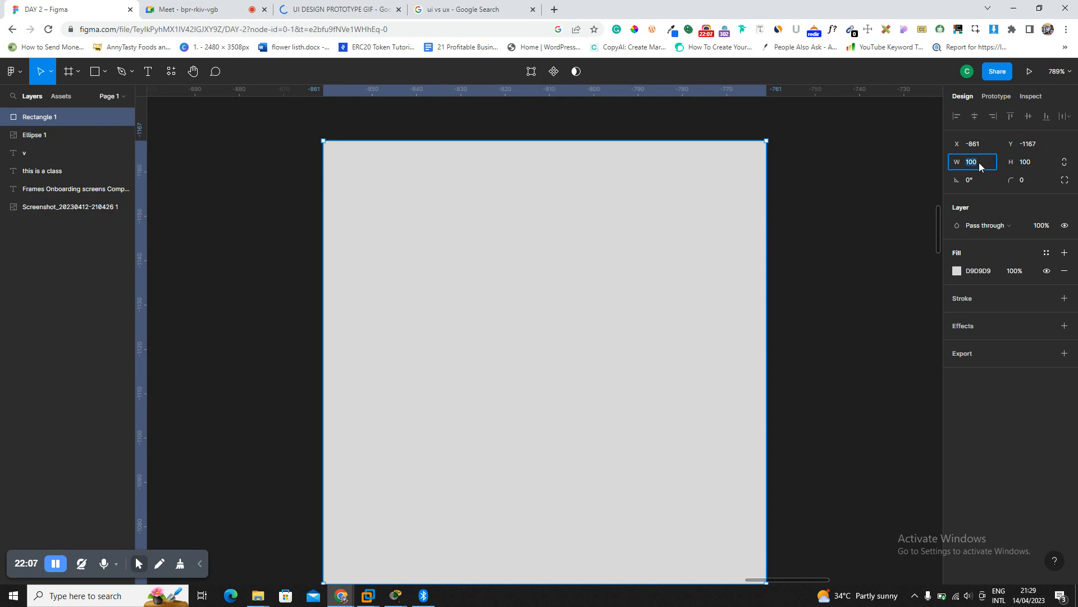
Set the rectangle's width to 50 and height to 30, and move it to about X -845, Y -1156.
type("50")
key("Return")
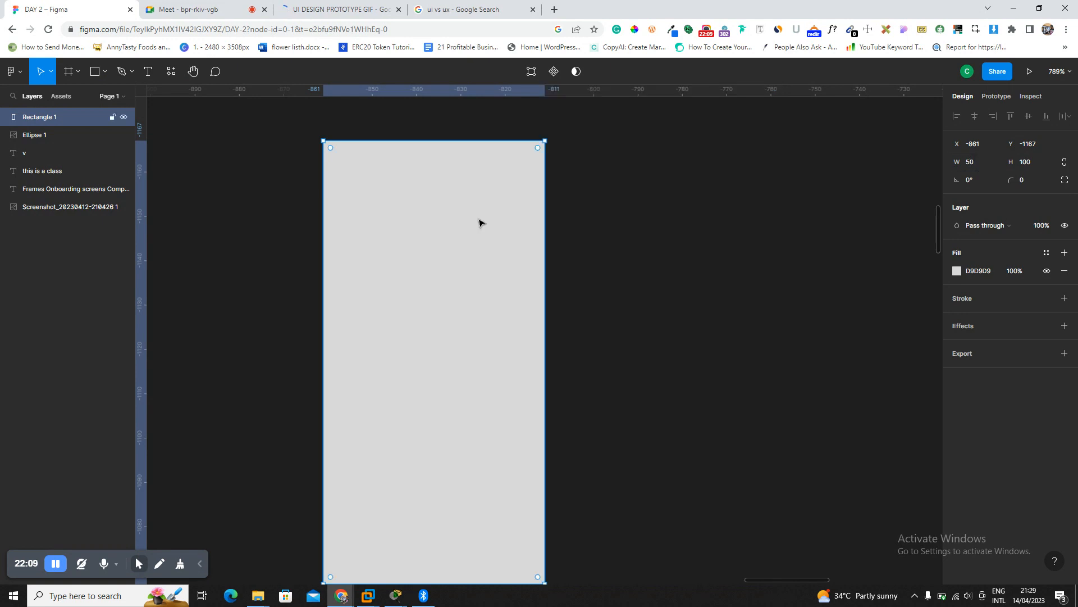
left_click(1039, 163)
type("30")
key("Return")
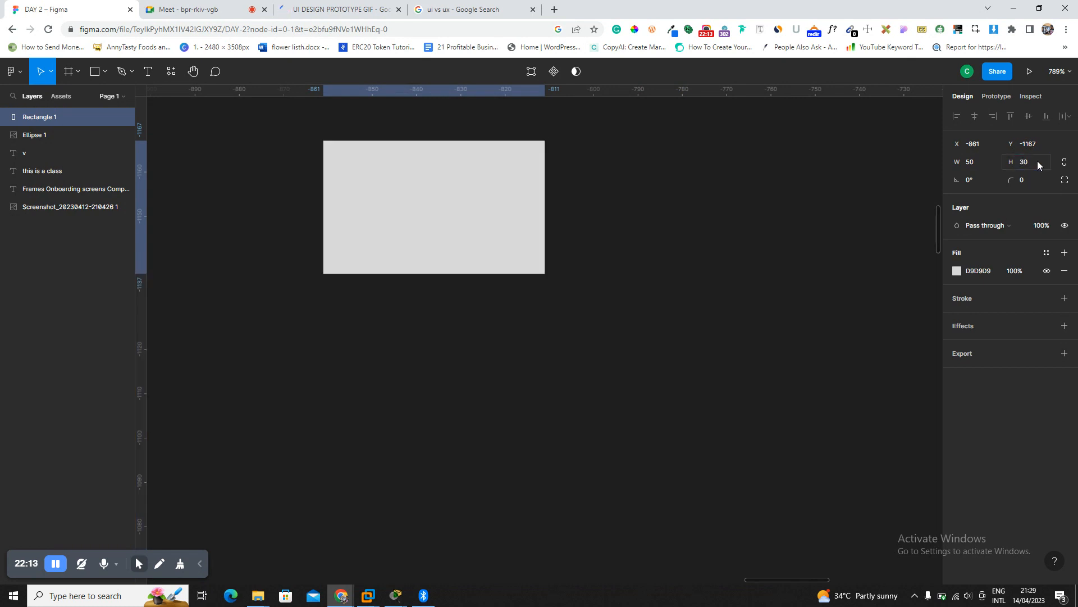
left_click_drag(477, 200, 547, 248)
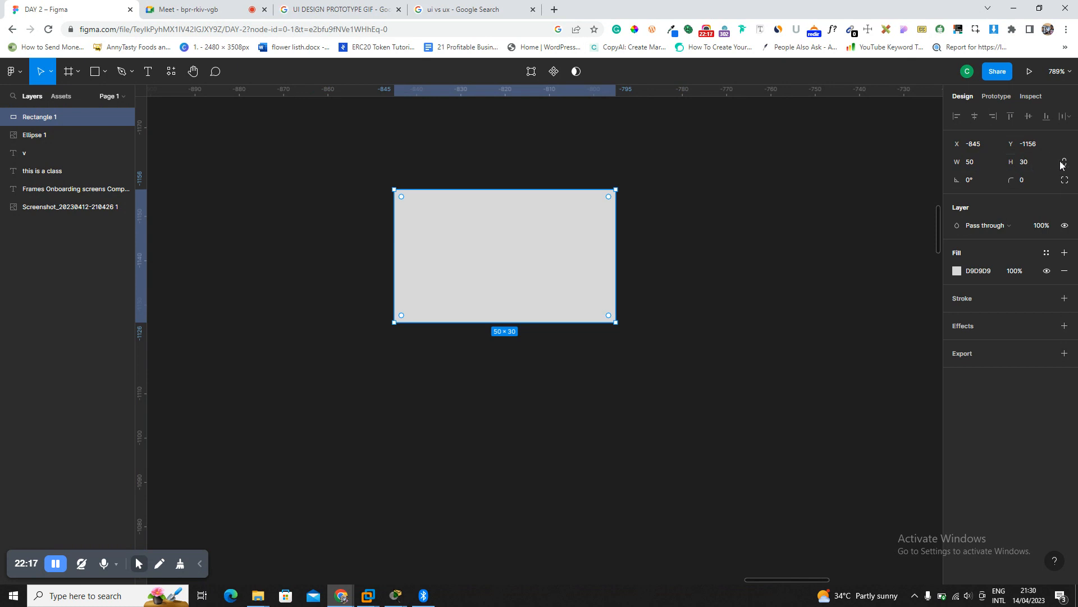
Undo the rectangle's move and its height and width changes.
key("ctrl+z")
key("ctrl+z")
key("ctrl+z")
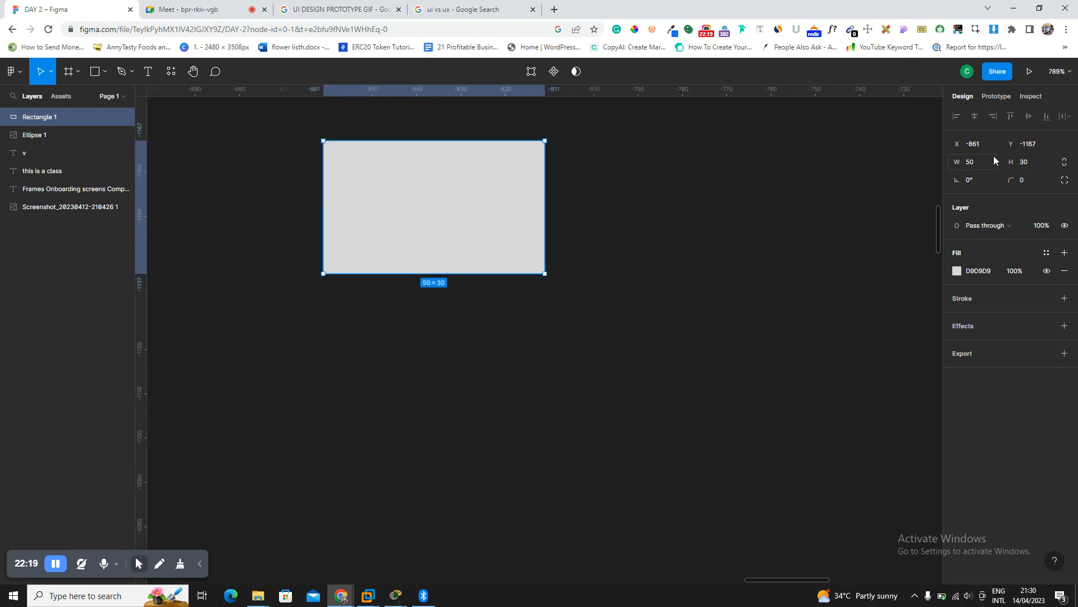
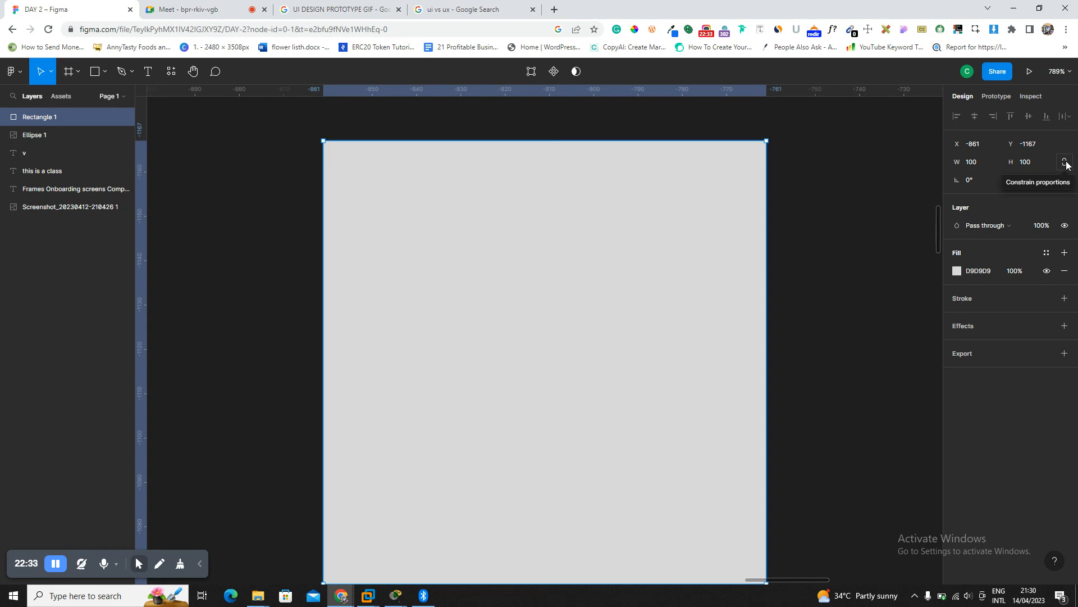
Constrain the rectangle's proportions and set its height to 50.
left_click(1065, 163)
left_click(1066, 164)
left_click(1065, 164)
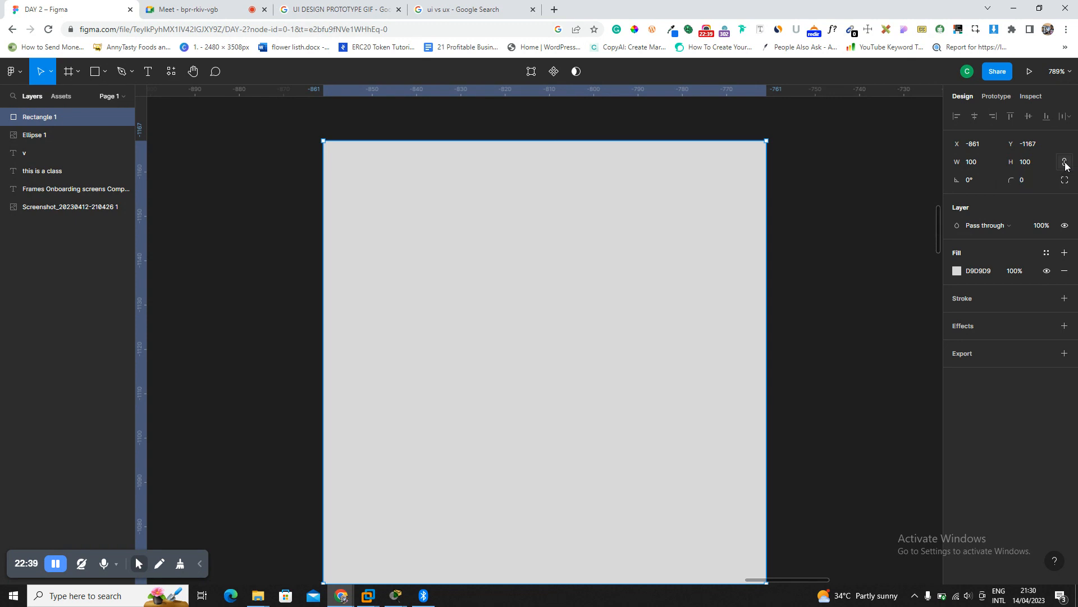
left_click(1037, 167)
key("Return")
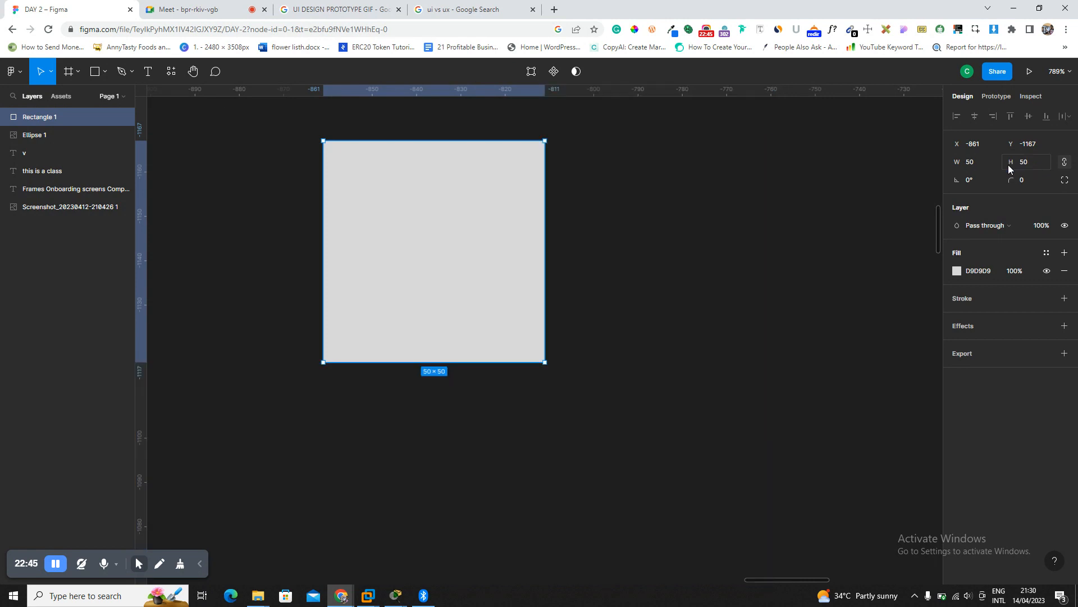
Set the proportionally linked width to 12, step it up to 14, and release the proportion constraint.
left_click(992, 164)
type("12")
key("Return")
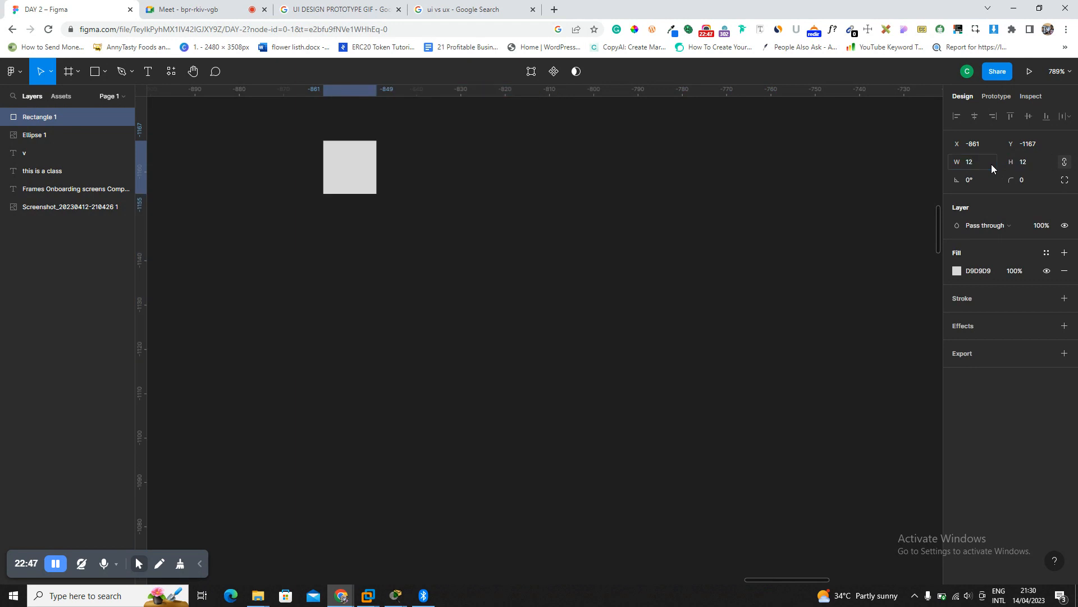
left_click(992, 164)
key("Up")
key("Up")
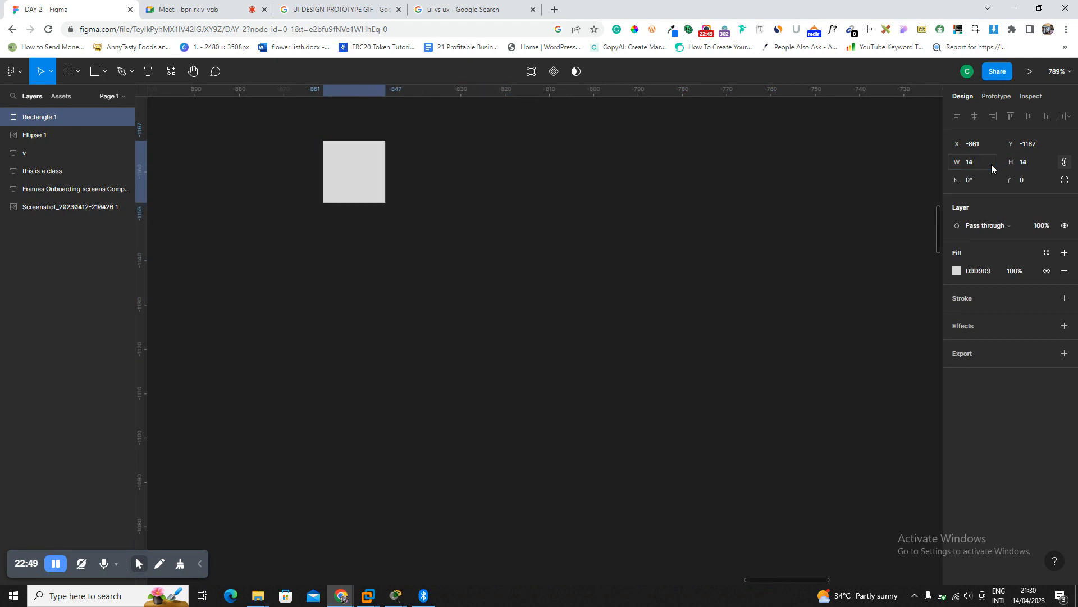
key("Return")
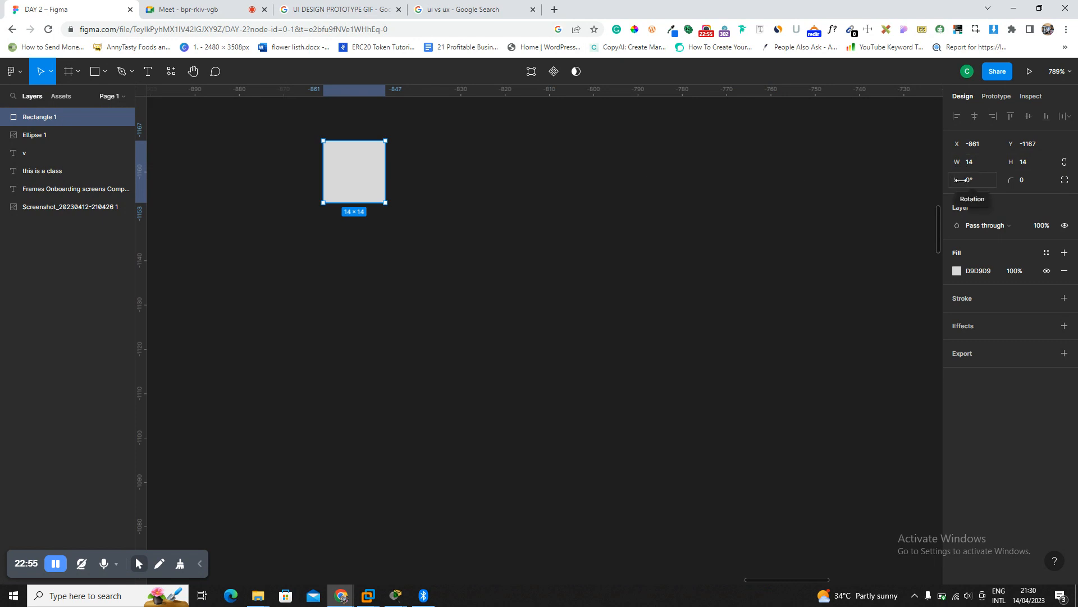
Move the rectangle to about X -842, Y -1167 and set both its width and height to 100.
left_click_drag(361, 180, 448, 253)
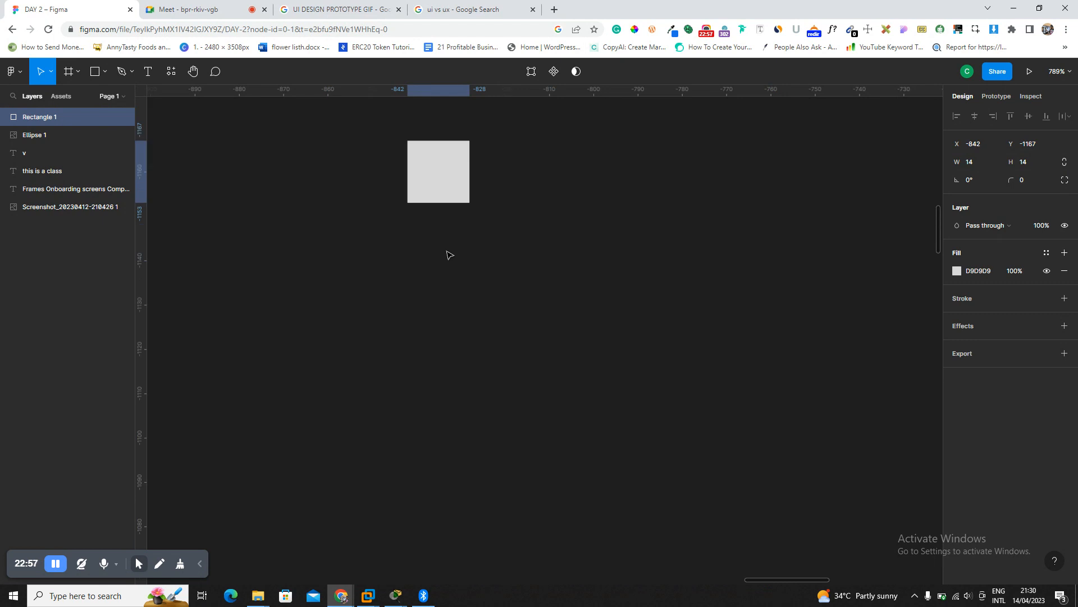
key("shift+2")
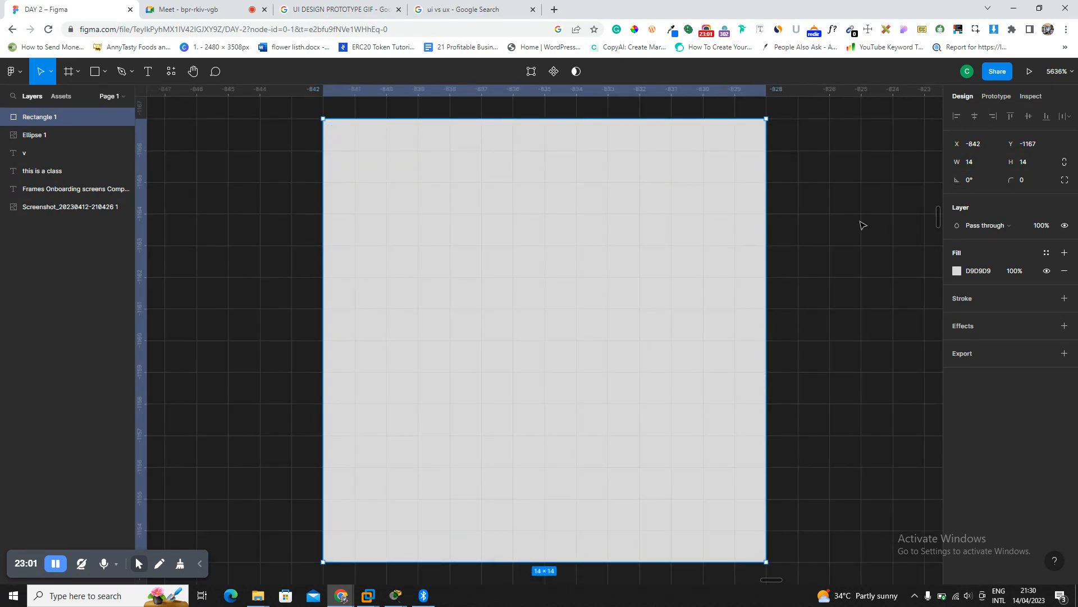
left_click(987, 162)
type("100")
key("Return")
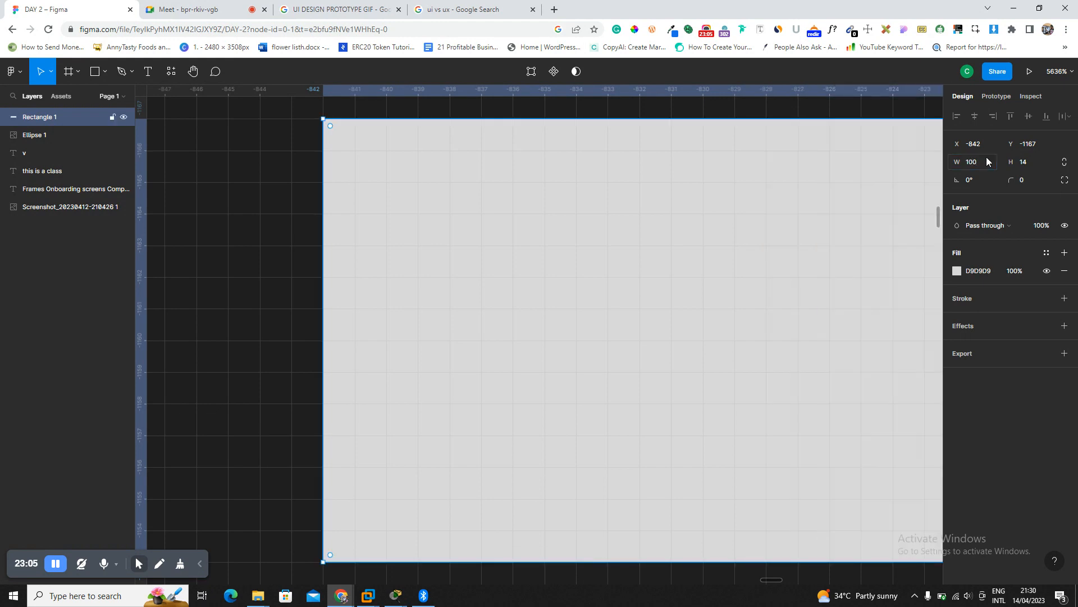
left_click(1037, 164)
type("100")
key("Return")
key("shift+2")
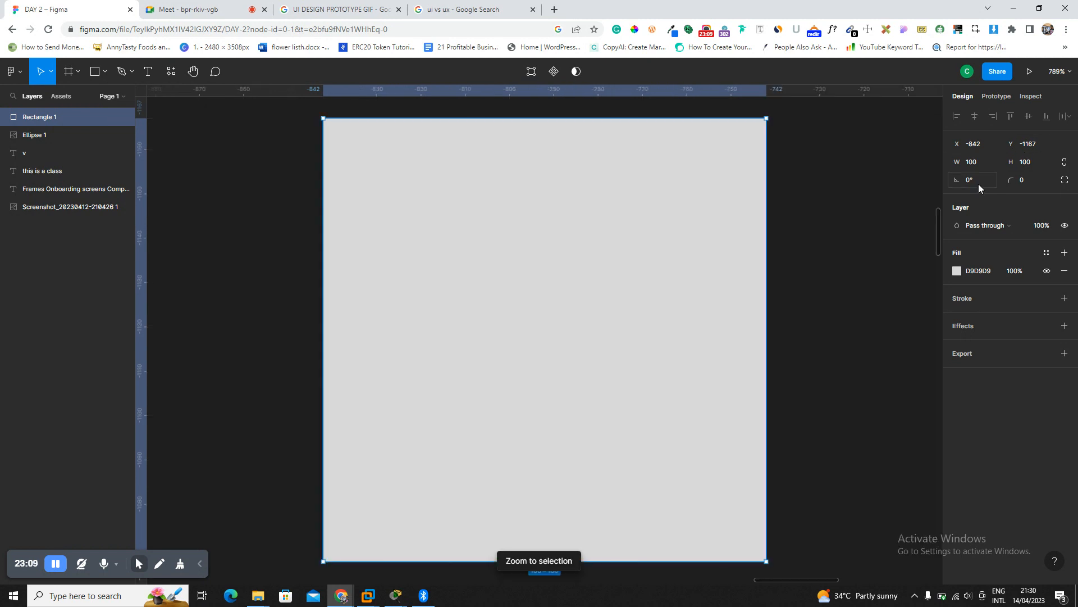
Try the rectangle at a 45° rotation and finish with its rotation set to 90°.
left_click_drag(957, 180, 959, 181)
left_click_drag(545, 322, 967, 183)
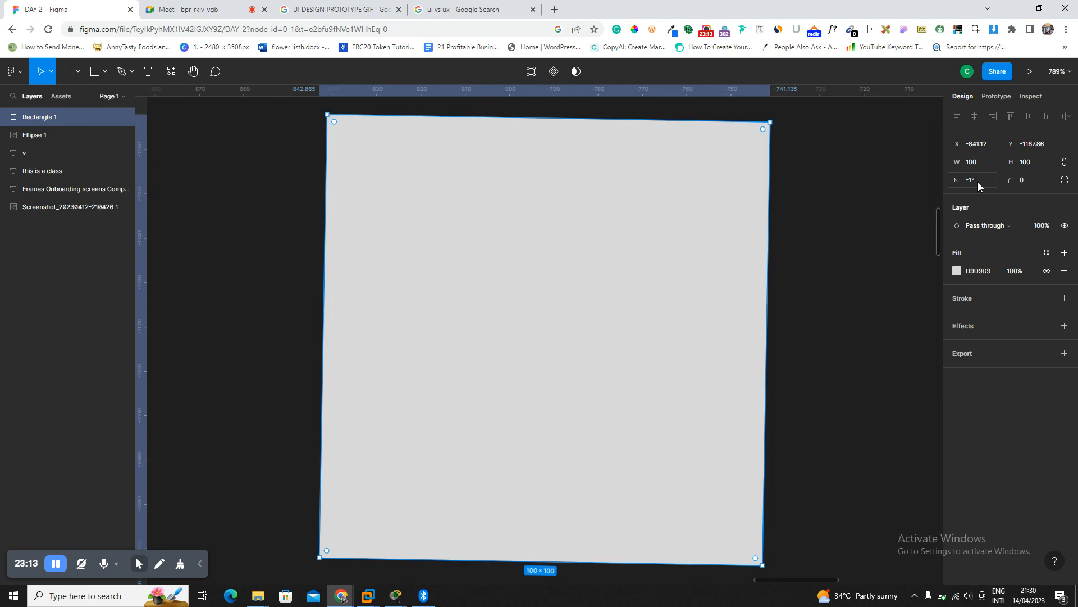
type("45")
key("Return")
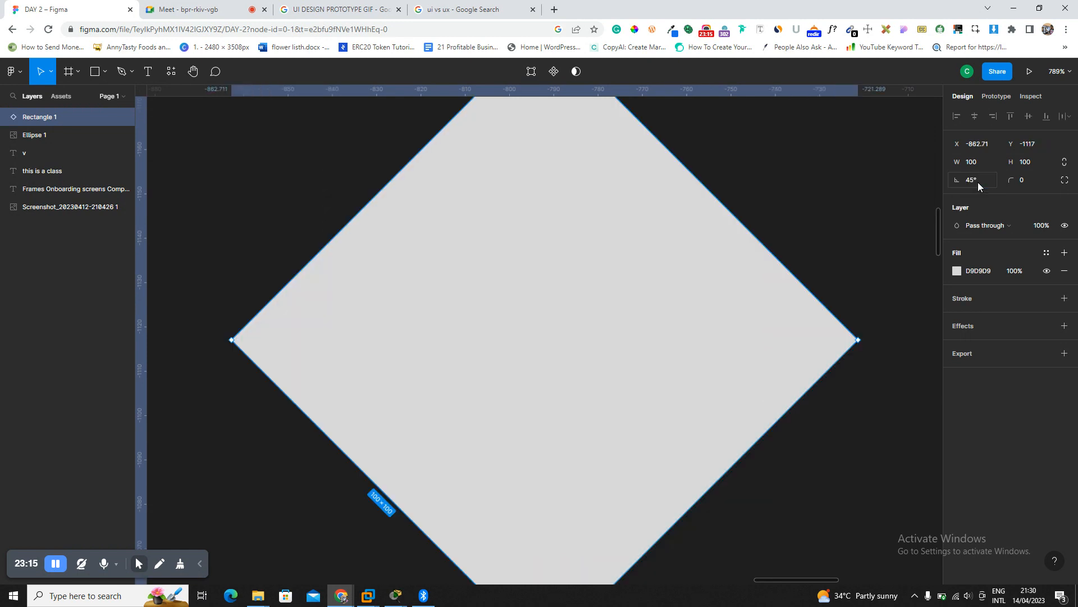
key("Return")
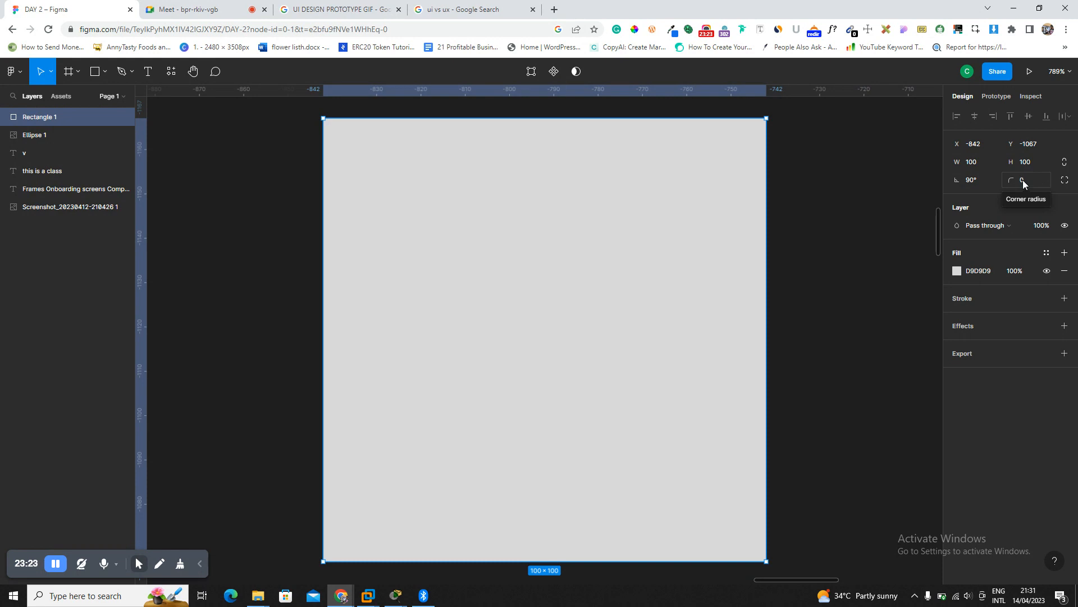
Examine the rounded corners of the screens in the reference screenshot up close, and return to the selected rectangle.
left_click(837, 223)
key("shift+1")
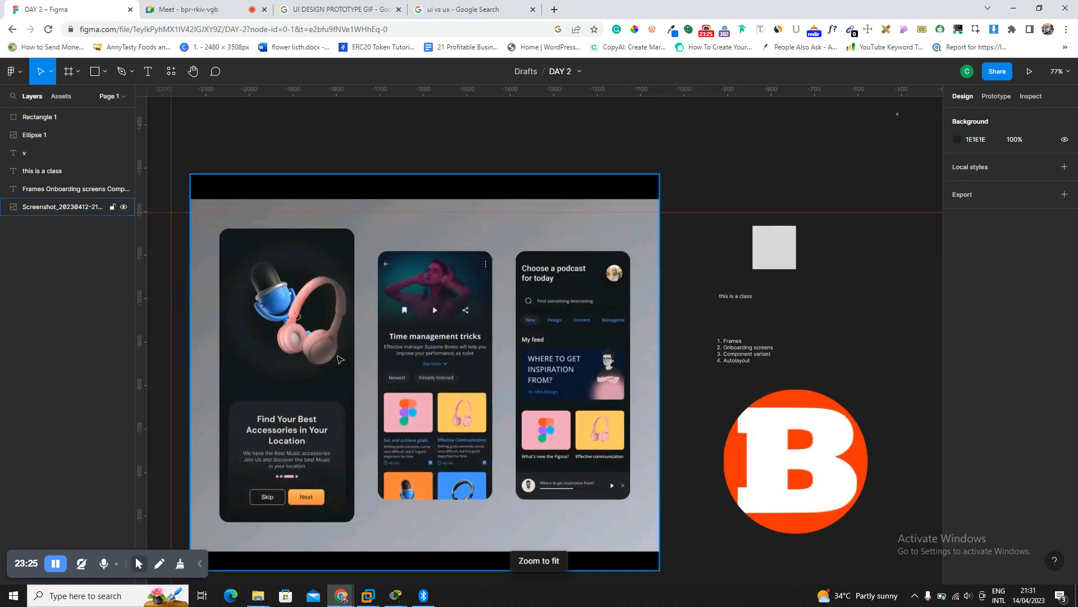
scroll(354, 221, "up", 10)
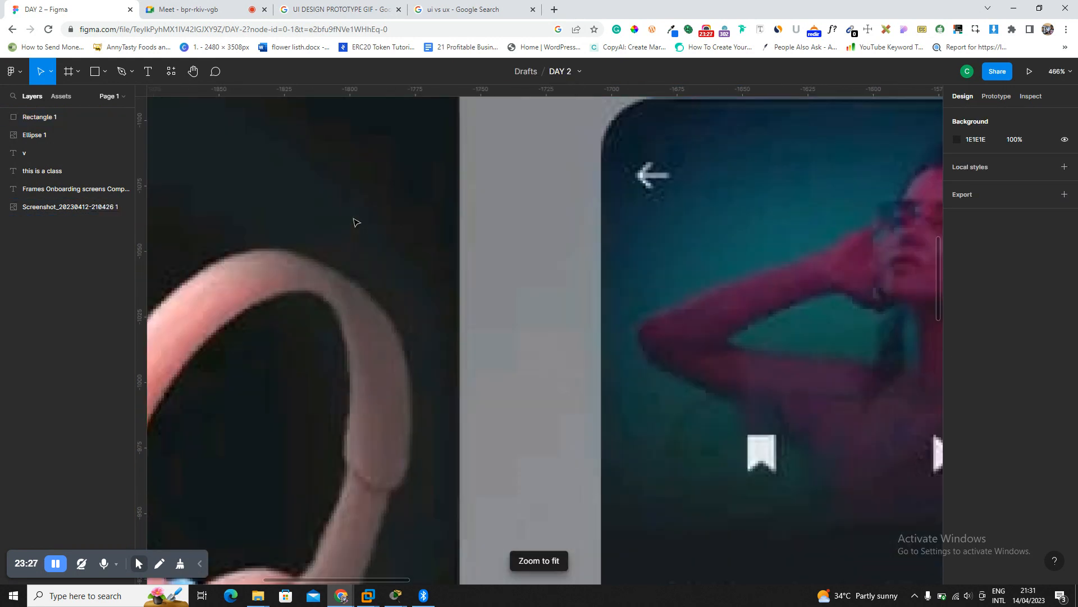
right_click(355, 221)
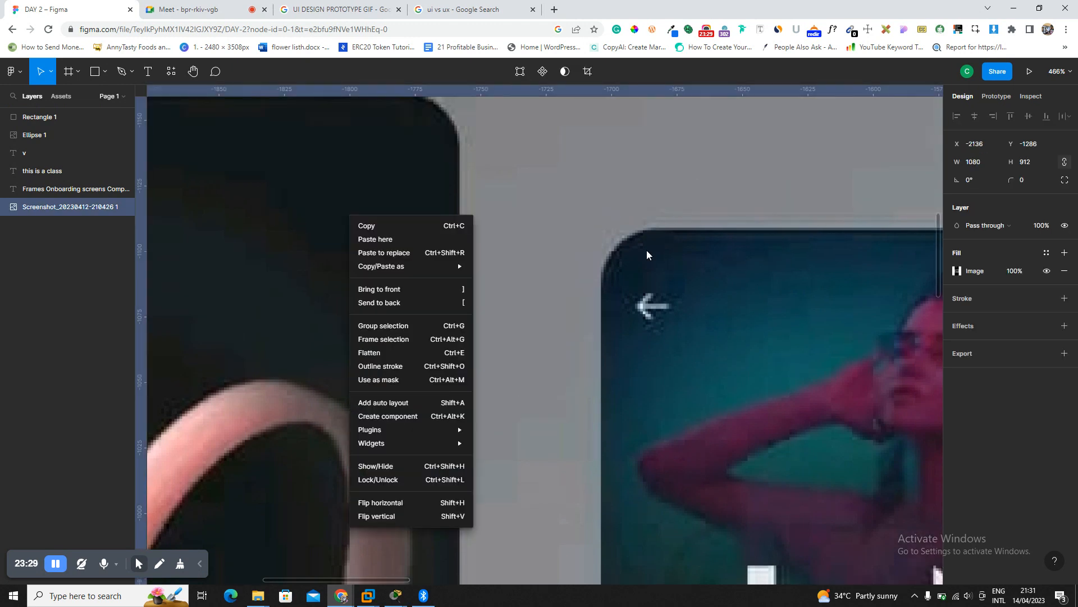
left_click(583, 256)
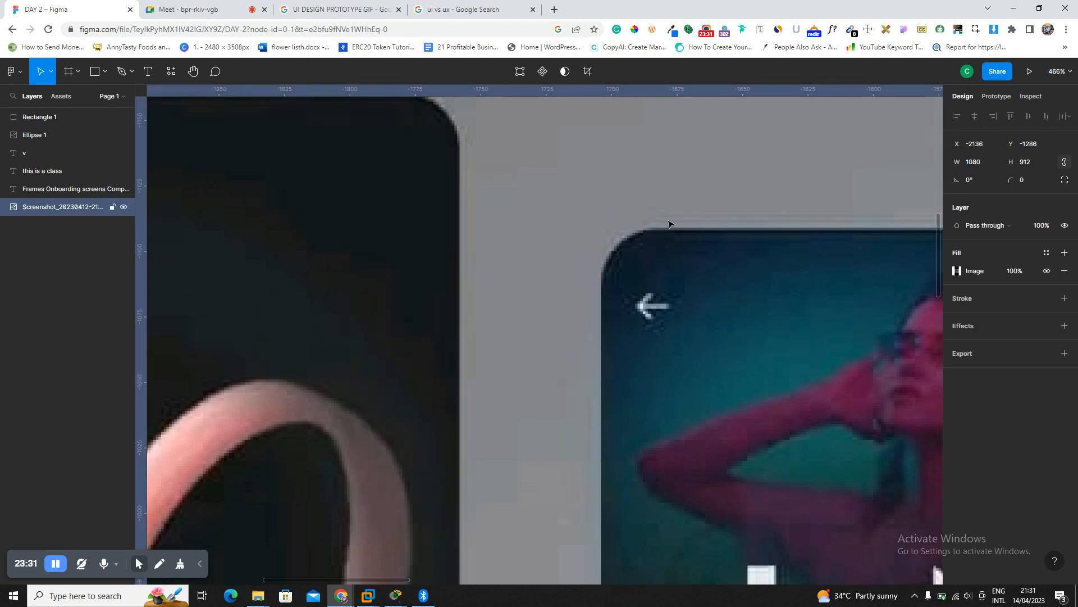
scroll(468, 201, "up", 2)
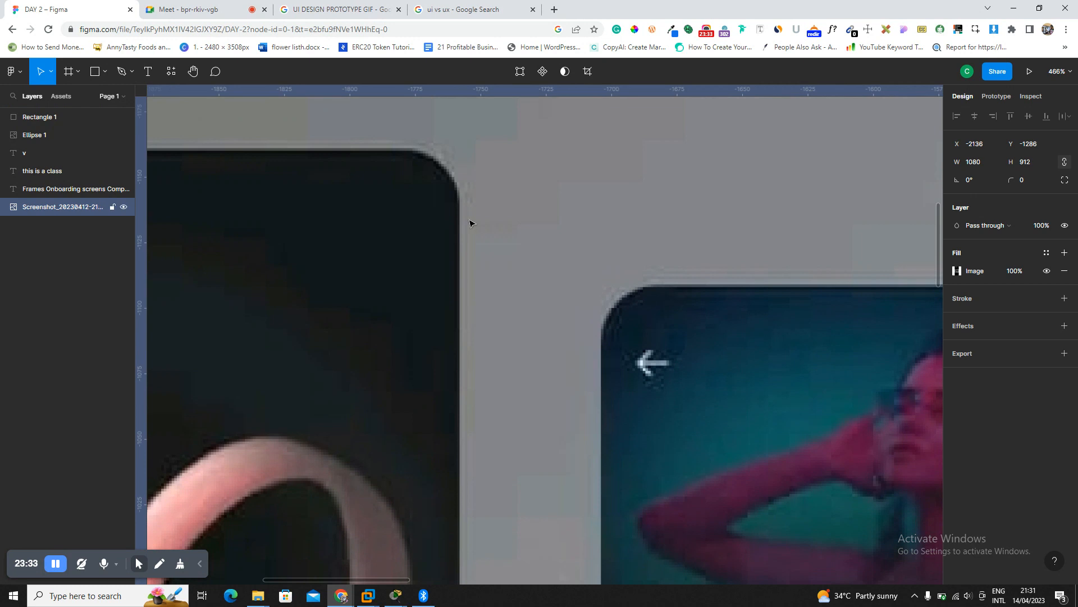
key("shift+1")
left_click(754, 229)
key("shift+2")
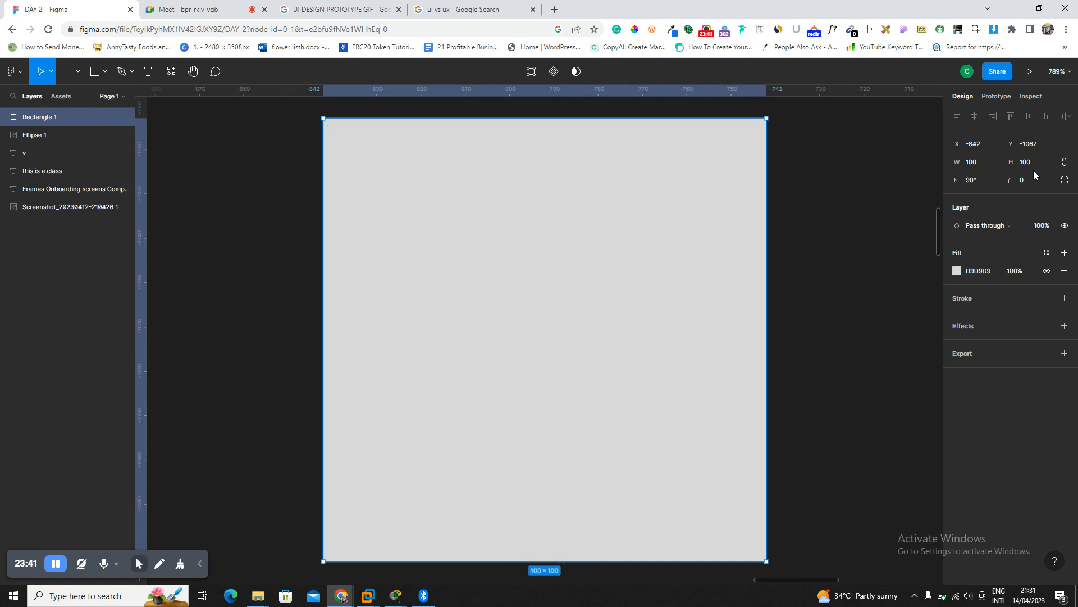
Set the rectangle's corner radius to 24 and compare it with the reference screens.
left_click_drag(1017, 179, 1069, 177)
left_click_drag(616, 317, 913, 348)
key("Escape")
left_click(1030, 181)
type("24")
key("Return")
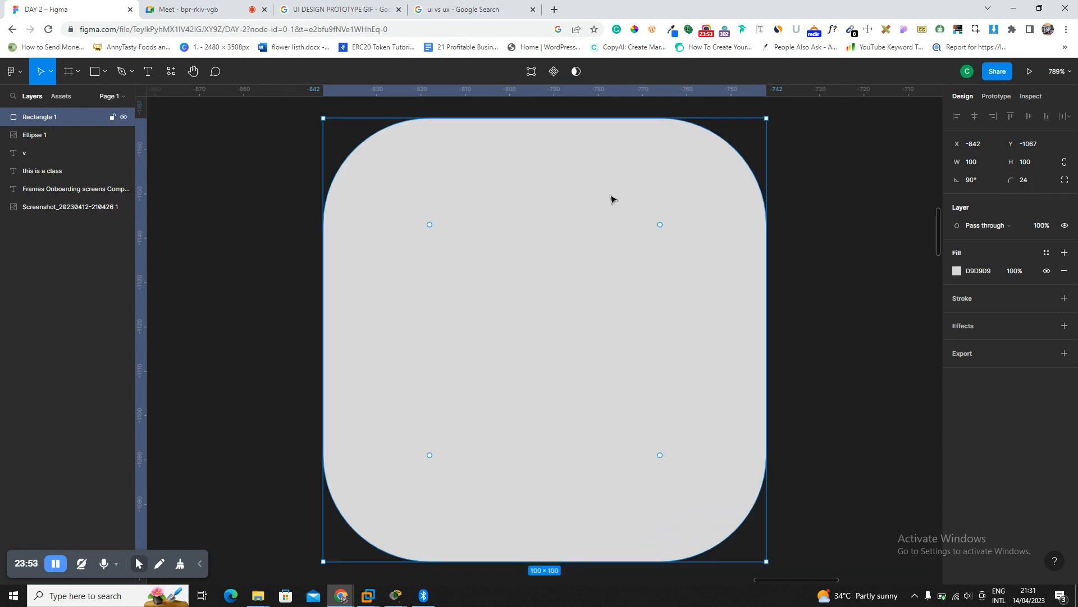
key("shift+1")
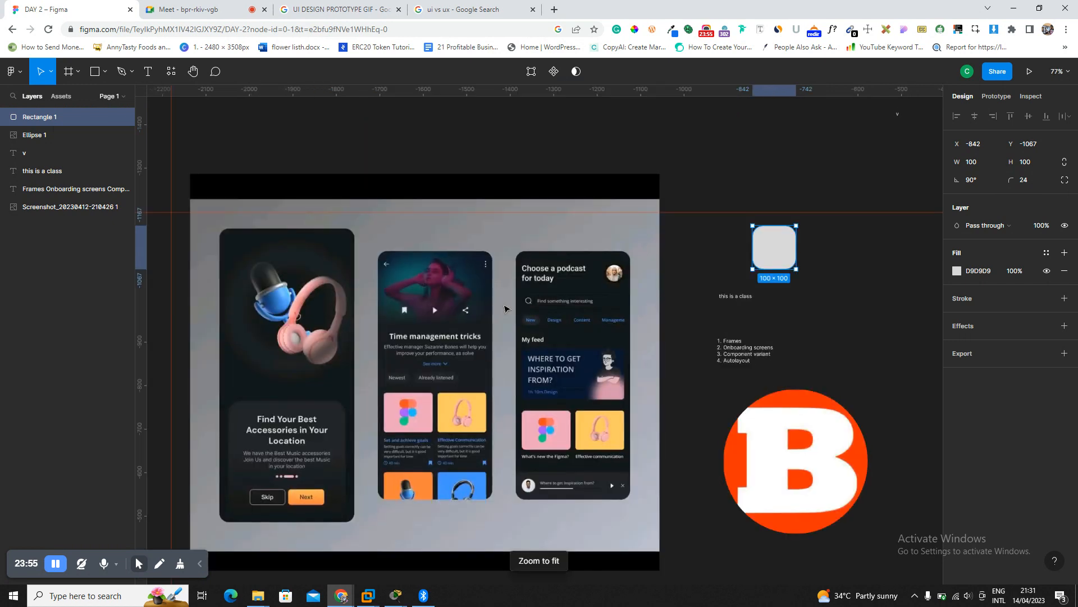
key("shift+2")
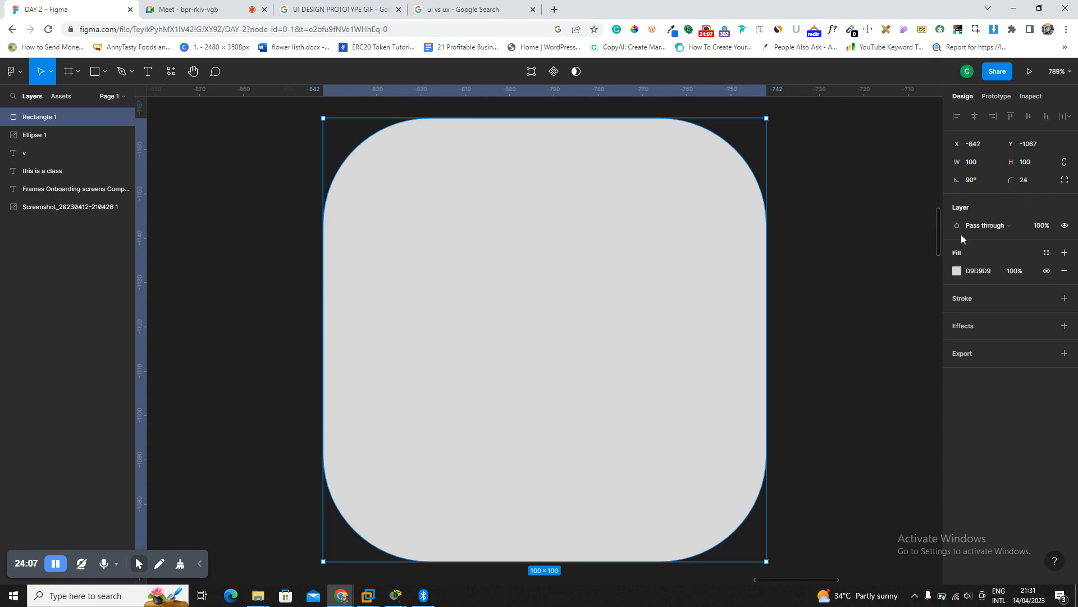
Change the rectangle's fill to the bright red EB2424.
left_click(957, 271)
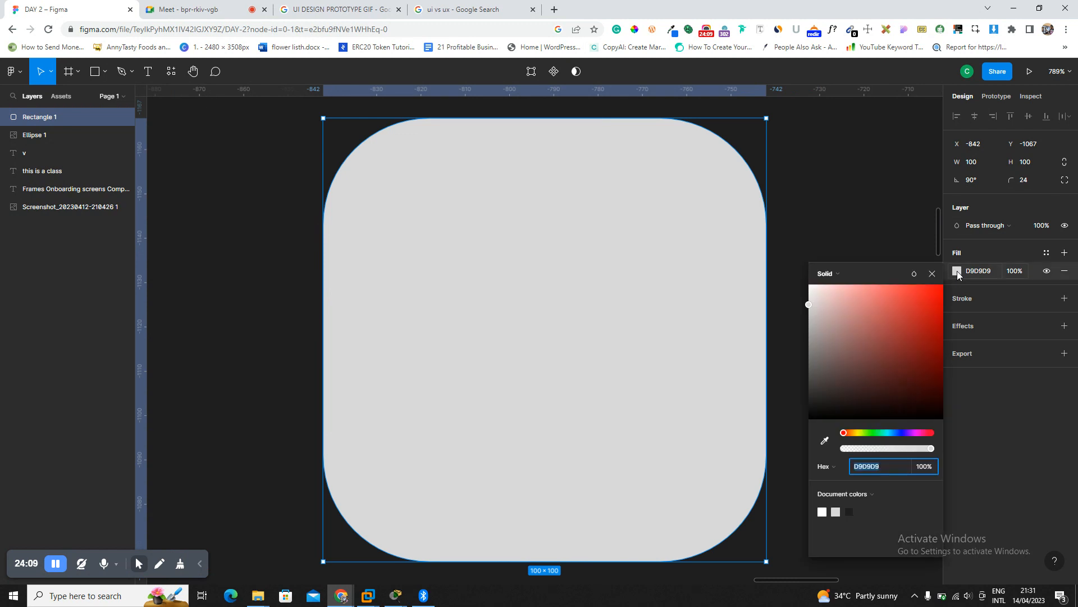
left_click(957, 271)
left_click(957, 271)
left_click_drag(919, 305, 911, 342)
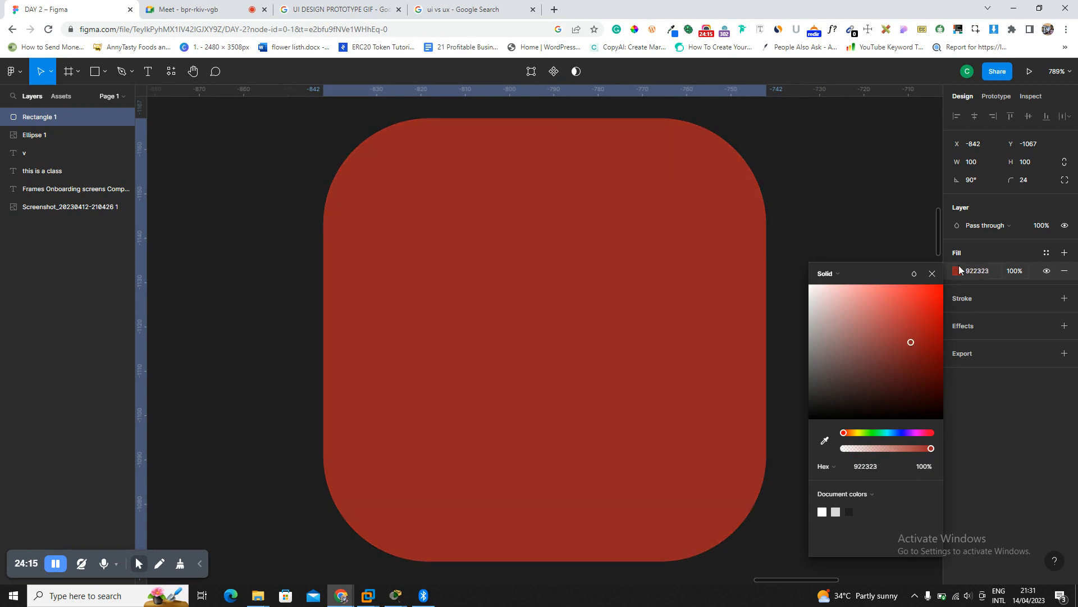
left_click(922, 295)
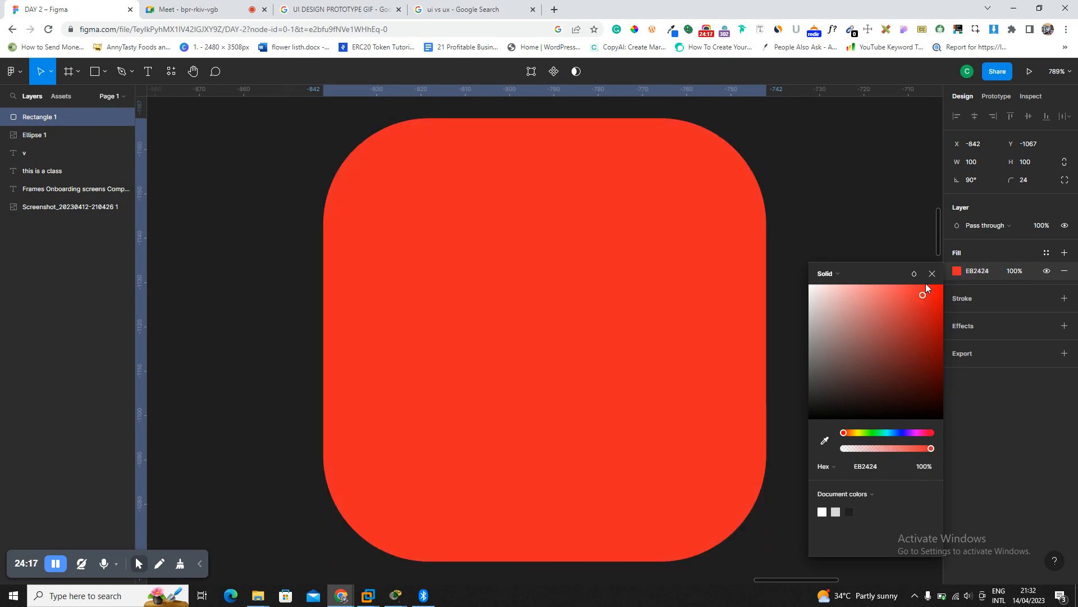
left_click(937, 271)
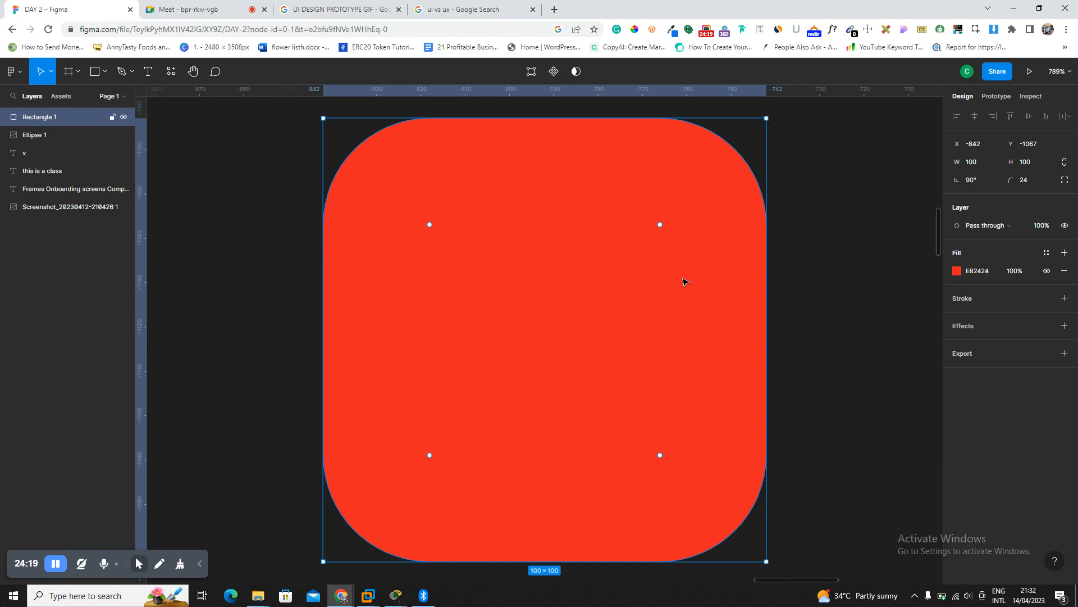
Try the fill at 24% opacity, restore it to 100%, and change the fill colour to the blue 248BEB.
left_click(957, 272)
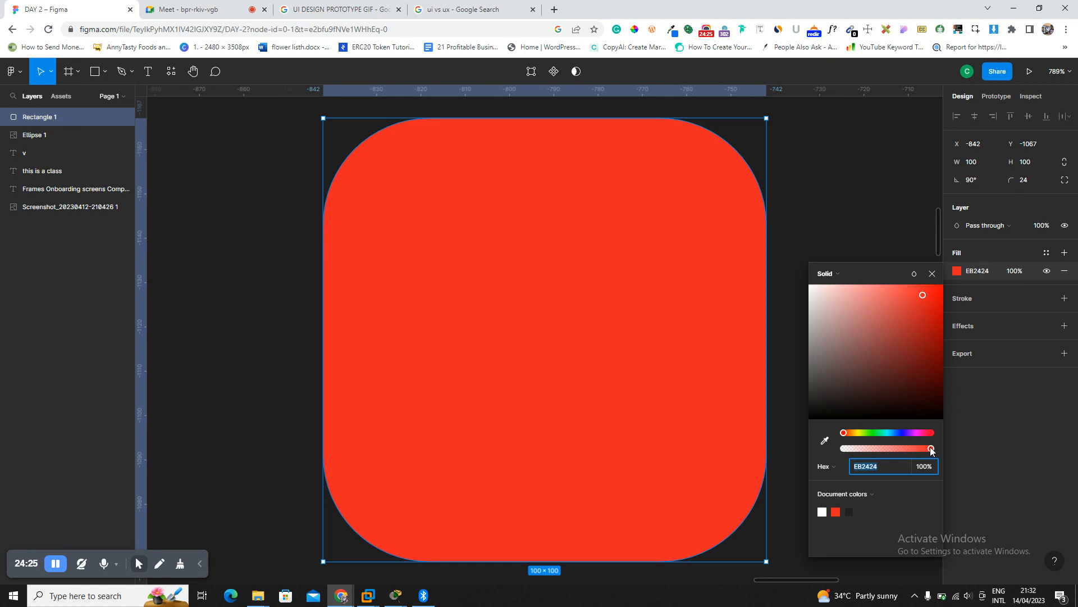
left_click_drag(930, 446, 863, 449)
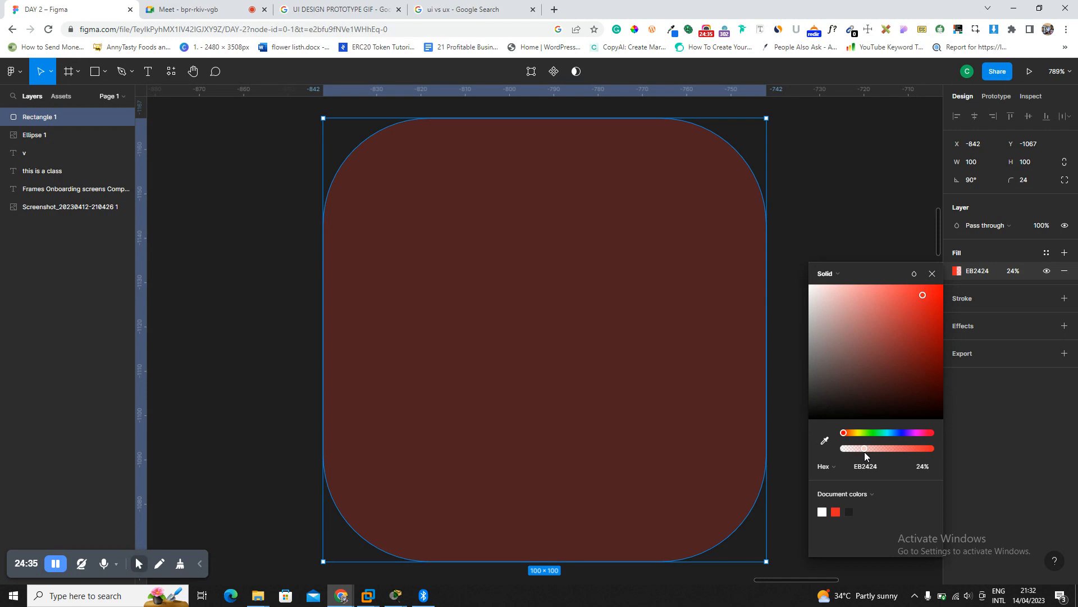
left_click_drag(864, 448, 933, 448)
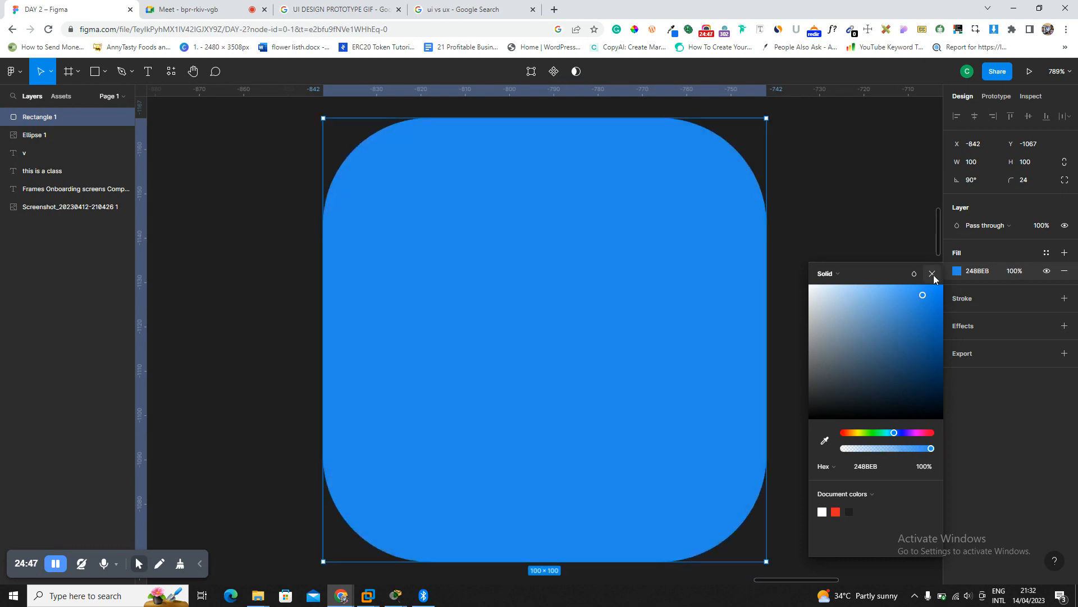
left_click(932, 274)
Try deleting the rectangle from the canvas and undo the deletion.
left_click(743, 274)
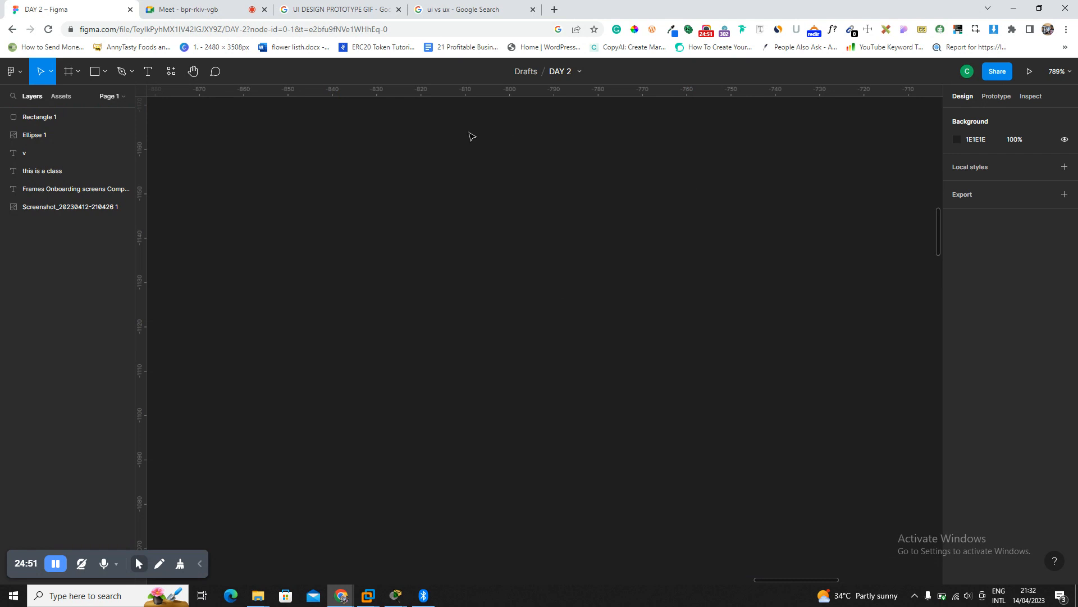
key("ctrl+z")
key("ctrl+z")
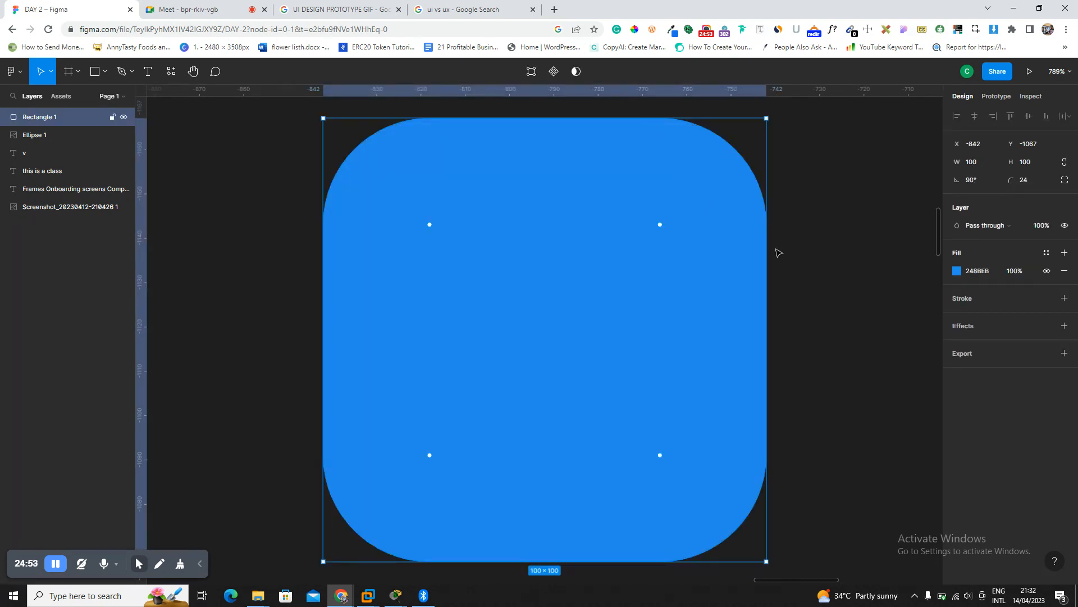
key("Delete")
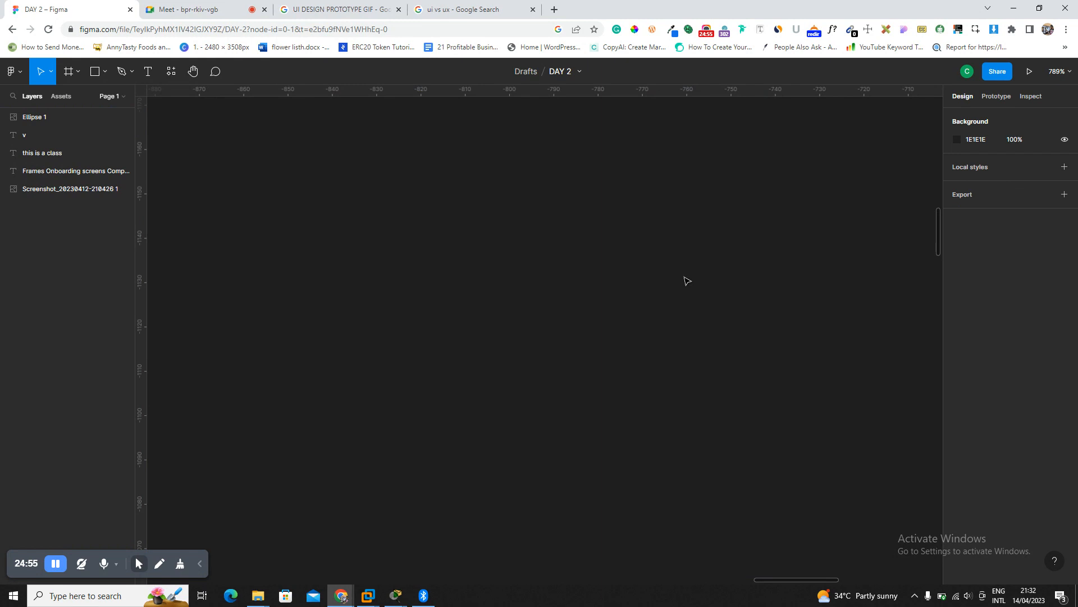
key("ctrl+z")
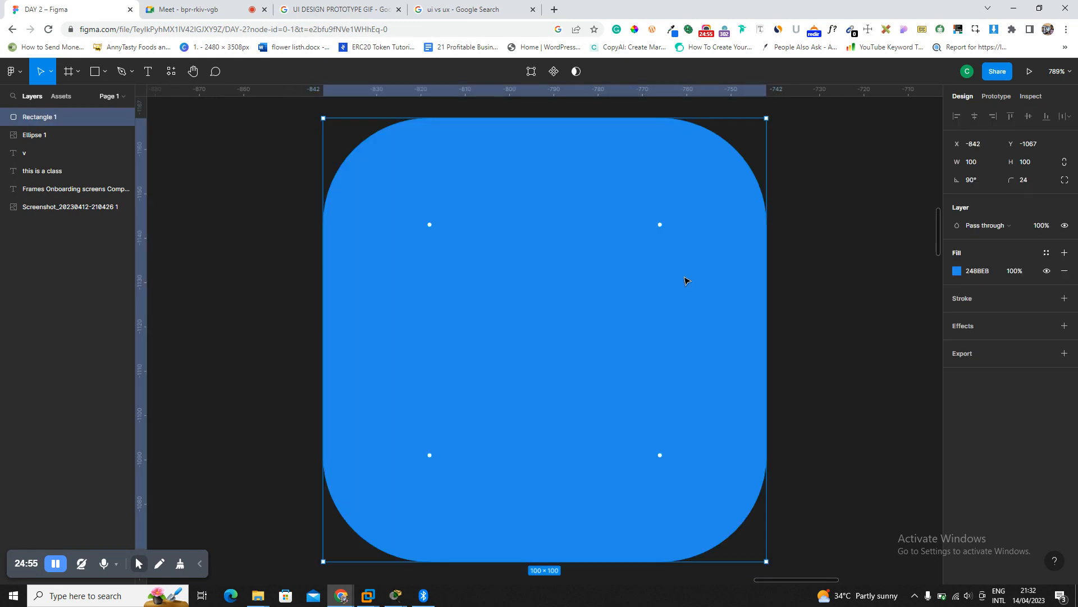
Toggle the visibility of the rectangle's fill, finishing with the fill shown.
left_click(1048, 272)
left_click(1048, 272)
left_click(1048, 271)
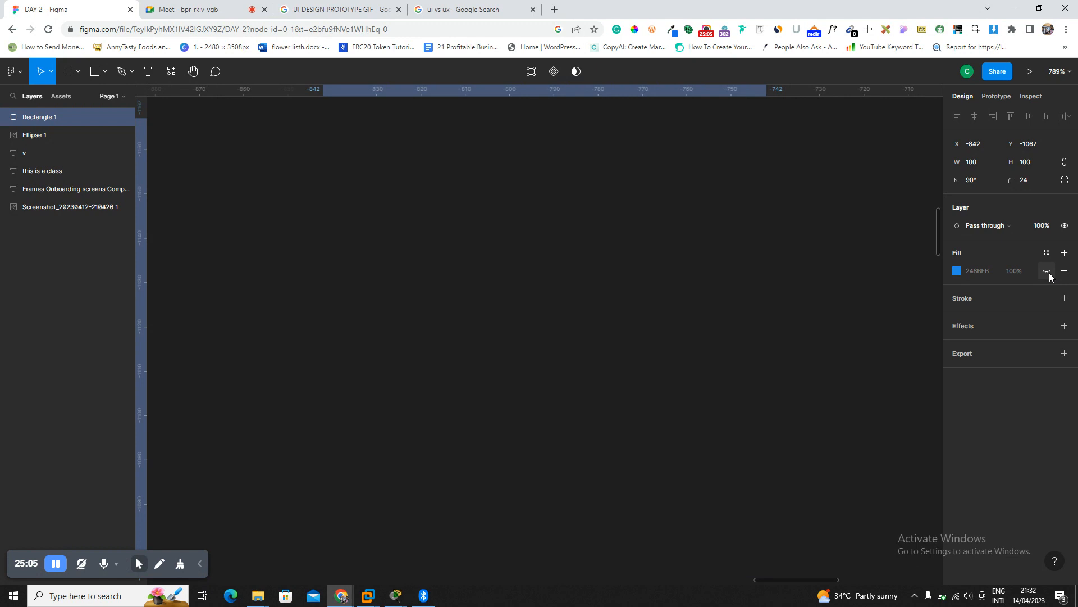
left_click(1048, 272)
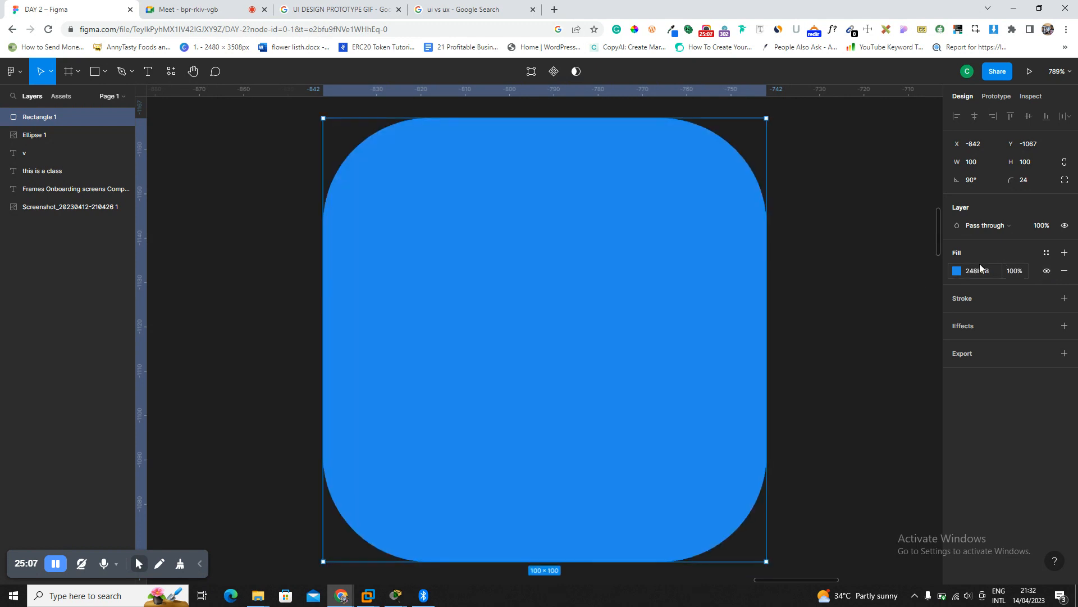
Remove the rectangle's fill, add a new solid fill, and set its colour to the dark blue 141BC1.
left_click(1066, 271)
left_click(1066, 253)
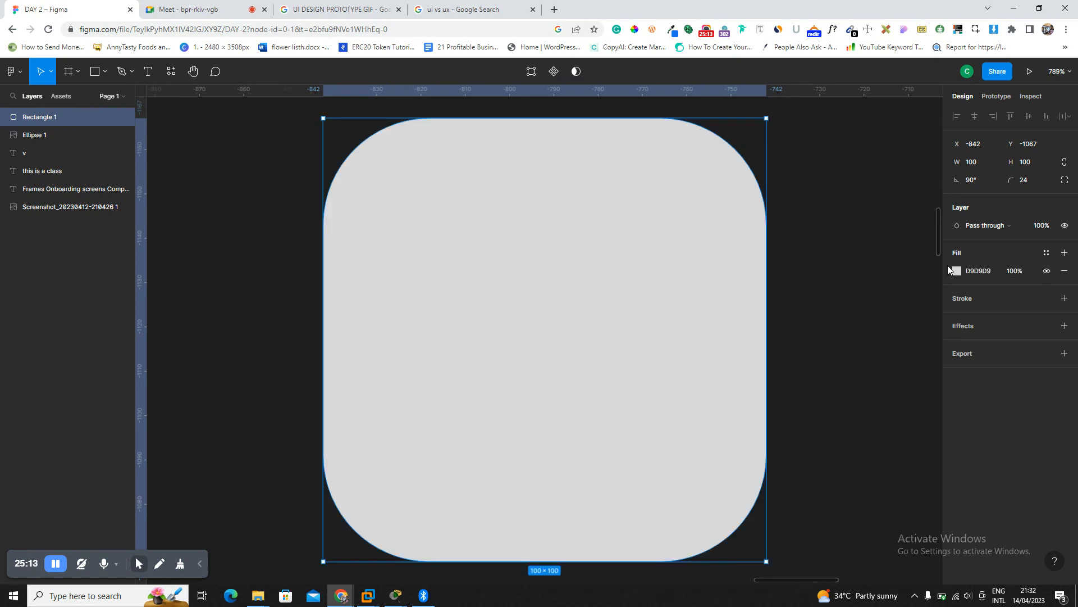
left_click(957, 271)
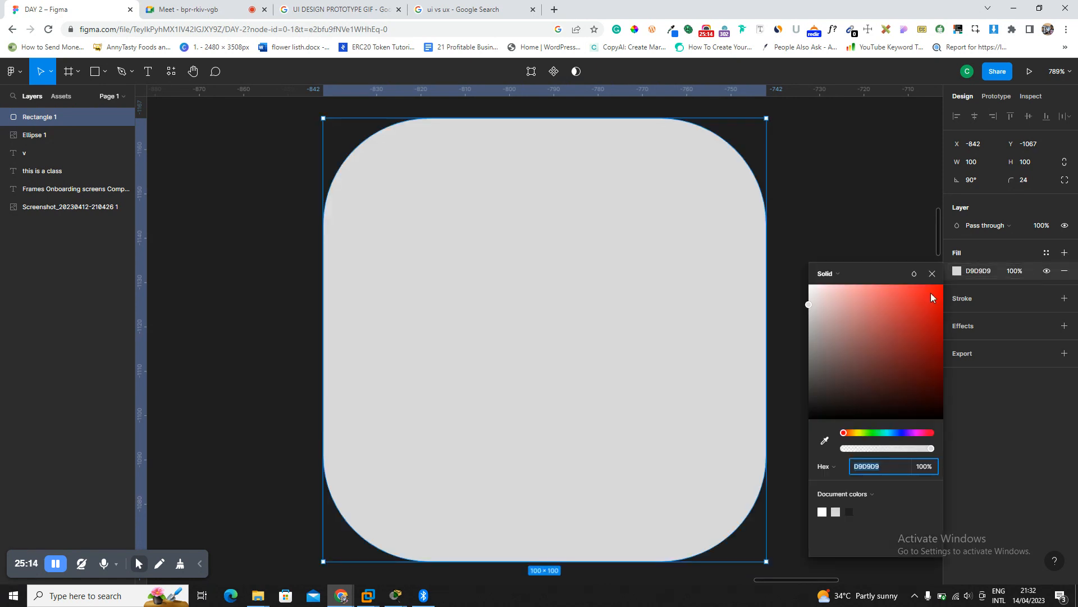
left_click(901, 433)
left_click_drag(922, 366, 930, 319)
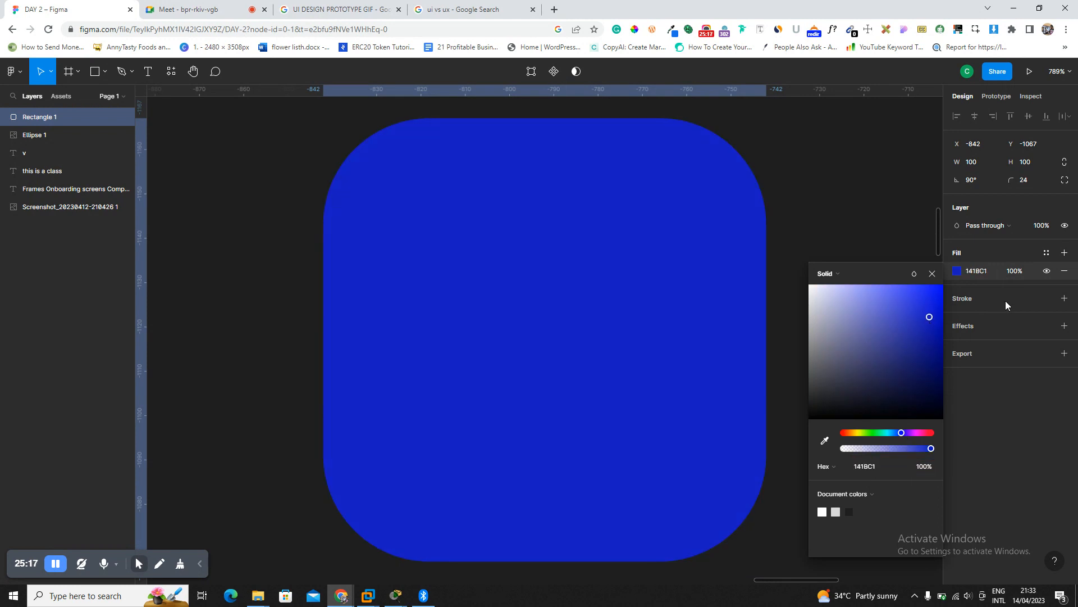
left_click(933, 273)
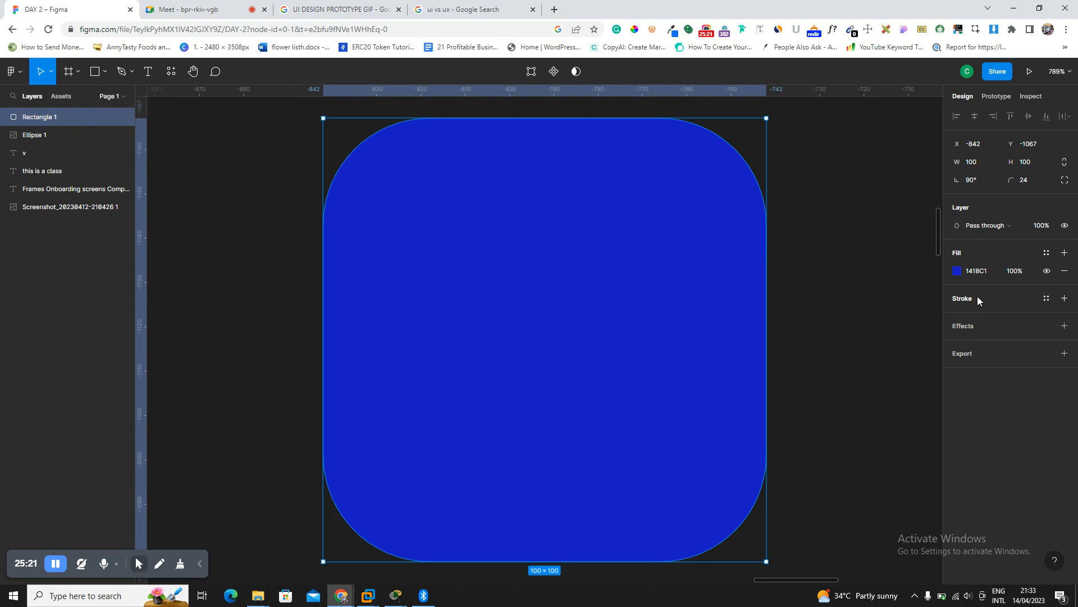
Examine the outlined Skip button in the reference screenshot up close, and return to the selected rectangle.
left_click(810, 272)
key("shift+1")
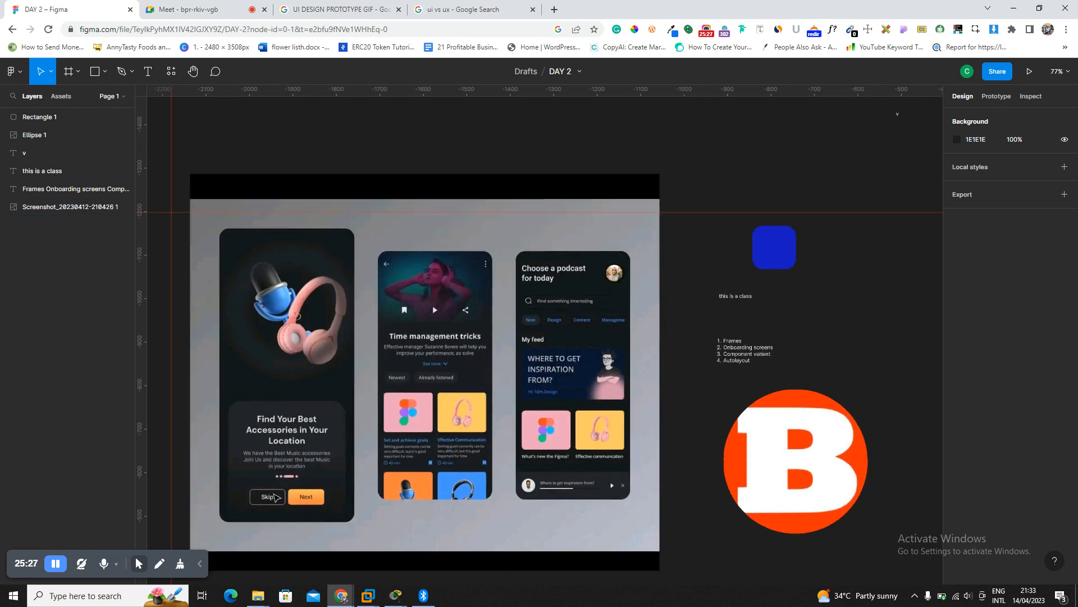
scroll(277, 497, "up", 5)
scroll(275, 497, "up", 5)
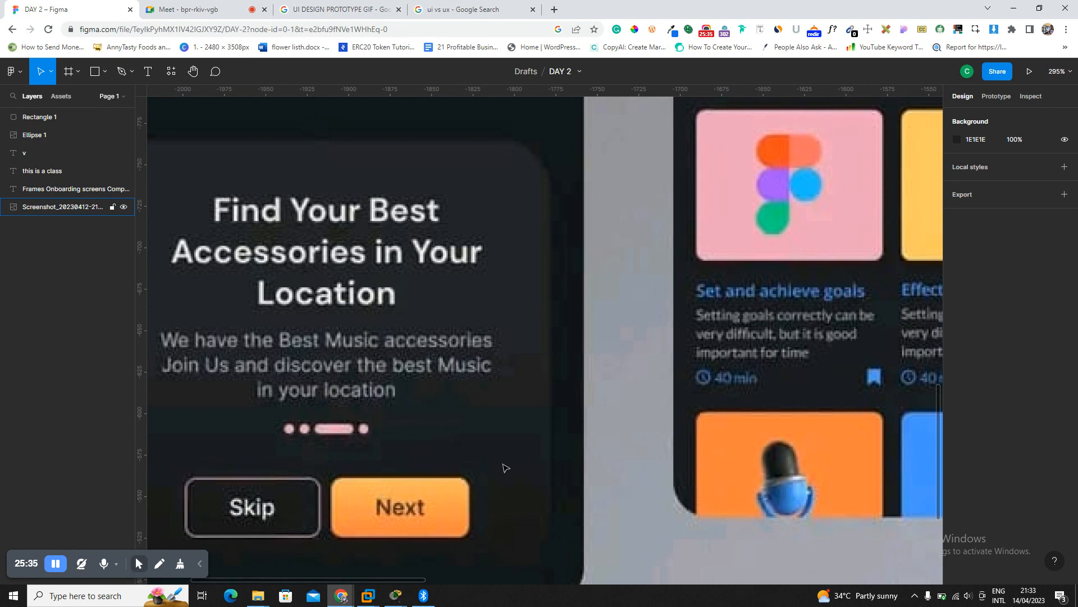
key("shift+1")
left_click(784, 263)
key("shift+2")
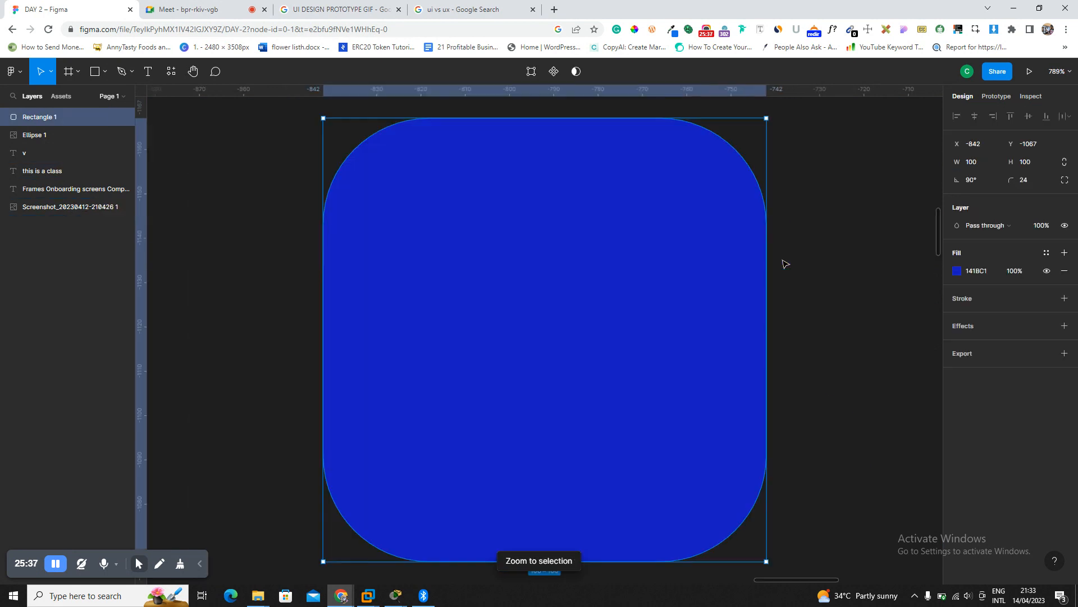
Add a stroke to the rectangle and set its colour to white, FFFFFF.
left_click(977, 298)
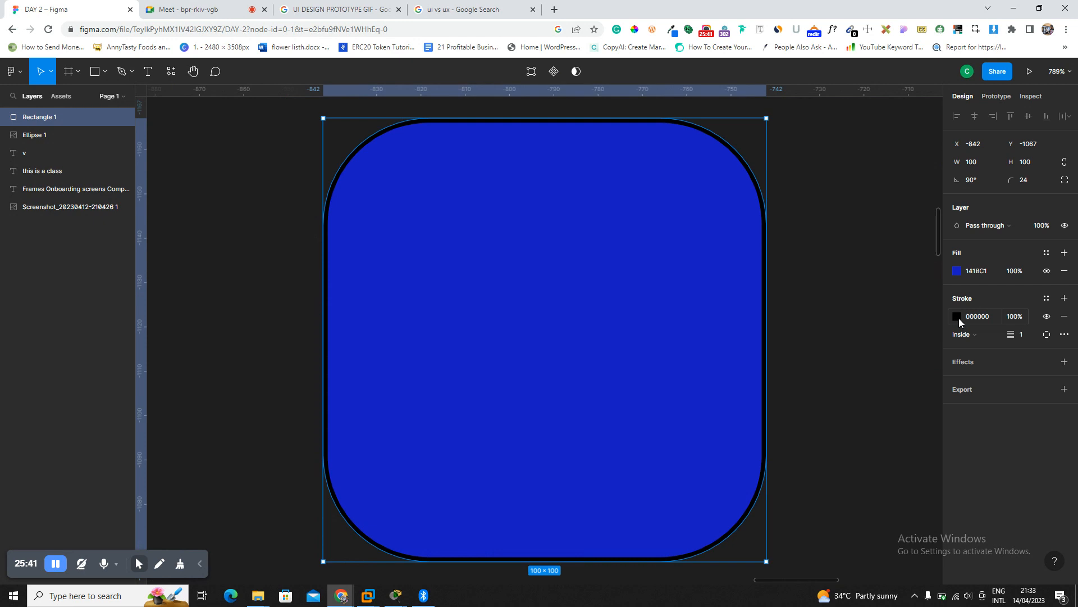
left_click(957, 317)
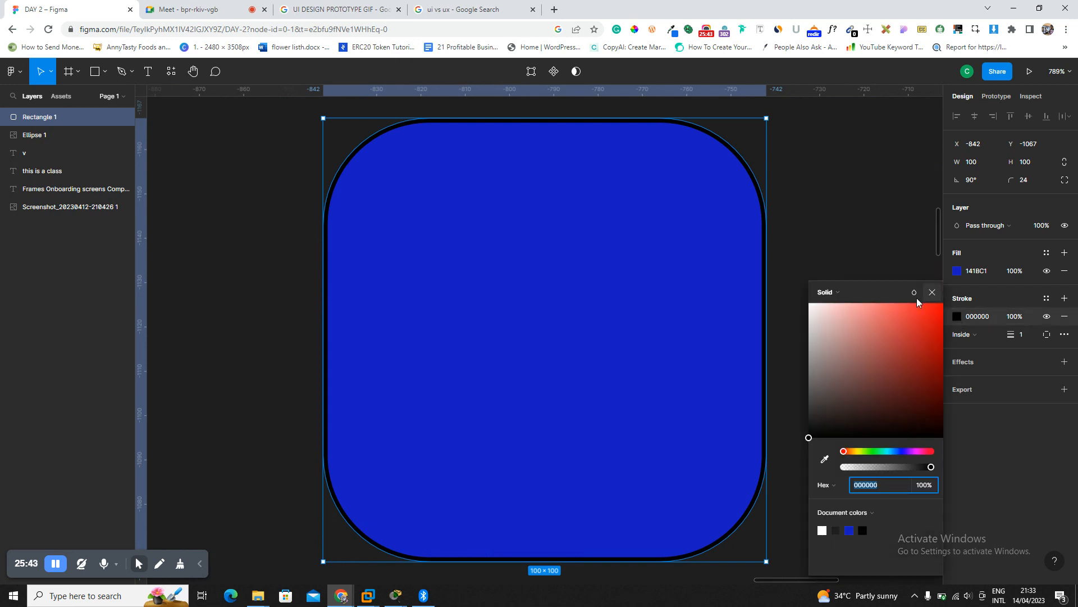
mouse_move(890, 339)
left_mouse_down()
mouse_move(818, 320)
mouse_move(785, 277)
left_mouse_up()
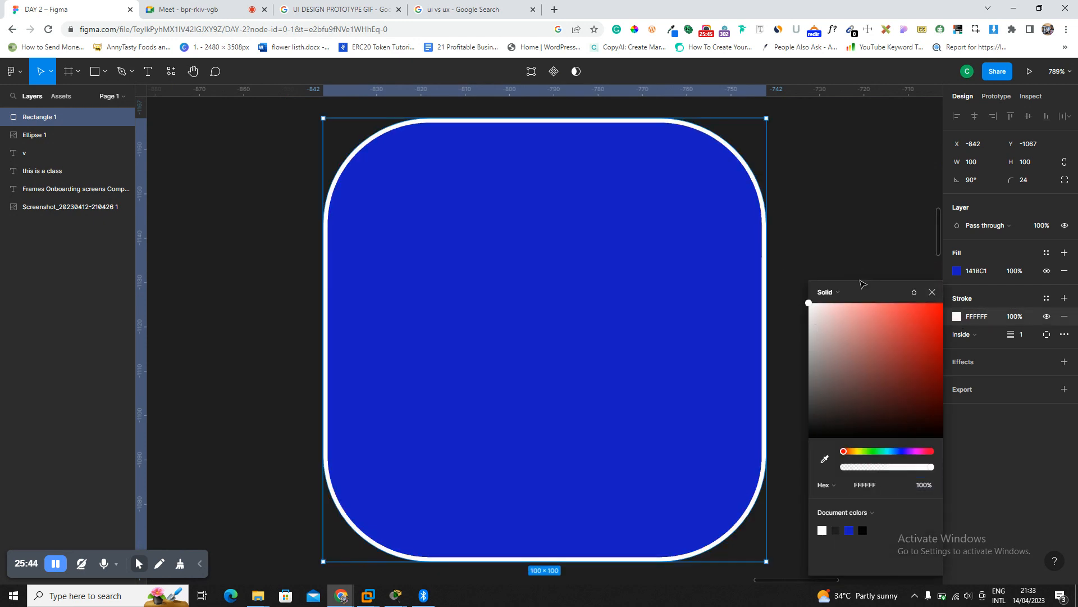
left_click(932, 292)
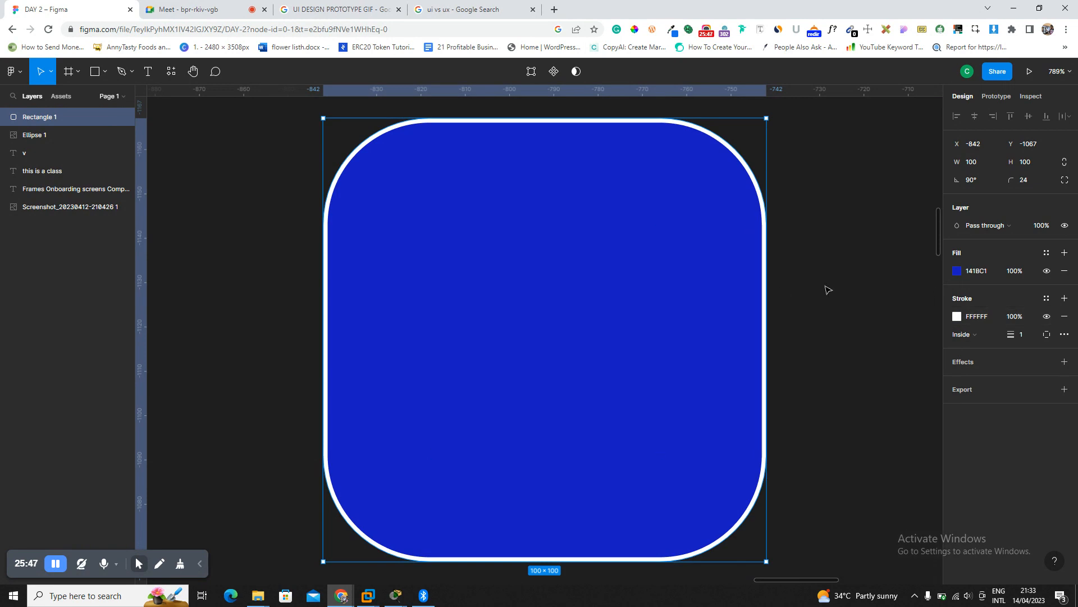
Try the white stroke at 42% opacity and restore it to 100%.
left_click(1020, 317)
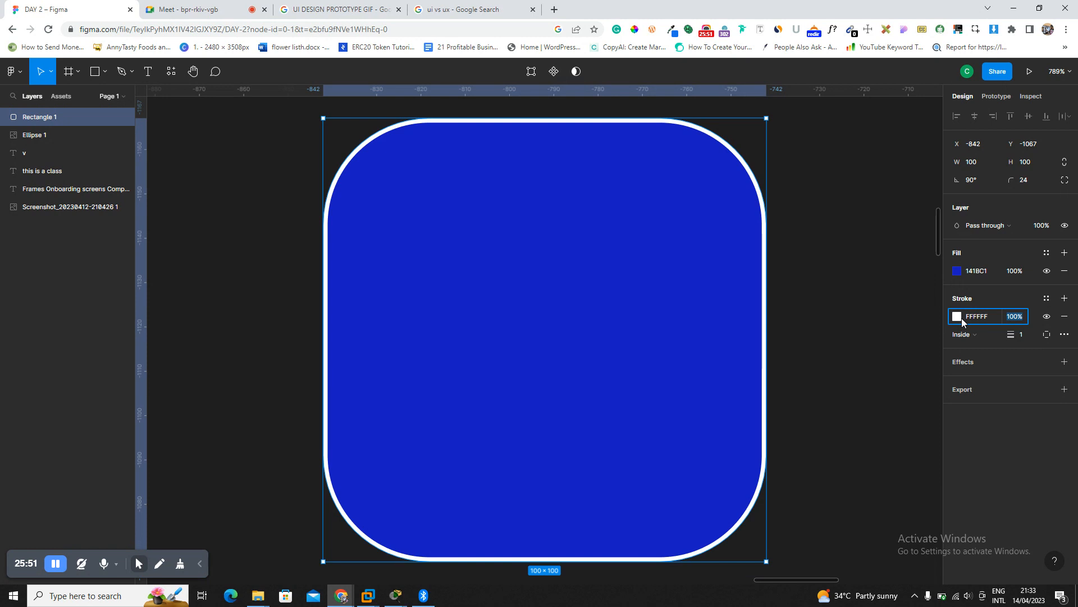
left_click(959, 319)
left_click_drag(919, 472, 882, 472)
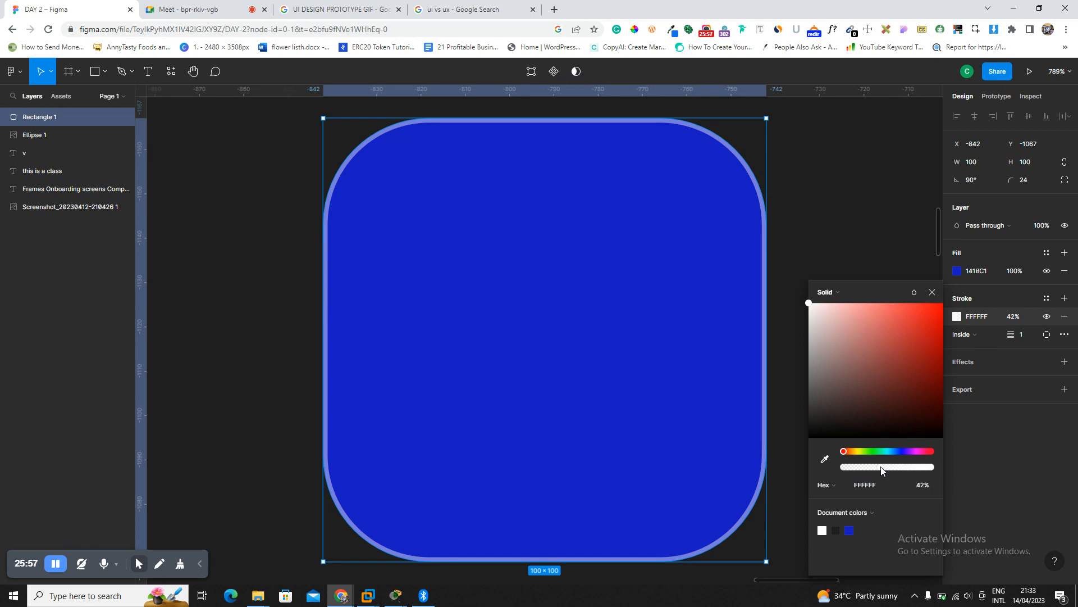
left_click_drag(882, 471, 939, 451)
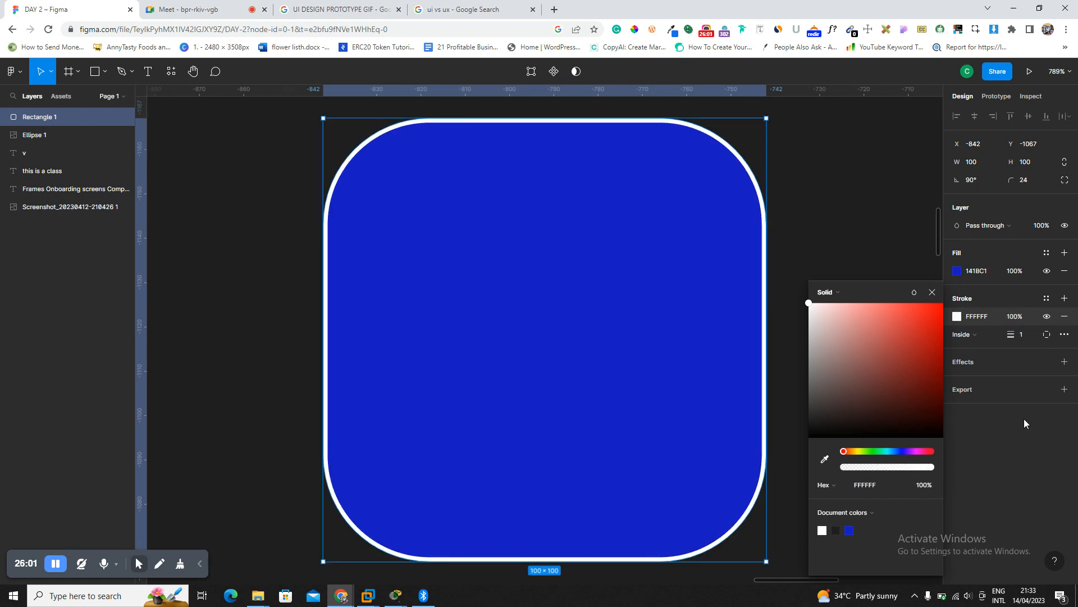
Toggle the stroke's visibility off and on several times, finishing with the stroke shown.
left_click(1048, 318)
left_click(1048, 318)
left_click(1048, 318)
left_click(1048, 318)
left_click(1048, 318)
left_click(1048, 318)
left_click(1048, 318)
left_click(1048, 318)
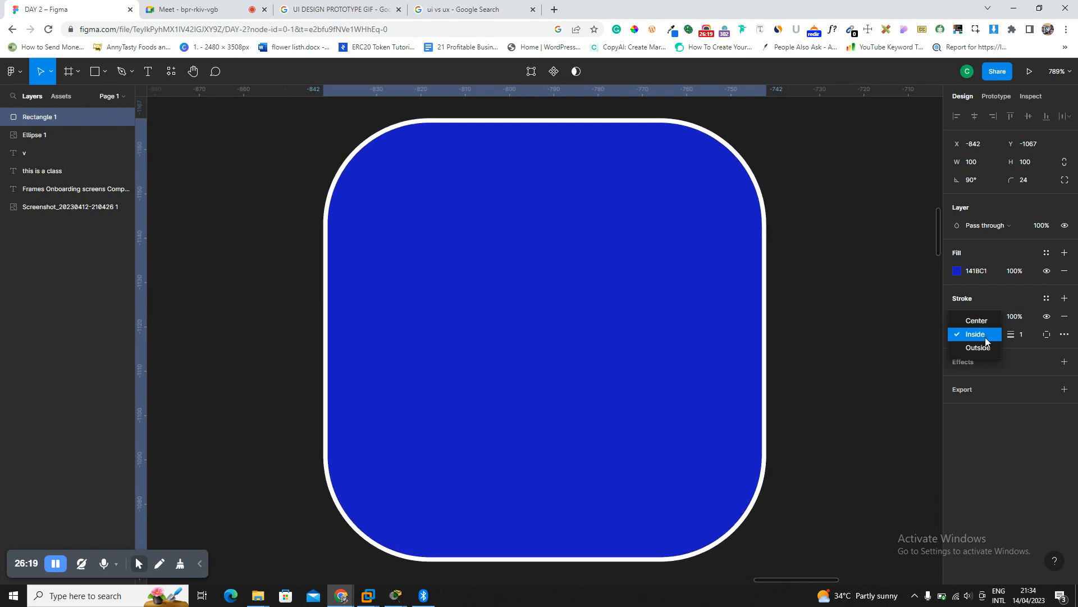
Increase the stroke weight to 5 and try the Outside stroke alignment.
left_click(985, 335)
mouse_move(1010, 336)
left_mouse_down()
mouse_move(1022, 336)
mouse_move(530, 326)
left_mouse_up()
left_click(964, 334)
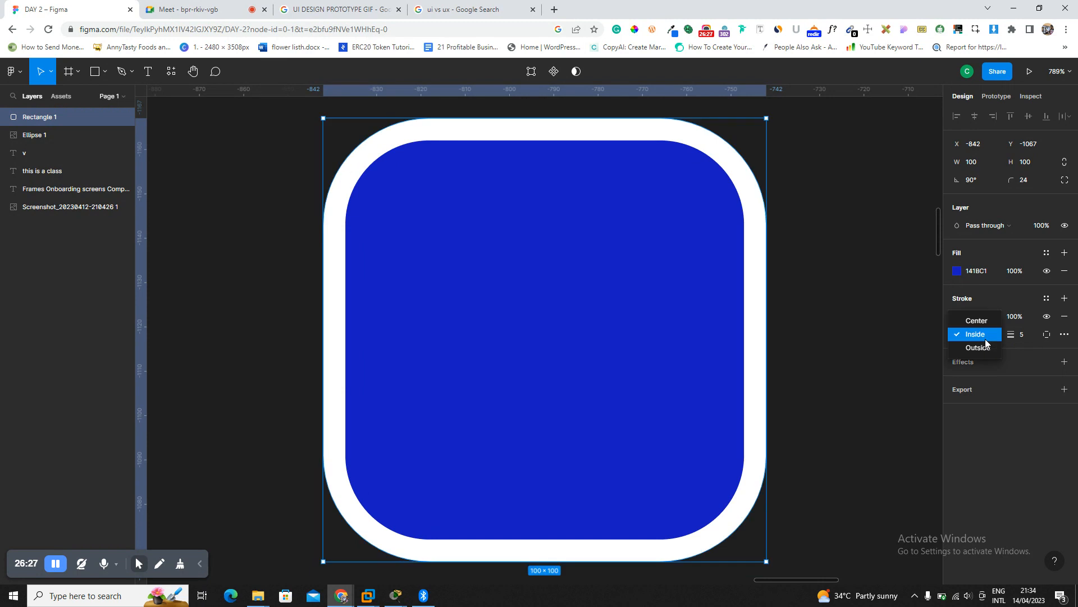
left_click(982, 347)
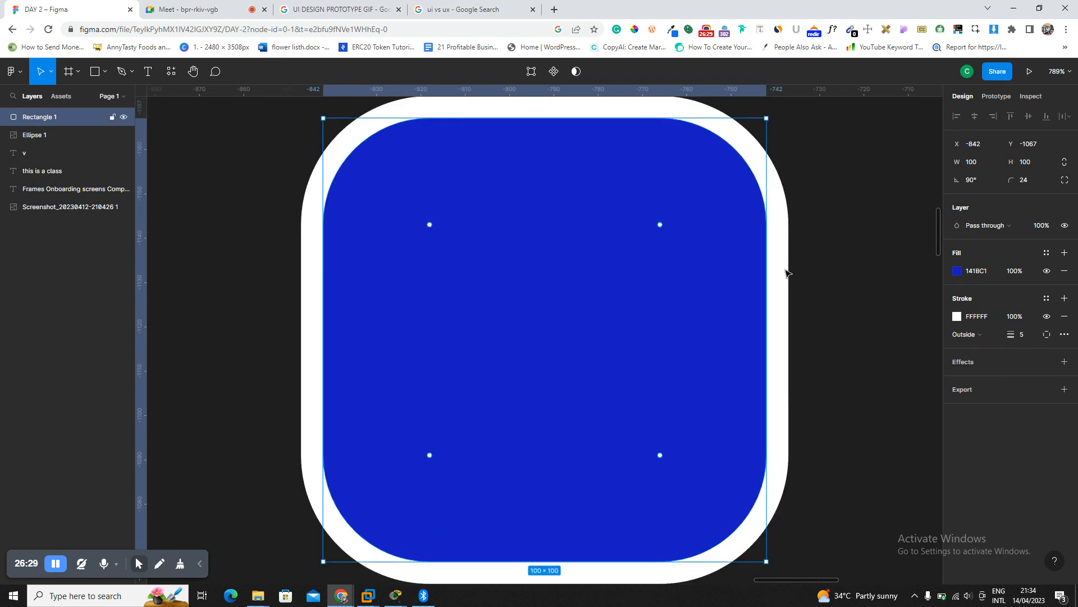
Set the stroke alignment to Inside and increase the stroke weight to 29.
left_click(966, 334)
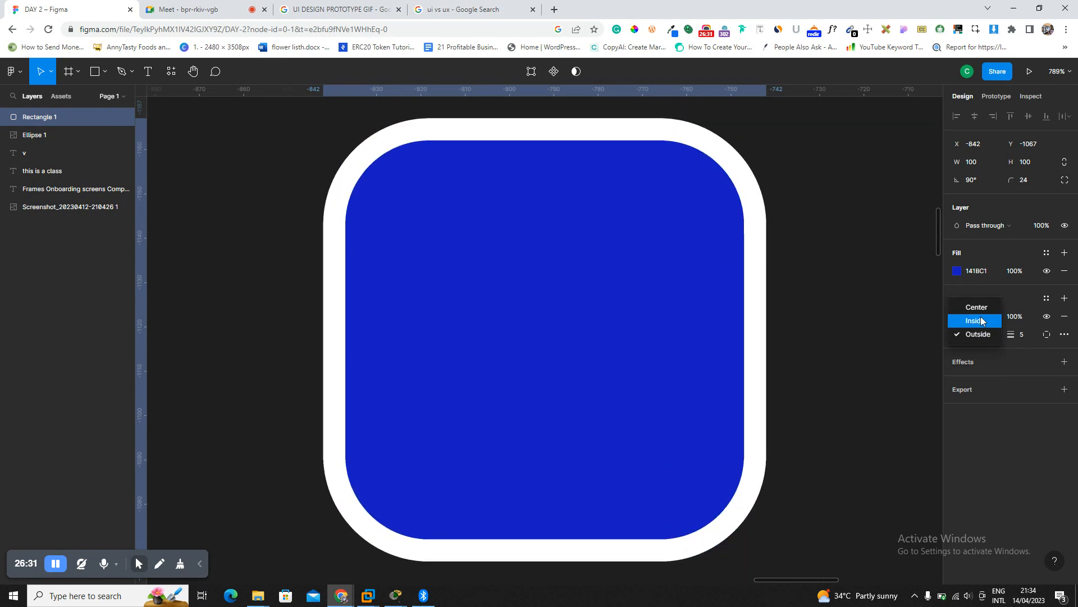
left_click(972, 321)
mouse_move(1011, 334)
left_mouse_down()
mouse_move(550, 321)
mouse_move(973, 343)
left_mouse_up()
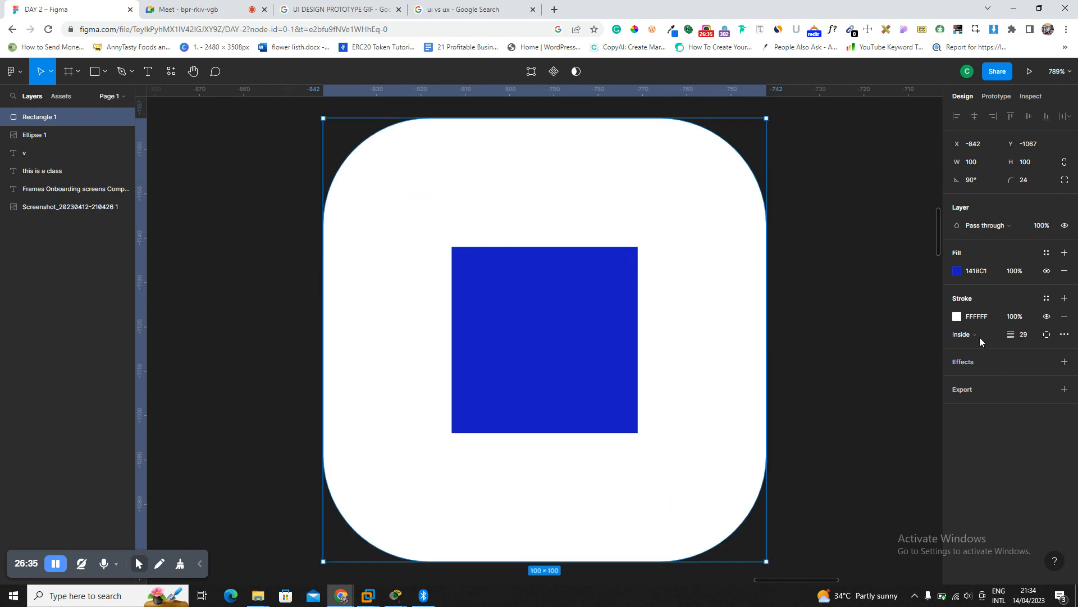
Set the rectangle's stroke alignment to Outside to compare the effect, and remove the white stroke.
left_click(969, 334)
left_click(988, 346)
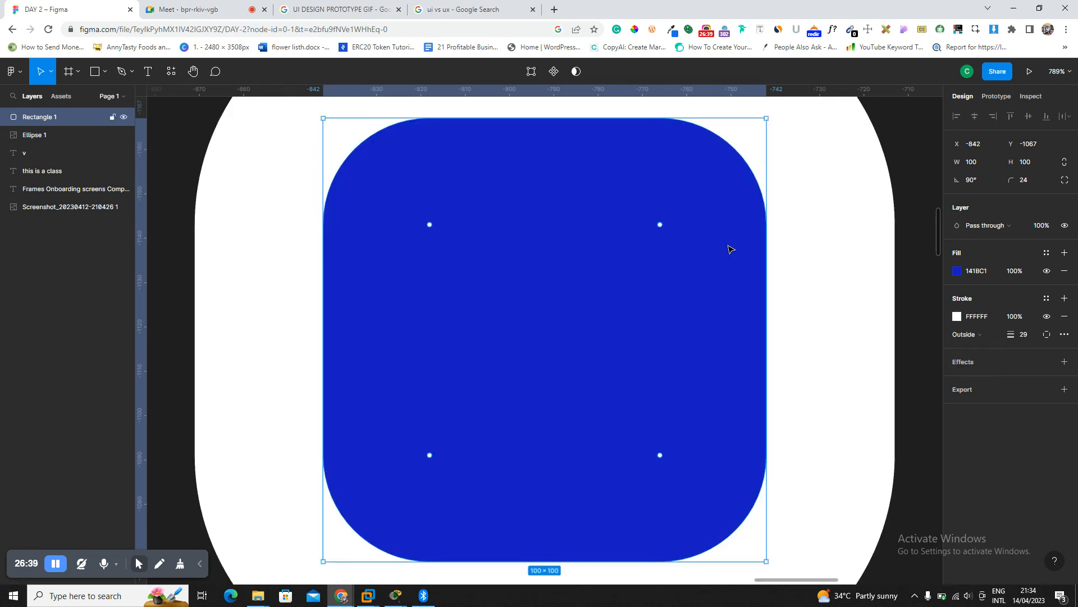
key("shift+1")
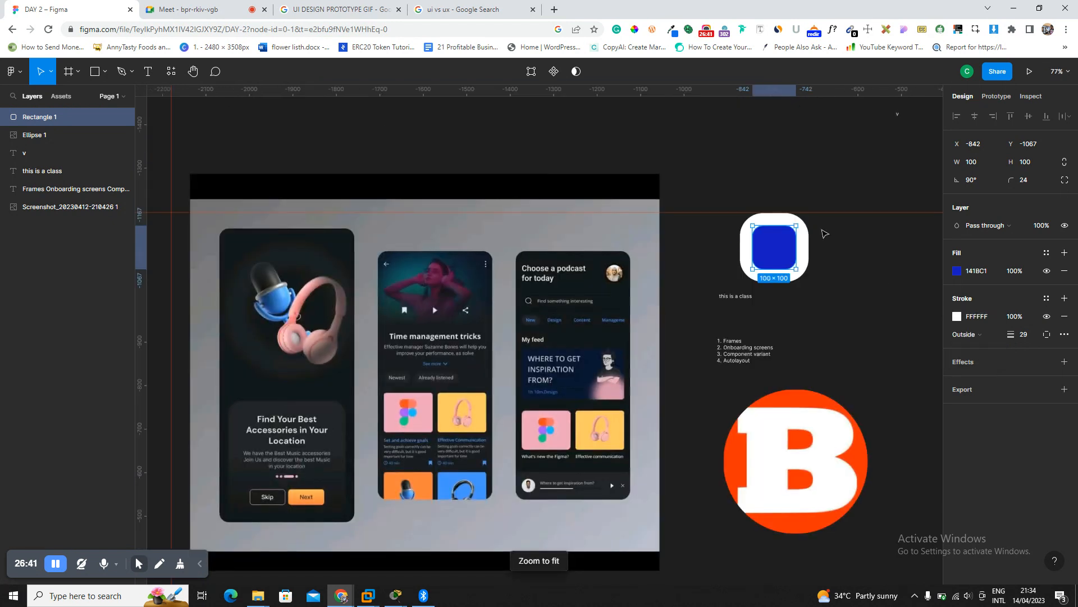
key("shift+2")
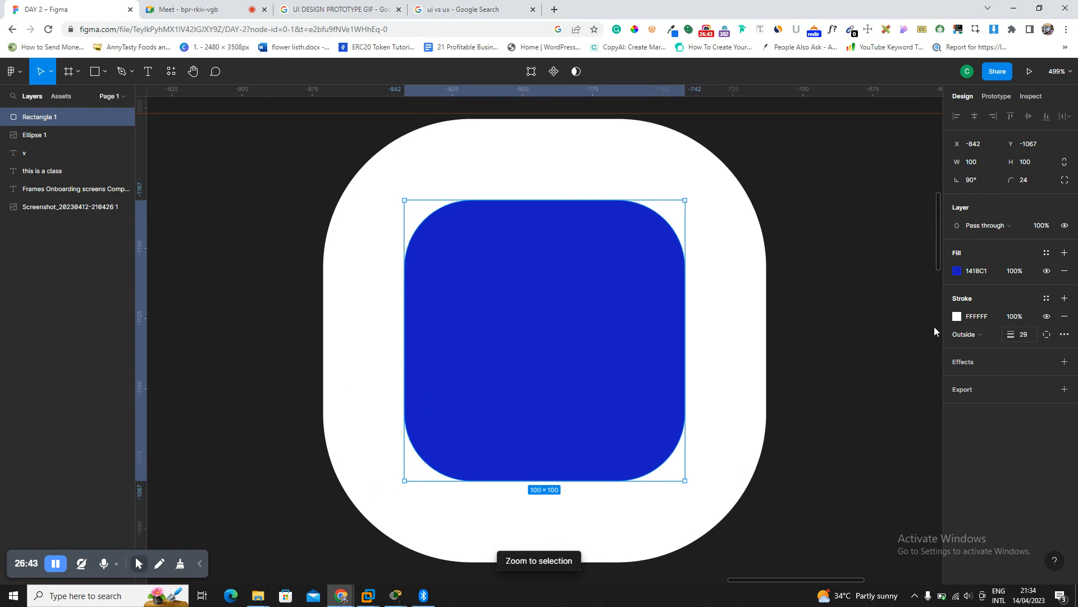
left_click(1064, 317)
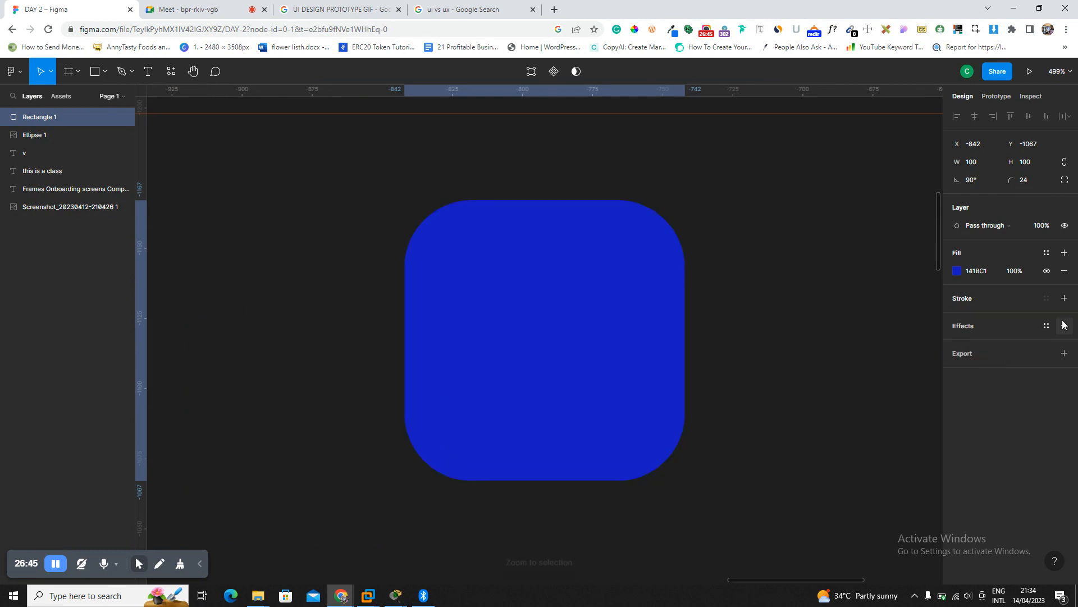
key("shift+2")
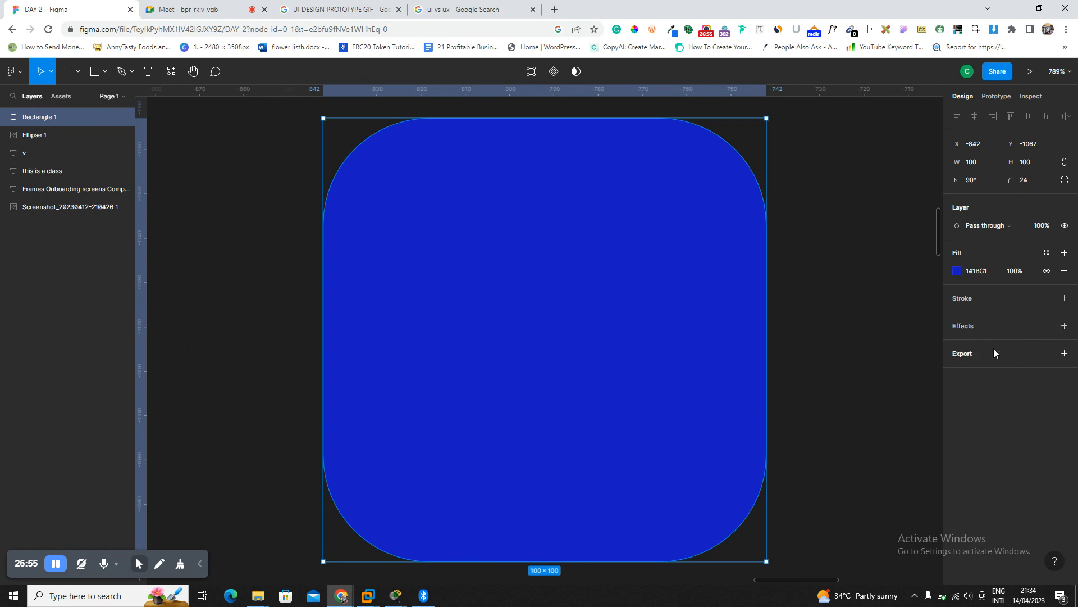
Move the blue rectangle up onto the horizontal guide, to about X -837, Y -1160.
scroll(799, 335, "down", 5)
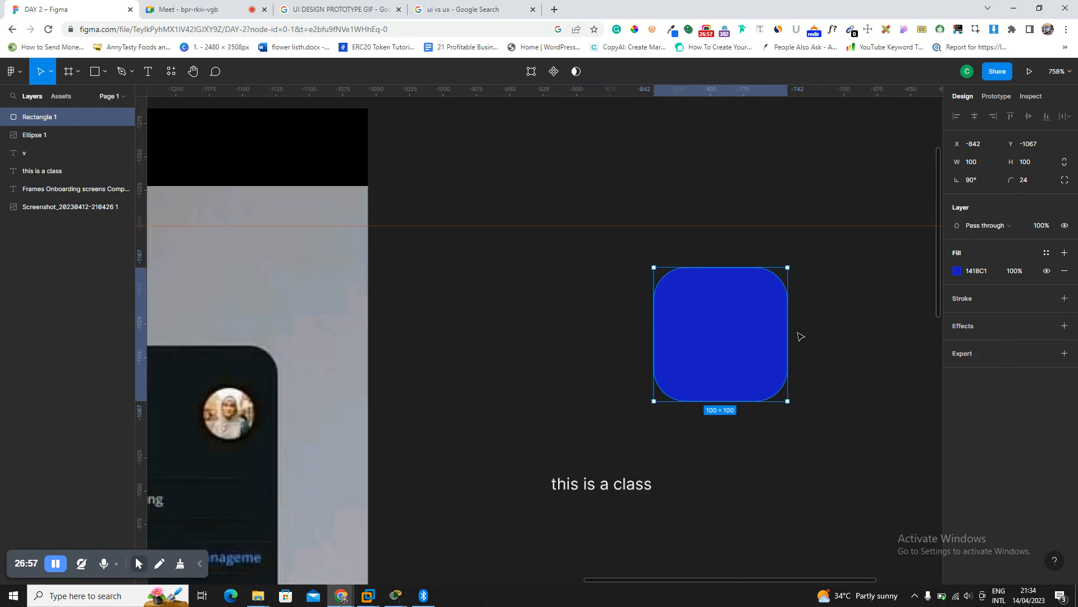
key("minus")
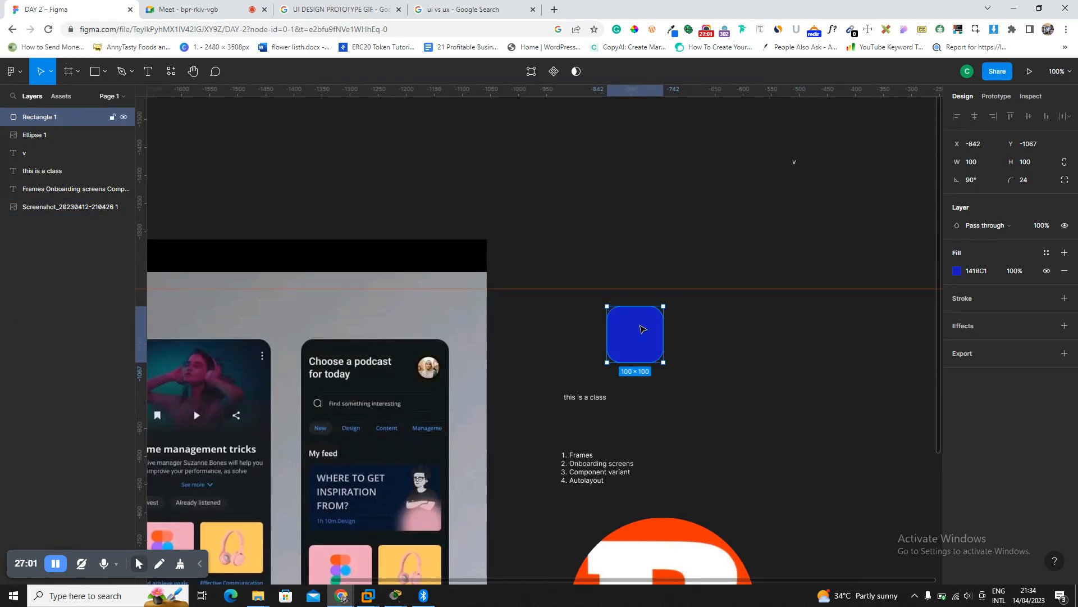
left_click_drag(638, 339, 676, 288)
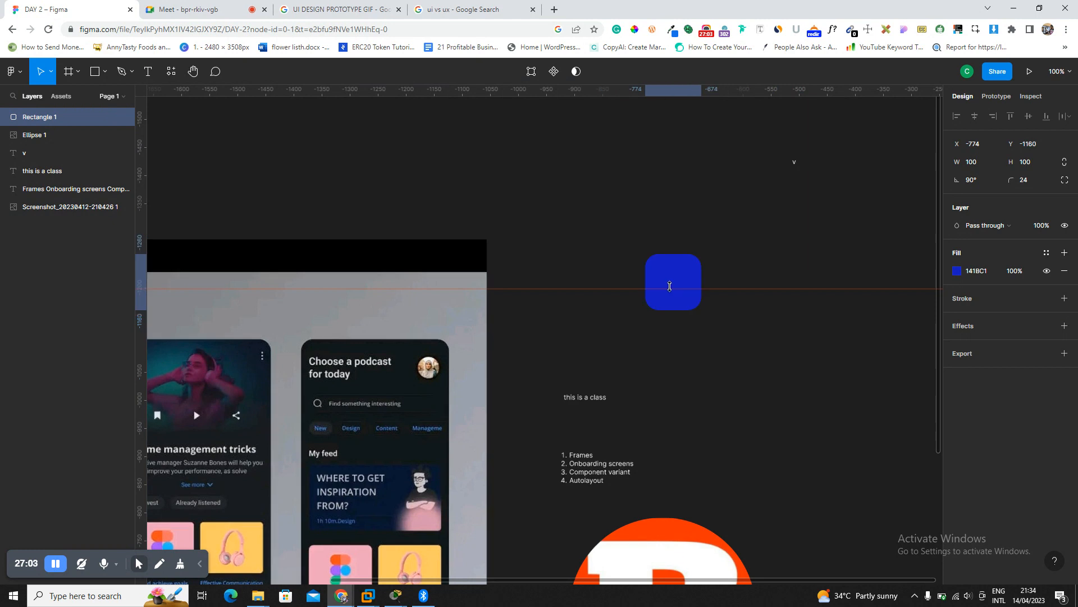
left_click(414, 427)
left_click(672, 297)
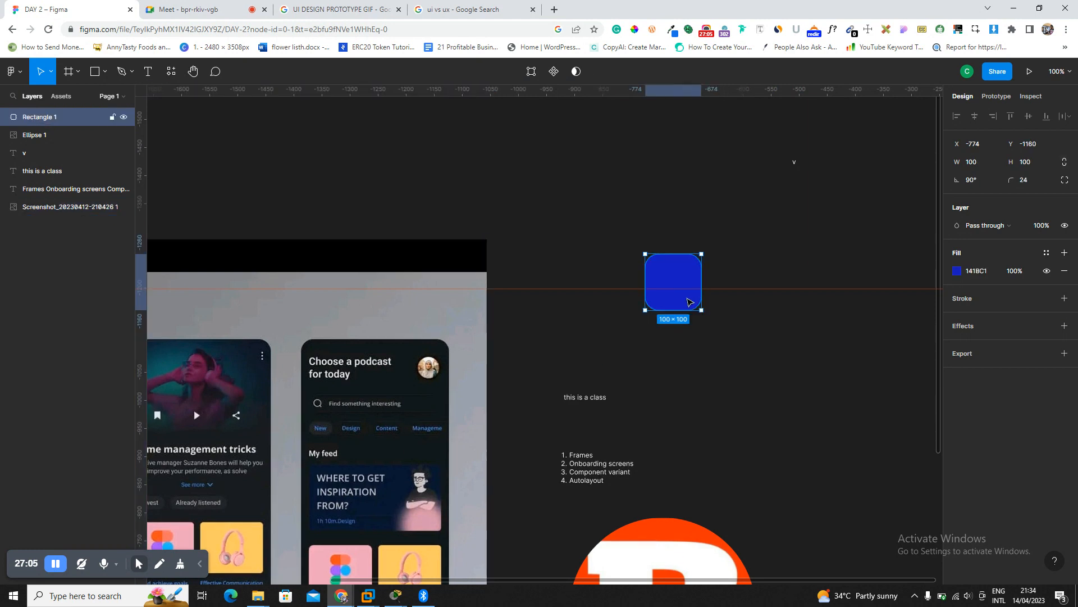
key("shift+2")
scroll(751, 287, "down", 2)
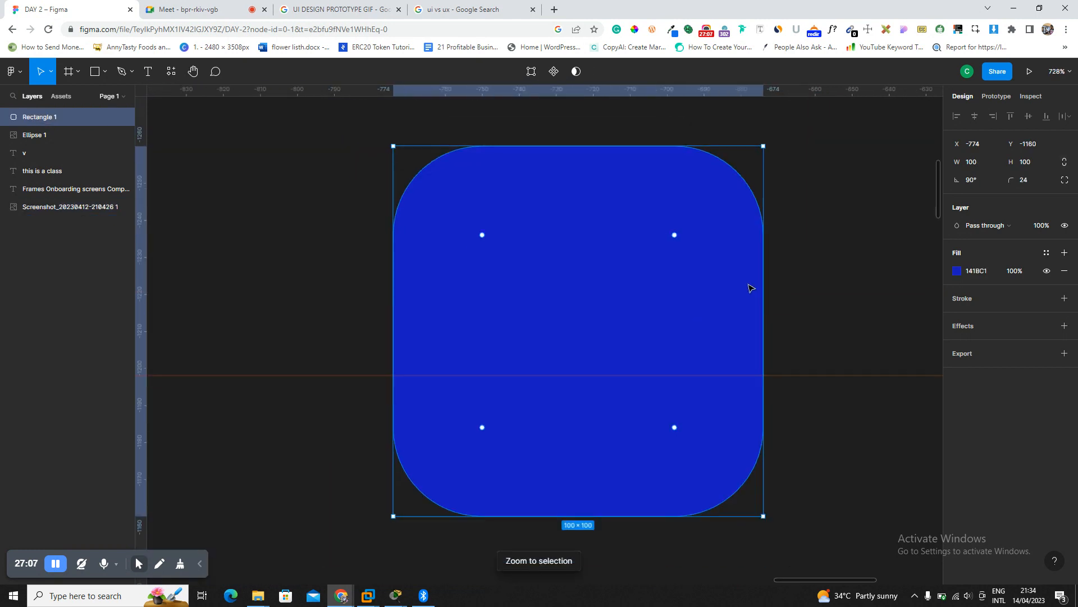
left_click_drag(712, 314, 473, 317)
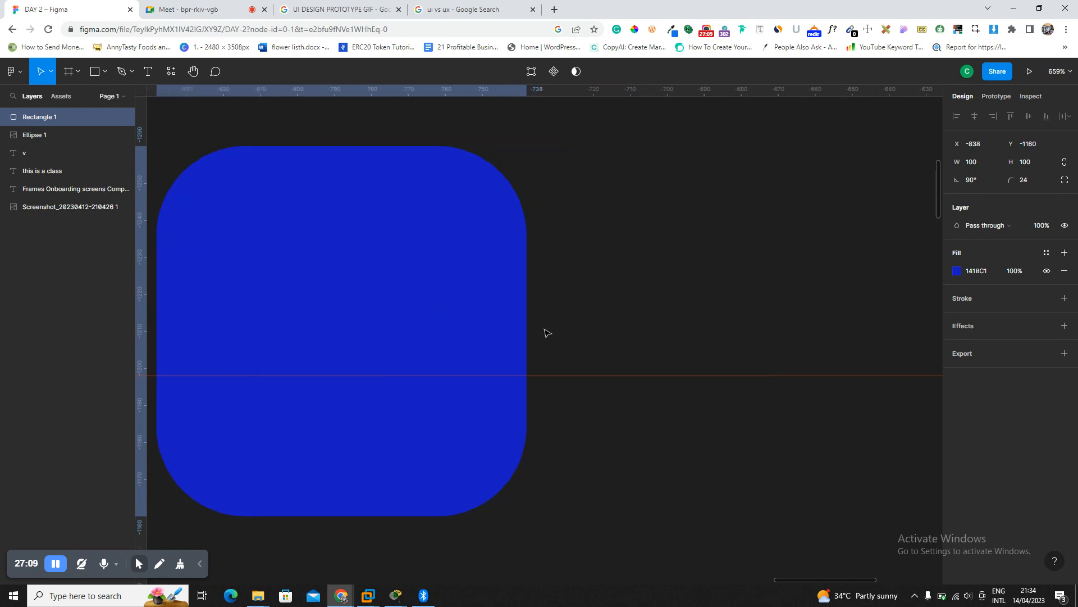
left_click_drag(586, 376, 586, 374)
Add a 1x PNG export setting to the blue rectangle and look through the available export formats.
left_click(500, 282)
left_click(989, 352)
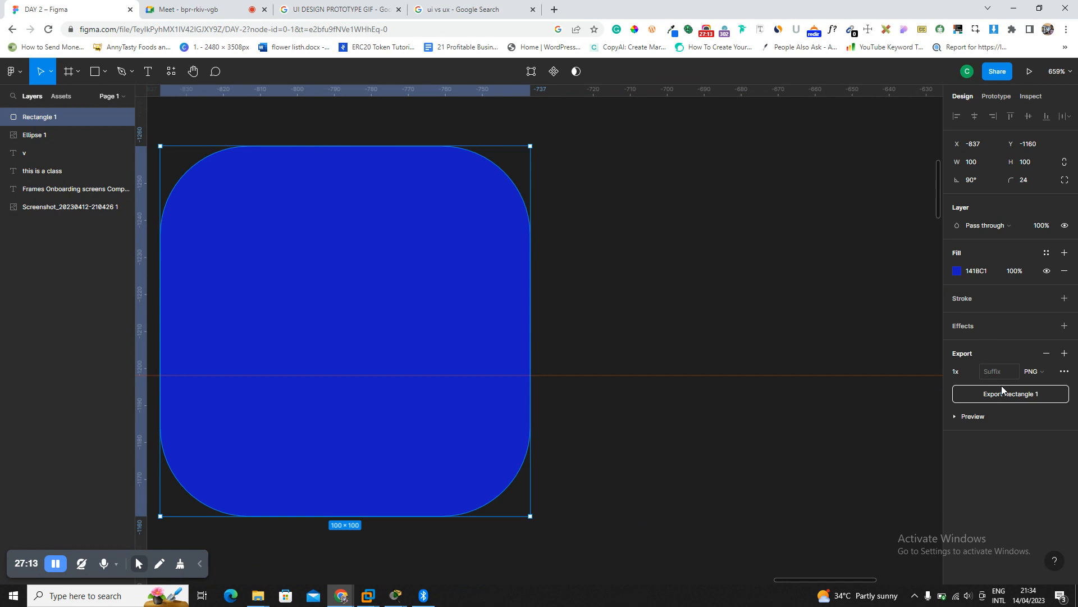
left_click(1040, 375)
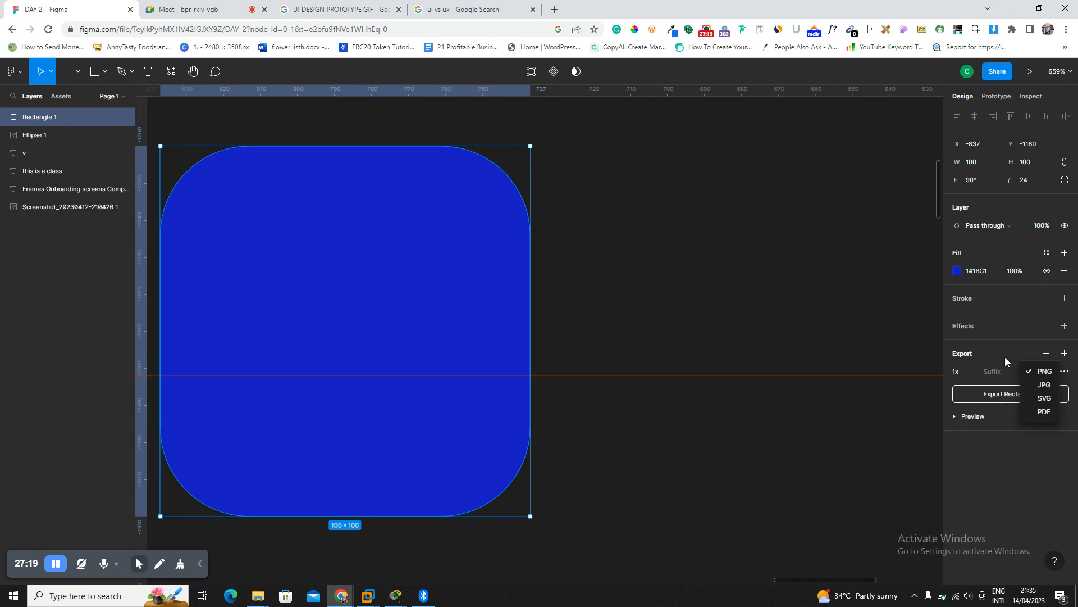
left_click(1004, 390)
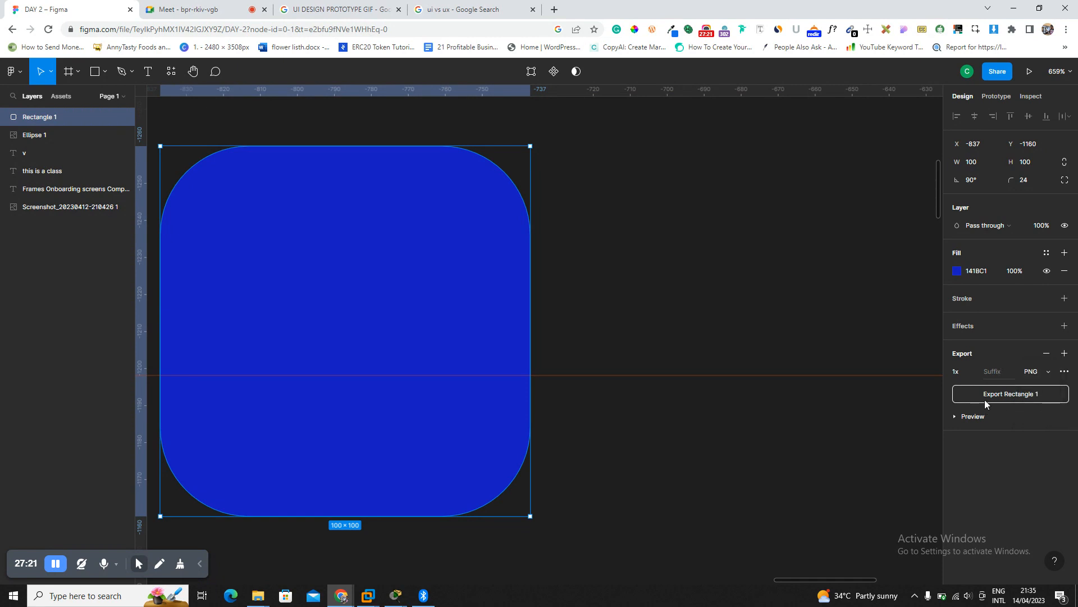
left_click(809, 304)
left_click(487, 257)
Switch to the Google Meet call, admit the waiting participant and read the latest chat messages.
left_click(258, 2)
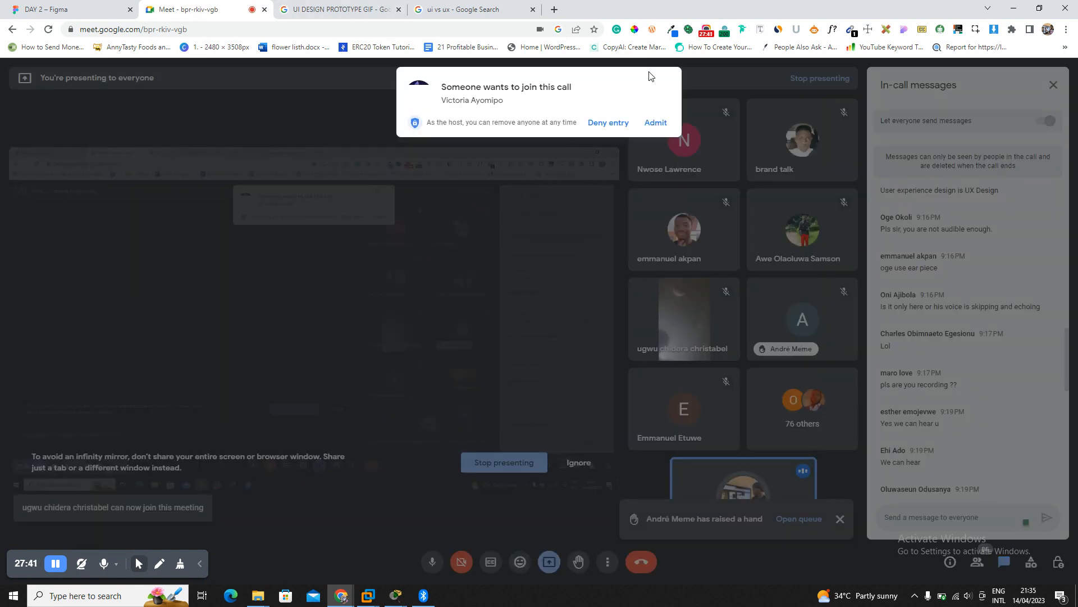
left_click(656, 122)
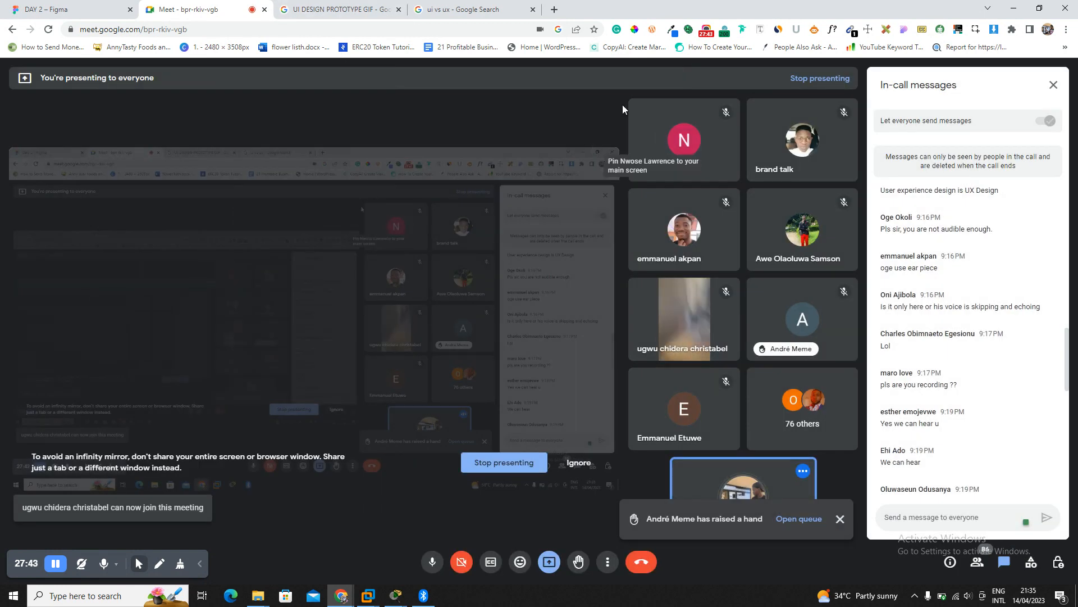
scroll(955, 292, "down", 5)
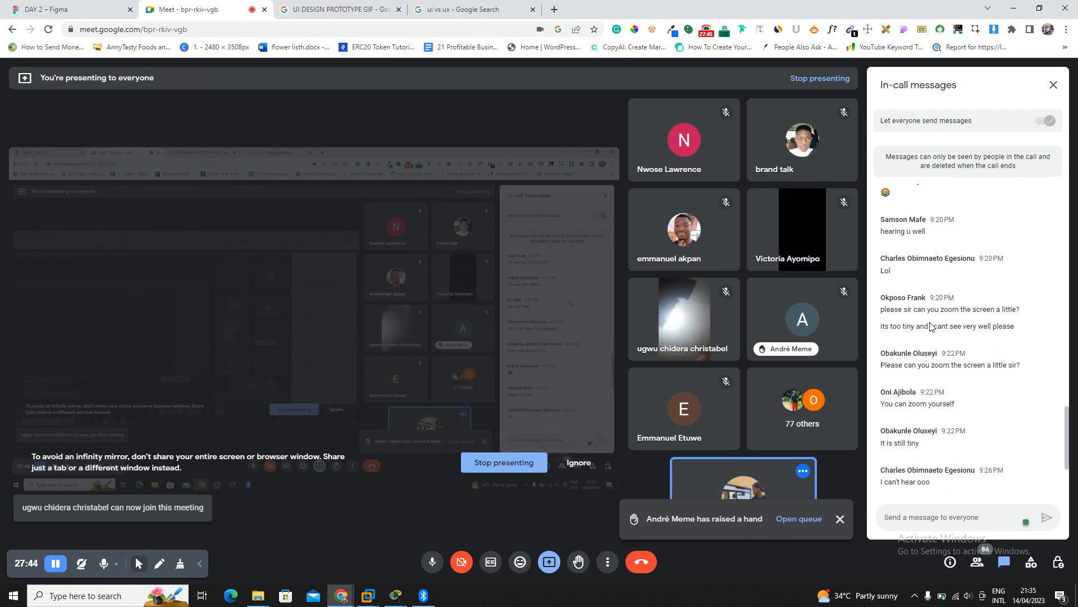
scroll(928, 323, "down", 2)
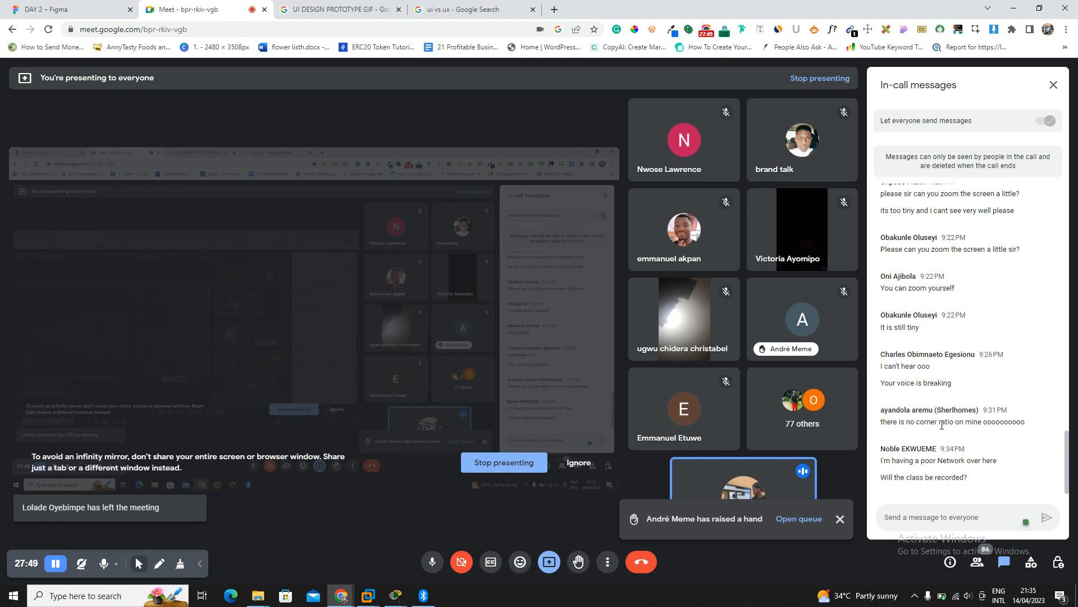
mouse_move(955, 423)
left_mouse_down()
mouse_move(991, 422)
mouse_move(938, 422)
mouse_move(954, 420)
left_mouse_up()
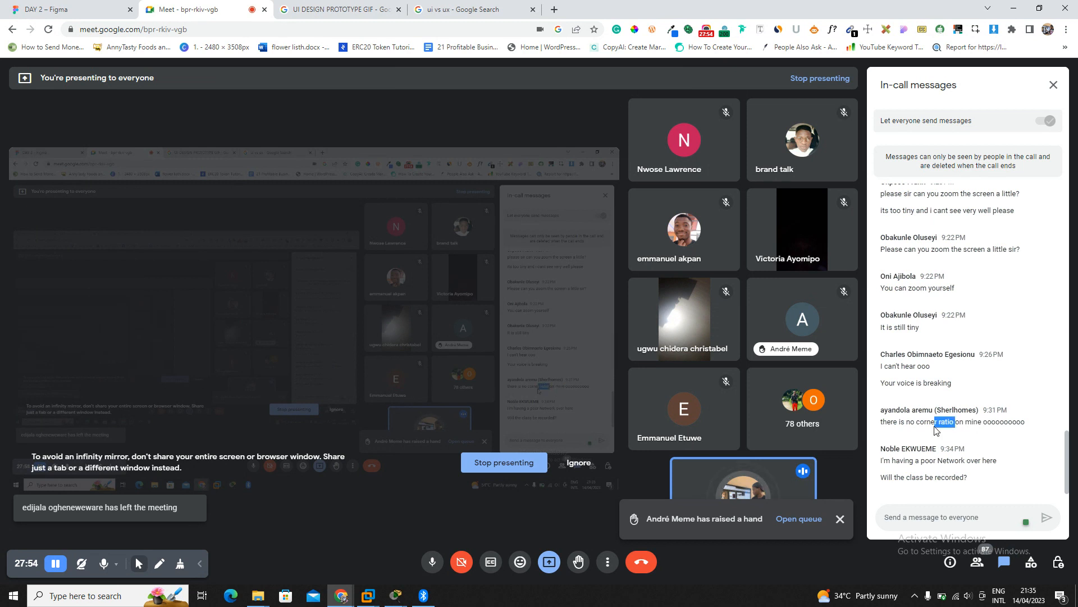
left_click(977, 423)
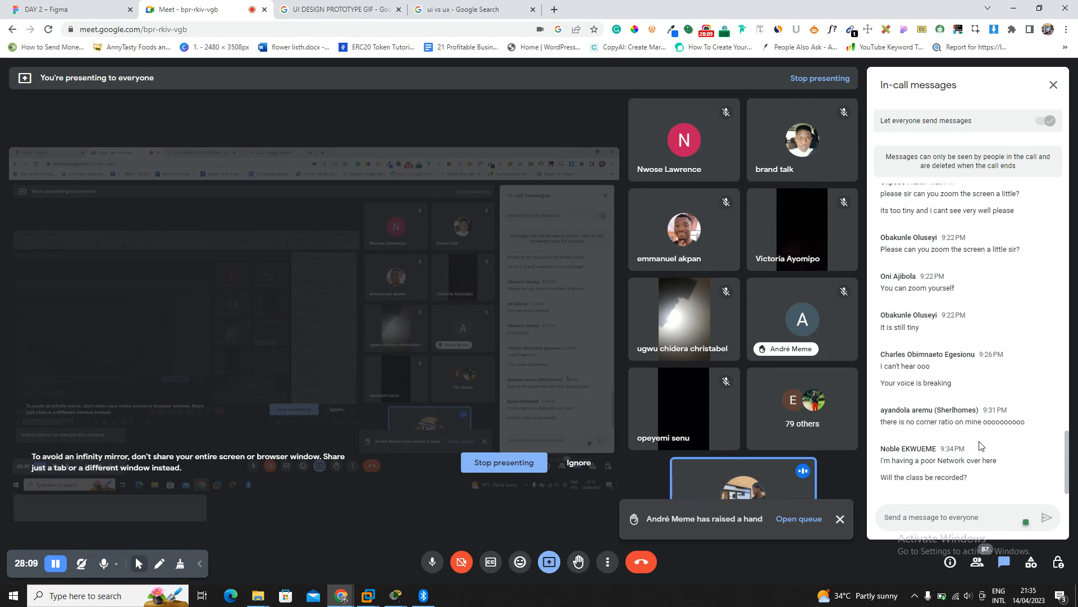
mouse_move(916, 482)
left_mouse_down()
mouse_move(953, 477)
mouse_move(923, 461)
left_mouse_up()
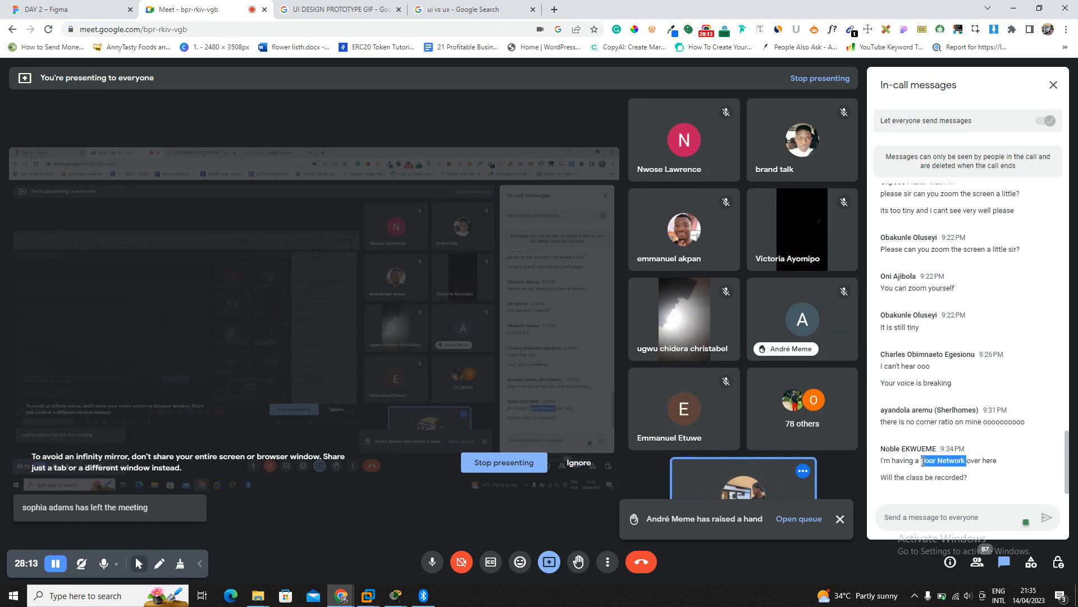
left_click_drag(900, 460, 920, 460)
Return to the Figma file and move the blue rectangle beside the "this is a class" text, to about X -668, Y -971.
left_click(357, 8)
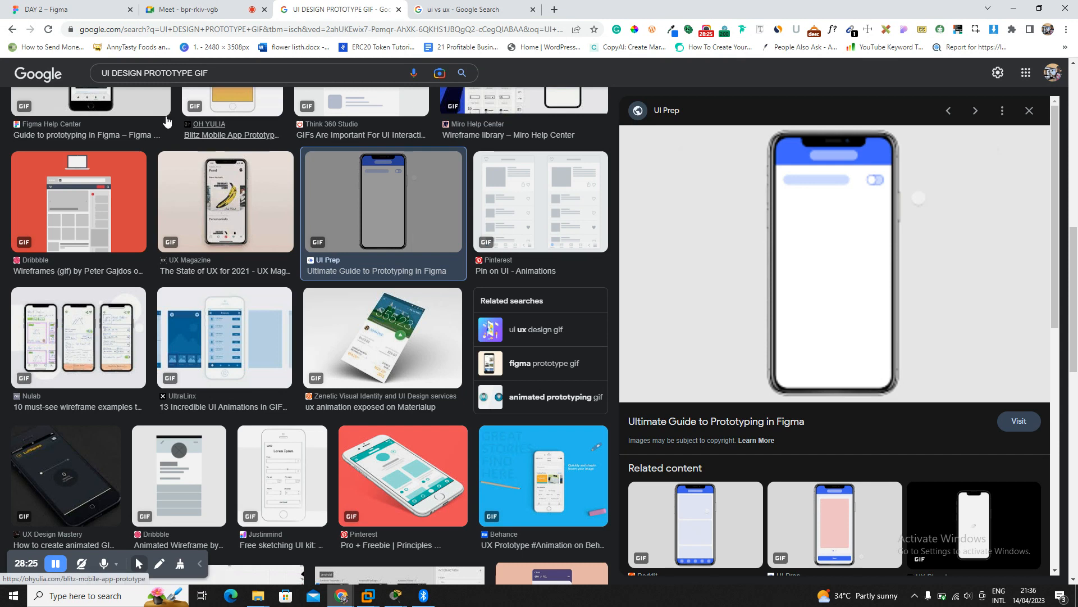
left_click(62, 9)
left_click(677, 253)
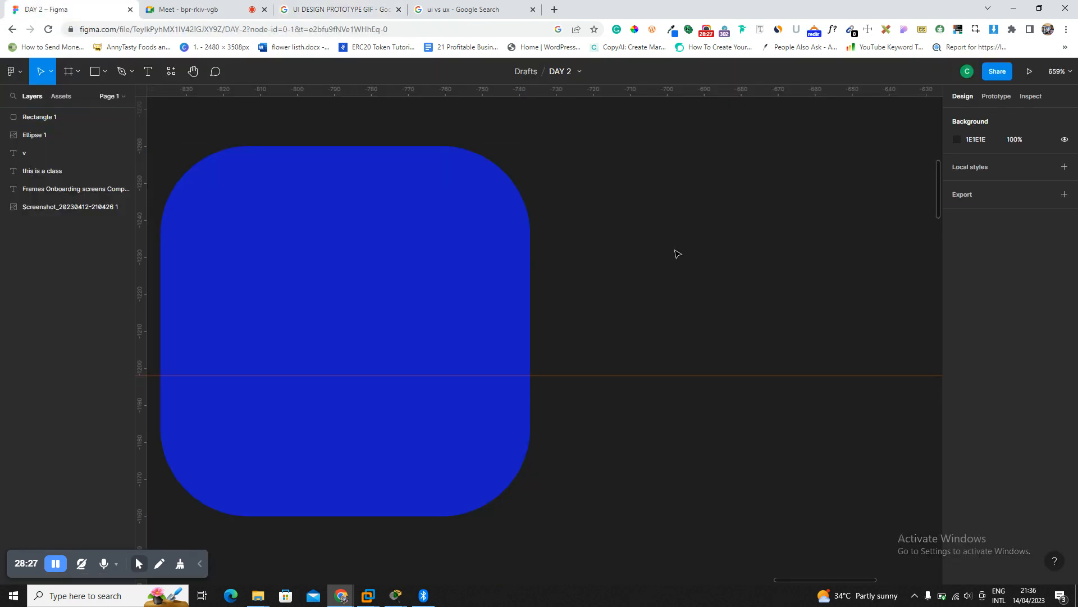
key("shift+1")
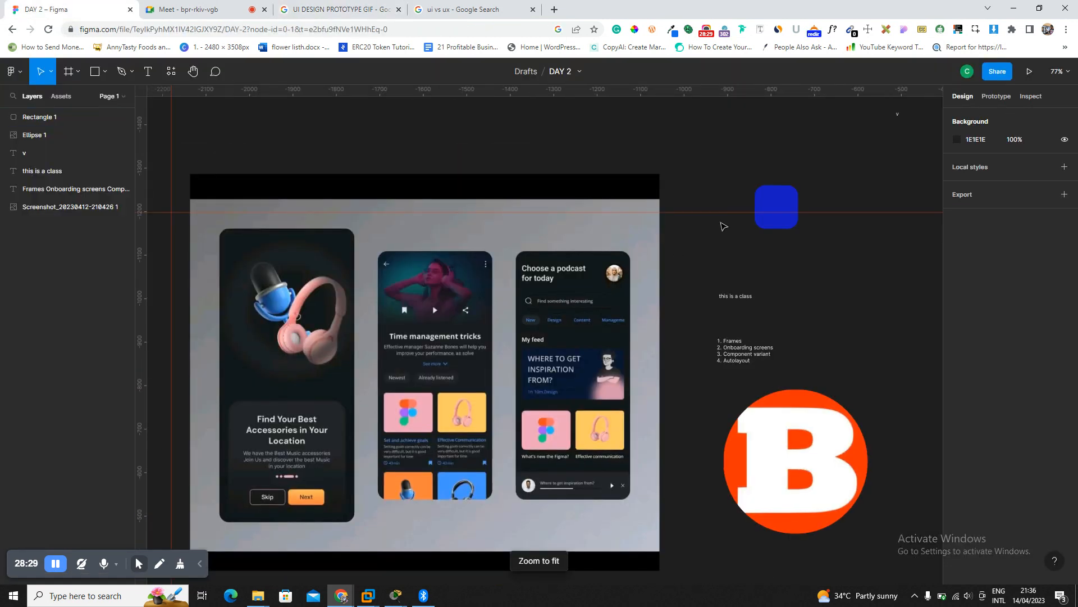
left_click_drag(788, 214, 861, 296)
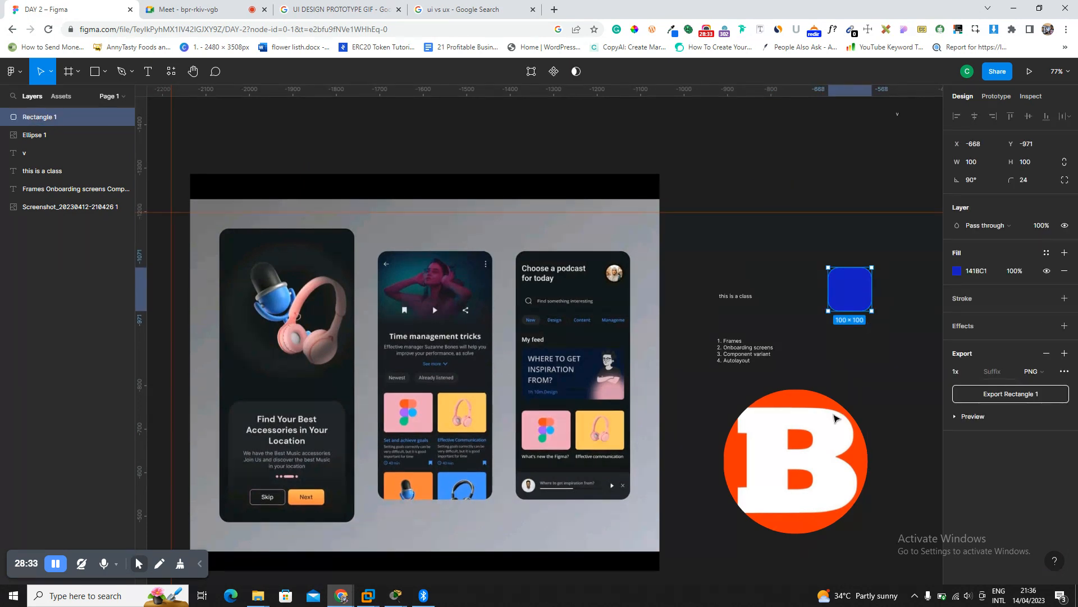
Inspect the image fill settings and the available fill types of the circle with the B logo.
left_click(812, 449)
key("shift+2")
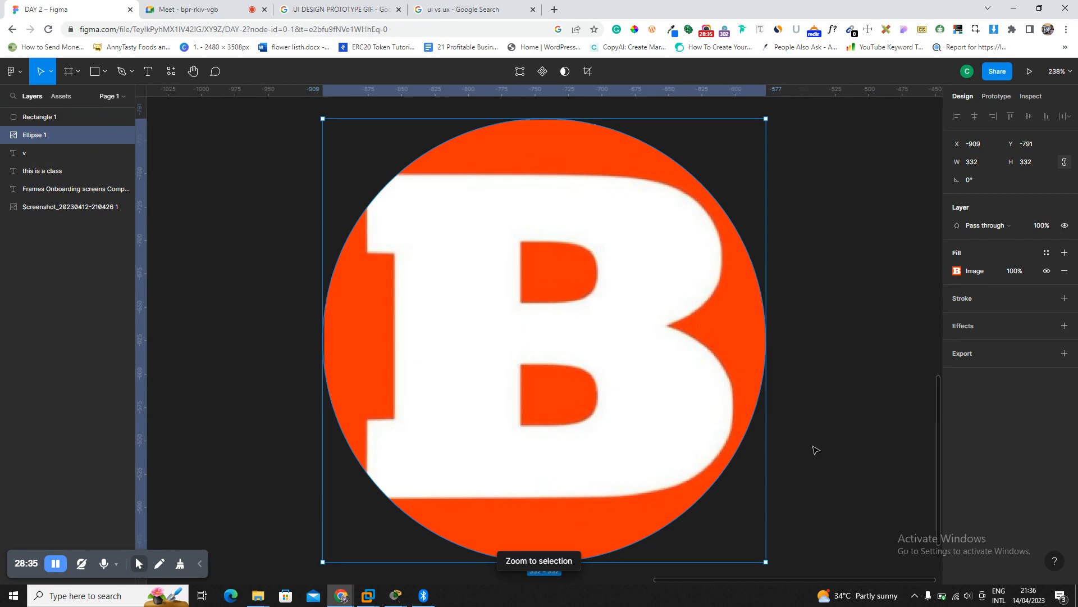
scroll(628, 350, "down", 3)
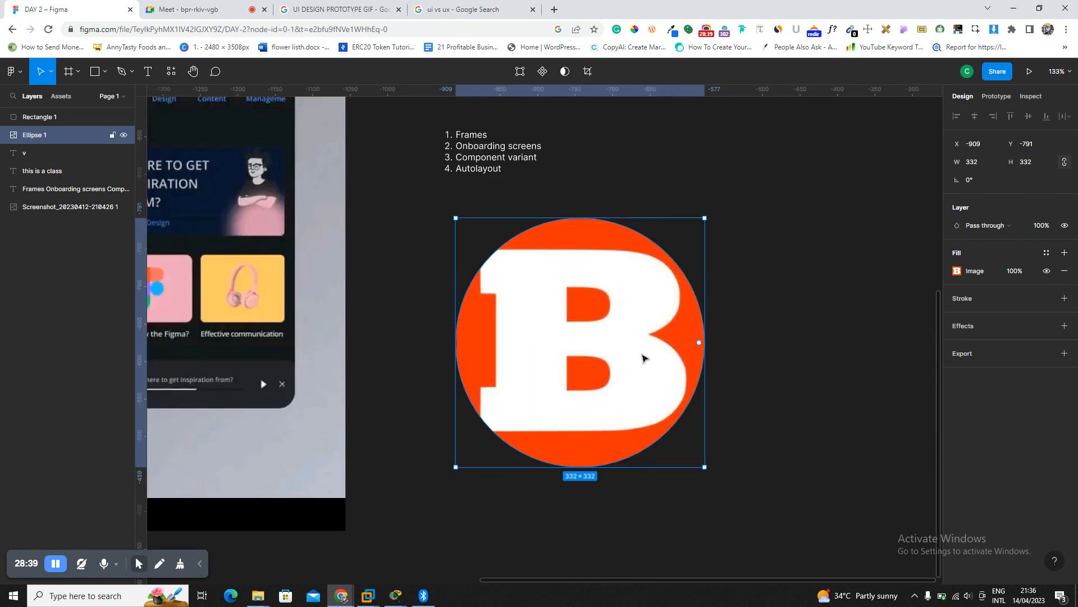
left_click(957, 272)
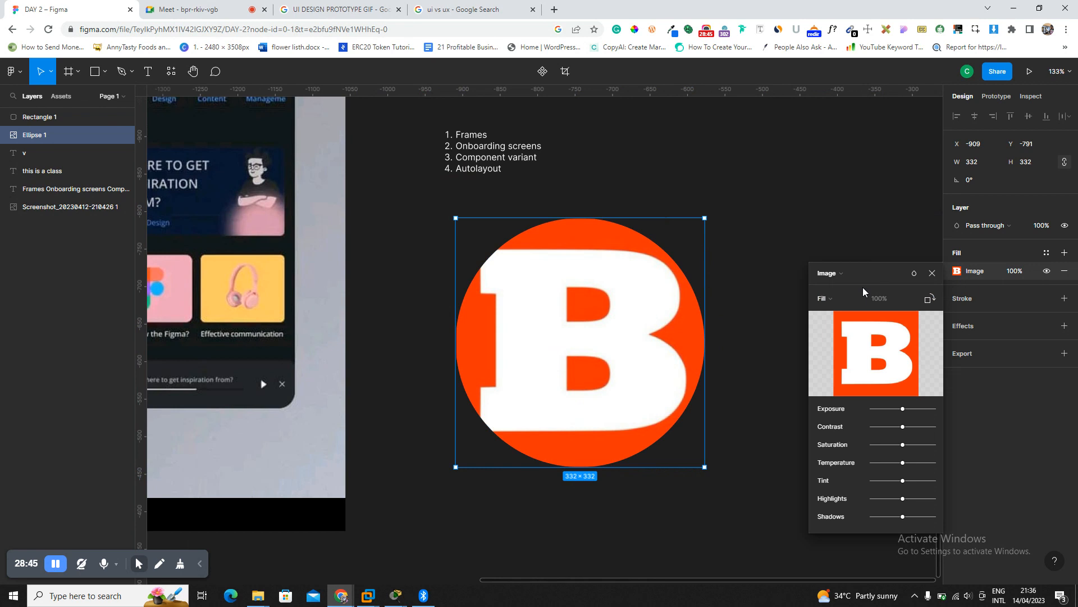
left_click(837, 272)
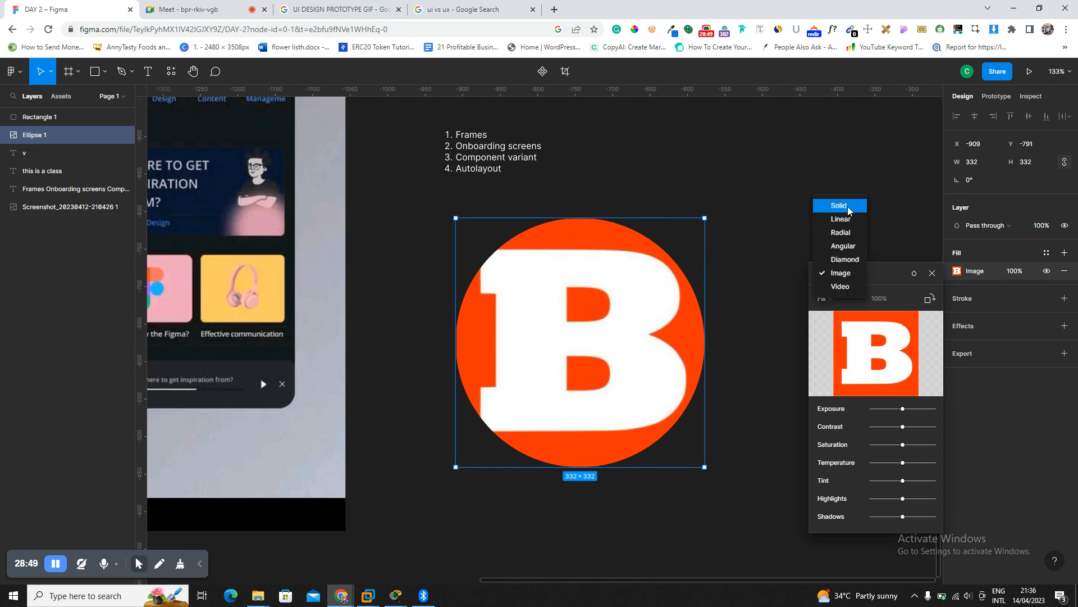
left_click(899, 203)
Review the fill types available for the blue rectangle's solid fill and close the fill settings.
scroll(680, 258, "up", 3)
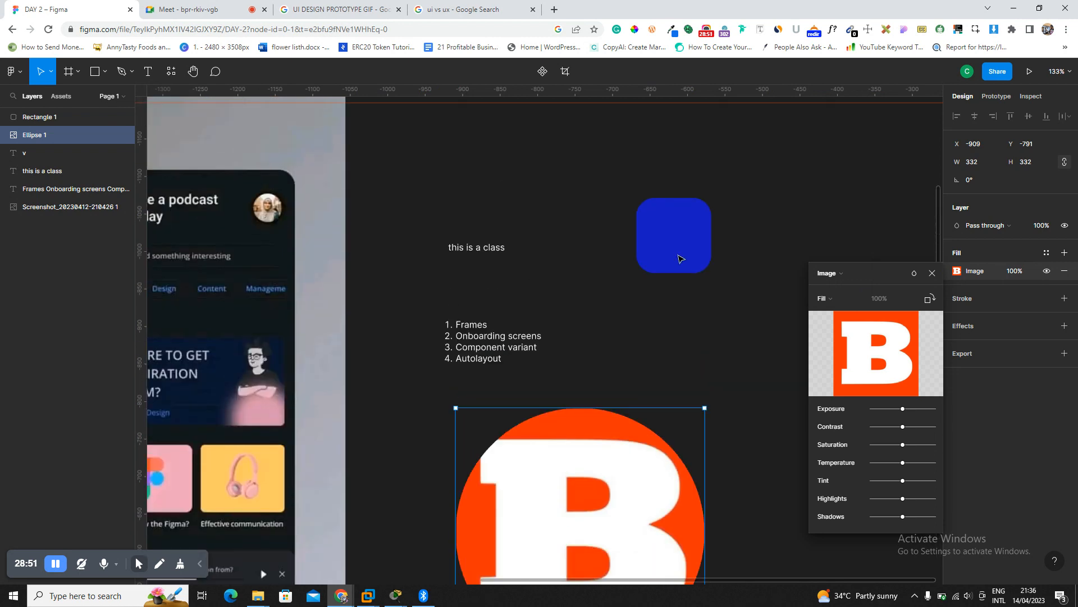
left_click(680, 258)
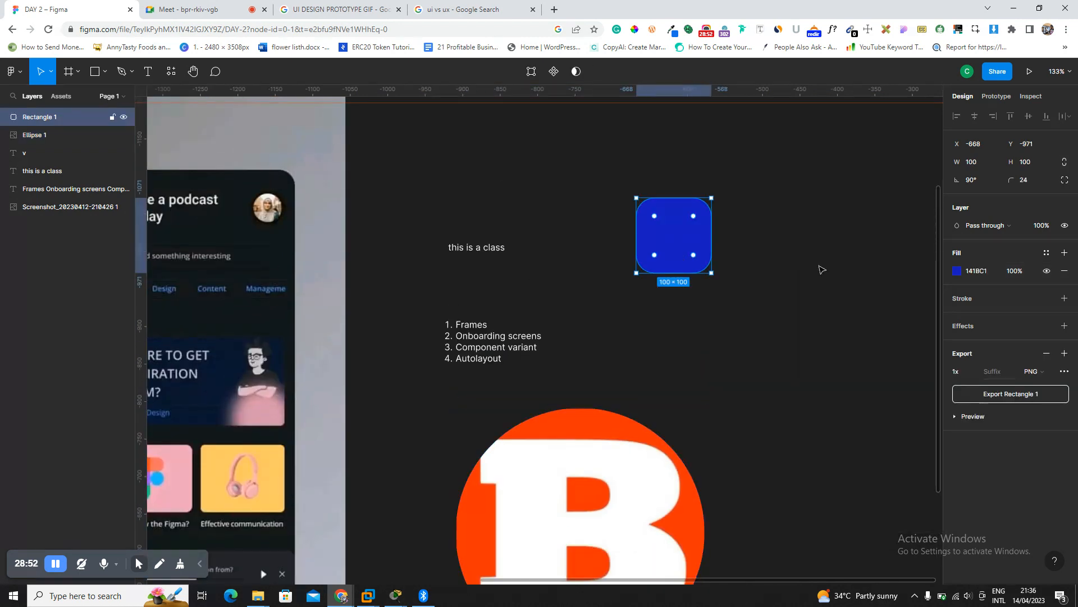
left_click(958, 270)
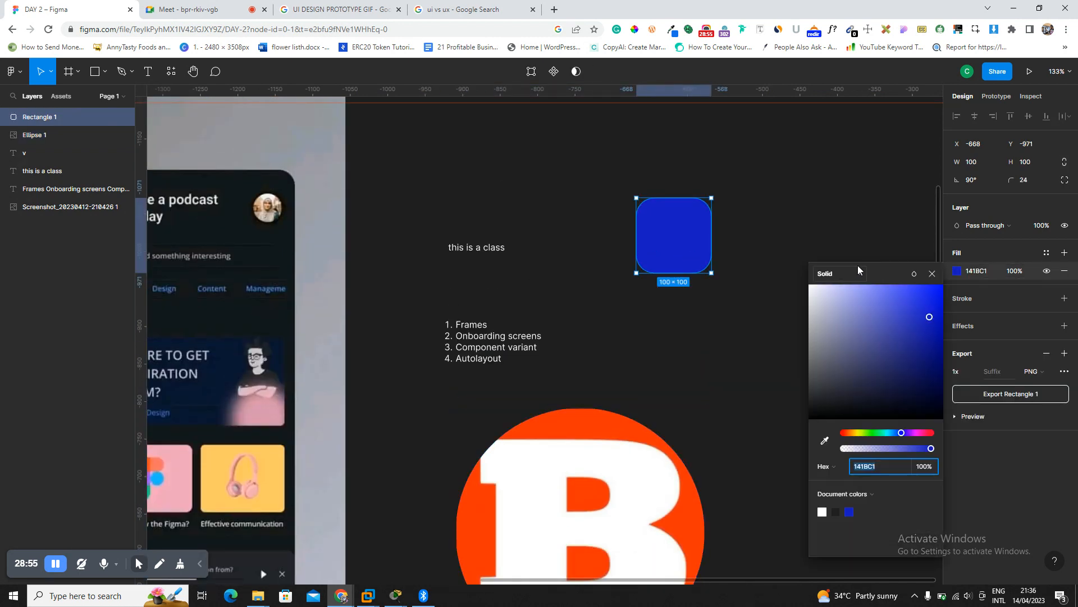
left_click(857, 267)
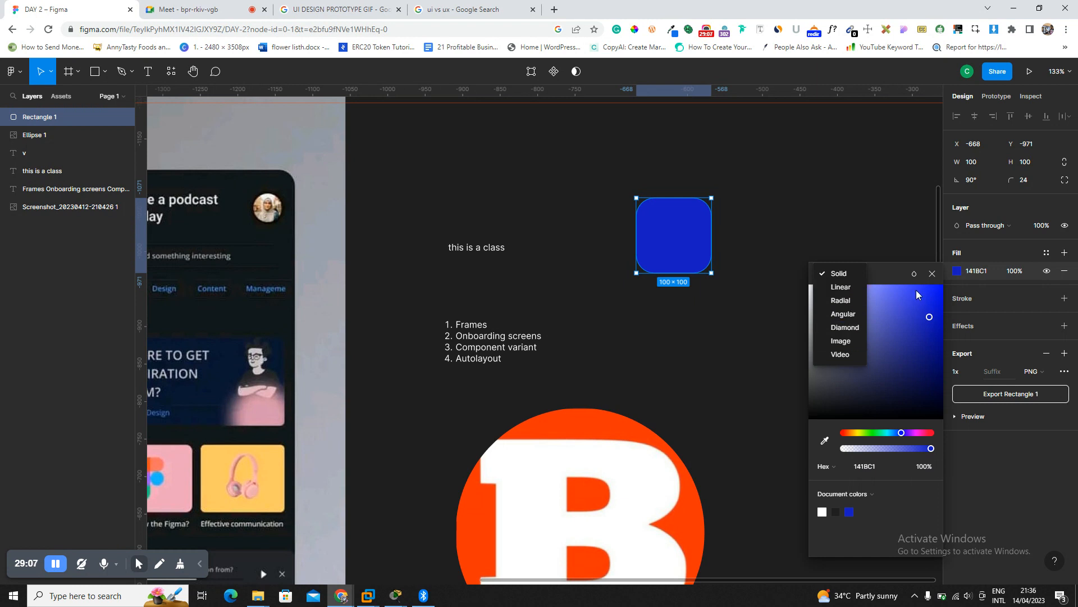
left_click(936, 271)
Replace the image fill of the circle with the B logo with "The New York Times - png" from Downloads, and deselect the circle.
left_click(644, 473)
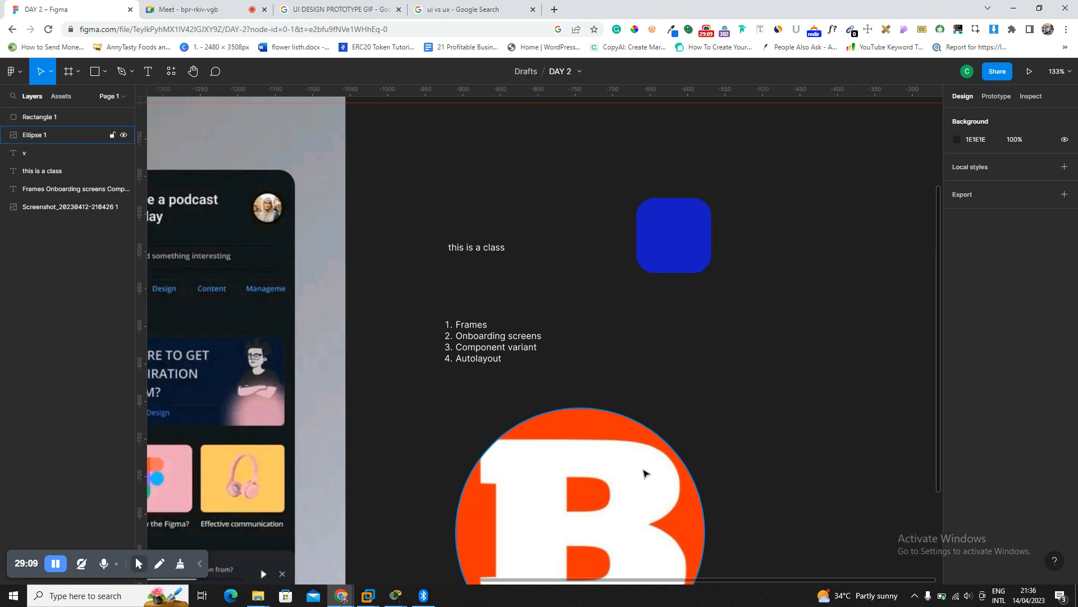
left_click(957, 270)
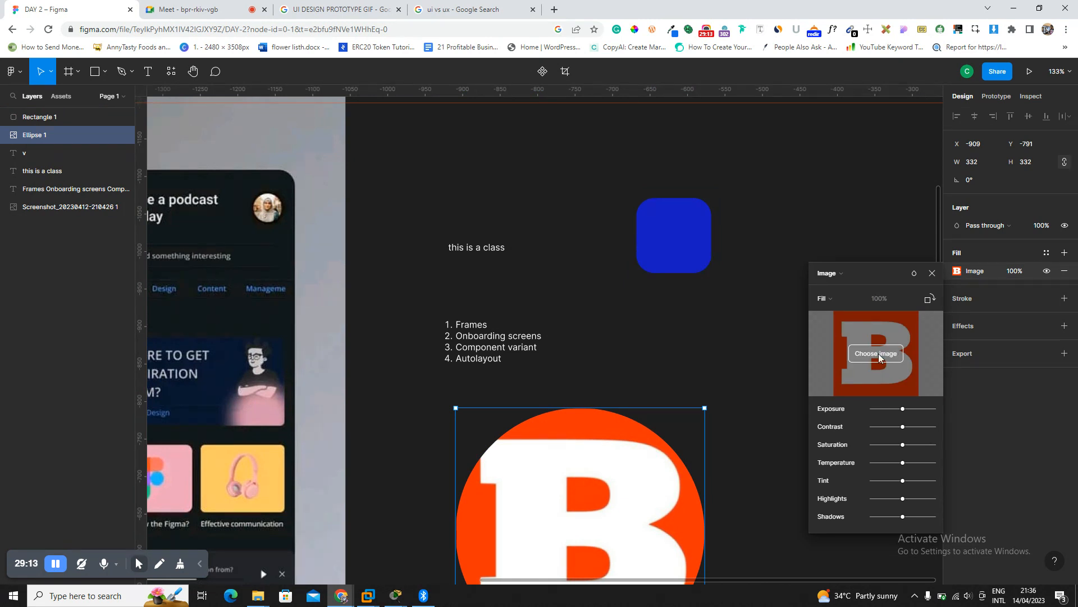
scroll(591, 355, "down", 3)
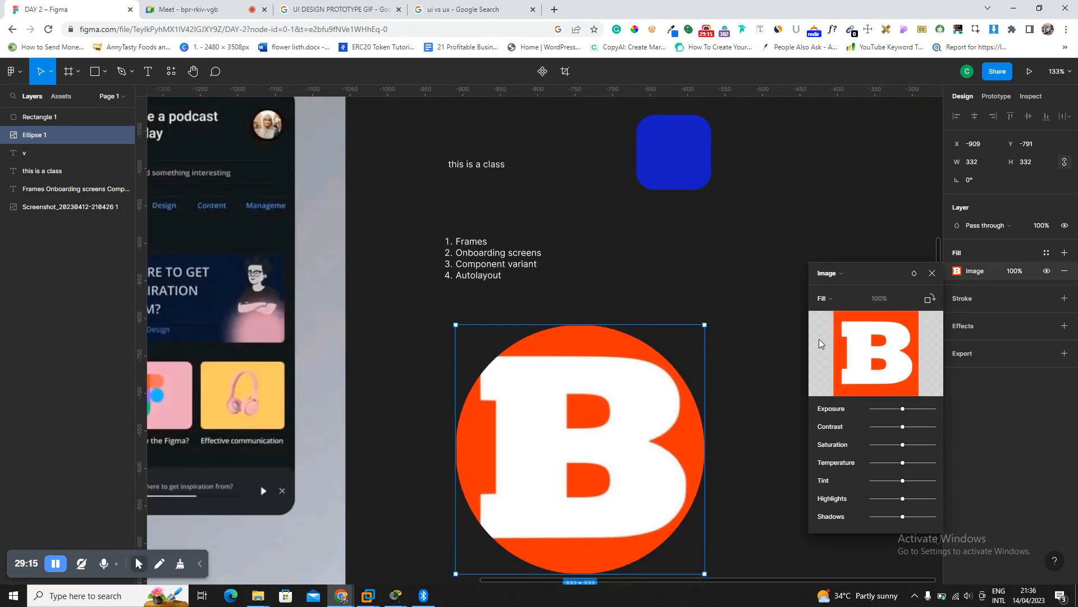
left_click(869, 351)
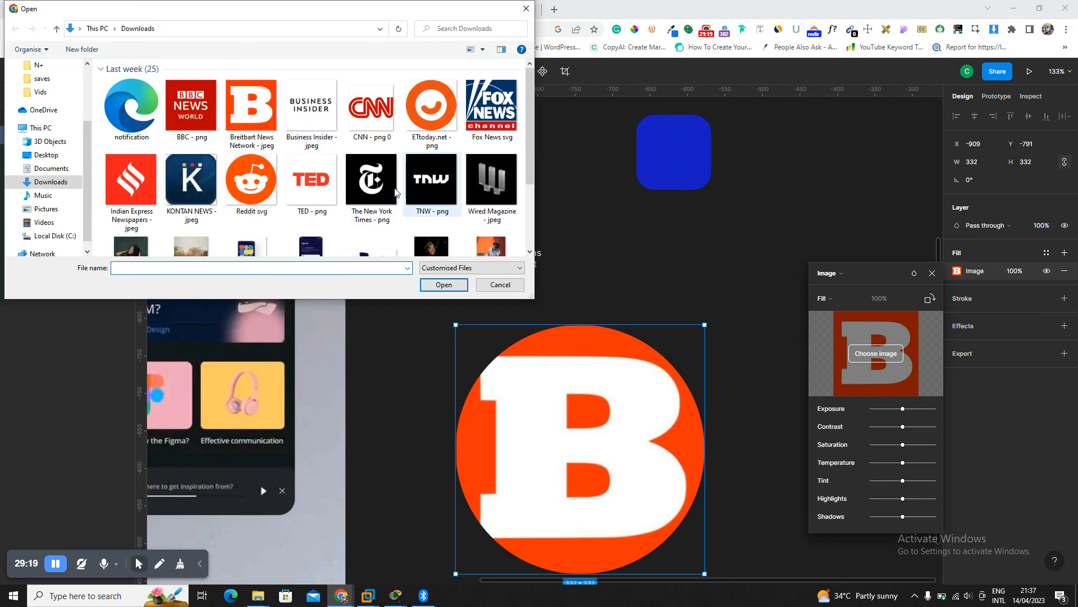
double_click(374, 185)
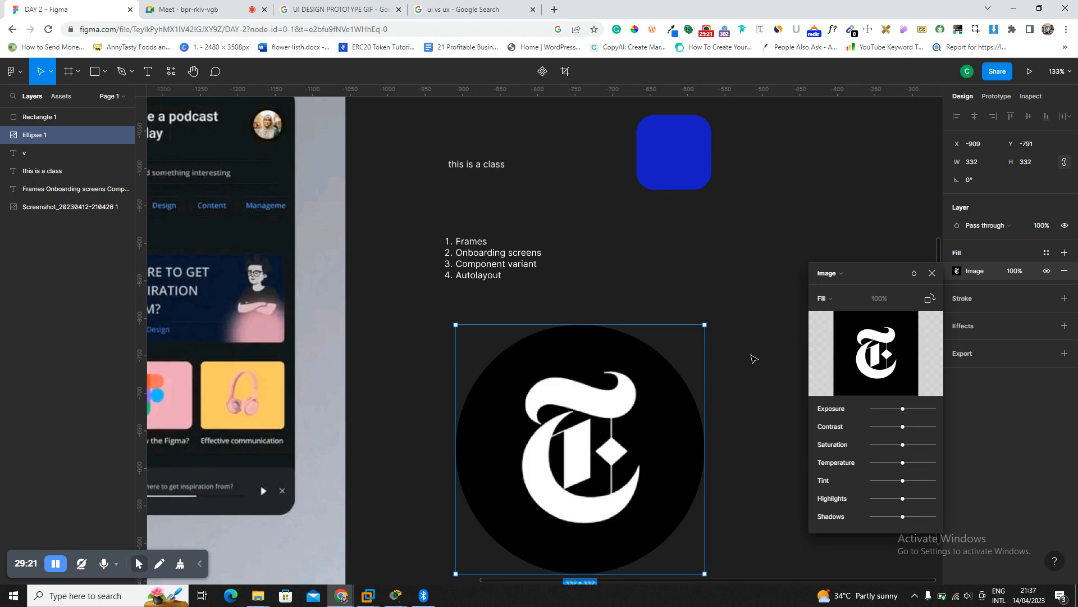
left_click(934, 273)
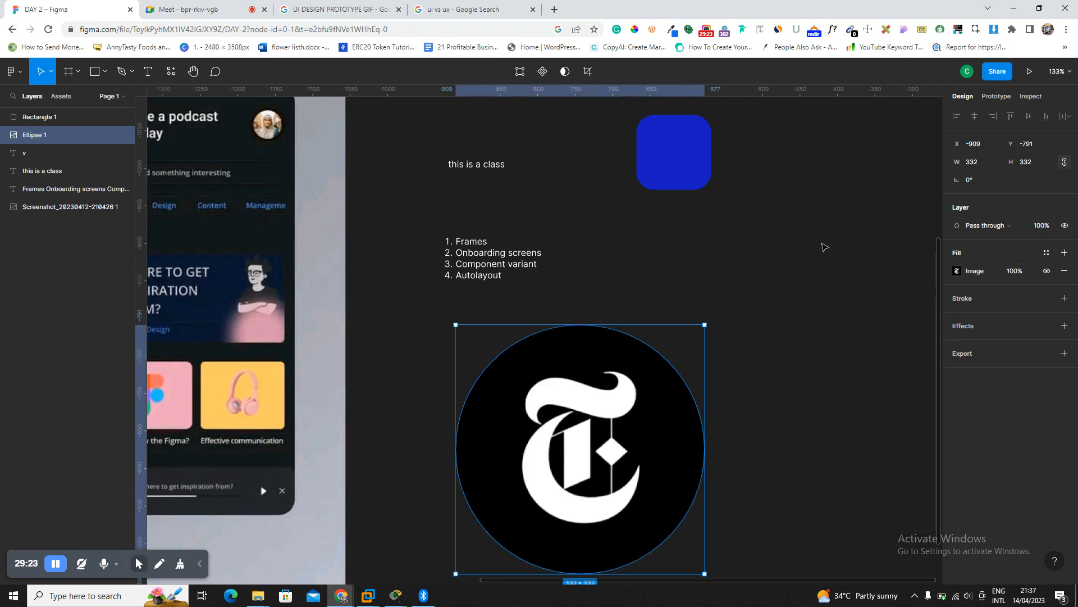
left_click(823, 243)
Set the page background colour to light grey E7E7E7.
scroll(609, 272, "down", 5)
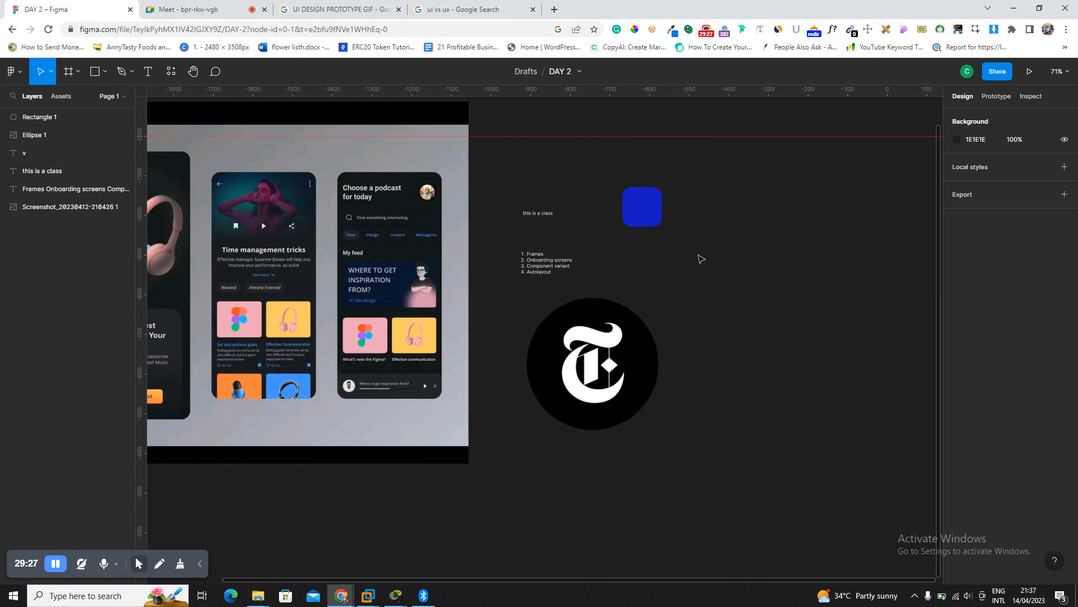
left_click(956, 139)
left_click_drag(897, 257, 806, 168)
left_click(932, 143)
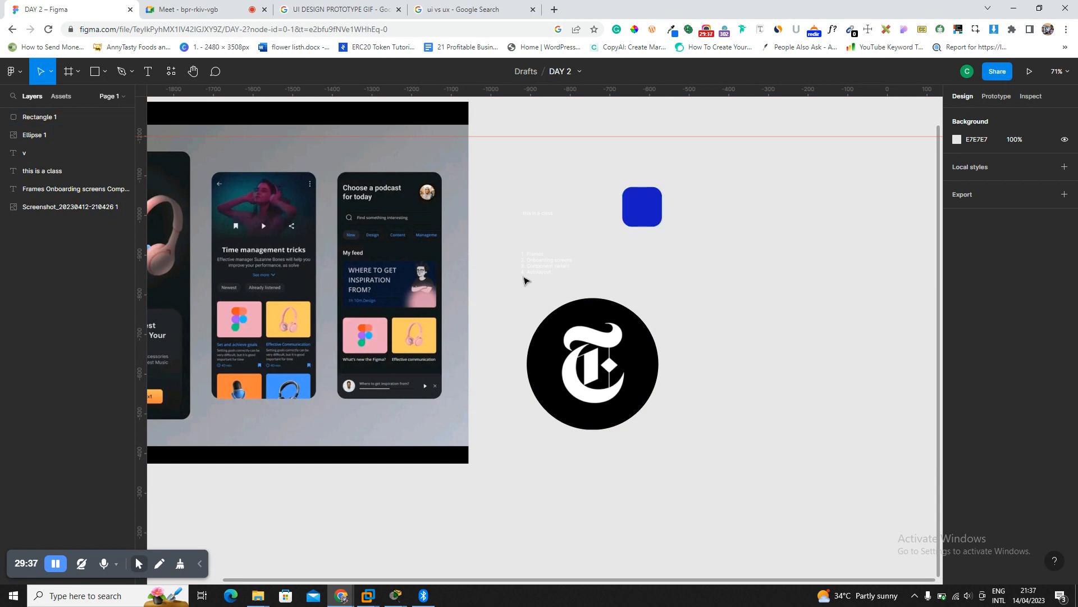
scroll(790, 344, "down", 5)
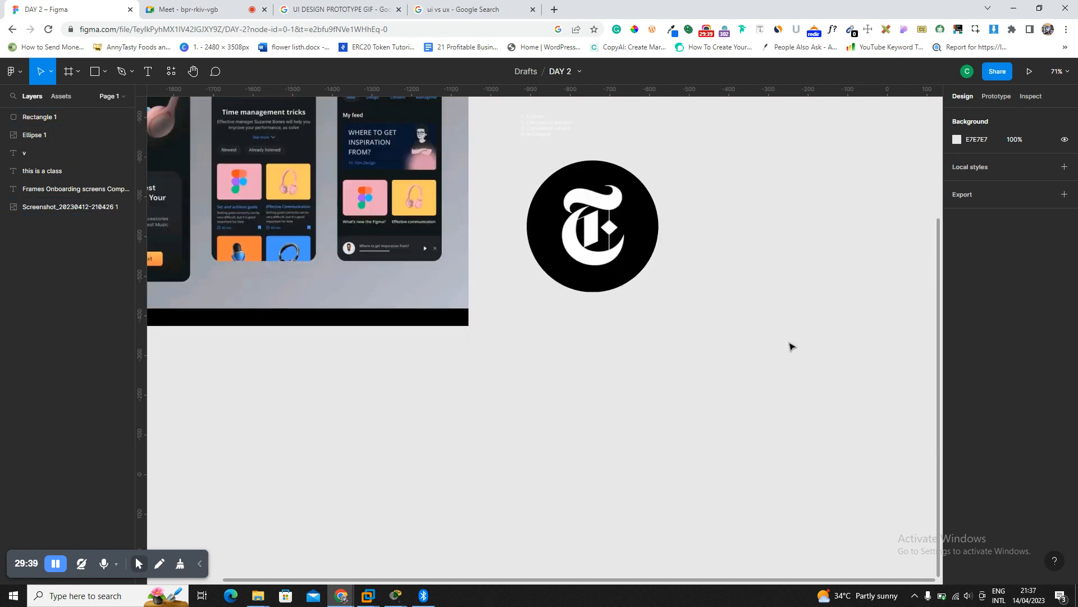
left_click_drag(612, 292, 530, 354)
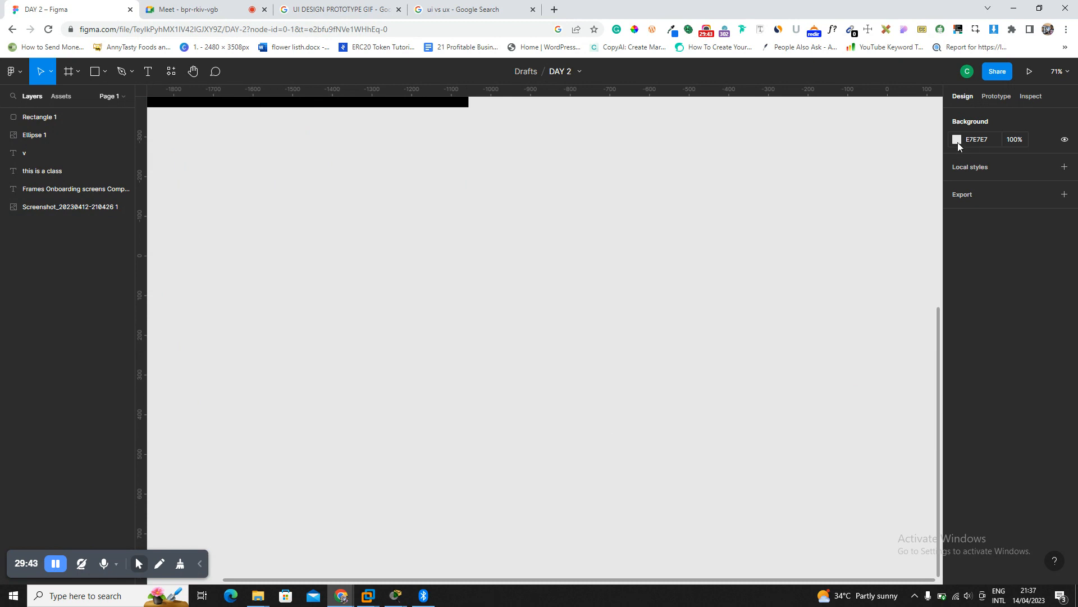
Darken the page background colour to near-black 111111.
left_click(957, 139)
left_click_drag(807, 152, 799, 287)
left_click(933, 141)
scroll(691, 211, "up", 5)
scroll(691, 212, "up", 1)
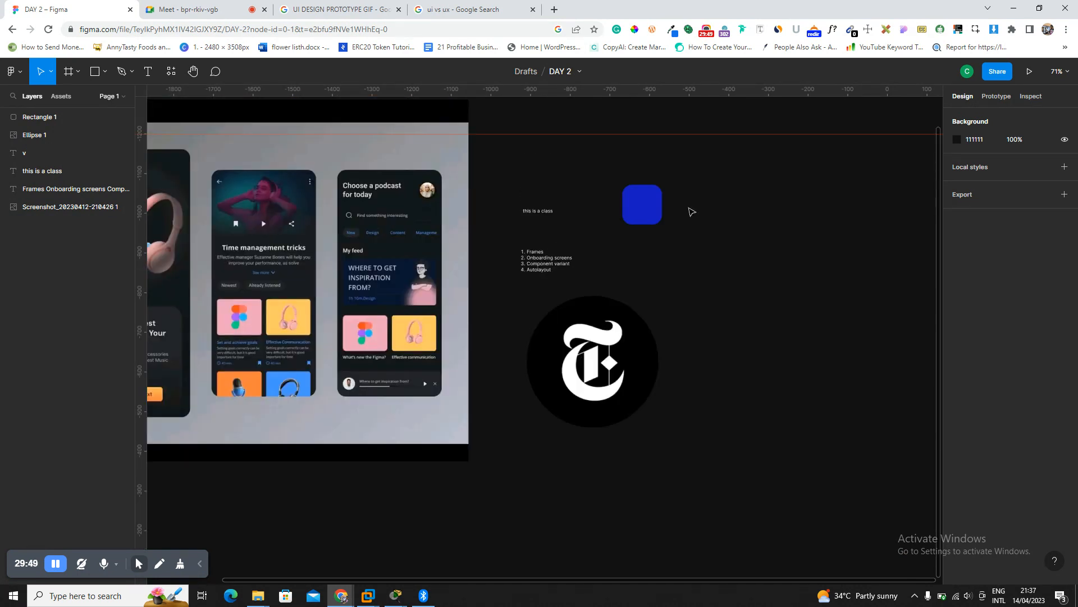
Set the page background colour to dark grey 232323.
left_click(957, 140)
left_click_drag(809, 230, 804, 271)
Bring the numbered list of class topics into close view.
left_click(547, 260)
key("shift+2")
left_click(664, 156)
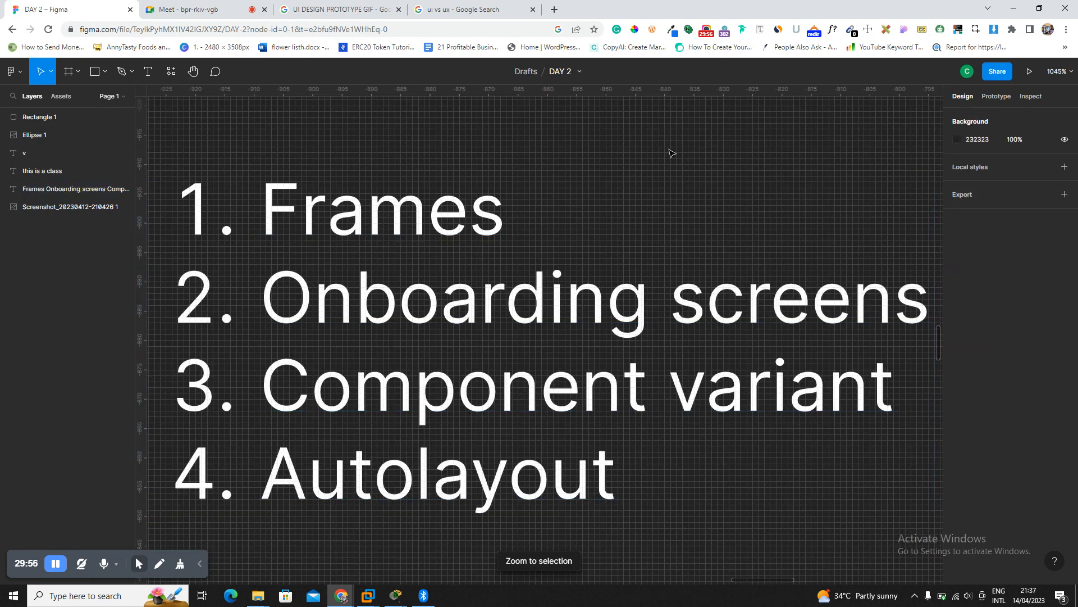
left_click(484, 210)
left_click(554, 151)
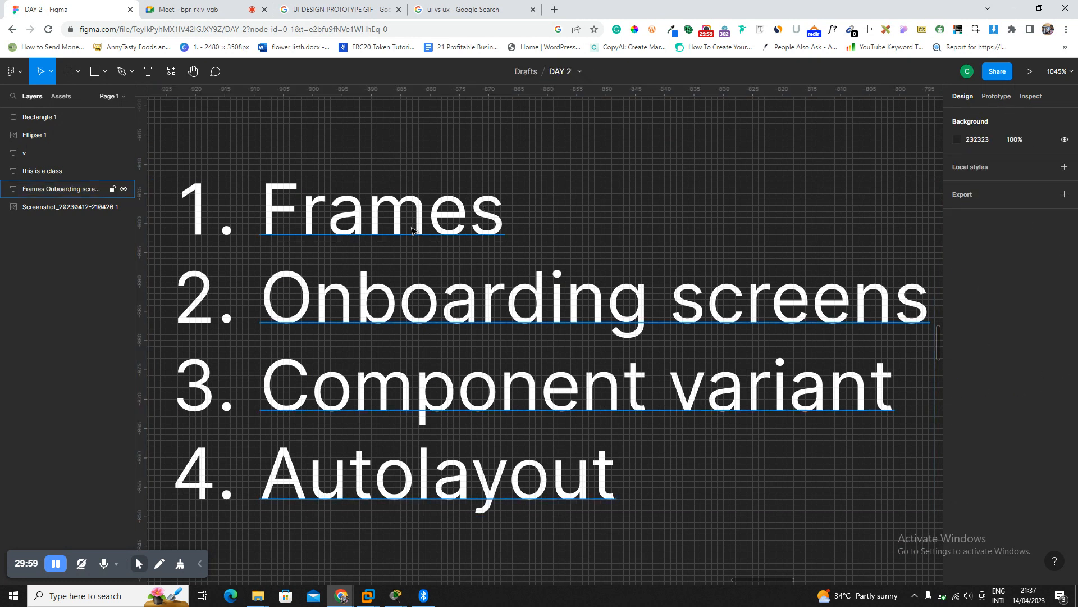
Admit the waiting participant in the Google Meet call and return to the Figma file.
left_click(221, 19)
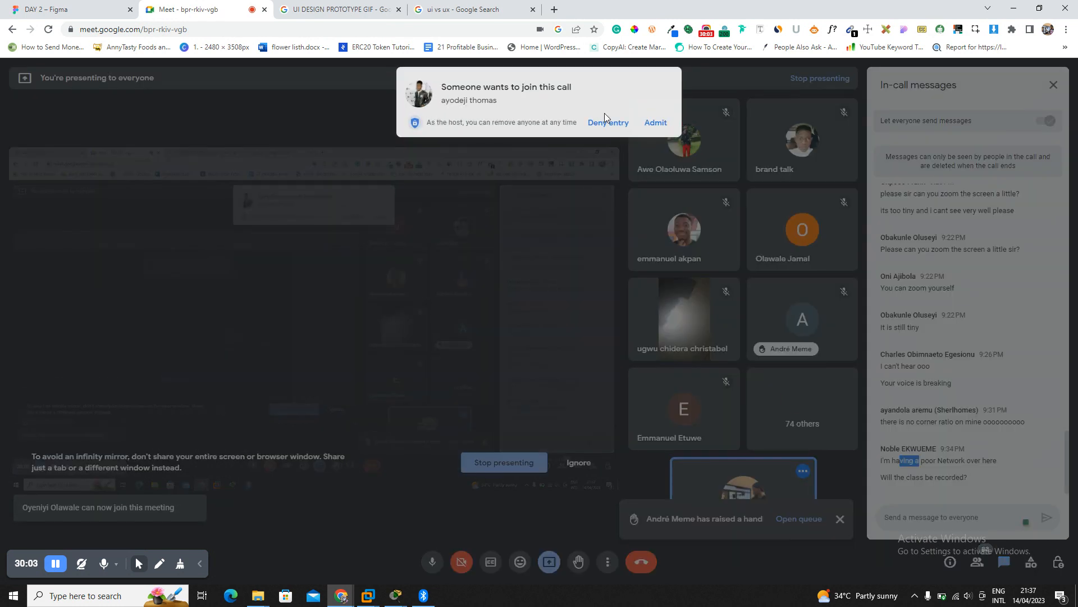
left_click(652, 122)
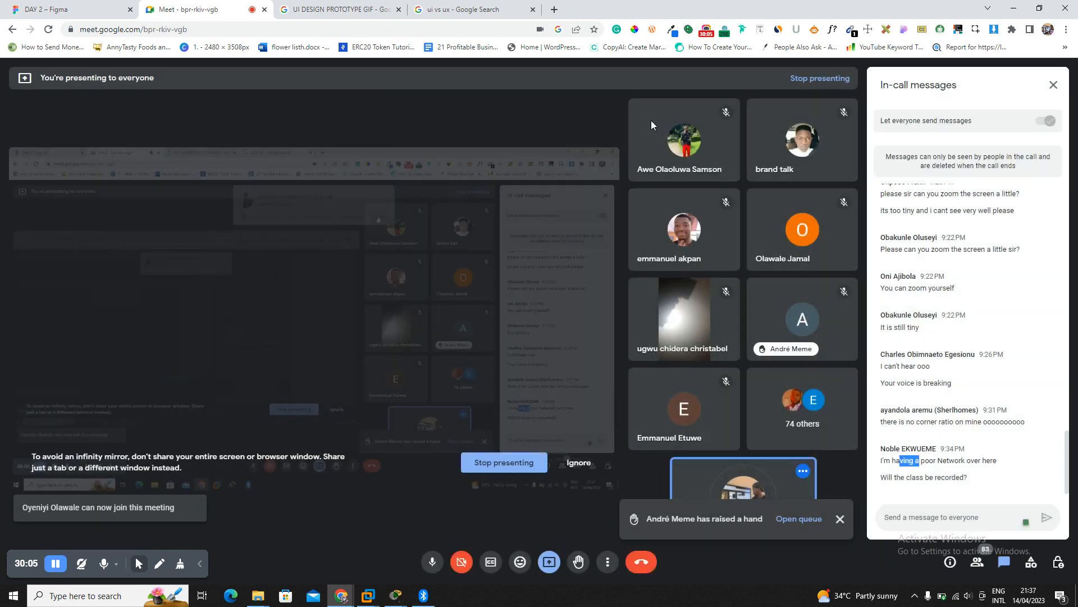
left_click(73, 9)
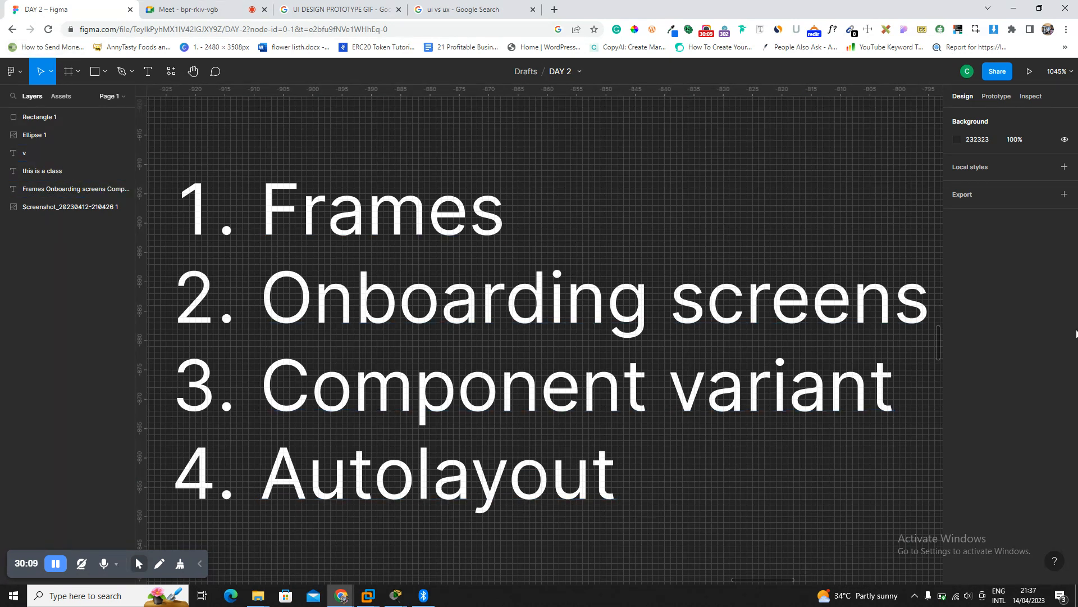
Review the Frames topic in the numbered list, and the reference app screens and blue rectangle on the full canvas.
left_click(348, 9)
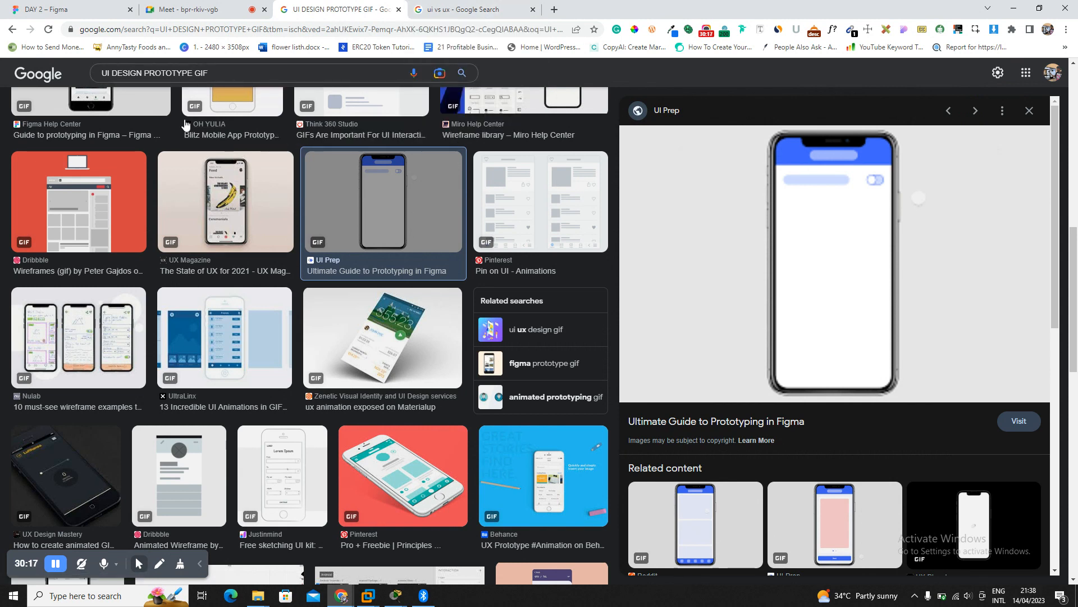
left_click(72, 8)
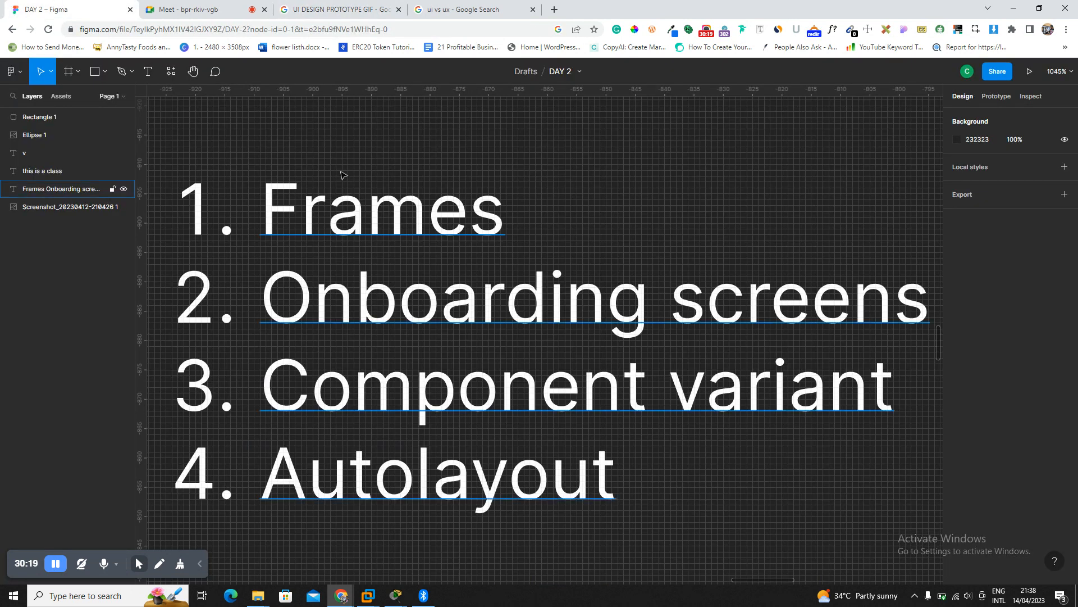
left_click(444, 209)
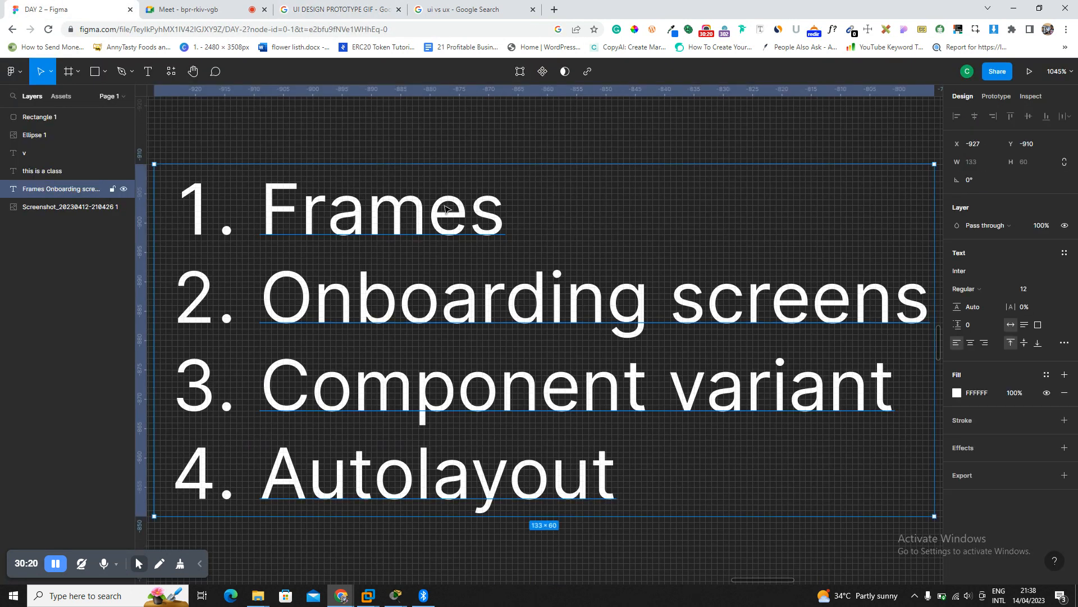
left_click(471, 155)
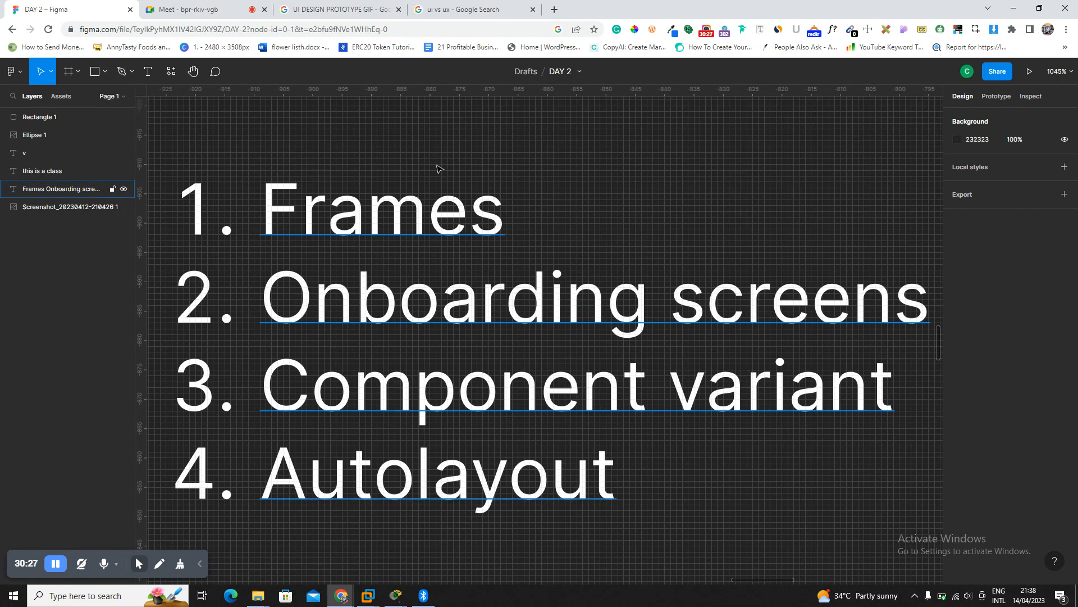
left_click(393, 212)
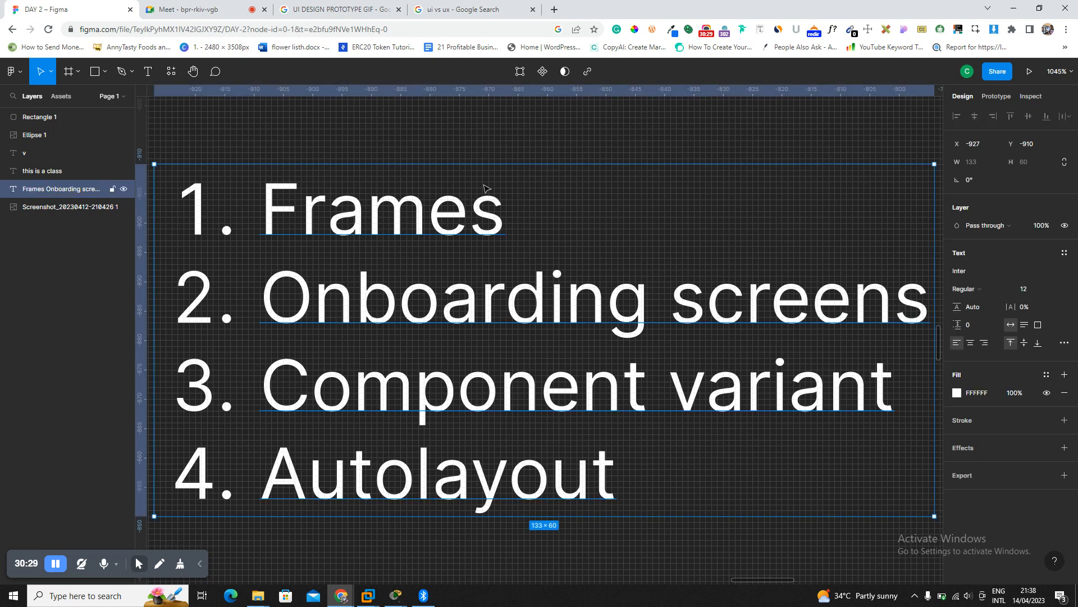
scroll(486, 189, "up", 5)
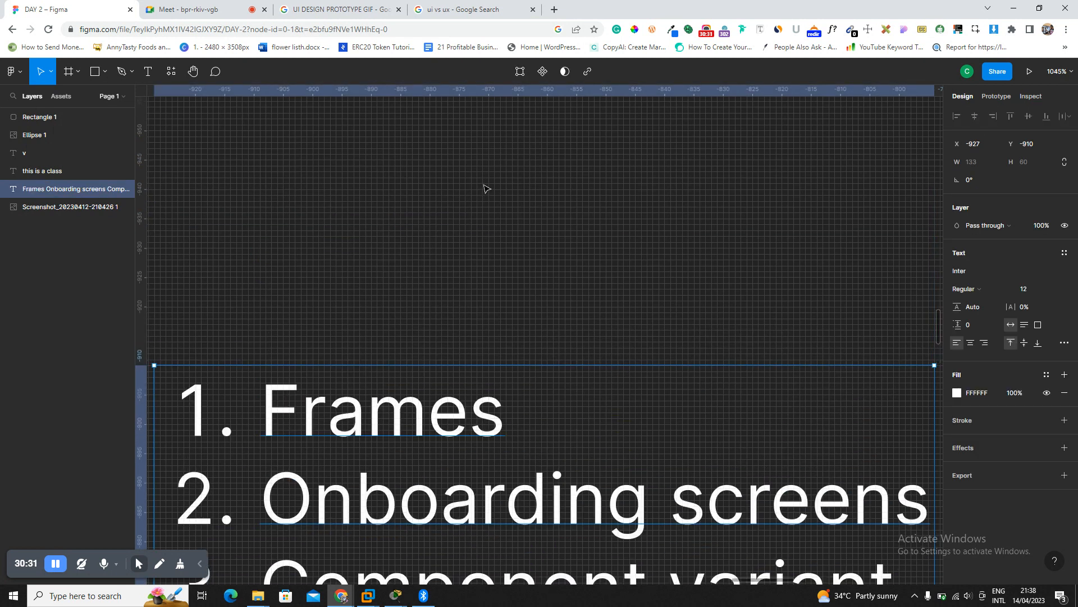
scroll(487, 188, "down", 6)
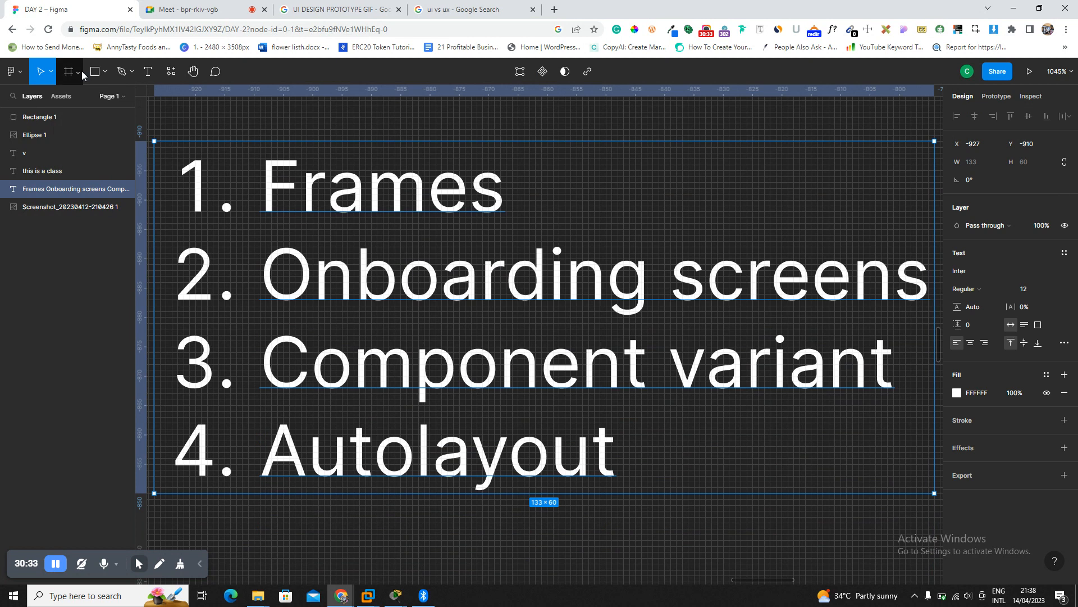
key("shift+1")
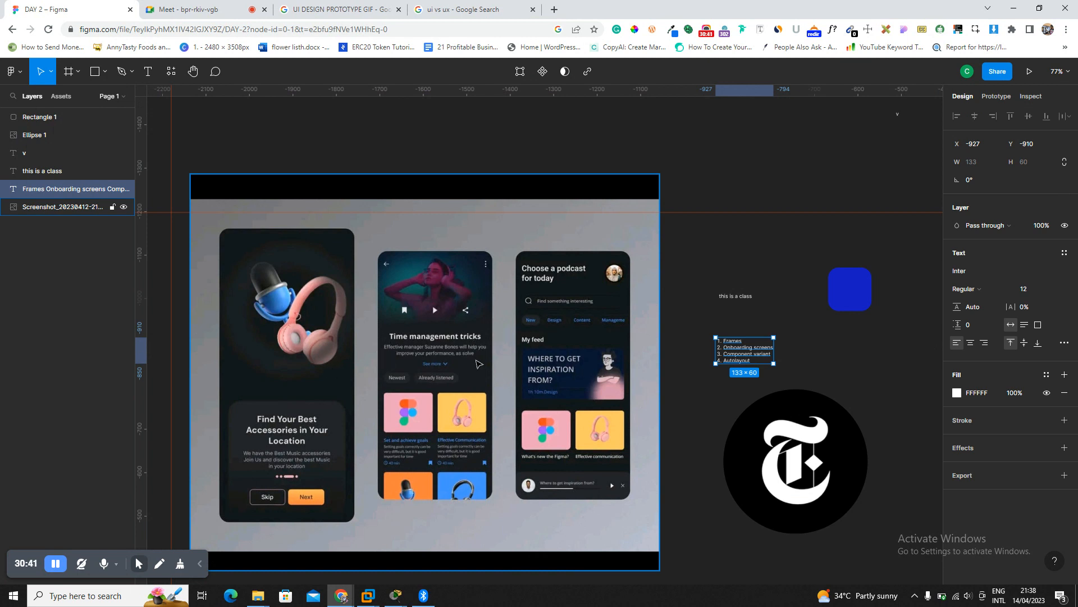
left_click(847, 286)
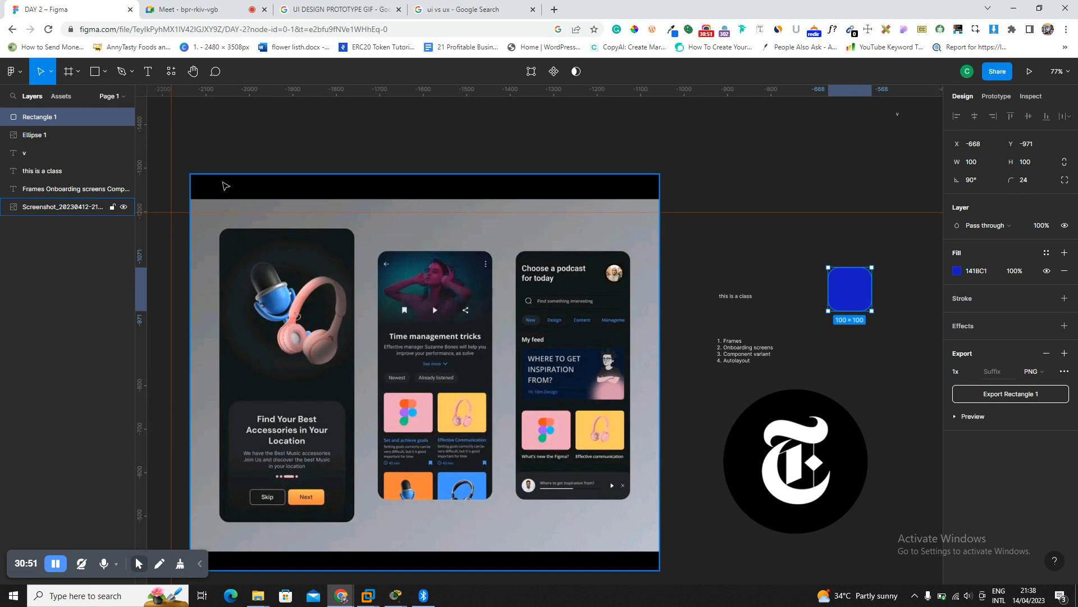
left_click(238, 164)
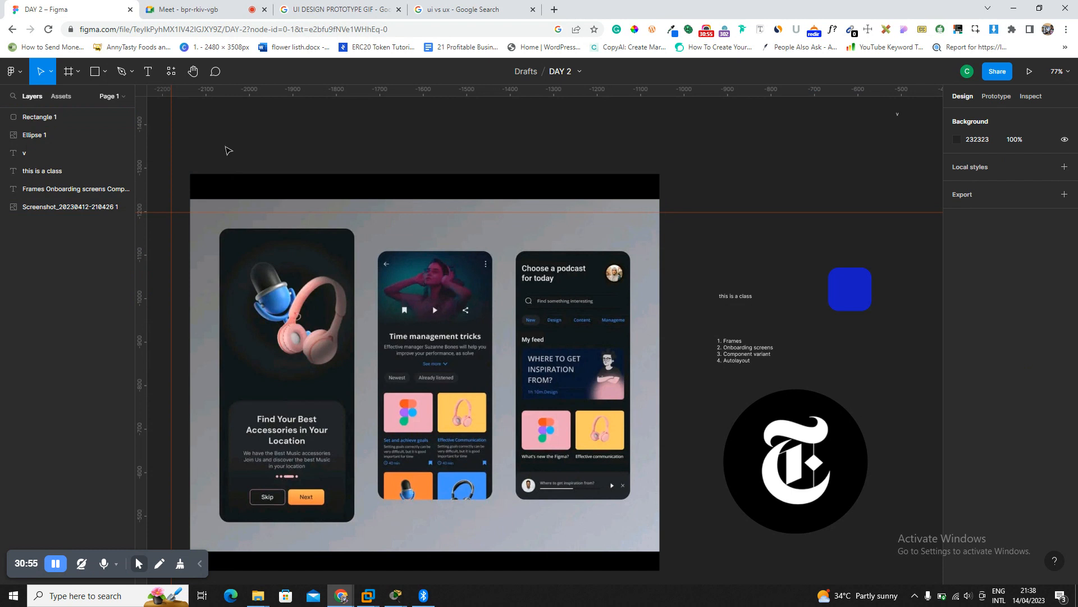
Add an iPhone 13 mini frame (375 × 812) and place it below the reference screenshot, flush with its left edge, at X -2136, Y -320.
left_click(79, 73)
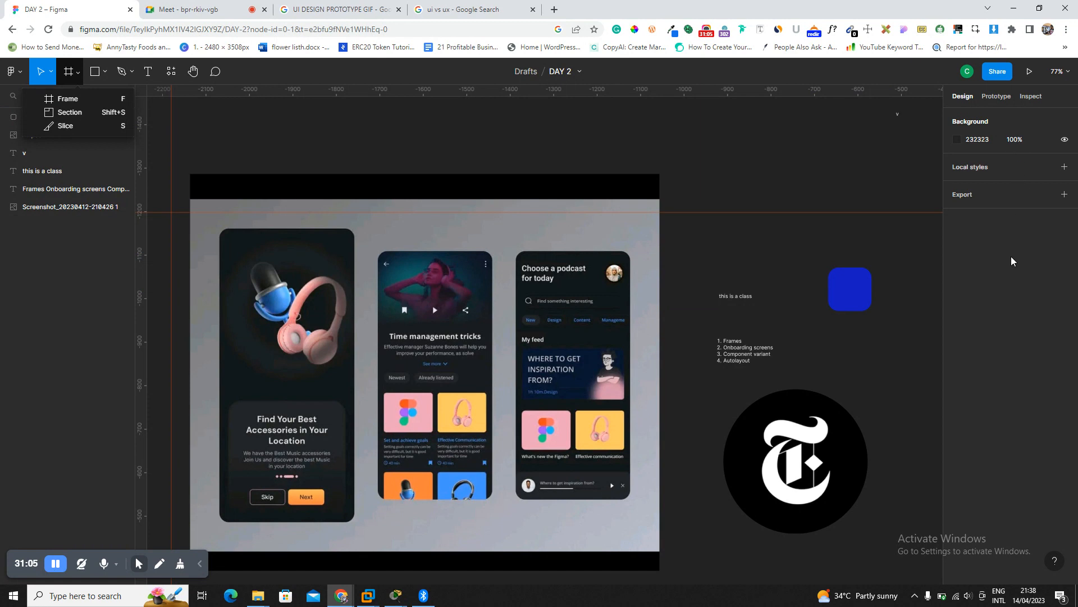
left_click(115, 101)
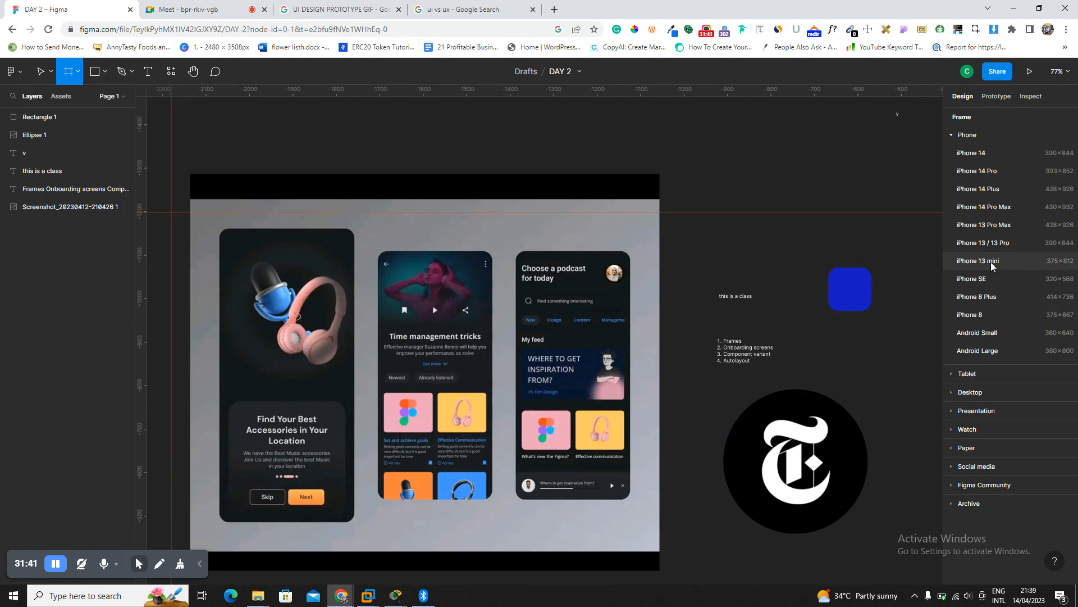
left_click(999, 261)
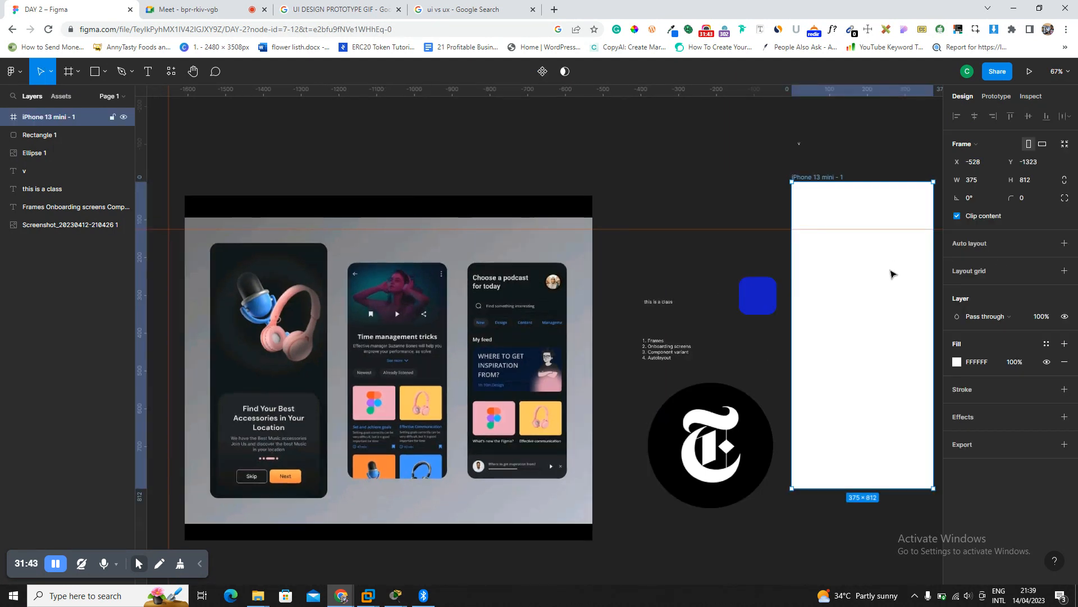
left_click_drag(861, 337, 772, 286)
left_click_drag(833, 299, 820, 301)
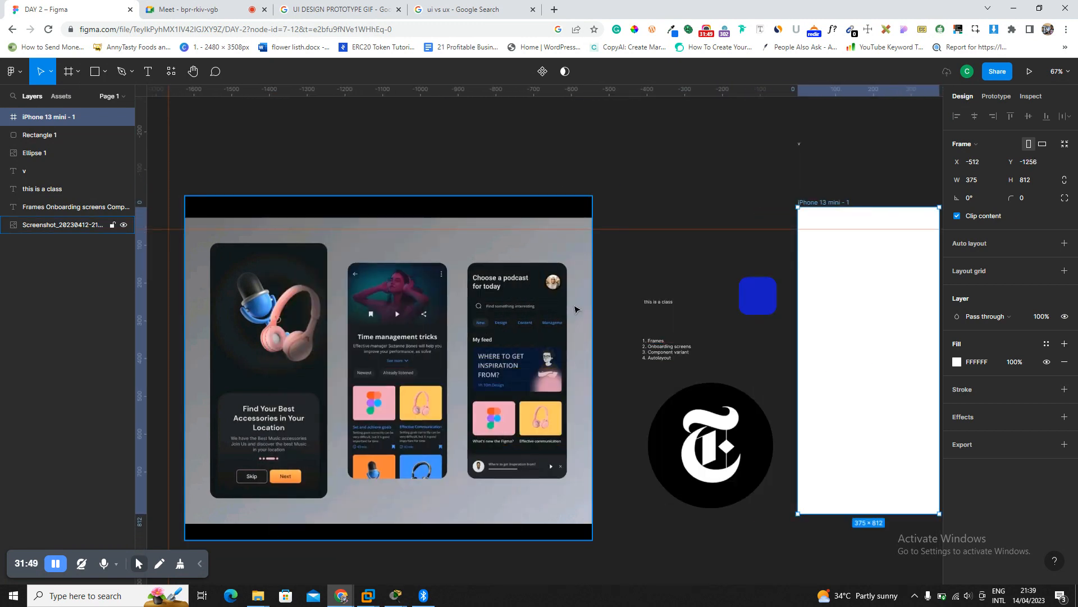
left_click_drag(897, 298, 832, 368)
left_click_drag(717, 526, 285, 500)
left_click(636, 408)
Add an iPad Pro 11" frame (834 × 1194) and place it directly right of the iPhone 13 mini frame, with their top edges aligned.
key("f")
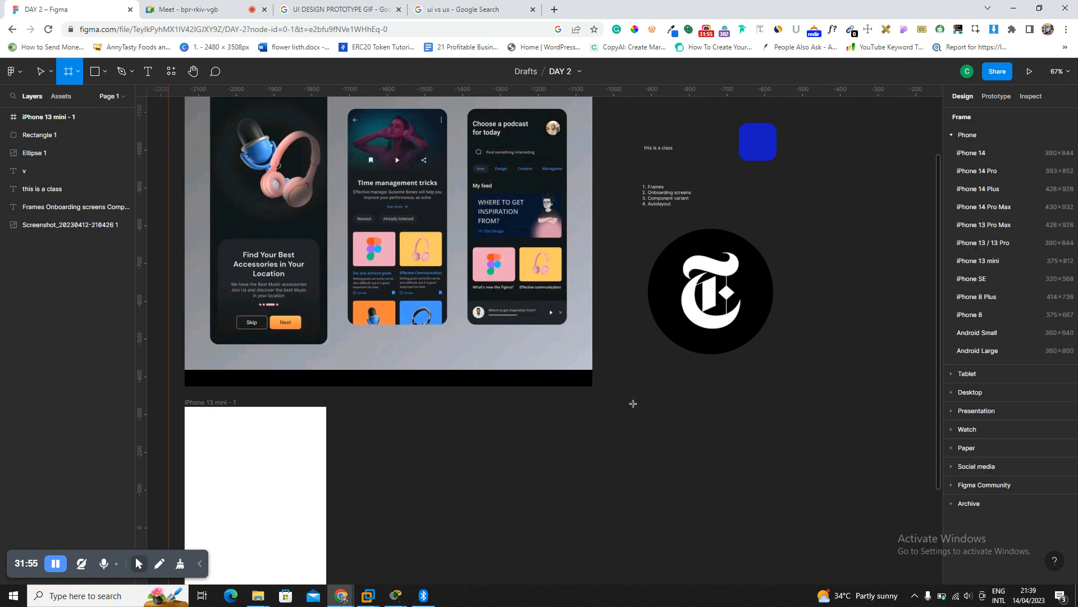
left_click(976, 373)
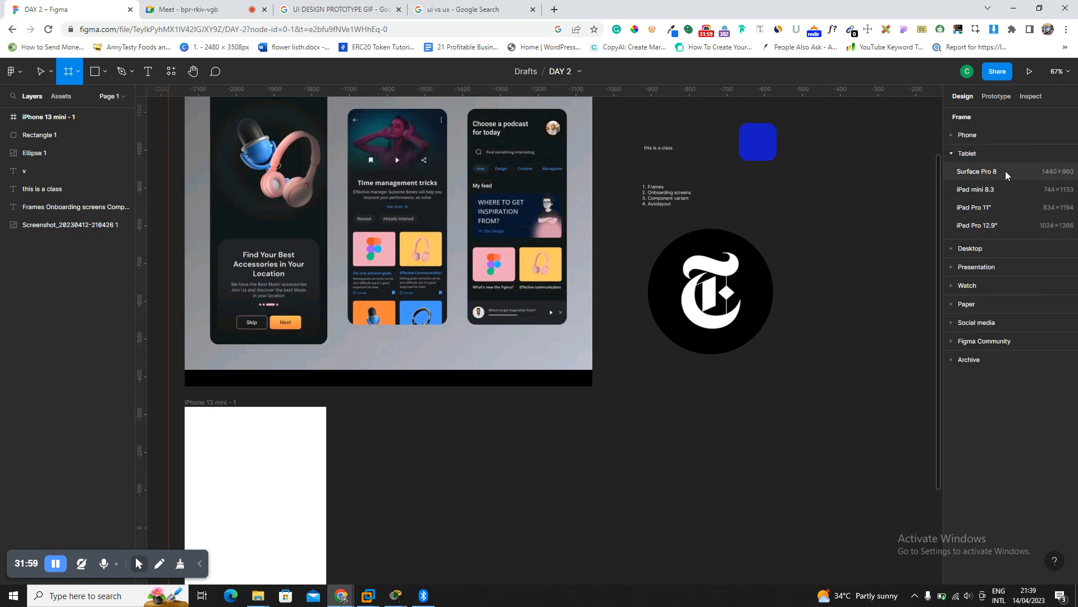
left_click(989, 213)
left_click_drag(828, 279, 464, 513)
Add a MacBook Pro 16" frame (1728 × 1117) and place it right of the iPad Pro 11" frame, with their top edges aligned.
key("f")
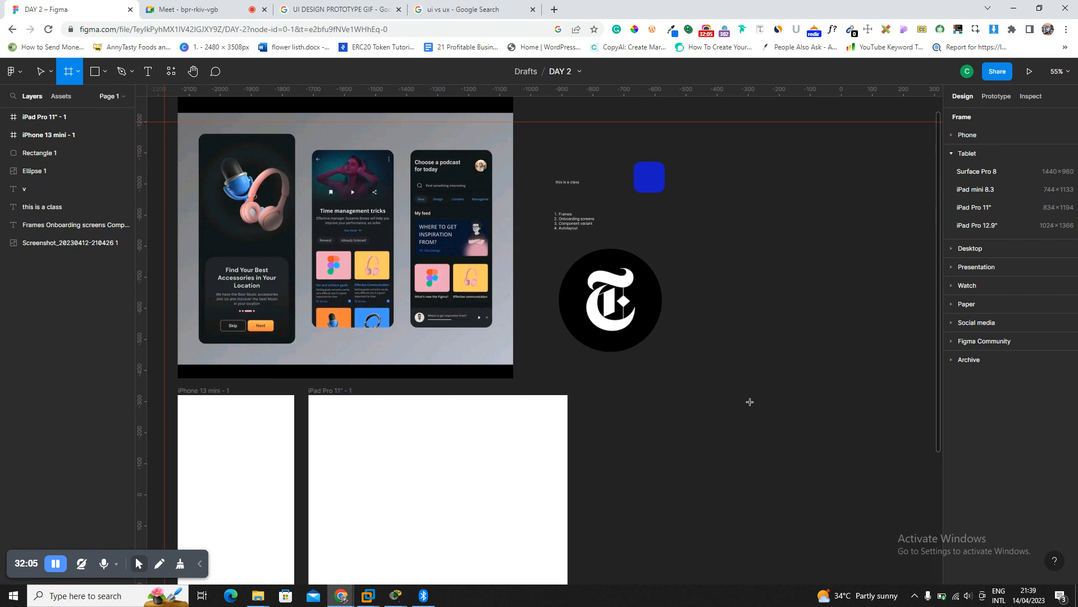
left_click(979, 250)
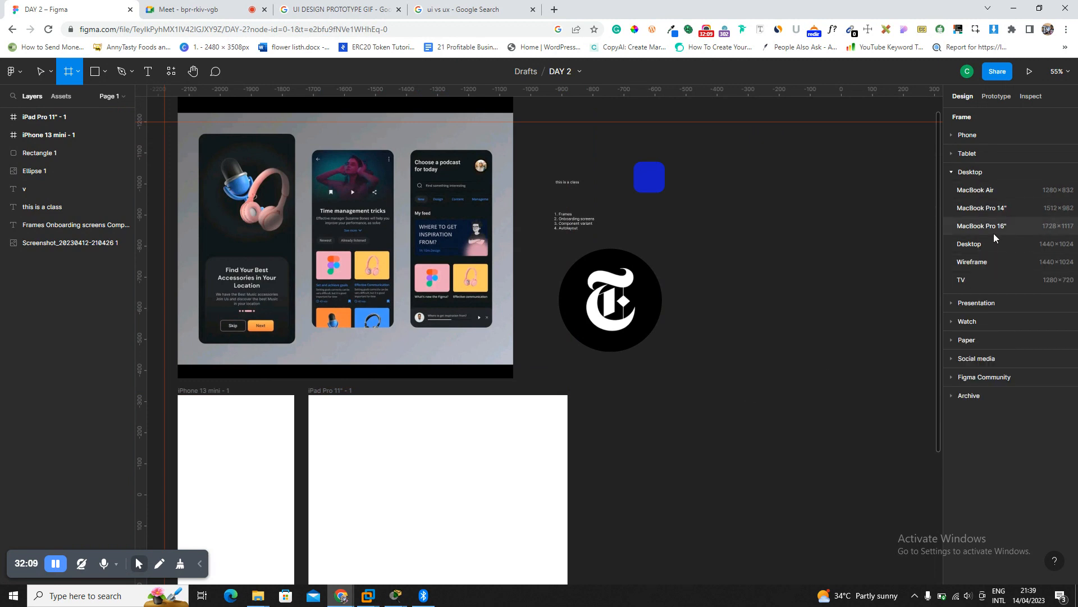
left_click(1008, 227)
left_click_drag(832, 376, 755, 533)
Inspect the social media frame presets and leave the Frame tool without adding one.
key("f")
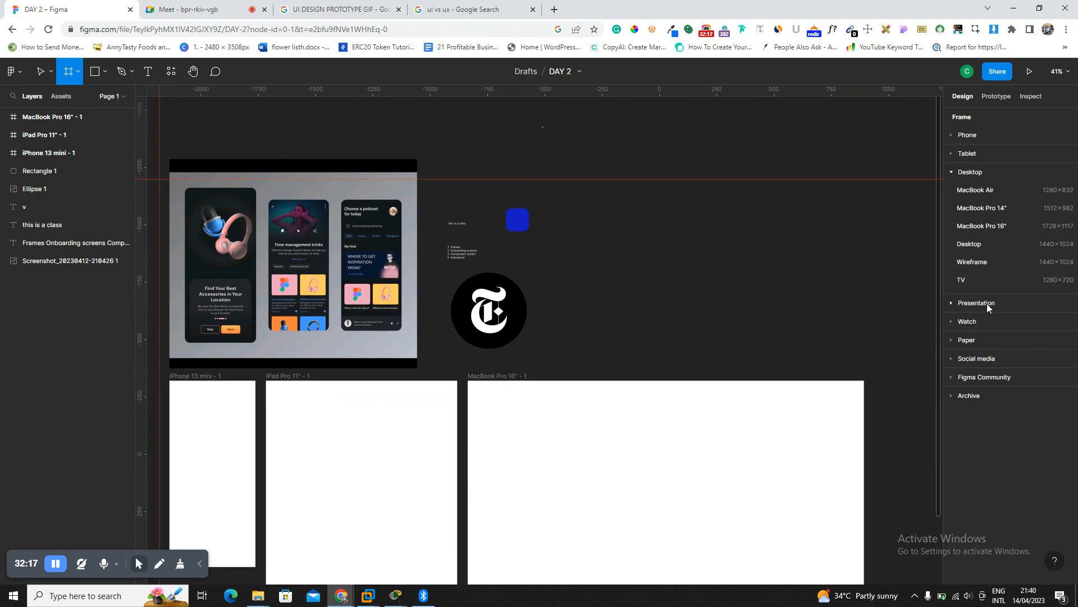
left_click(973, 359)
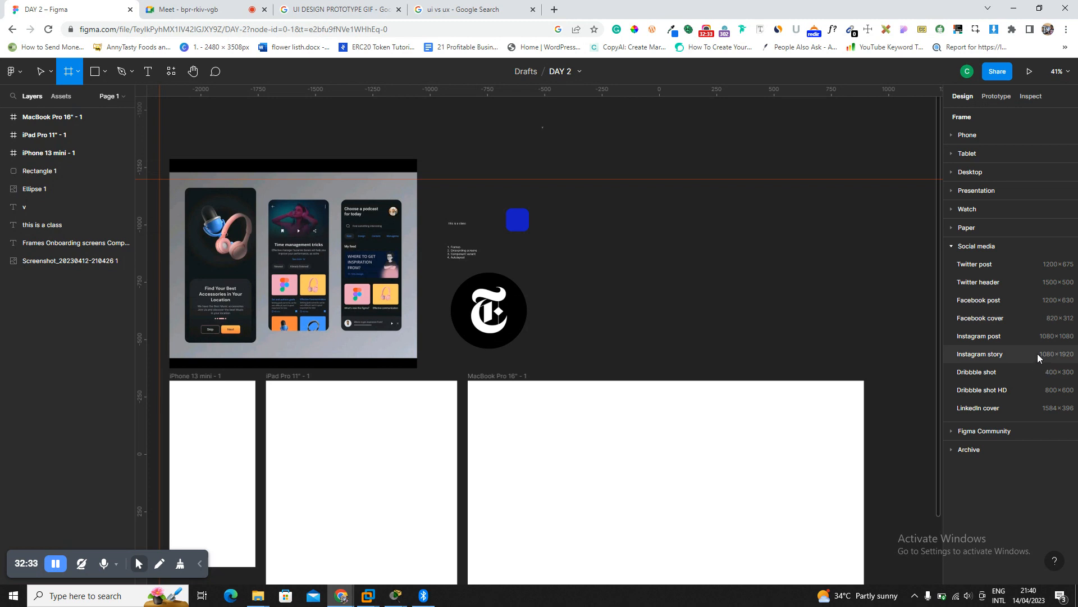
left_click(888, 338)
key("Delete")
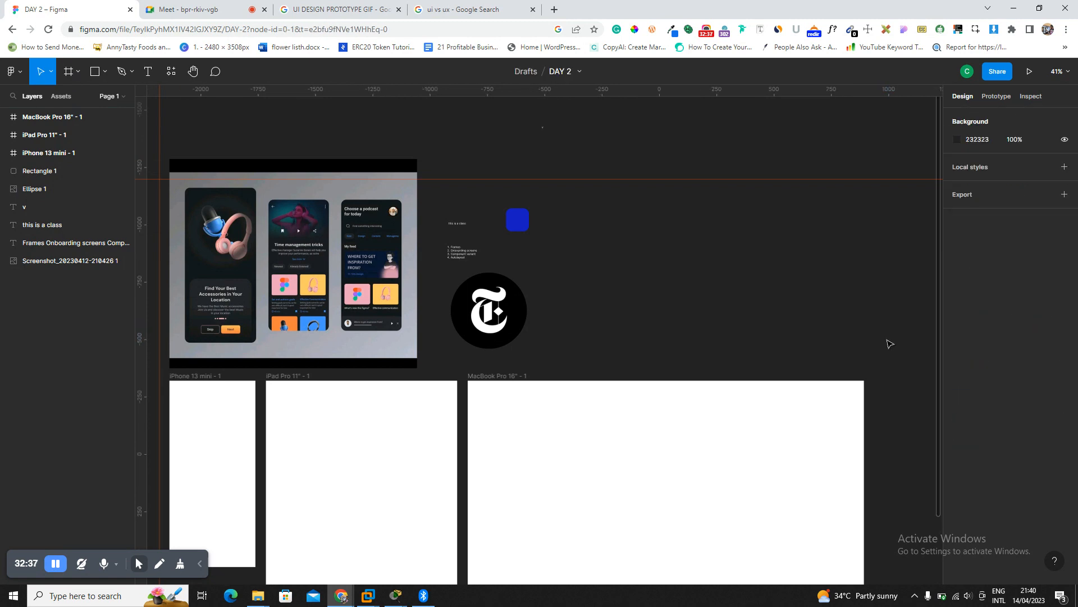
Select the iPhone 13 mini frame in the row of device frames.
scroll(397, 424, "down", 4)
scroll(399, 425, "left", 3)
scroll(397, 424, "up", 1)
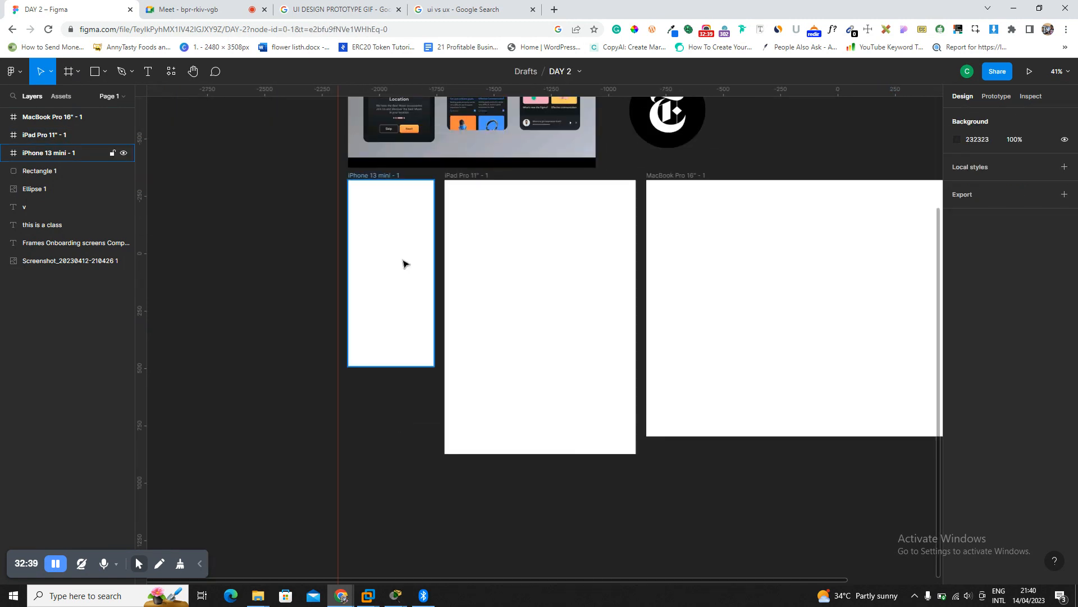
left_click(379, 253)
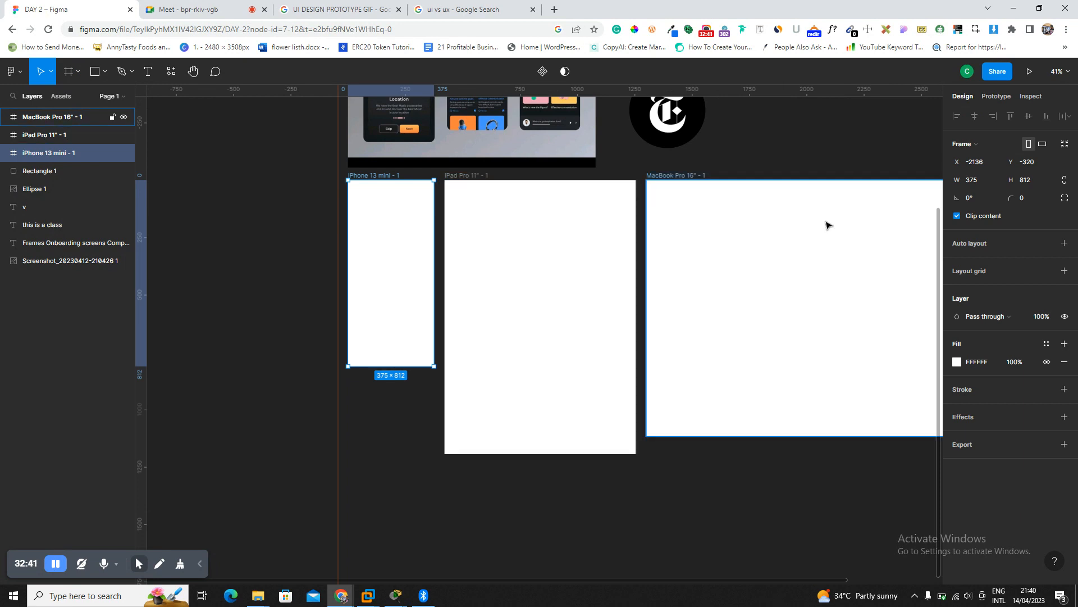
Set the corner radius of the iPhone 13 mini frame to 24.
left_click(1031, 201)
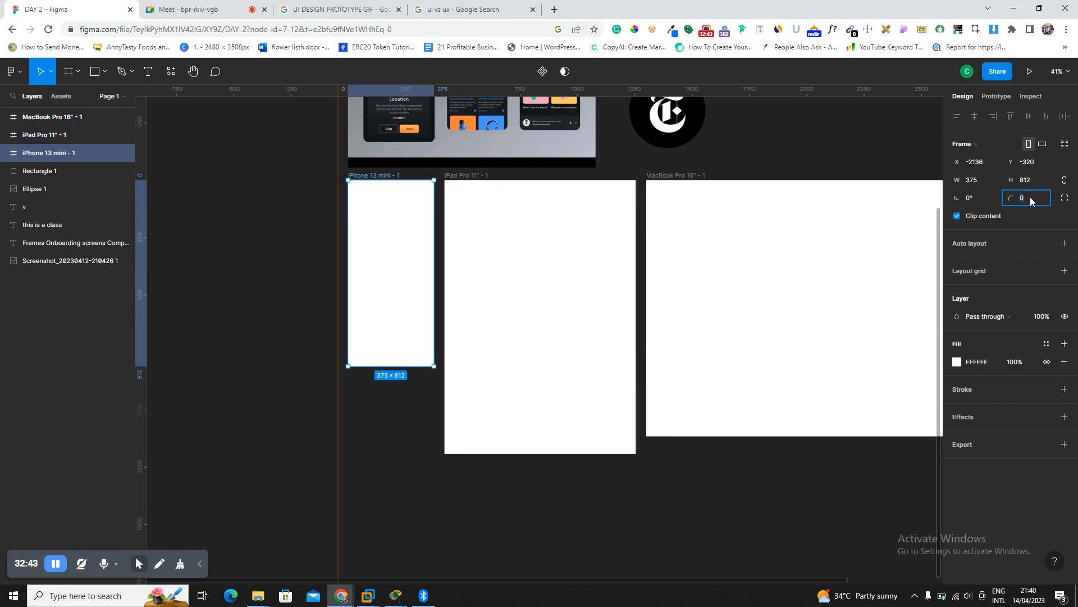
key("Return")
key("shift+2")
left_click(659, 192)
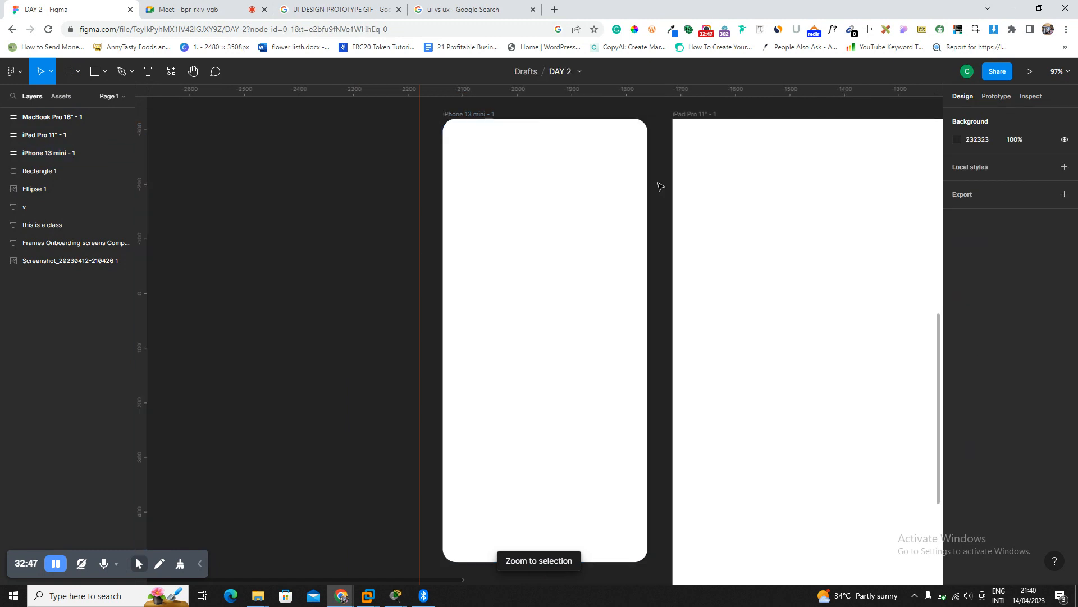
Examine the rounded upper-right corner of the iPhone 13 mini frame up close.
left_click(626, 164)
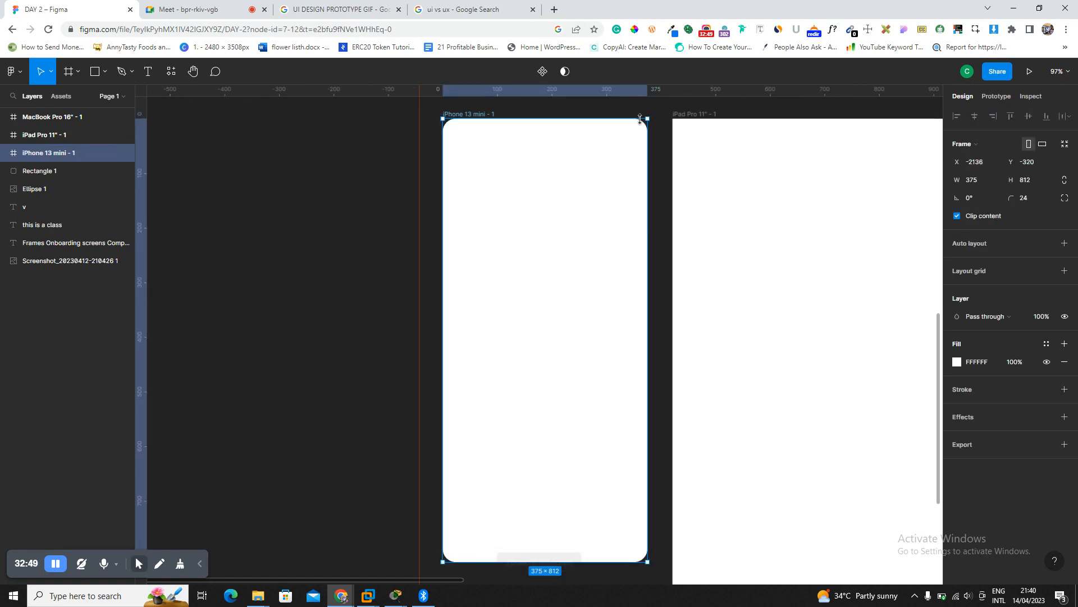
key("shift+2")
scroll(640, 122, "up", 10)
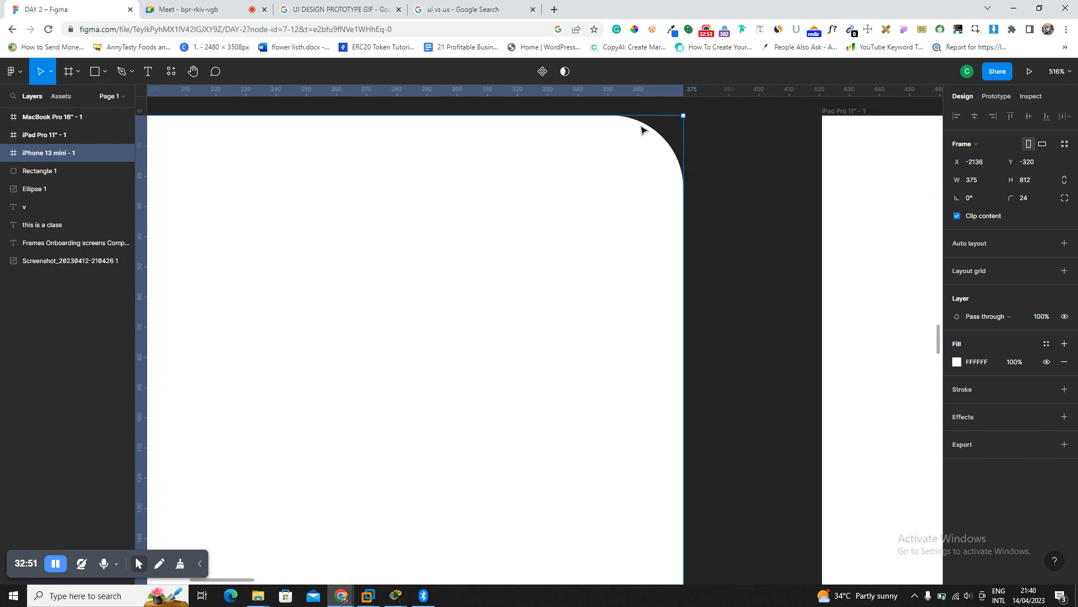
scroll(644, 124, "up", 3)
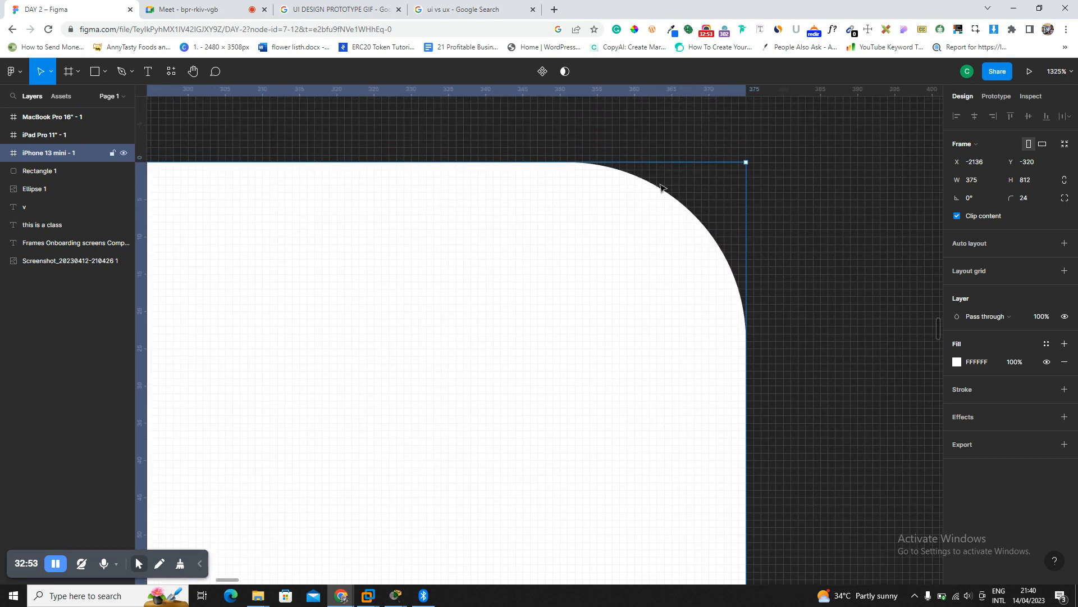
scroll(661, 188, "up", 5)
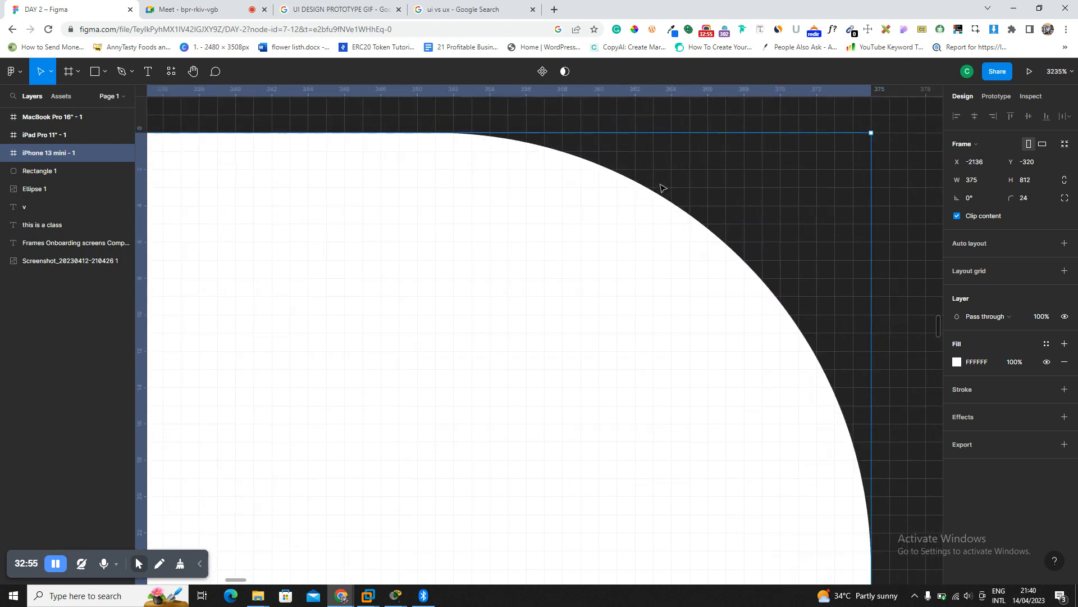
scroll(662, 188, "down", 3)
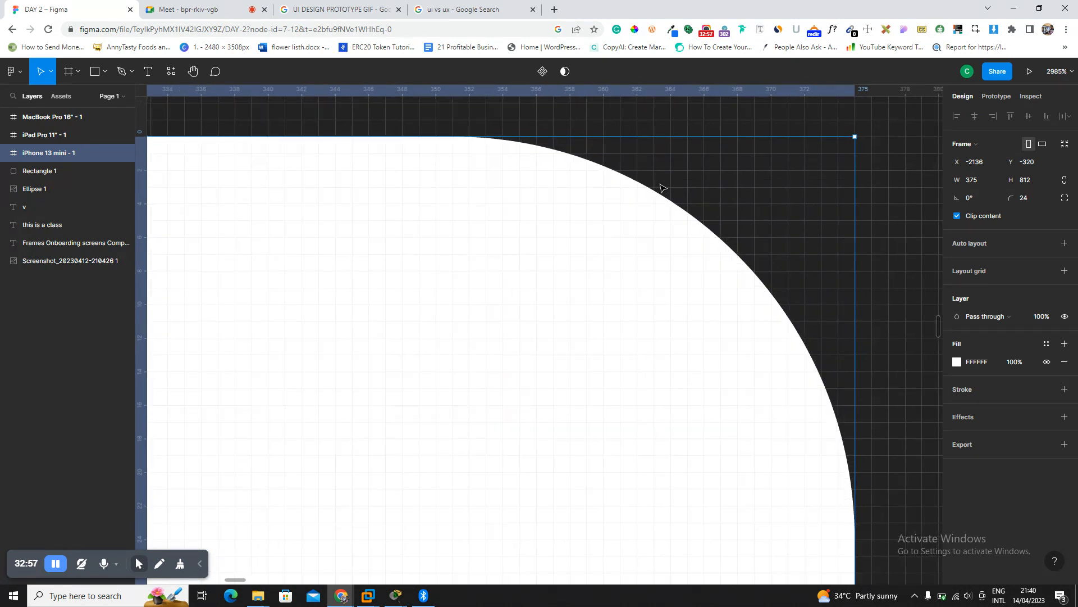
scroll(662, 188, "down", 4)
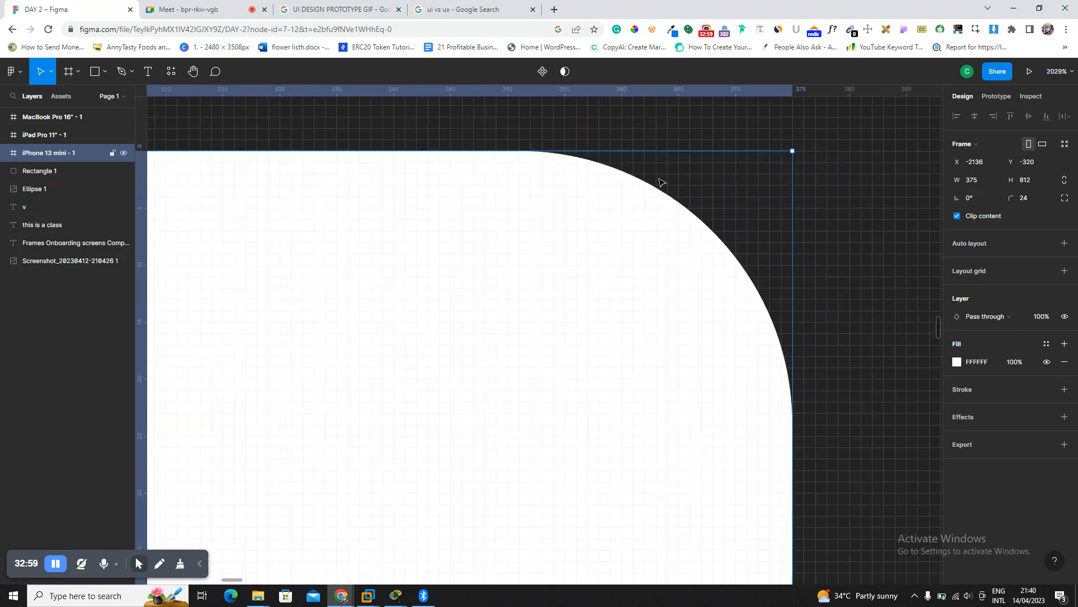
scroll(758, 243, "down", 2)
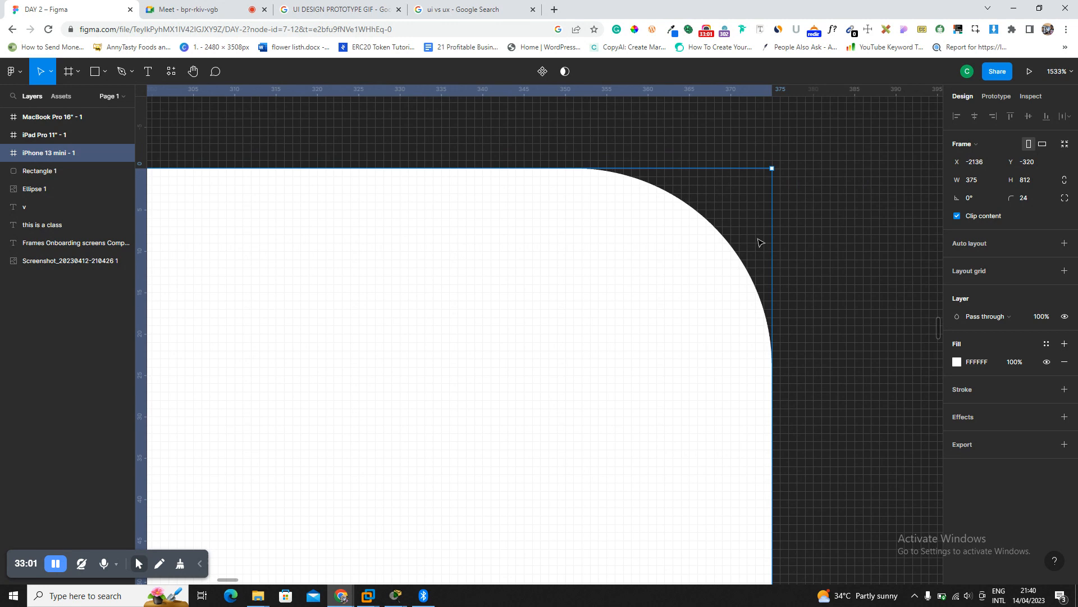
key("shift+2")
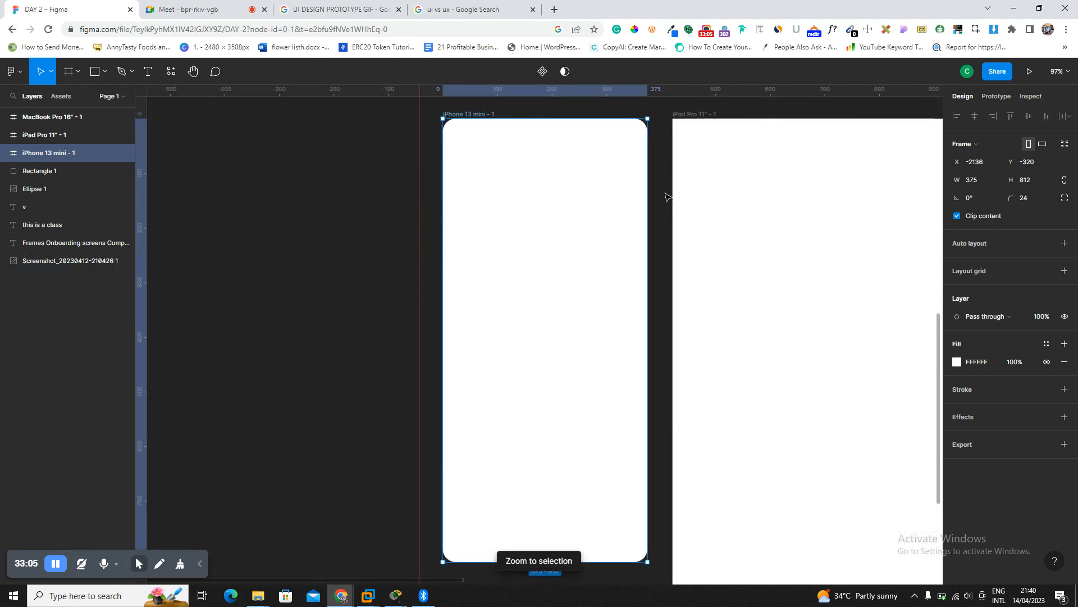
left_click(861, 215)
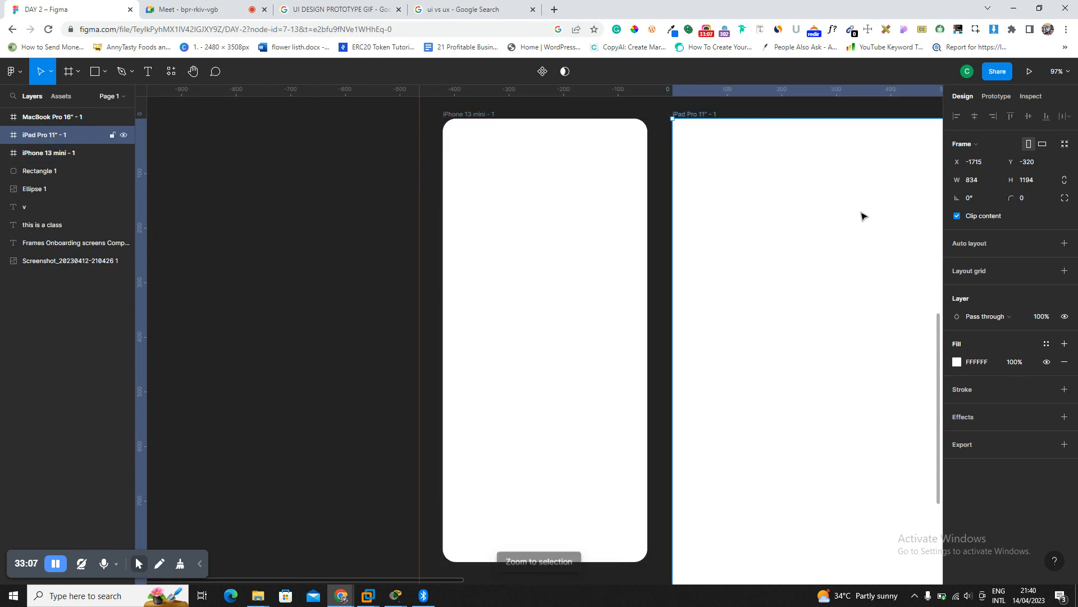
scroll(862, 215, "right", 2)
scroll(865, 219, "down", 2)
scroll(868, 224, "right", 3)
scroll(756, 239, "down", 2)
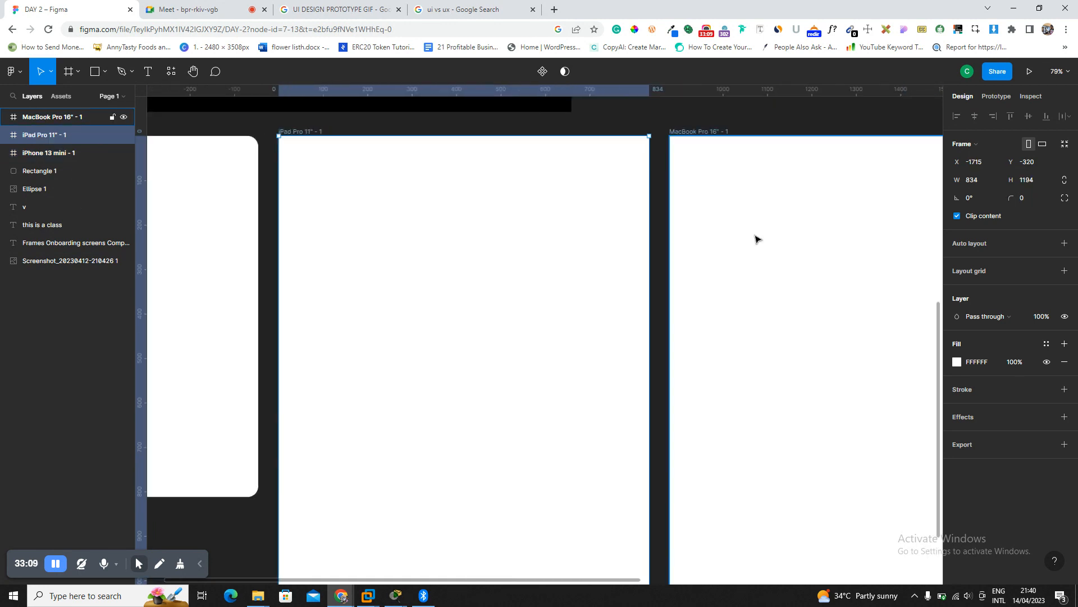
left_click(755, 239, "shift")
left_click(1032, 199)
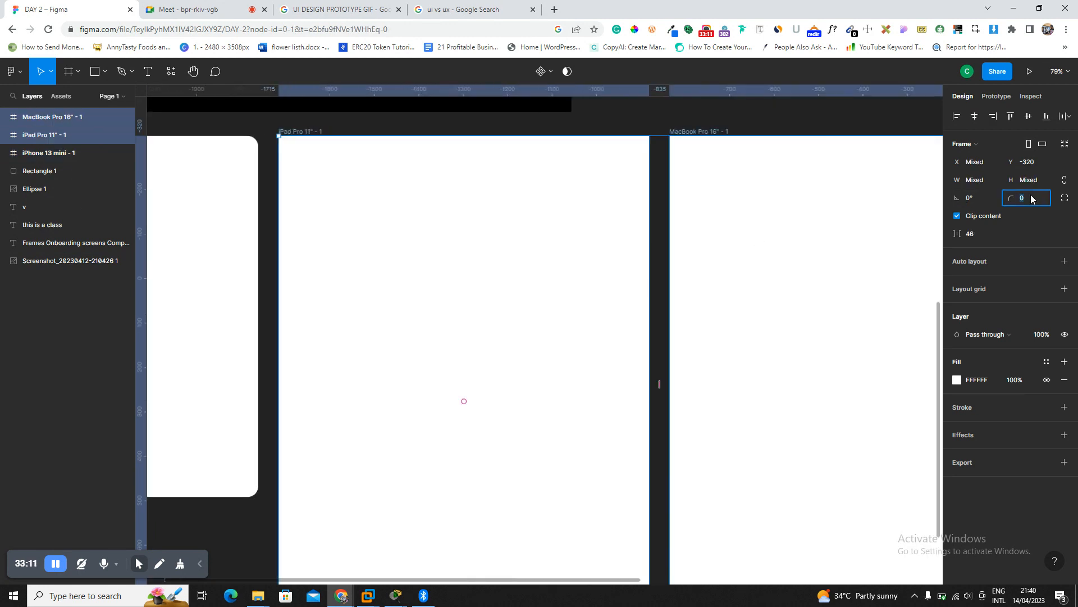
left_click(686, 120)
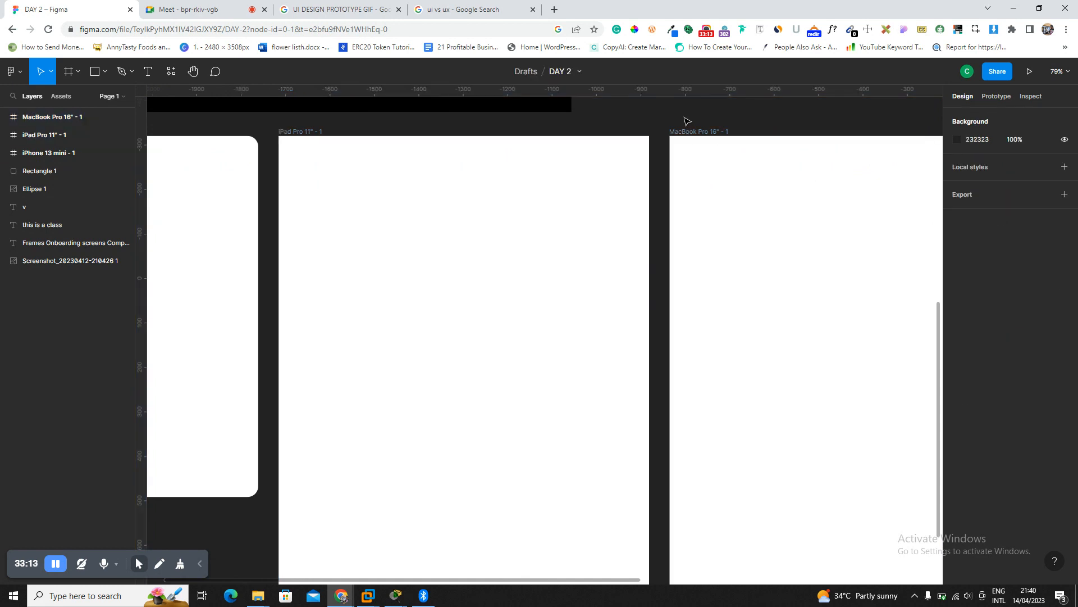
Round the corners of both the iPad Pro 11" and MacBook Pro 16" frames with a radius of 24.
key("shift+1")
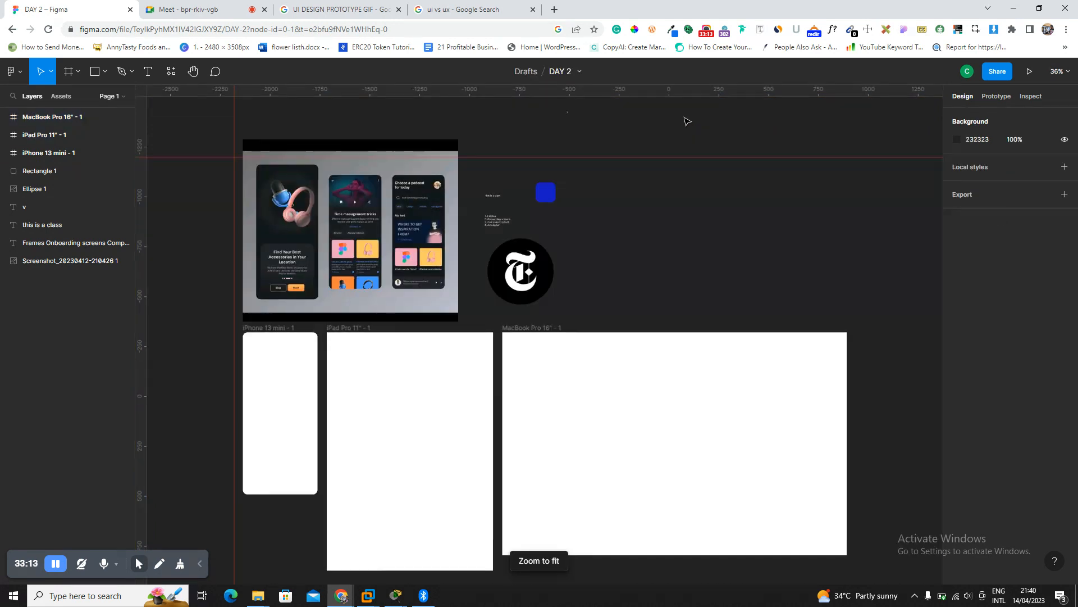
left_click(549, 400)
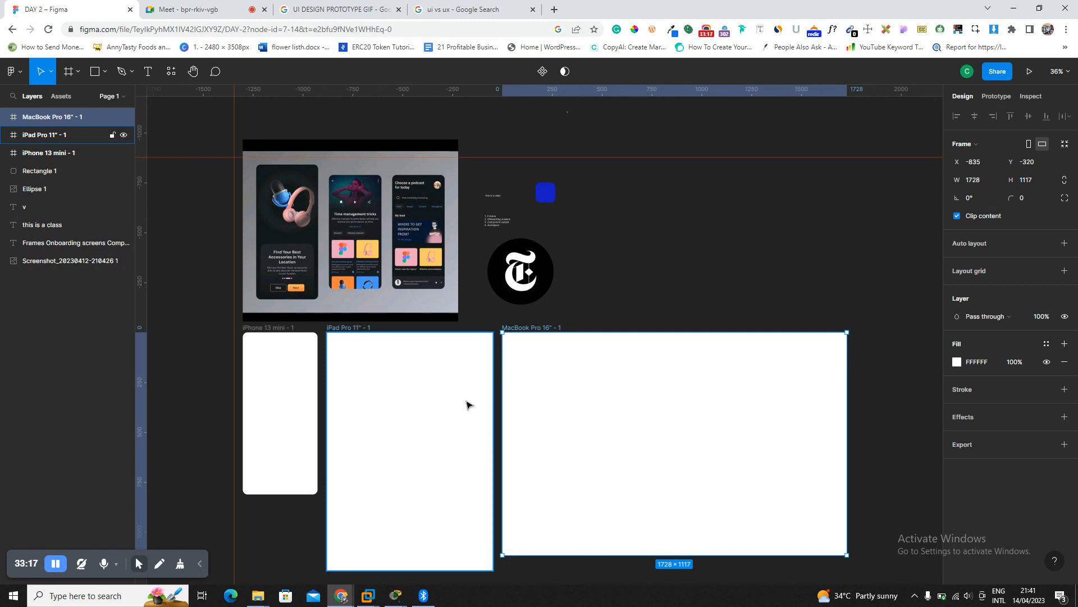
left_click(400, 373, "shift")
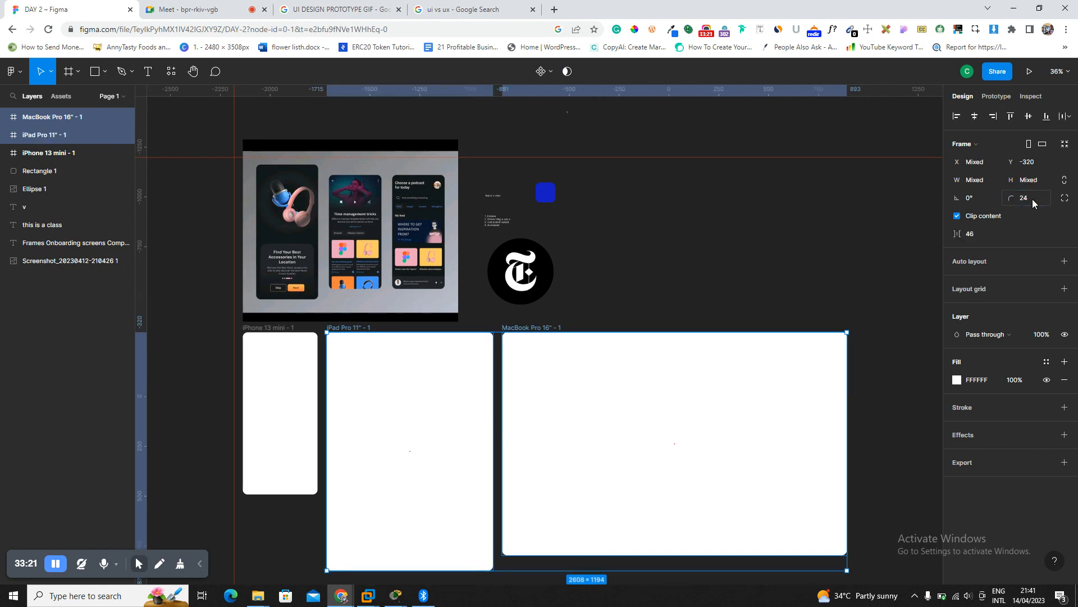
left_click(714, 318)
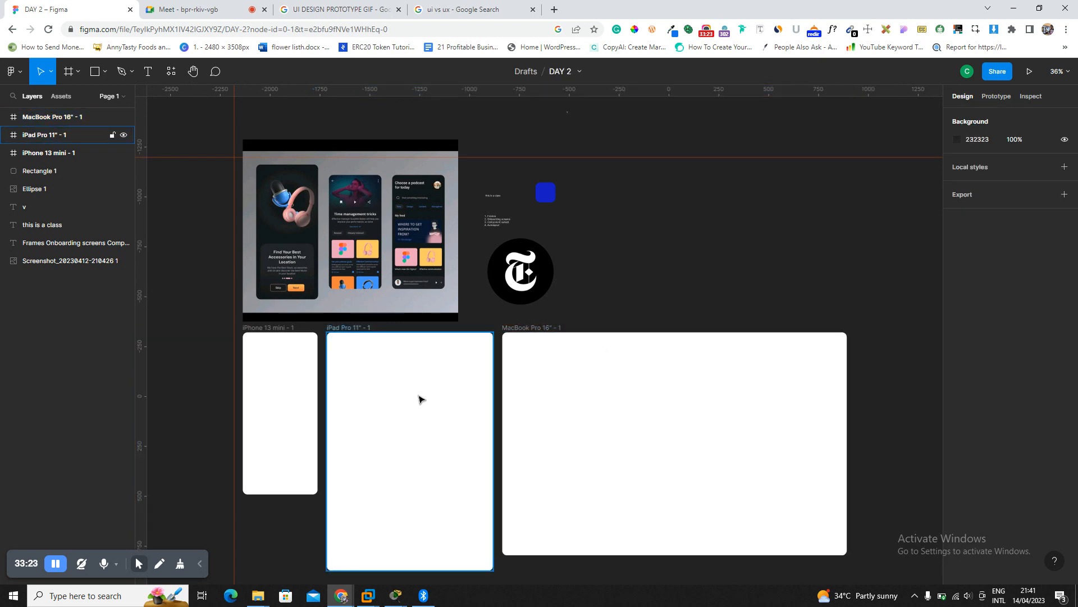
Delete the iPad Pro 11" and MacBook Pro 16" frames from the canvas.
left_click(347, 329)
left_click(528, 336, "shift")
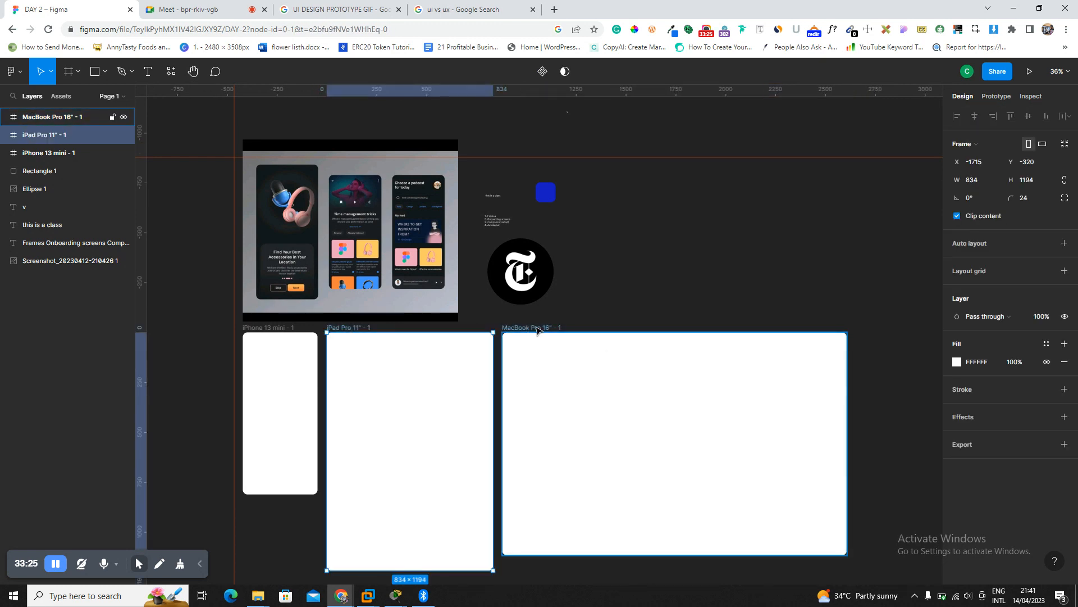
key("Delete")
Review the numbered topic list on the canvas, covering frames, onboarding screens, component variant and autolayout.
left_click(298, 366)
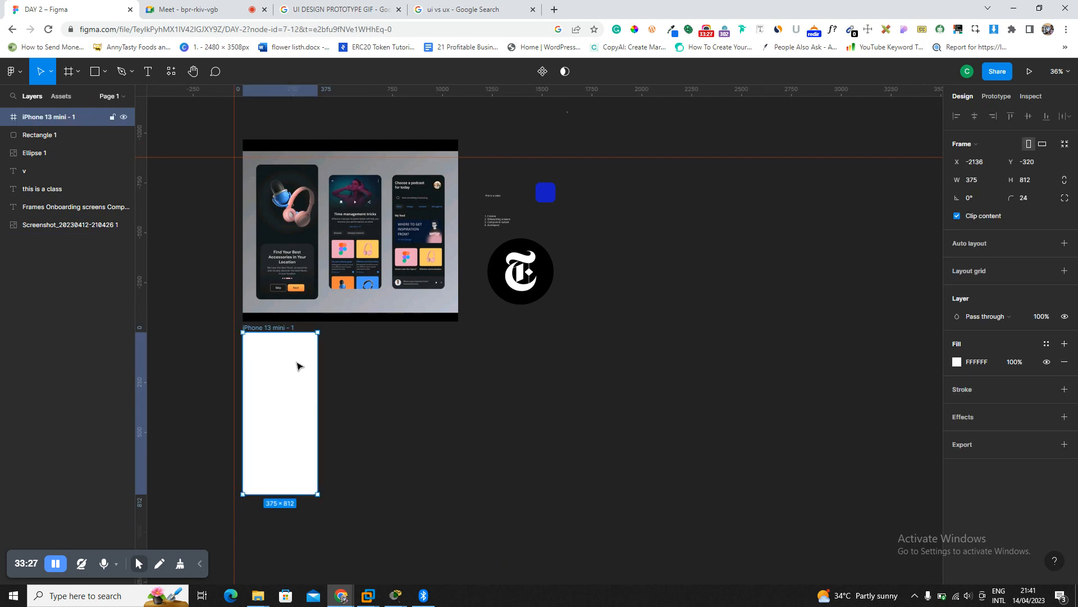
key("shift+2")
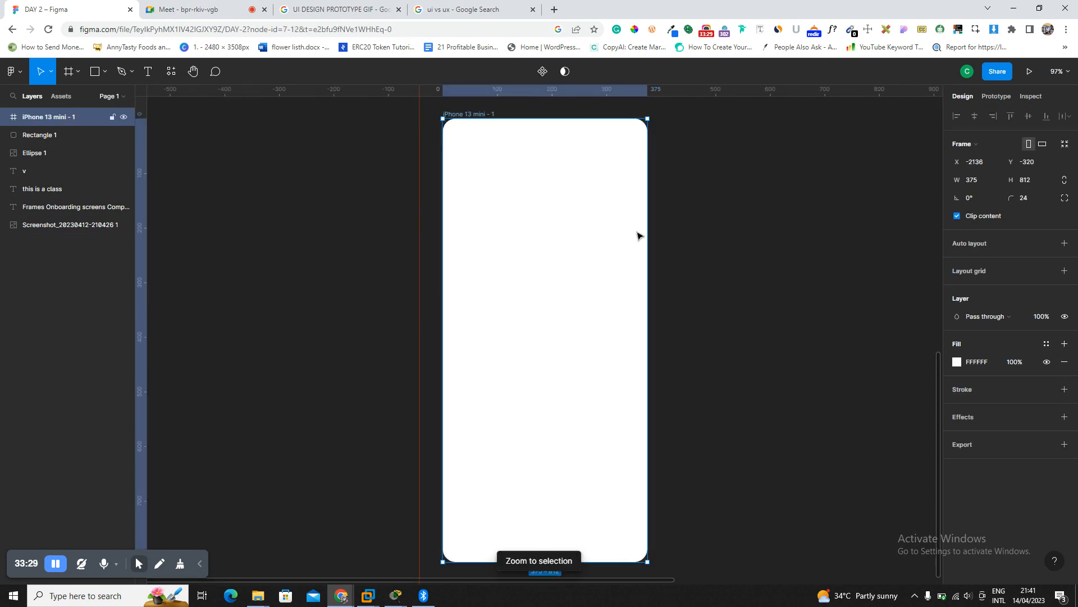
scroll(732, 200, "down", 5)
scroll(732, 200, "up", 3)
scroll(732, 200, "up", 3)
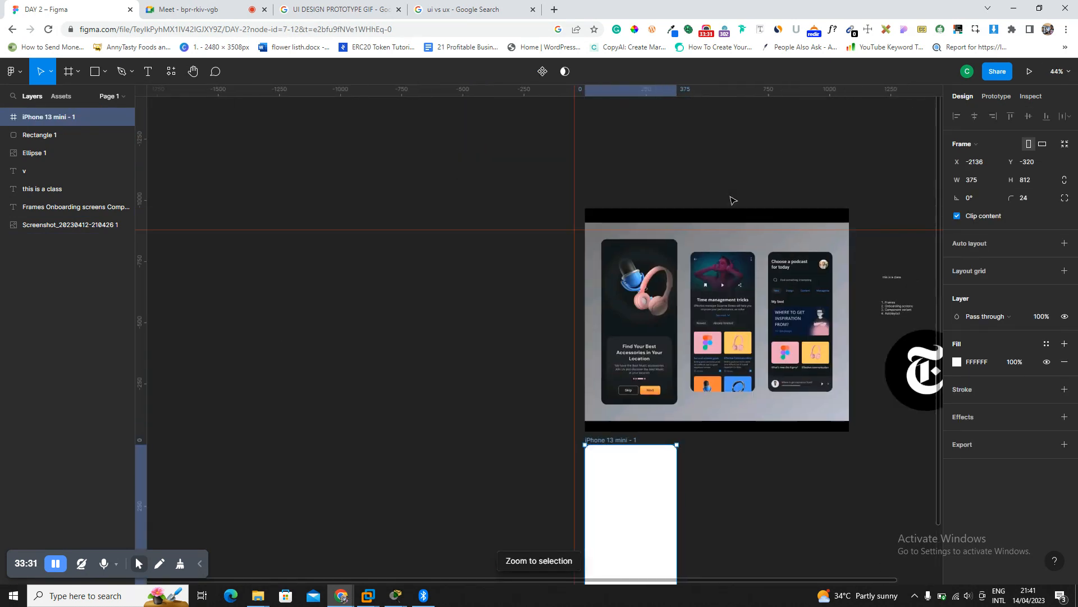
scroll(732, 200, "right", 1)
left_click(881, 305)
key("shift+2")
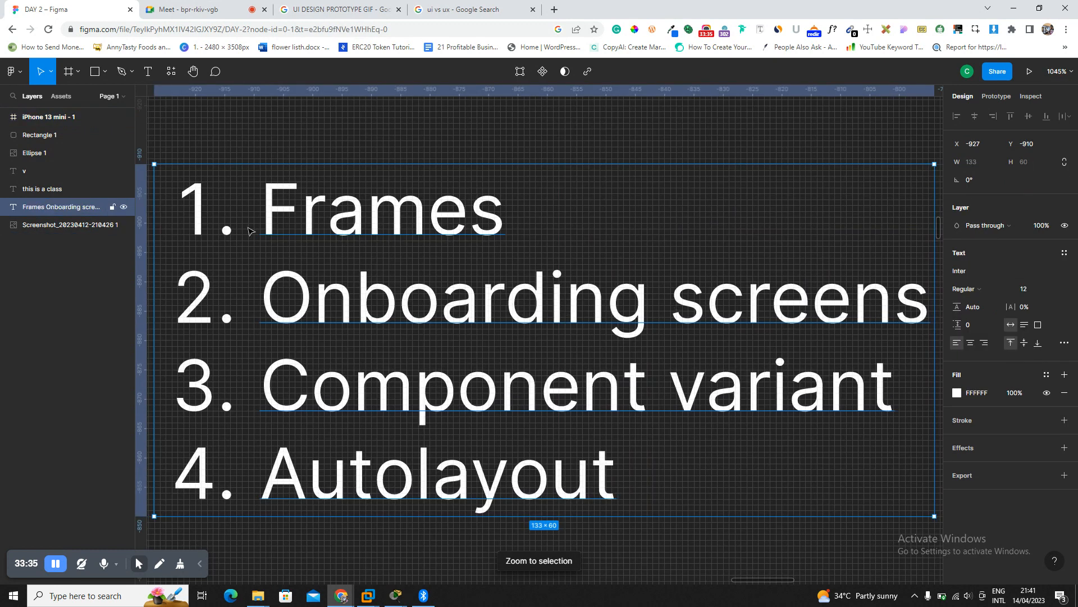
left_click(354, 130)
scroll(366, 163, "down", 3)
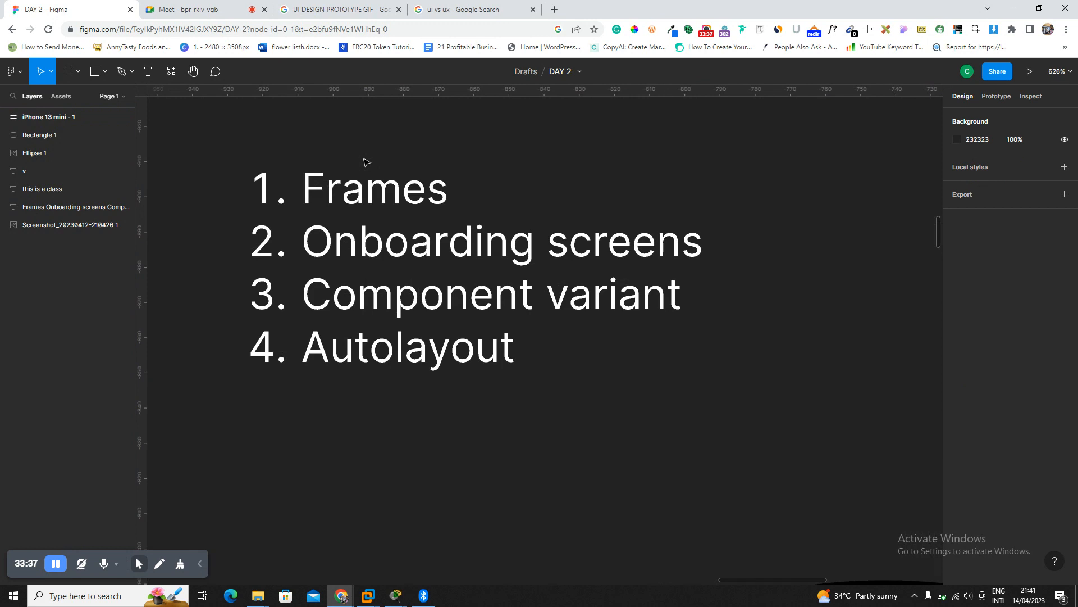
left_click(367, 211)
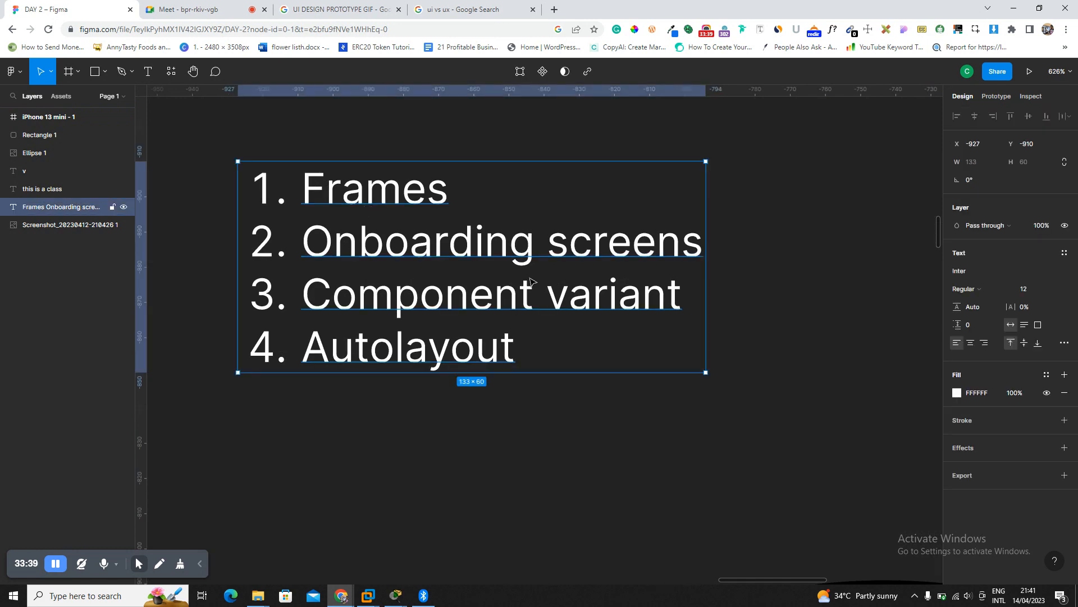
left_click(555, 400)
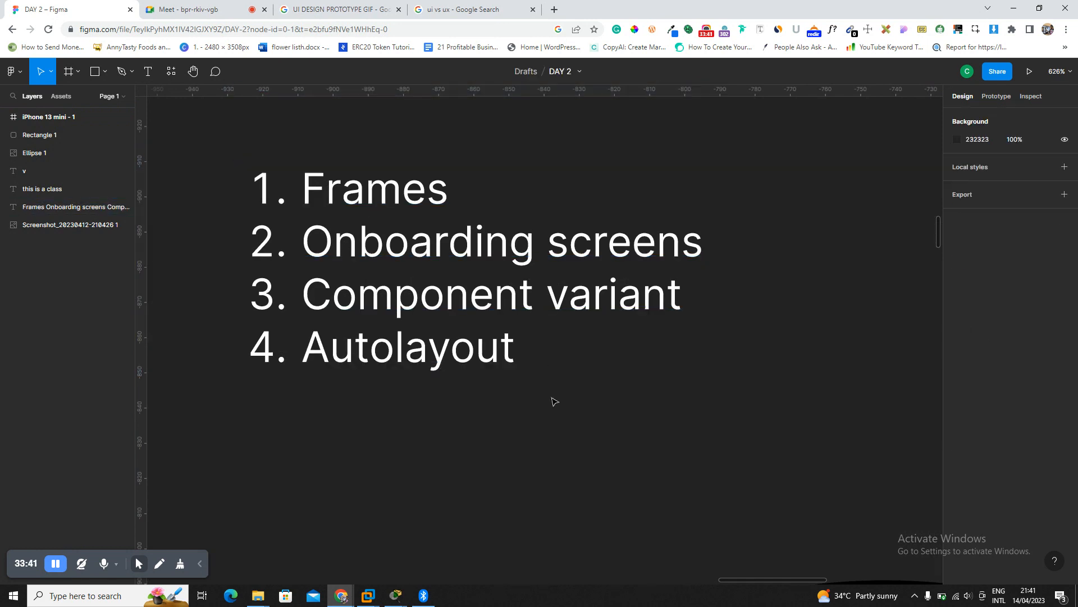
Switch to the Google Images results and search for "UI DESIGN ONBOARDING".
left_click(331, 6)
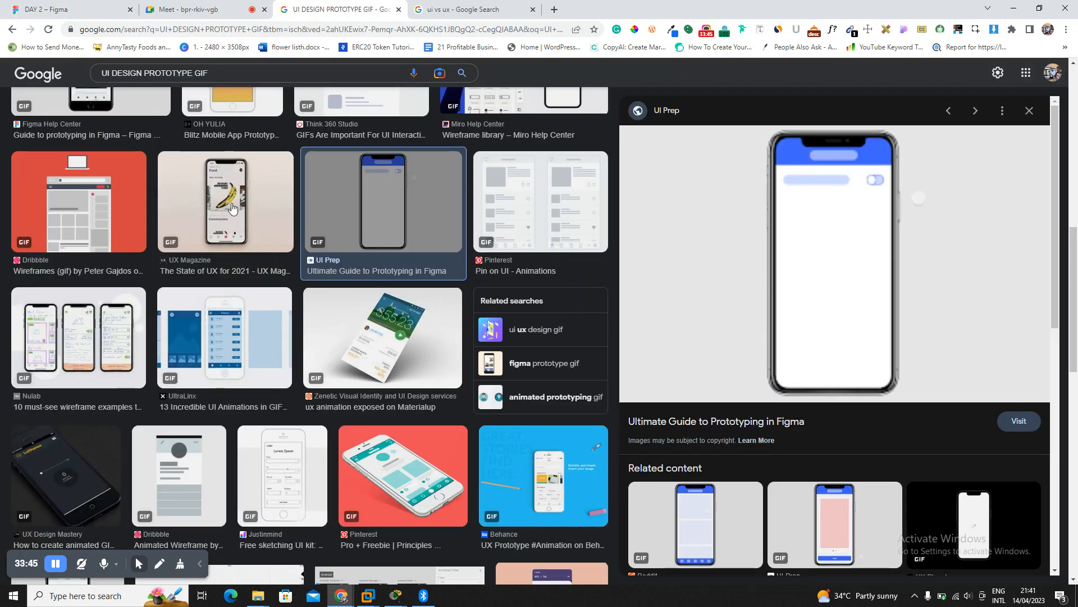
left_click_drag(232, 72, 149, 76)
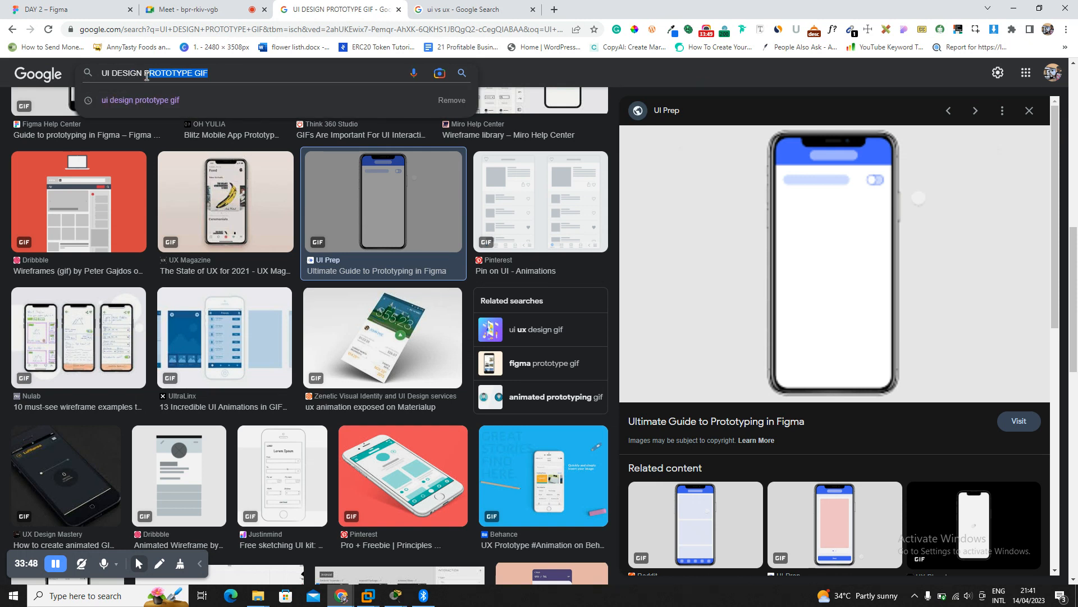
type("ONBOARDING")
key("Return")
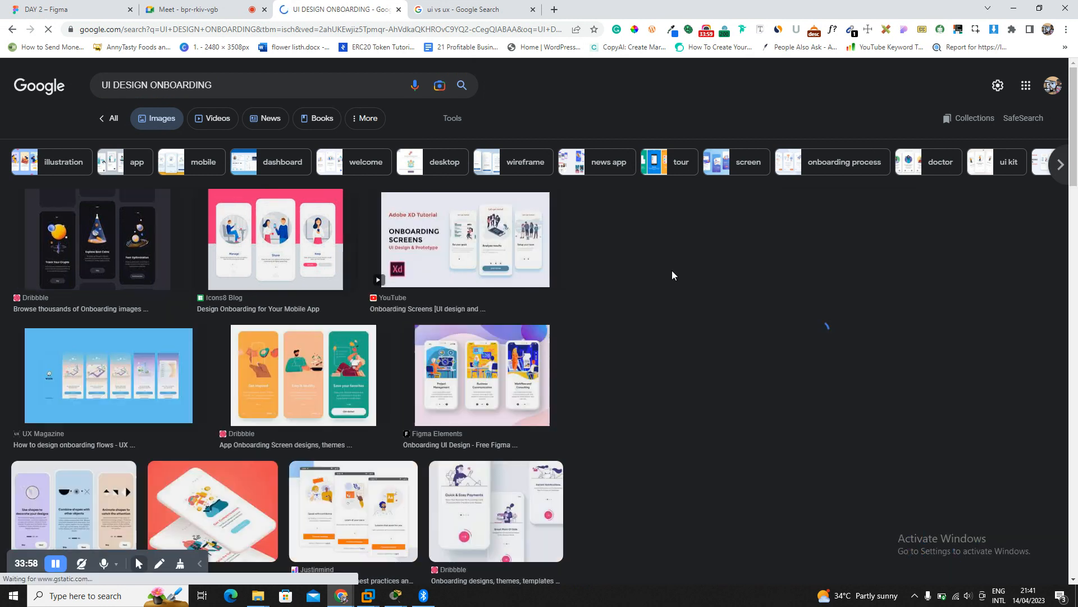
Preview onboarding design examples in the image results, including the ones from Icons8 Blog, Dribbble and Figma Elements.
left_click(868, 276)
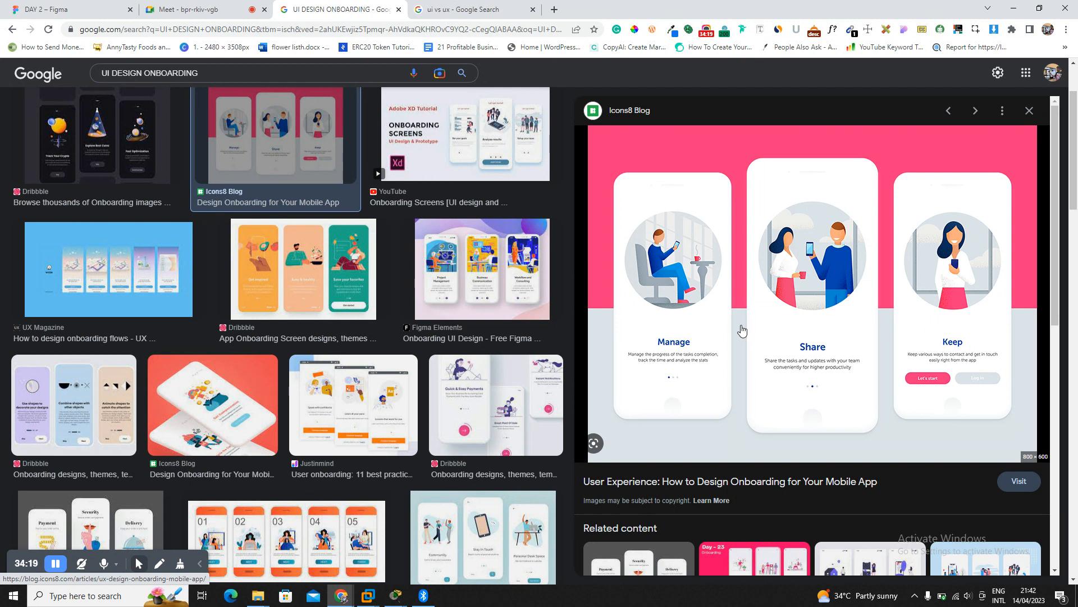
left_click(487, 413)
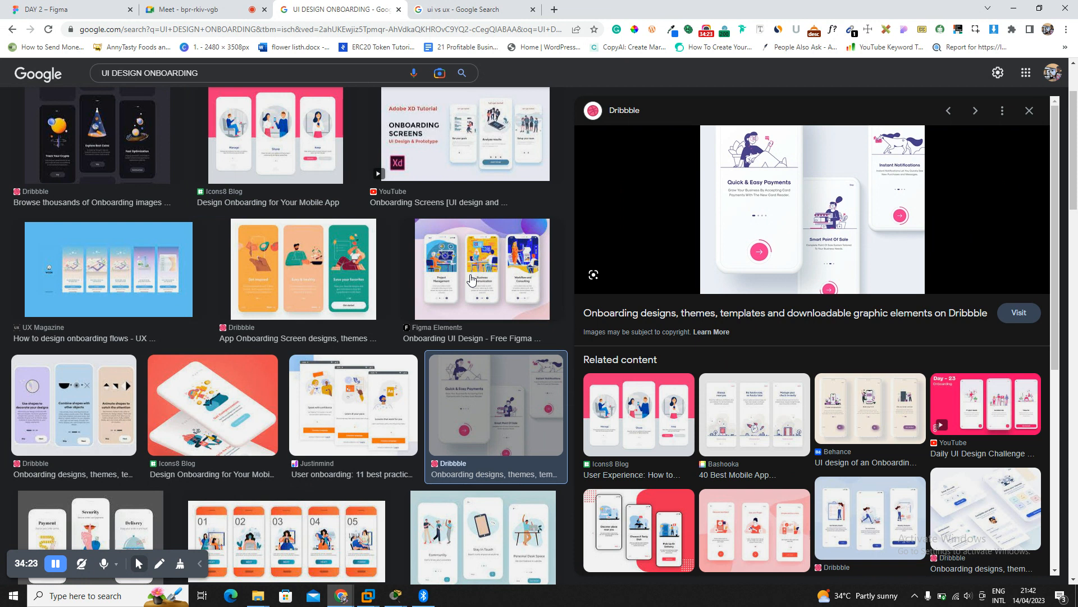
left_click(471, 279)
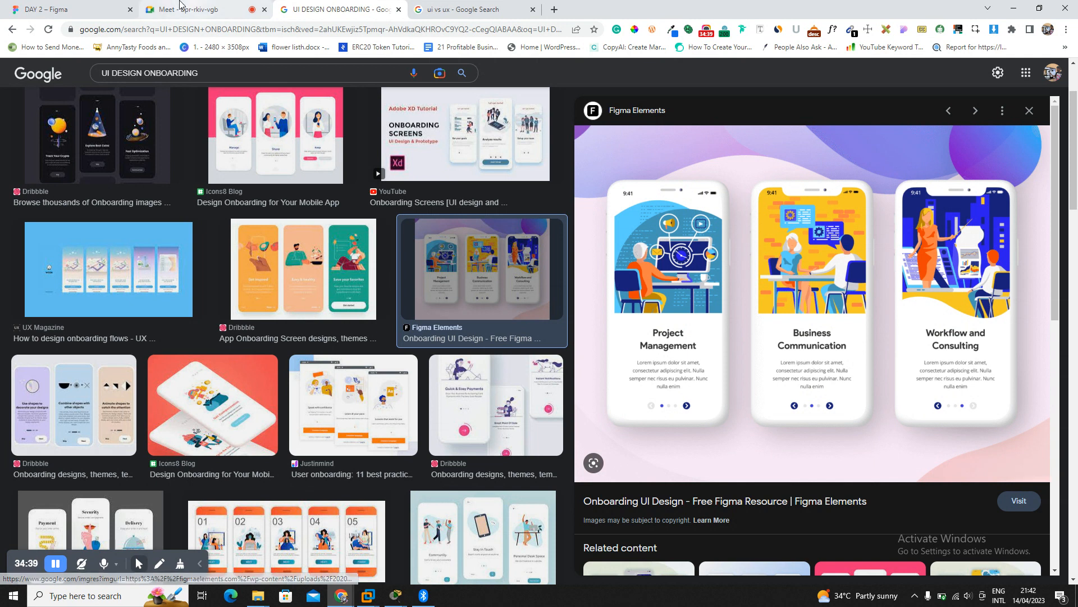
Return to the DAY 2 file in Figma and examine the onboarding screen in the podcast app reference screenshot.
left_click(98, 5)
scroll(349, 216, "up", 3)
scroll(349, 219, "up", 1)
key("shift+1")
left_click(658, 298)
key("shift+2")
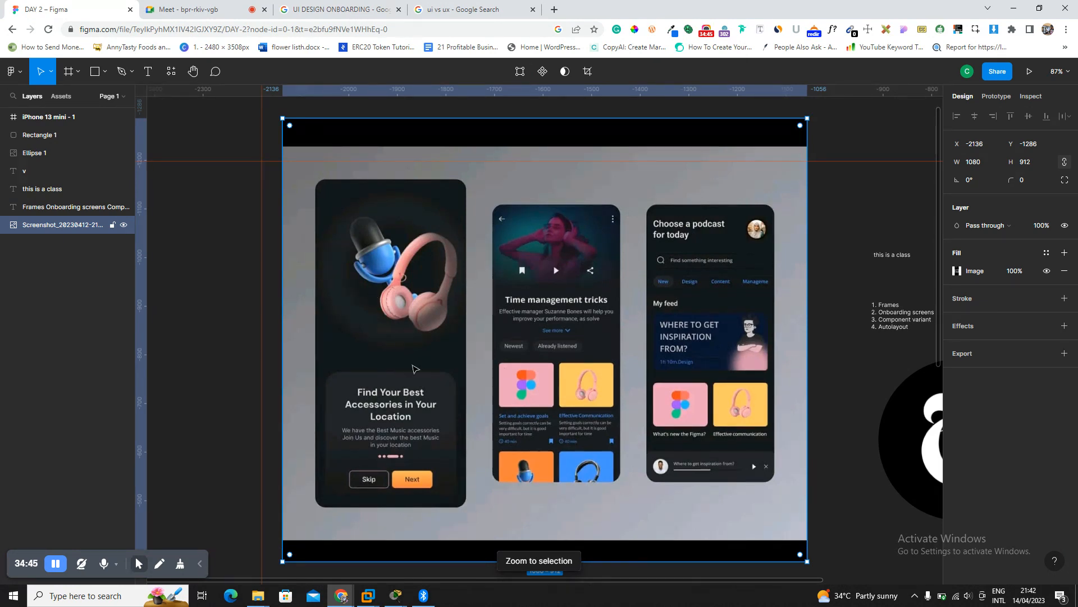
scroll(413, 368, "up", 5)
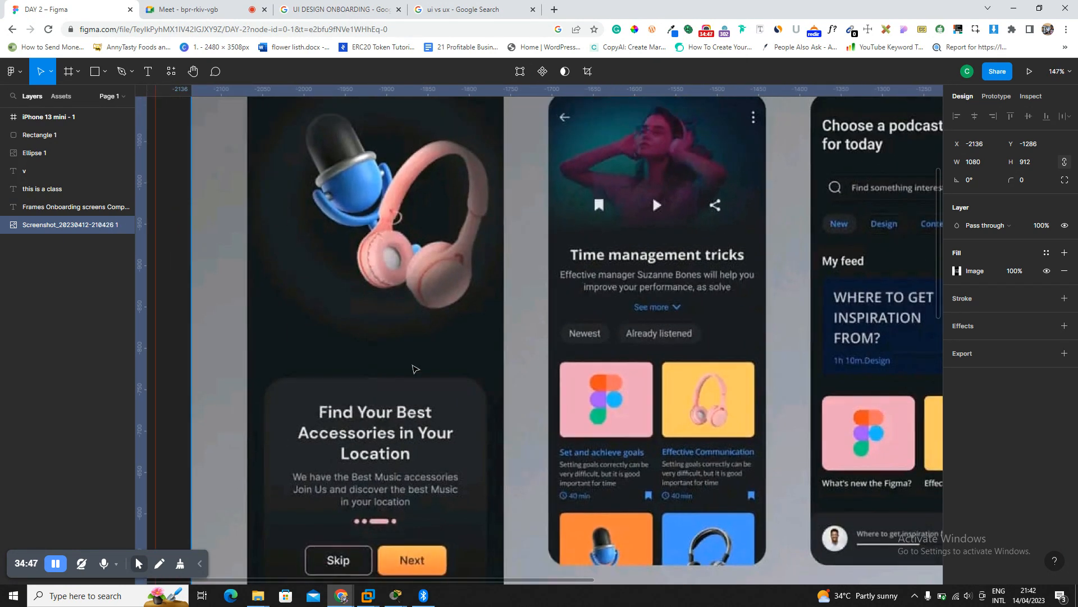
scroll(412, 368, "down", 5)
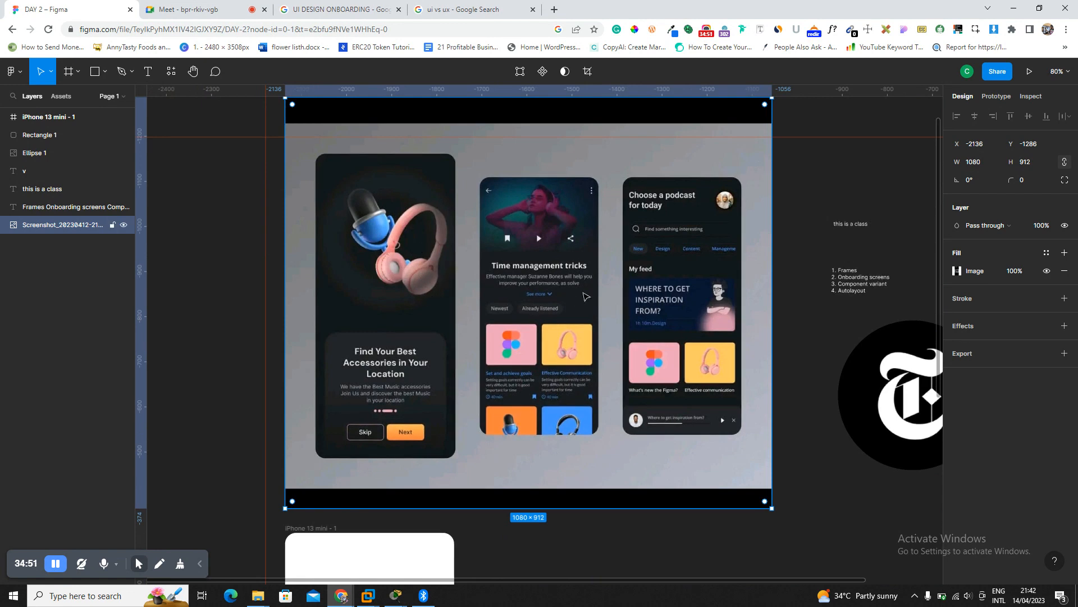
Examine the pagination dots and the Skip and Next buttons on the "Find Your Best Accessories" onboarding card in the reference screenshot.
scroll(369, 422, "up", 6)
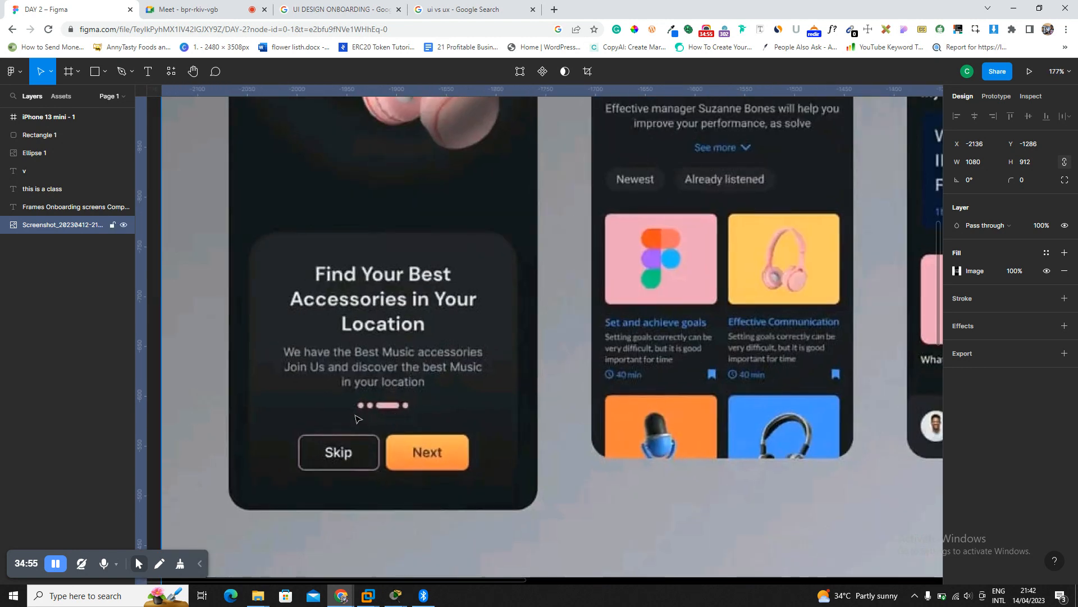
scroll(357, 418, "up", 4)
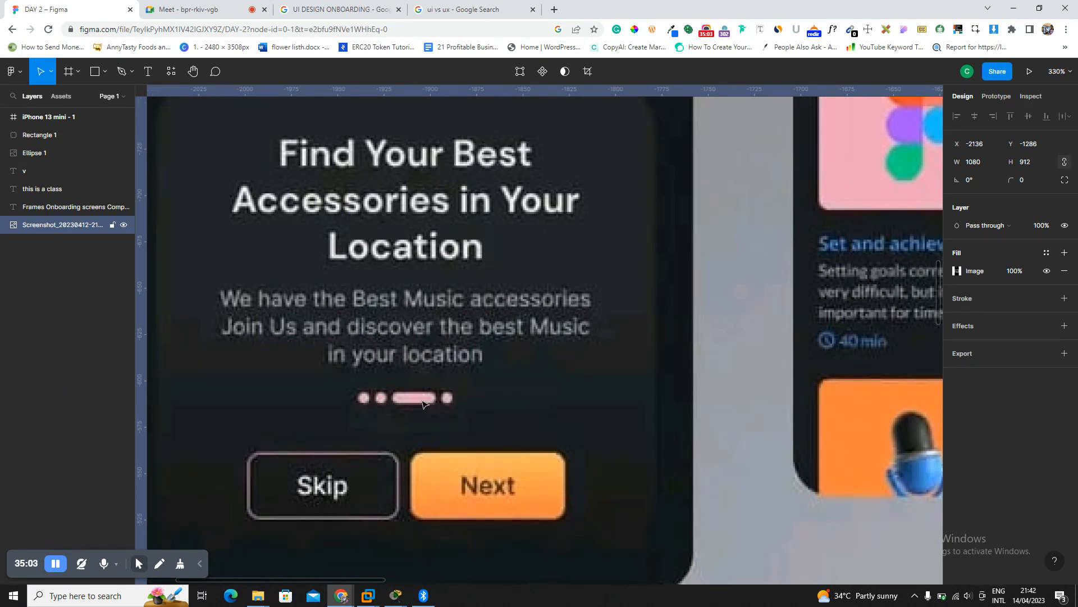
scroll(413, 398, "down", 3)
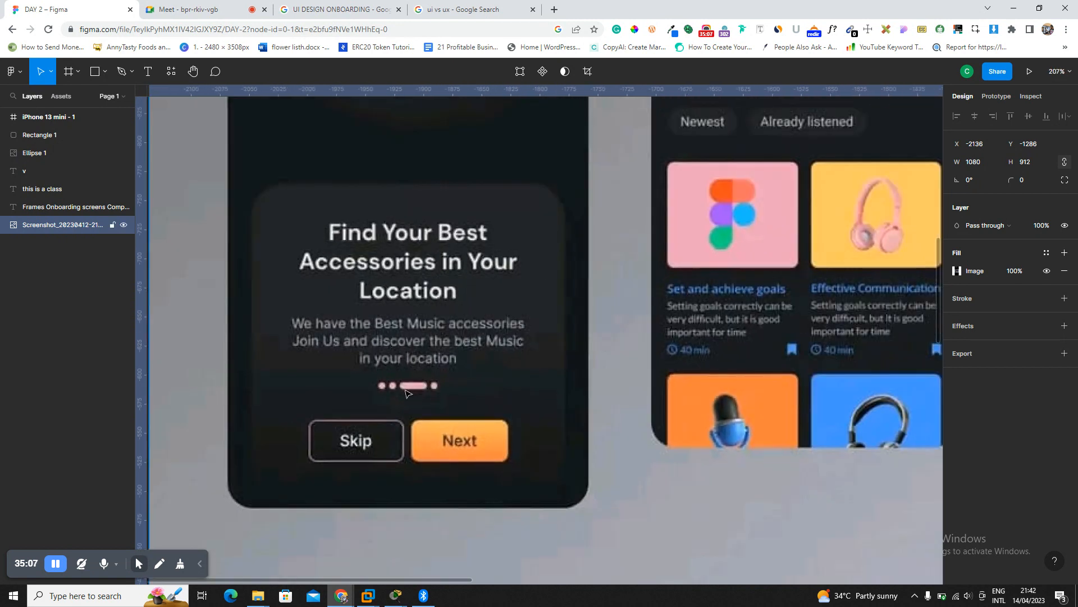
scroll(396, 391, "up", 5)
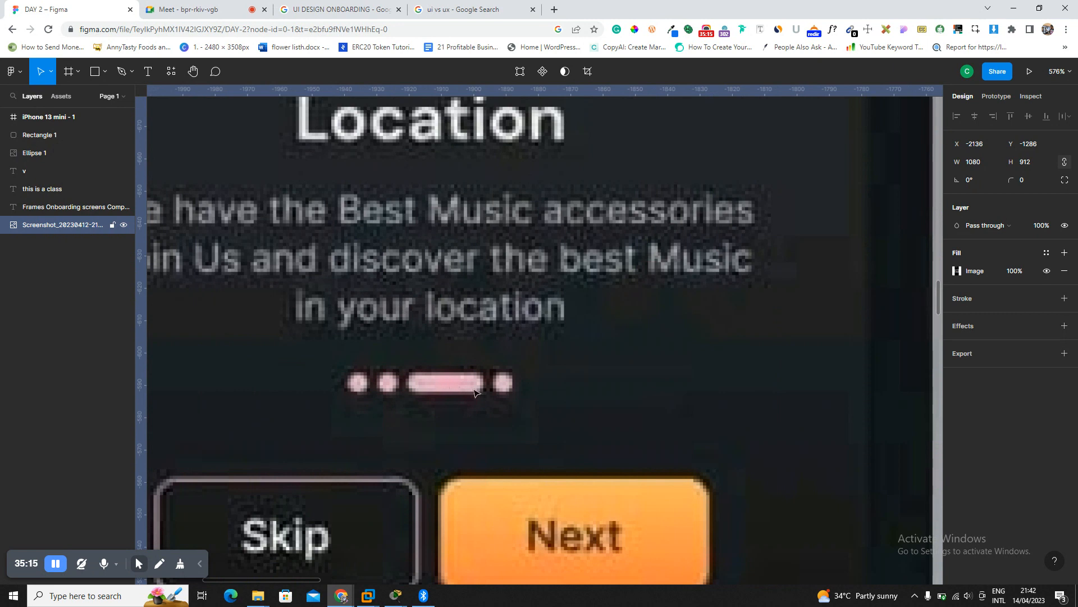
scroll(475, 392, "down", 3)
scroll(475, 392, "down", 3)
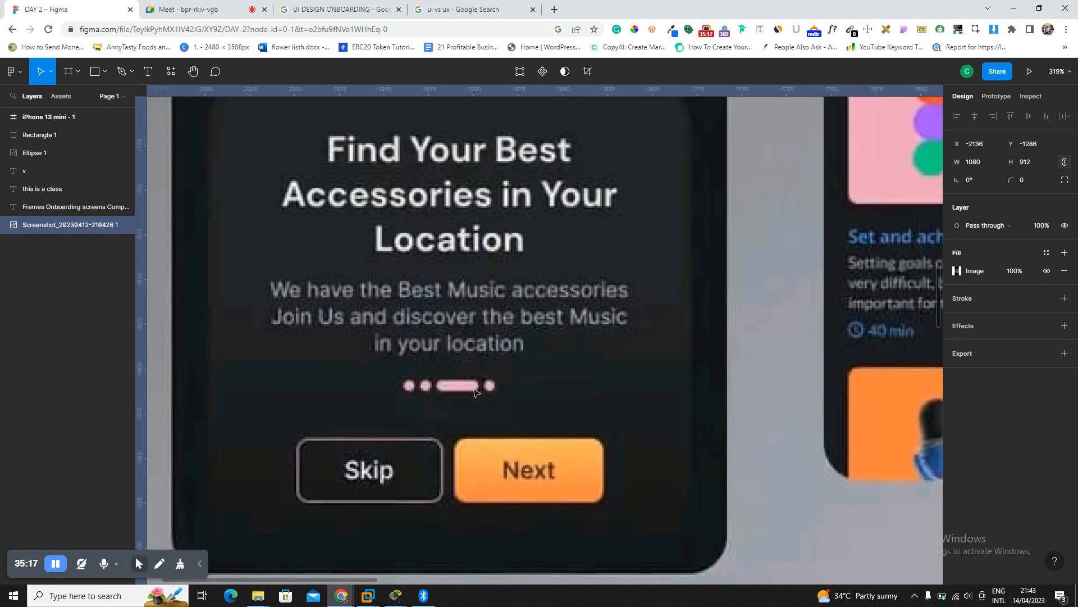
scroll(474, 392, "up", 4)
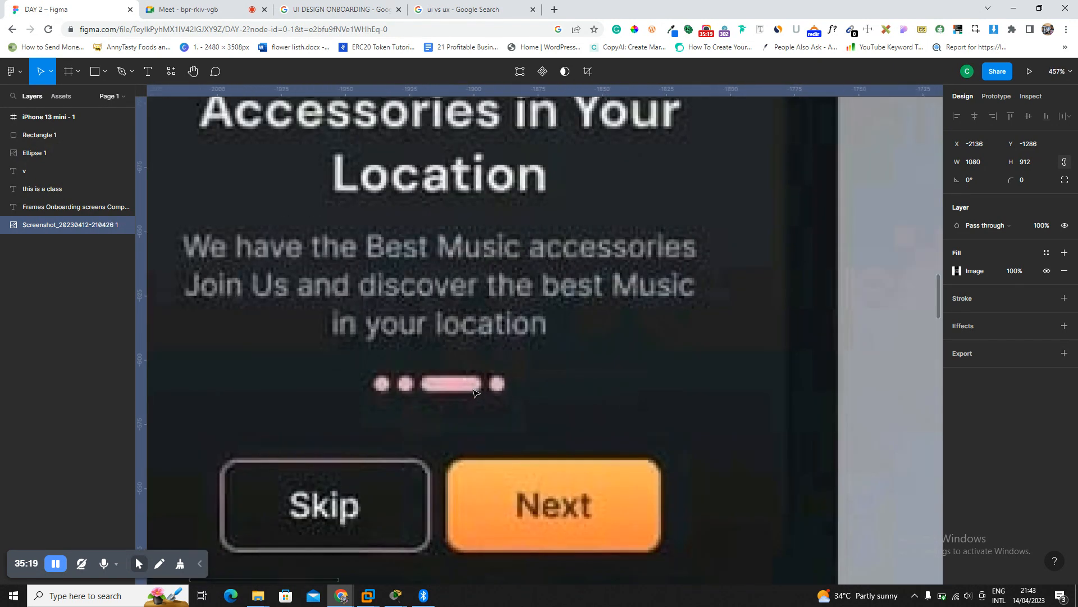
scroll(475, 392, "up", 1)
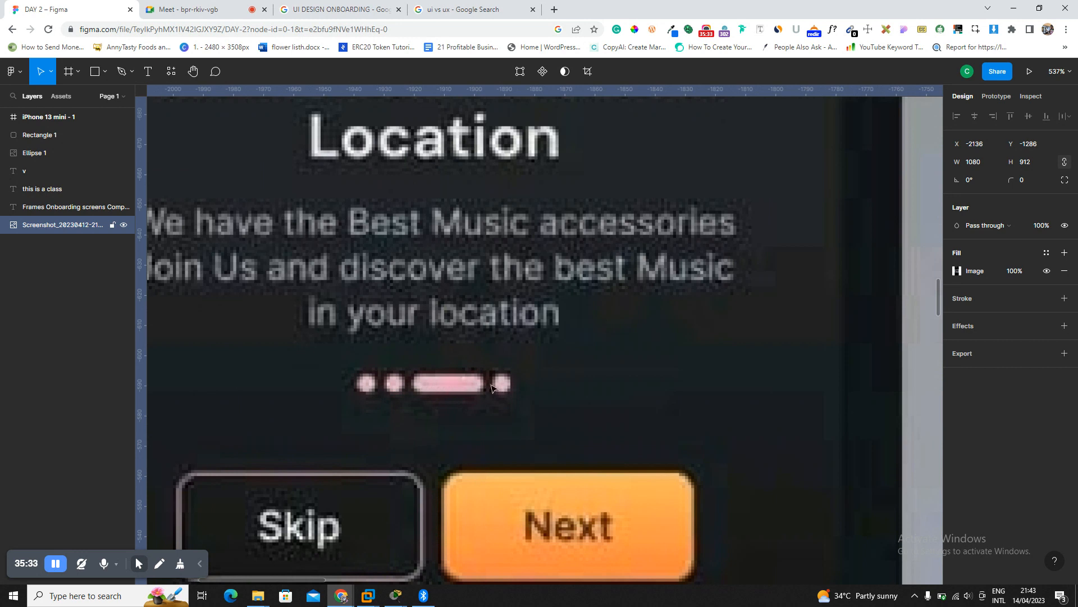
scroll(490, 387, "down", 3)
scroll(490, 387, "down", 2)
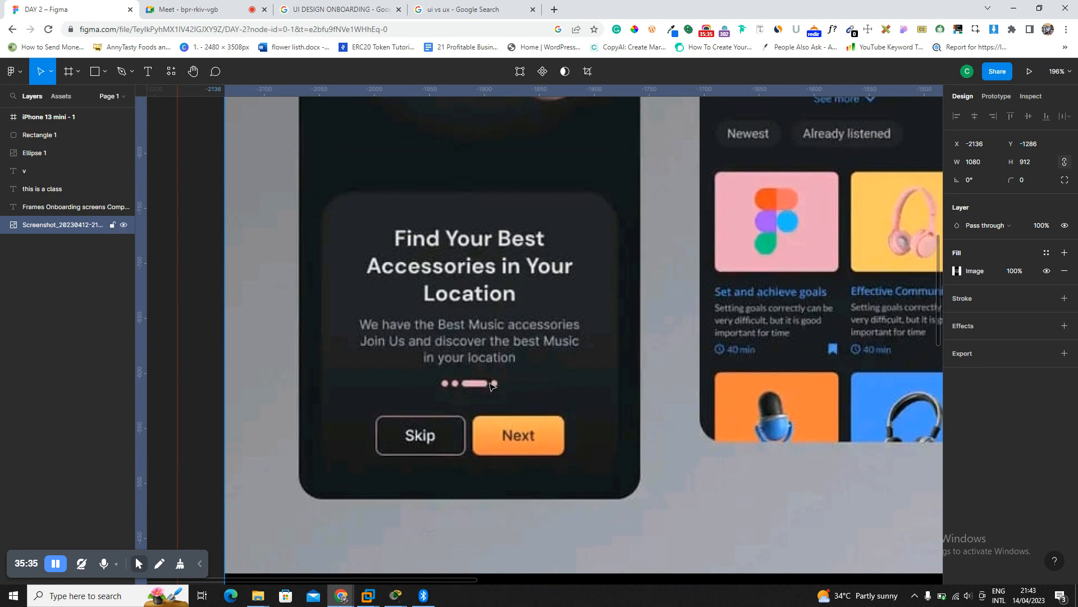
scroll(490, 387, "down", 3)
scroll(550, 413, "down", 3)
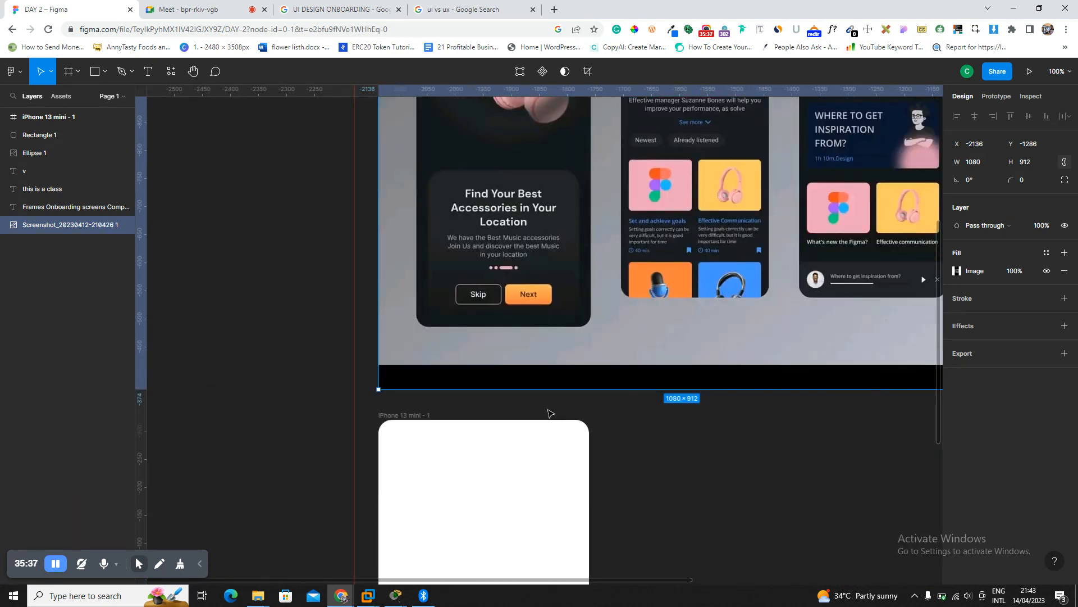
Move the iPhone 13 mini frame up beside the reference screenshot, to its left at X -2554, Y -1165.
scroll(549, 414, "down", 3)
scroll(482, 304, "down", 3)
left_click_drag(488, 351, 394, 170)
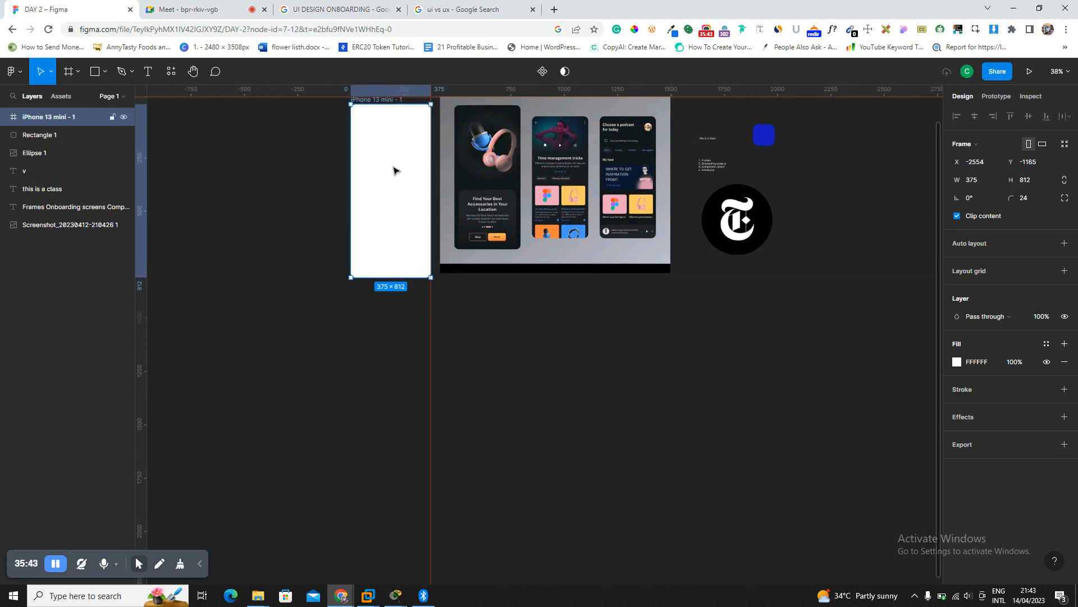
Sample fills for the iPhone frame from the reference, first the headphones' pink EF8E93 and finally the onboarding screen's dark background 10181A.
key("shift+2")
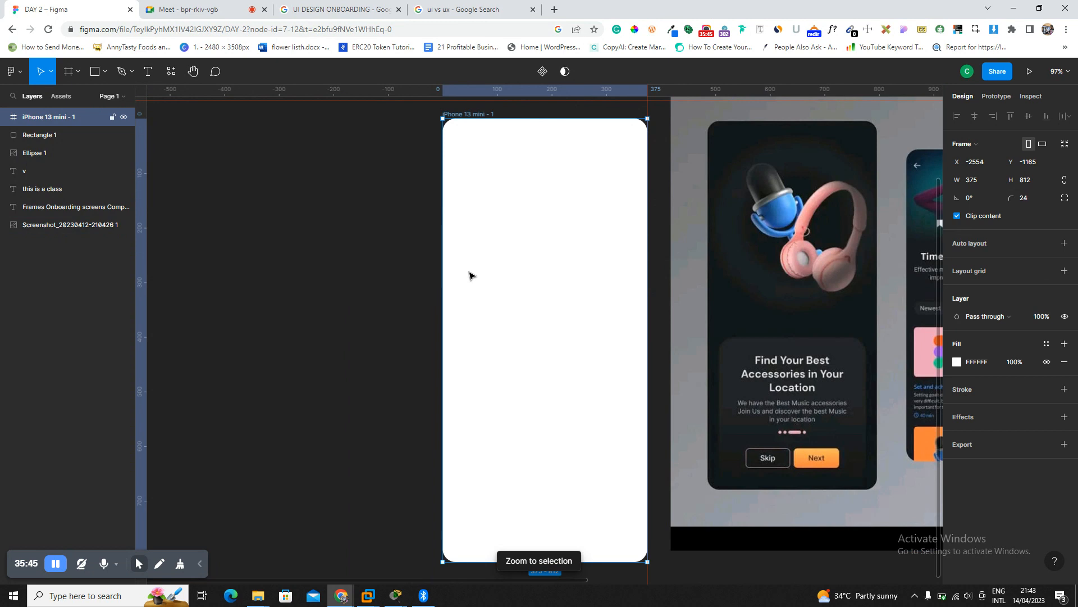
left_click(957, 362)
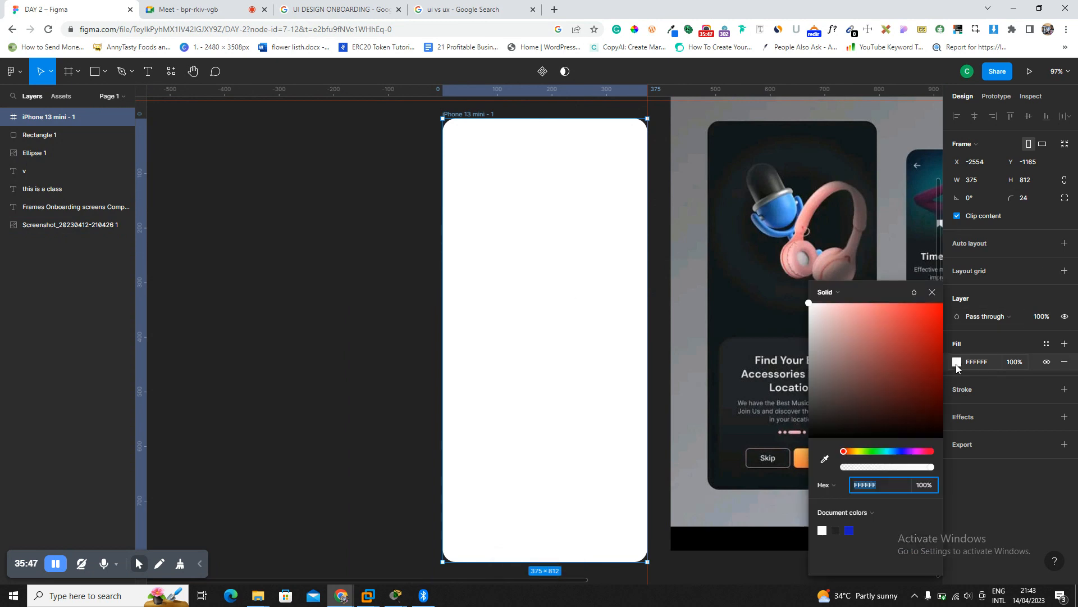
left_click(825, 460)
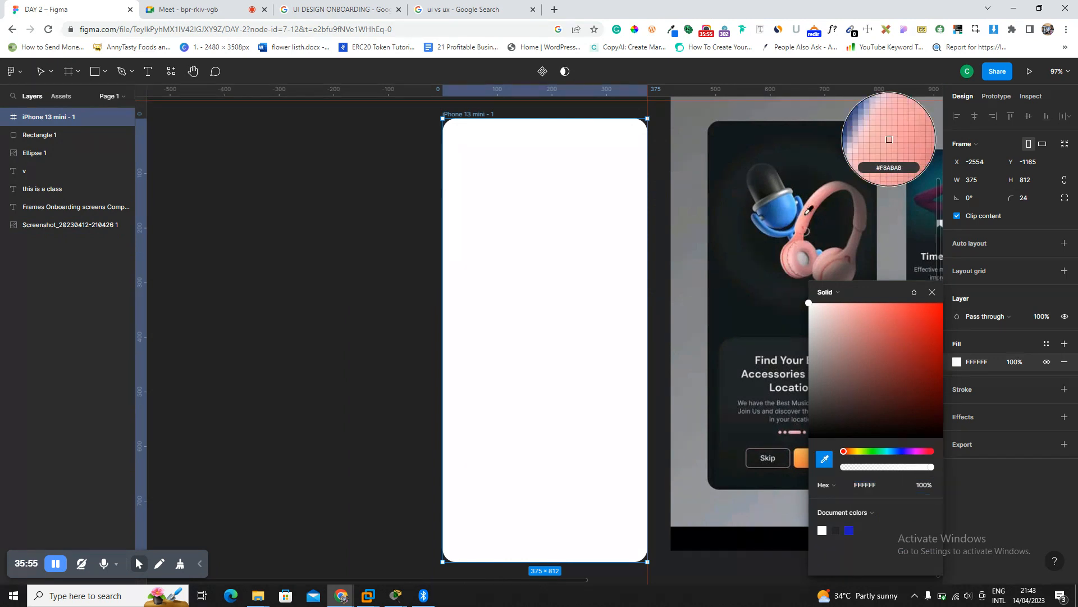
left_click(889, 140)
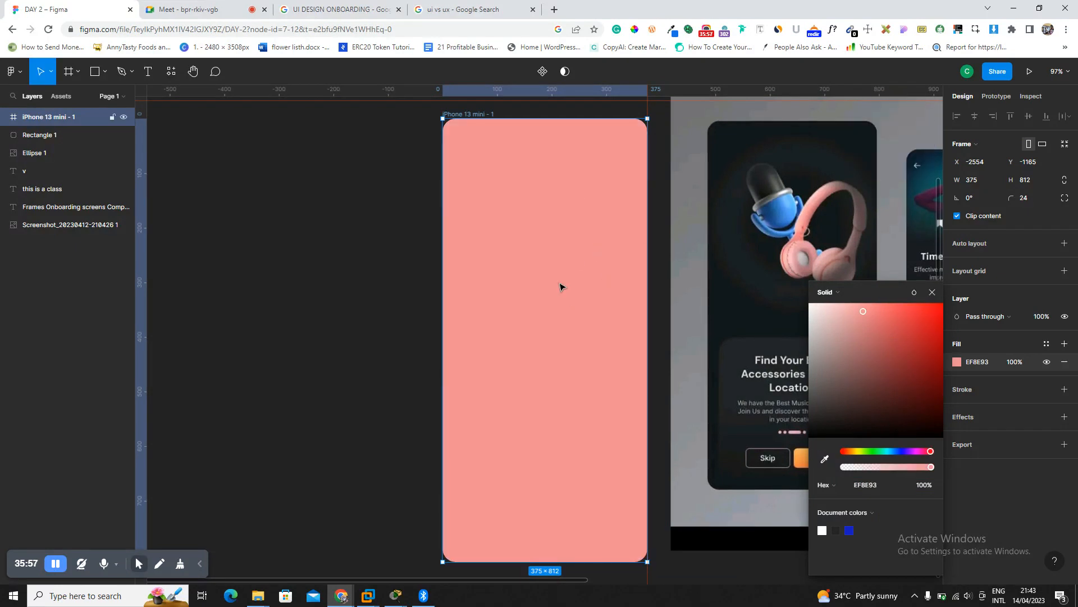
left_click(825, 459)
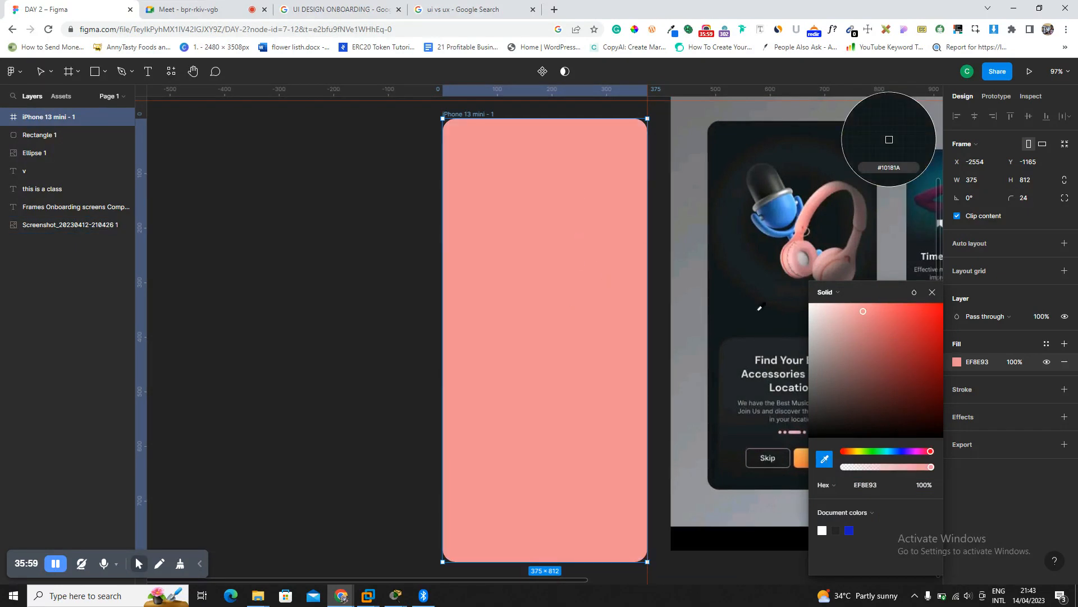
left_click(889, 139)
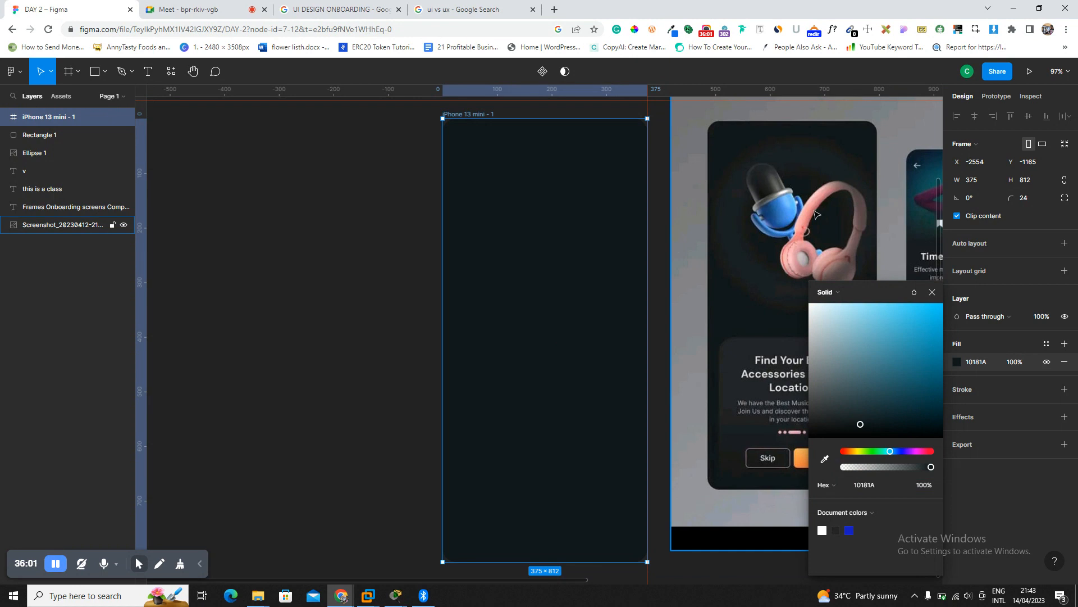
Change the canvas background colour to white, FFFFFF.
left_click(400, 192)
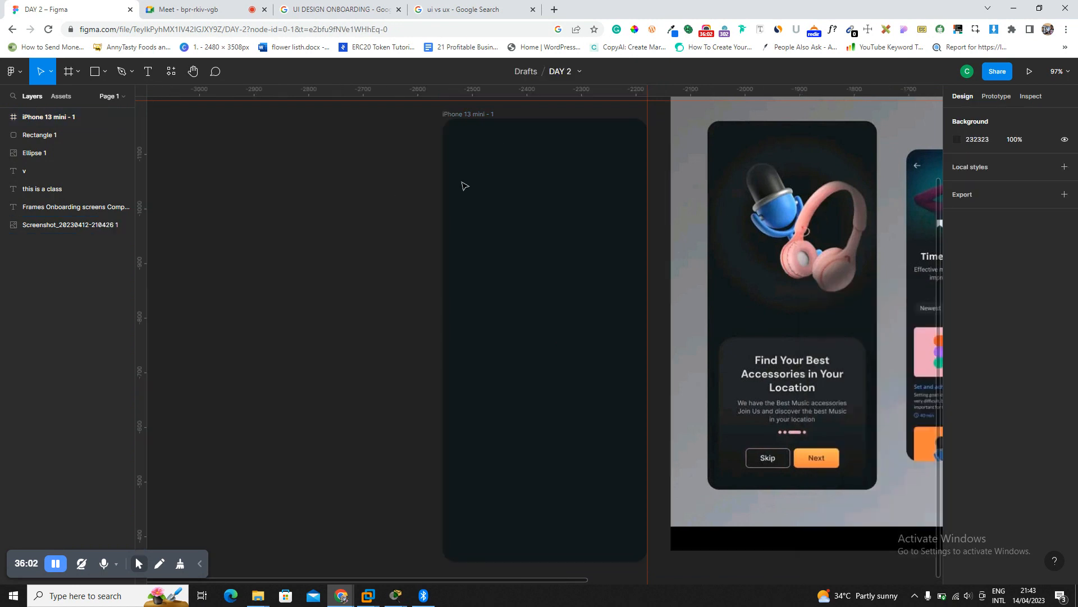
left_click(957, 139)
left_click_drag(817, 219, 800, 156)
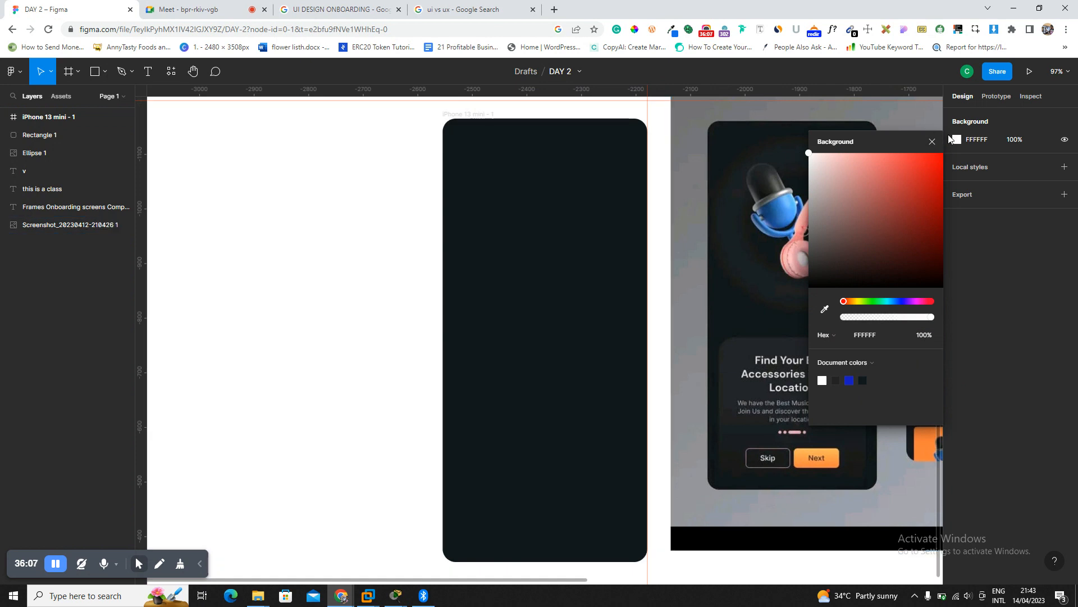
left_click(931, 142)
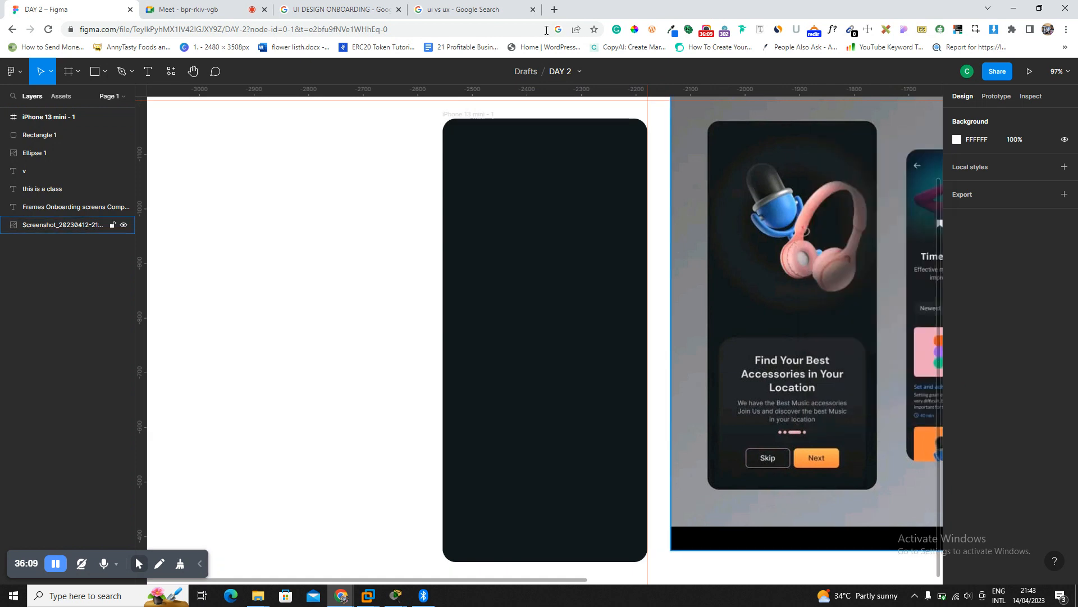
Search Google for "HEADPHONE IMAGE" in a new browser tab and open the image results.
left_click(555, 10)
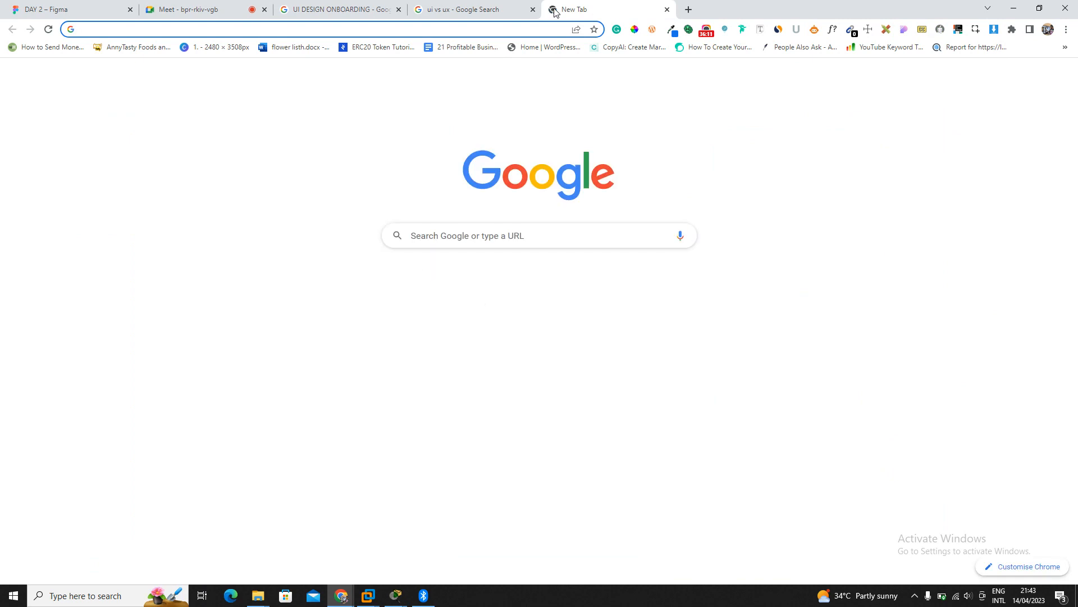
type("HEADPHONE IMAGE")
key("Return")
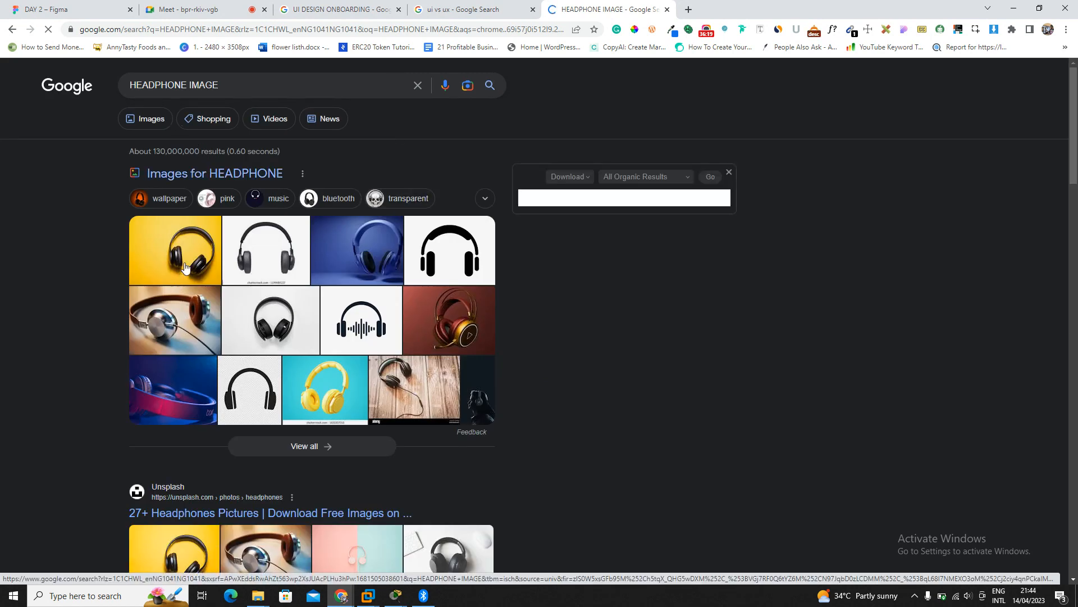
left_click(163, 119)
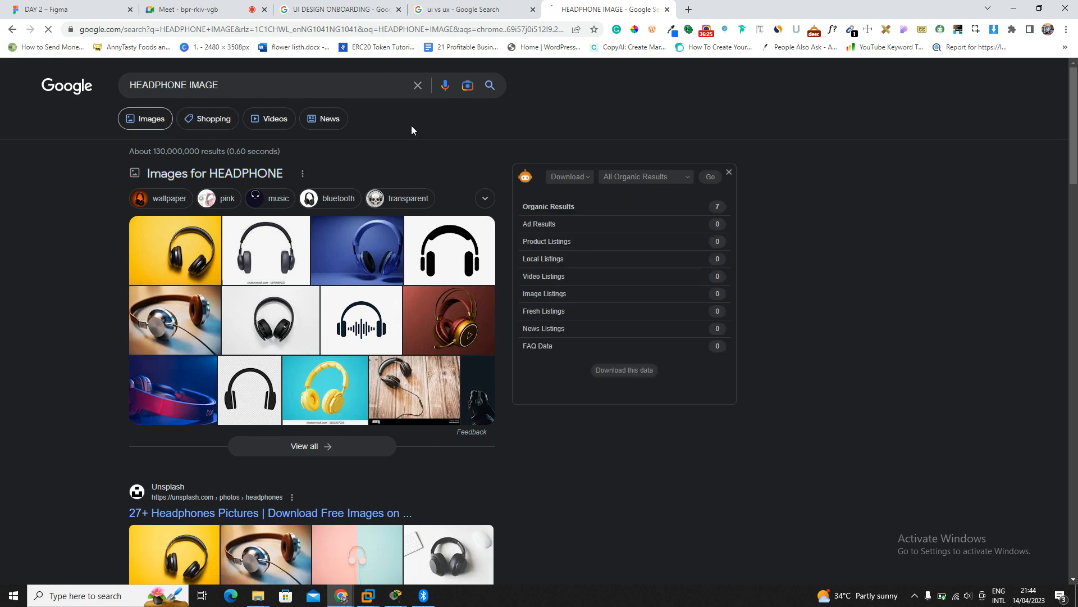
Switch to the Google Meet call and admit all the people waiting to join.
left_click(221, 5)
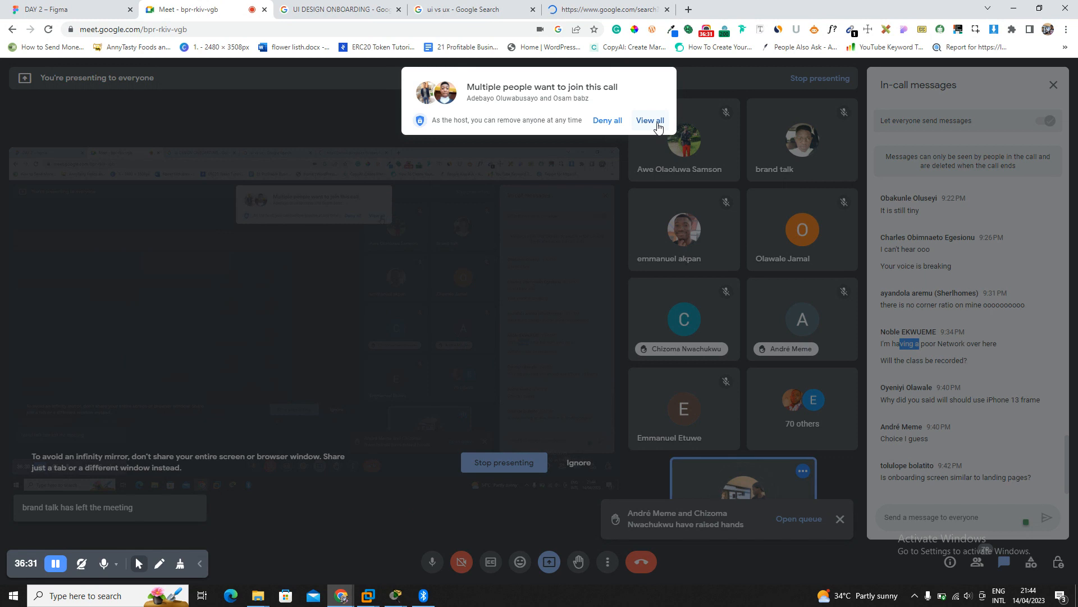
left_click(657, 124)
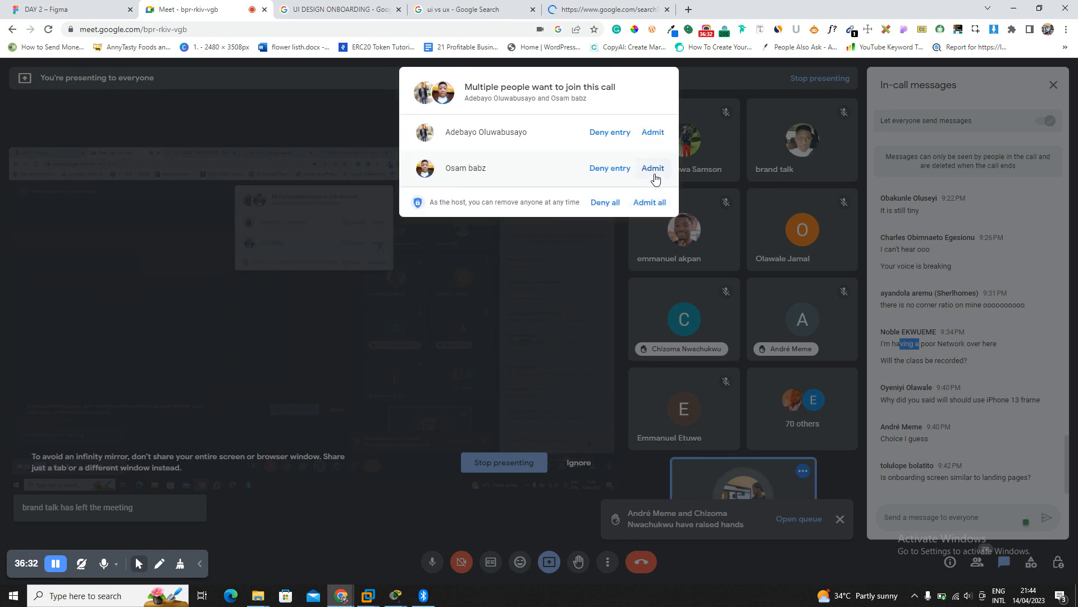
left_click(651, 207)
Return to the headphone image results and copy the Urbanista Los Angeles headphone picture with the transparent background.
left_click(622, 7)
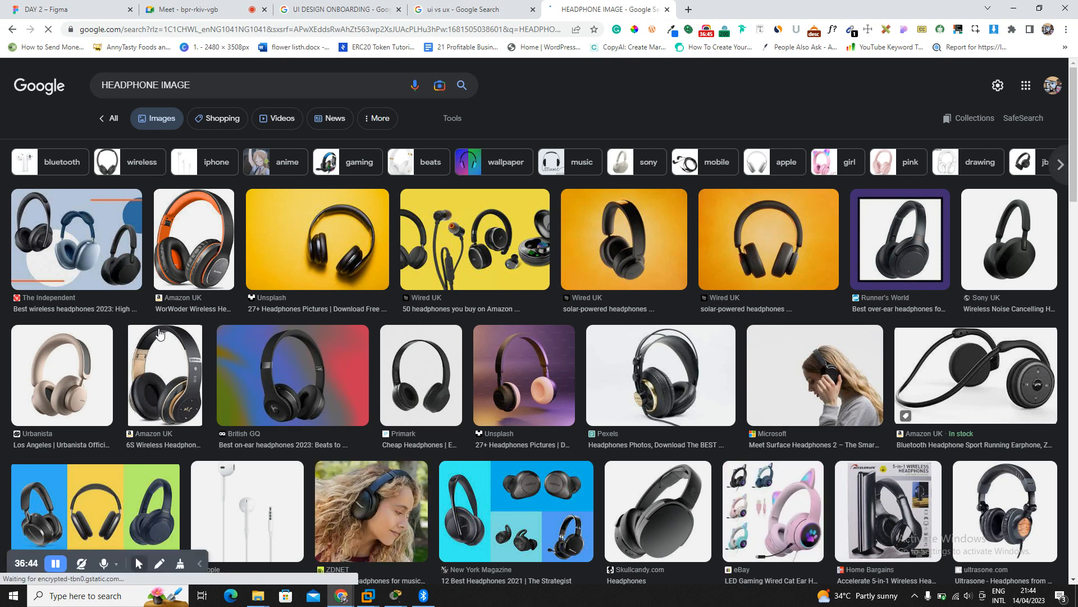
left_click(58, 386)
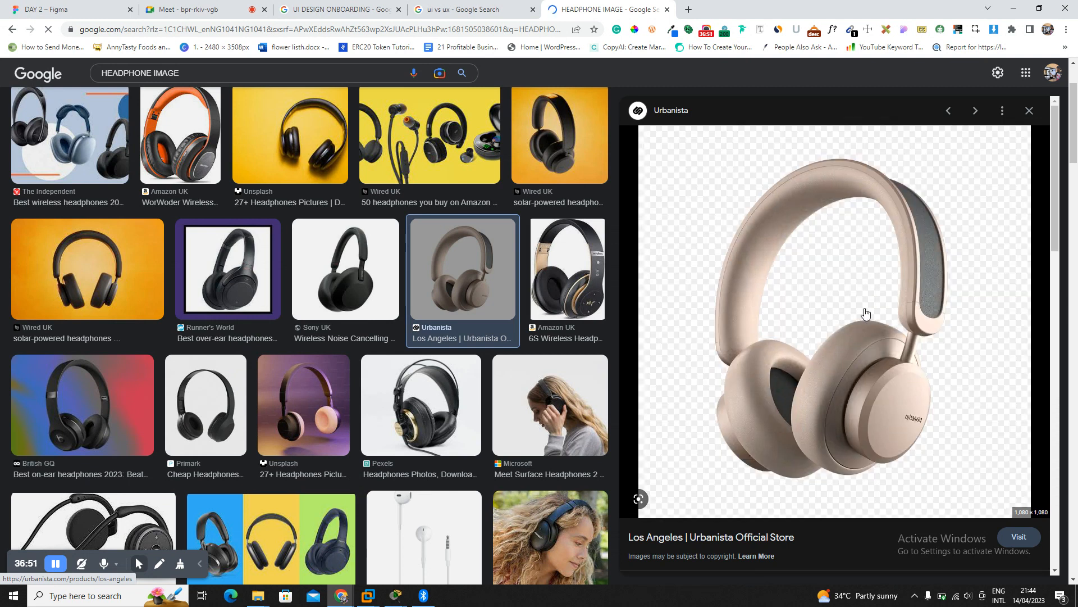
right_click(829, 235)
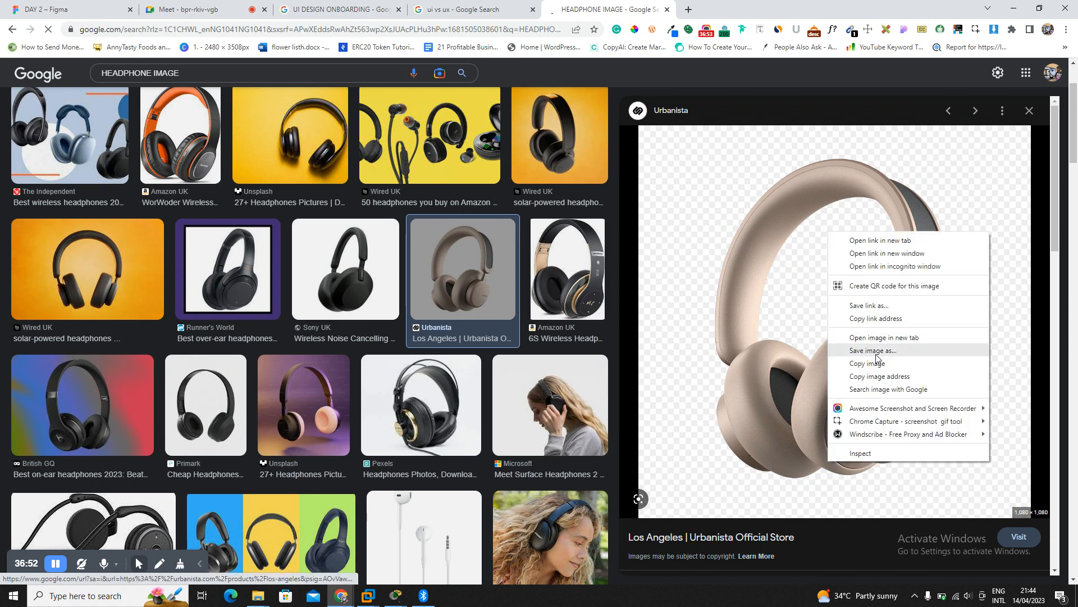
left_click(895, 365)
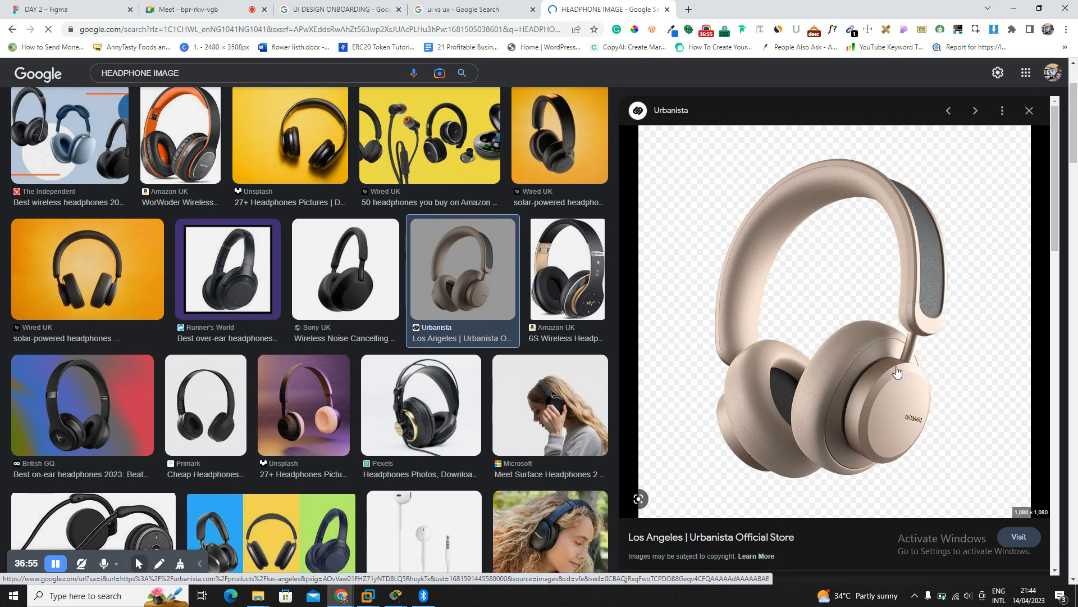
Paste the headphone picture into the DAY 2 file in Figma and move it over the reference screenshot's lower edge.
left_click(84, 9)
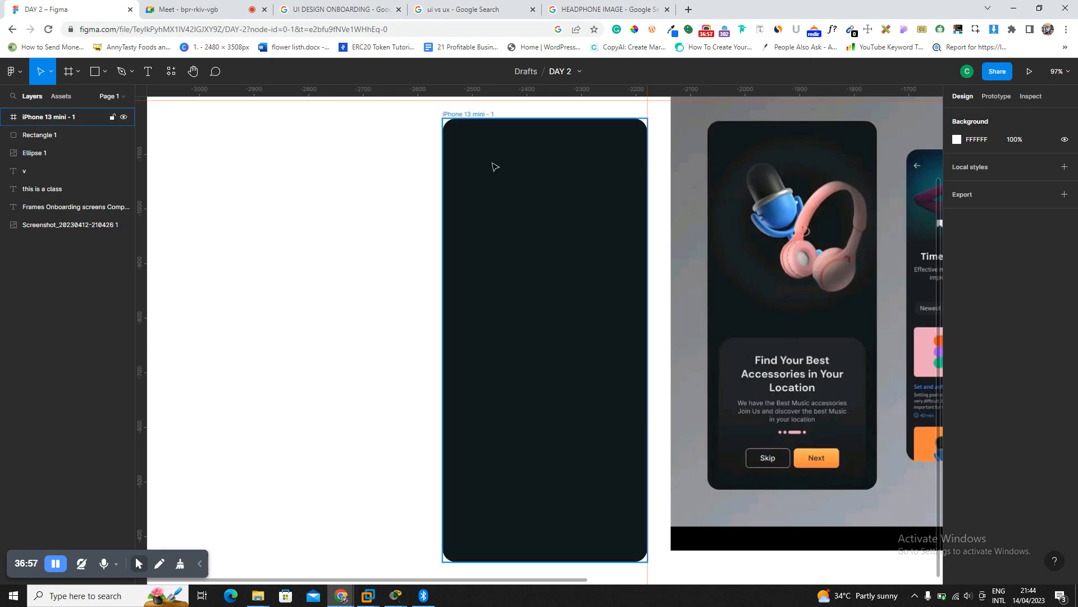
scroll(366, 193, "down", 5)
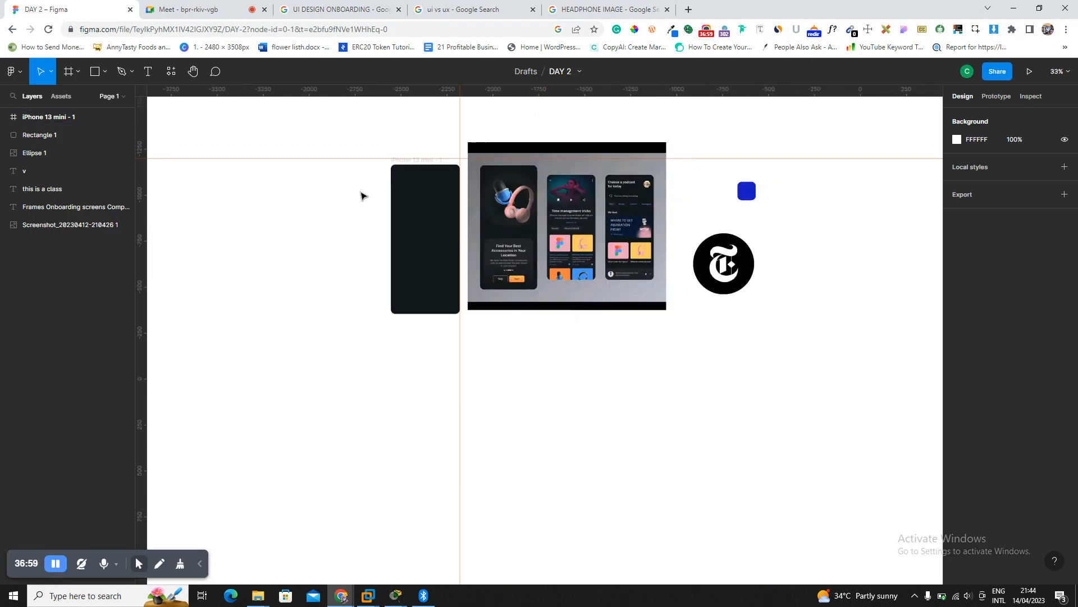
right_click(292, 219)
left_click(331, 230)
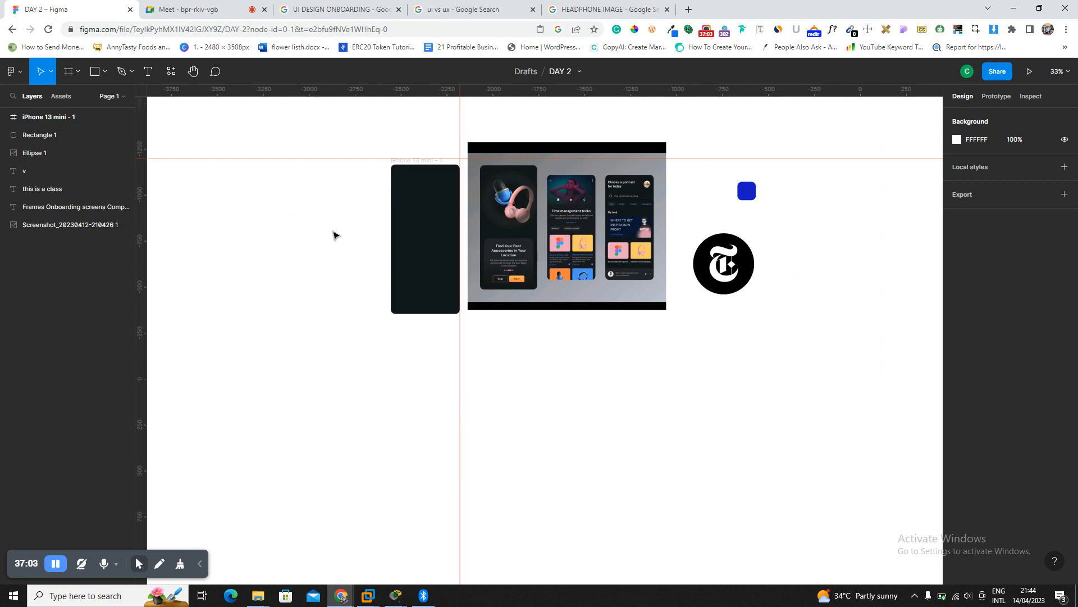
left_click_drag(370, 301, 578, 333)
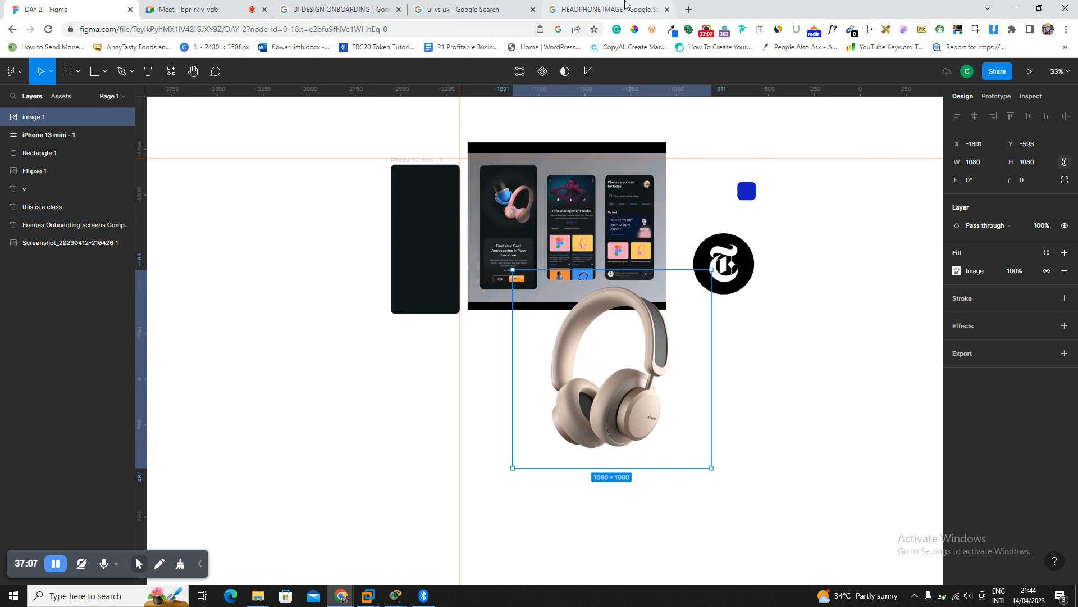
Return to the headphone image results and save the Urbanista Los Angeles picture to Downloads as LosAngeles_SandGold_001.
left_click(606, 9)
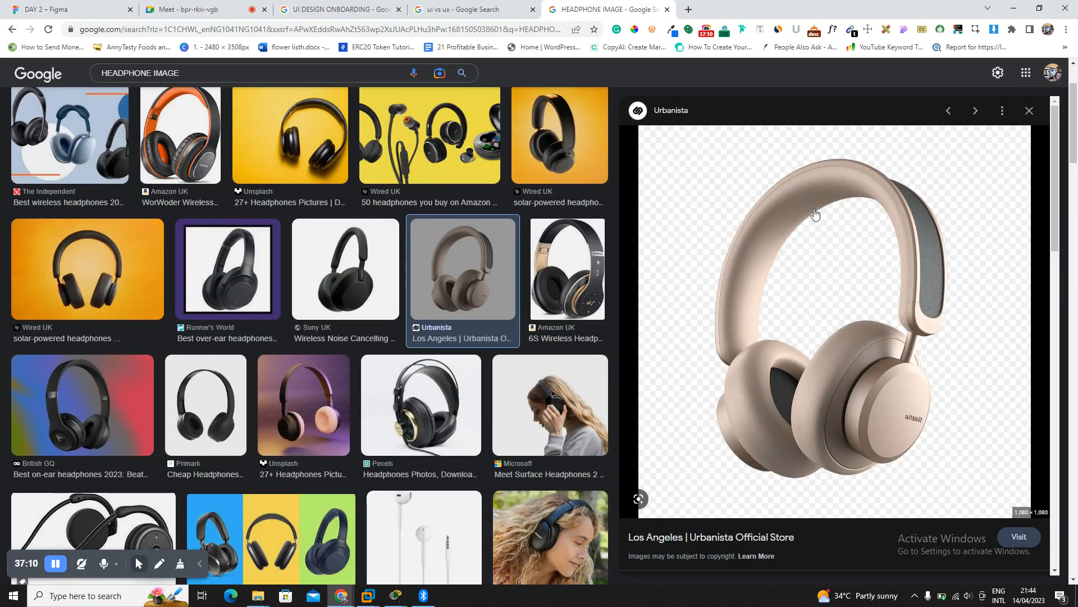
right_click(814, 209)
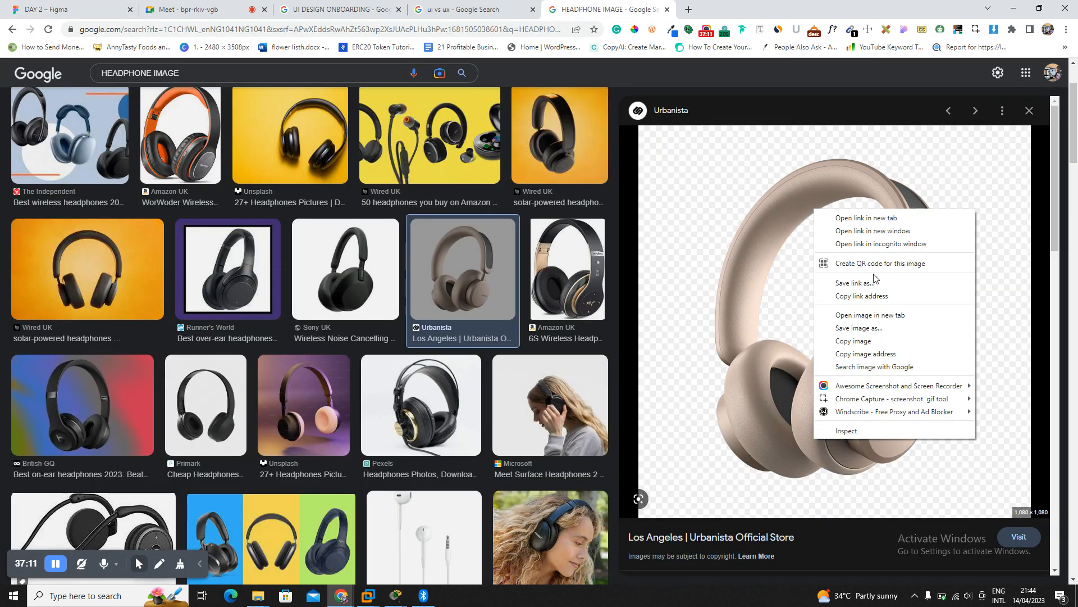
left_click(874, 329)
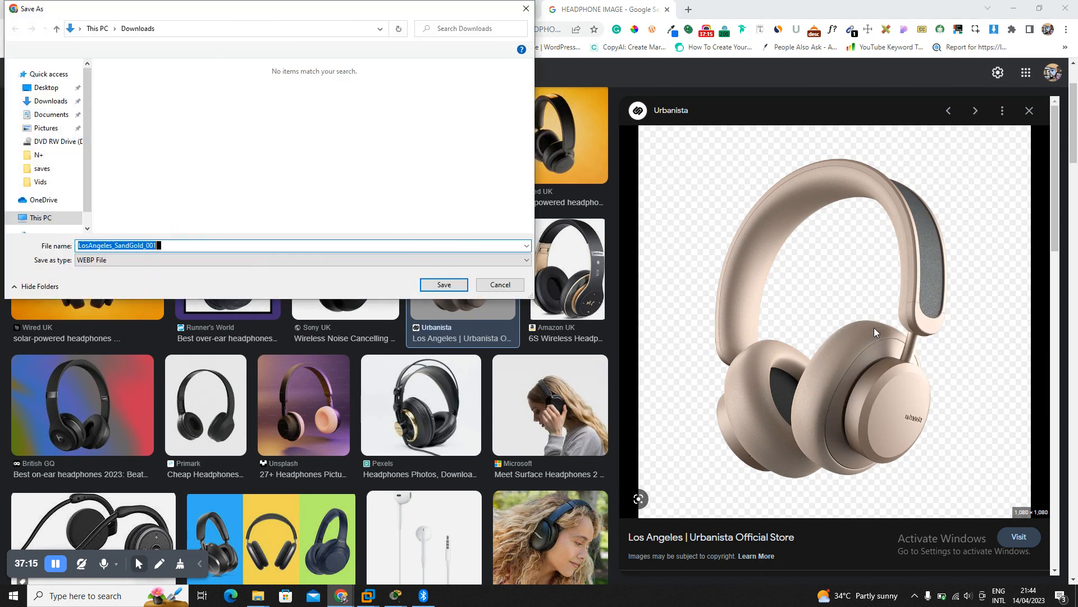
key("Return")
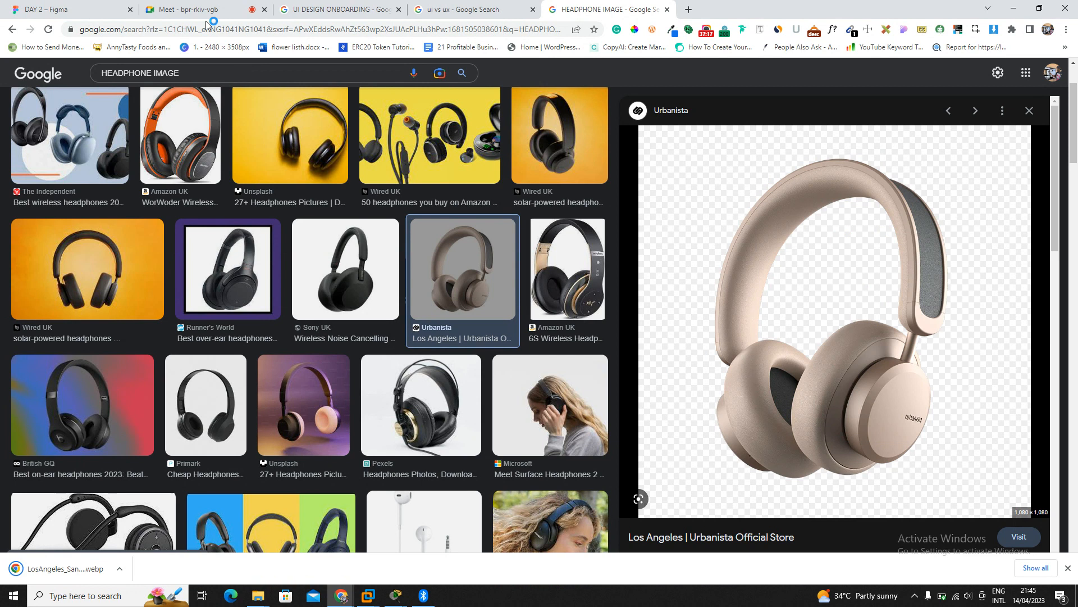
Place the downloaded LosAngeles_SandGold_001 picture on the DAY 2 canvas in Figma and delete the headphone picture pasted earlier.
left_click(68, 5)
left_click_drag(67, 568, 355, 375)
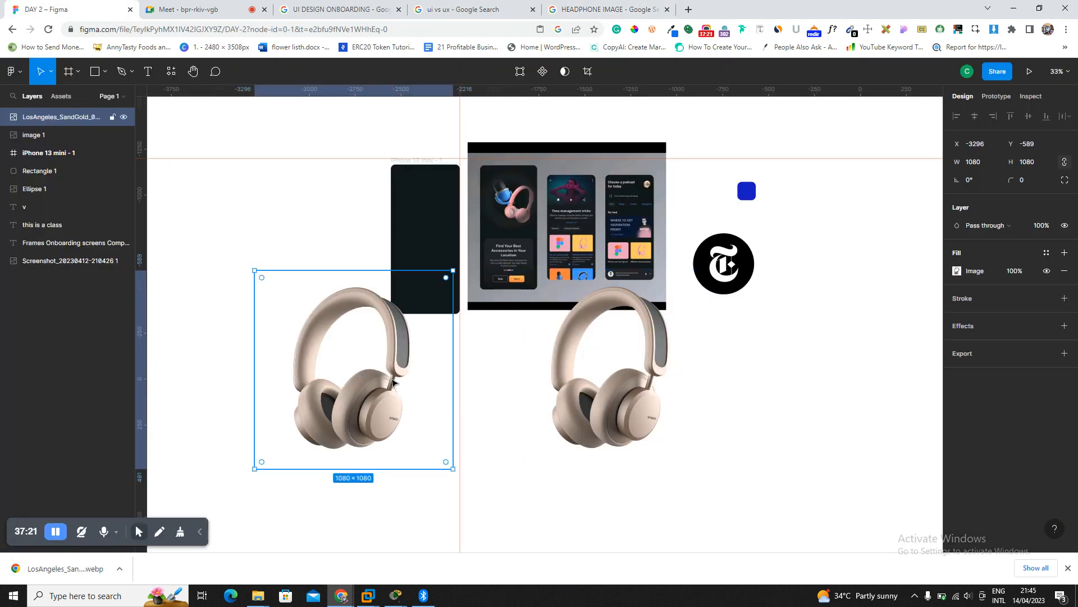
left_click_drag(427, 375, 445, 368)
left_click(677, 371)
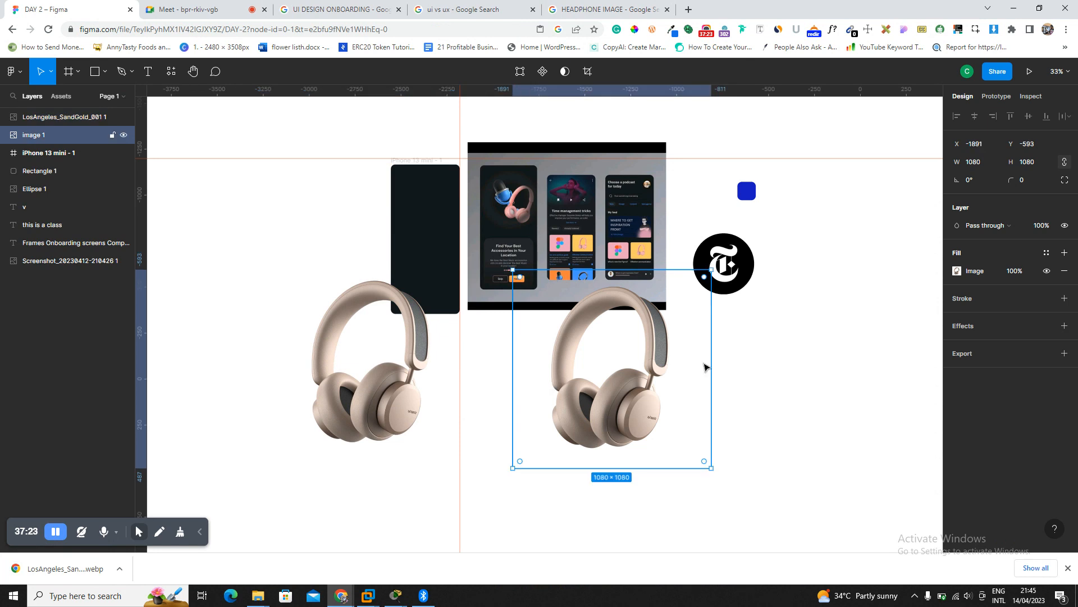
key("Delete")
Resize the LosAngeles_SandGold headphone picture to 100 × 100 with its proportions constrained.
left_click(410, 376)
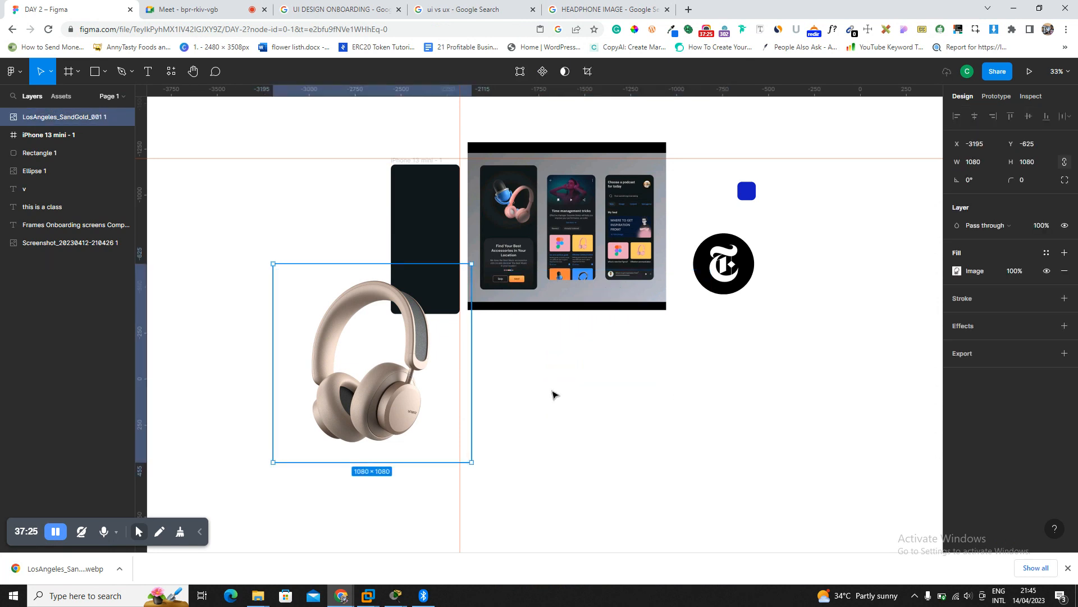
left_click(1064, 164)
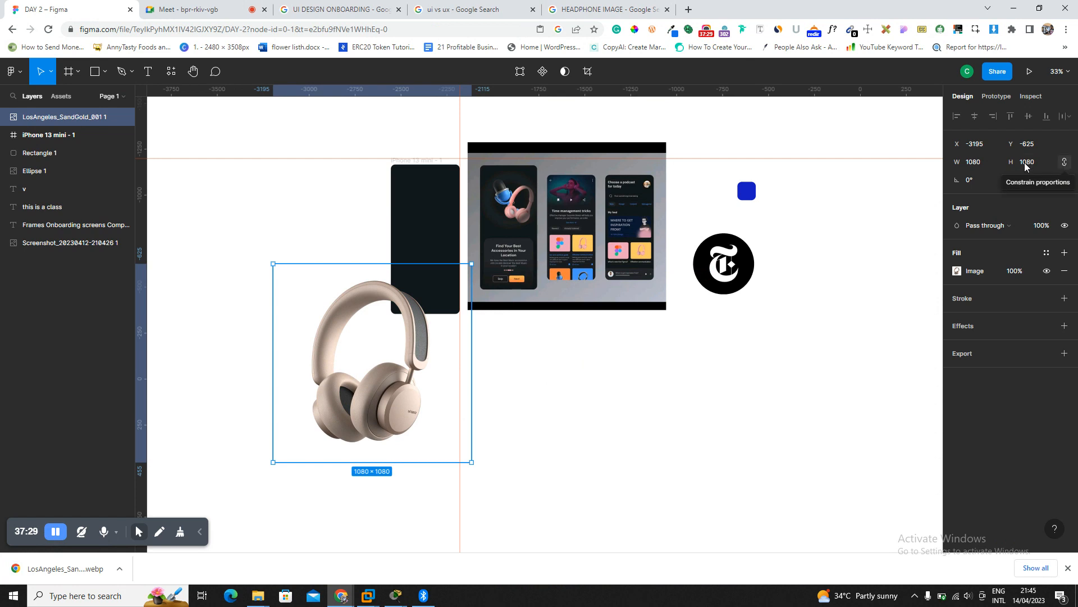
left_click(991, 168)
type("100")
key("Return")
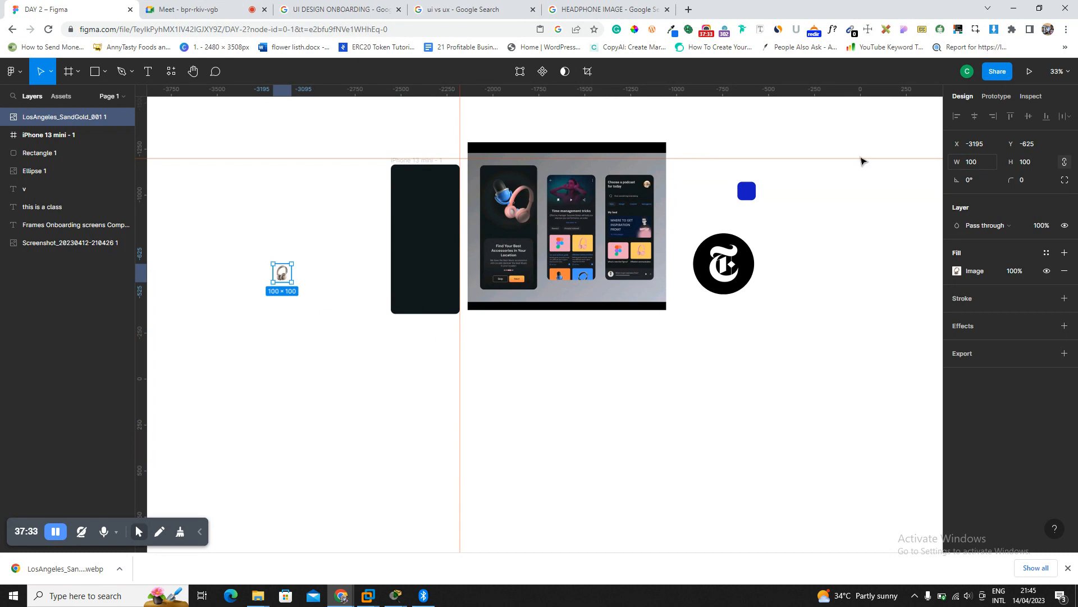
Move the headphone picture into the upper part of the iPhone 13 mini frame, at about X 154, Y 145.
left_click_drag(283, 275, 429, 211)
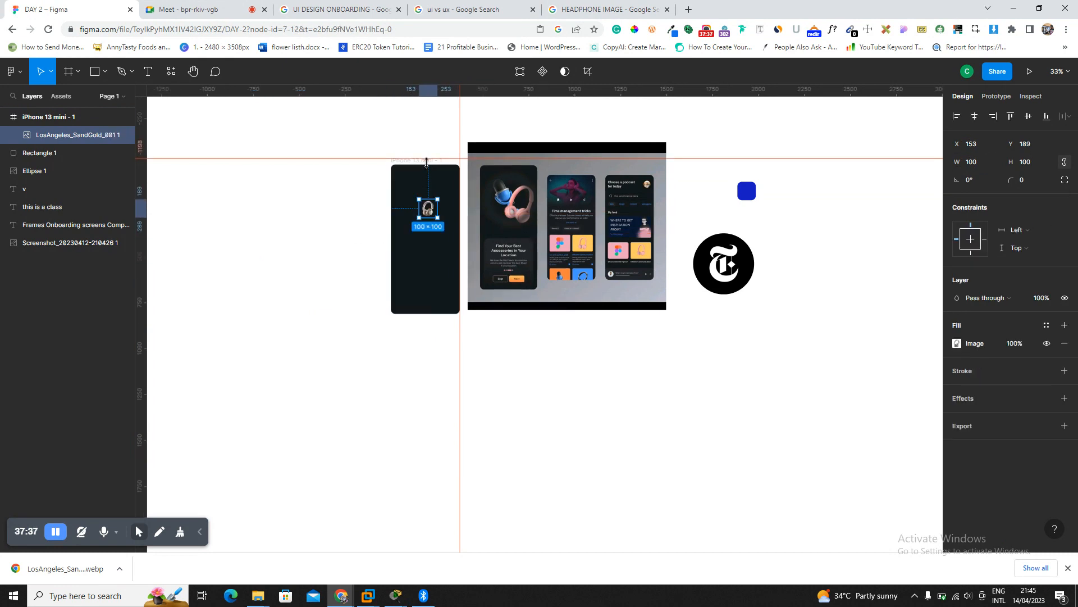
key("Escape")
key("shift+2")
left_click_drag(570, 238, 570, 215)
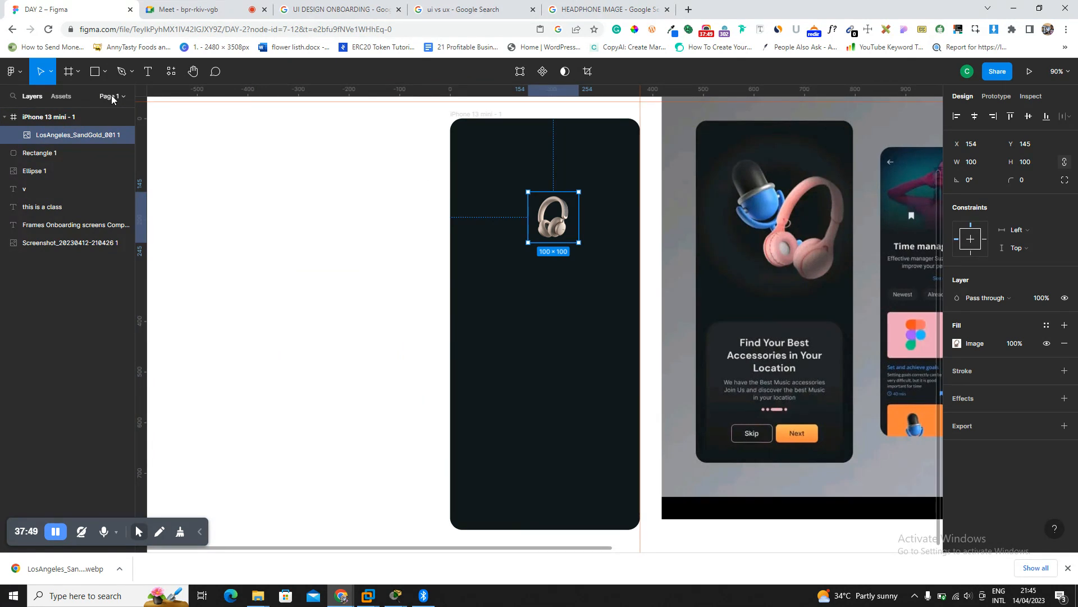
left_click(70, 99)
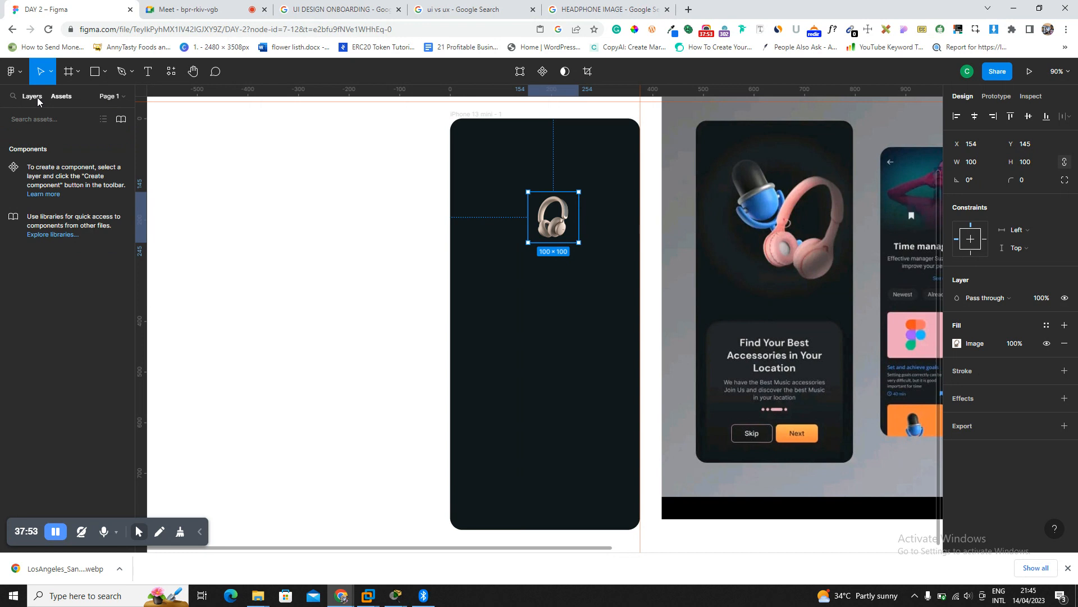
left_click(37, 97)
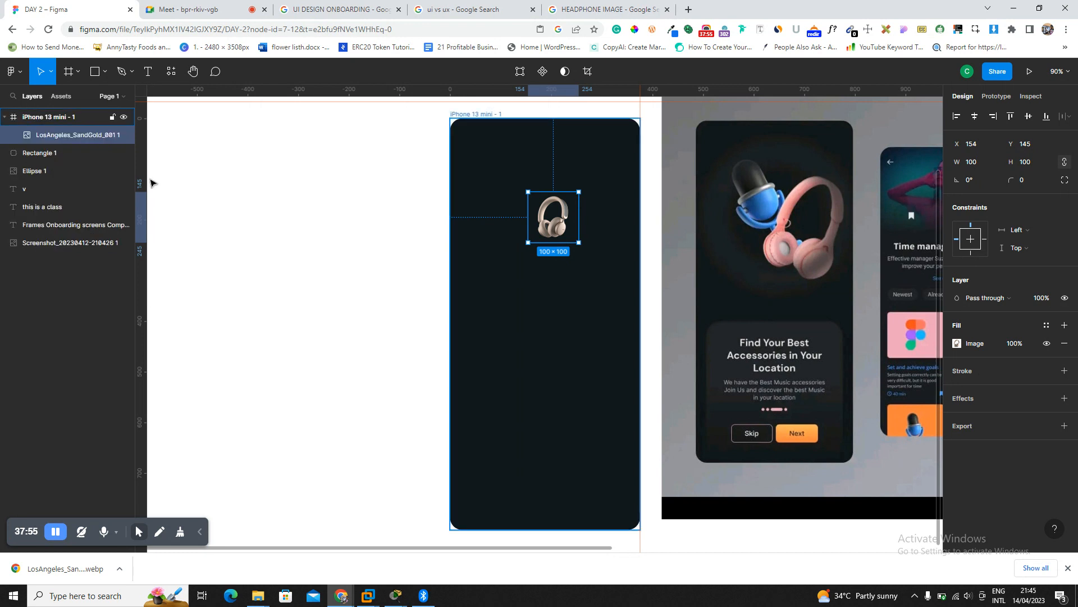
Draw a rectangle of about 154 × 162 on the empty canvas beside the phone frame and duplicate it, overlapping the original diagonally.
left_click(502, 148)
scroll(345, 199, "left", 5)
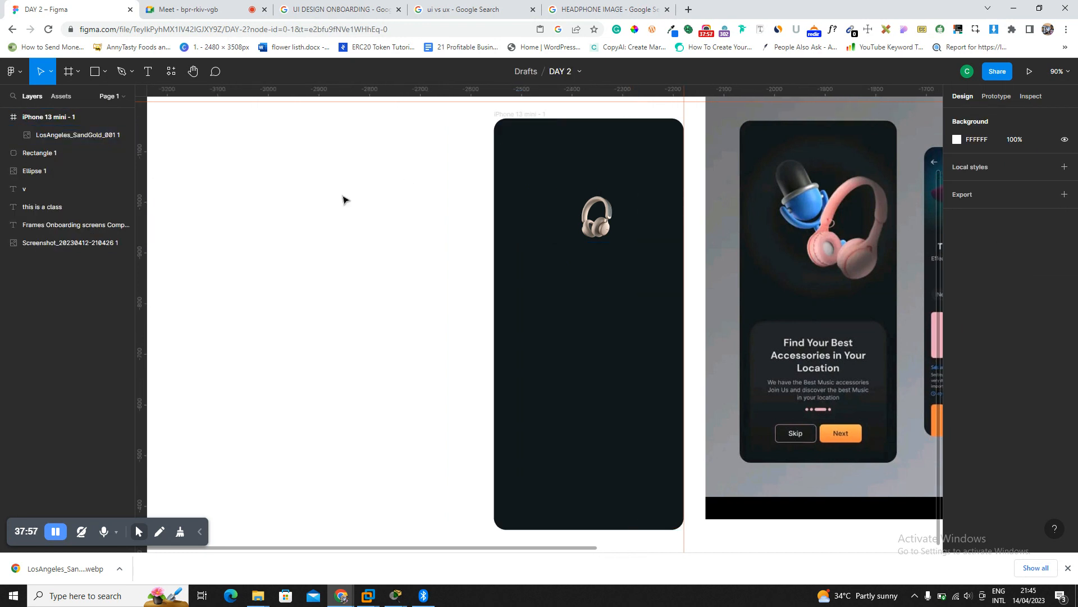
key("r")
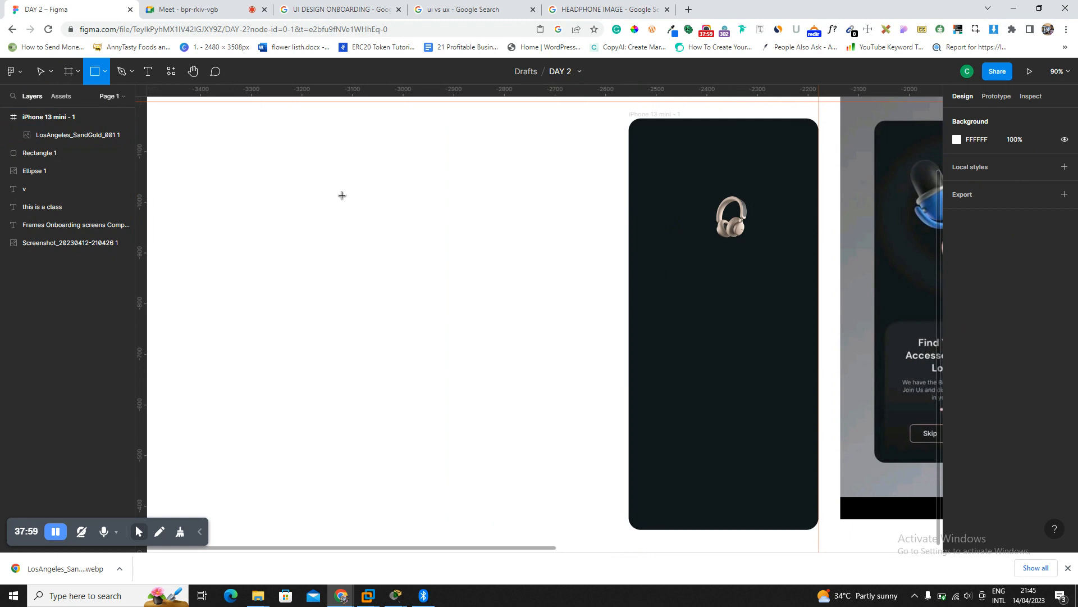
left_click_drag(260, 153, 339, 235)
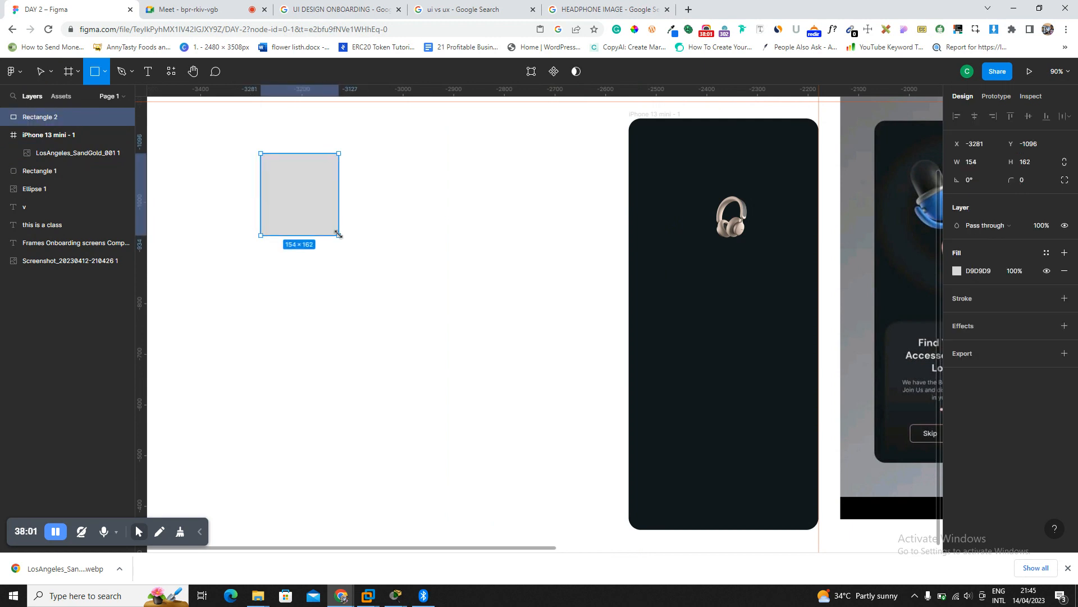
left_click_drag(321, 199, 368, 233, "alt")
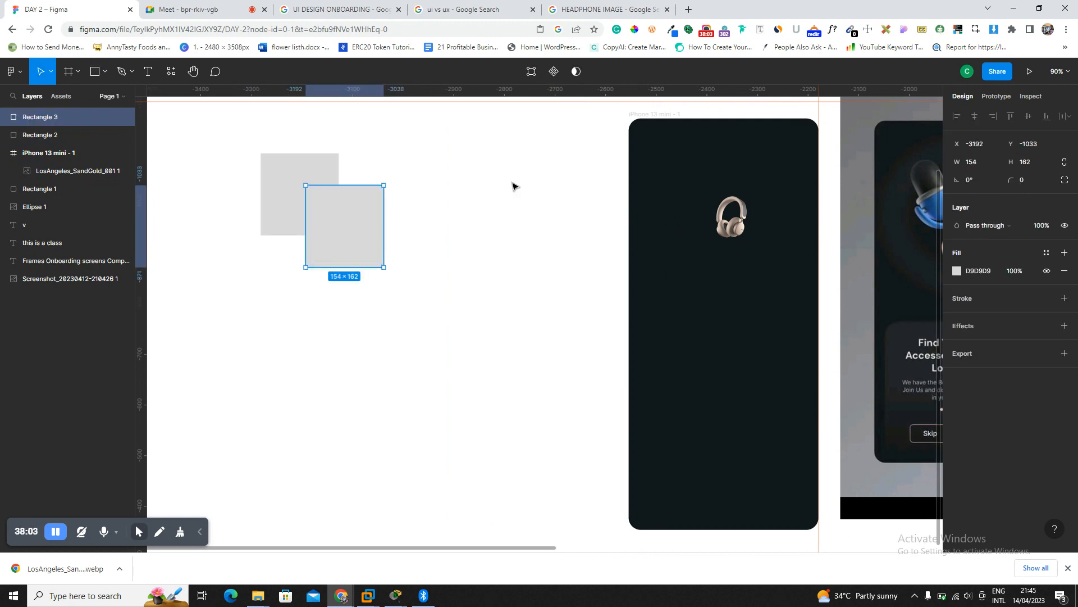
Fill the duplicate rectangle with grey 867F7F and shrink it to about 116 × 122, still overlapping the light rectangle.
left_click(958, 272)
left_click_drag(851, 303, 816, 334)
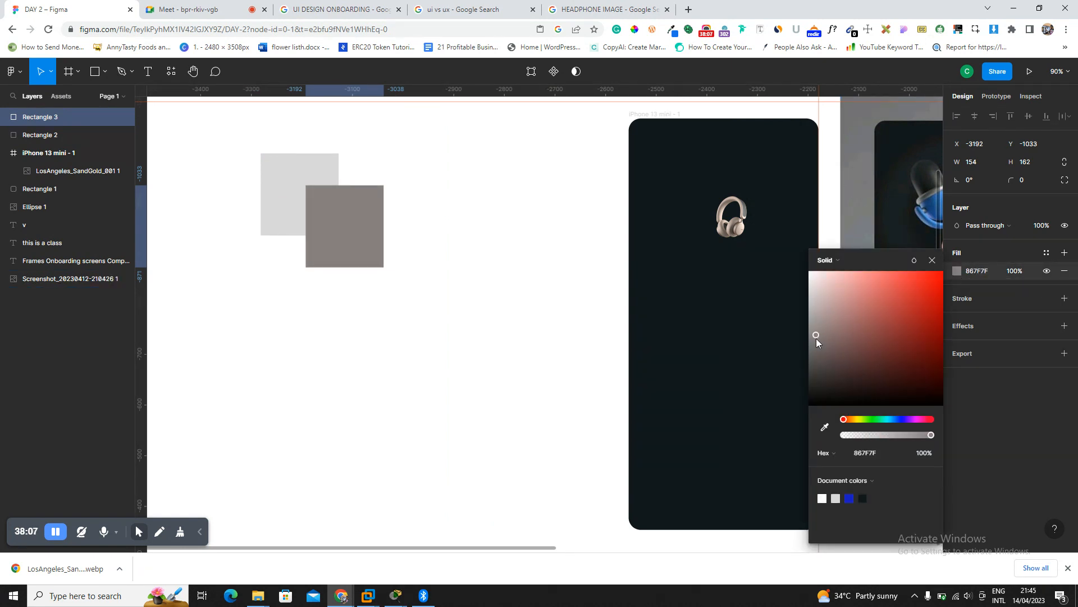
left_click_drag(340, 218, 329, 216)
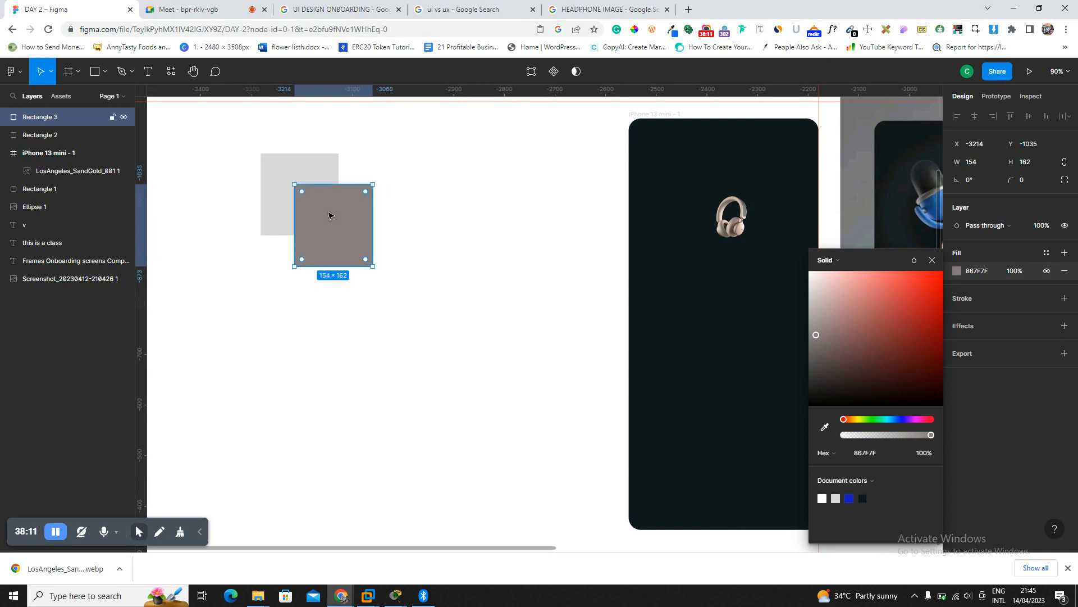
key("Escape")
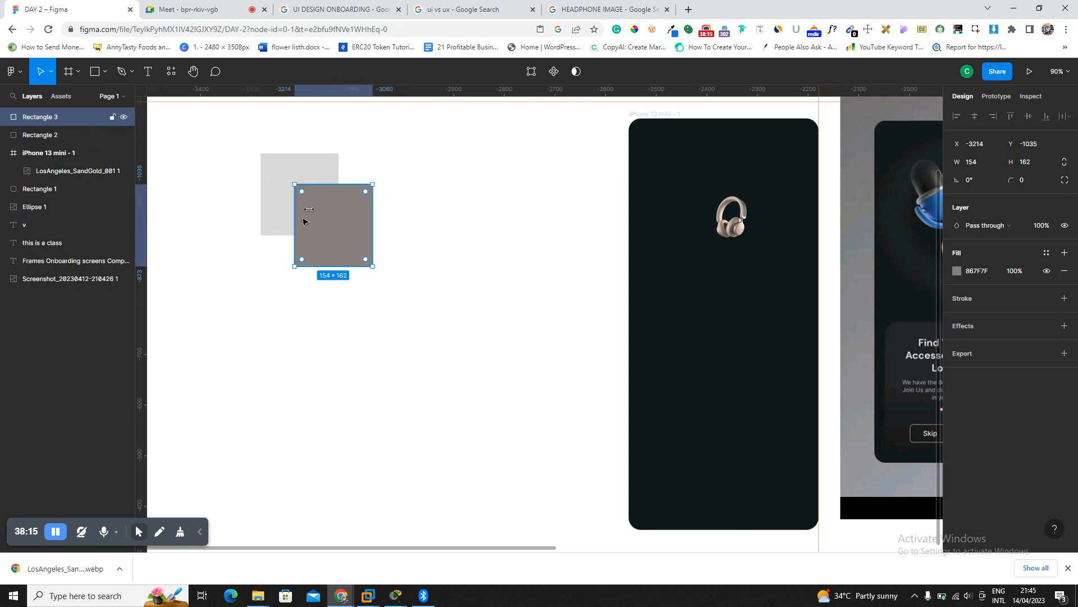
left_click_drag(374, 265, 339, 244)
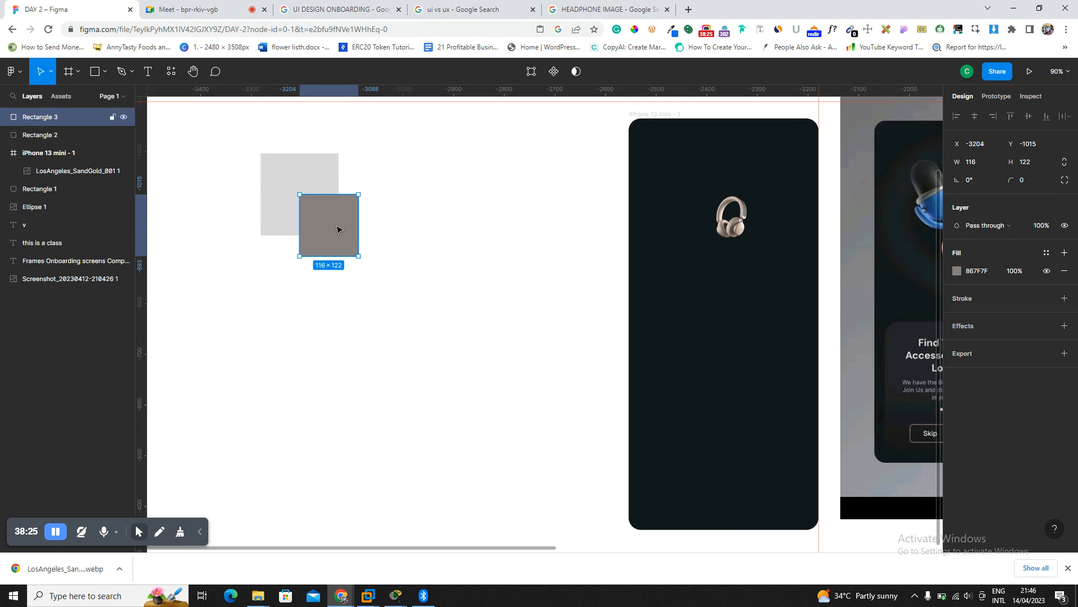
mouse_move(337, 229)
left_mouse_down()
mouse_move(337, 218)
mouse_move(339, 227)
left_mouse_up()
Collapse and expand the iPhone 13 mini frame in the layer list to examine the headphone picture nested inside it.
left_click(40, 157)
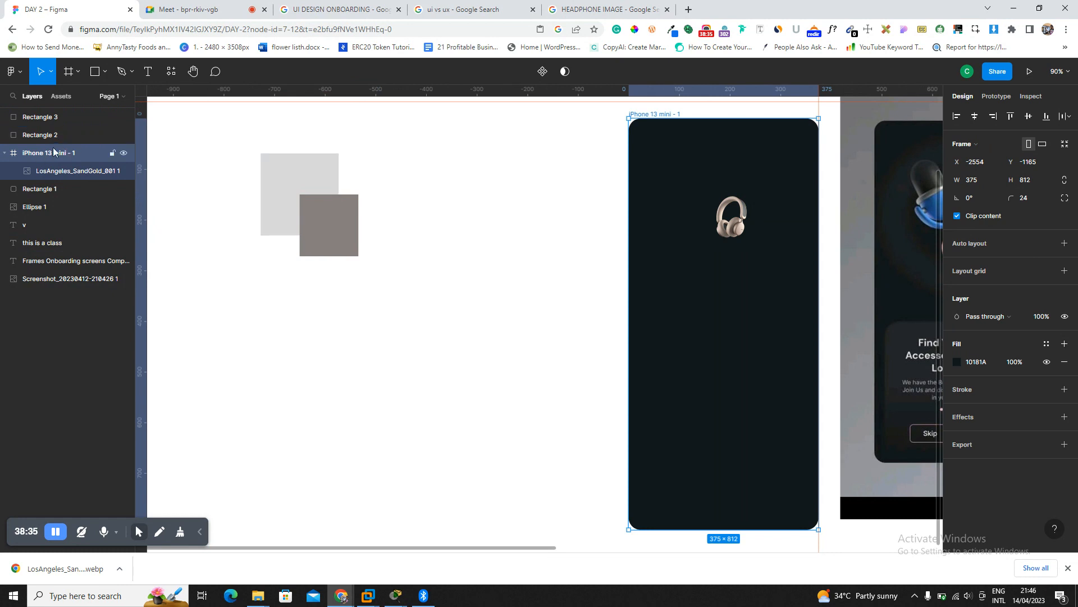
left_click(4, 156)
left_click(4, 156)
left_click(4, 156)
left_click(3, 156)
left_click(5, 155)
left_click(4, 156)
left_click(5, 155)
left_click(5, 155)
left_click(69, 174)
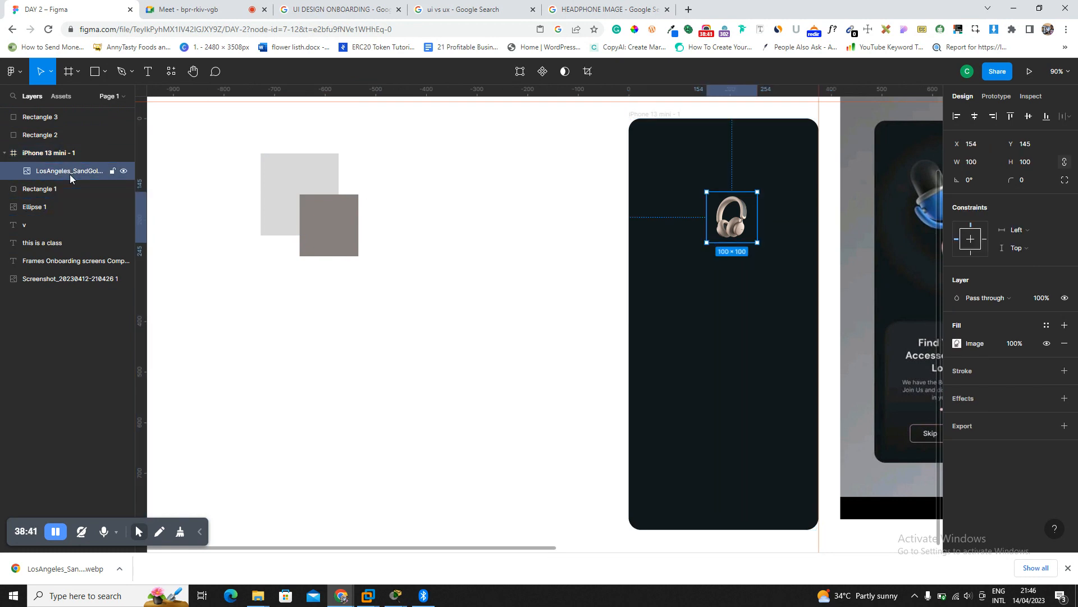
left_click(50, 151)
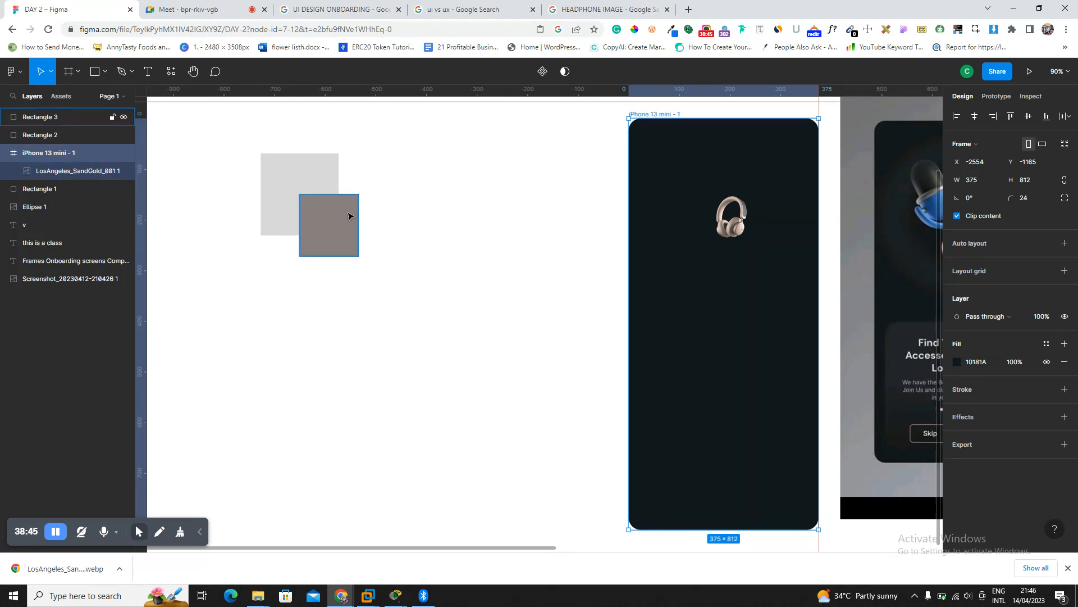
Move both rectangles together into the iPhone 13 mini frame, just below the headphone picture.
left_click(351, 214)
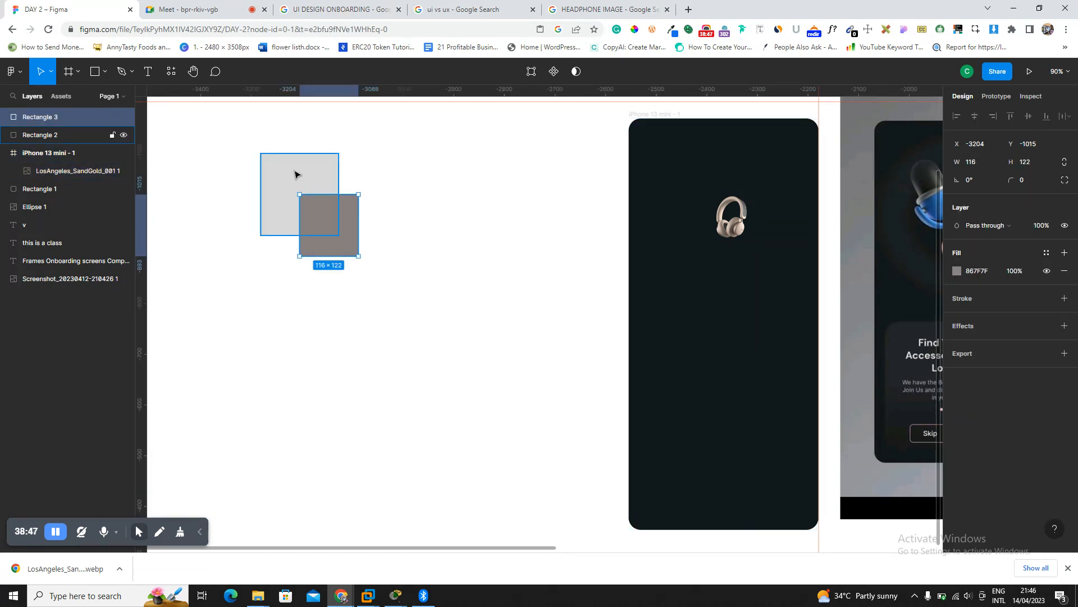
left_click(295, 174, "shift")
left_click_drag(313, 202, 587, 302)
key("ctrl+z")
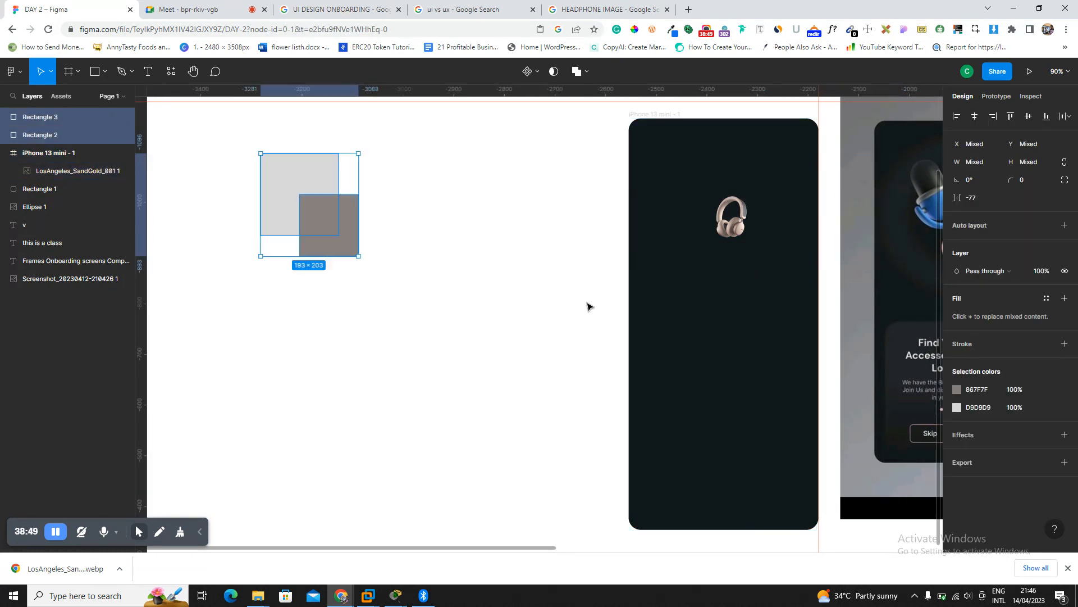
left_click_drag(328, 222, 737, 330)
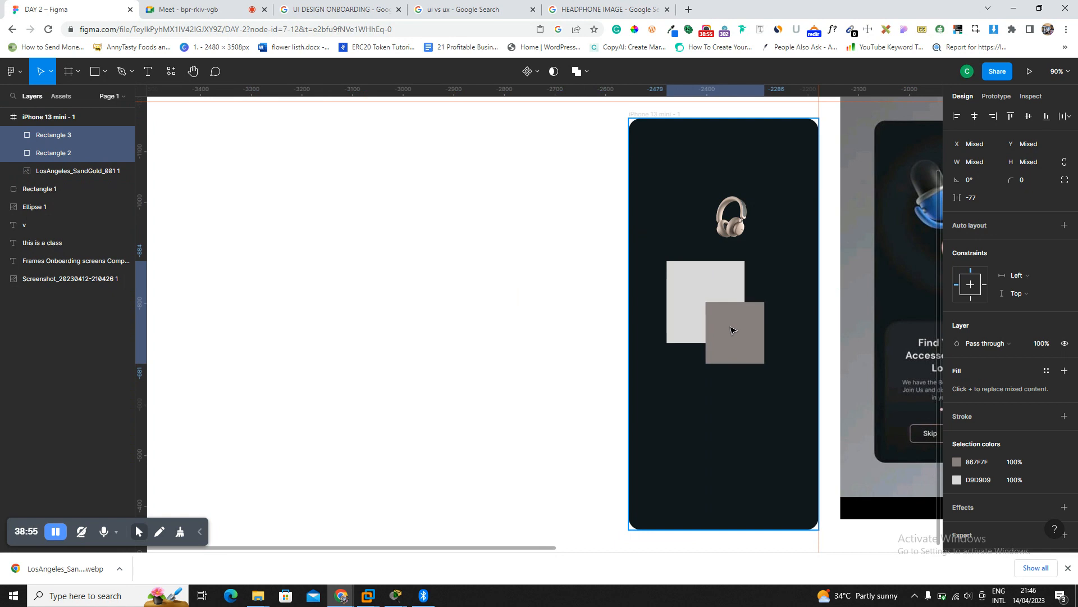
key("ctrl+z")
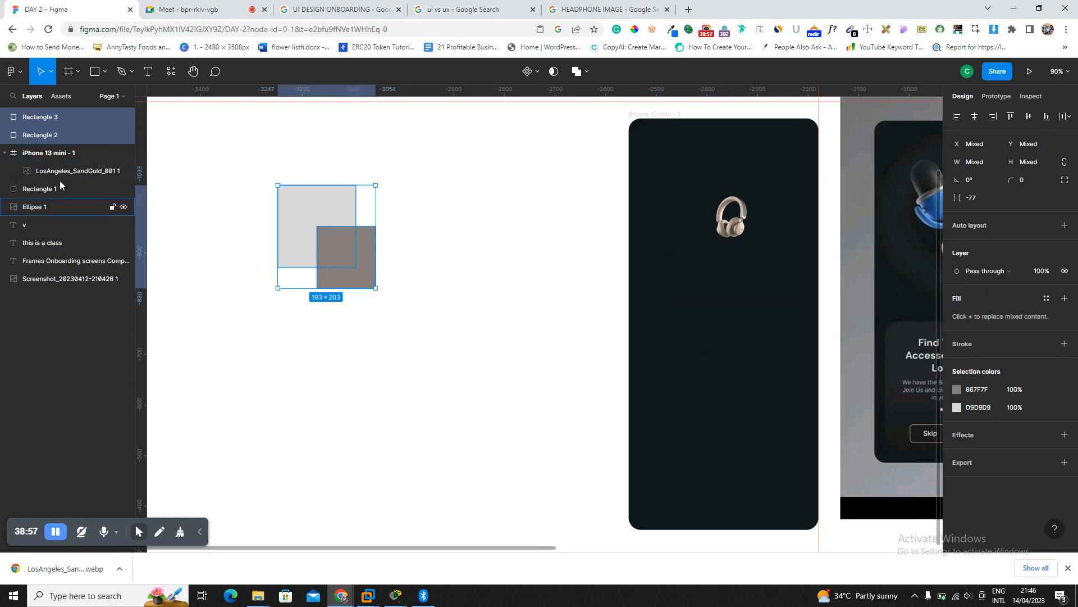
left_click_drag(308, 234, 699, 302)
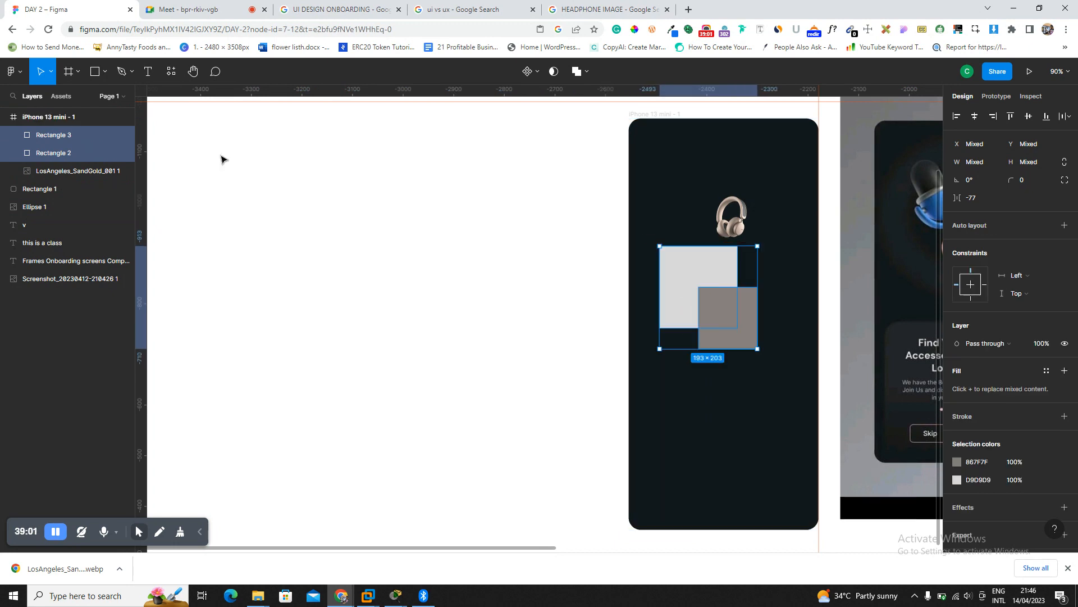
Select the iPhone 13 mini frame and collapse and expand its layers to examine the rectangles now nested in it.
left_click(66, 116)
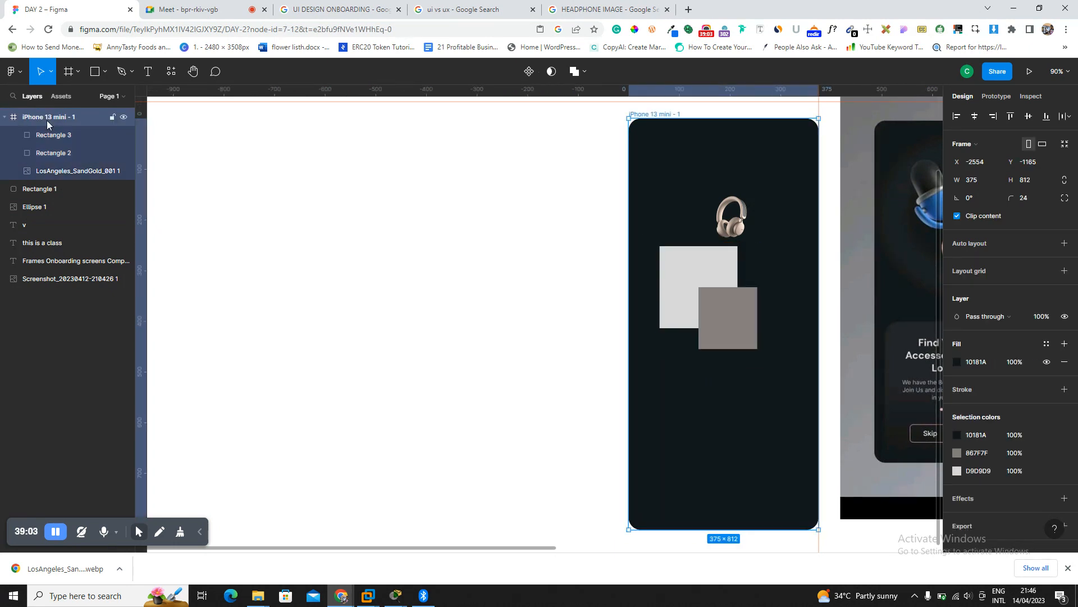
left_click(6, 118)
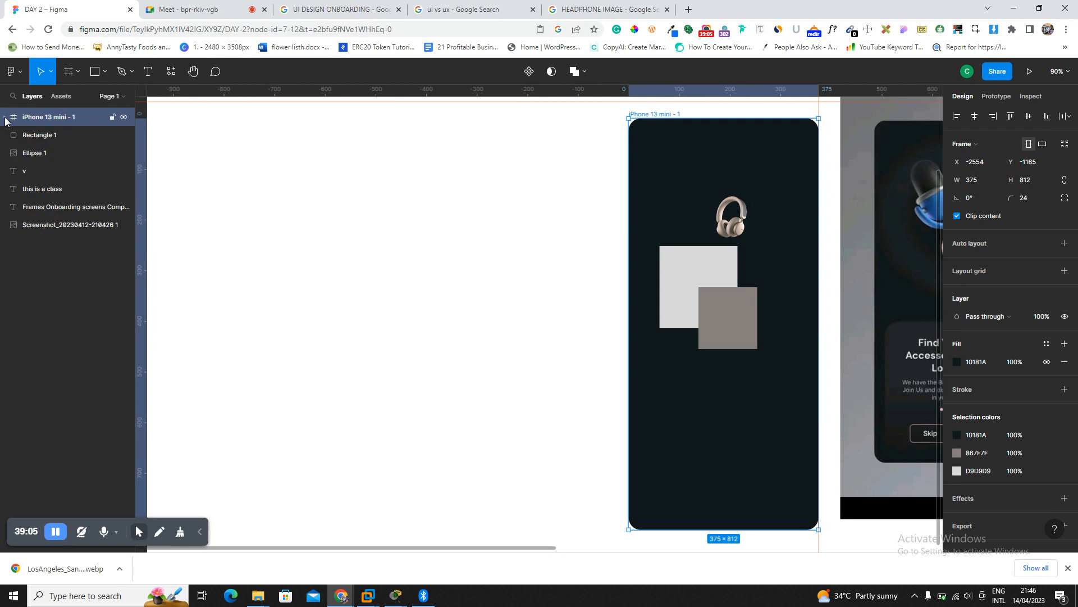
left_click(6, 118)
double_click(5, 117)
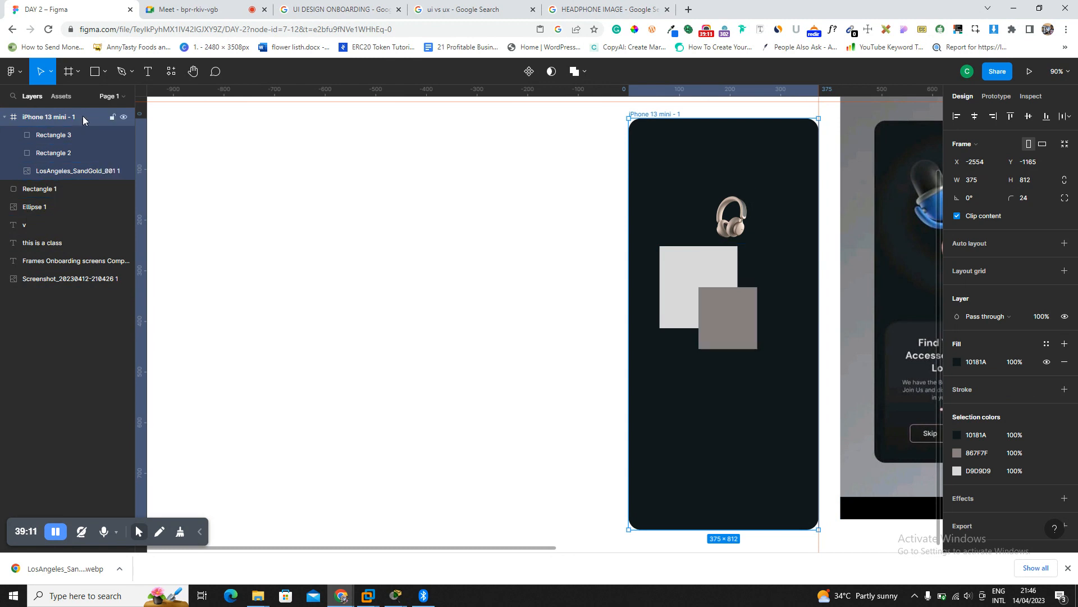
Move both rectangles out of the phone frame and delete them, leaving the iPhone 13 mini frame selected.
left_click(725, 309)
left_click(698, 271, "shift")
left_click_drag(734, 310, 375, 272)
key("Delete")
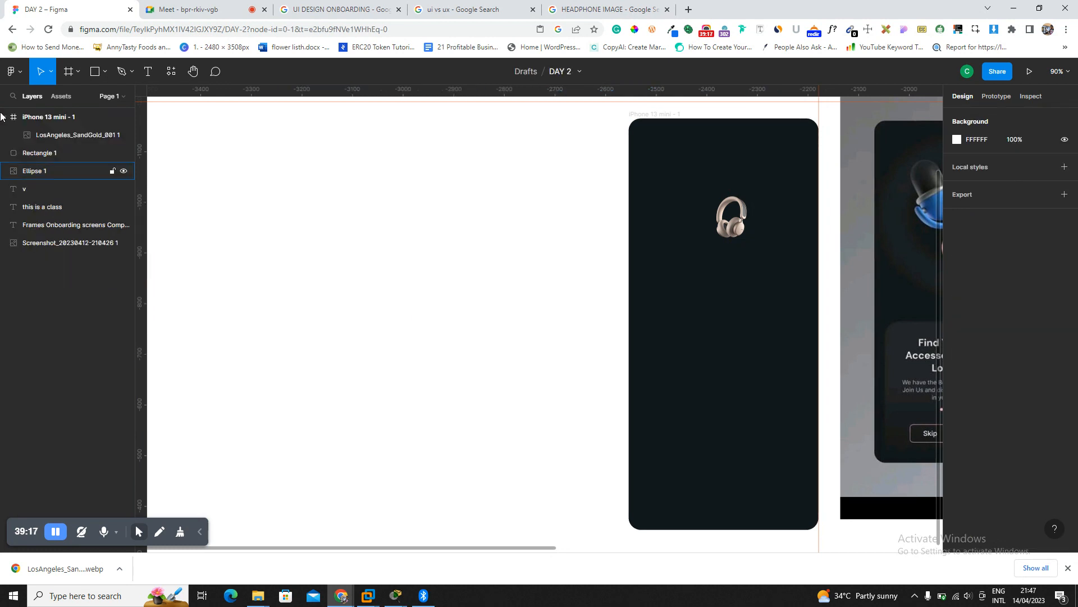
left_click(31, 120)
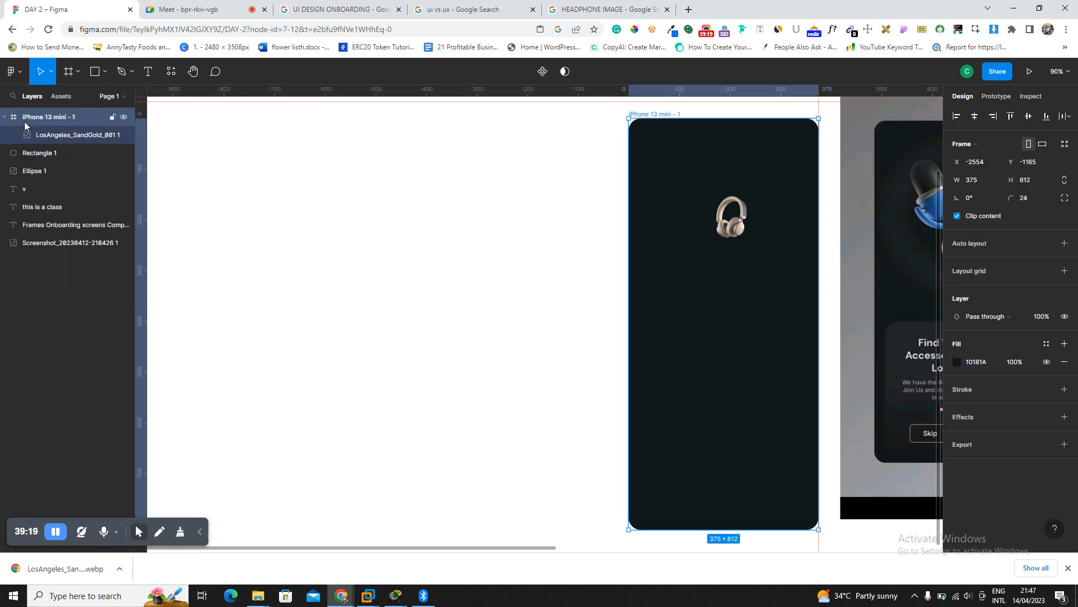
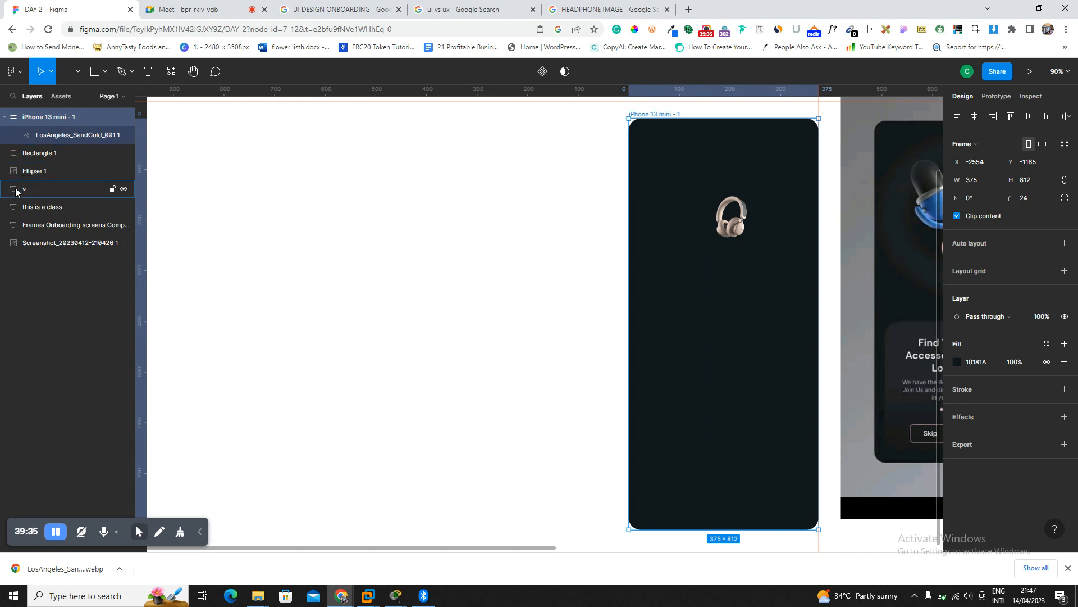
Enlarge the headphone picture proportionally to 206 × 206 and centre it in the upper half of the phone frame at X 84, Y 122.
left_click(220, 151)
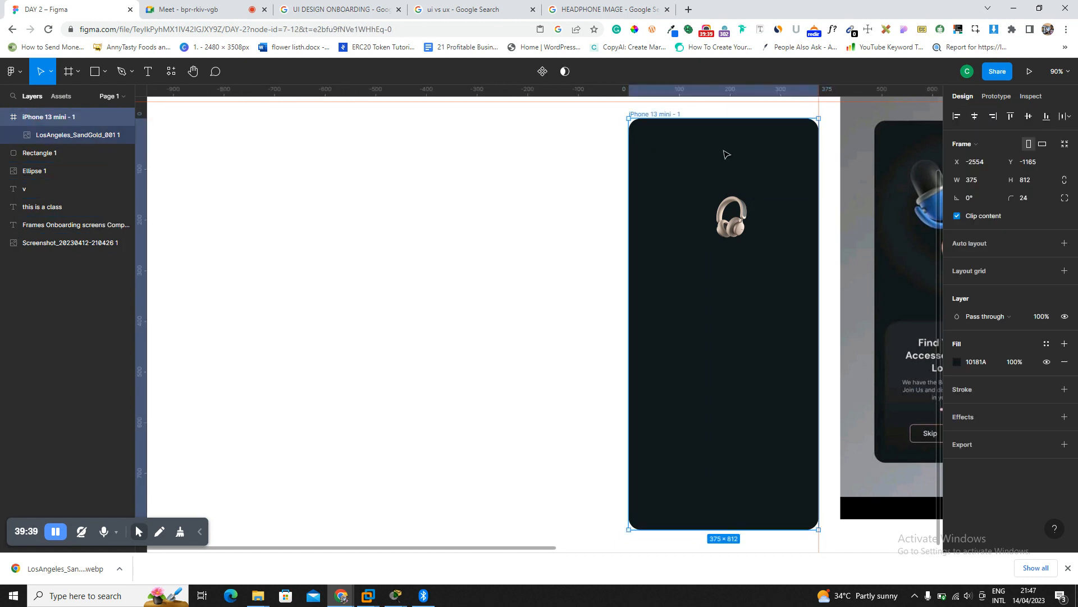
left_click(730, 216)
mouse_move(756, 243)
left_mouse_down()
mouse_move(795, 278)
mouse_move(762, 247)
left_mouse_up()
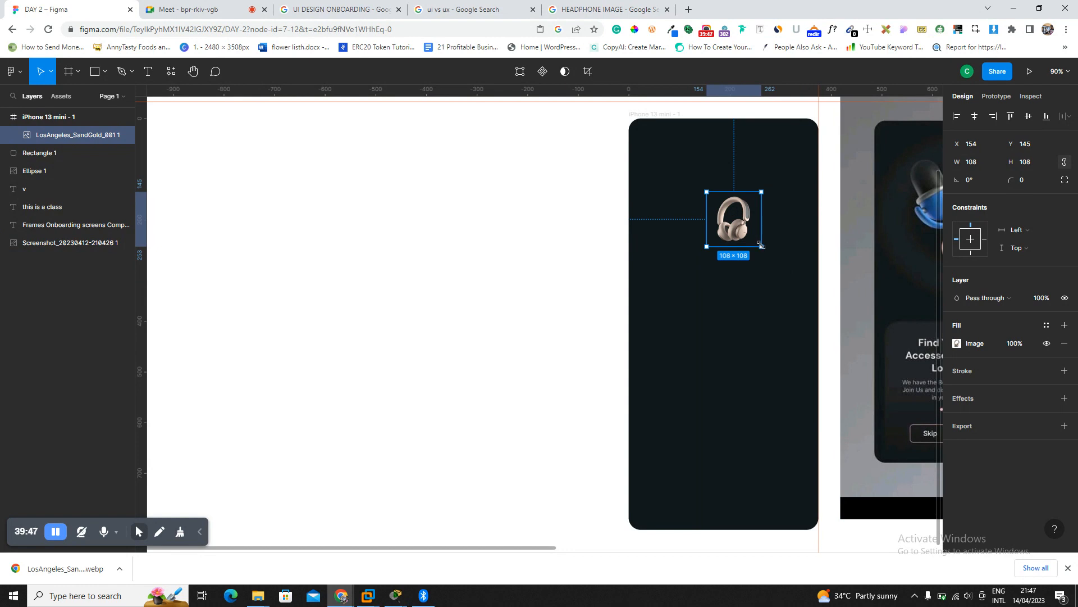
key("shift")
key("shift")
key("shift")
key("shift")
key("shift")
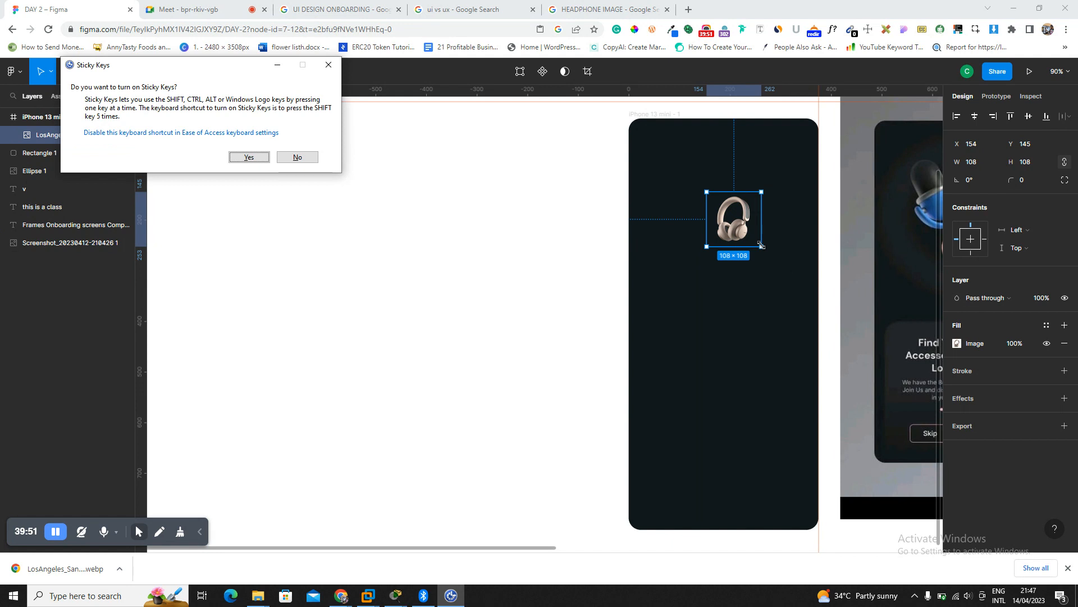
left_click(330, 67)
left_click_drag(768, 250, 811, 281)
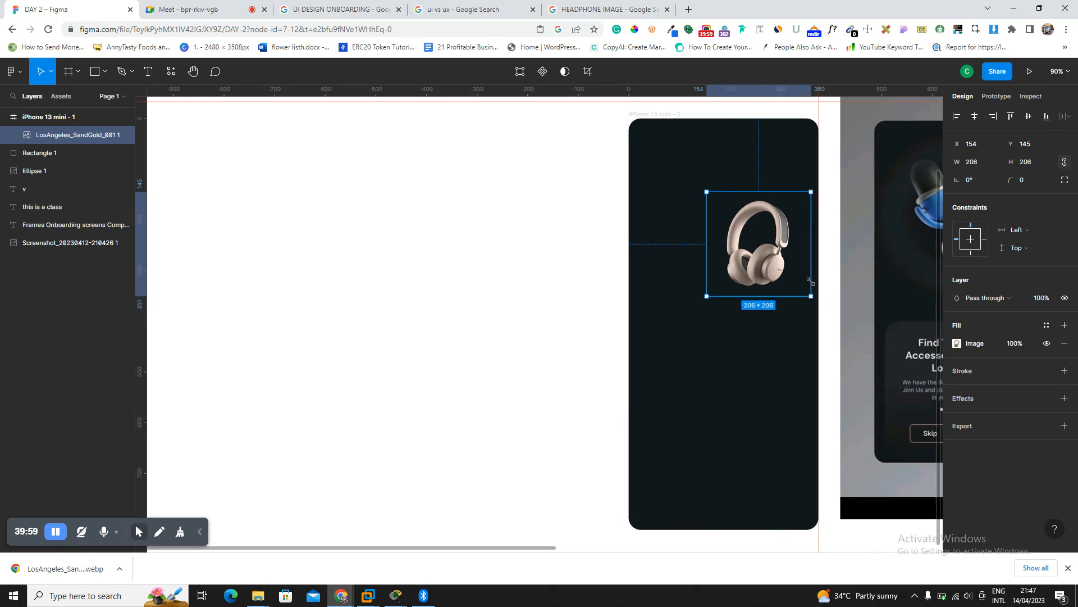
left_click_drag(774, 272, 735, 258)
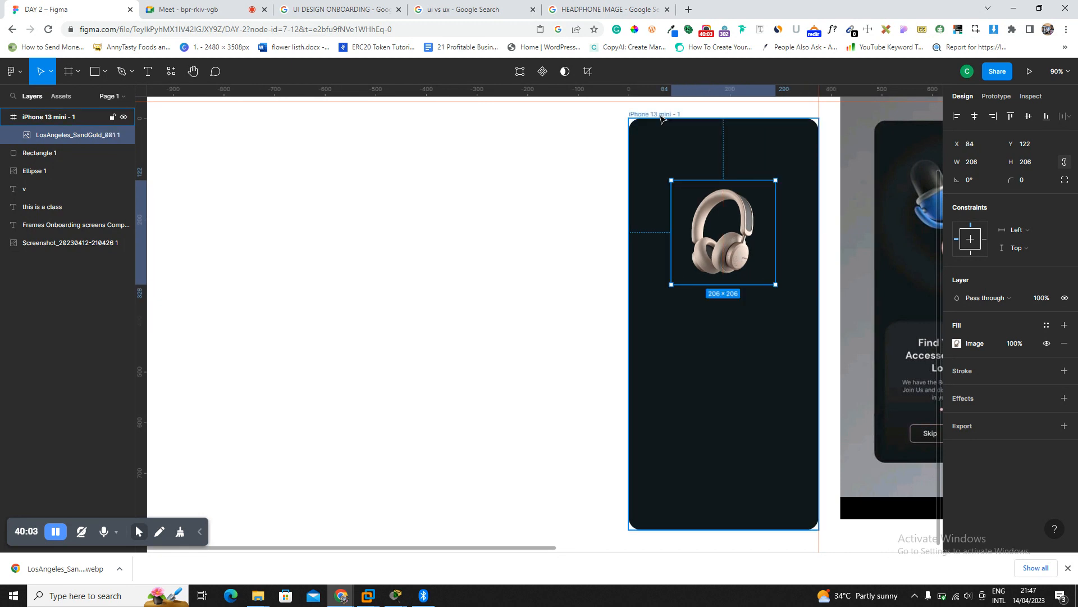
Move the iPhone 13 mini frame to about X -2622, Y -1163 and lower the headphone picture to Y 132.
left_click_drag(658, 123, 624, 120)
scroll(877, 196, "right", 4)
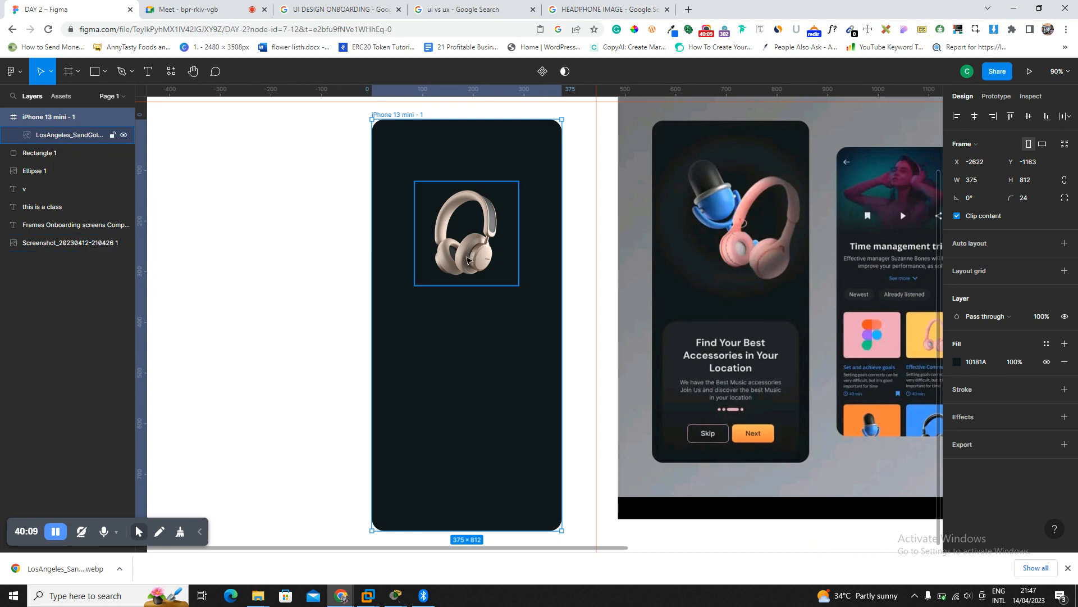
left_click(585, 242)
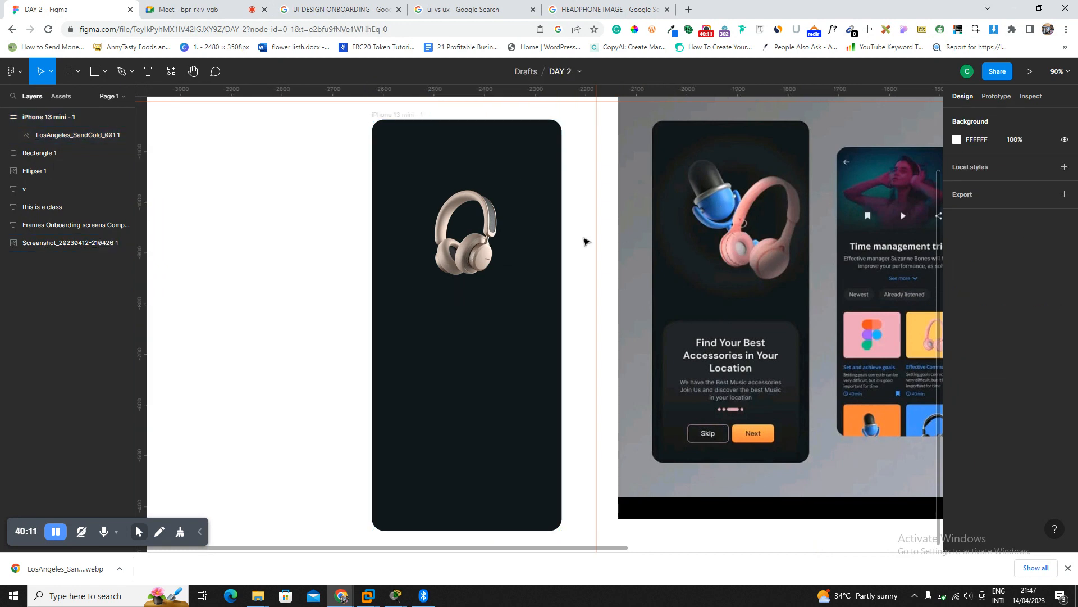
left_click(483, 258)
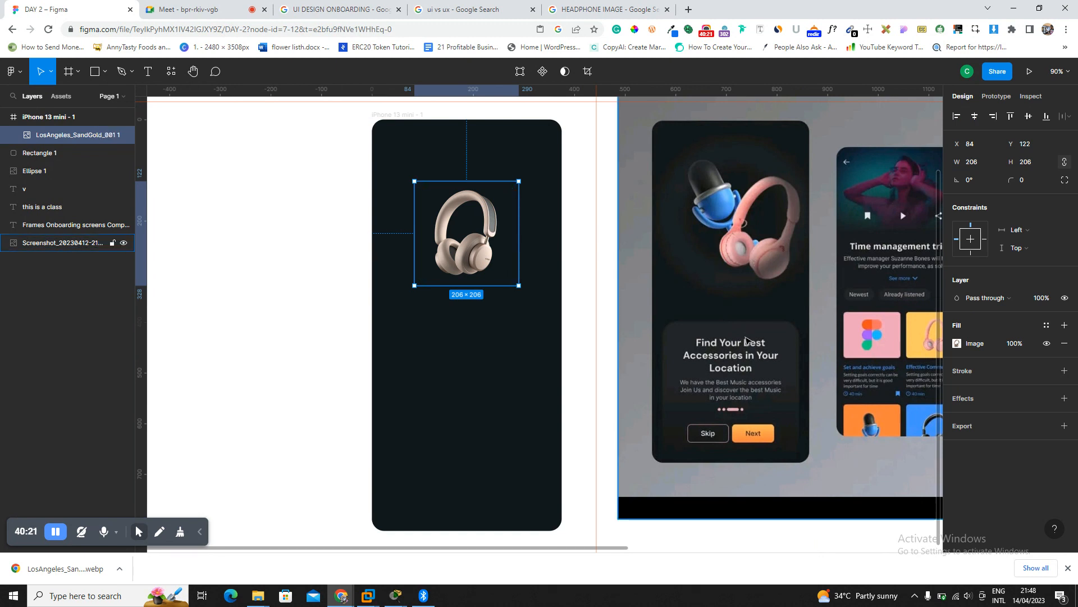
left_click_drag(484, 259, 484, 264)
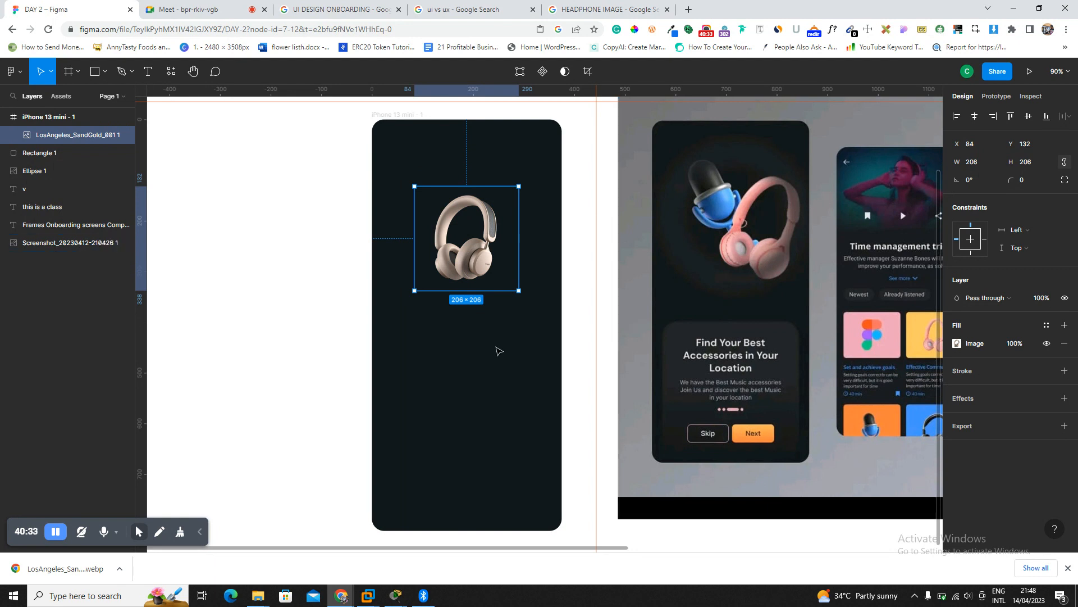
left_click(498, 349)
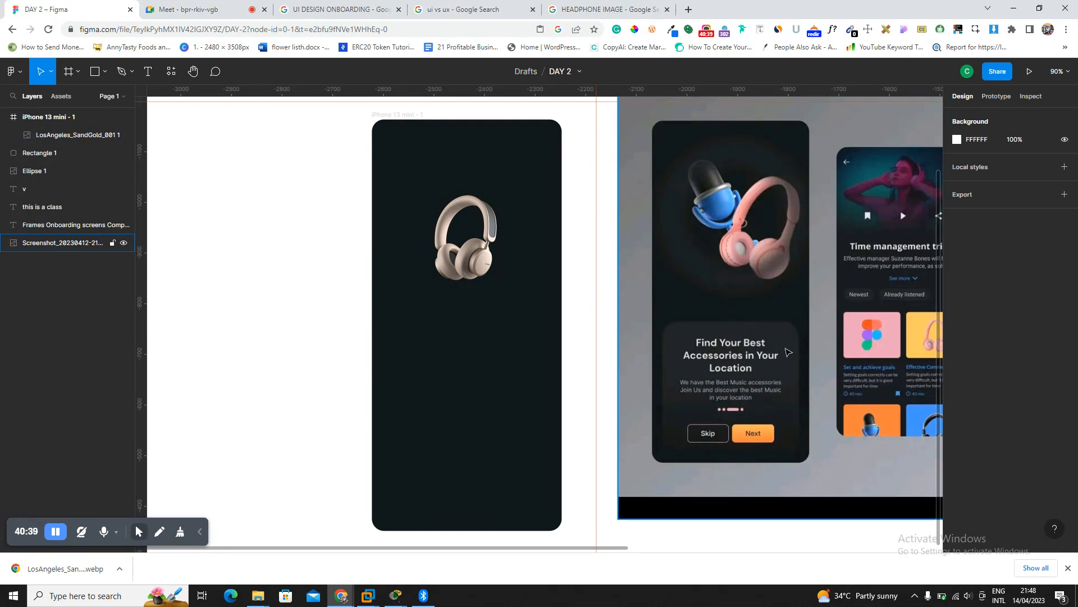
Draw a rectangle about 316 × 328 in the lower part of the phone frame, below the headphone picture.
left_click(481, 340)
left_click(93, 77)
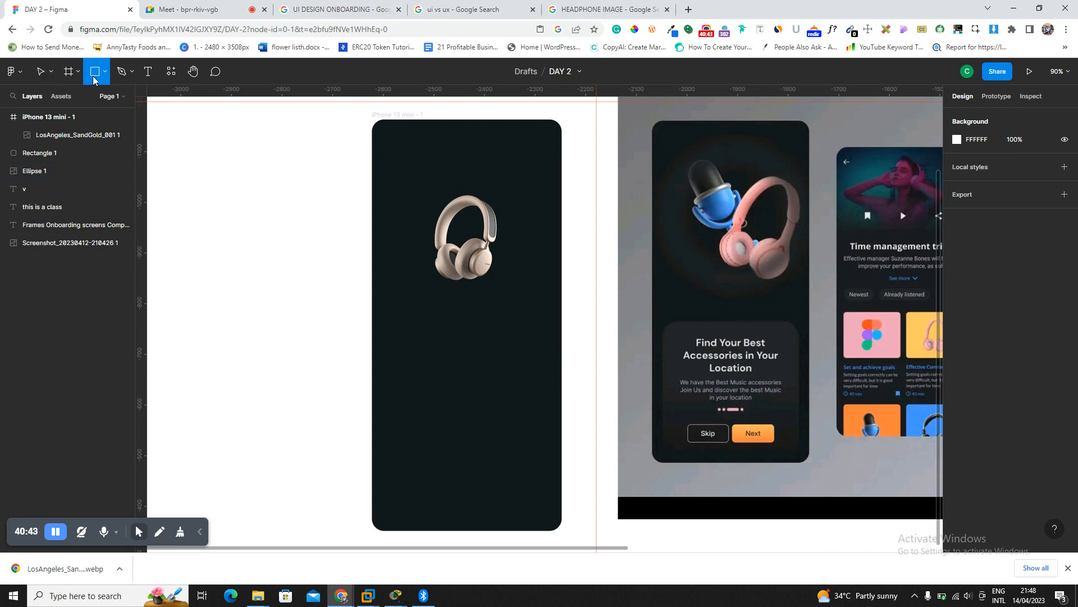
left_click_drag(387, 343, 547, 509)
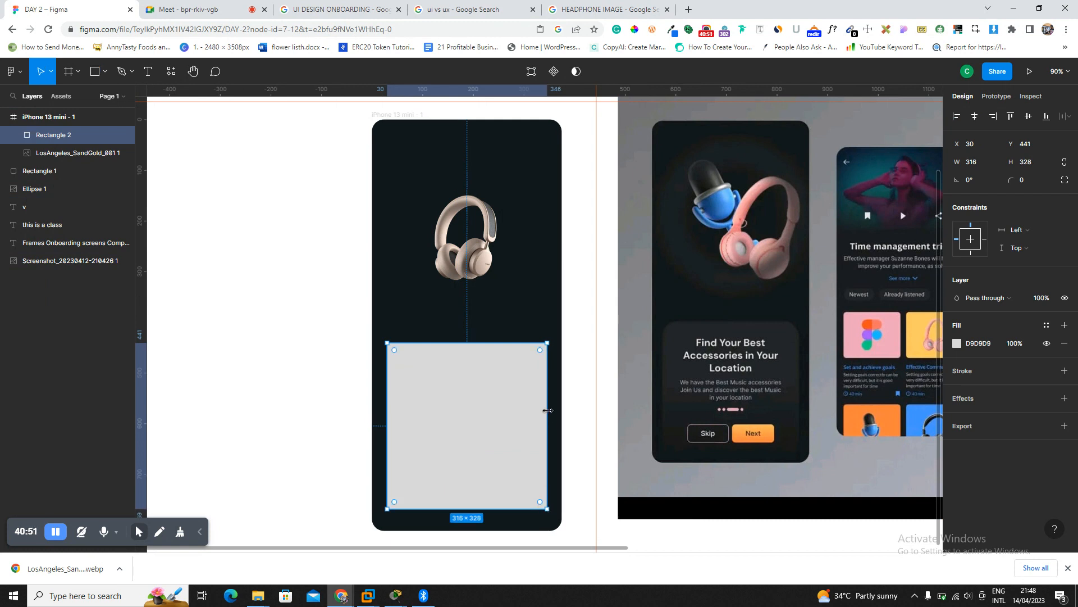
Try a 10 px layout grid on the iPhone 13 mini frame and remove it.
left_click(408, 120)
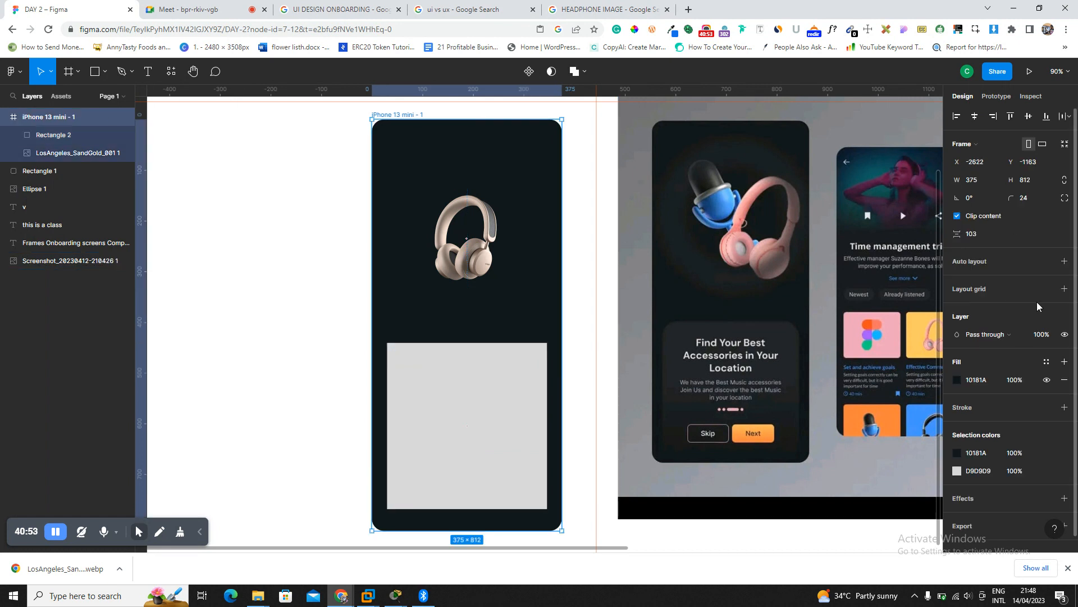
left_click(1030, 291)
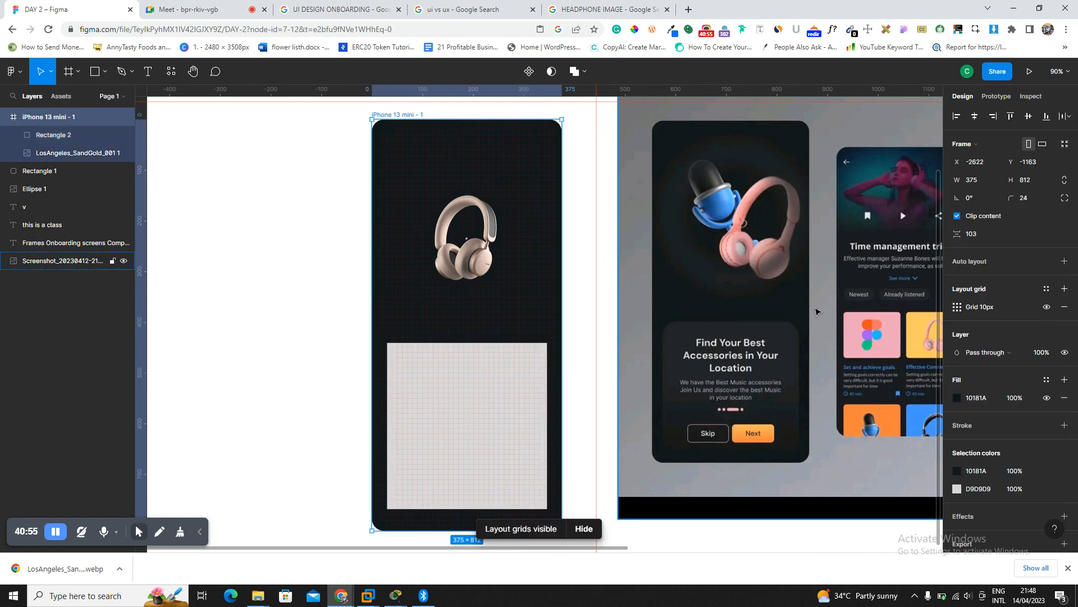
left_click(1065, 307)
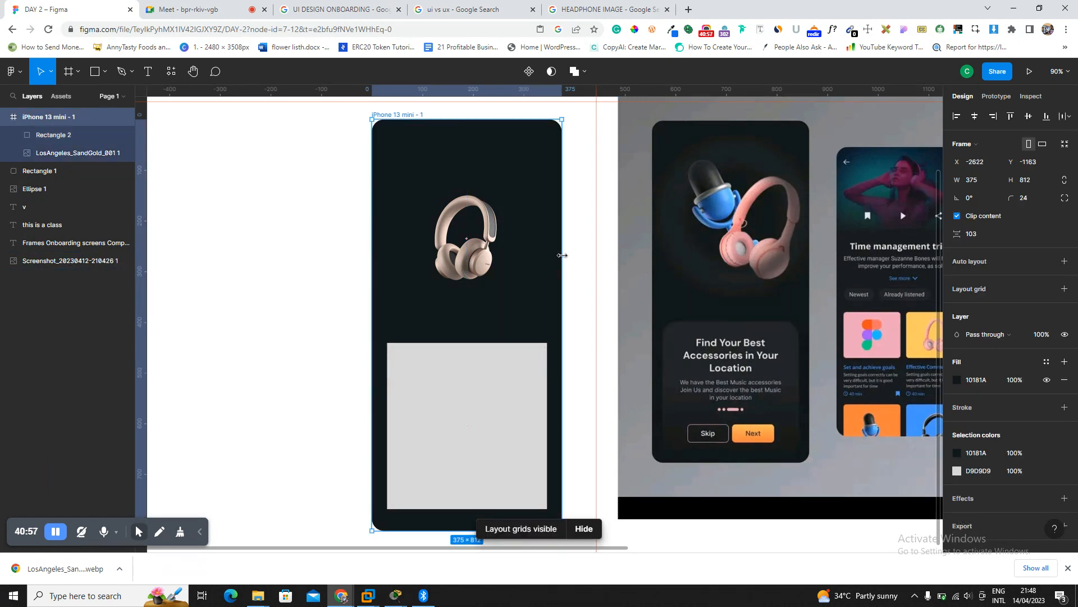
Set the corner radius of the rectangle below the headphone picture to 32.
left_click(469, 410)
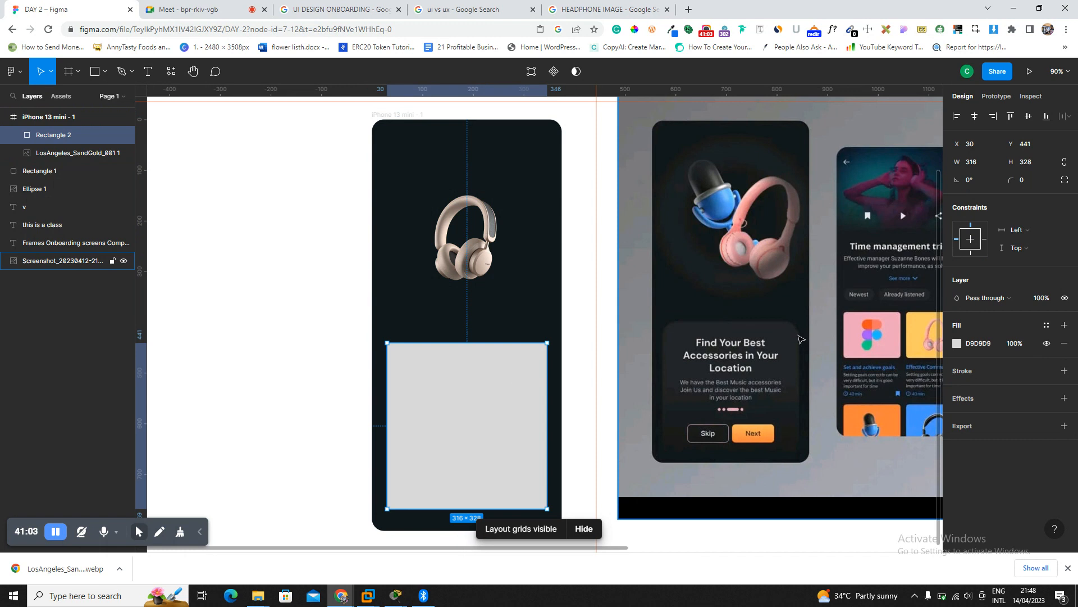
left_click(1032, 186)
type("32")
key("Return")
Widen the rounded rectangle on both sides to 342 × 328 and move it down to X 16, Y 461.
left_click_drag(547, 420, 553, 420)
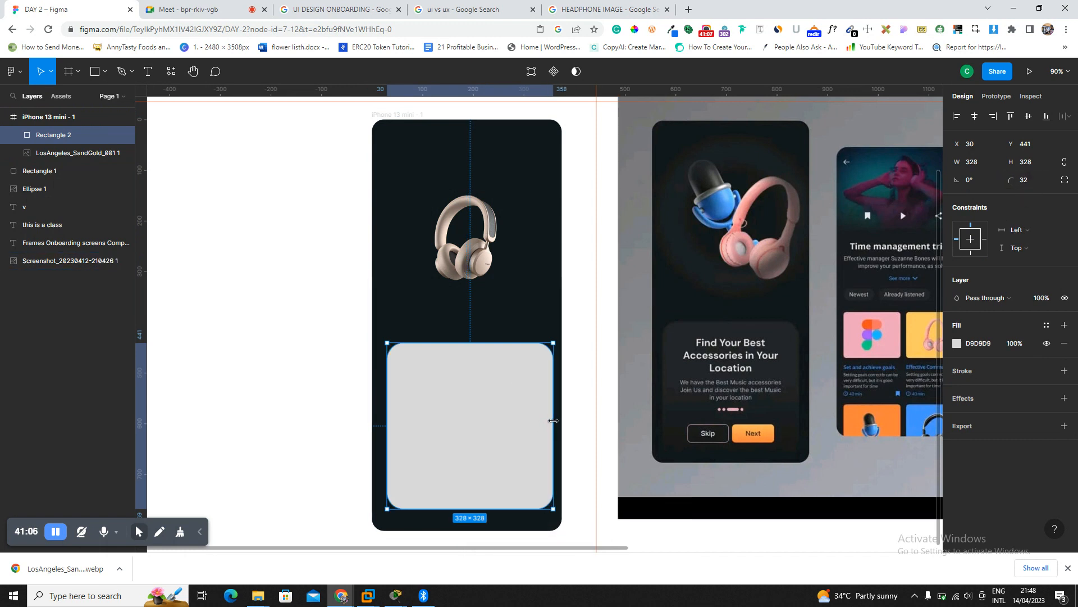
left_click_drag(384, 447, 377, 447)
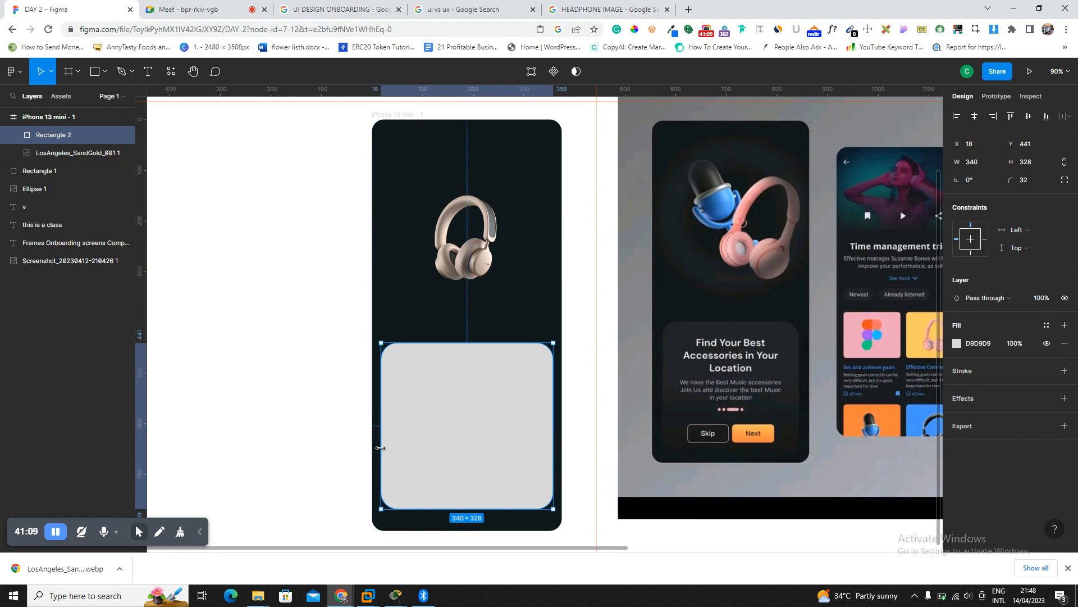
left_click_drag(465, 419, 465, 430)
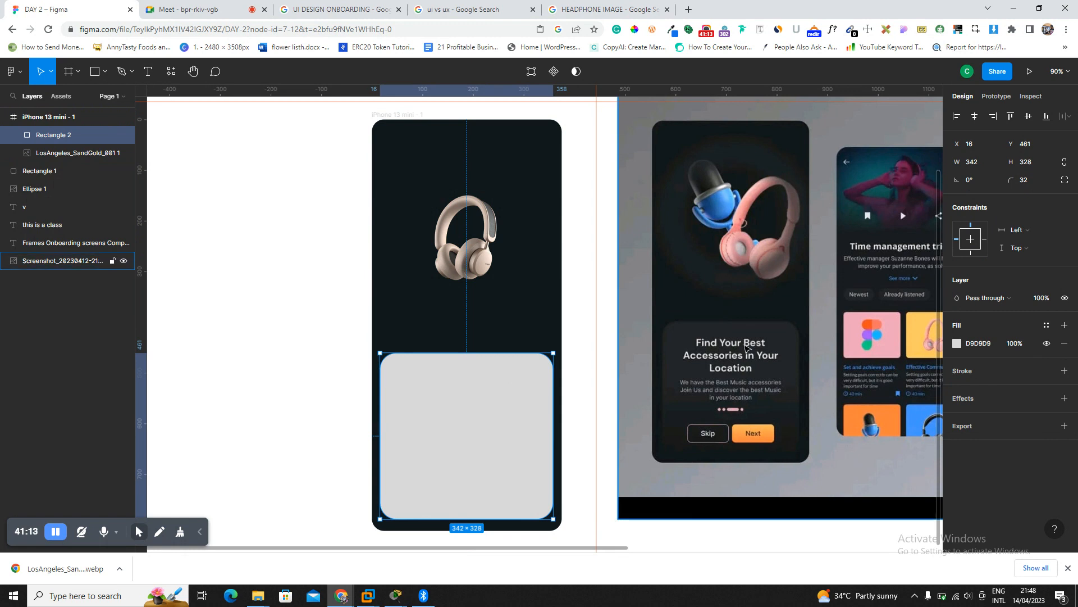
Fill the rounded rectangle with dark grey 2F2F2F and activate the Text tool.
left_click(958, 344)
left_click(812, 348)
left_click_drag(812, 356, 809, 387)
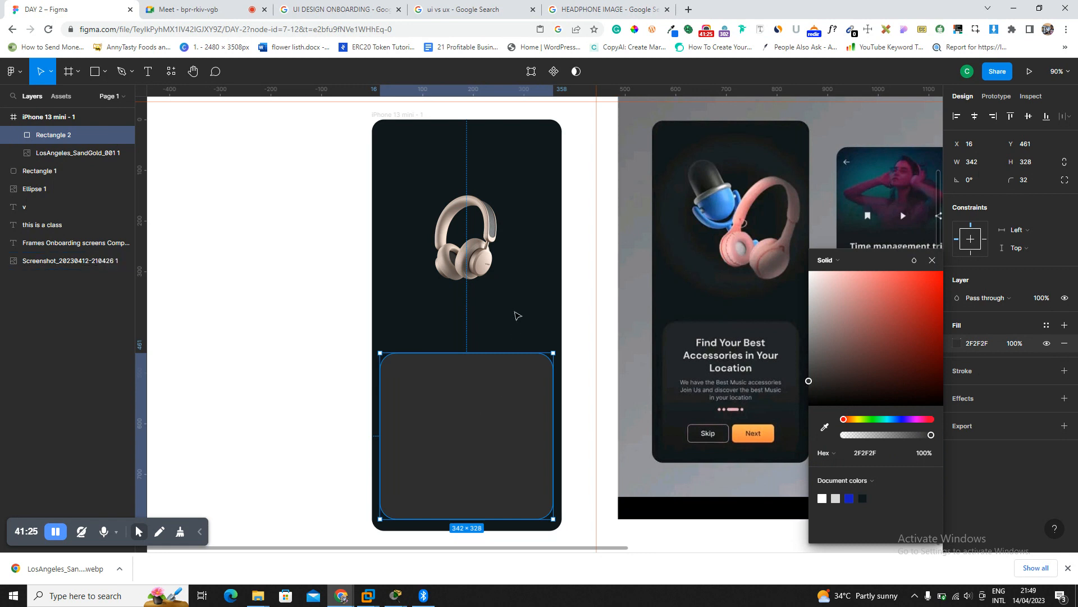
left_click_drag(823, 296, 802, 383)
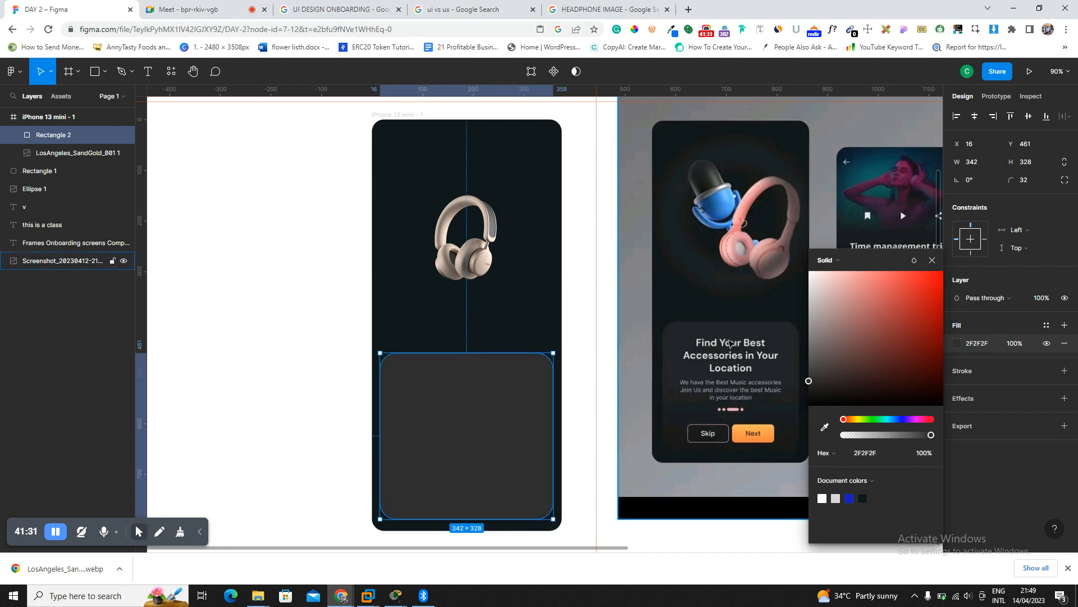
key("t")
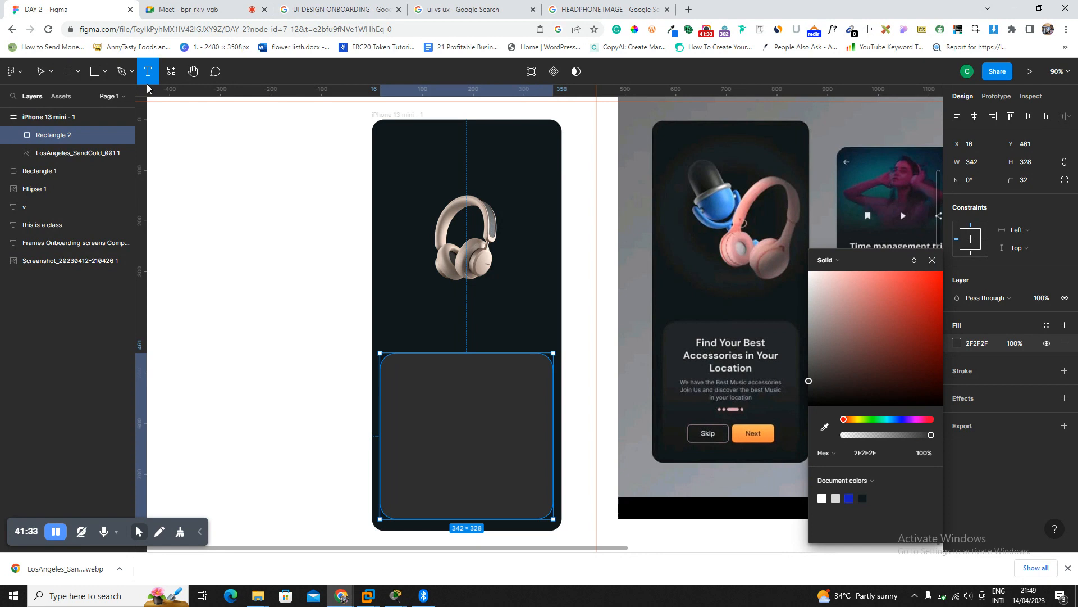
Switch to Google Meet, admit the waiting participant, read the chat questions about the iPhone 13 frame and onboarding screens, and return to Figma.
left_click(205, 10)
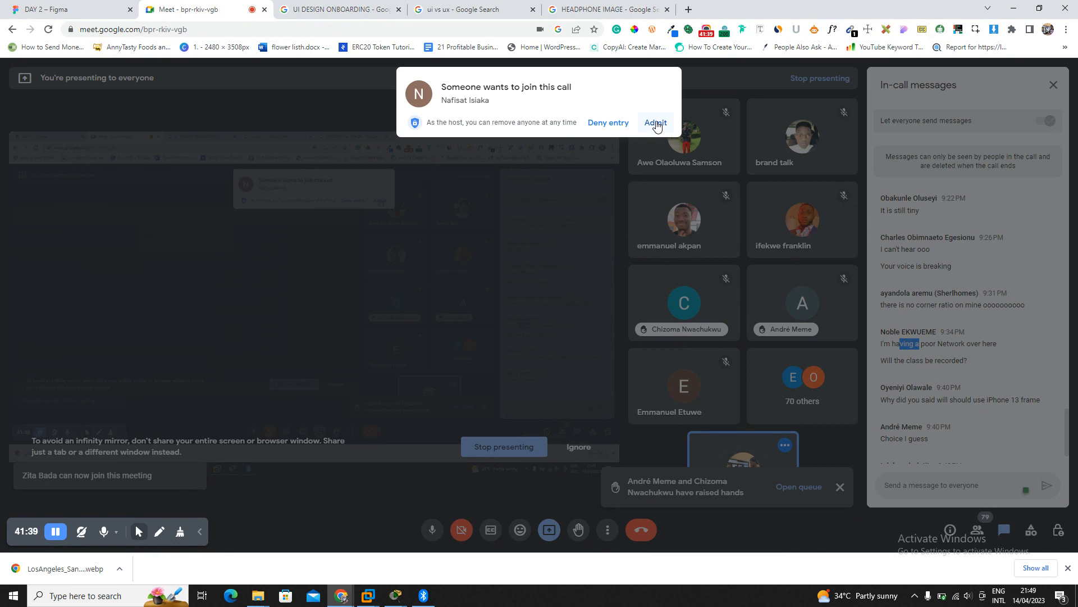
left_click(655, 123)
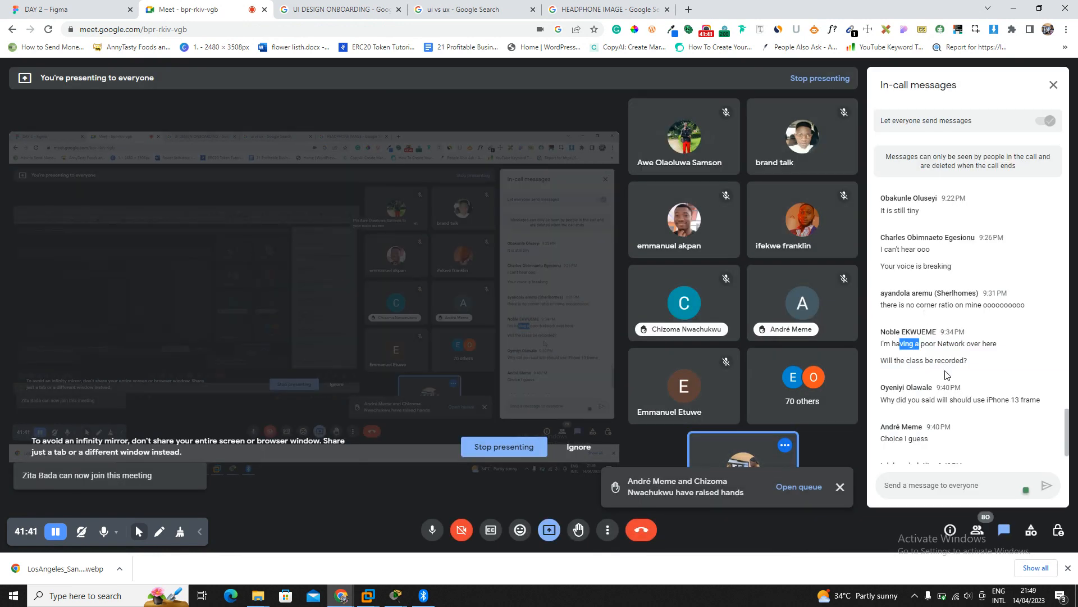
scroll(946, 371, "down", 1)
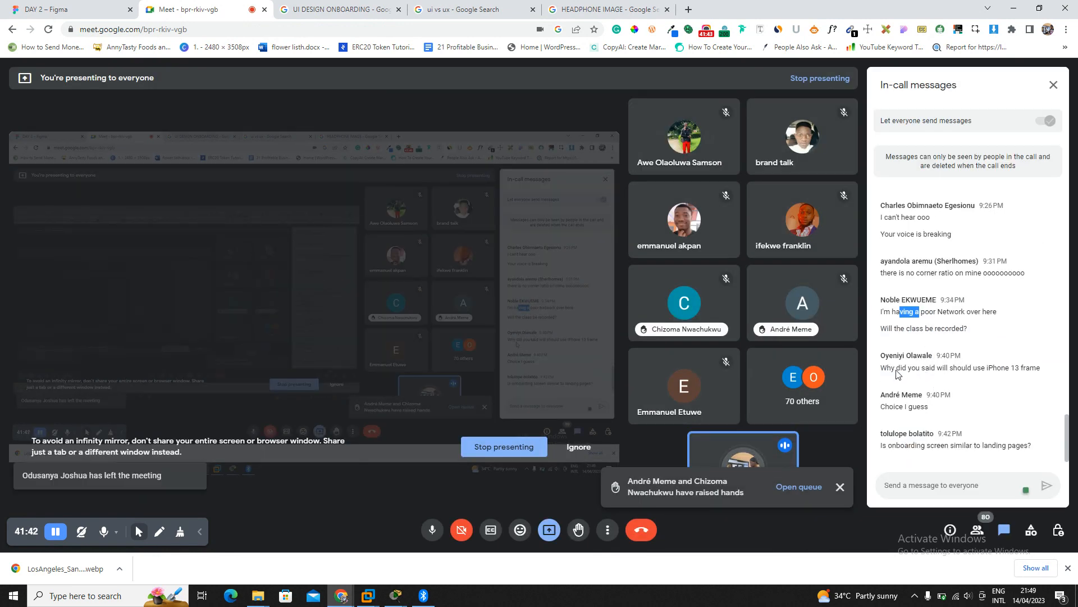
left_click_drag(880, 368, 1033, 369)
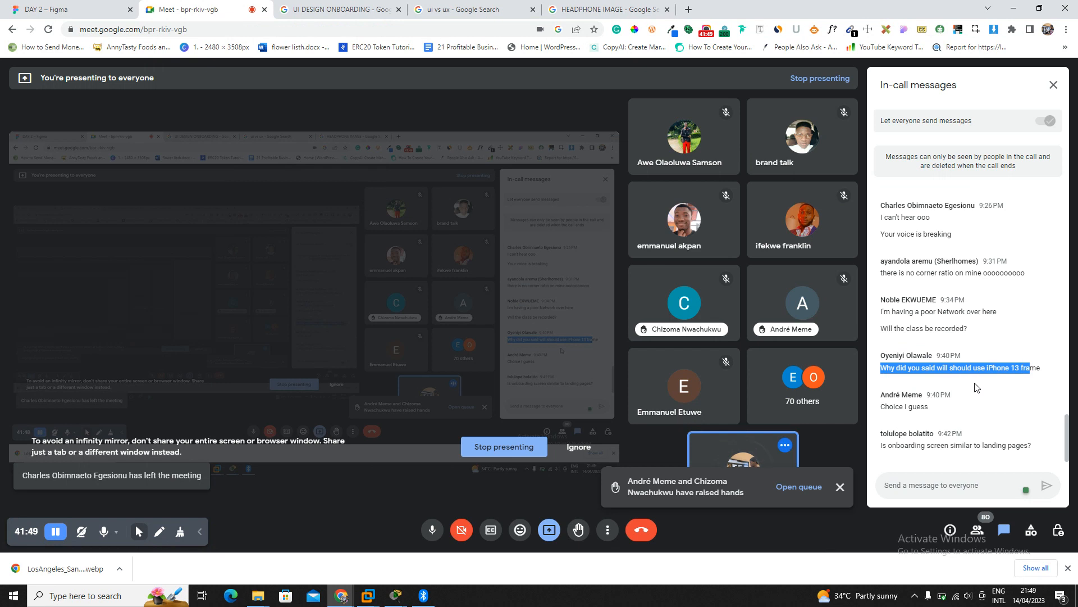
left_click_drag(900, 444, 1044, 441)
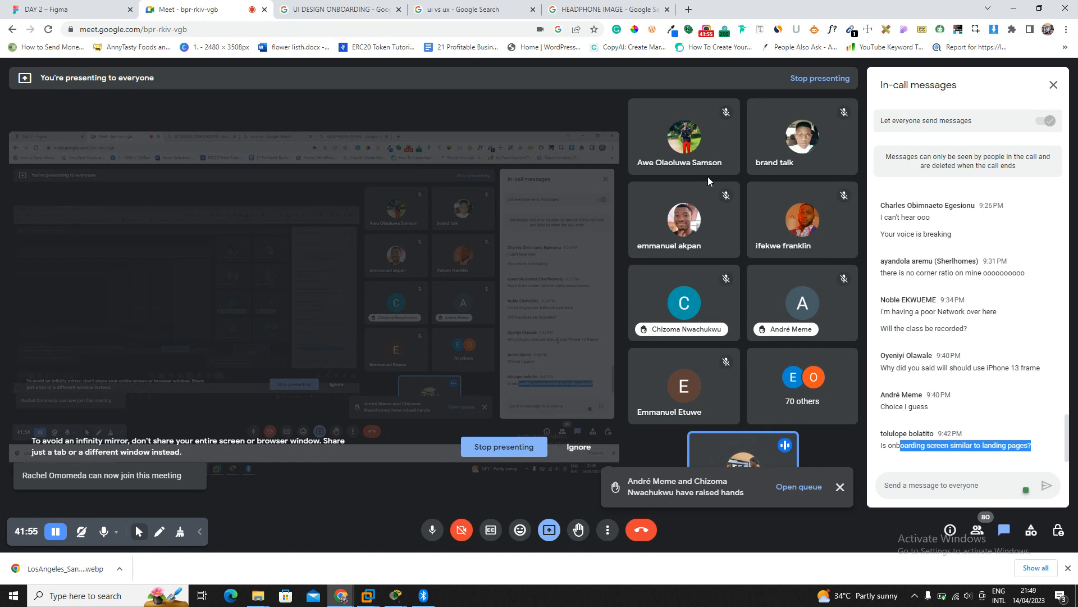
left_click(134, 5)
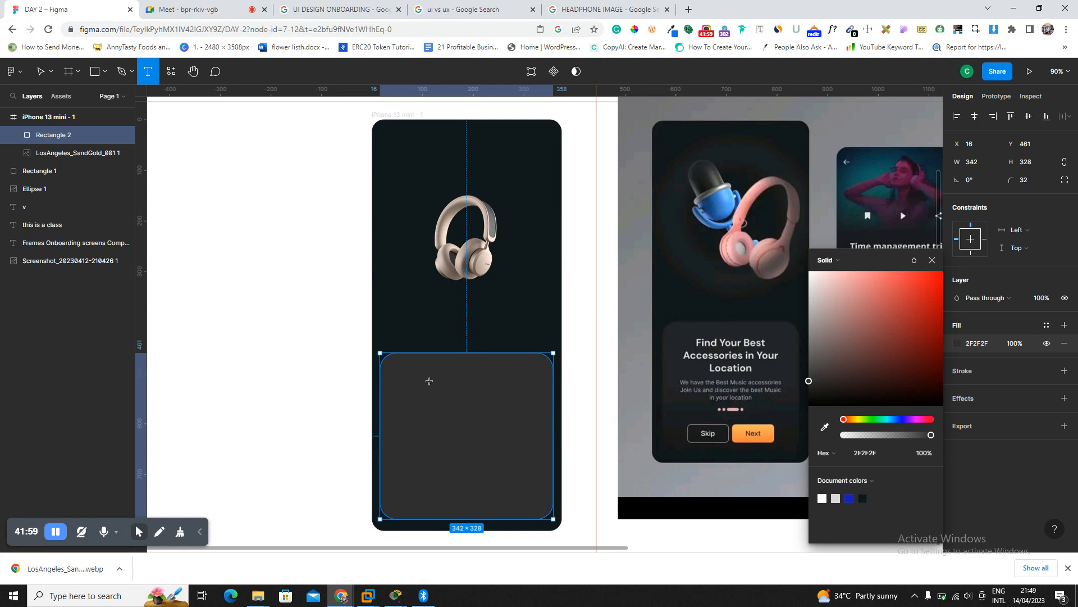
left_click(217, 294)
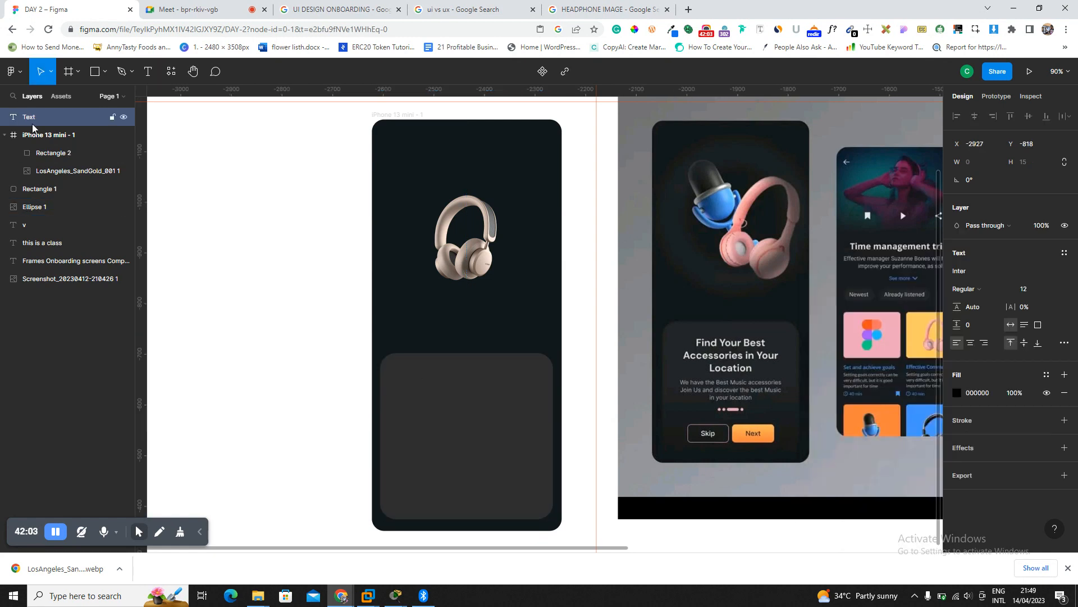
left_click(106, 194)
key("f")
key("i")
key("n")
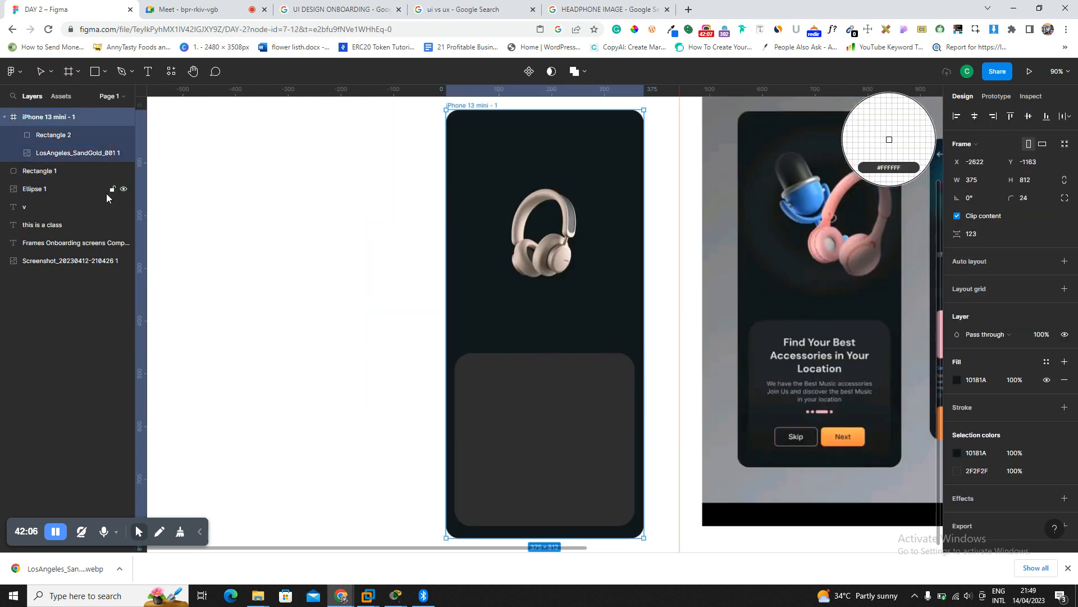
key("Delete")
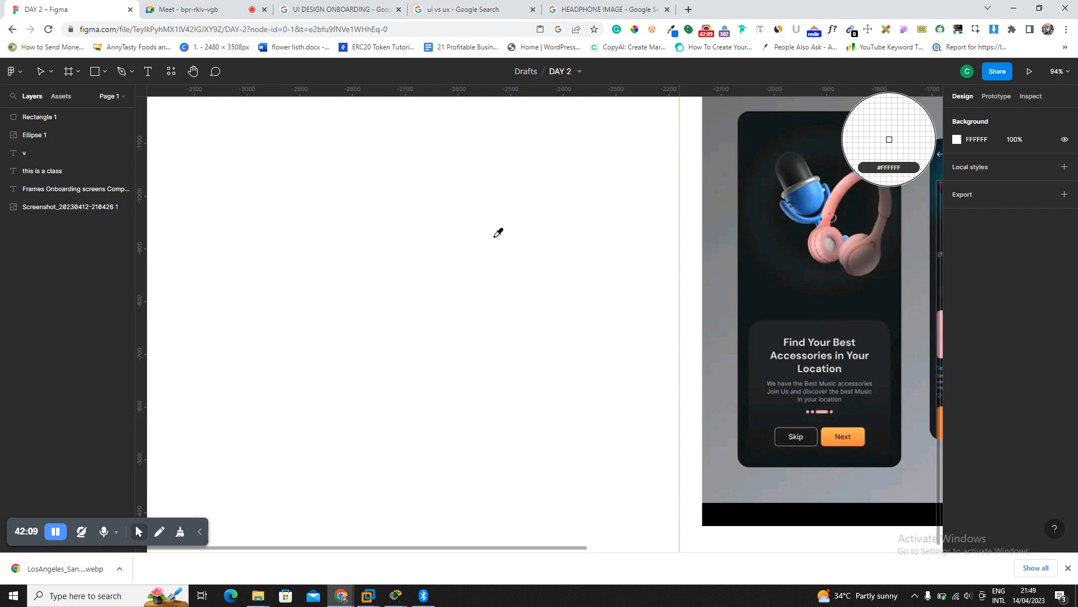
key("Escape")
key("ctrl+z")
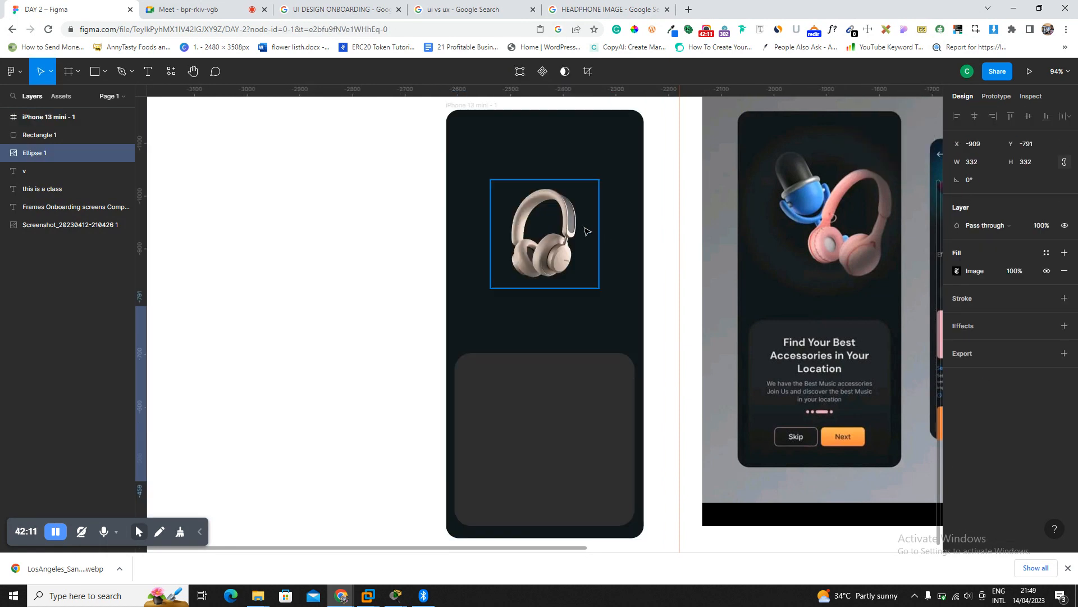
Add the text "Find Your Best Accessories in Your Location" on the empty canvas beside the phone frame.
key("t")
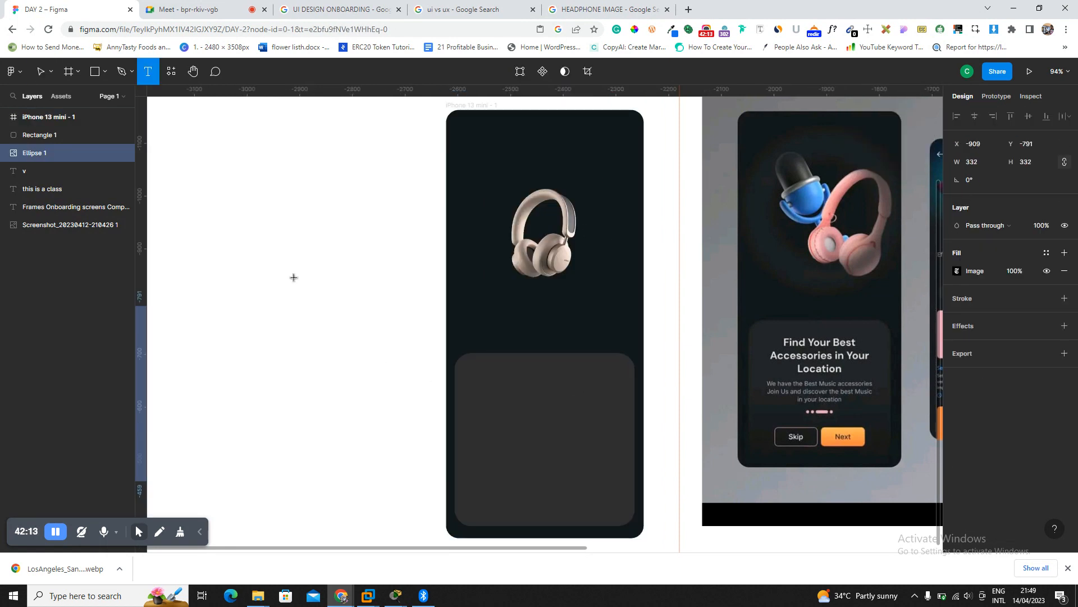
left_click(293, 277)
type("F")
key("Escape")
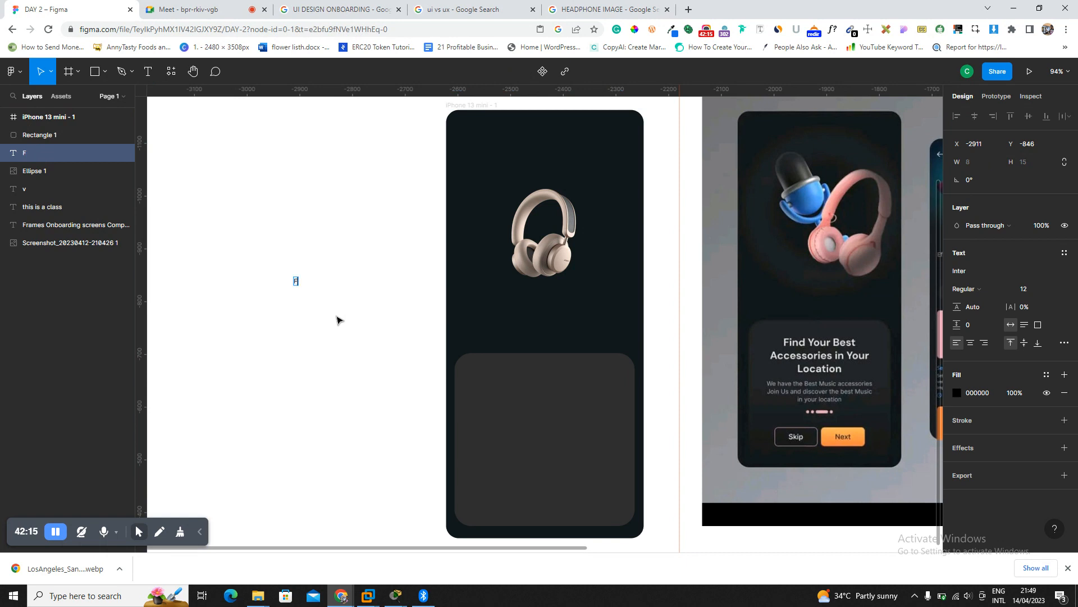
type("ind Your Best Accessories in Your Location")
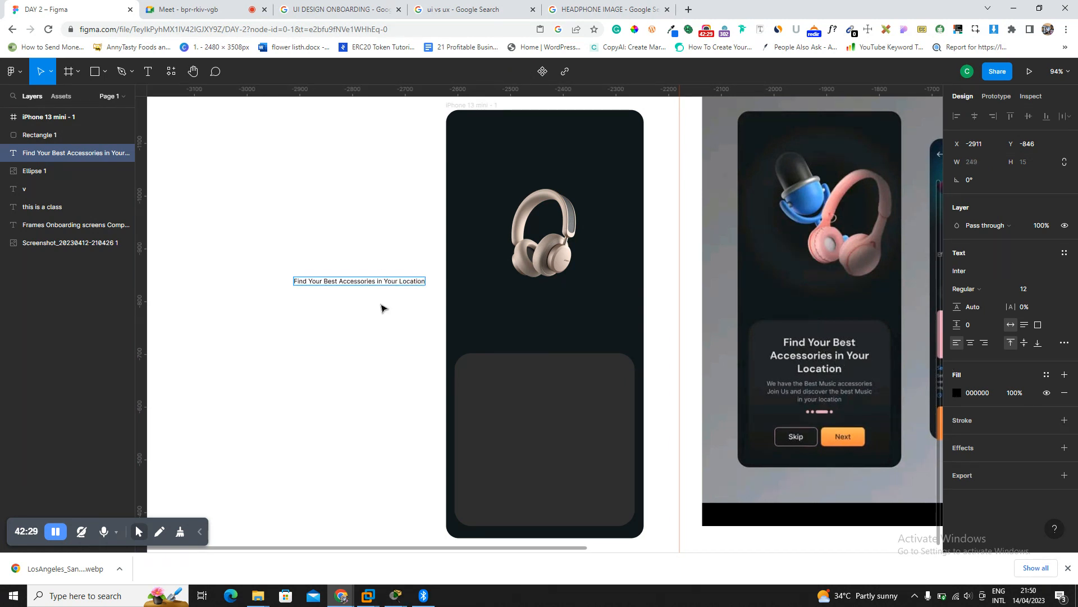
Narrow the heading text box to a width of 116 so the text wraps onto three lines.
key("Escape")
key("shift+2")
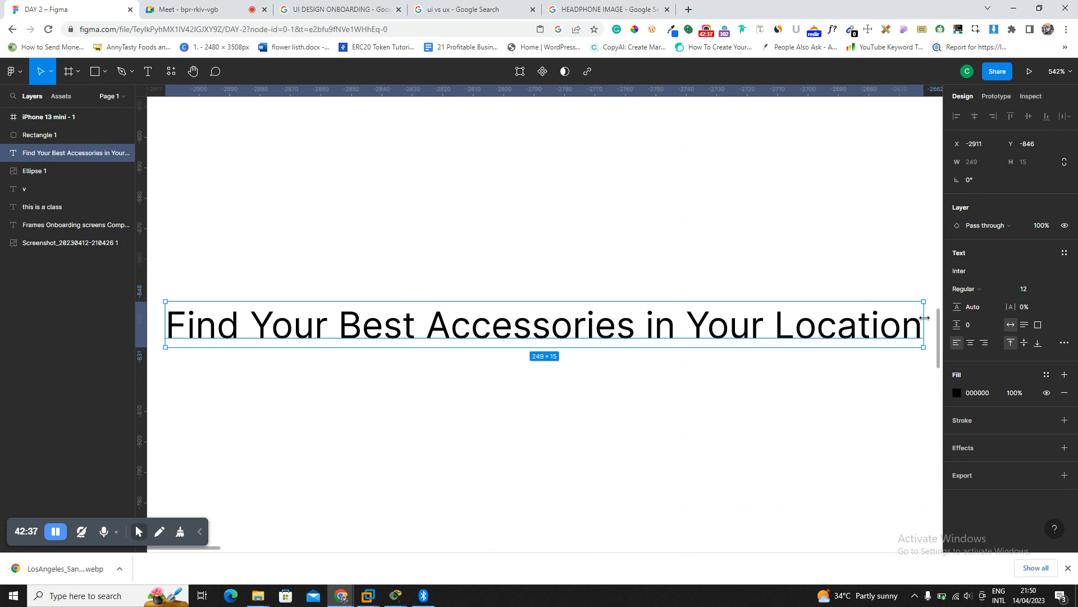
left_click_drag(924, 318, 517, 361)
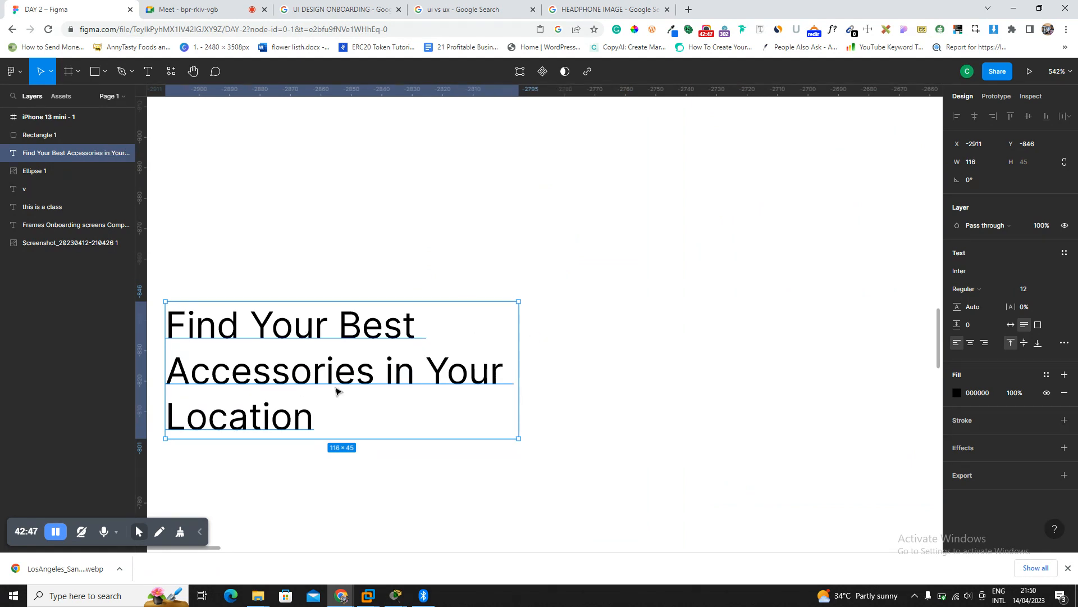
key("shift+1")
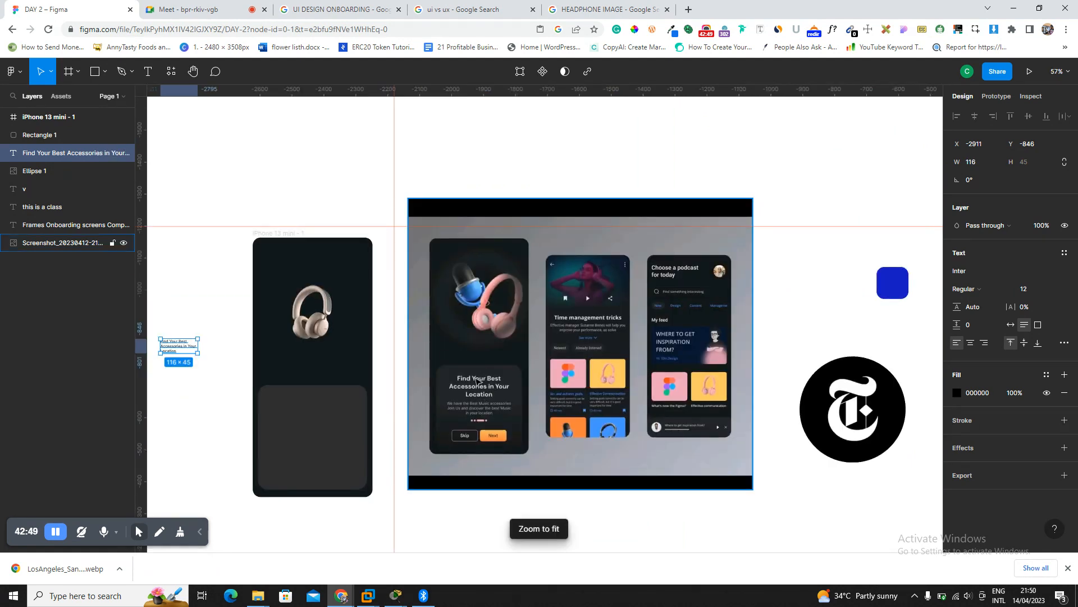
Try the Sacramento font on the heading text.
key("shift+2")
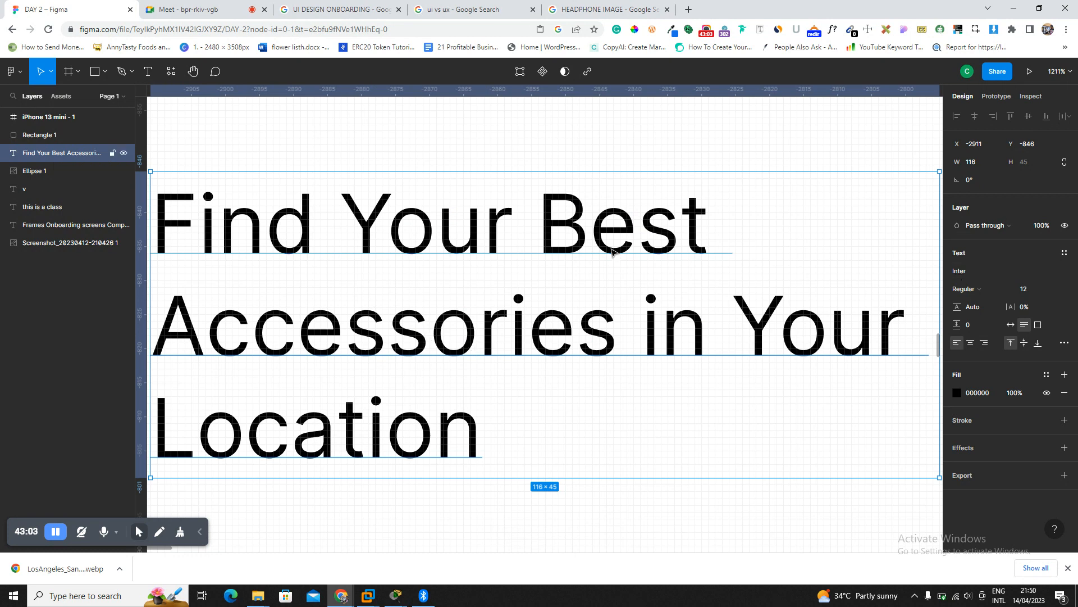
left_click(769, 161)
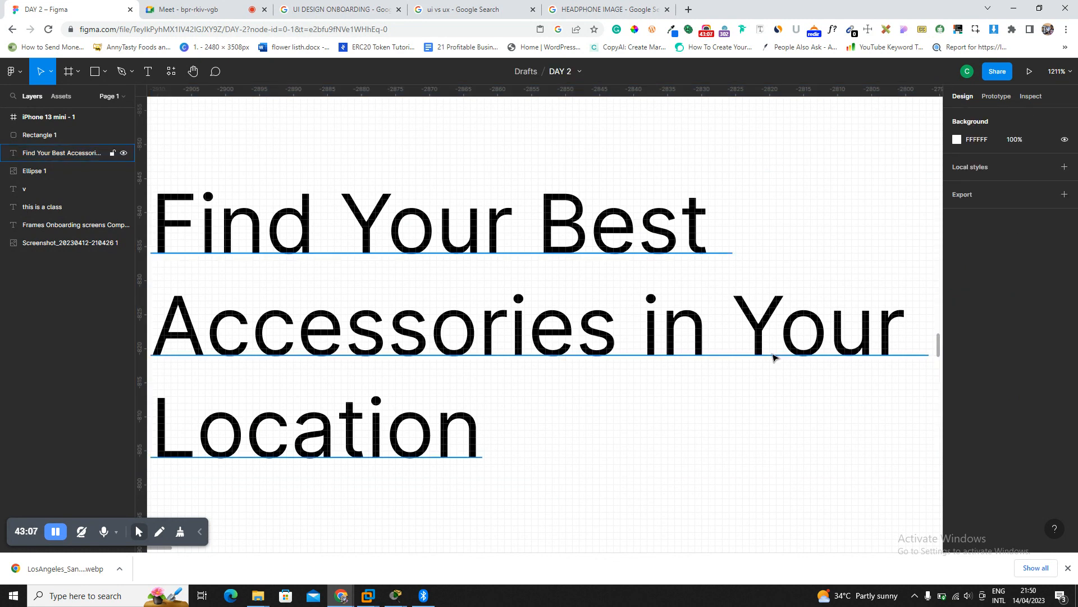
left_click(596, 241)
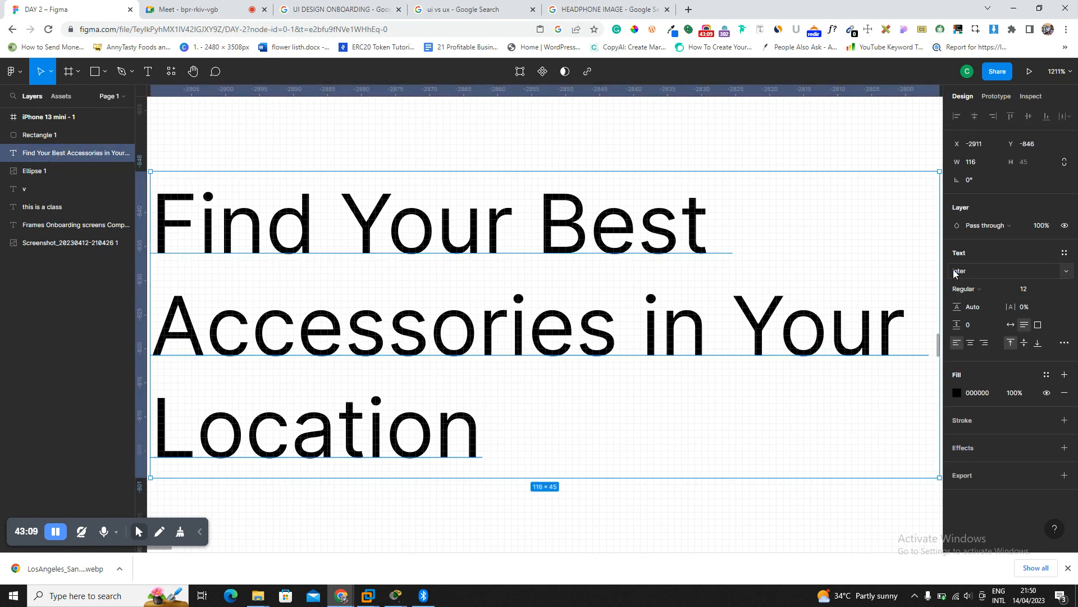
left_click(995, 271)
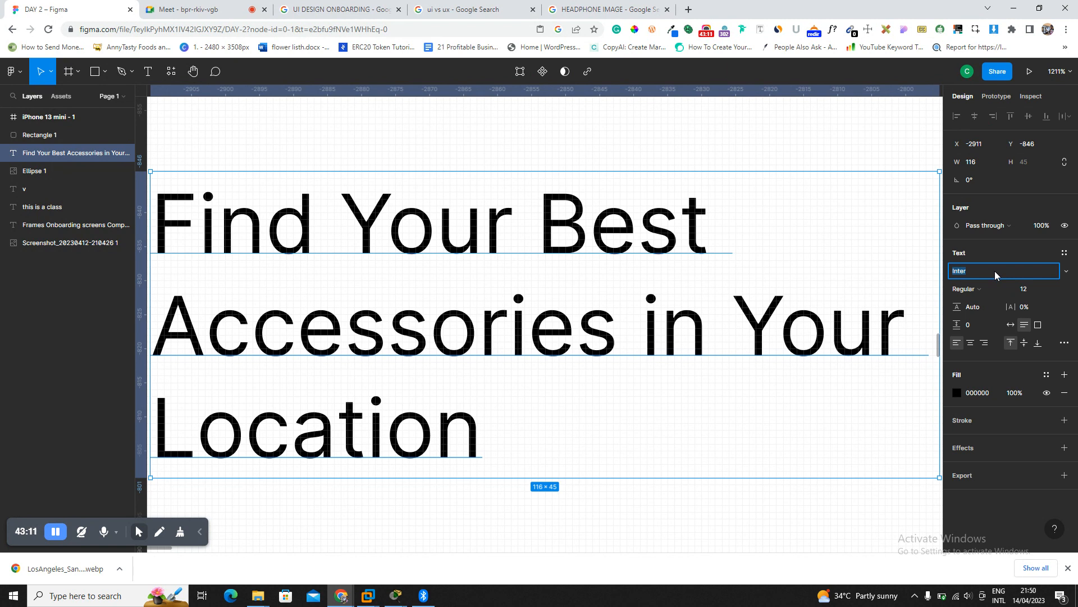
type("Sacramento")
key("Return")
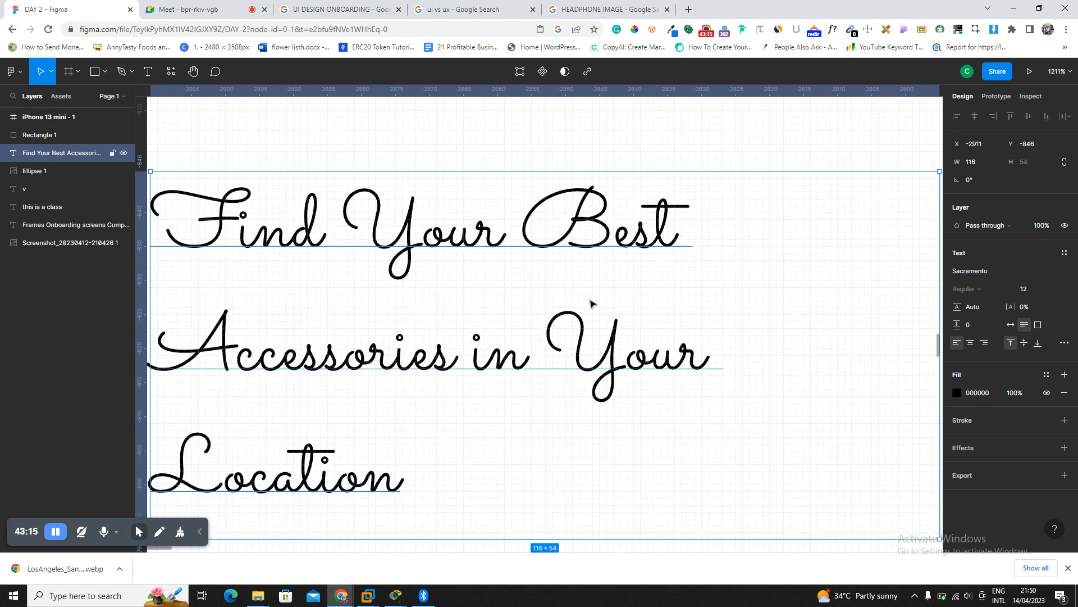
Set the heading text's font to Readex Pro.
scroll(590, 303, "down", 2)
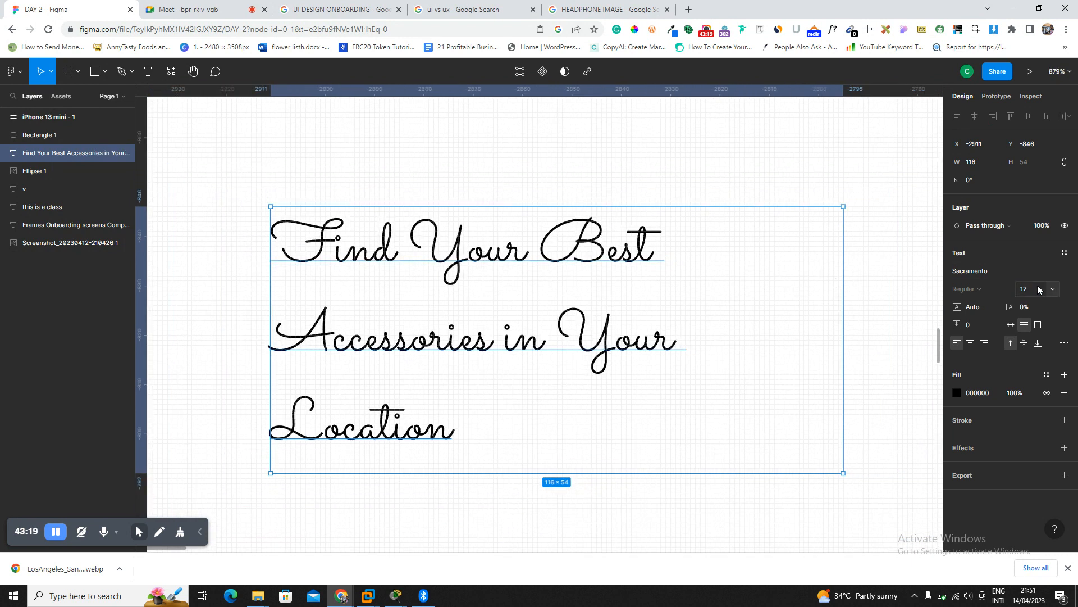
left_click(1001, 271)
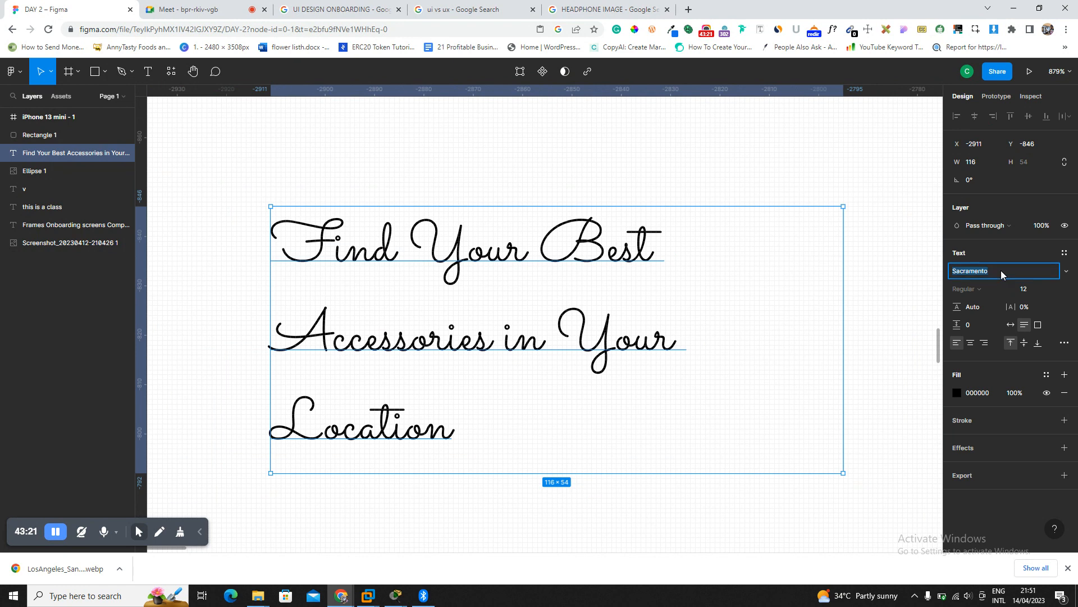
left_click(1066, 275)
scroll(1003, 244, "up", 5)
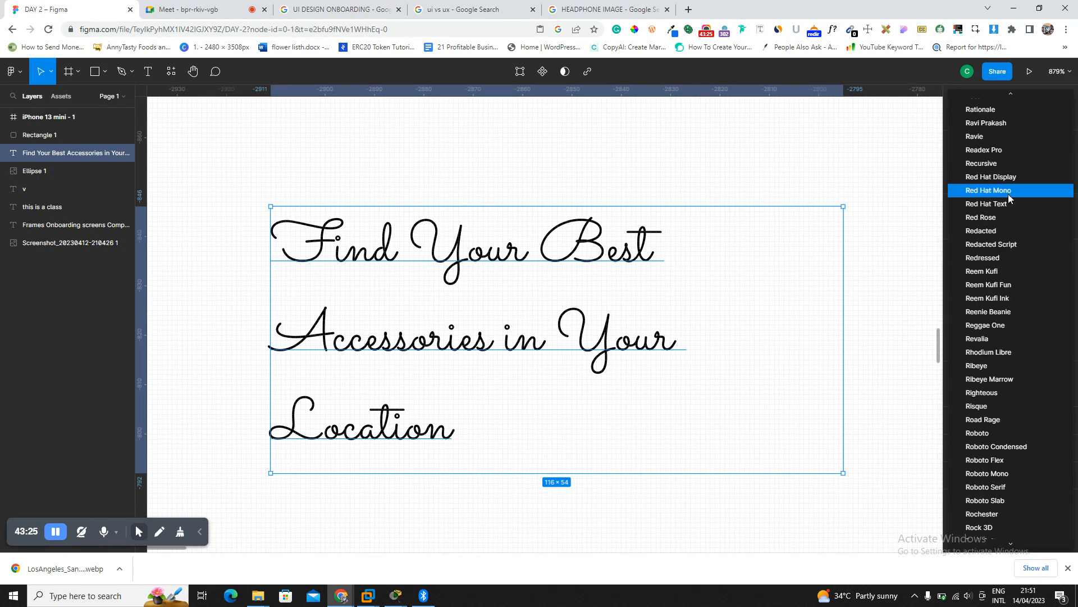
left_click(1003, 149)
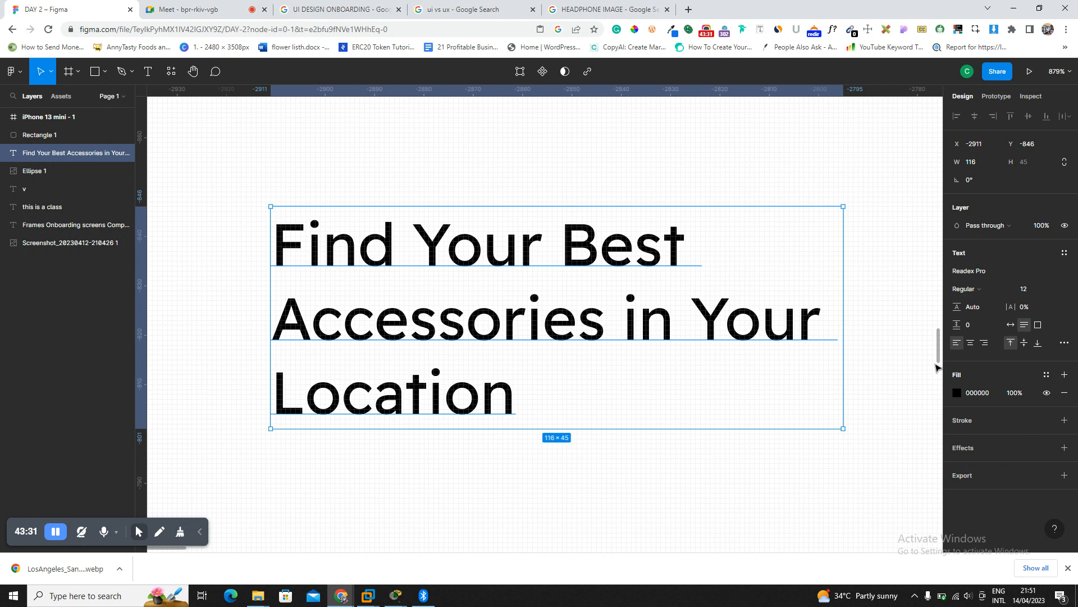
Compare the horizontal text alignments on the heading and centre its lines.
left_click(977, 343)
left_click(983, 343)
left_click(970, 344)
left_click(960, 345)
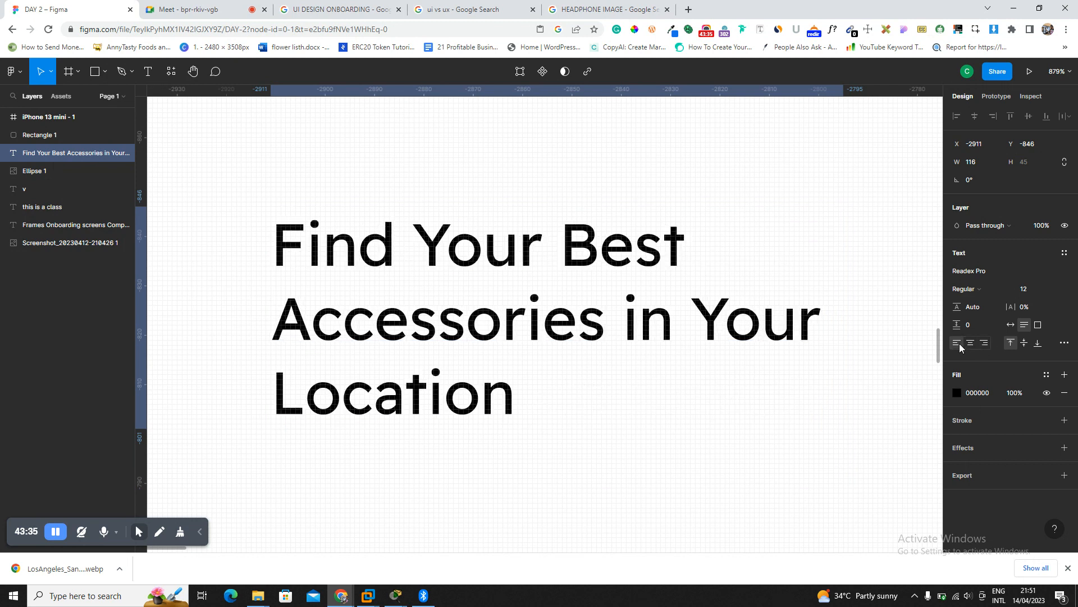
left_click(970, 343)
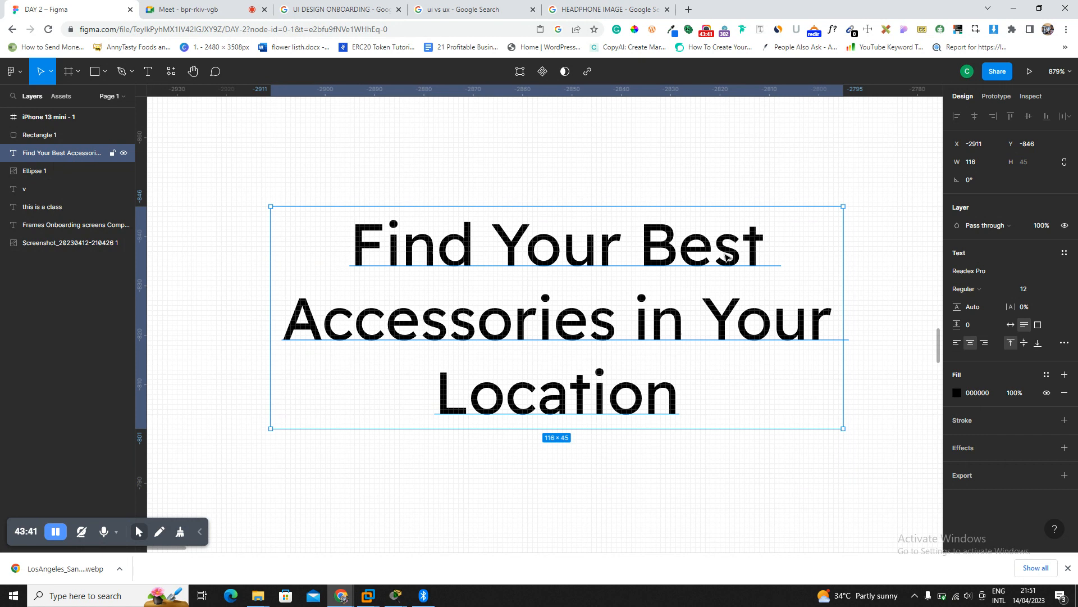
Set the heading text's weight to Bold.
scroll(727, 257, "up", 3)
scroll(741, 260, "down", 2)
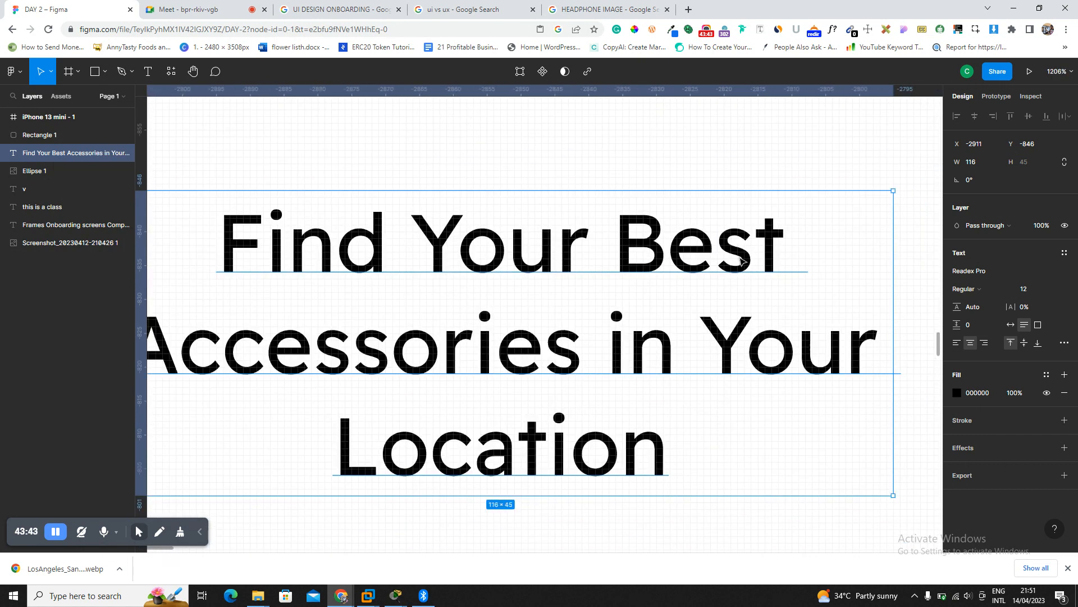
left_click(970, 289)
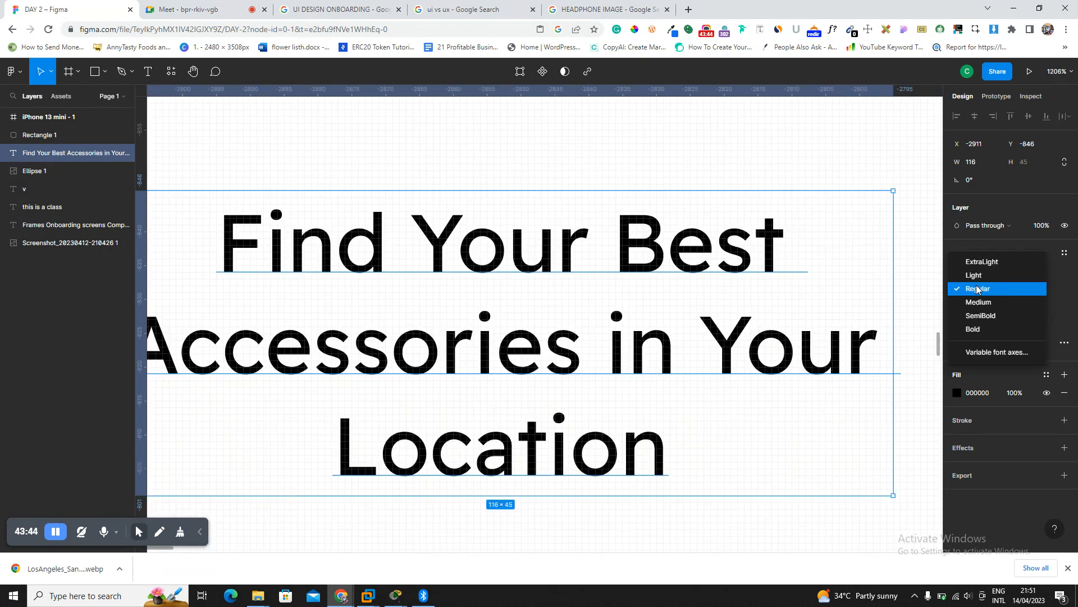
left_click(987, 327)
scroll(669, 298, "down", 2)
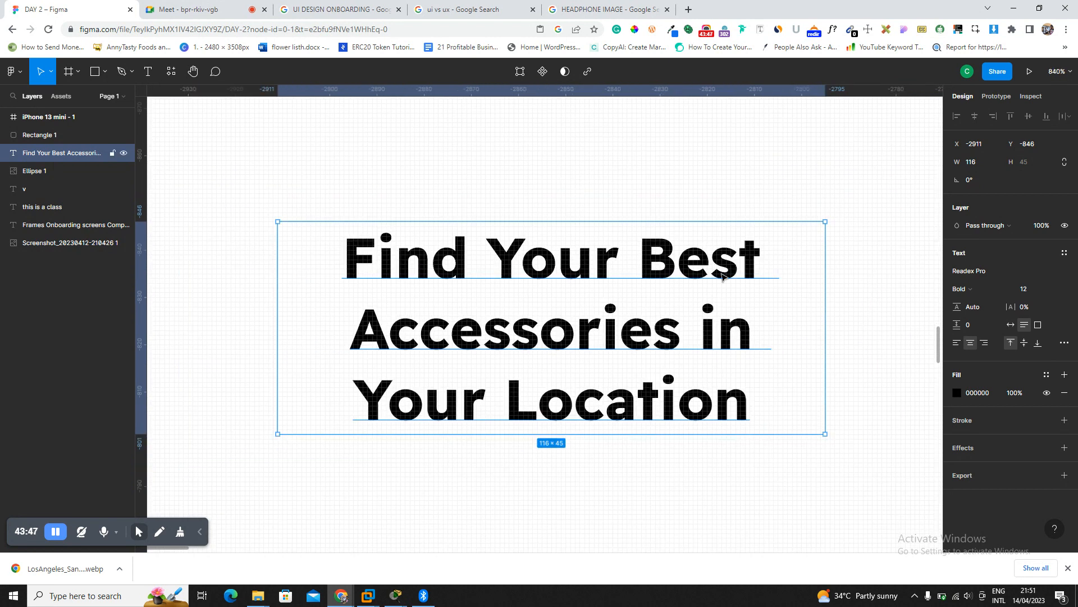
Move the heading from the empty canvas onto the upper part of the dark grey card, at X 113, Y 529.
key("minus")
key("minus")
key("minus")
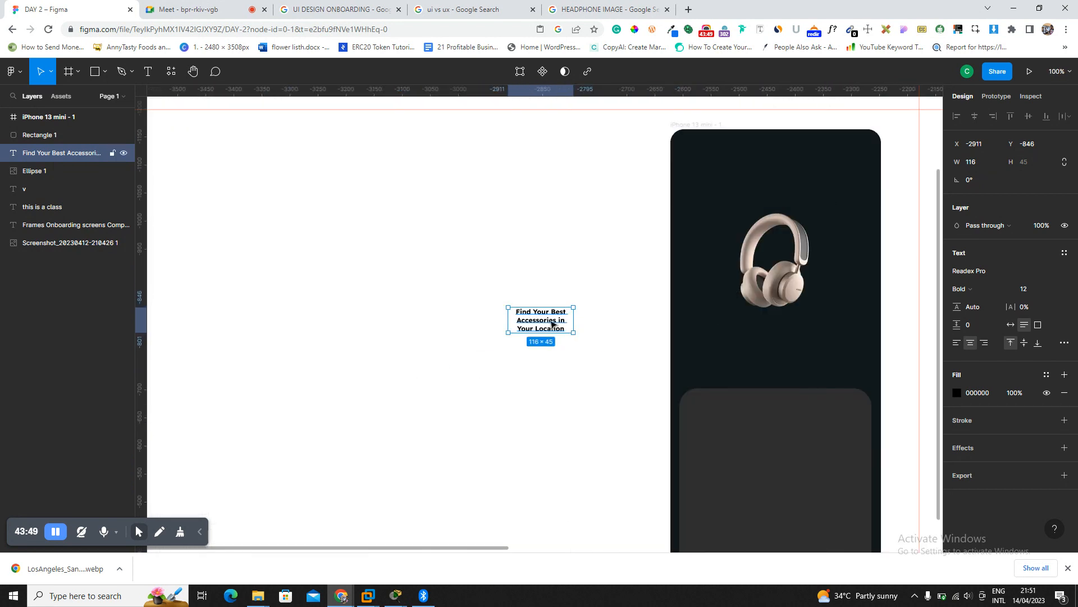
left_click_drag(547, 325, 794, 477)
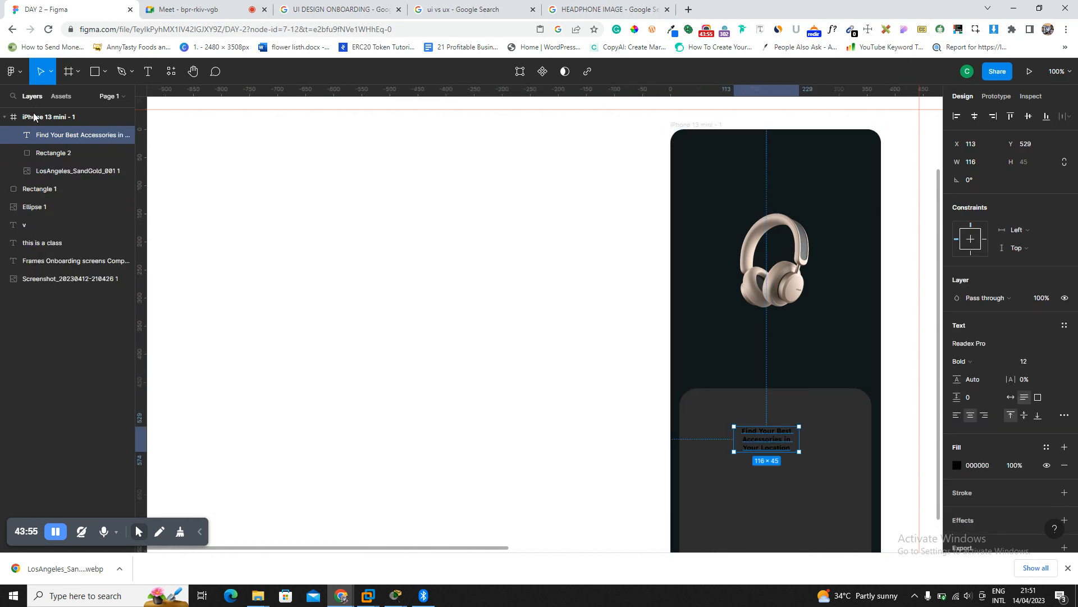
Inspect the iPhone 13 mini frame and its nested heading, rectangle and headphone image layers one by one.
left_click(50, 117)
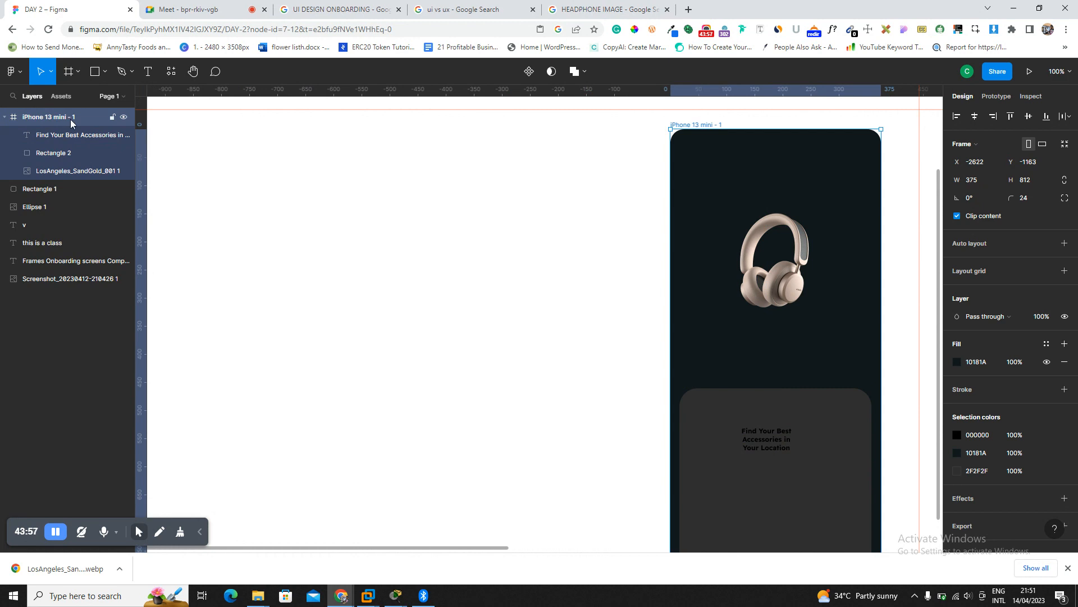
left_click(63, 136)
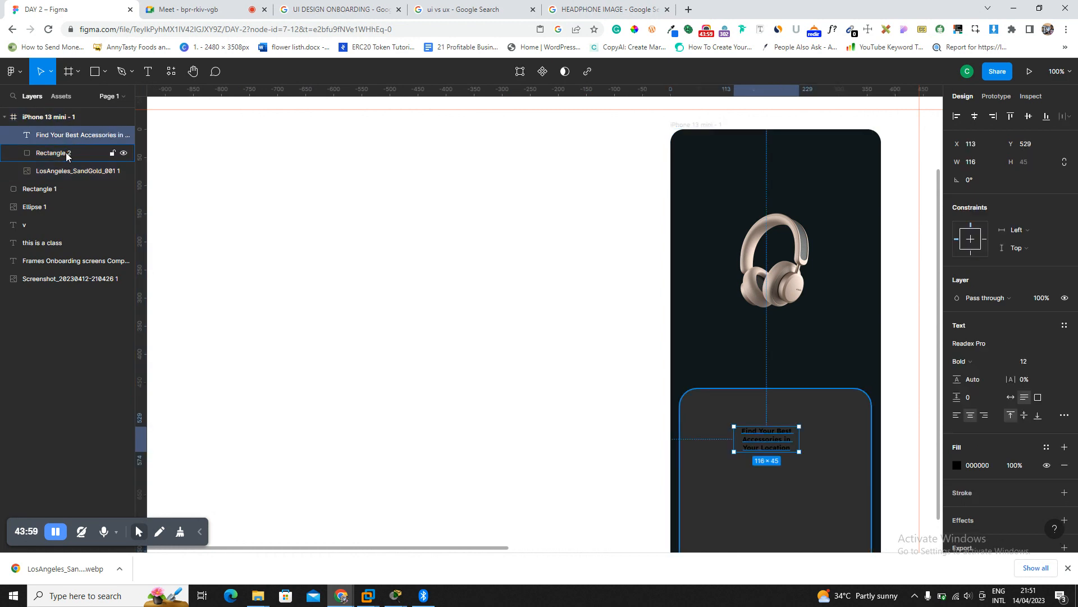
left_click(66, 158)
left_click(68, 171)
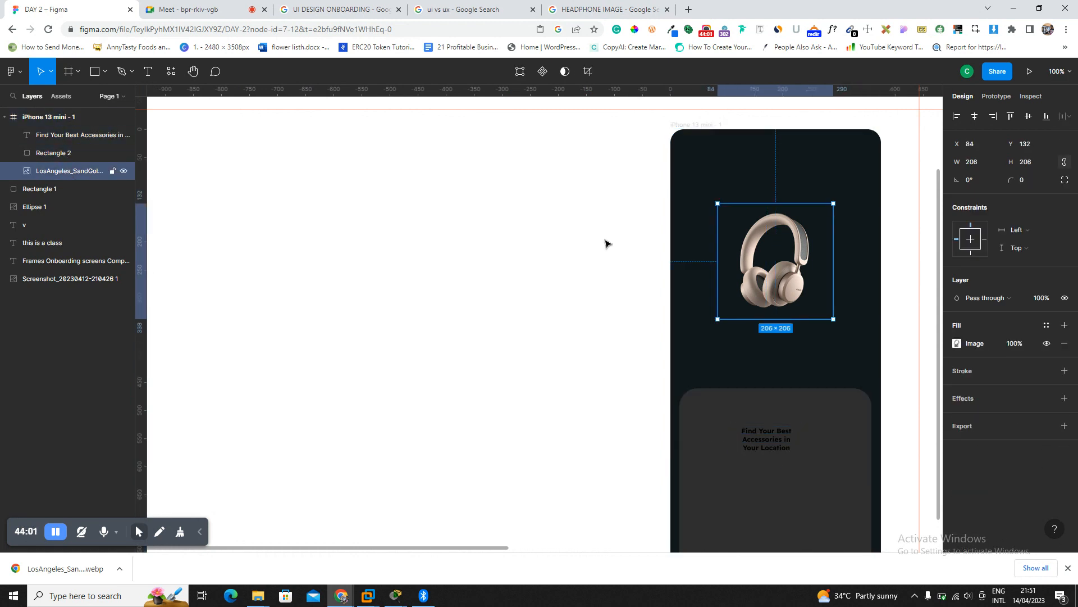
left_click(822, 437)
left_click(705, 124)
key("shift+2")
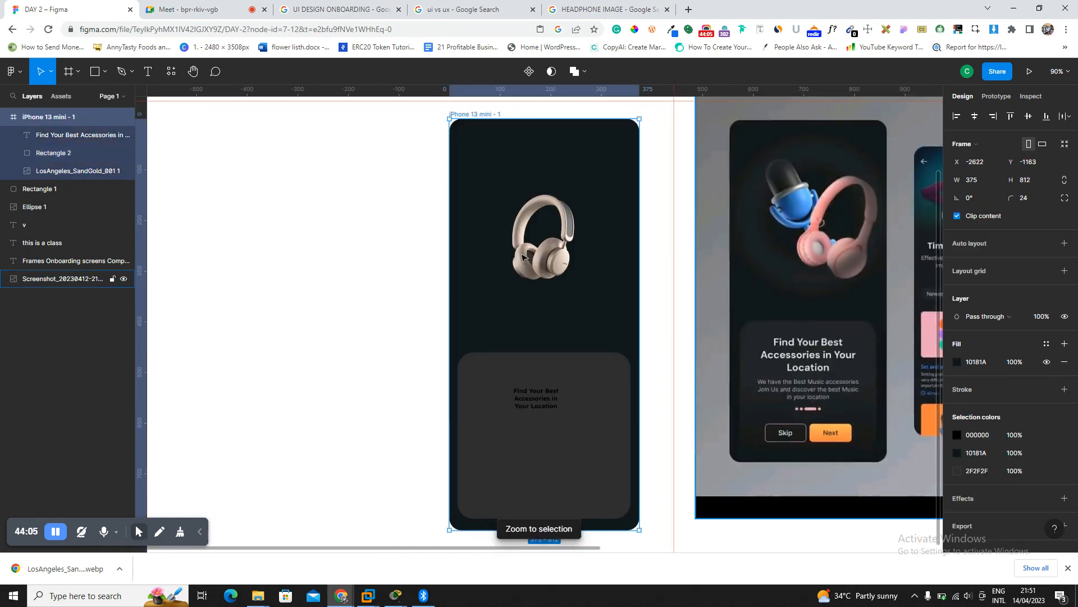
Set the heading's font size to 24, widen its box to 254 × 90 and position it at X 60, Y 495.
left_click(559, 408)
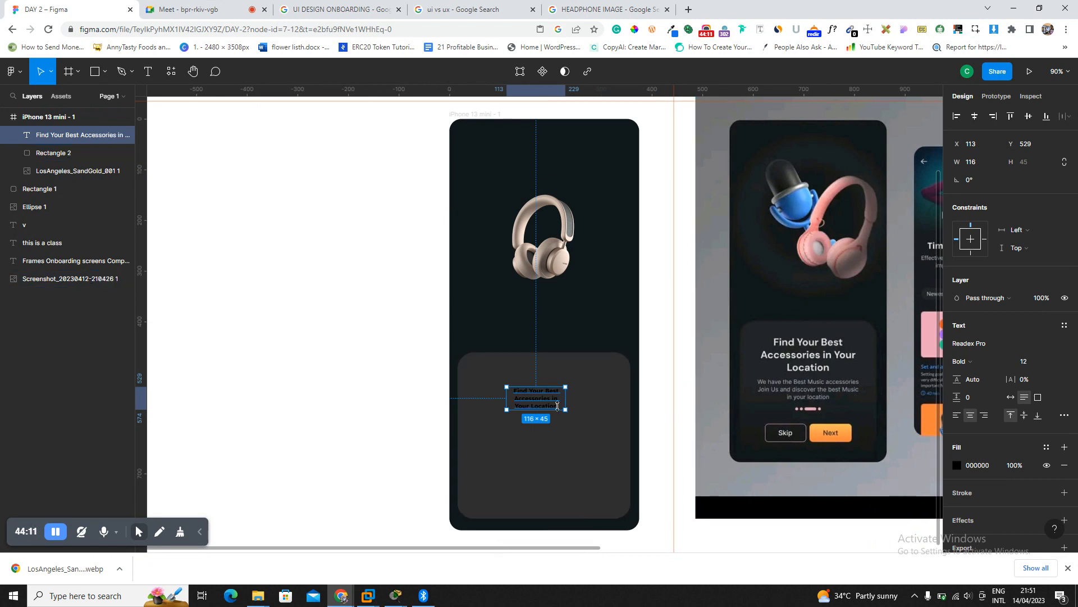
left_click(1035, 362)
type("24")
key("Return")
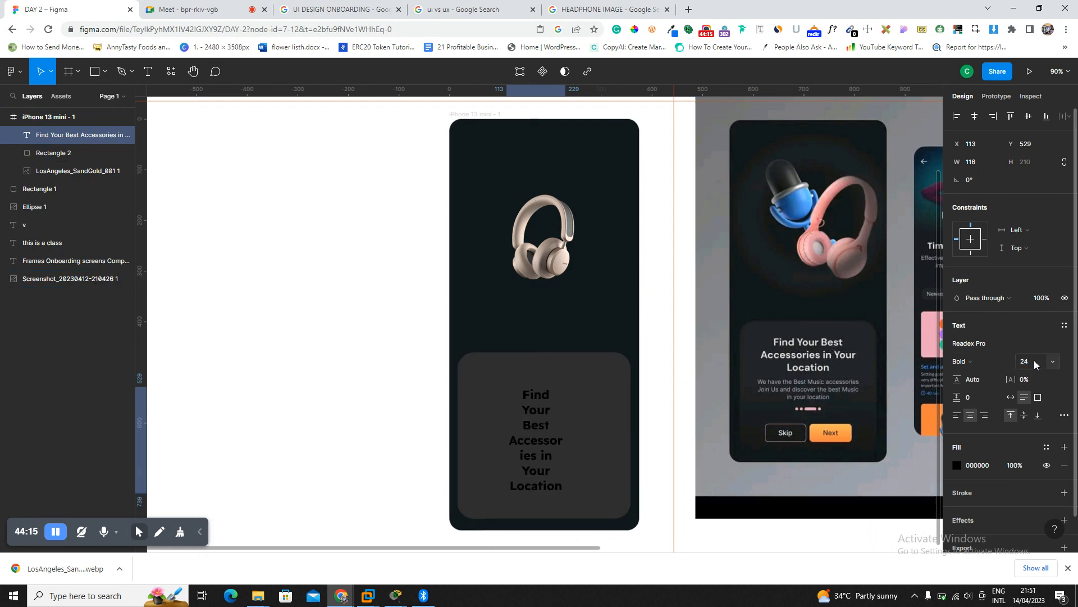
left_click_drag(565, 440, 561, 402)
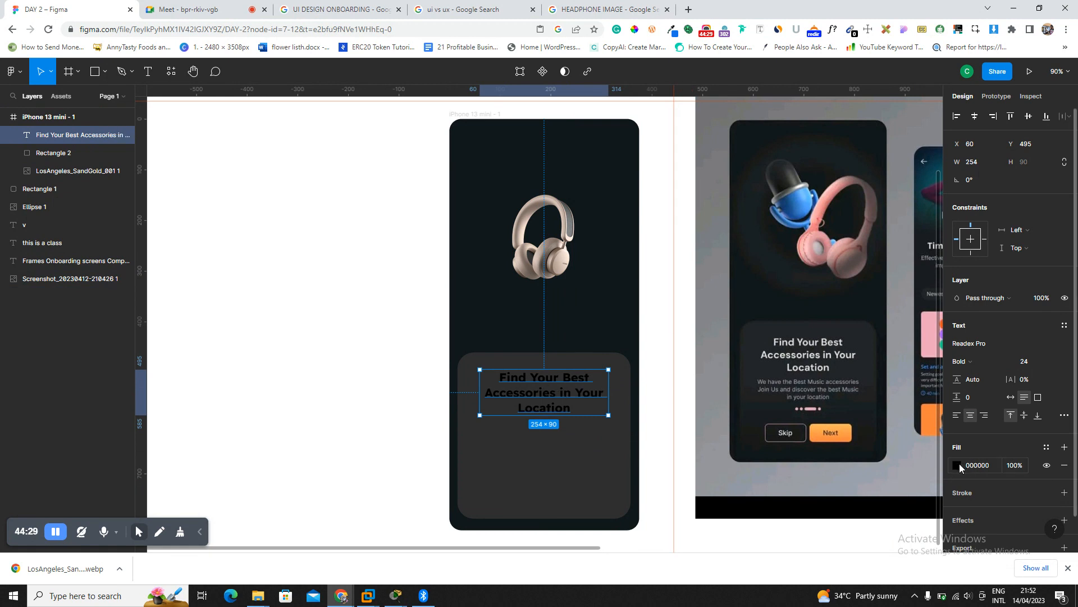
Experiment with the heading's fill colour and settle on the off-white EEEEEE.
left_click(957, 465)
left_click_drag(896, 319, 785, 287)
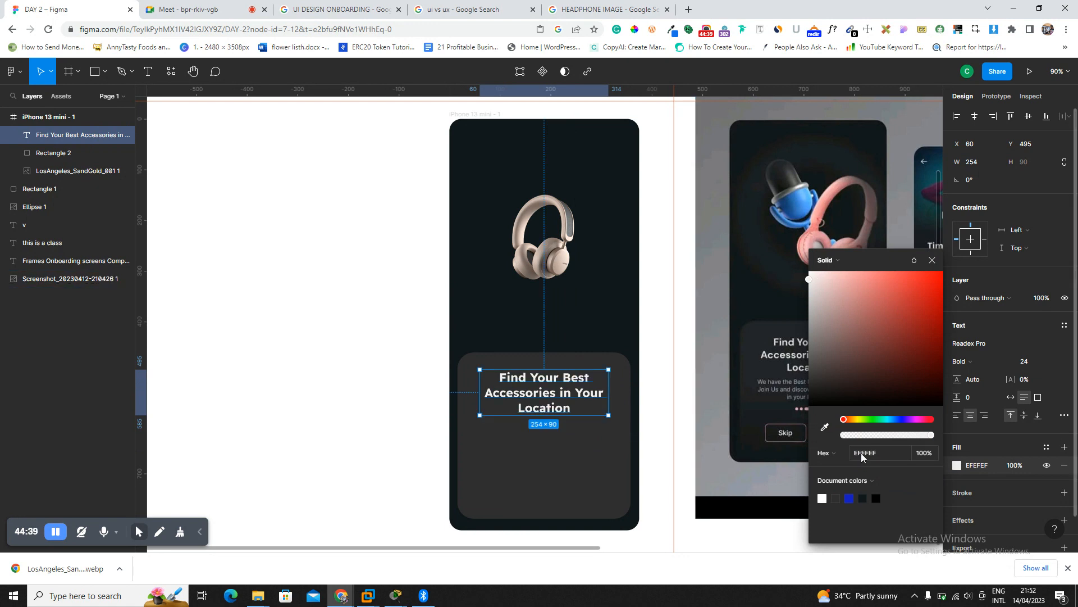
left_click(884, 452)
left_click_drag(841, 294, 854, 331)
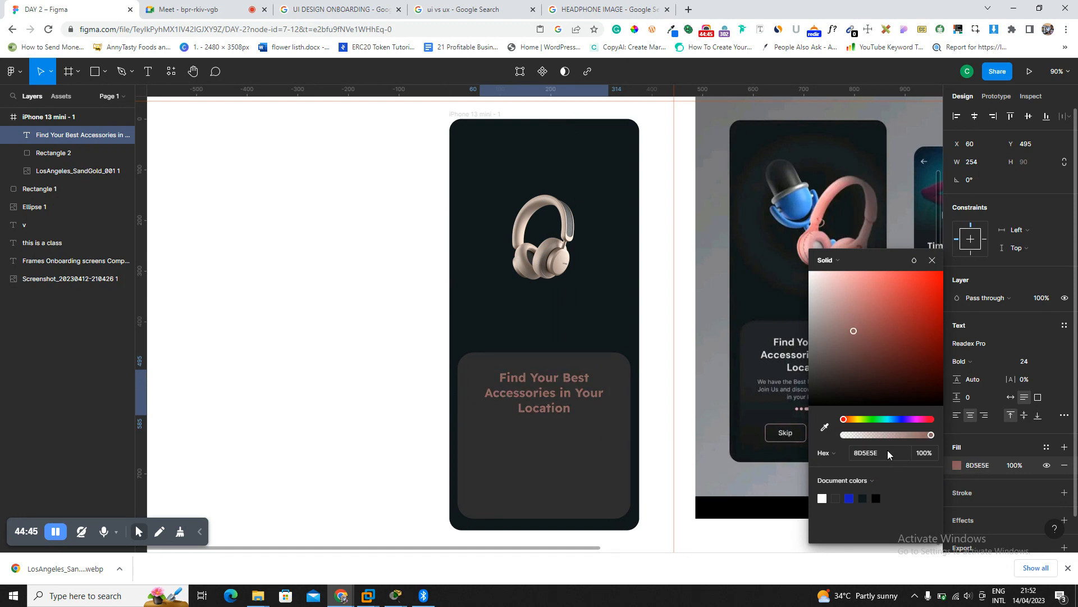
left_click_drag(882, 340, 791, 274)
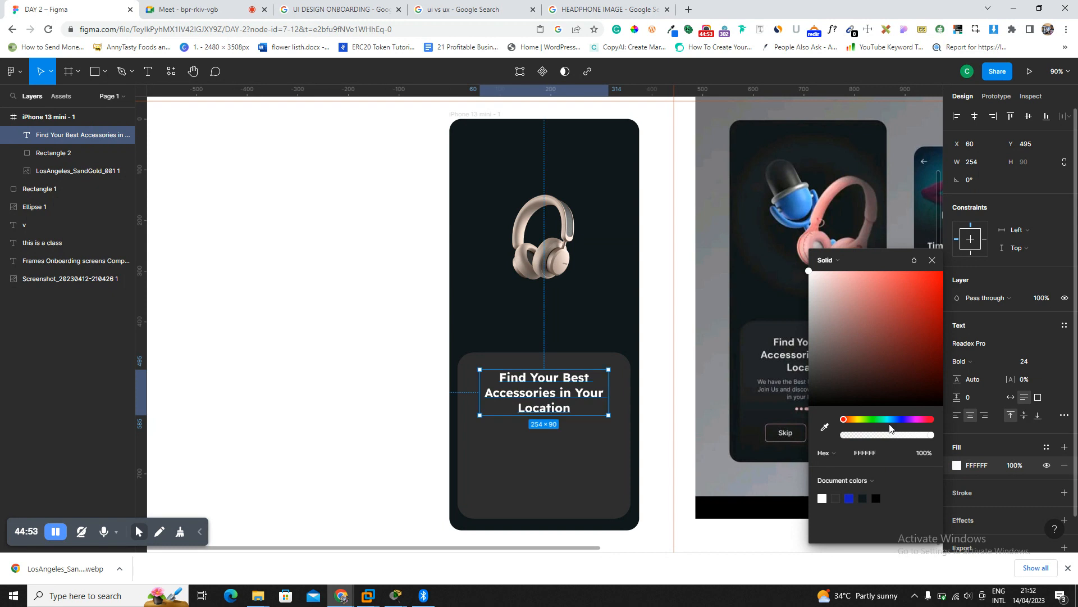
left_click_drag(872, 338, 777, 285)
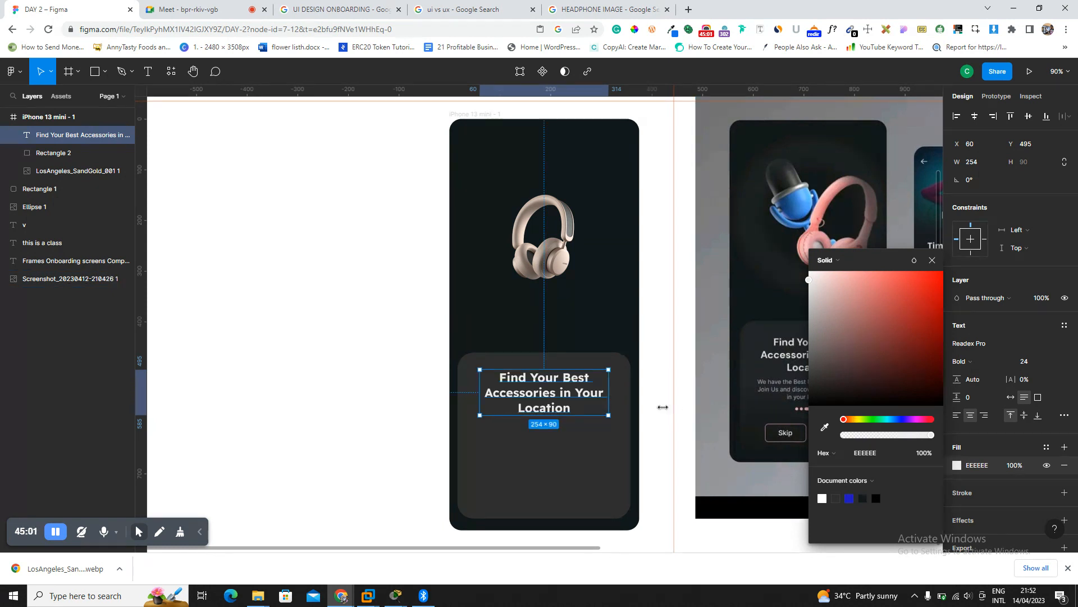
scroll(712, 374, "down", 1)
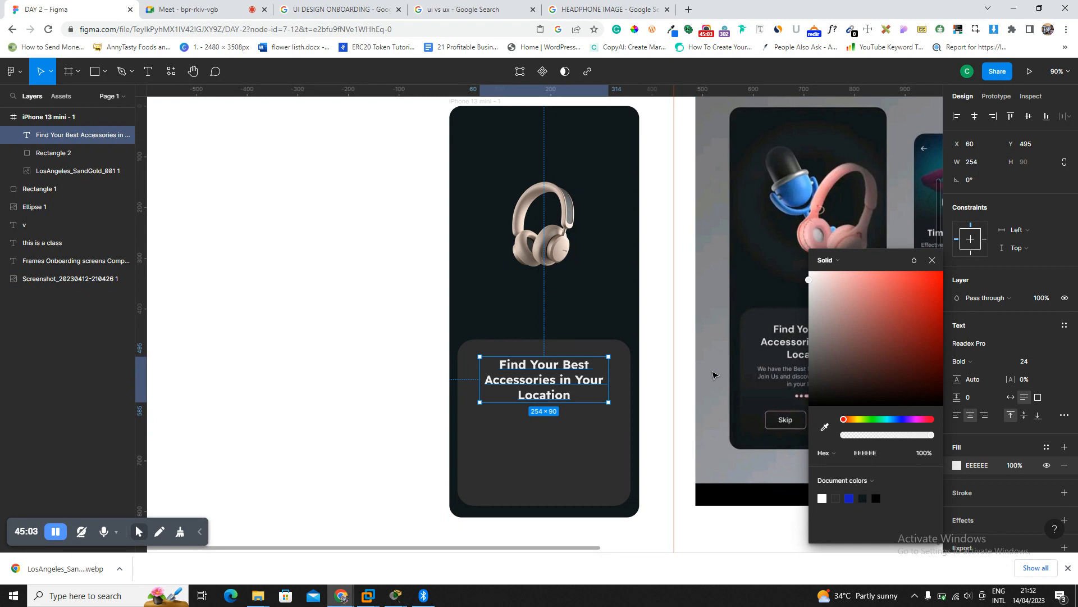
left_click(584, 433)
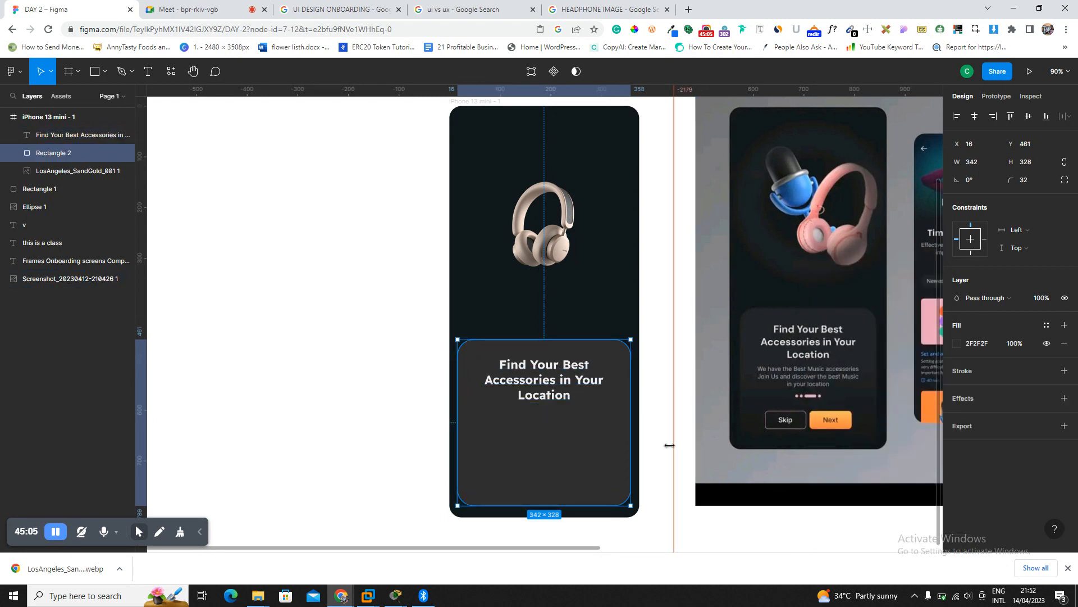
left_click(567, 393)
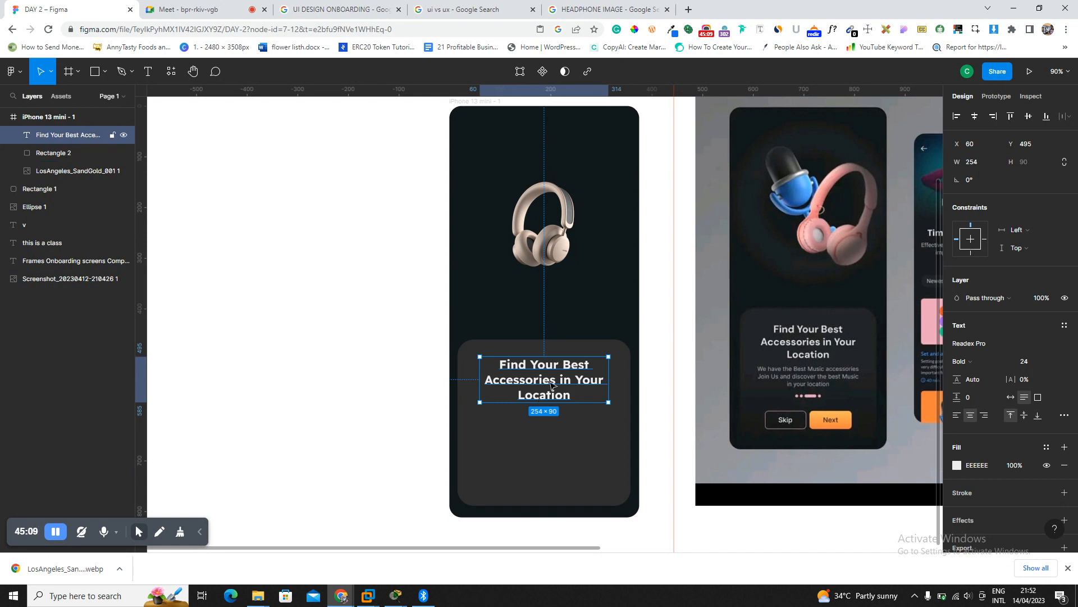
double_click(487, 359)
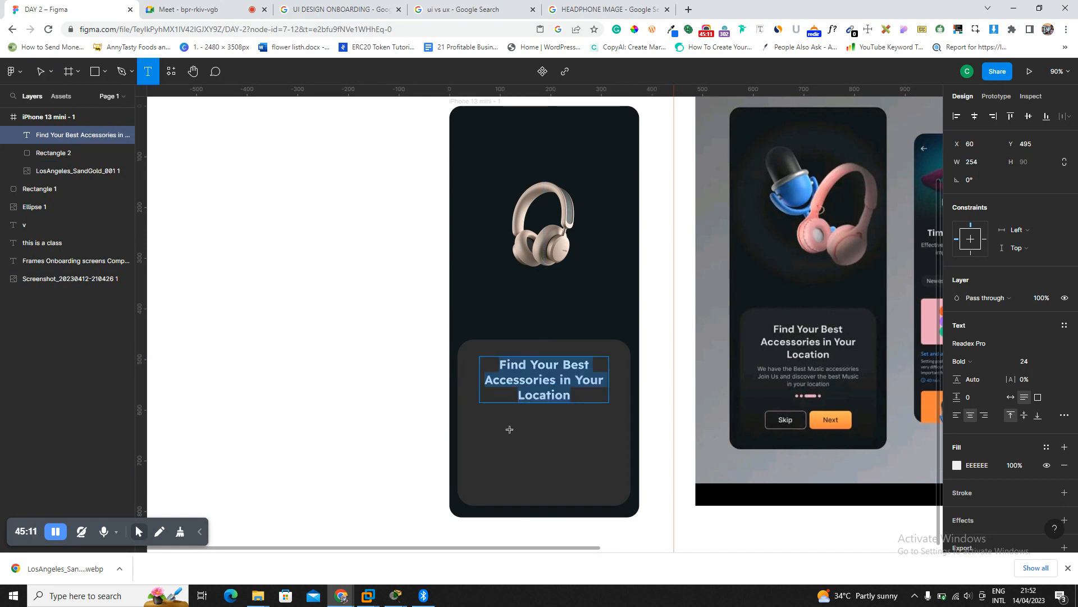
Add a text layer reading "We have the best music accessories" on the empty canvas beside the iPhone frame.
left_click(276, 371)
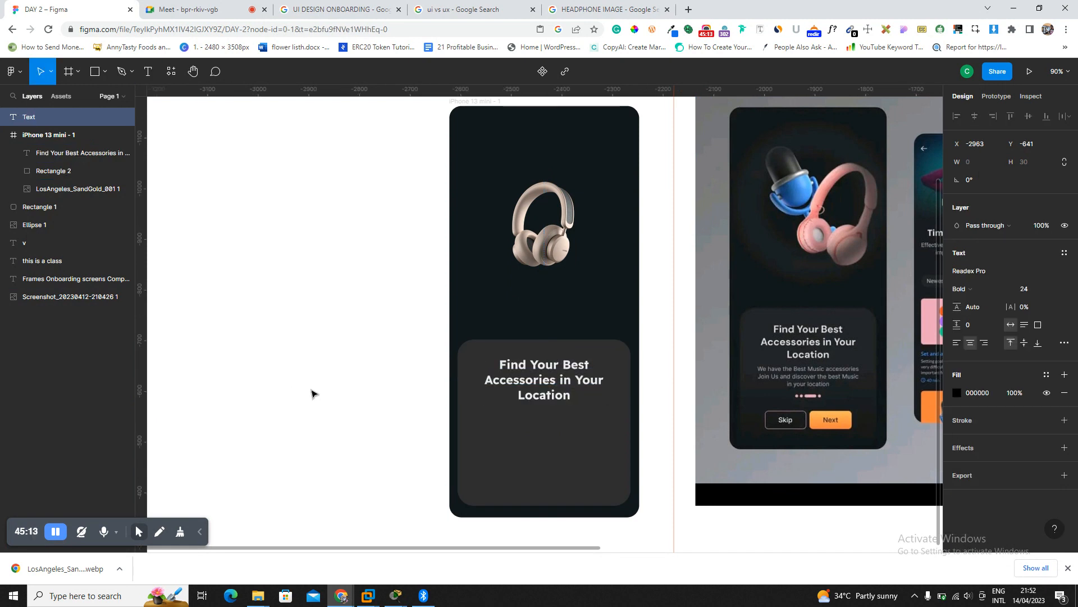
type("We have")
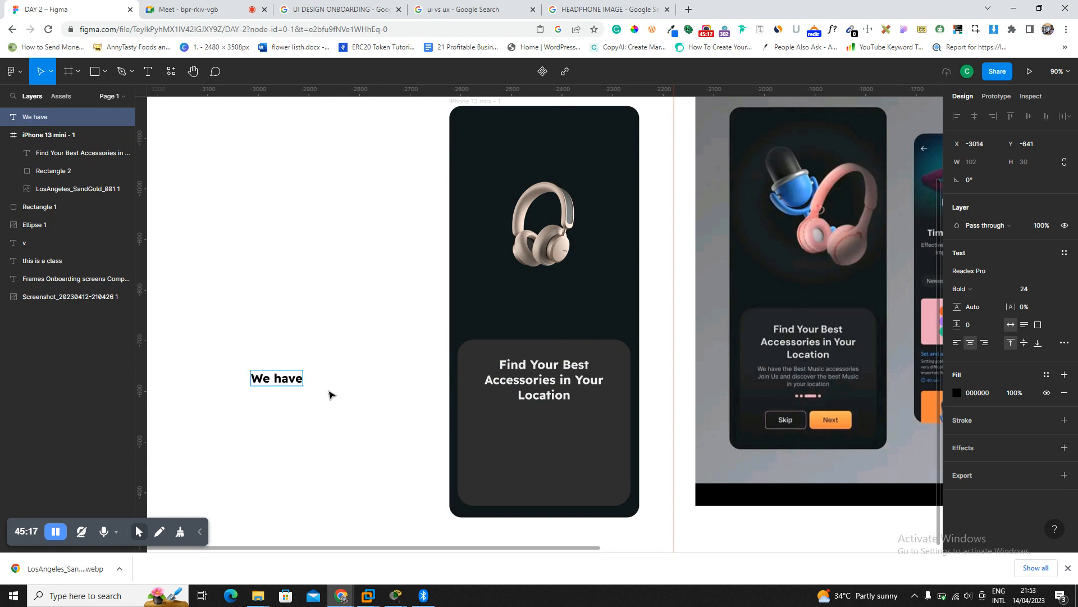
type(" the best m")
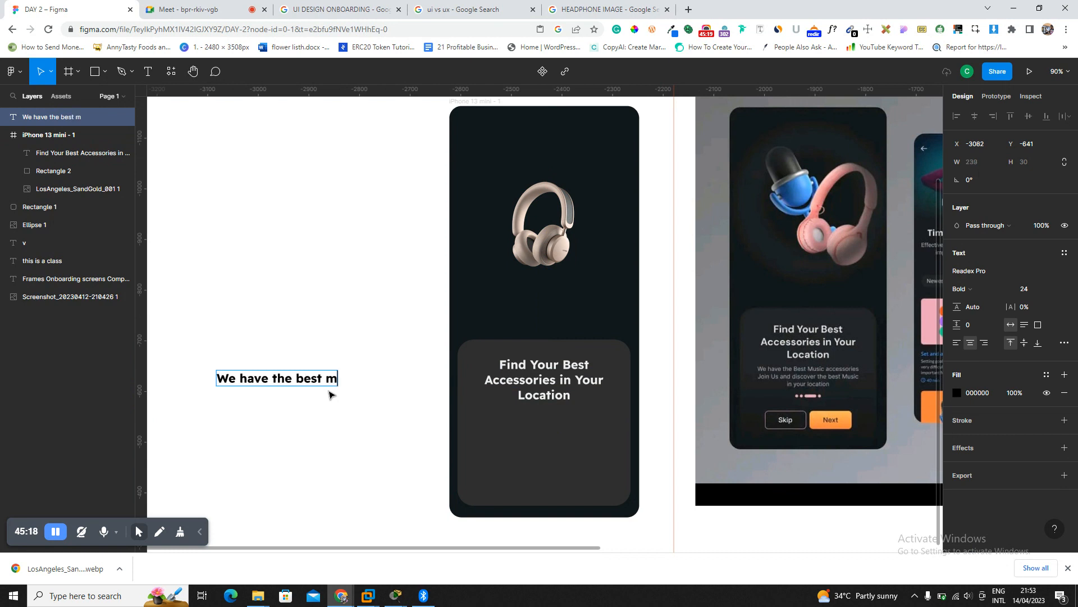
type("usic accessories")
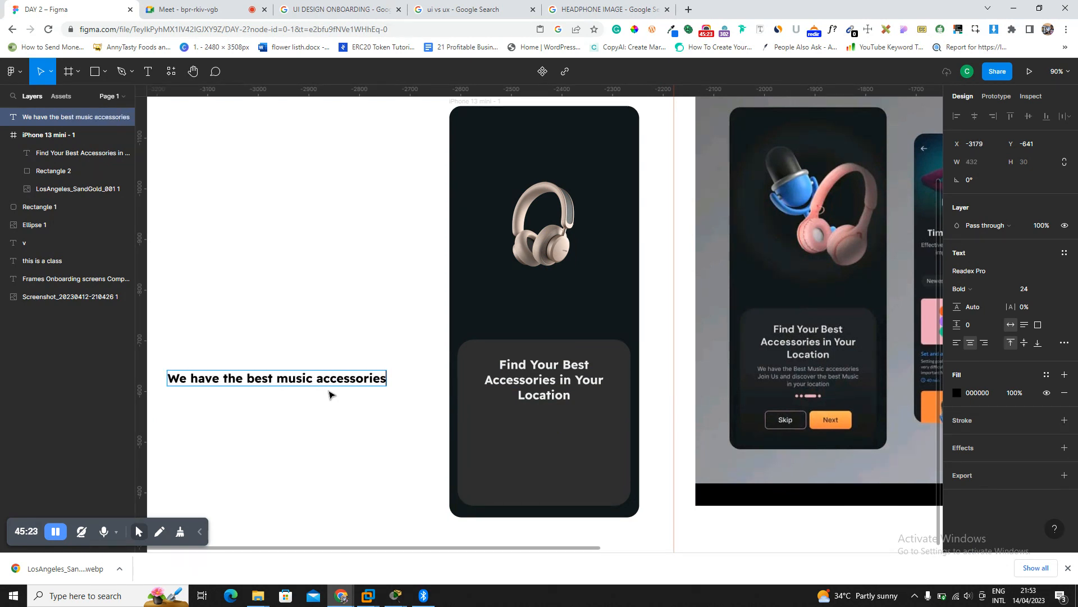
key("Escape")
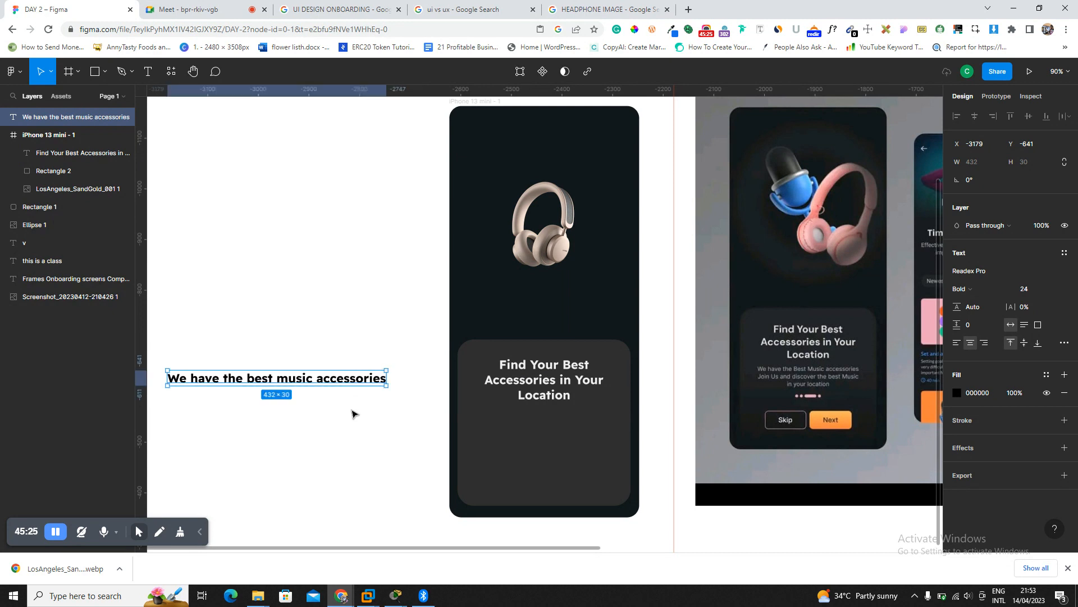
Extend the description text with the lines "Join us and discover the best music" and "in your location".
key("Return")
left_click(382, 376)
key("Return")
type("Join us and discover the b")
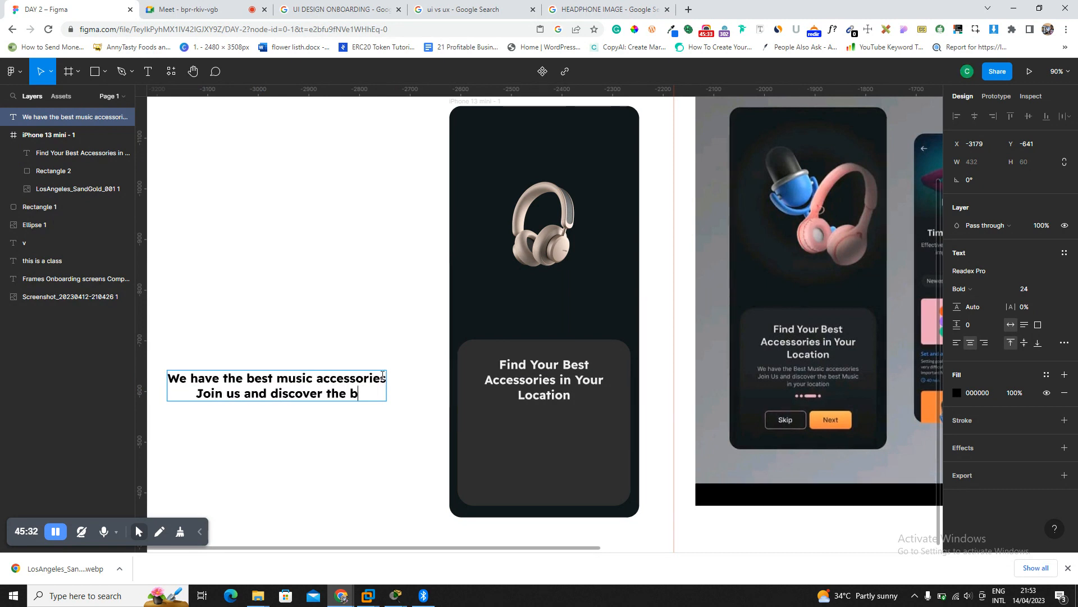
type("est music in your")
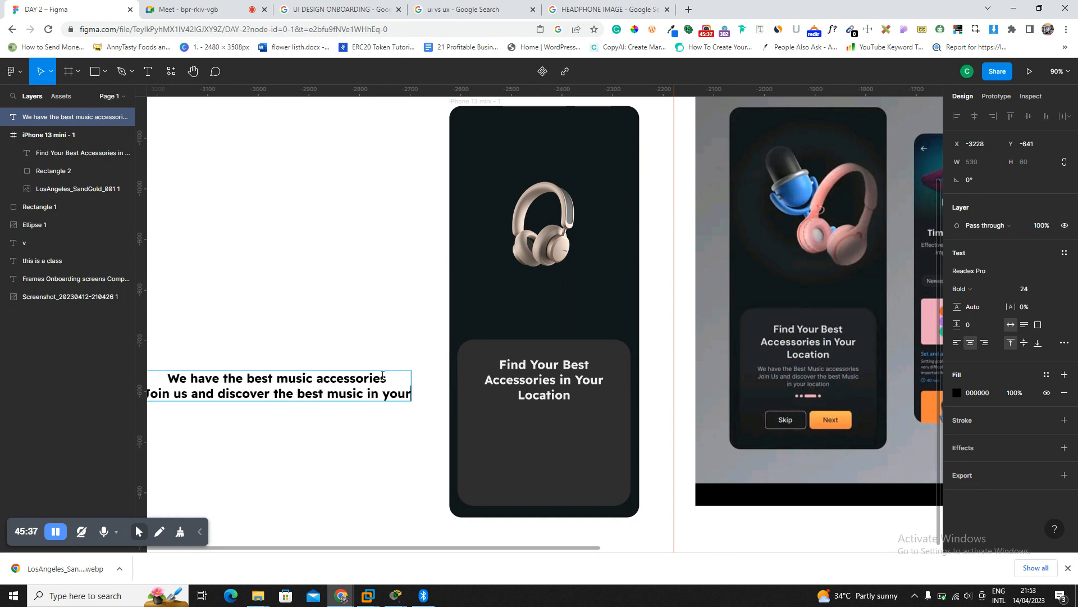
key("BackSpace")
key("BackSpace")
key("BackSpace")
key("BackSpace")
key("BackSpace")
key("BackSpace")
key("BackSpace")
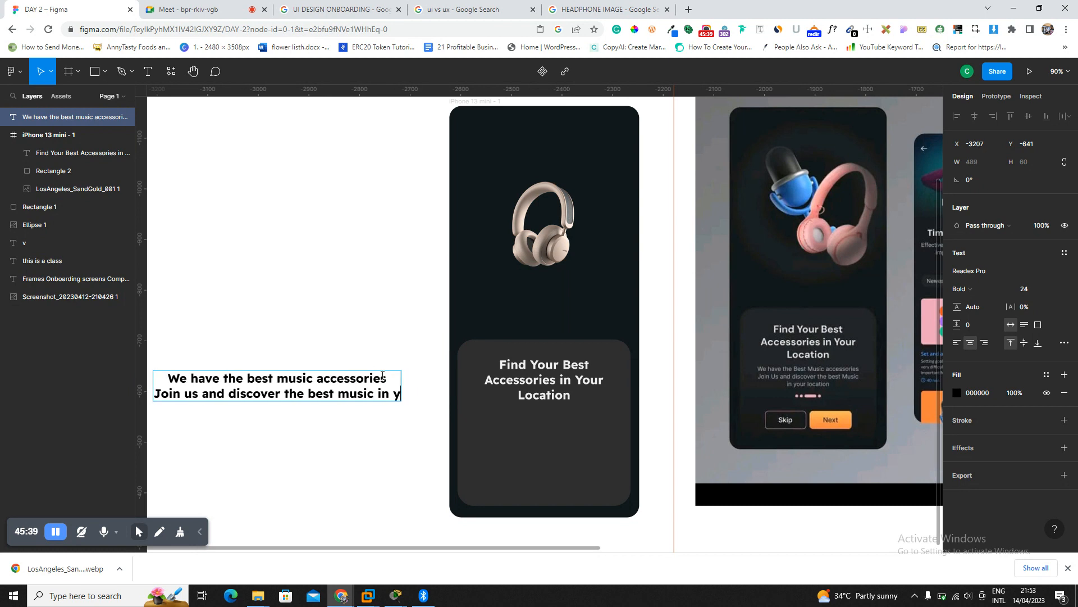
key("BackSpace")
type("in your location")
key("Escape")
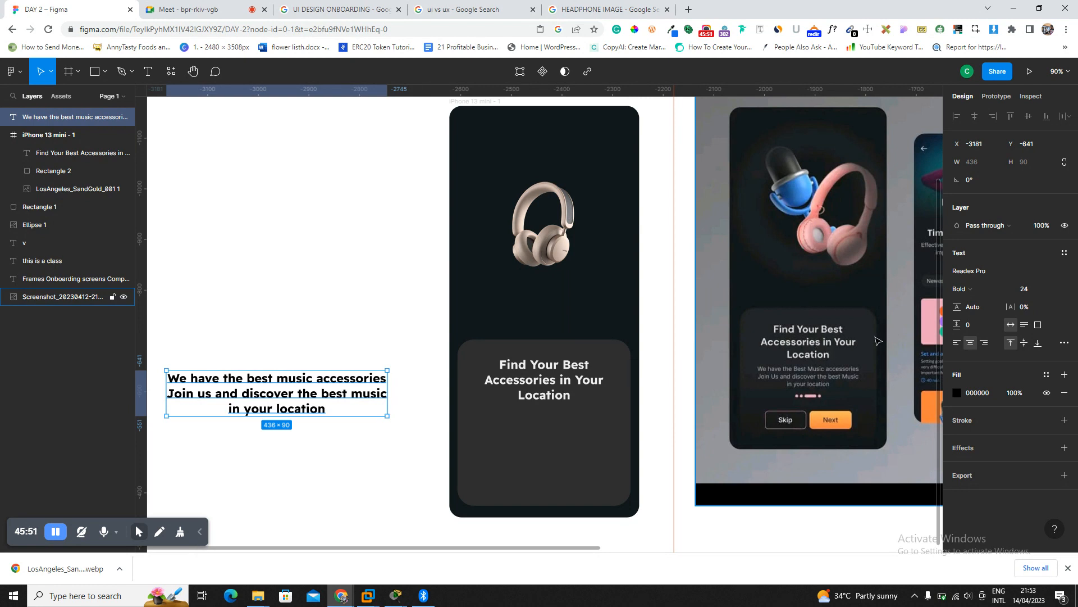
Set the description text's font weight to Light and its size to 12.
left_click(984, 285)
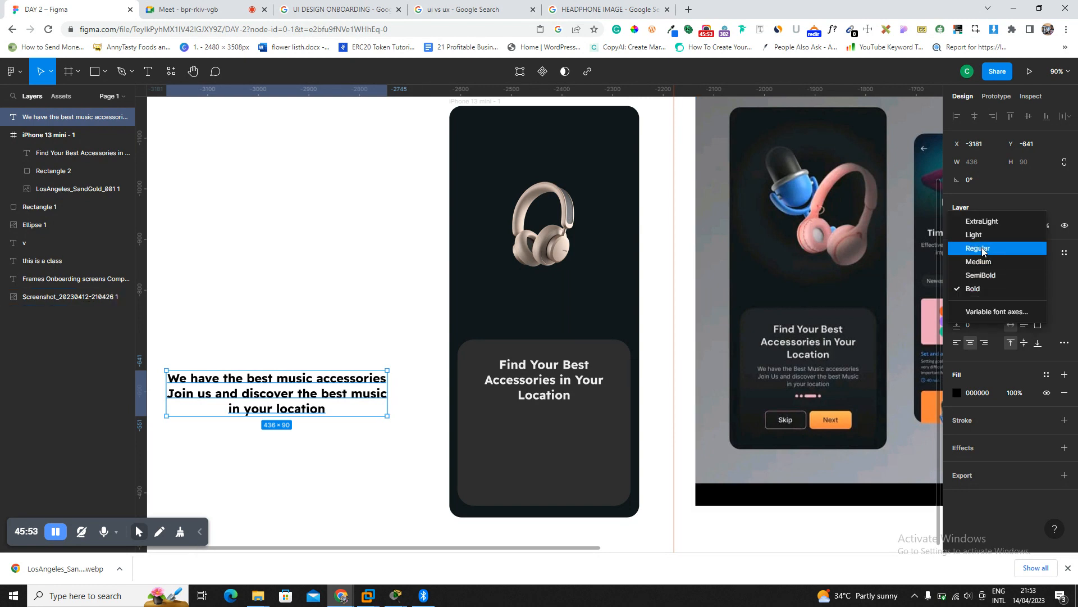
left_click(981, 245)
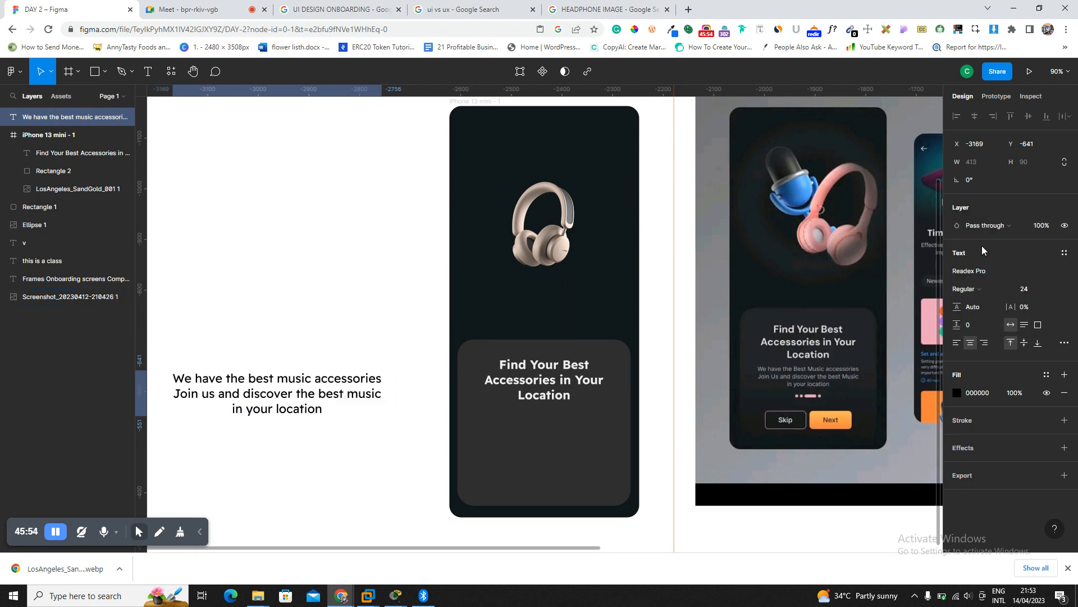
left_click(983, 289)
left_click(992, 275)
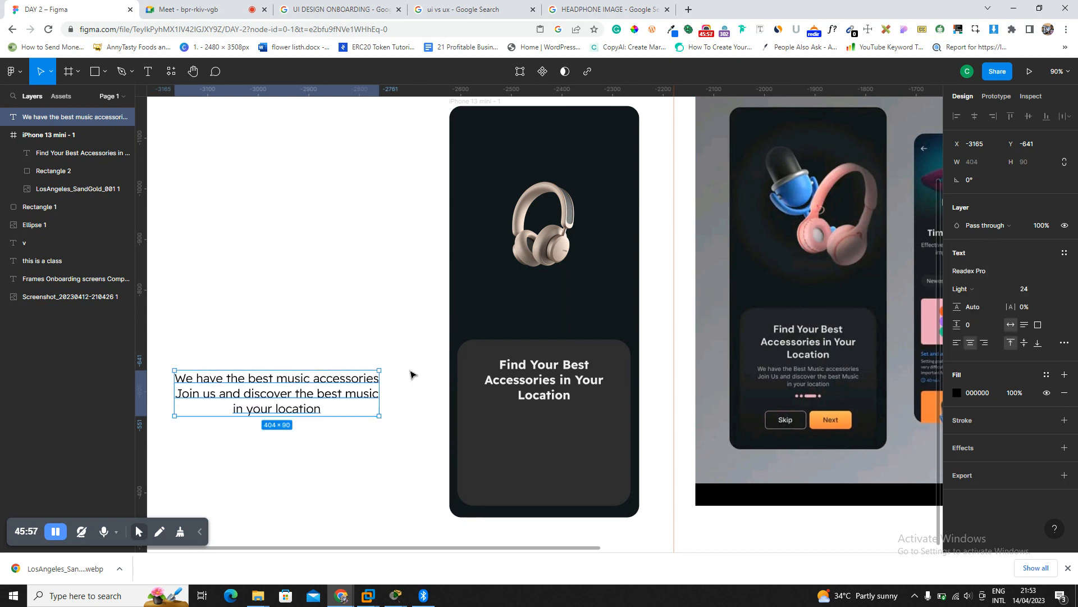
left_click(1032, 289)
type("12")
key("Return")
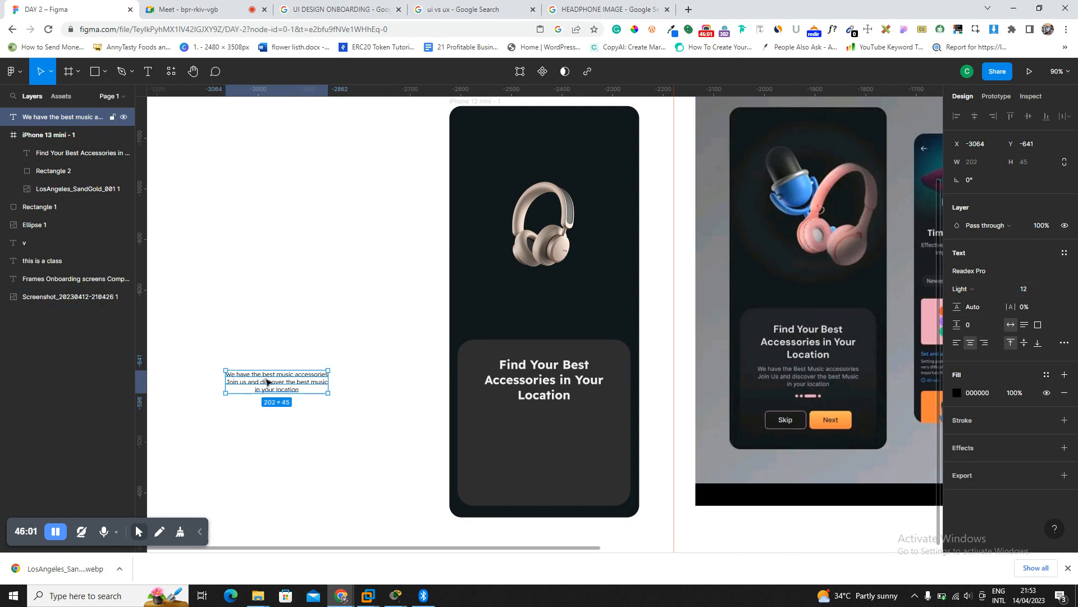
Move the description onto the dark card below the heading, at X 84, Y 598, and set its fill to light grey D9D9D9.
left_click_drag(268, 388, 534, 426)
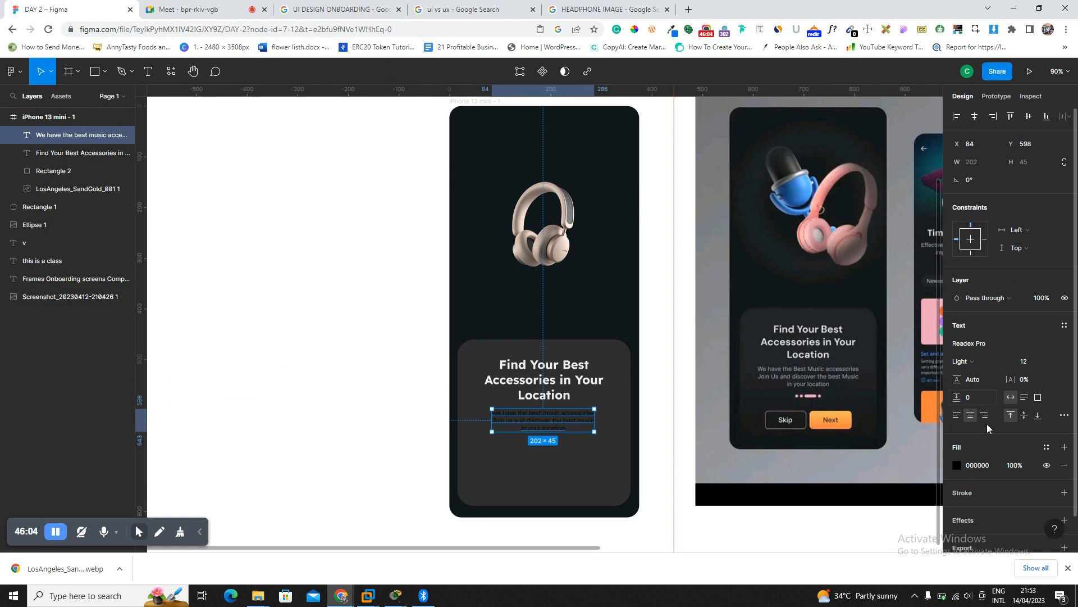
left_click(959, 465)
left_click_drag(878, 341, 804, 274)
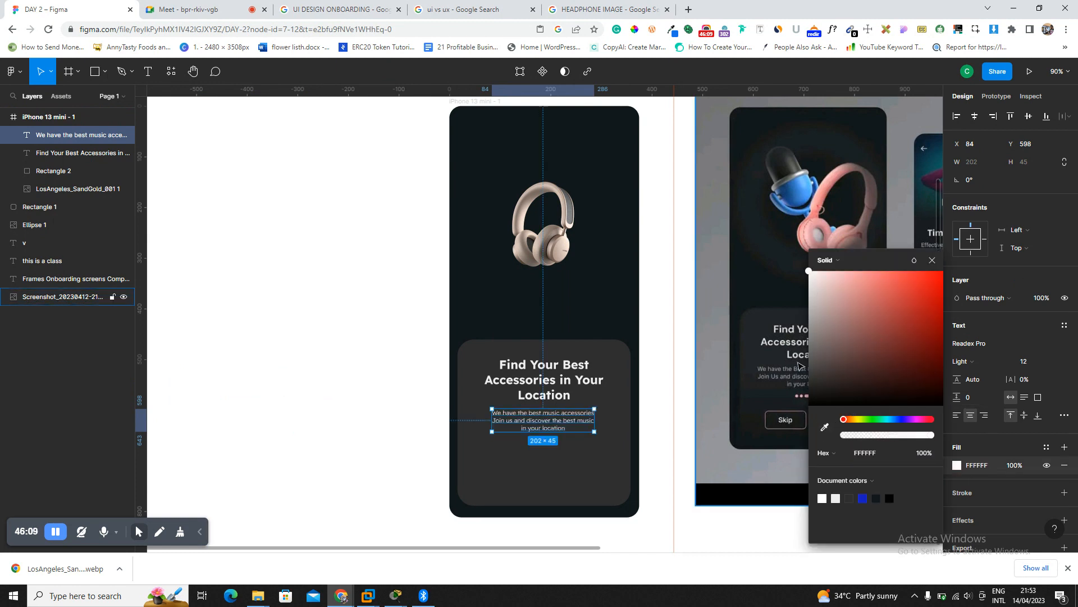
scroll(798, 366, "up", 3)
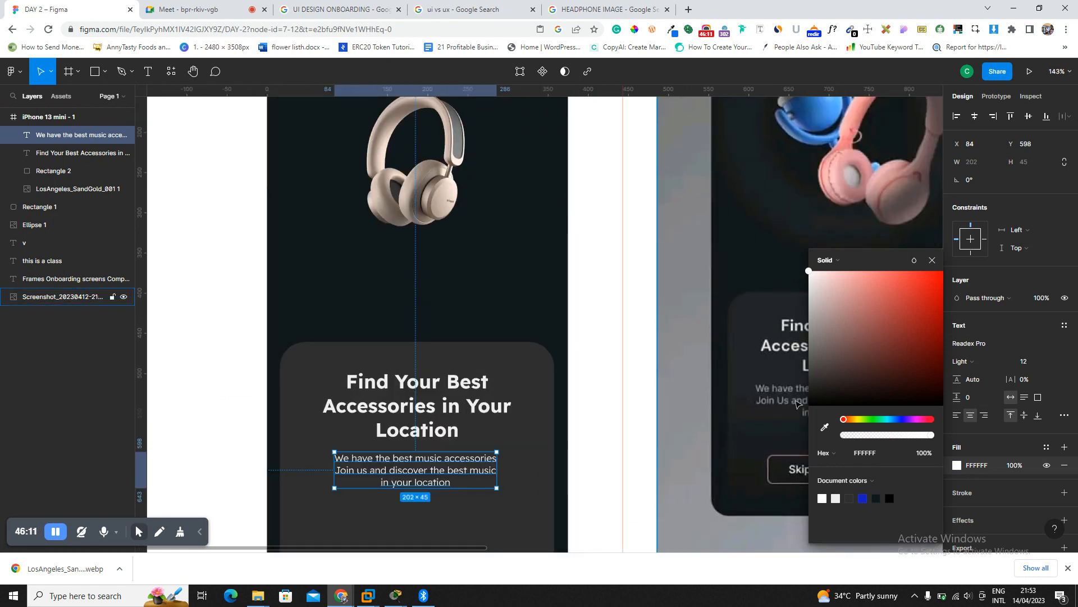
left_click_drag(824, 312, 809, 294)
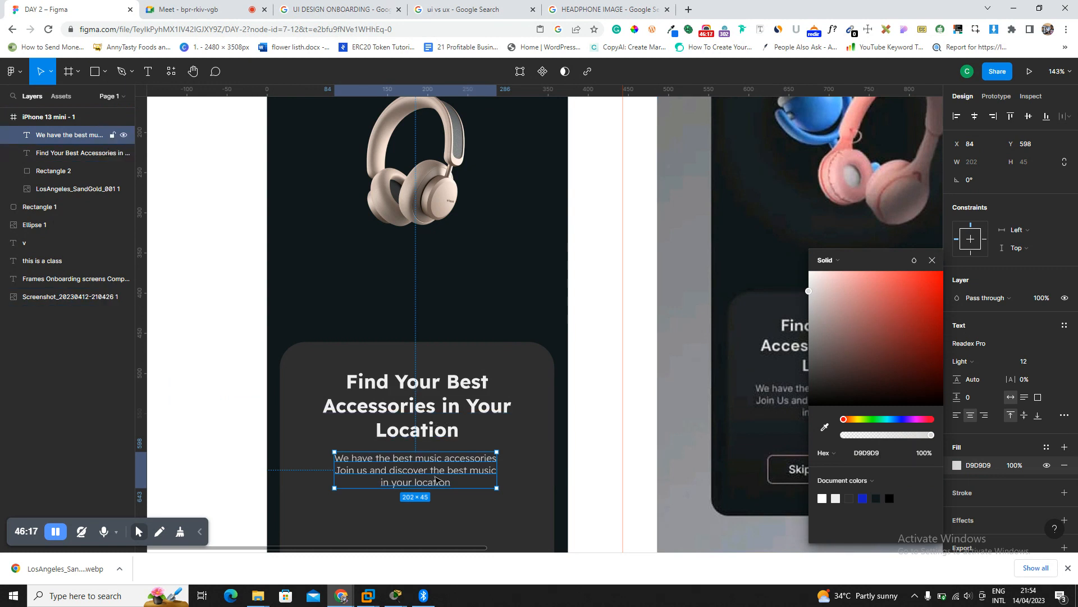
left_click_drag(431, 479, 433, 475)
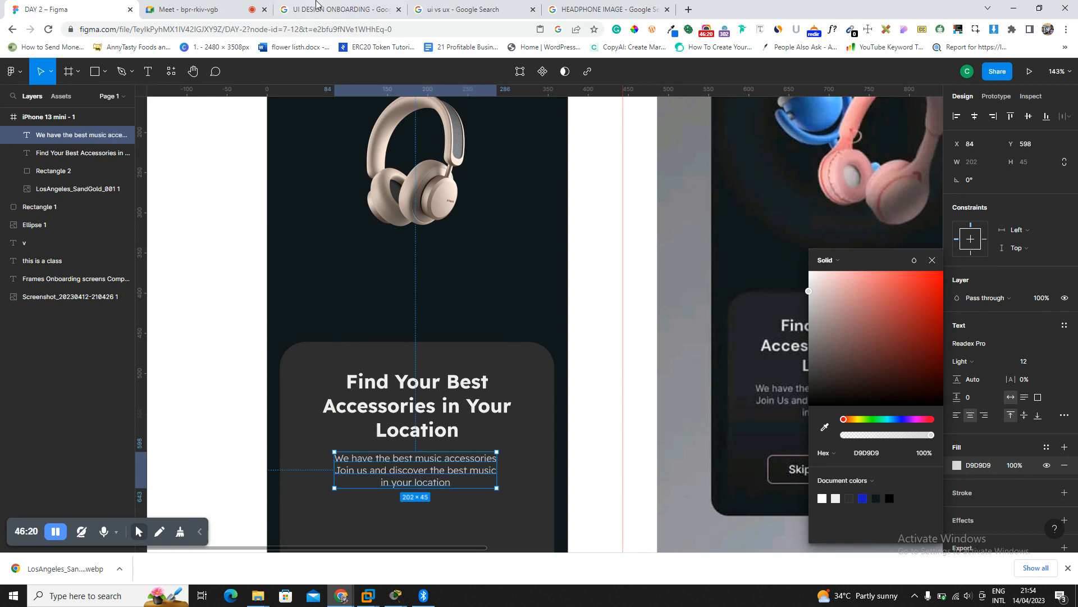
Switch to the Google Meet chat to read the participants' questions, and preview the black 6S wireless headphones in the headphone image results.
left_click(234, 4)
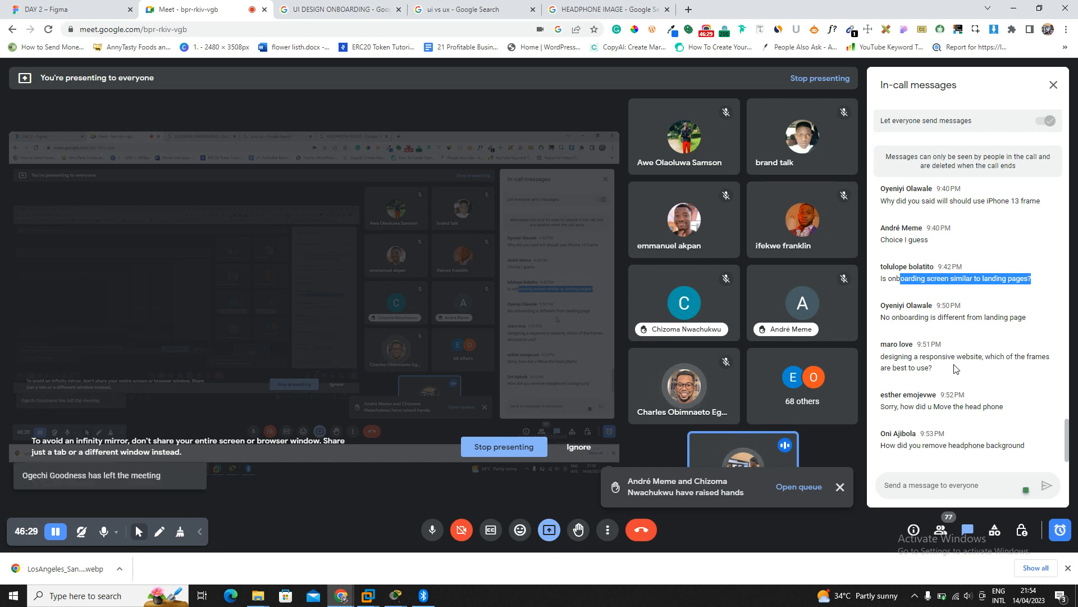
left_click(966, 342)
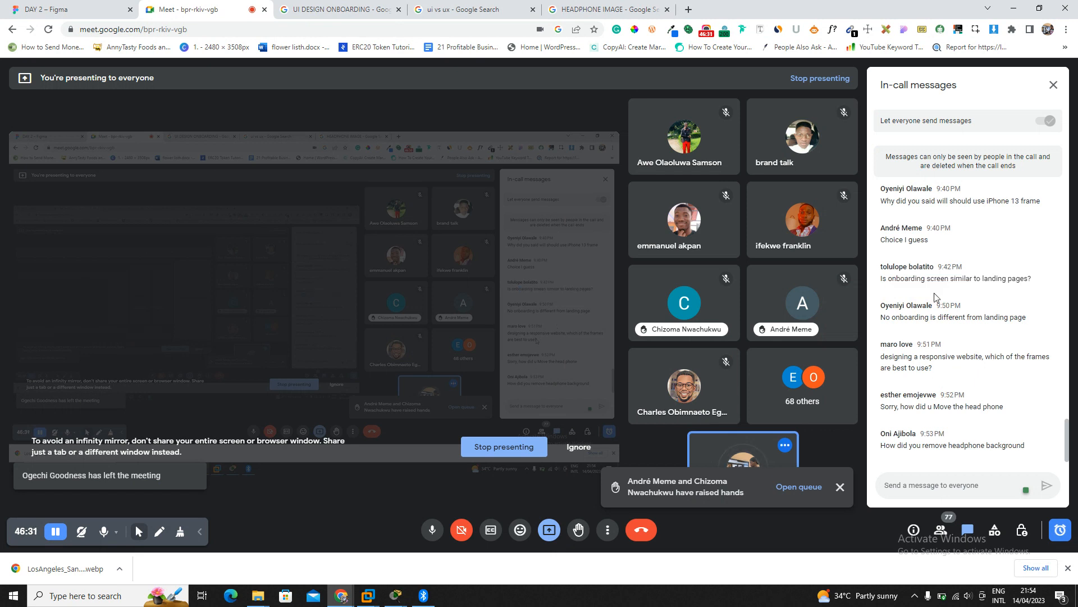
left_click(573, 8)
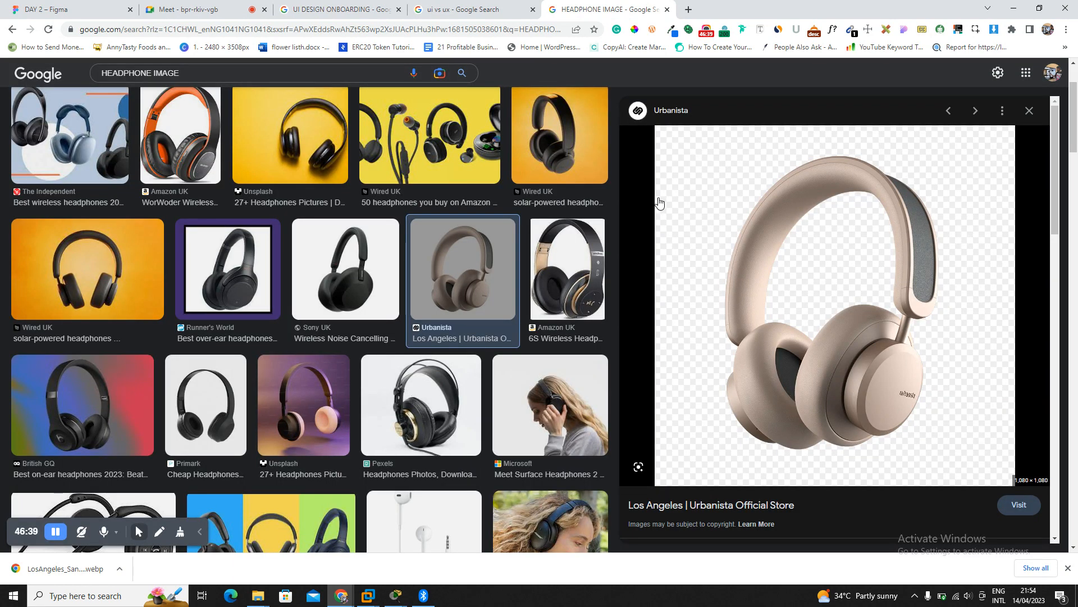
left_click(580, 265)
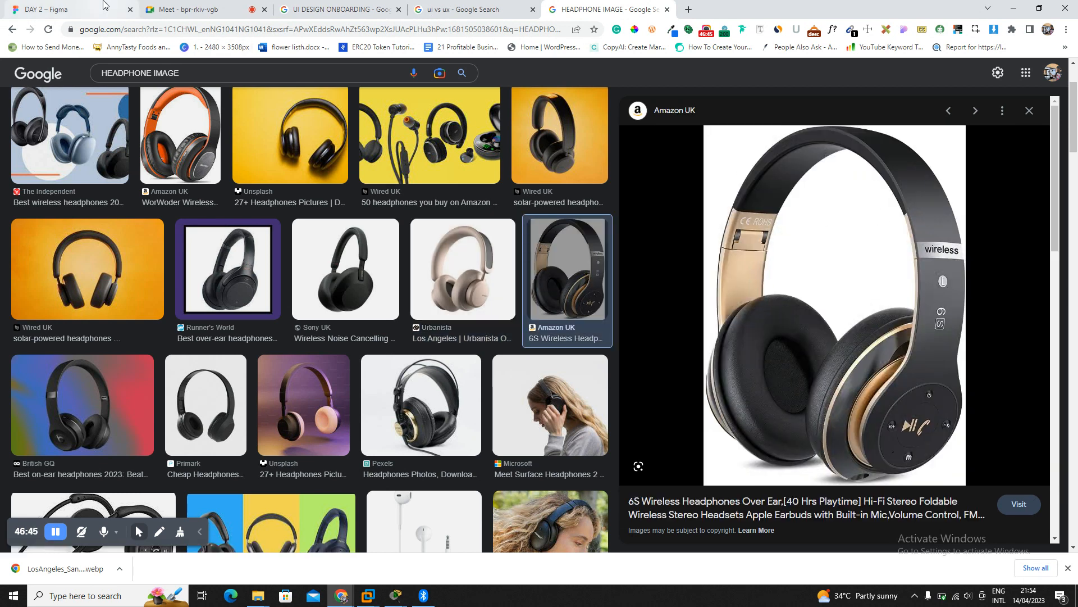
Return to the Figma file and examine the pagination dots below the description in the reference screenshot, comparing them with the dark card.
left_click(73, 9)
scroll(475, 343, "down", 4)
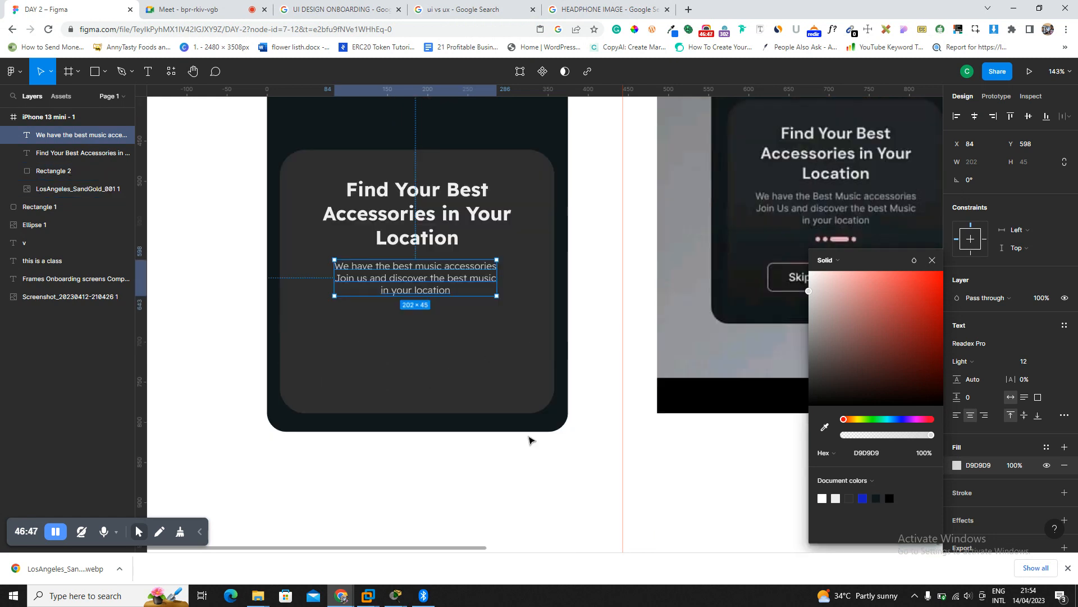
scroll(530, 438, "down", 6, "ctrl")
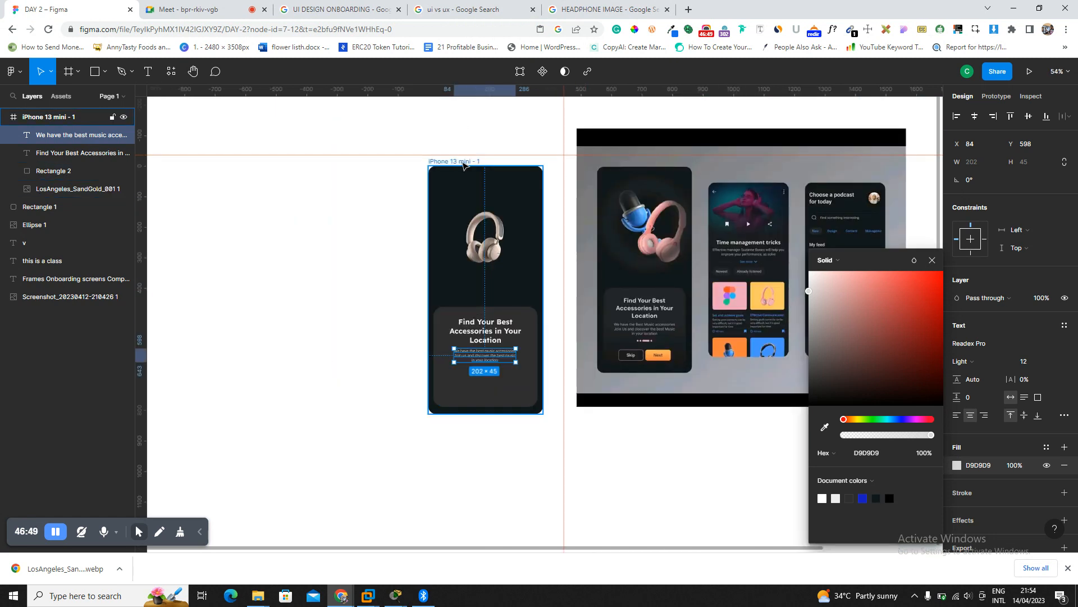
left_click(532, 361)
key("shift+2")
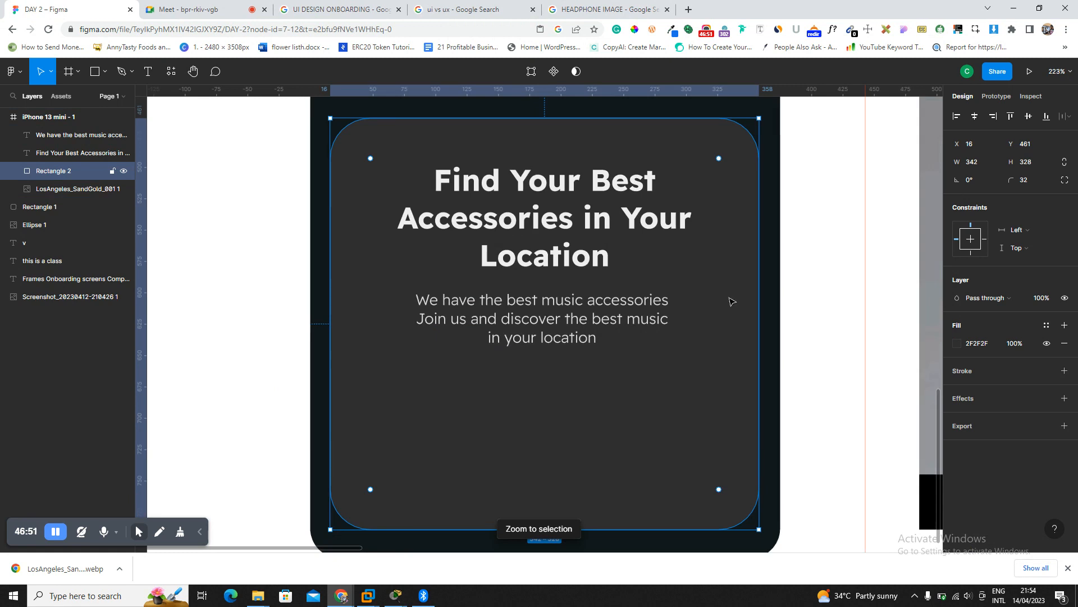
key("shift+0")
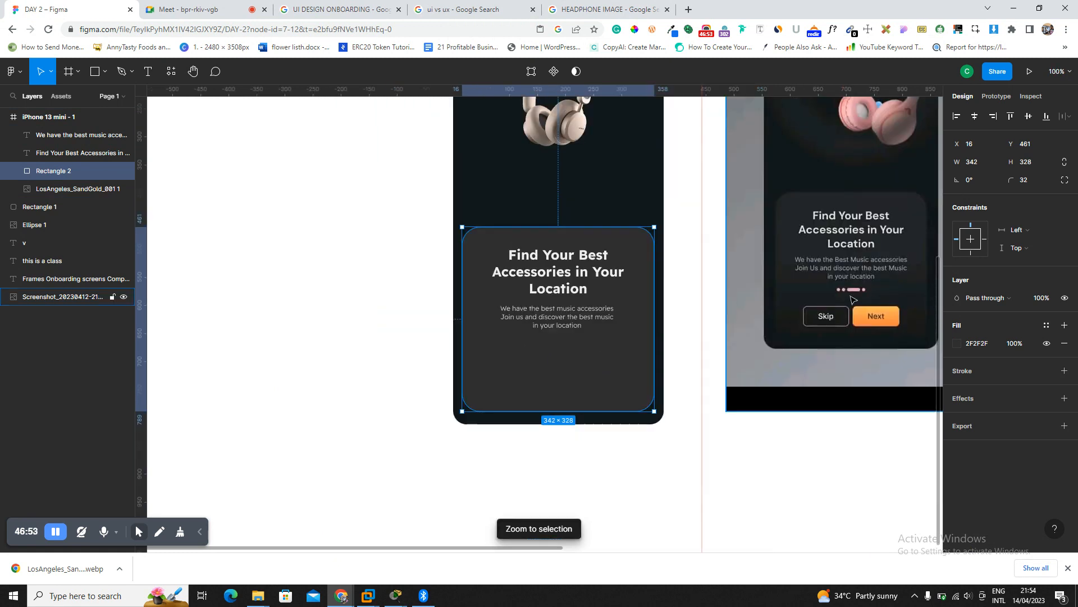
scroll(853, 298, "up", 5)
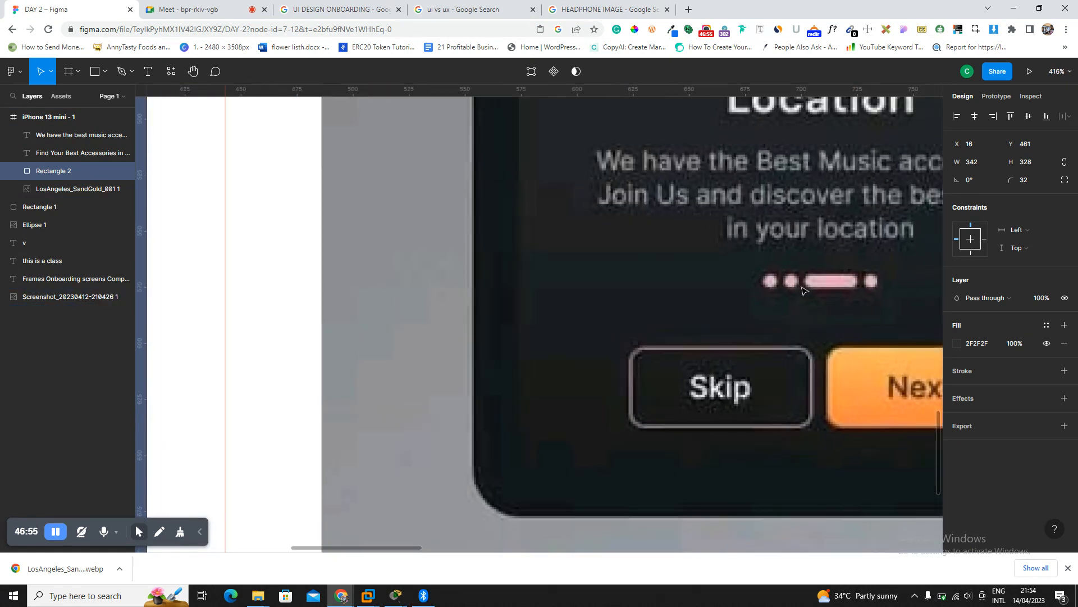
scroll(802, 290, "down", 5)
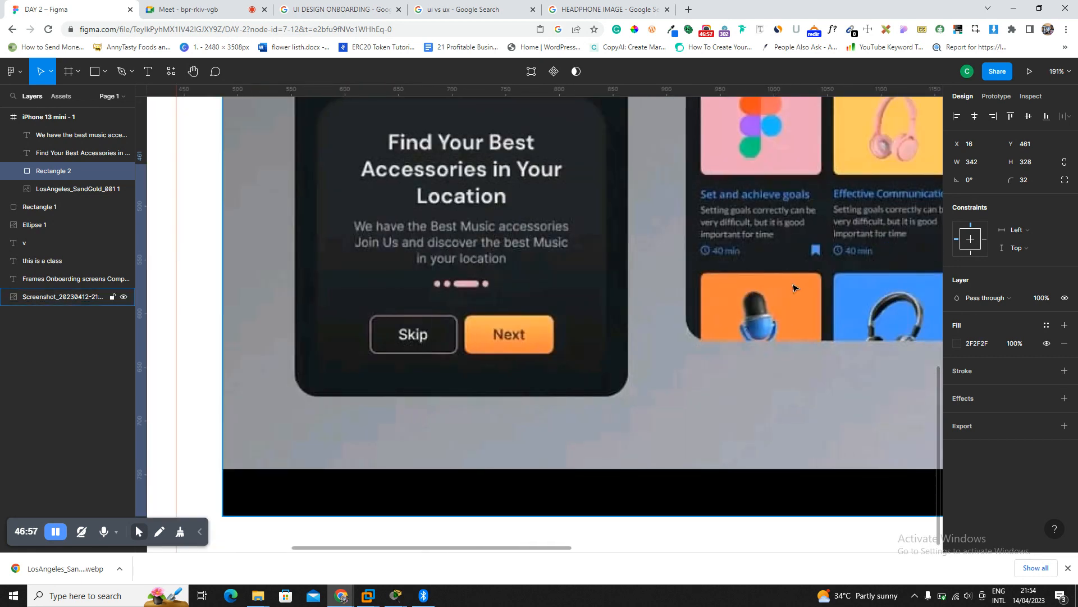
key("shift+1")
scroll(589, 315, "down", 4)
scroll(376, 307, "left", 4)
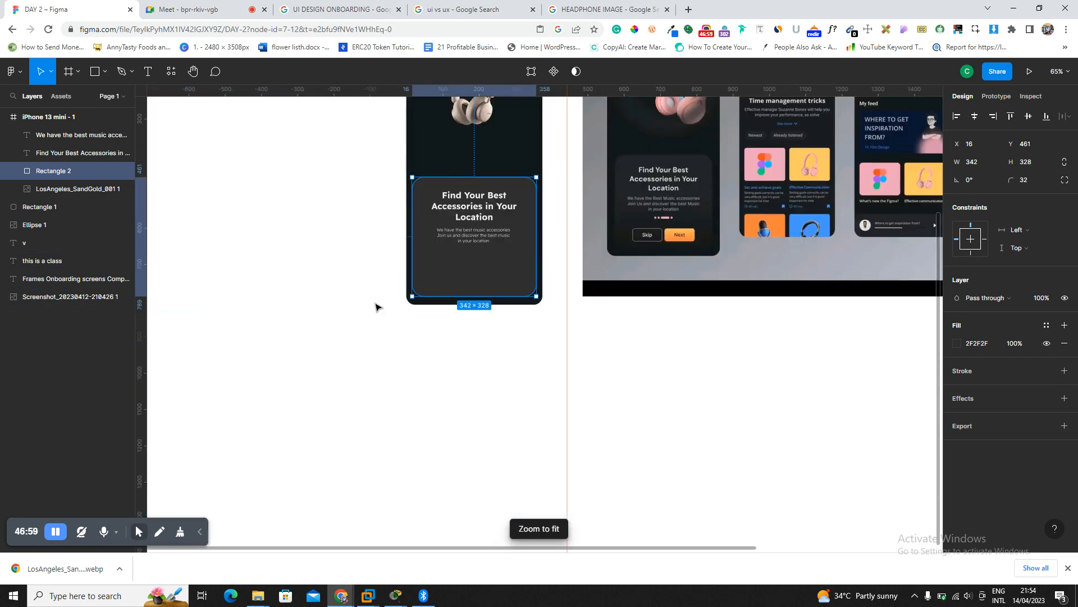
Draw a small circle of about 16 × 16 on the empty canvas below the iPhone frame.
left_click(448, 358)
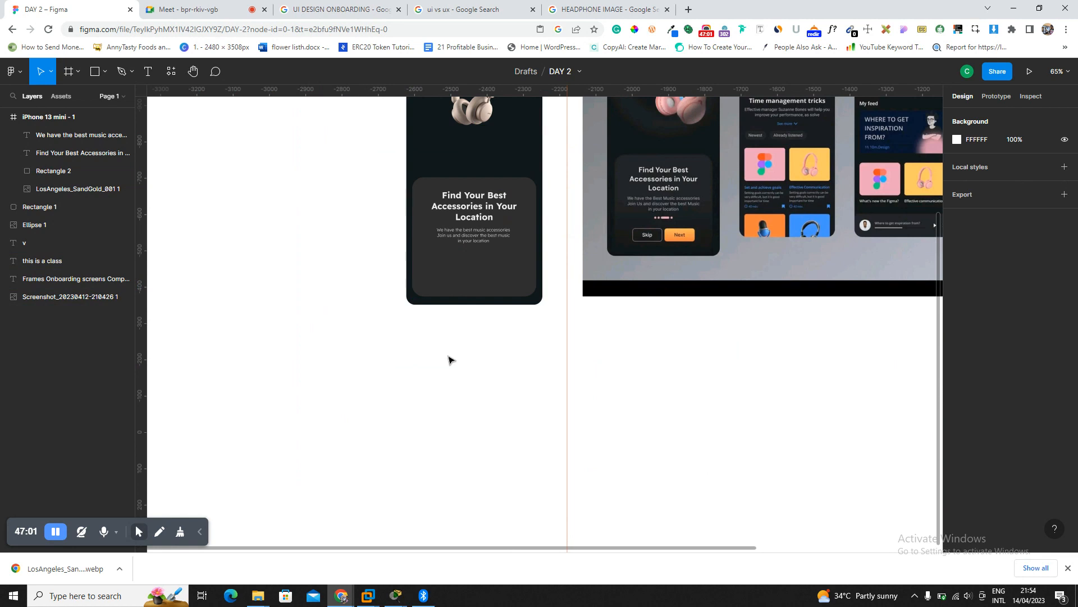
key("o")
left_click_drag(417, 339, 423, 344)
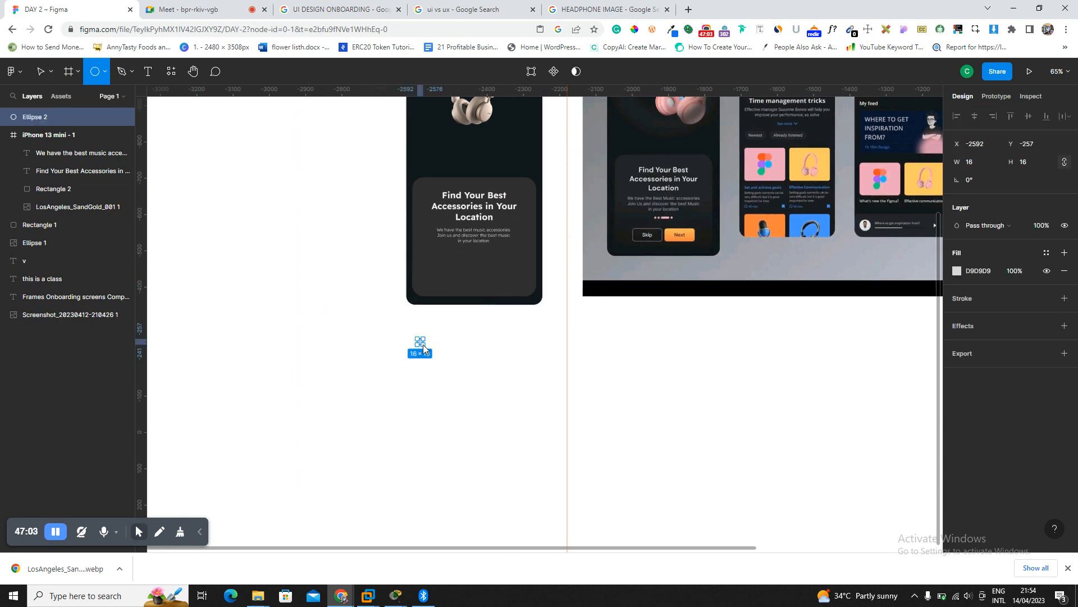
Duplicate the 16 × 16 circle twice to make a horizontal row of three evenly spaced circles.
key("shift+2")
key("minus")
key("minus")
key("minus")
key("minus")
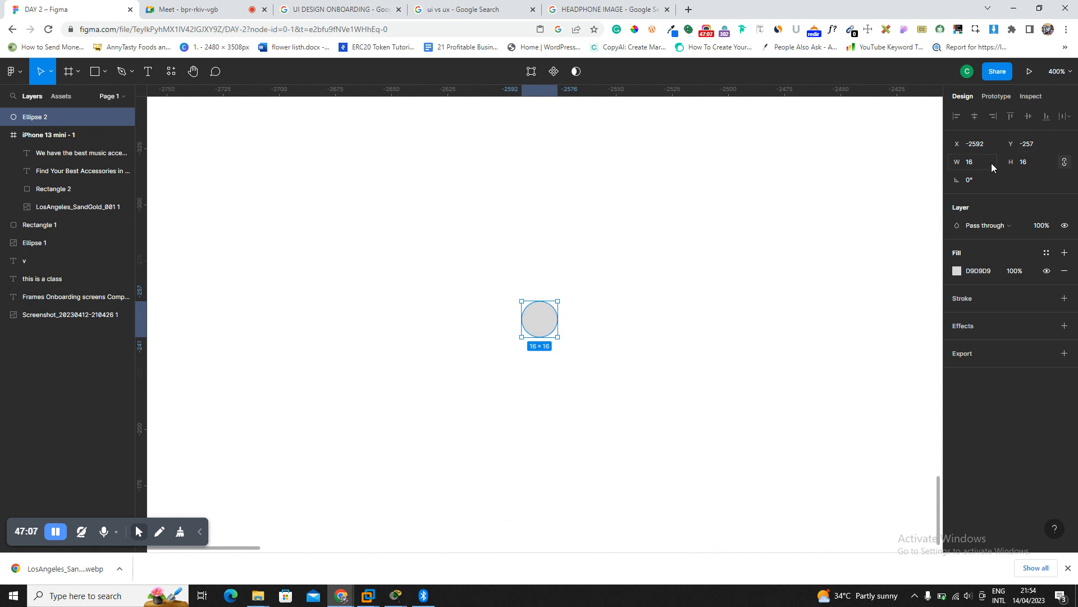
left_click_drag(546, 325, 646, 325)
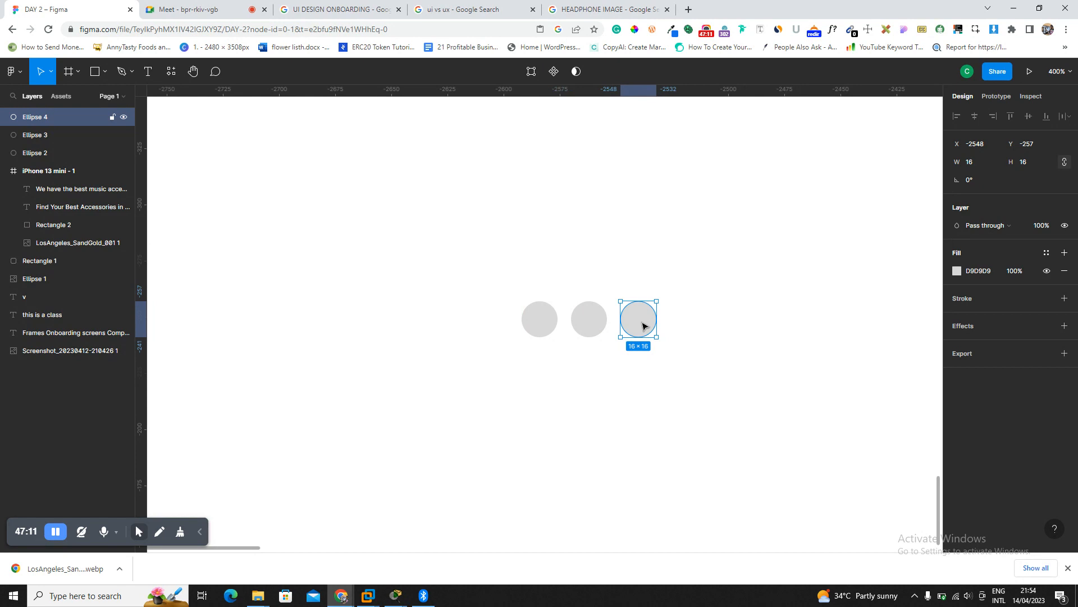
Move the third circle 100 px to the right, leaving a wide gap after the second circle.
key("shift+Right")
key("shift+Right")
key("shift+Right")
key("shift+Right")
key("shift+Right")
key("shift+Right")
key("shift+Right")
key("shift+Right")
key("shift+Right")
key("shift+Right")
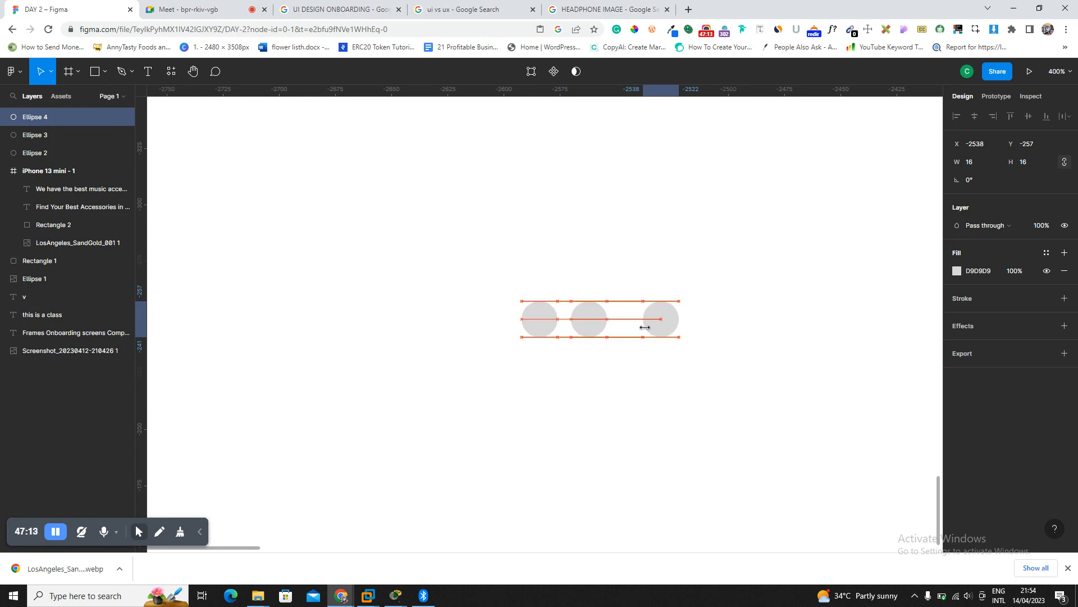
Draw a rectangle about 83 × 16 in the gap between the second and third circles, level with them.
key("r")
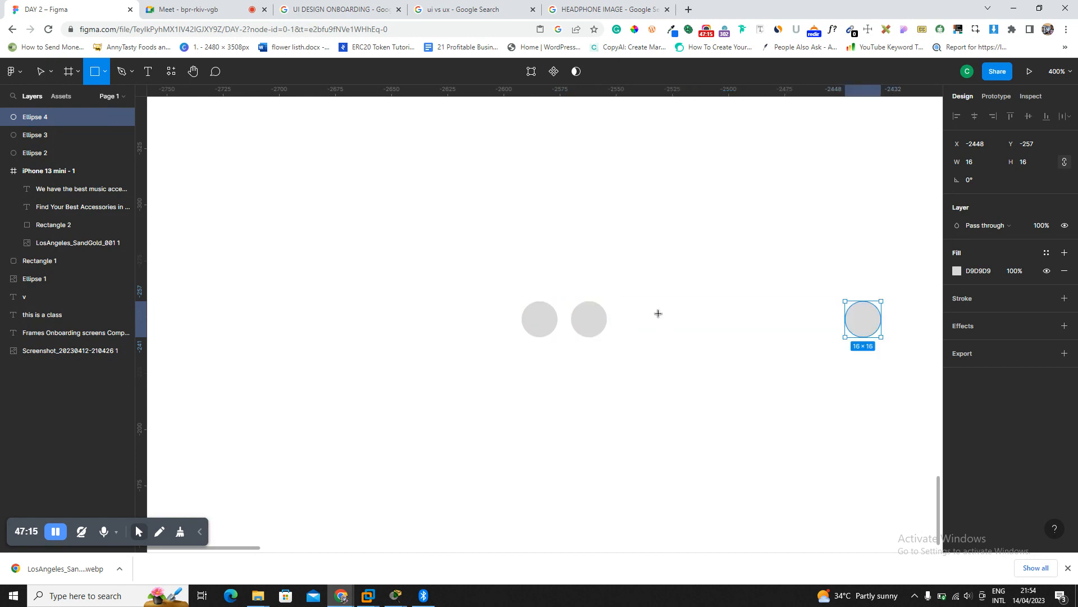
left_click_drag(629, 301, 816, 338)
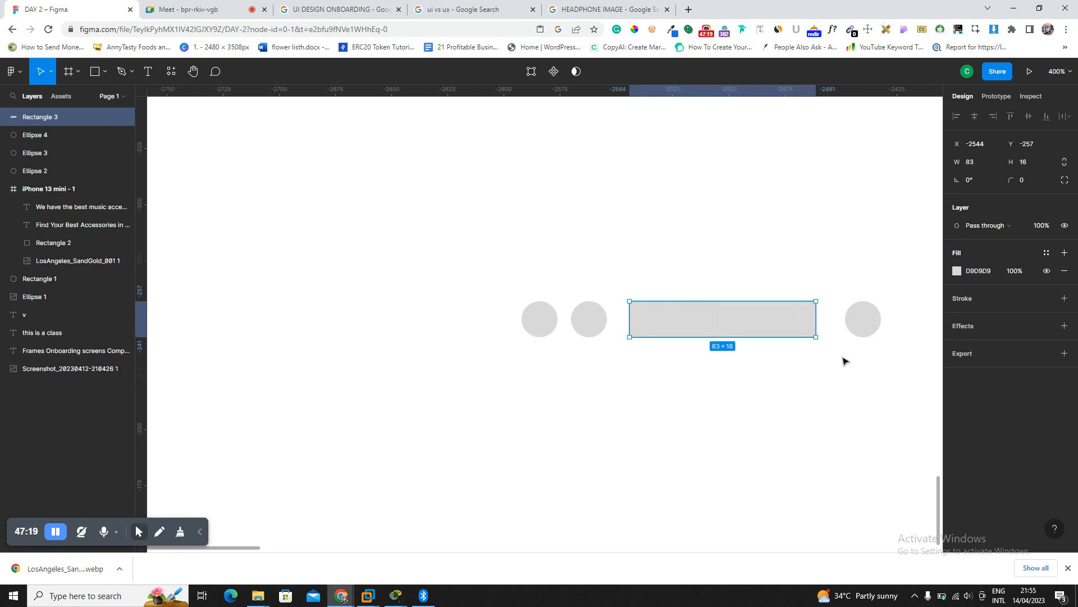
key("Escape")
Delete the "Component variant" item from the numbered list of class topics beside the reference screenshot.
key("shift+1")
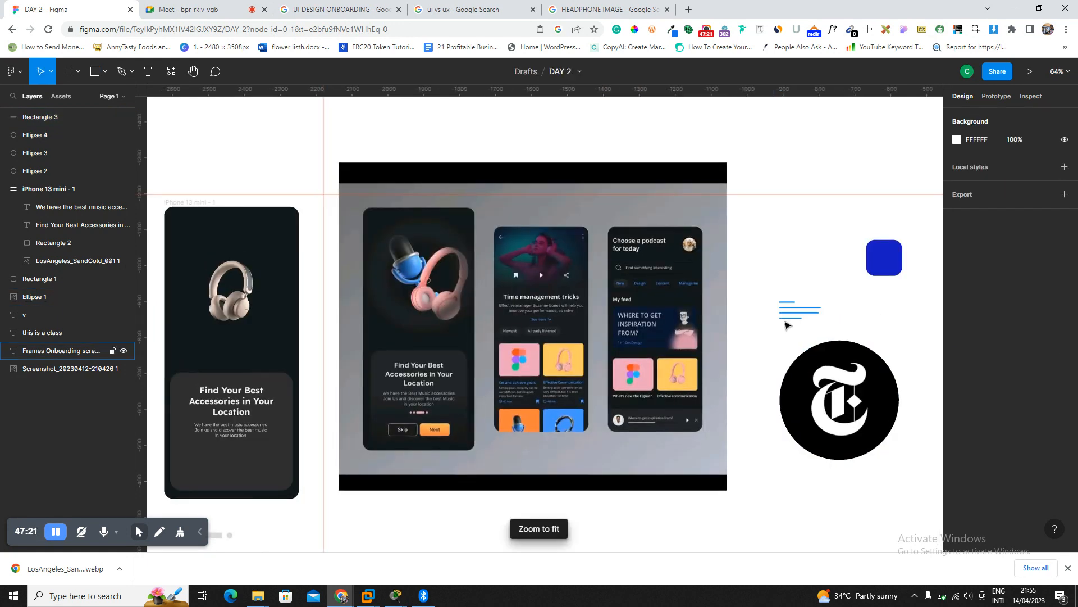
left_click_drag(770, 241, 837, 333)
left_click(957, 439)
left_click_drag(871, 373, 808, 401)
left_click(933, 260)
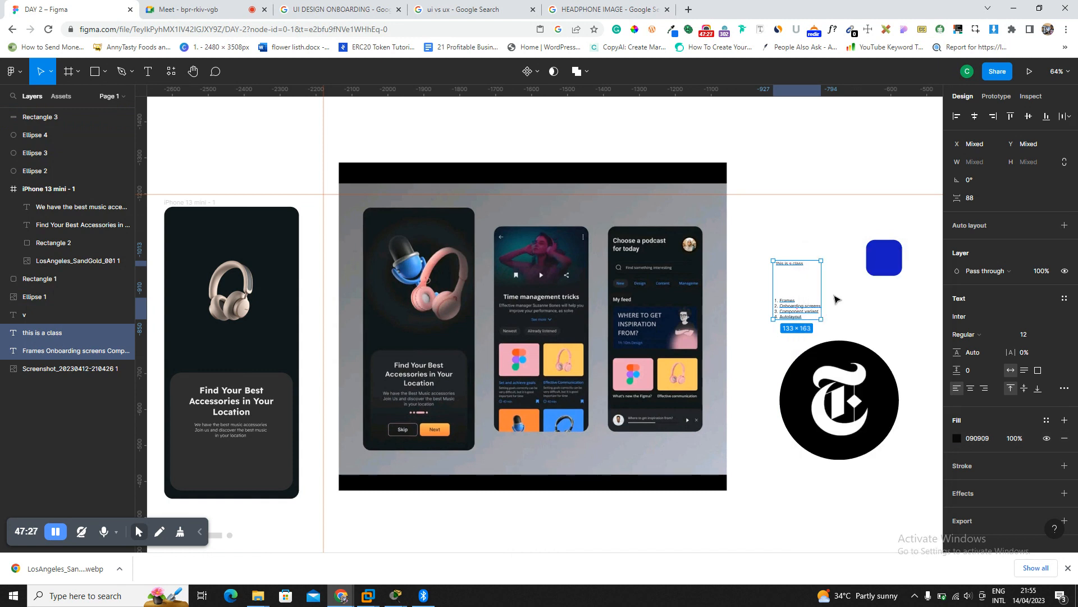
key("shift+2")
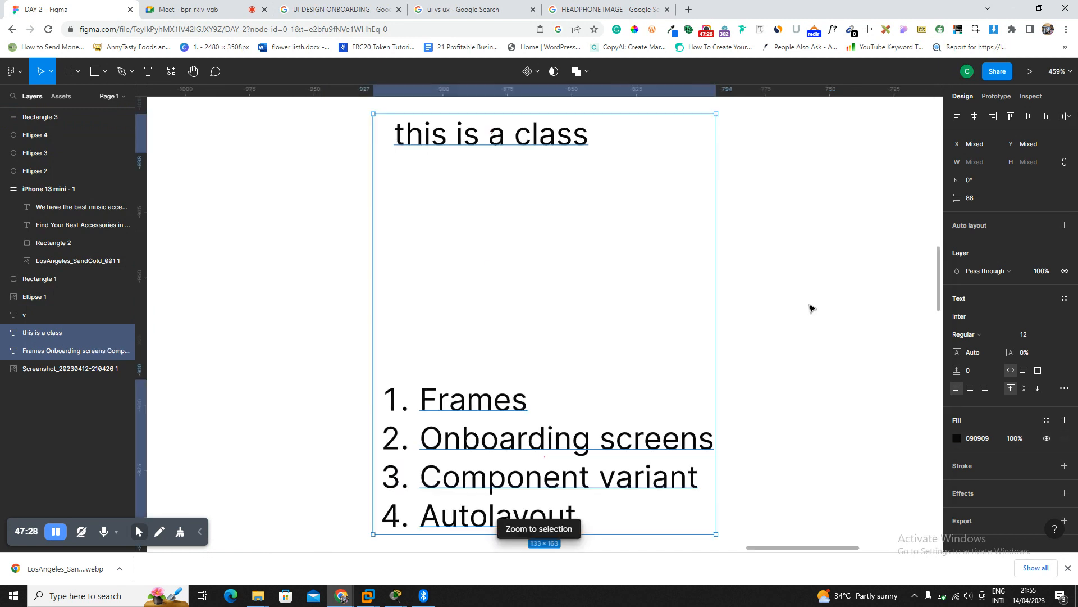
double_click(555, 490)
left_click(696, 477)
left_click_drag(695, 477, 418, 483)
key("BackSpace")
key("BackSpace")
key("BackSpace")
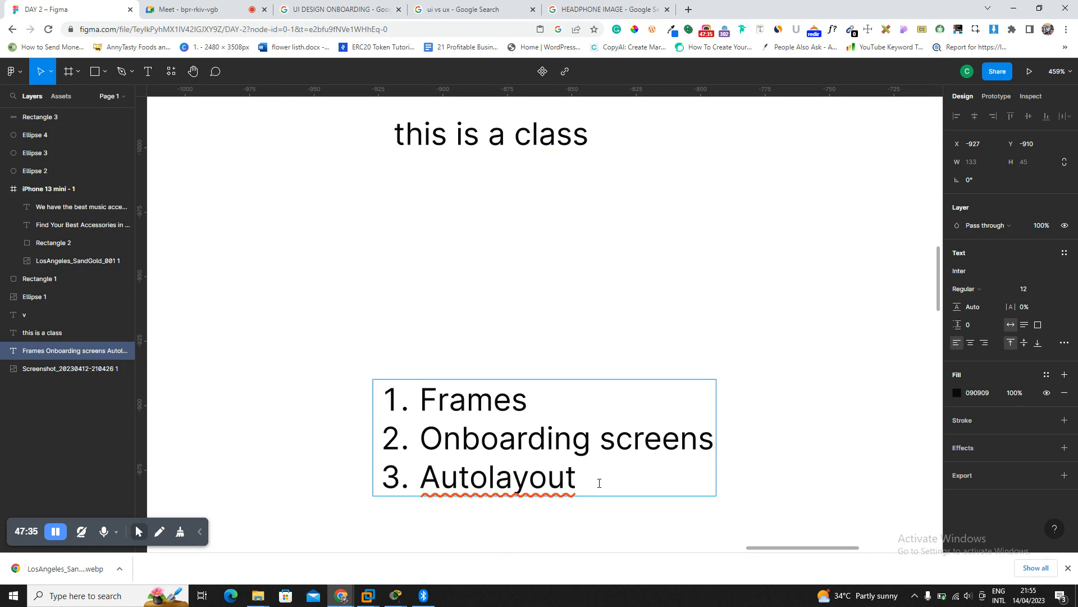
key("Escape")
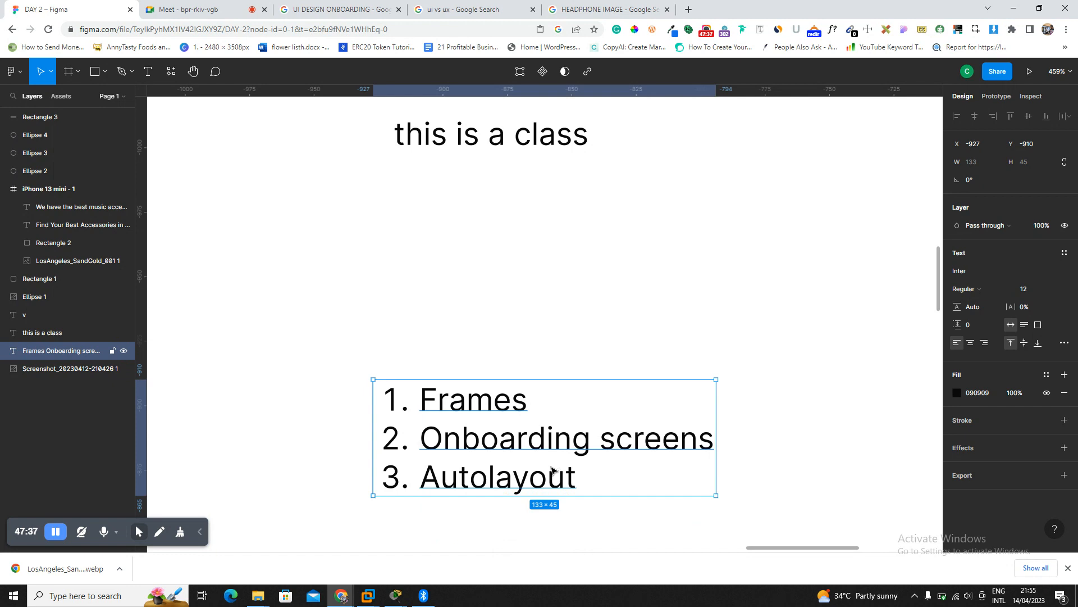
Examine the row of pagination shapes below the iPhone frame, and check the participants' messages in the Google Meet chat.
key("shift+1")
left_click(204, 208)
key("shift+2")
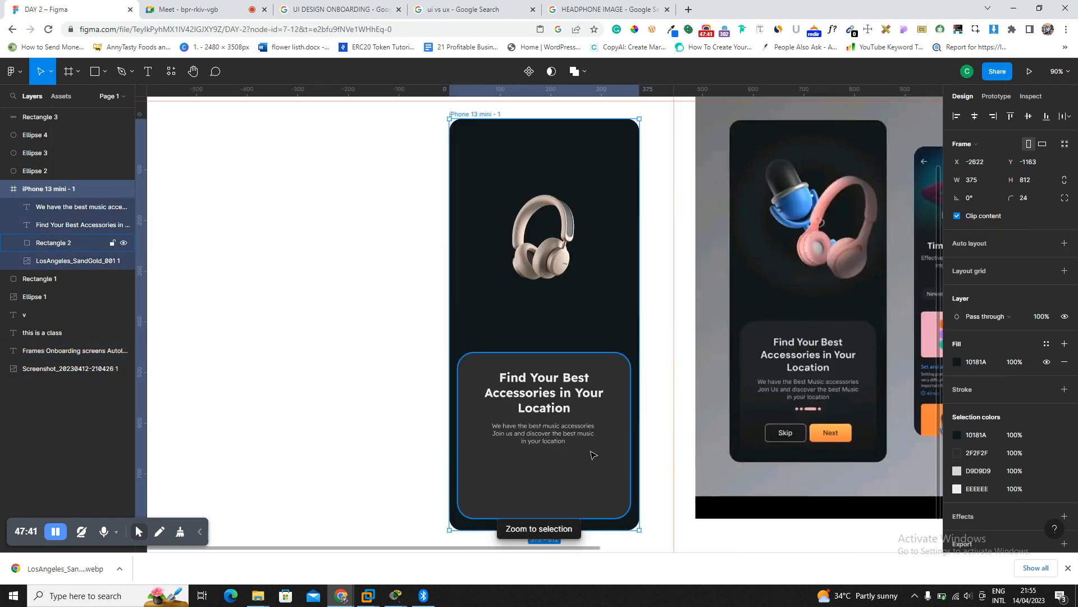
scroll(542, 470, "down", 5)
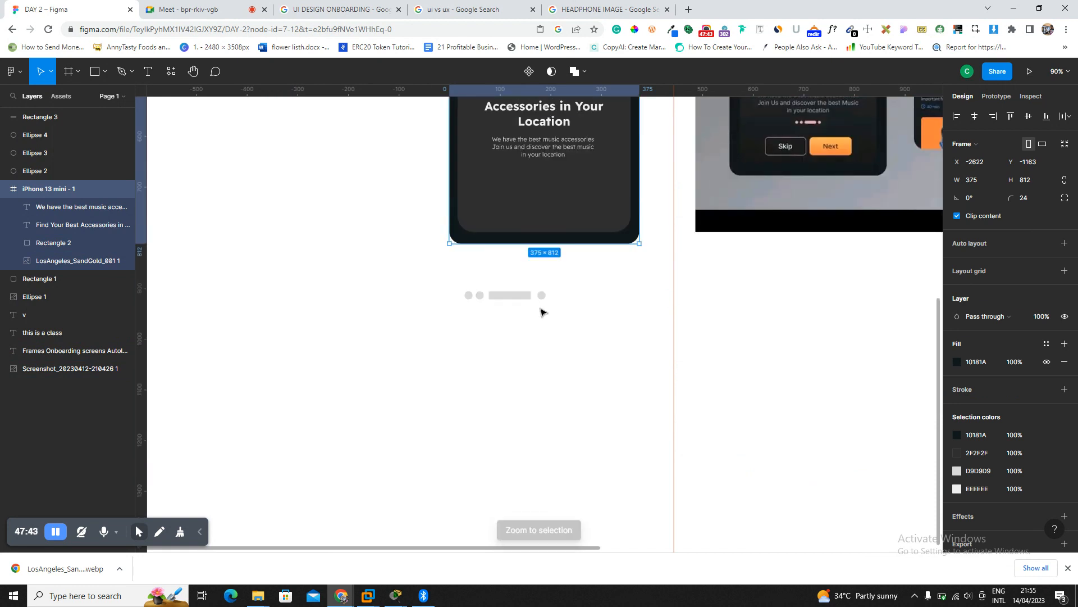
left_click_drag(447, 316, 563, 347)
key("shift+2")
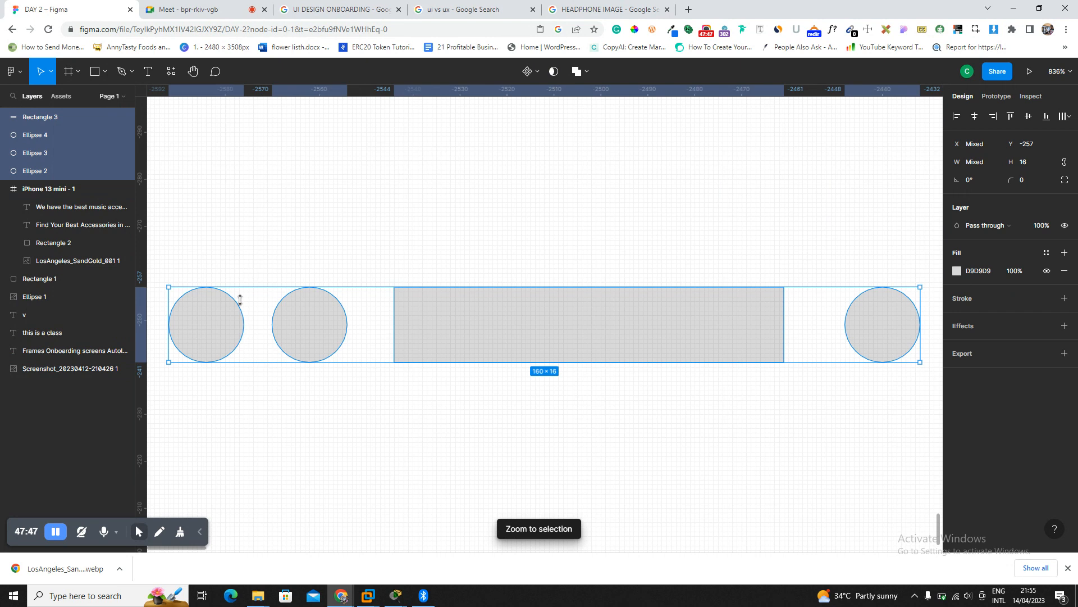
left_click(219, 317)
left_click(282, 244)
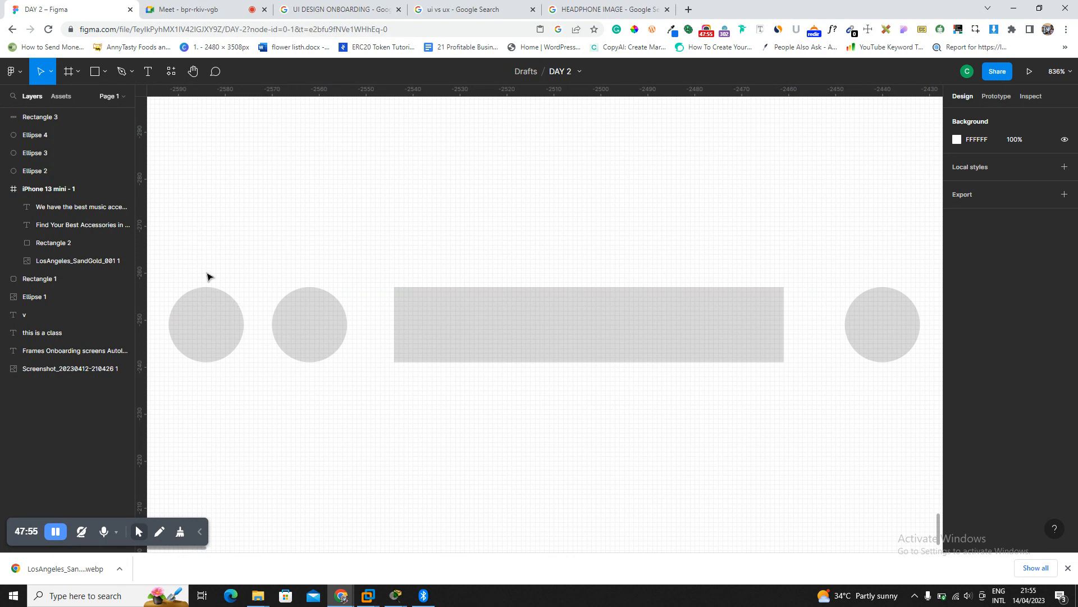
left_click(215, 6)
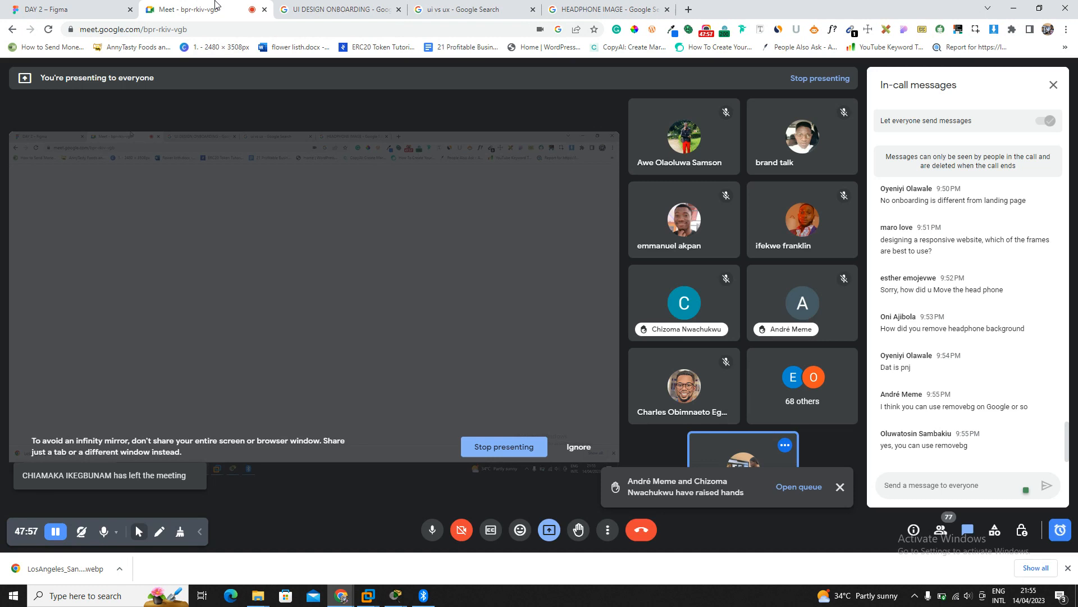
left_click(81, 7)
Duplicate the first pagination circle repeatedly, scattering the copies above and below the rectangle.
left_click(224, 319)
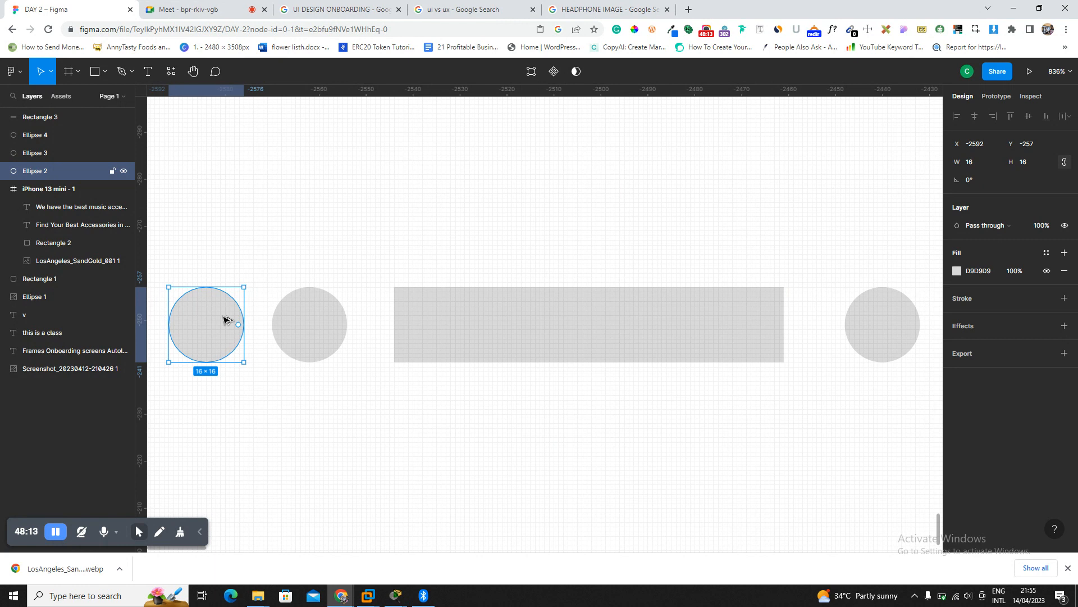
left_click_drag(228, 315, 354, 245)
left_click_drag(354, 245, 562, 232)
left_click_drag(618, 252, 518, 418)
Delete all the scattered circle copies, including the one behind the rectangle, keeping the original pagination shapes.
left_click(316, 188)
left_click_drag(248, 183, 618, 292)
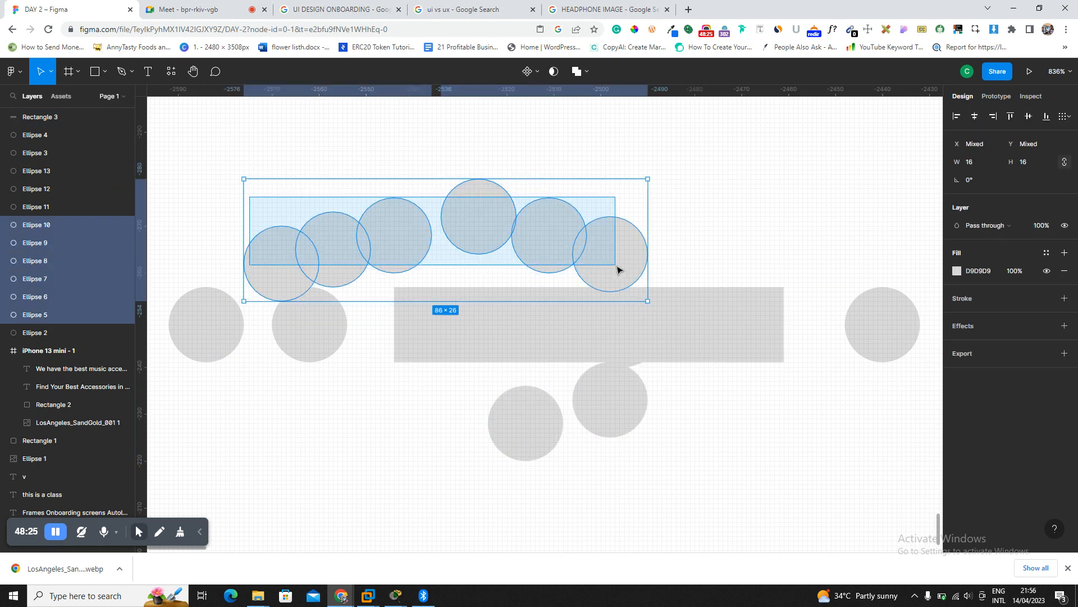
key("Delete")
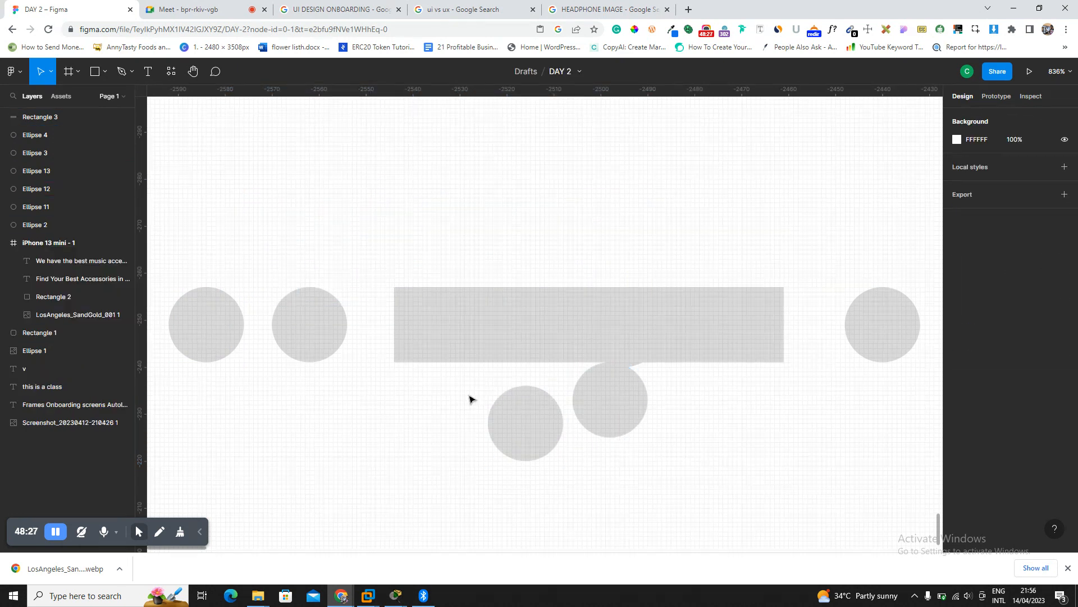
left_click_drag(472, 399, 685, 445)
key("Delete")
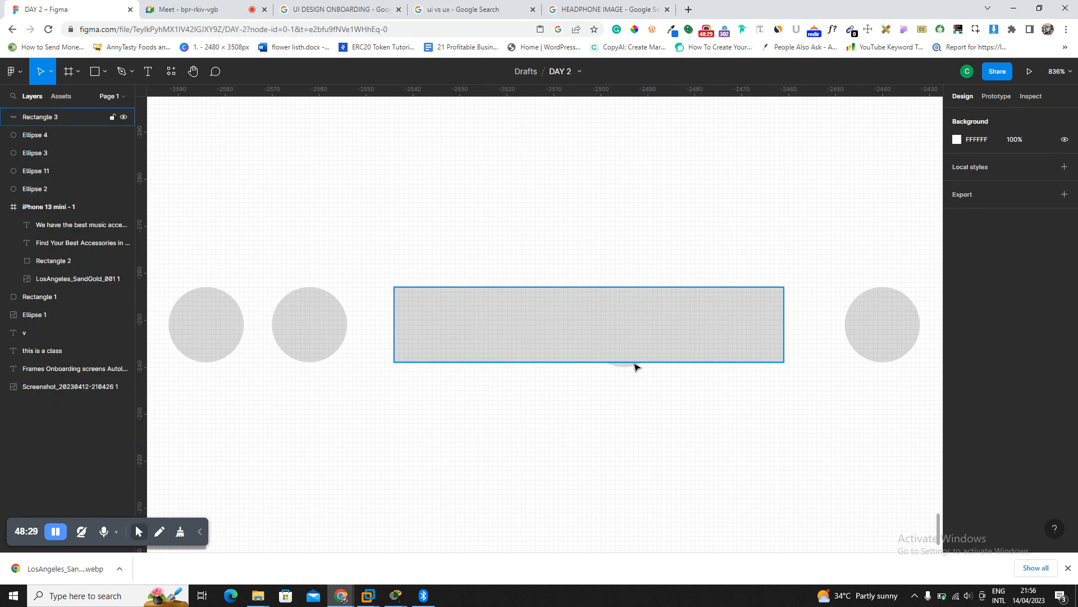
left_click(218, 345)
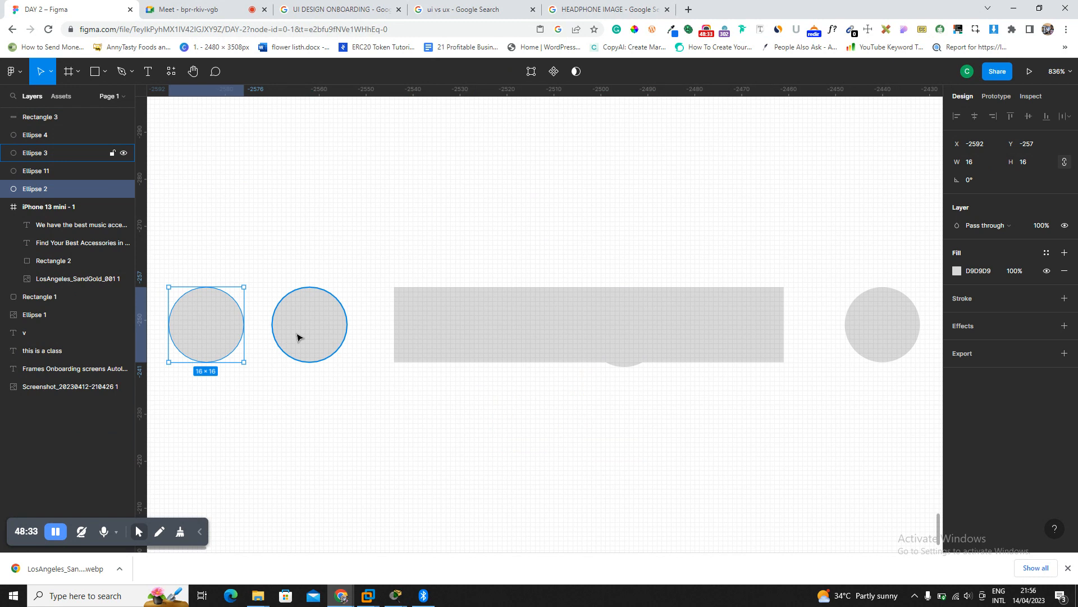
left_click(631, 365)
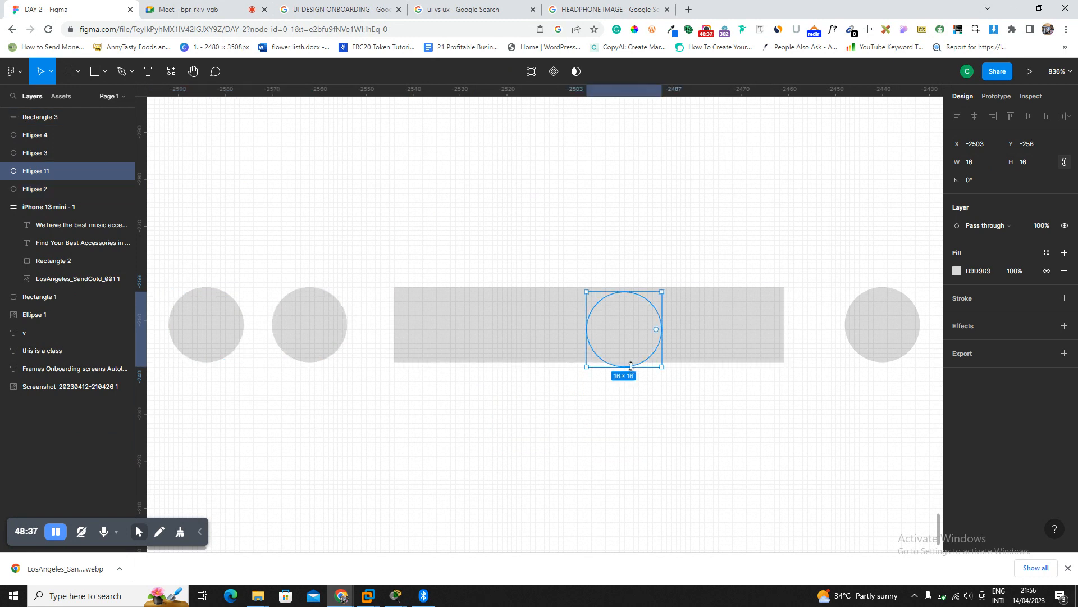
key("Delete")
Measure the horizontal gap between the first and second pagination circles.
left_click(217, 303)
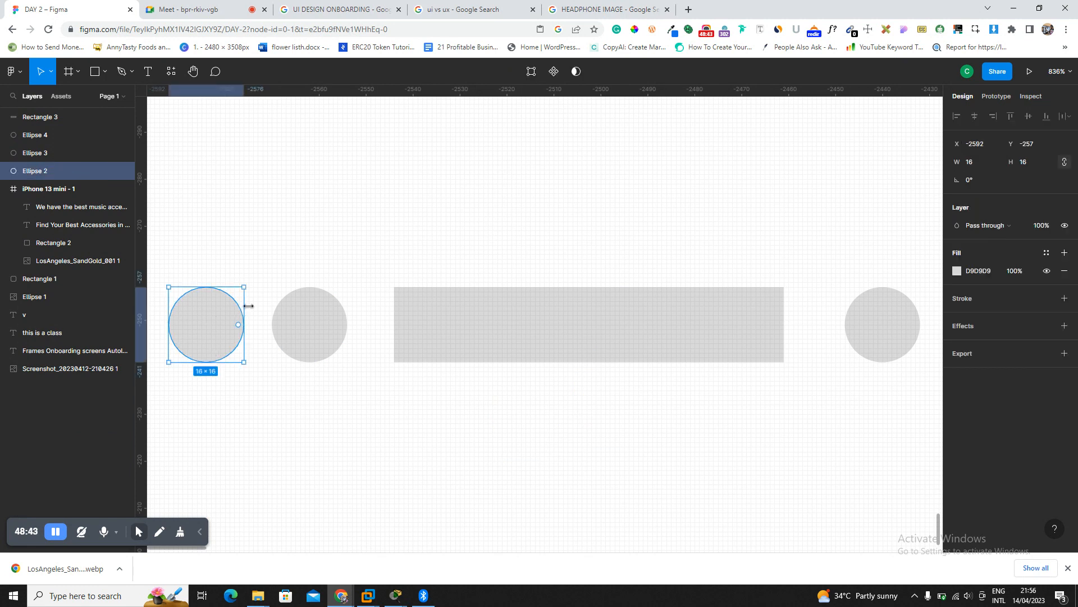
key("alt")
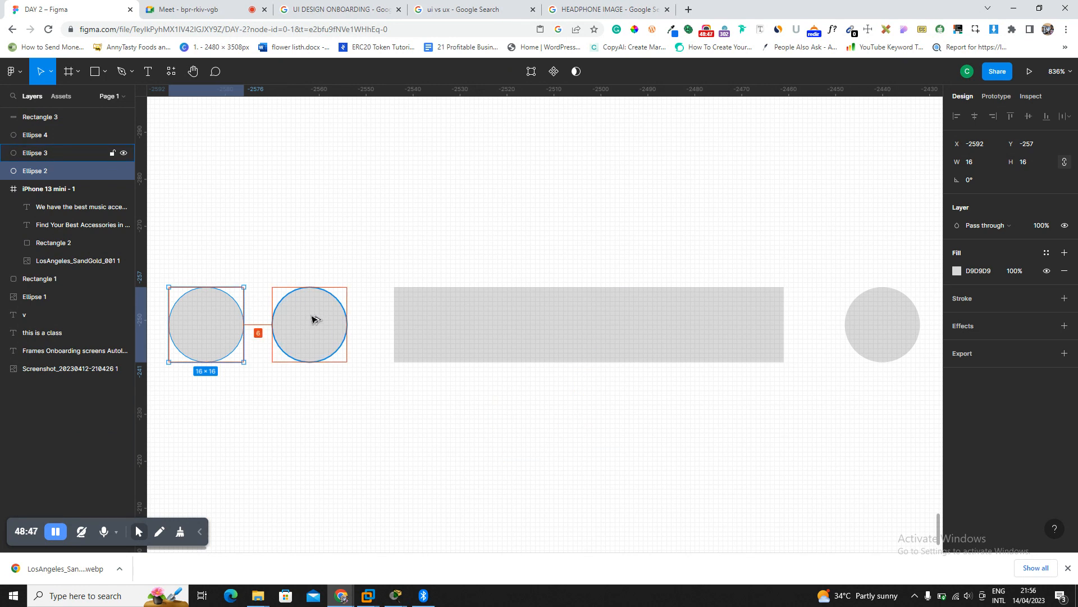
scroll(259, 324, "up", 10)
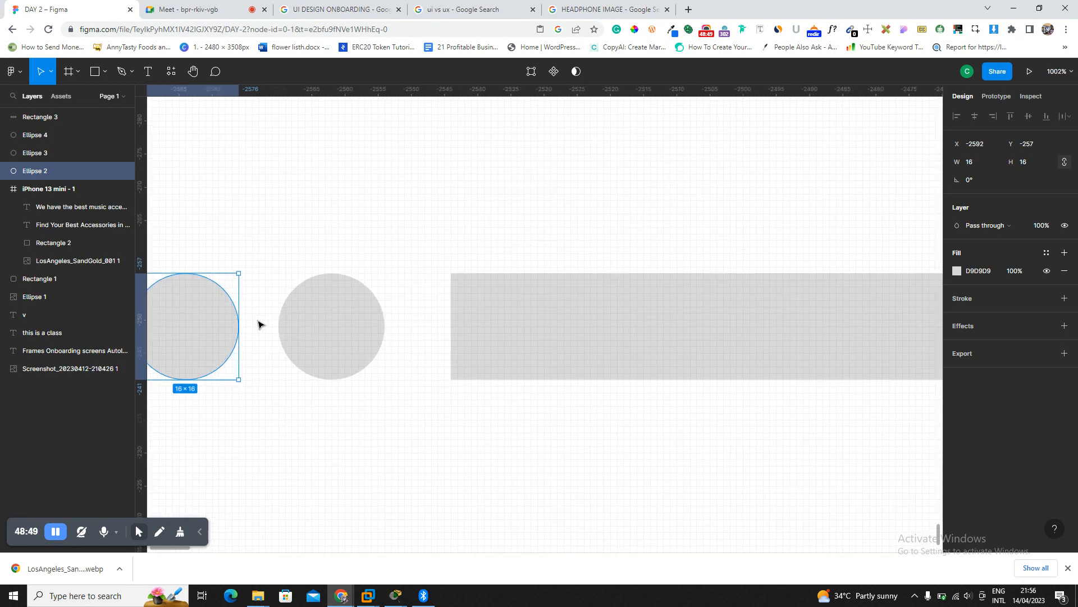
scroll(258, 324, "down", 3)
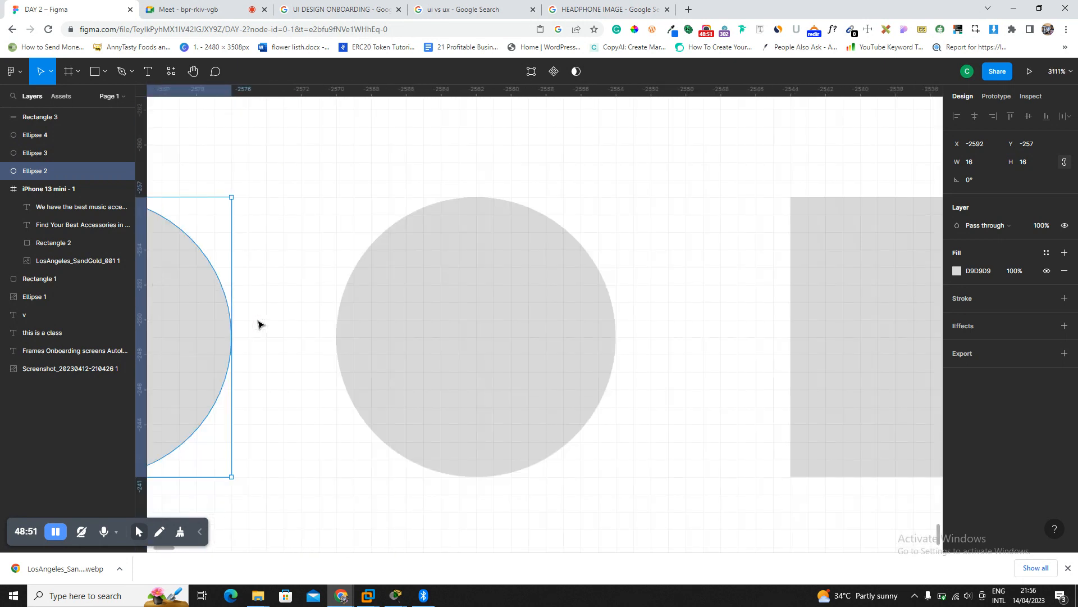
scroll(294, 354, "left", 5)
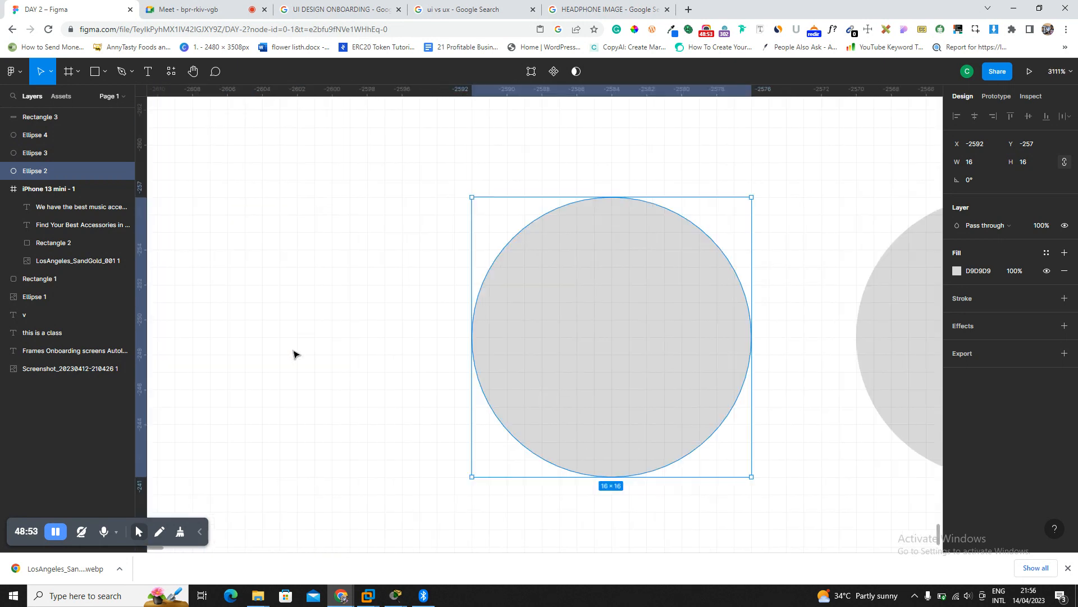
key("ctrl+plus")
key("ctrl+minus")
scroll(295, 353, "down", 1)
scroll(294, 354, "right", 1)
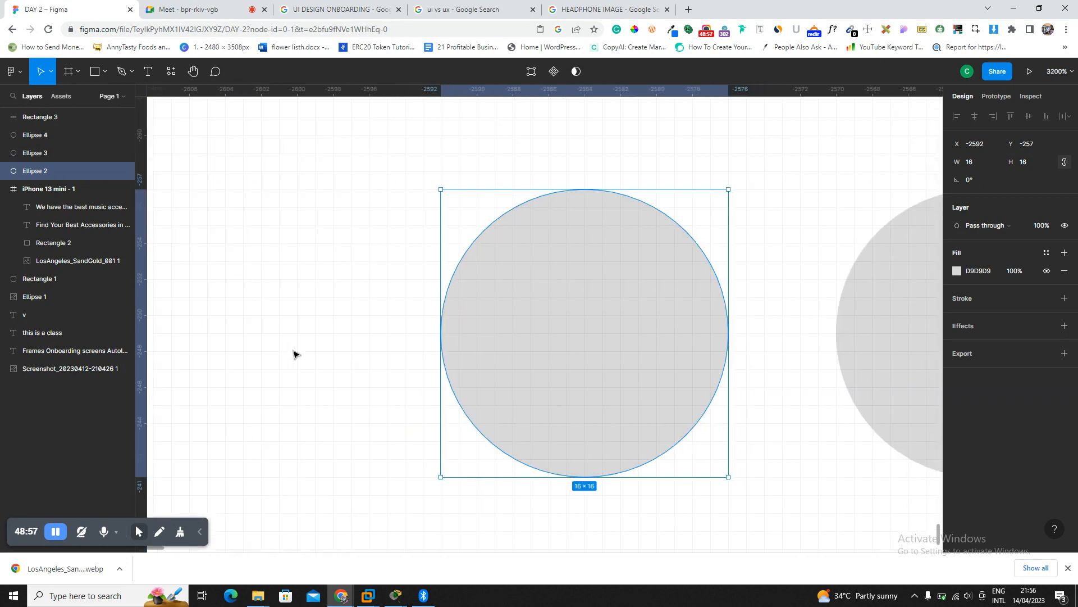
left_click(776, 435)
scroll(778, 437, "right", 2)
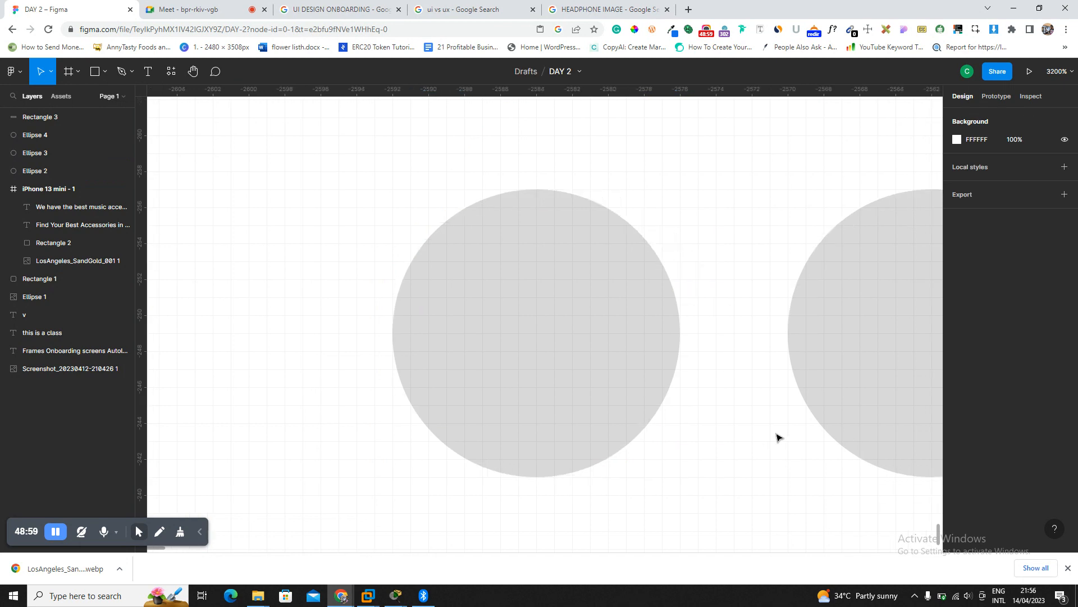
scroll(776, 436, "right", 10)
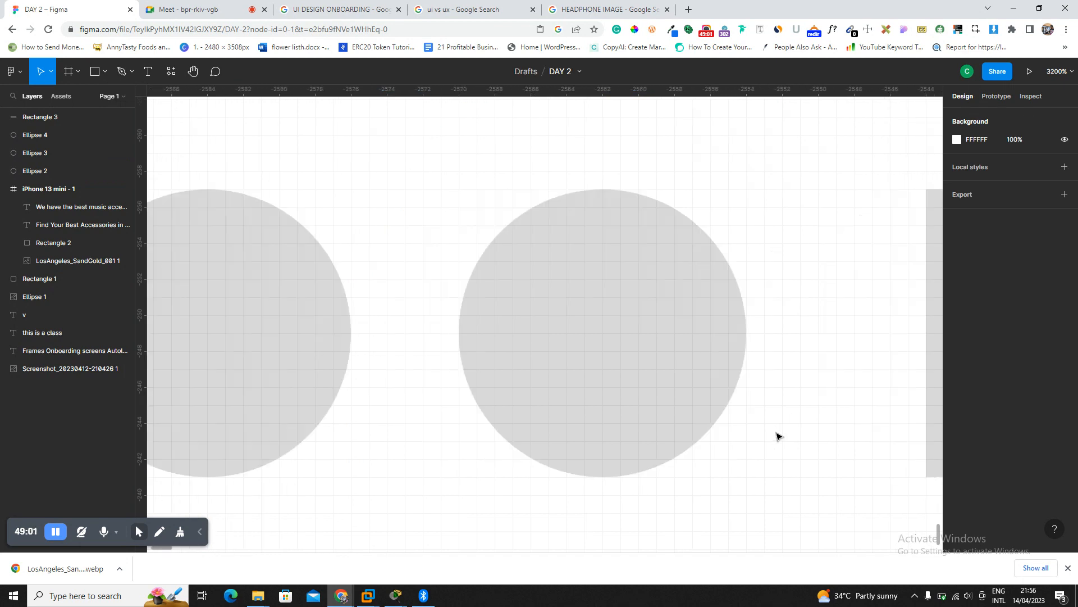
left_click(296, 348)
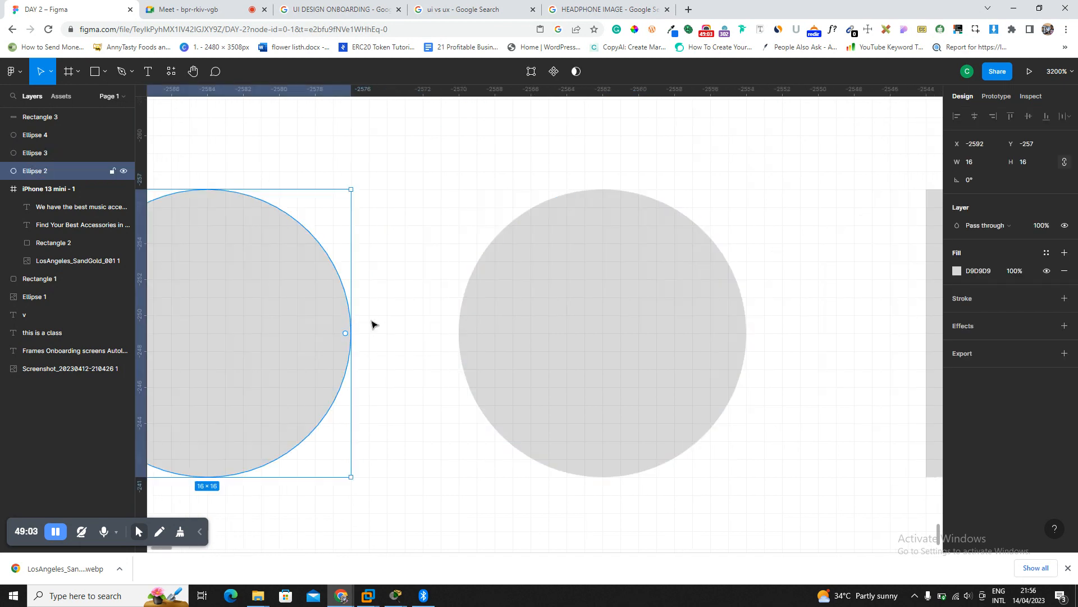
key("alt")
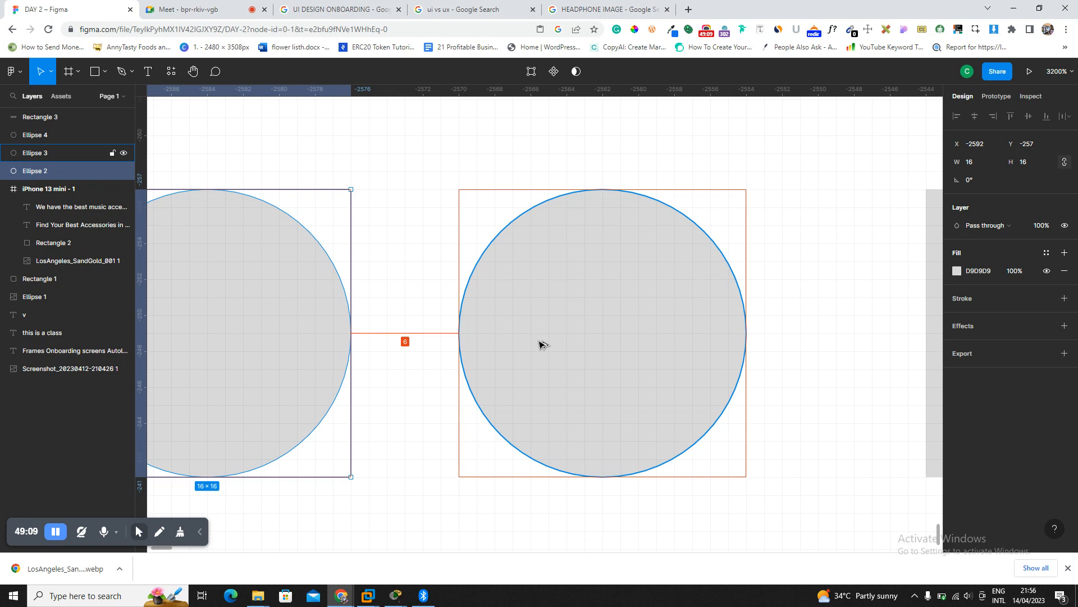
Measure the horizontal gap between the second pagination circle and the rectangle.
scroll(539, 344, "right", 3)
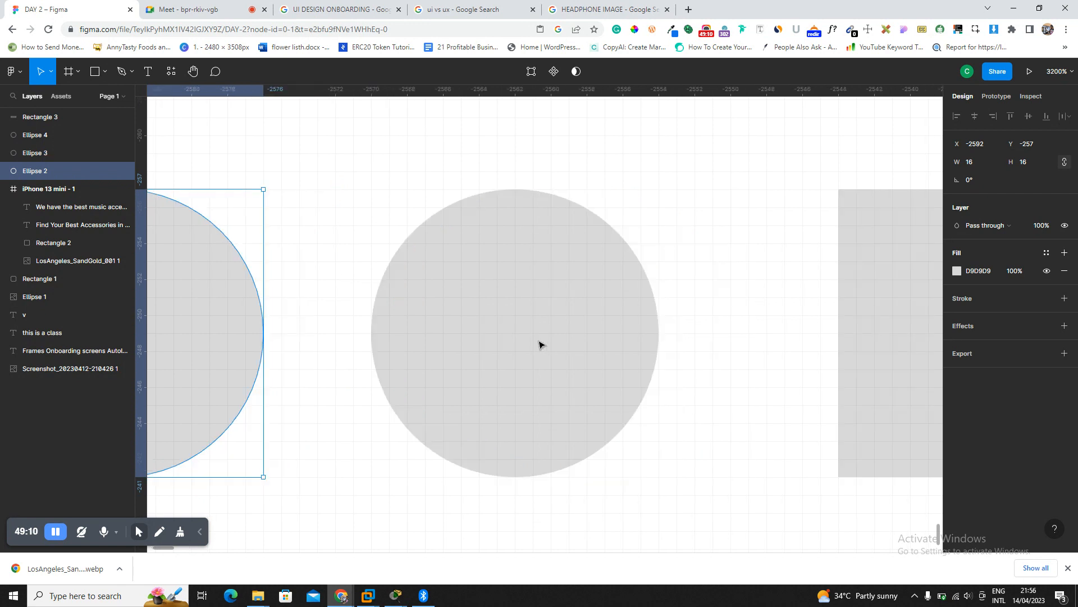
left_click(585, 332)
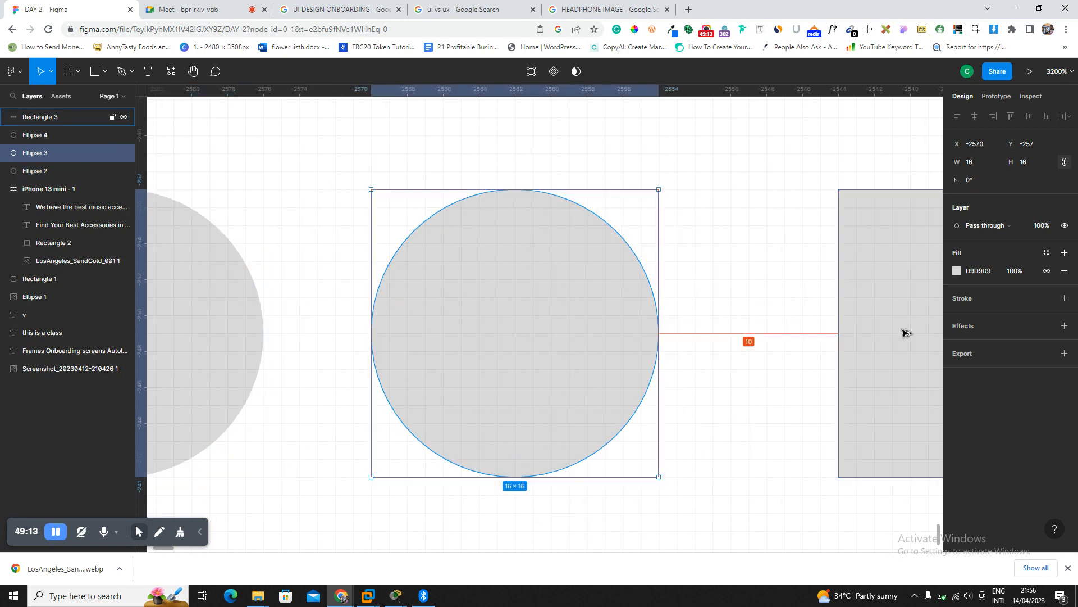
scroll(902, 332, "right", 20)
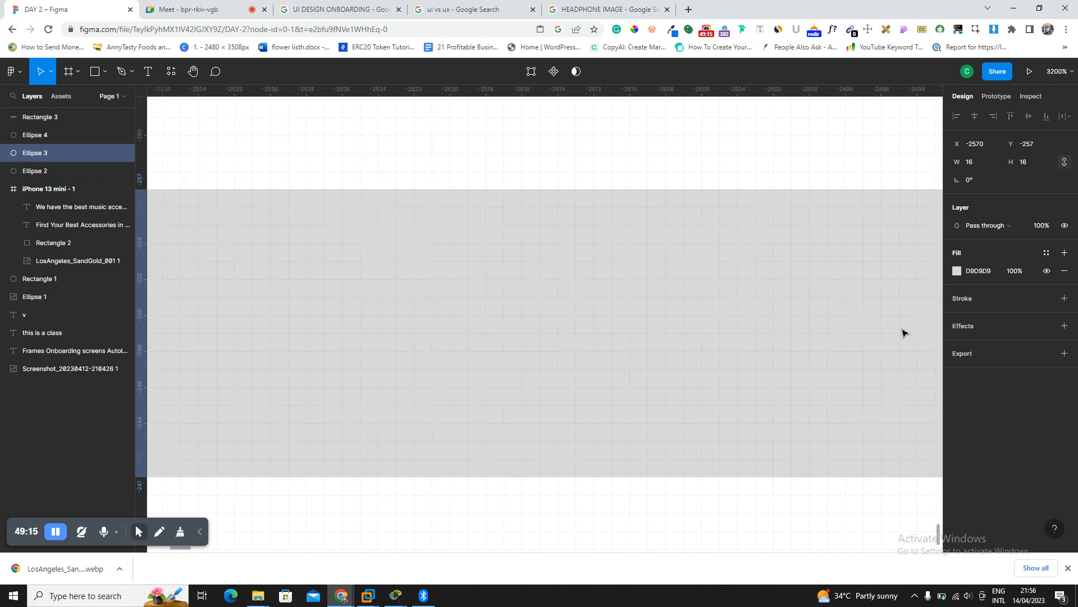
scroll(902, 333, "down", 5)
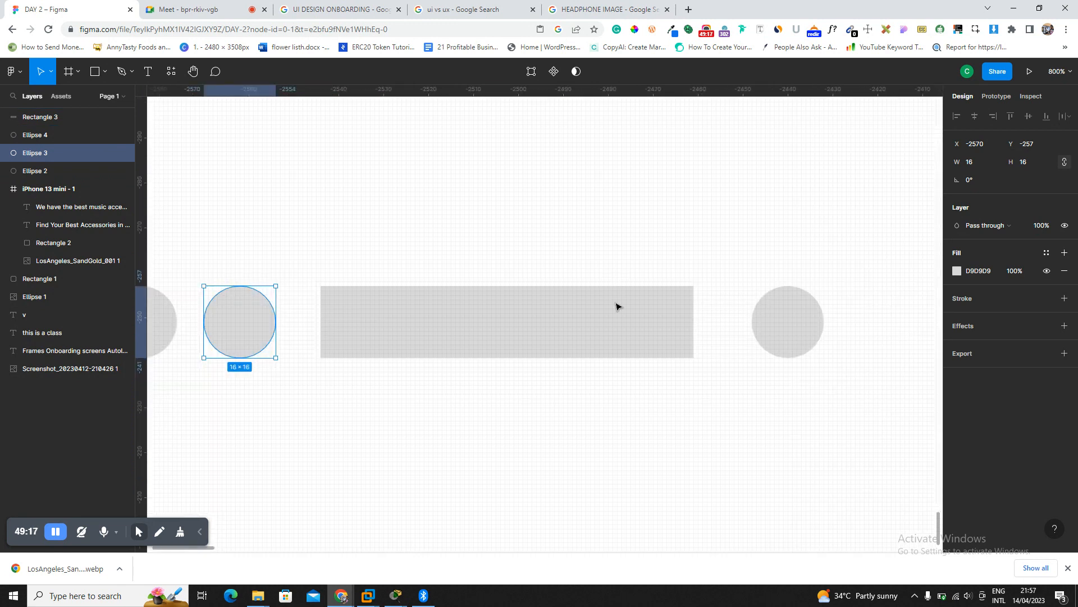
Measure the horizontal gap between the pagination rectangle and the last circle.
left_click(618, 305)
key("alt")
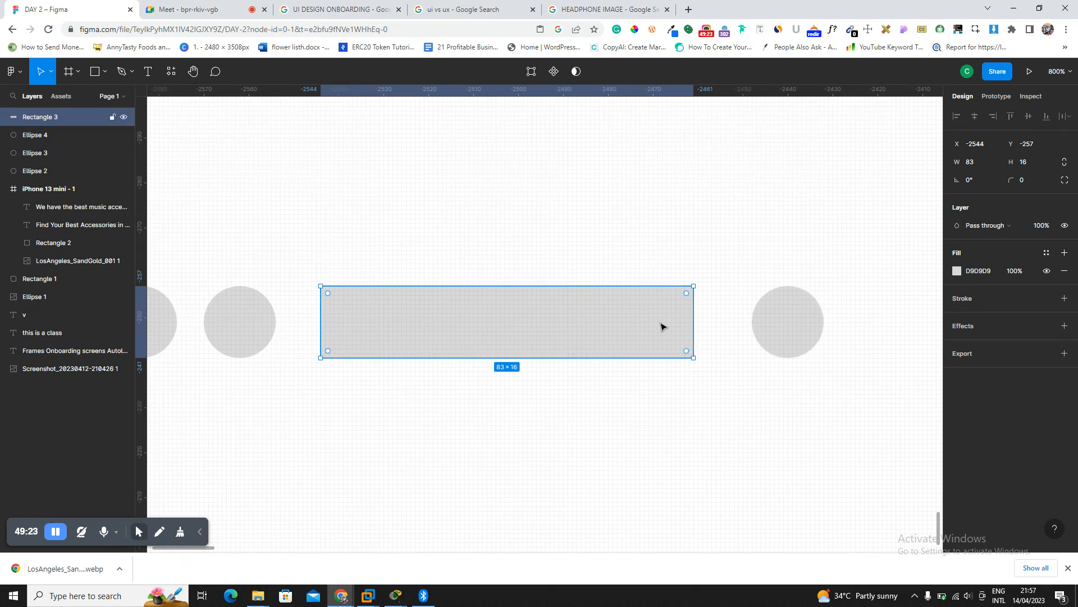
left_click(747, 406)
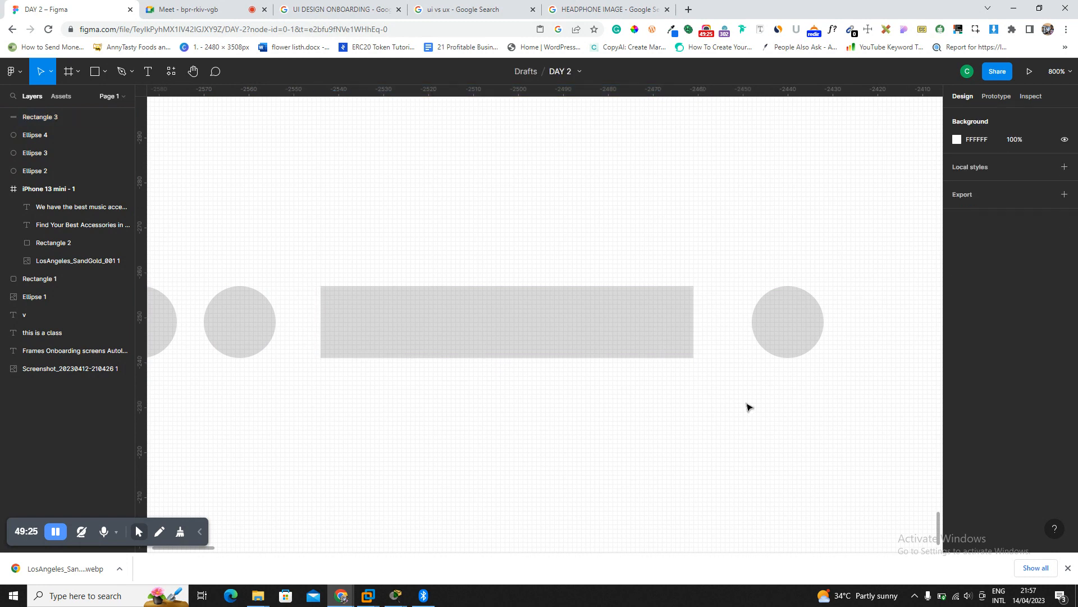
Round the pagination rectangle's corners with a radius of 12.
scroll(605, 405, "left", 3)
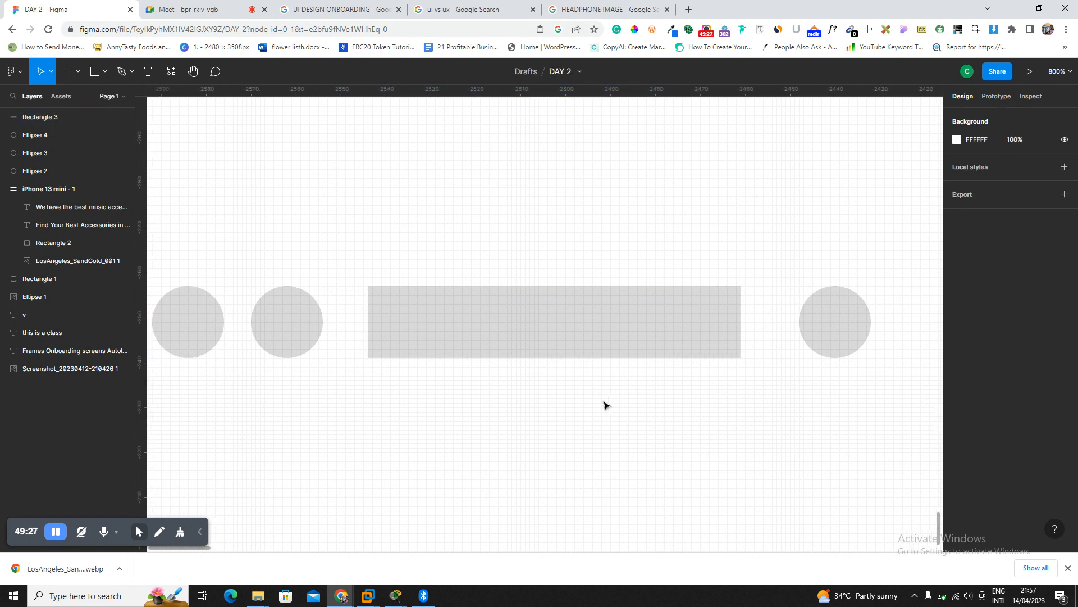
scroll(434, 384, "left", 1)
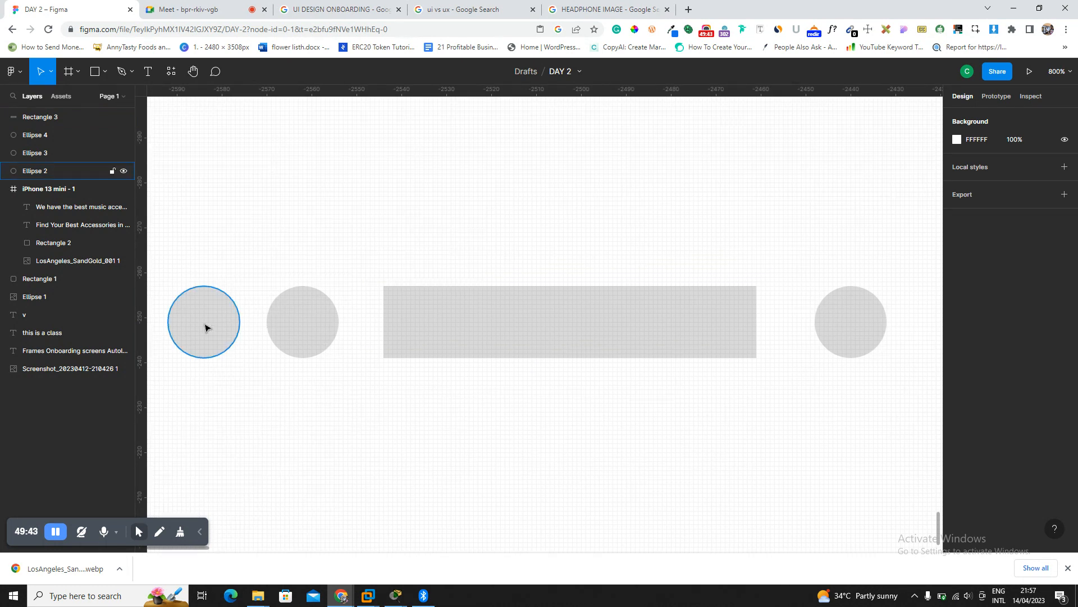
left_click(698, 332)
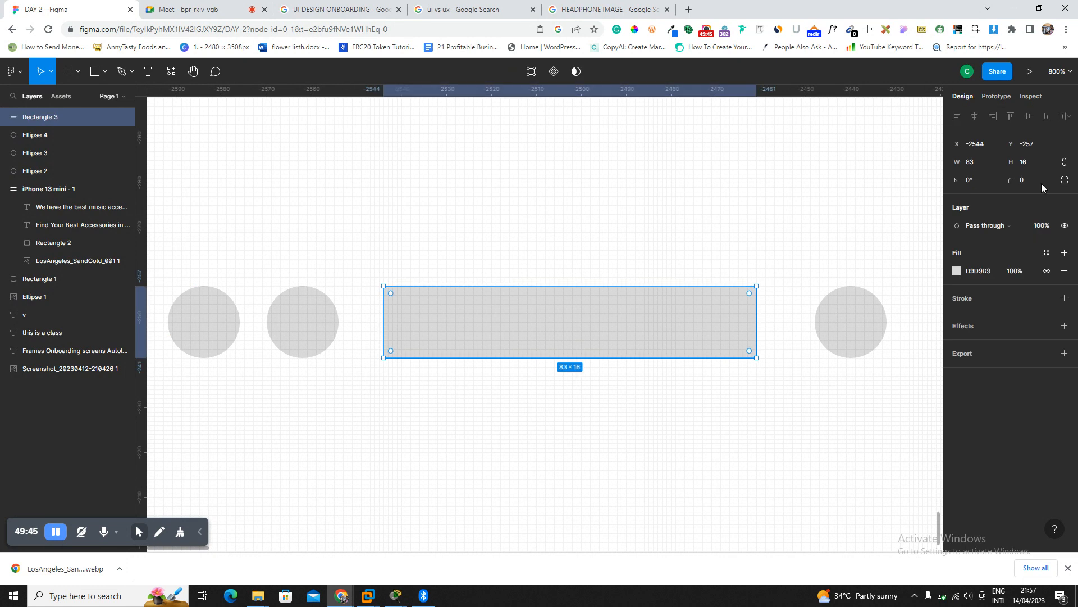
type("12")
key("Return")
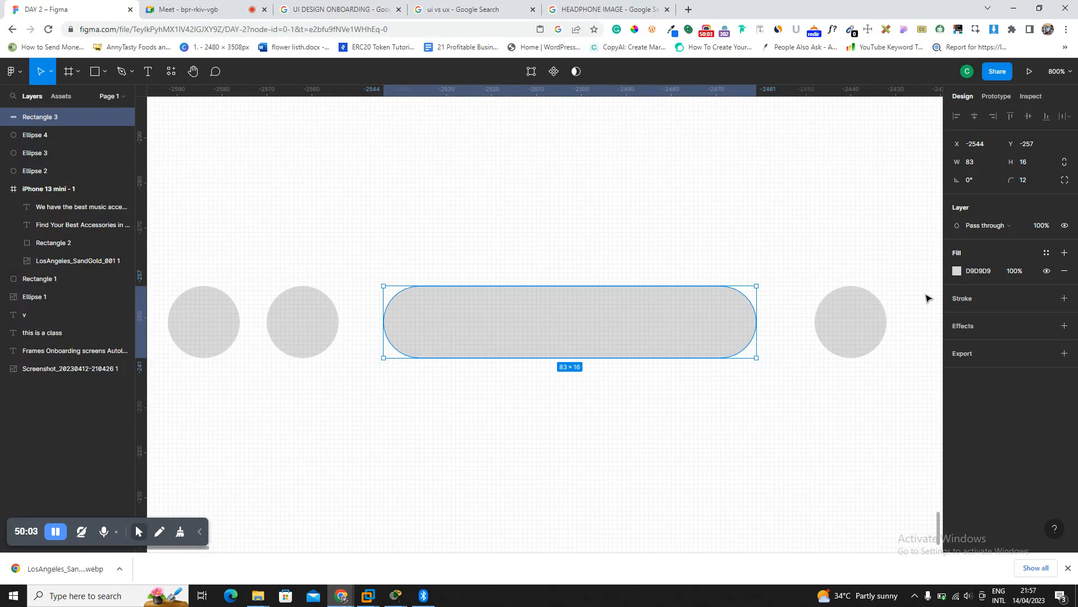
Select the three circles and the rounded pagination rectangle together and add auto layout to them.
left_click(864, 336)
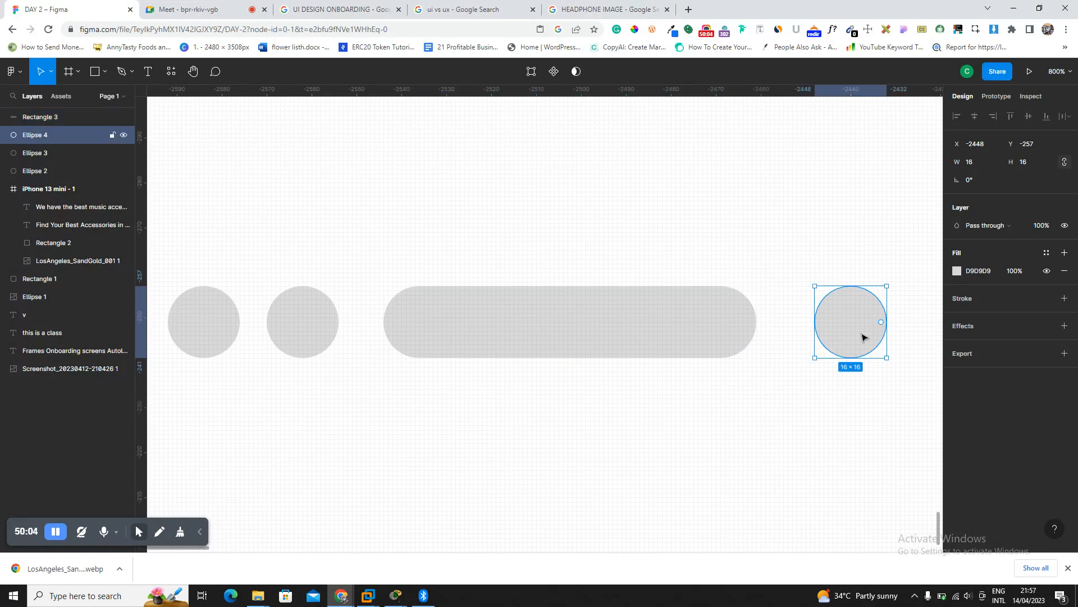
left_click(675, 329, "shift")
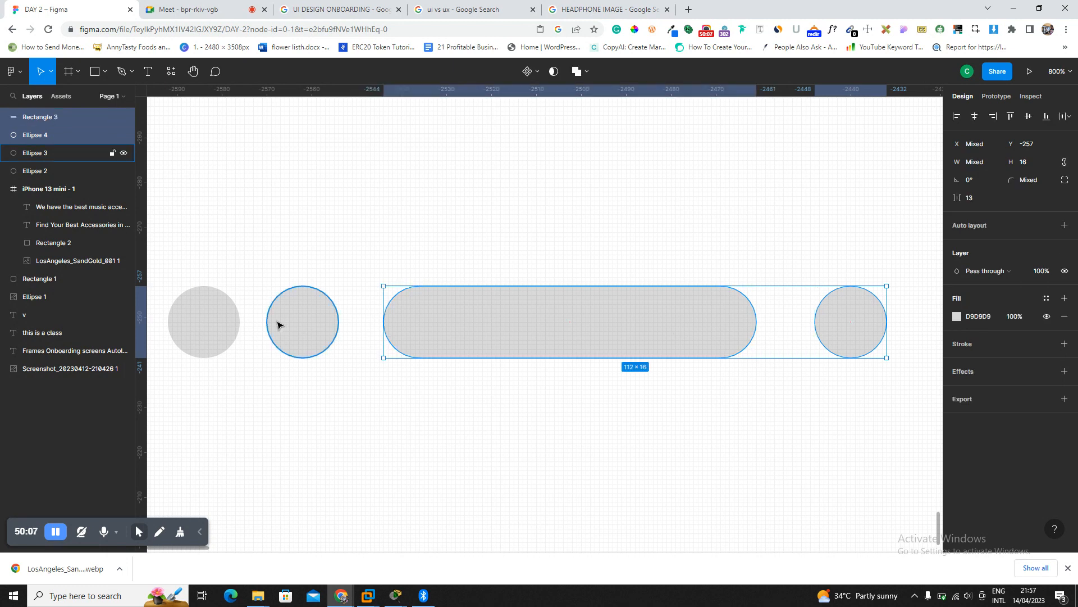
left_click(297, 324, "shift")
left_click(205, 315, "shift")
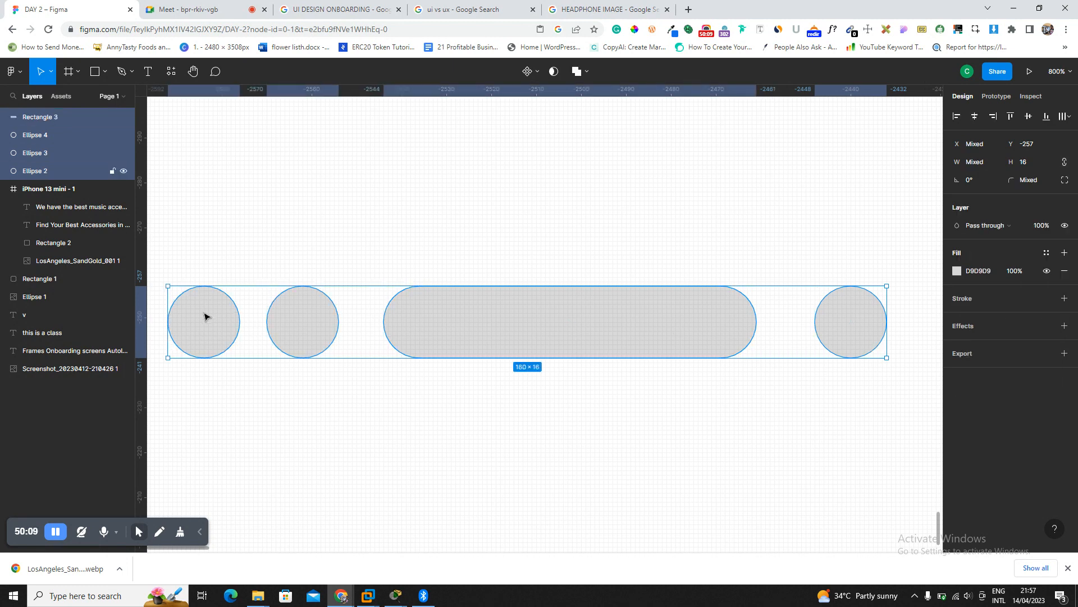
right_click(289, 318)
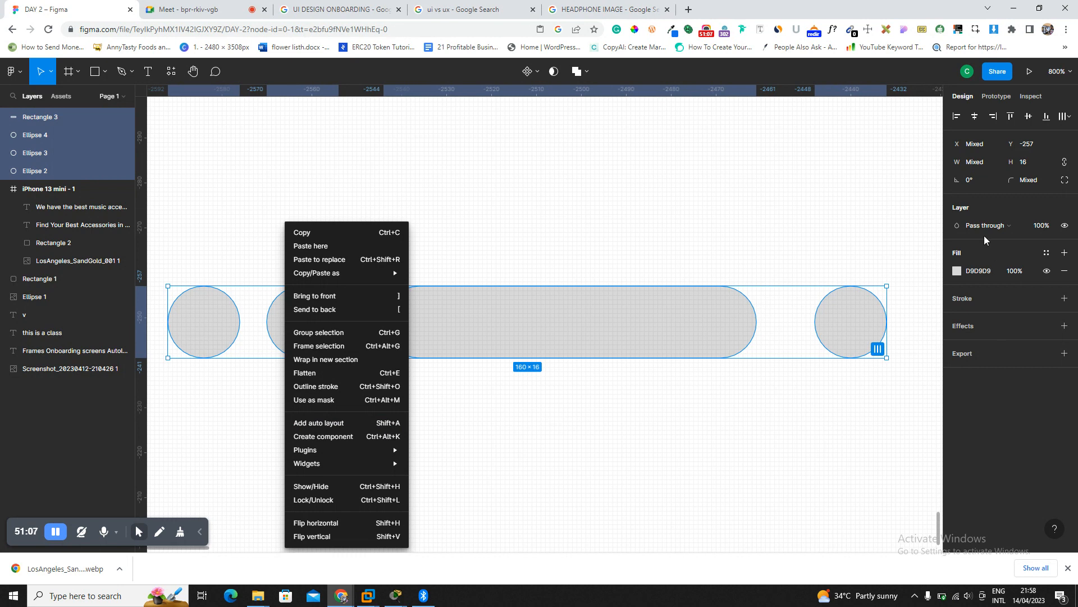
left_click(369, 430)
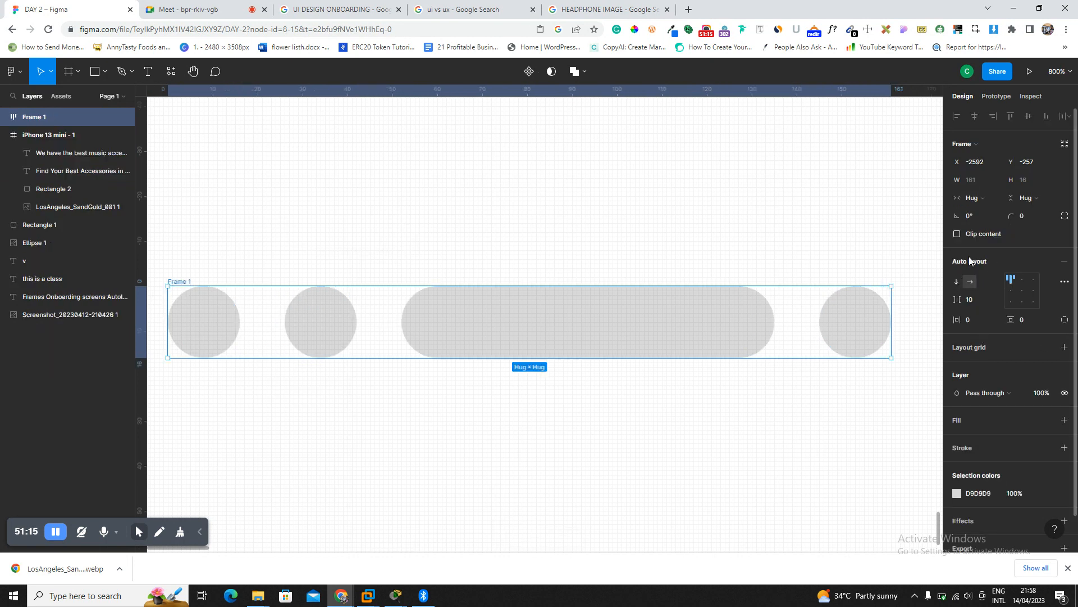
Measure the gaps between neighbouring pagination shapes inside the auto layout frame.
left_click(834, 321)
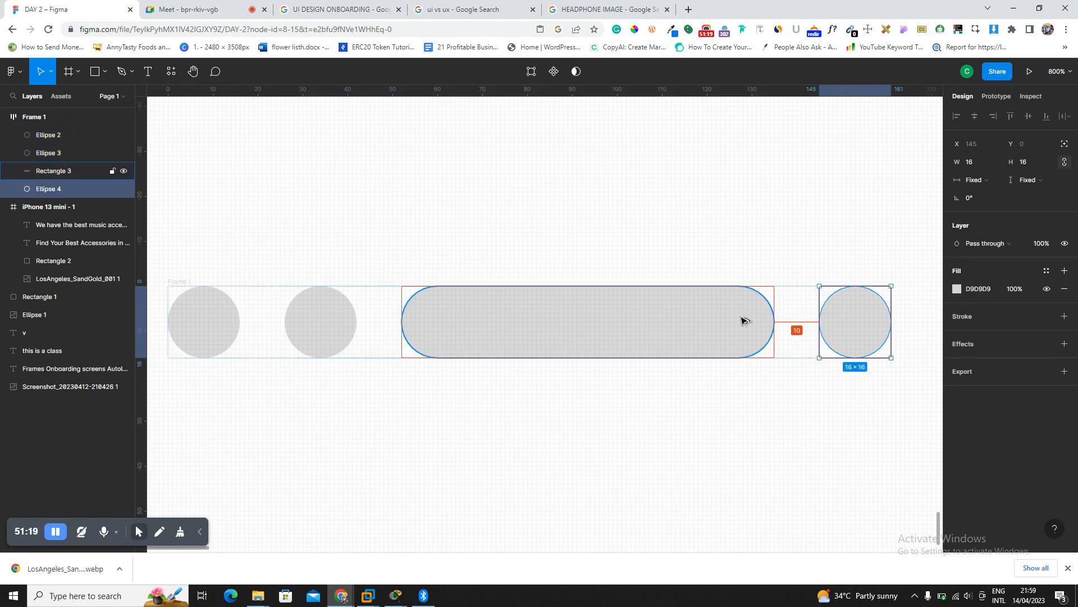
left_click(744, 320)
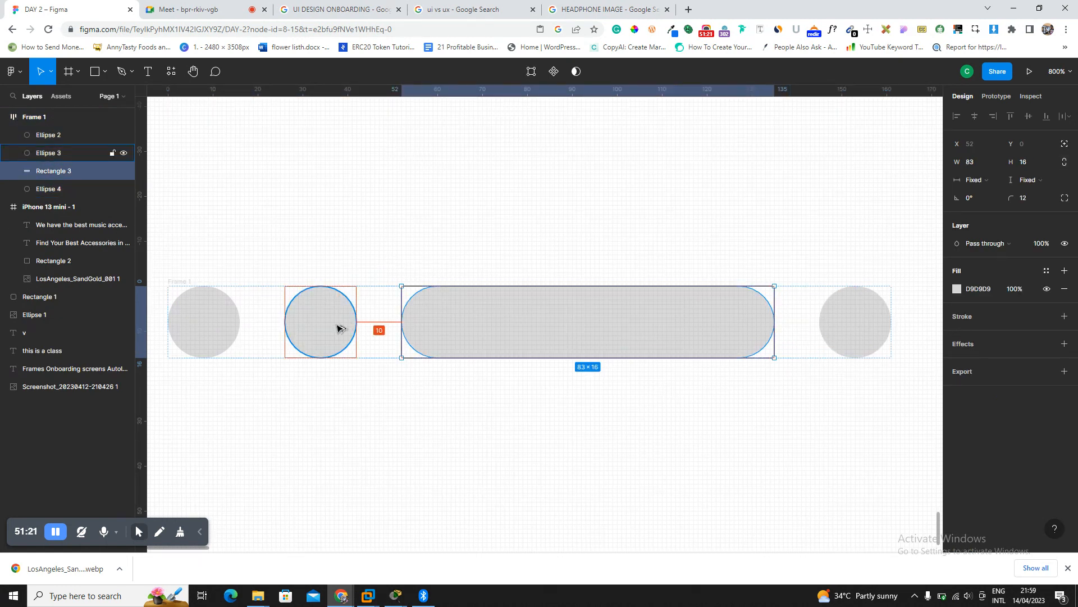
left_click(339, 328)
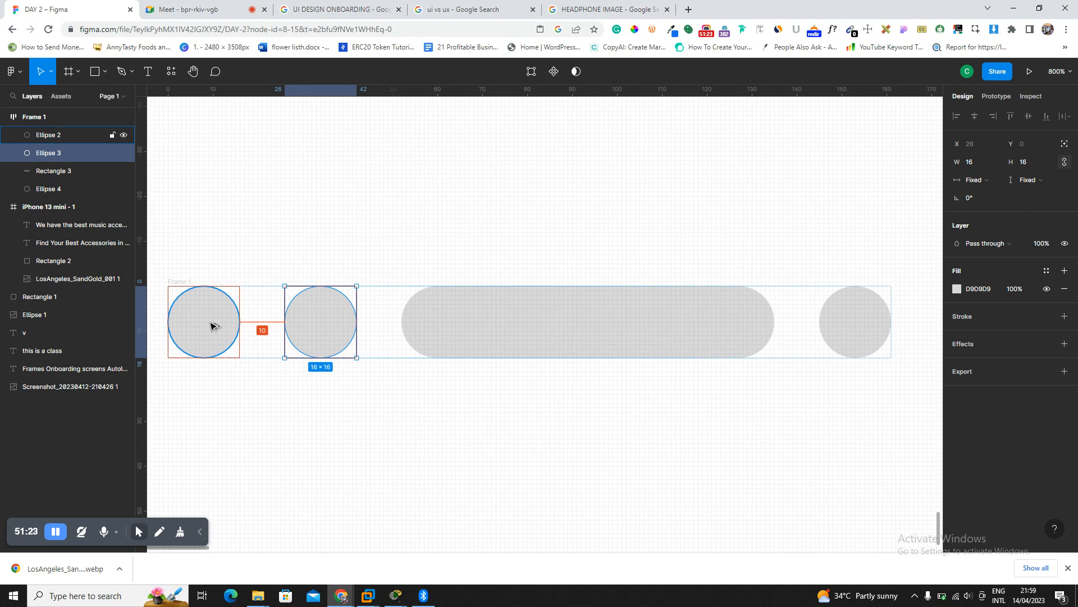
Try a vertical direction on the pagination frame's auto layout and return it to horizontal.
left_click(191, 284)
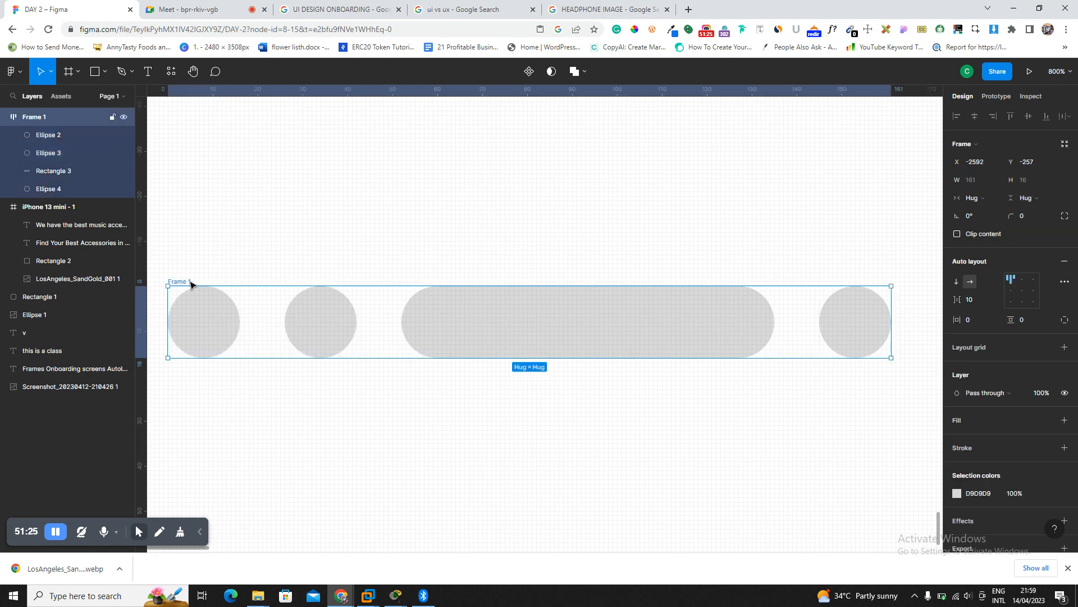
key("shift+2")
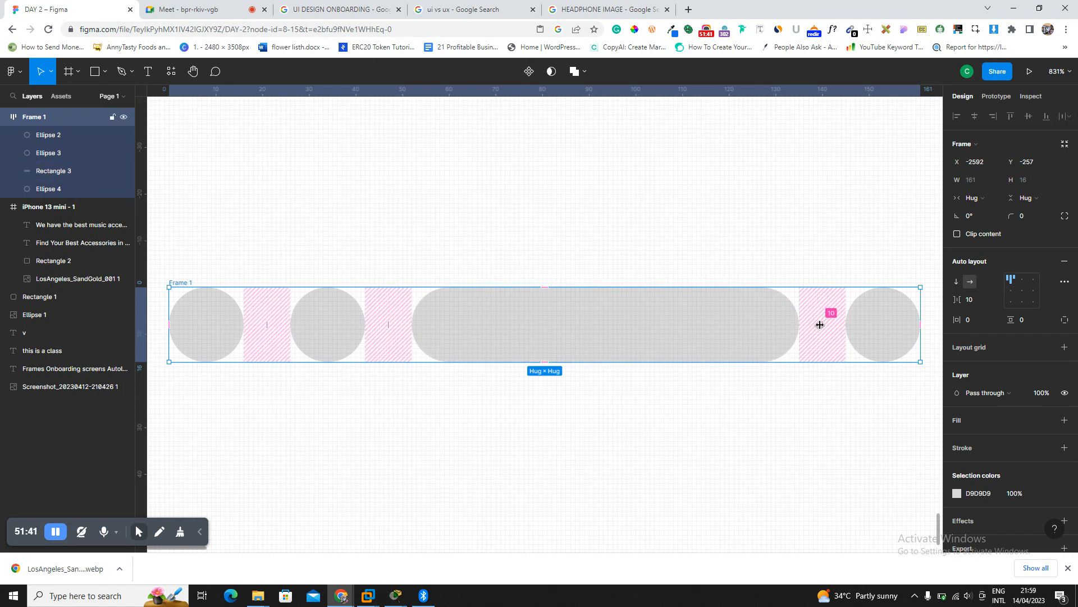
left_click(958, 284)
key("shift+2")
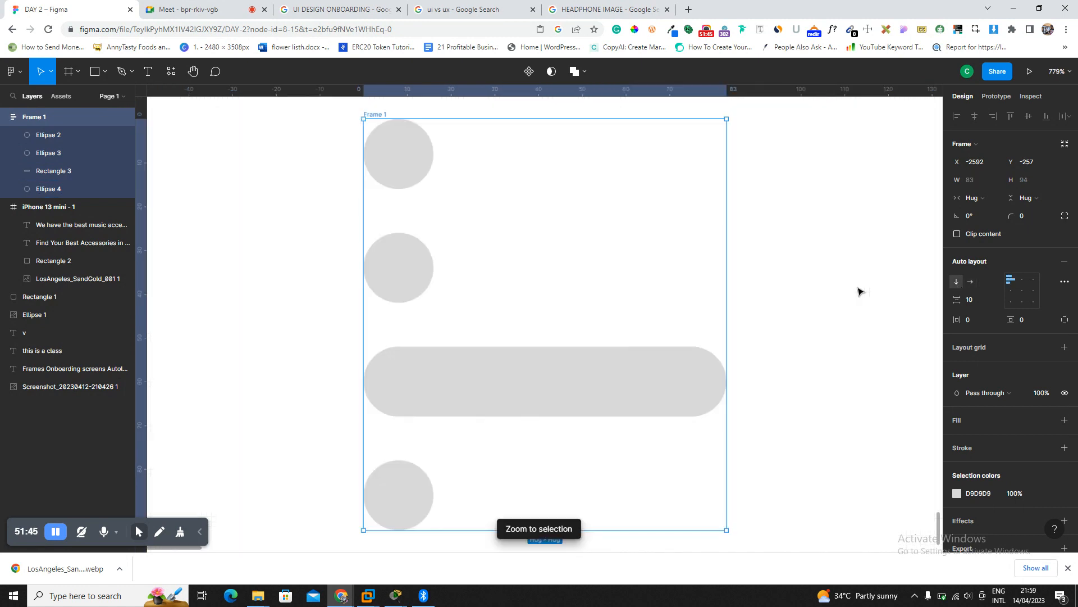
left_click(971, 282)
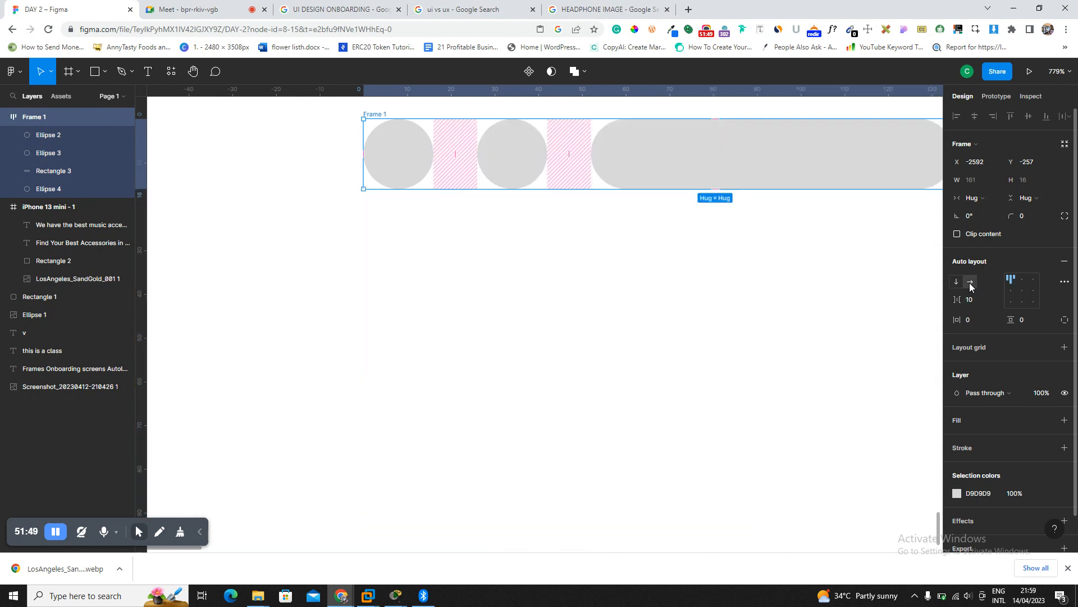
key("shift+2")
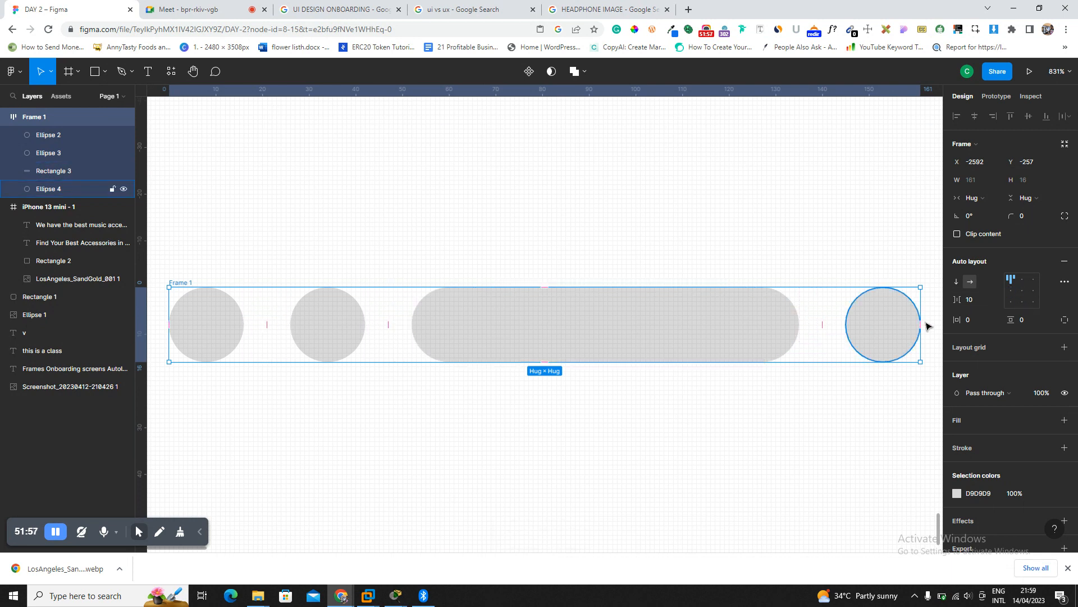
Set the pagination frame's item spacing to 3 and shorten its rounded rectangle to about 35 wide.
scroll(785, 330, "down", 3)
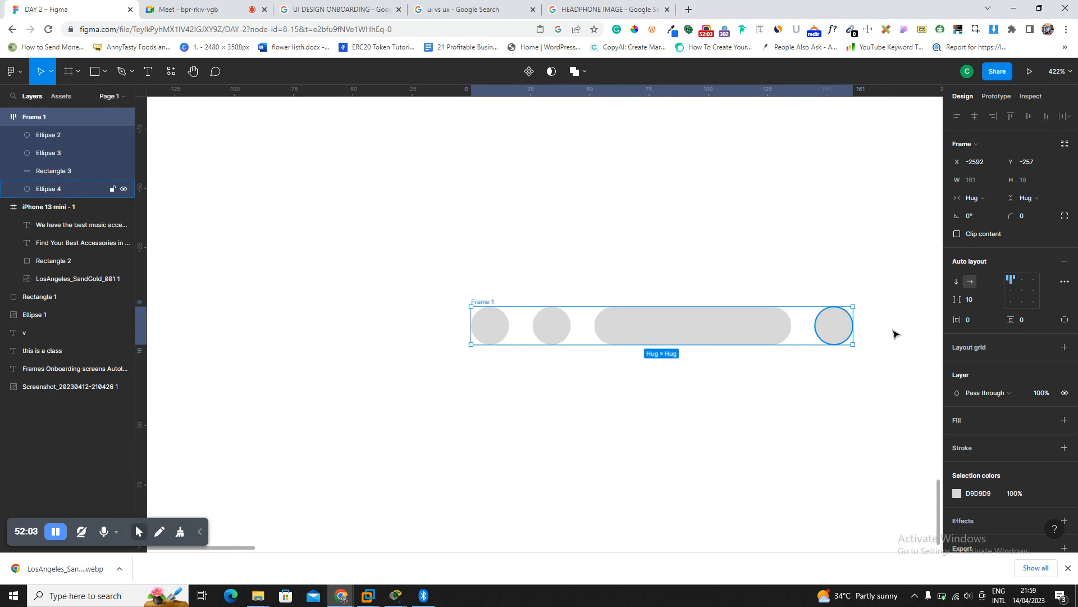
left_click(972, 303)
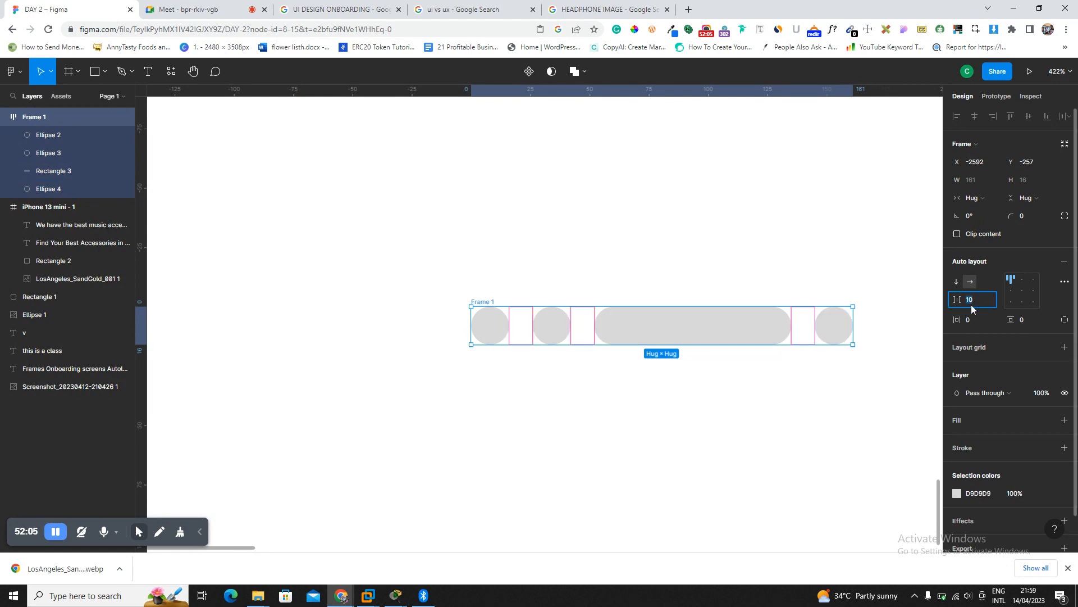
type("3")
key("Return")
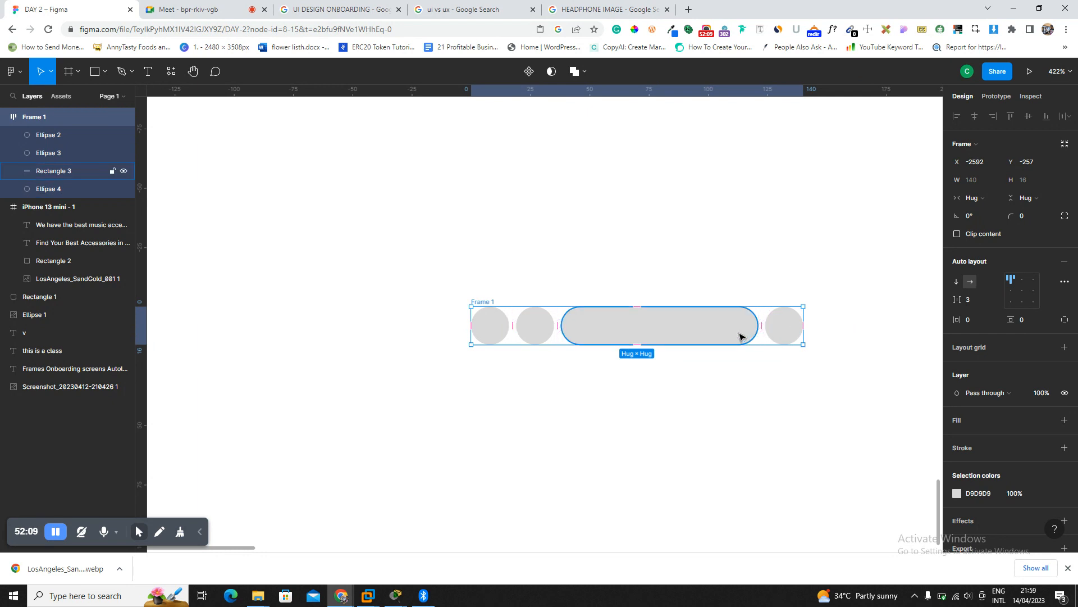
left_click(737, 336)
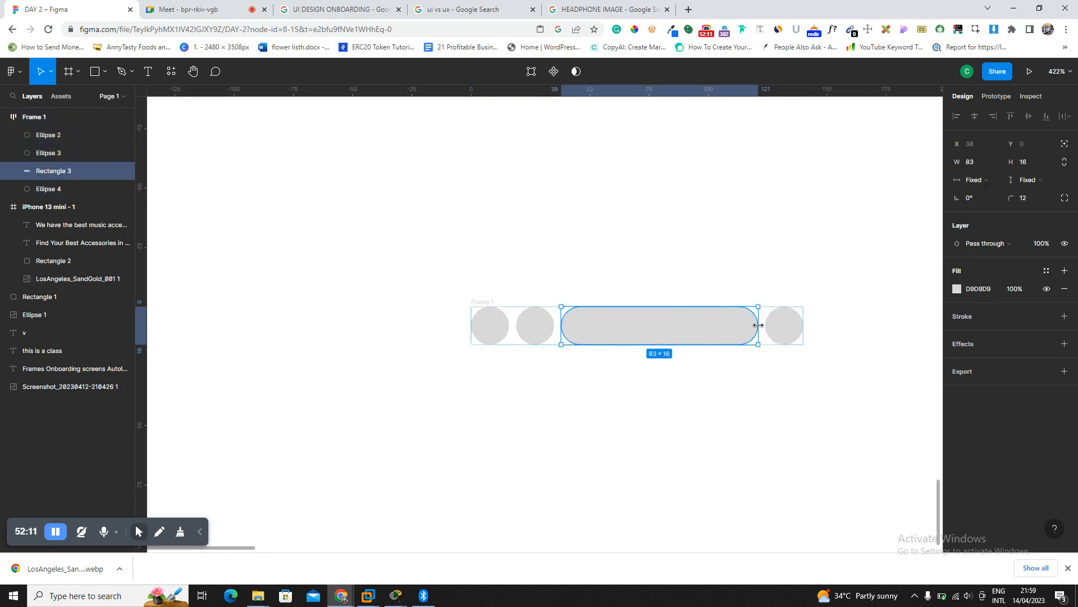
left_click_drag(759, 325, 644, 325)
Move the pagination frame into the iPhone 13 mini frame, centred below the description text at about X 141, Y 668.
left_click(483, 302)
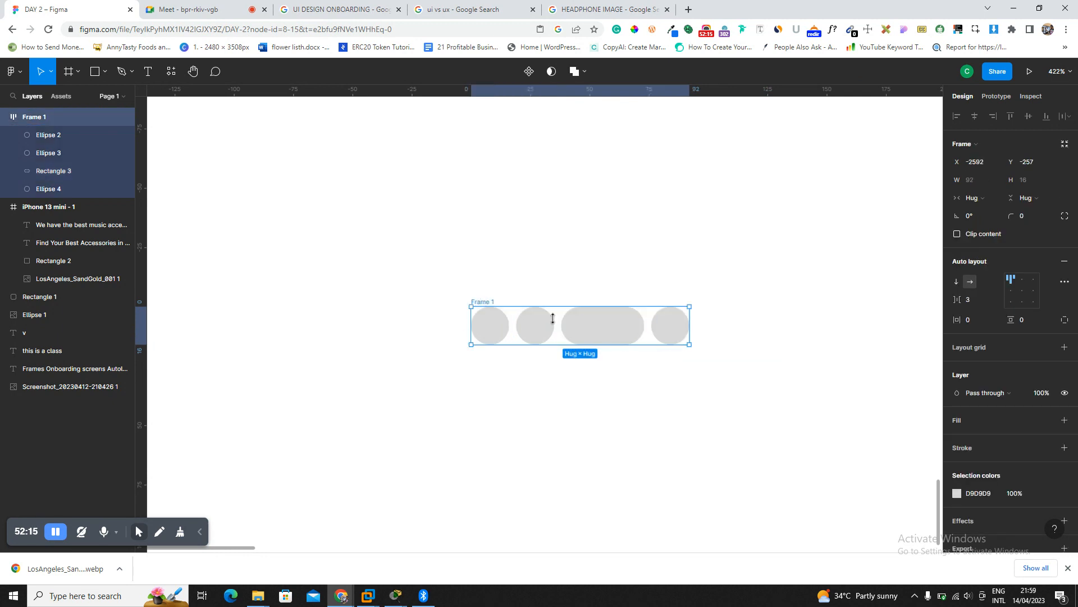
left_click_drag(599, 332, 803, 265)
key("ctrl+minus")
key("ctrl+minus")
left_click_drag(604, 306, 617, 280)
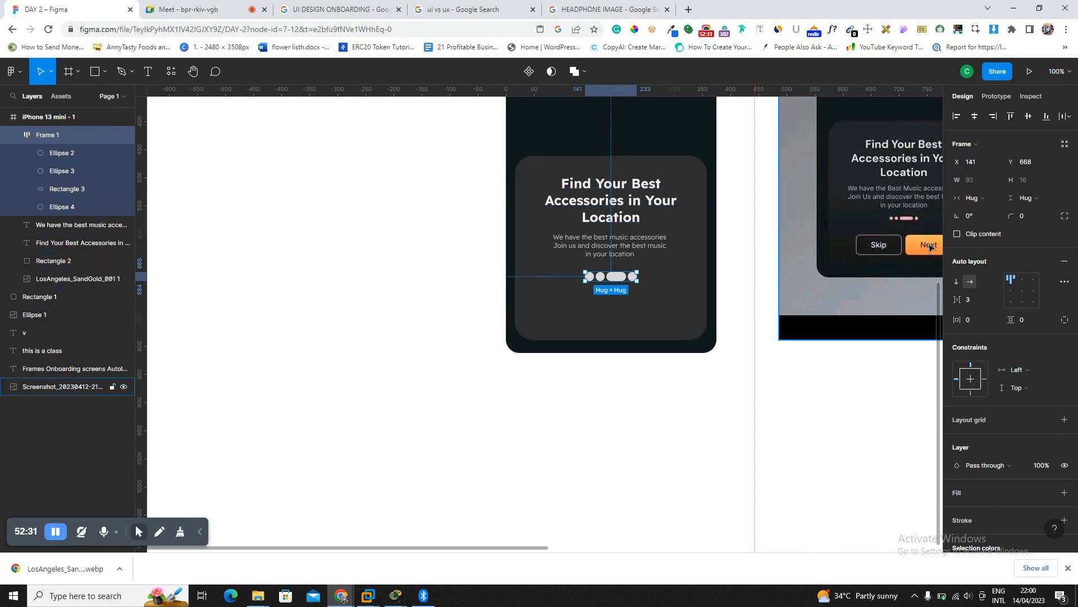
Inspect the pagination shapes up close and compare the whole onboarding screen with the reference screenshot.
key("shift+2")
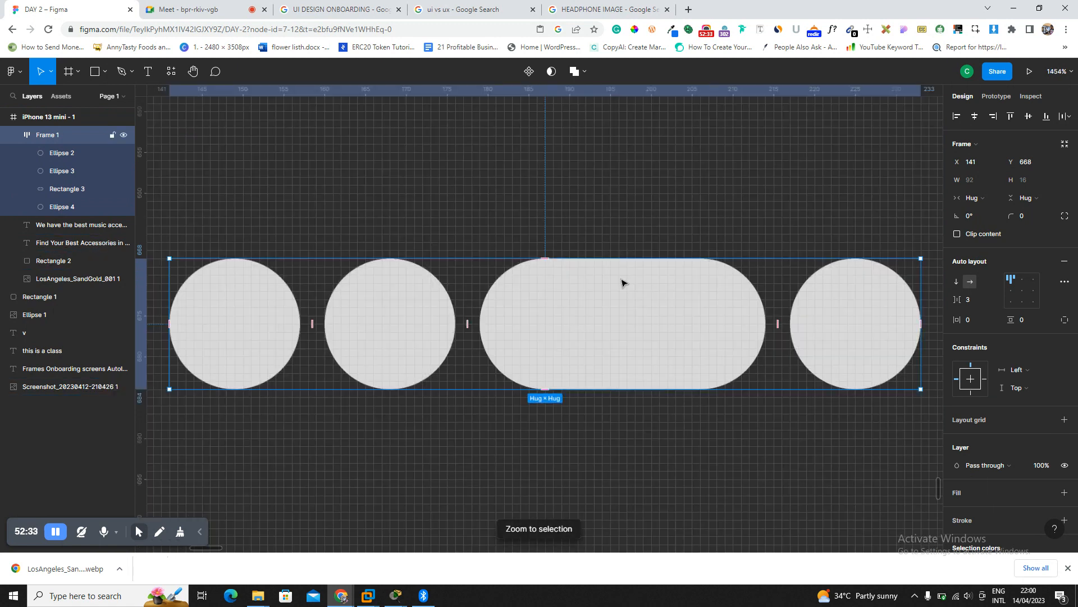
left_click(584, 347)
left_click_drag(594, 380, 599, 376)
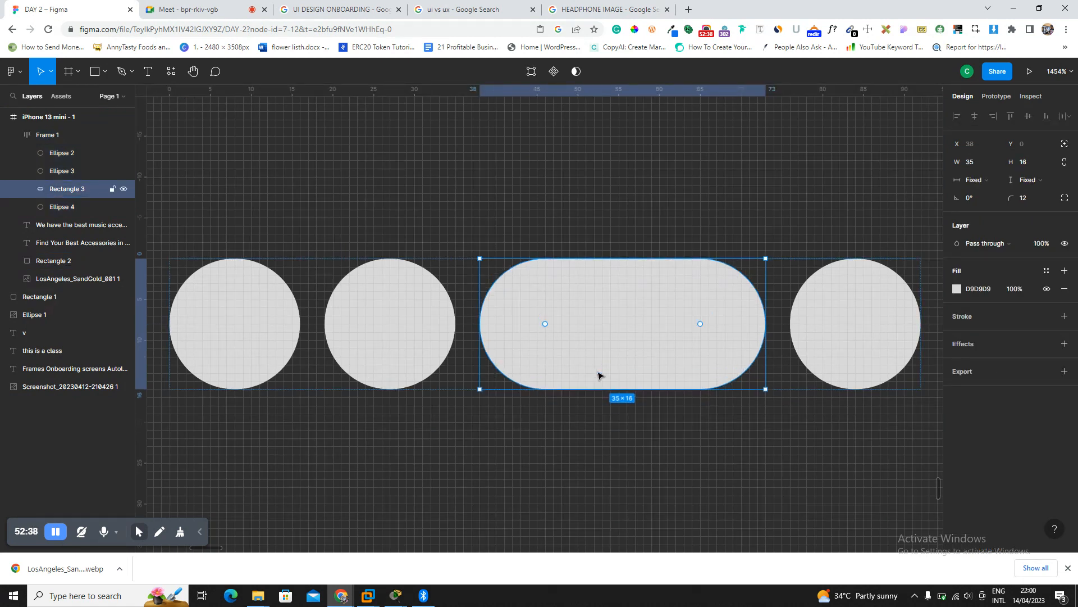
left_click(614, 422)
key("shift+2")
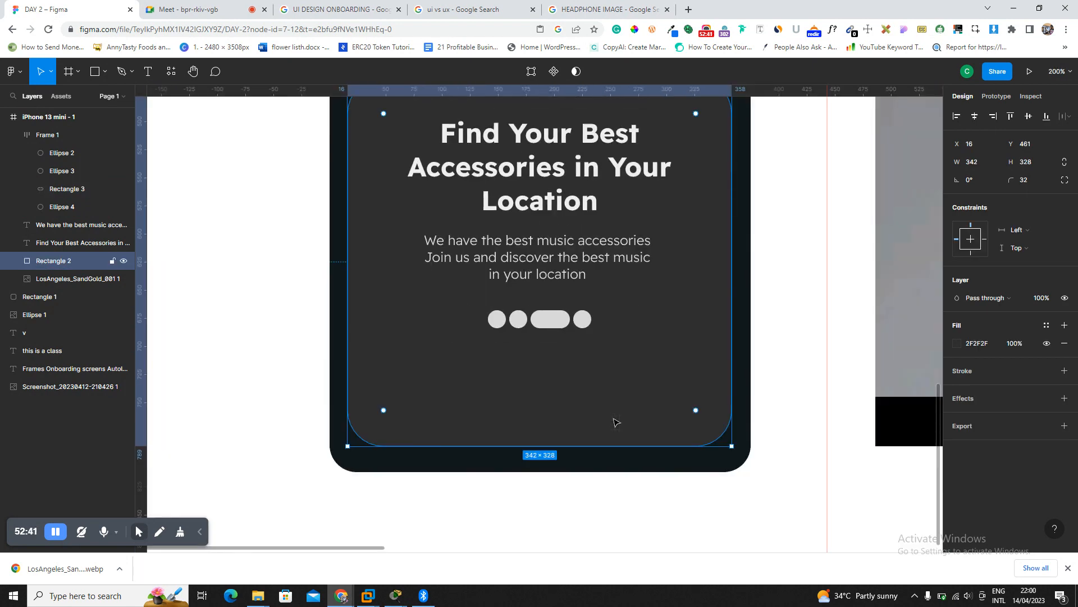
key("minus")
key("minus")
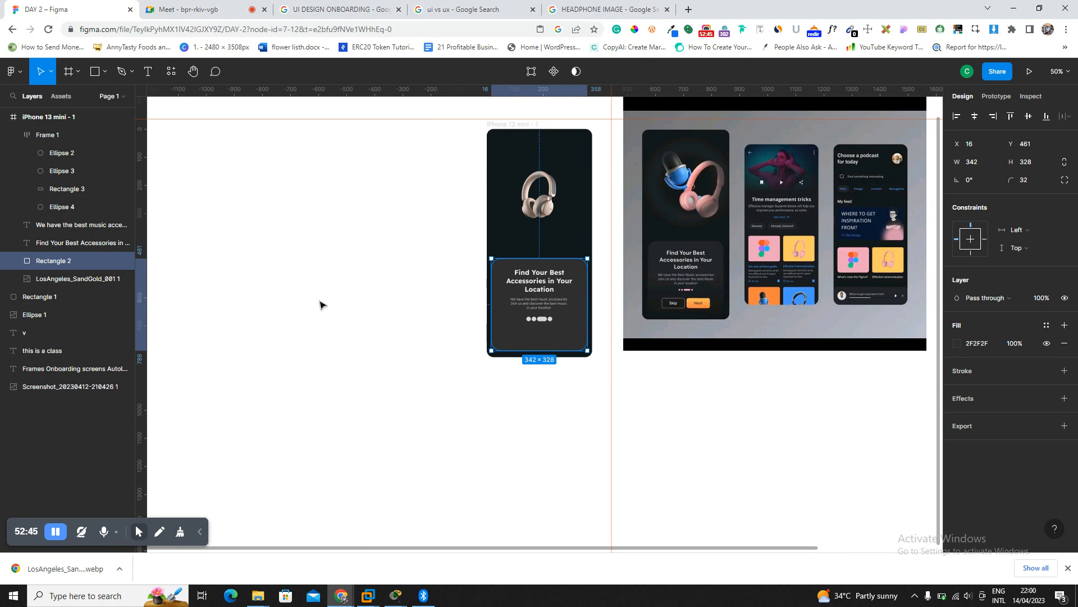
Switch to the Google Meet call and read the in-call messages about auto layout and removebg.
left_click(219, 7)
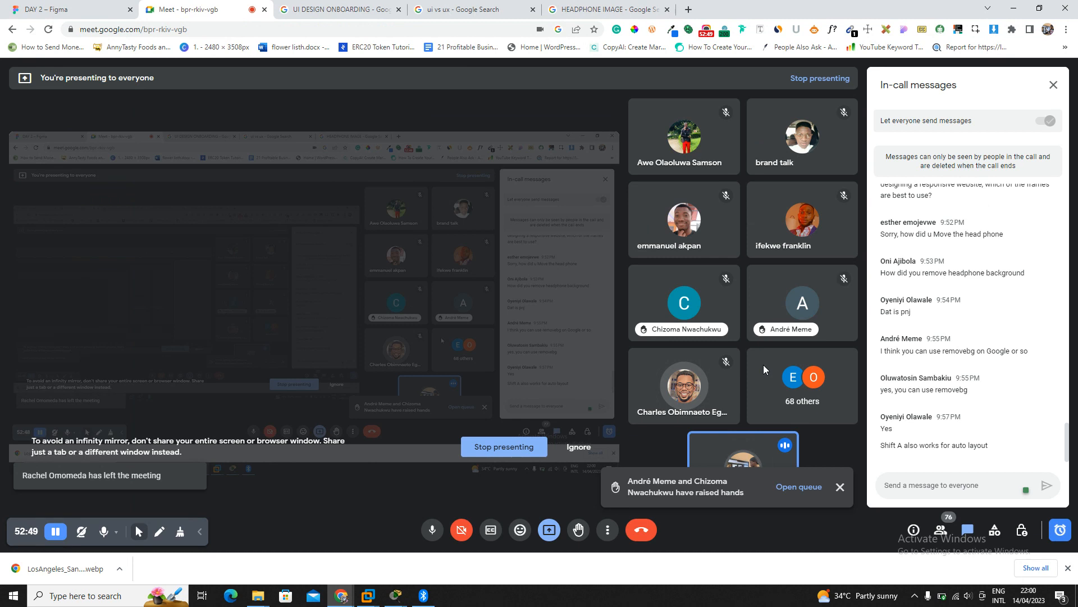
left_click_drag(894, 447, 962, 446)
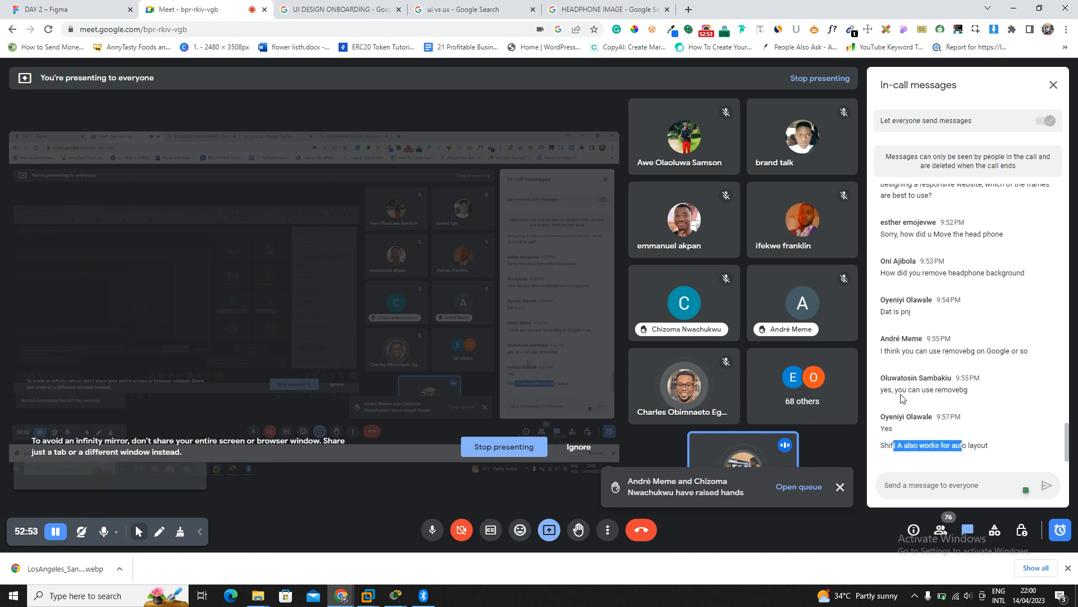
left_click_drag(898, 390, 941, 390)
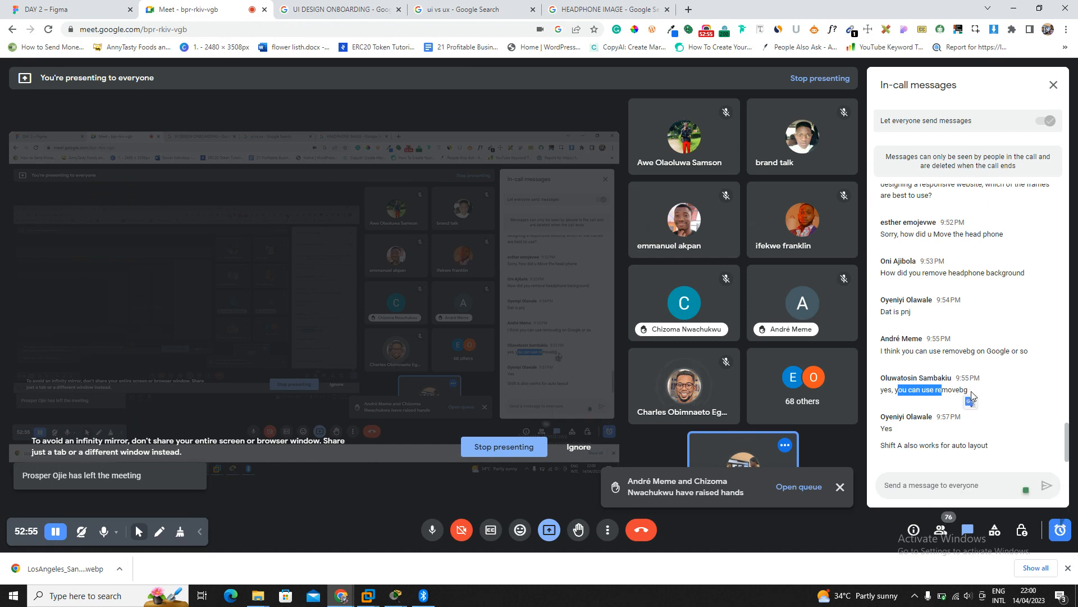
left_click(976, 398)
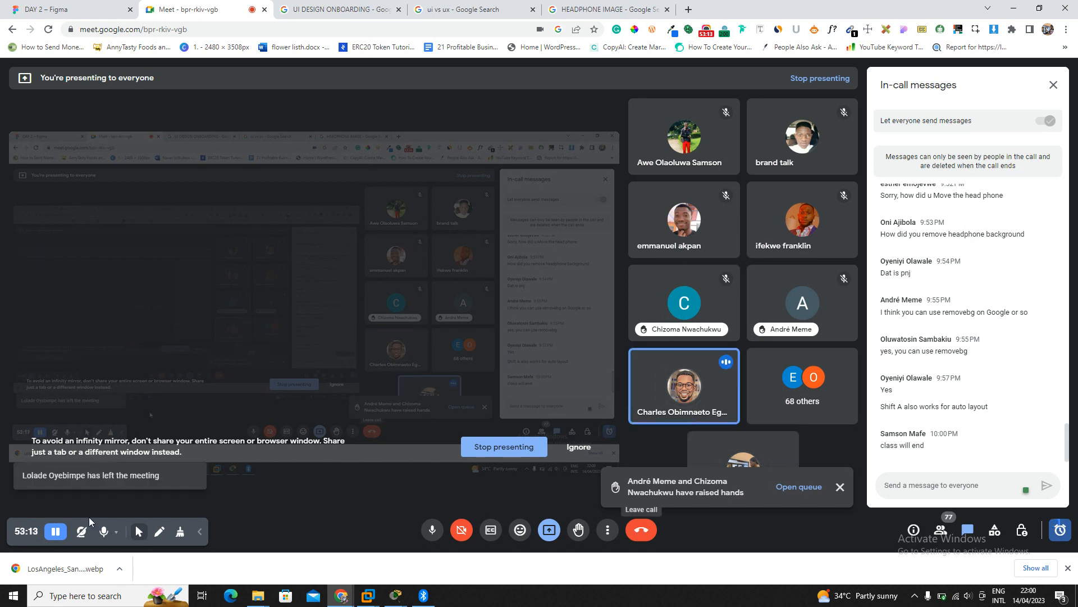
Unmute the microphone in the Google Meet call.
left_click(56, 534)
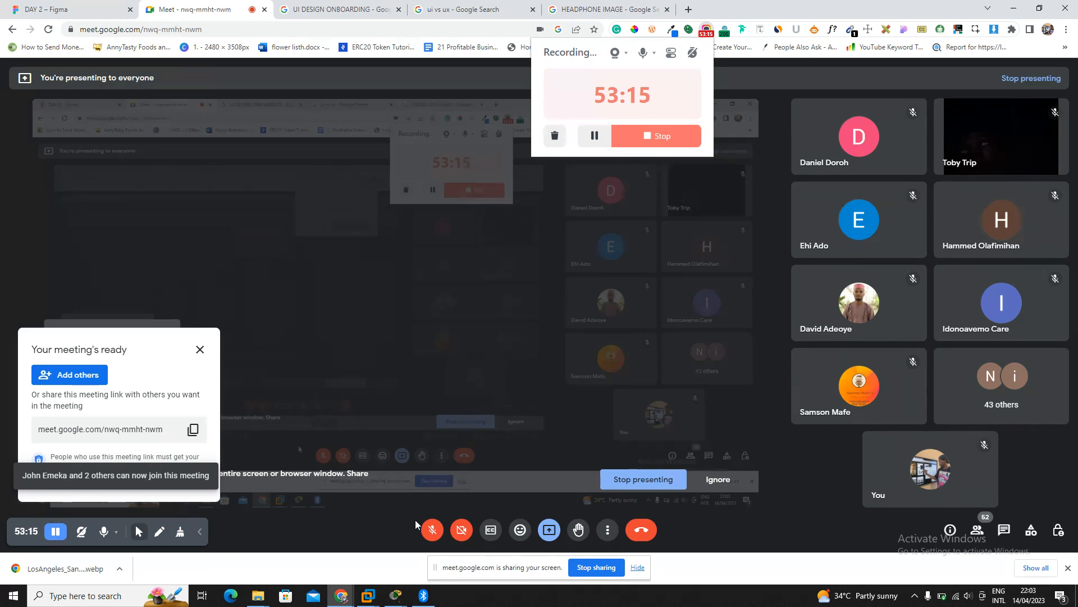
left_click(432, 529)
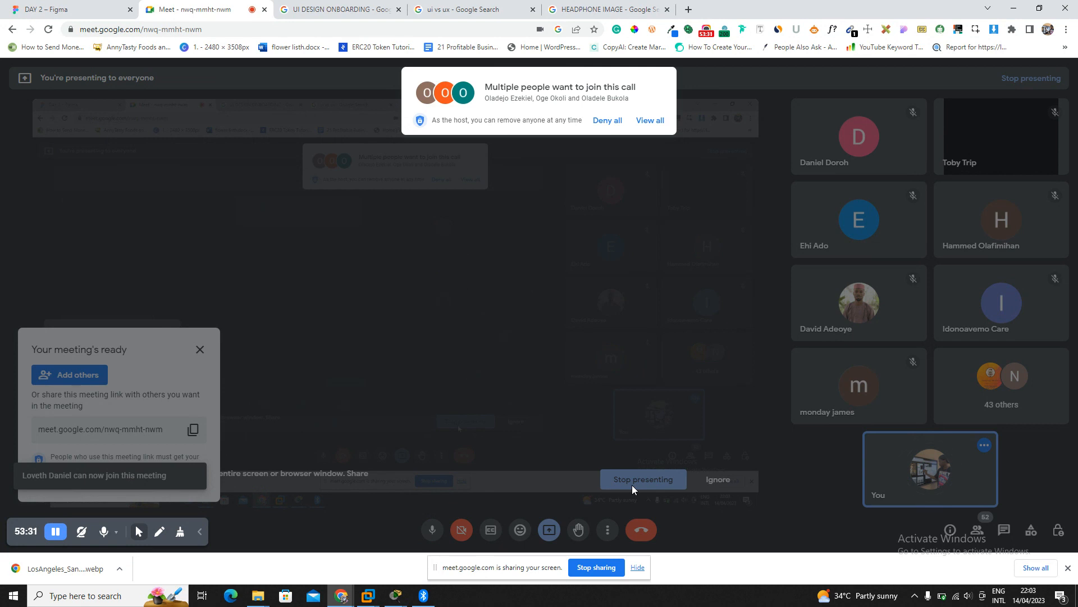
Admit everyone waiting to join the Google Meet call and open the in-call messages.
left_click(671, 129)
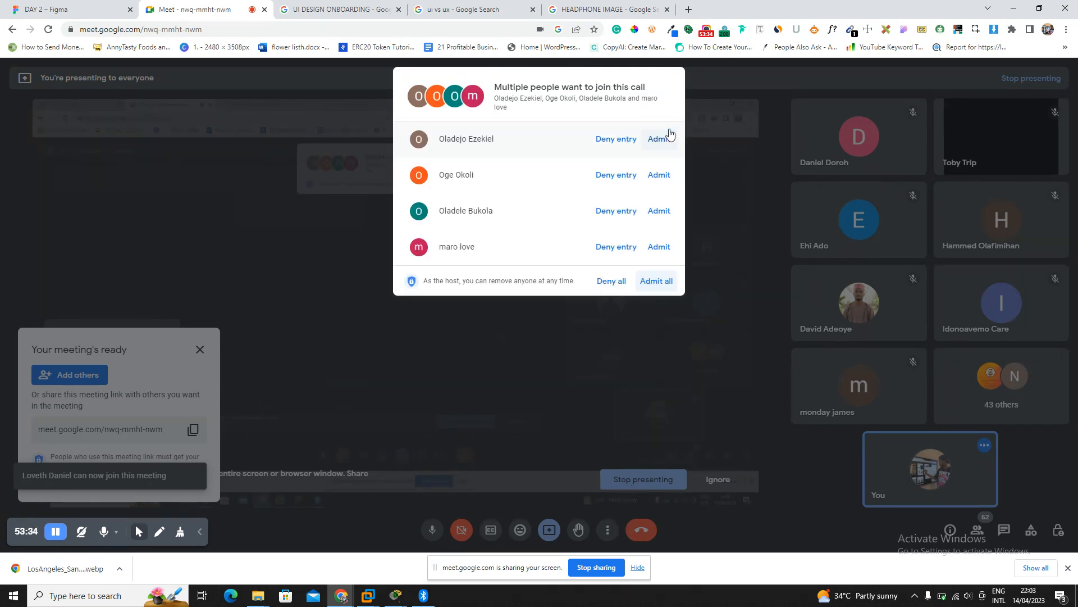
left_click(667, 286)
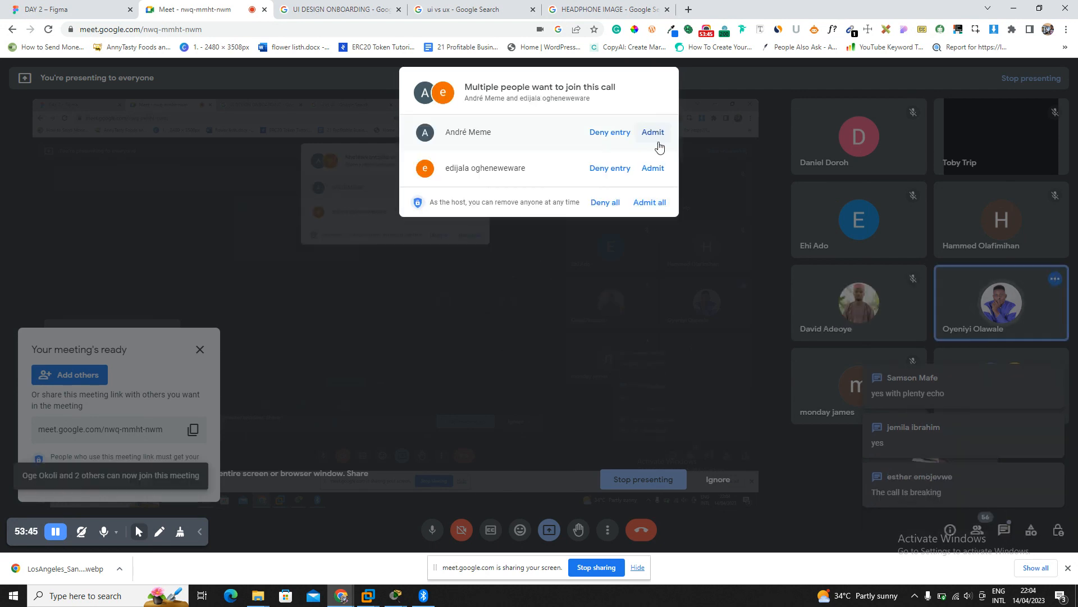
left_click(653, 200)
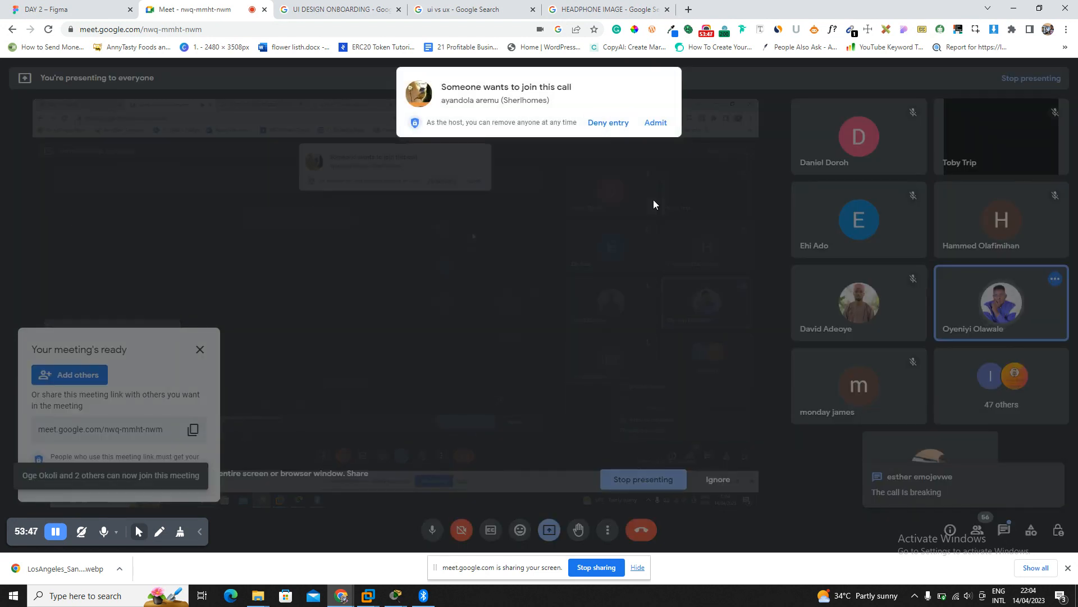
left_click(661, 125)
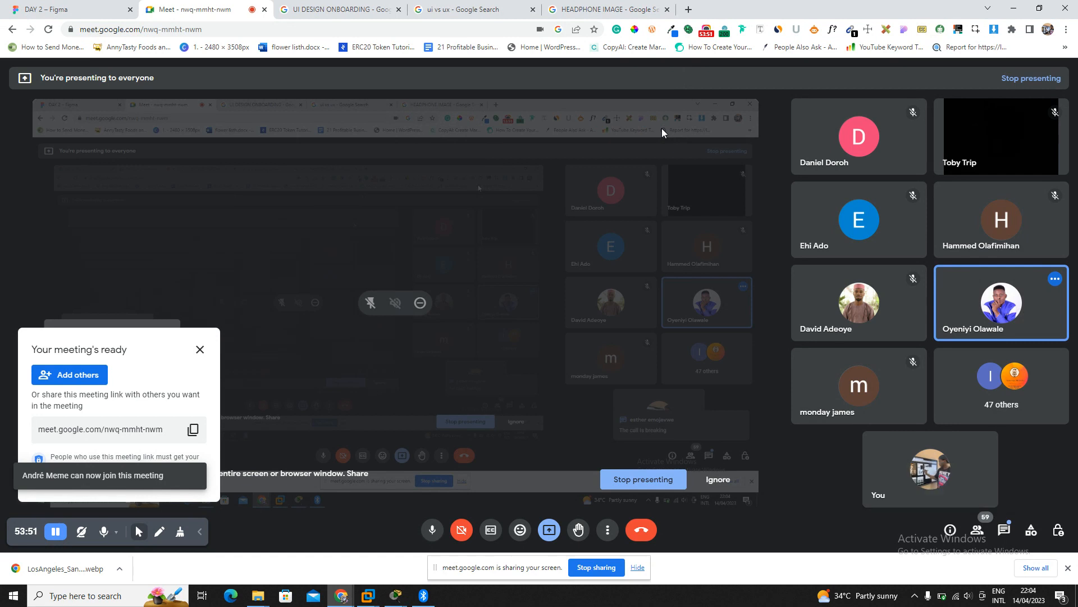
left_click(1004, 530)
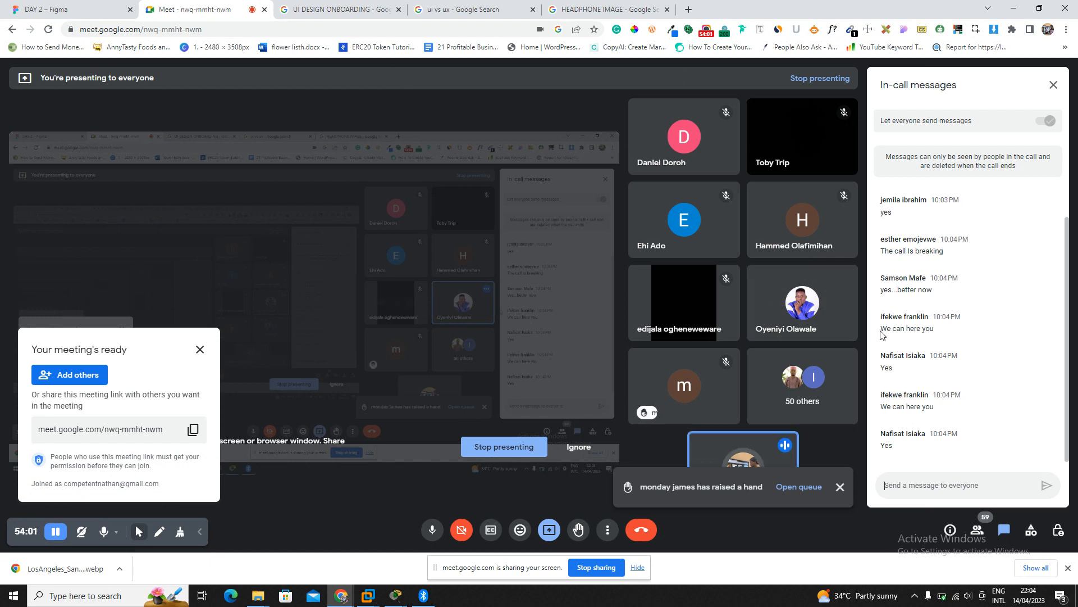
Switch to Figma and compare the iPhone 13 mini onboarding frame with the reference screenshot, including its Skip and Next buttons.
left_click(83, 5)
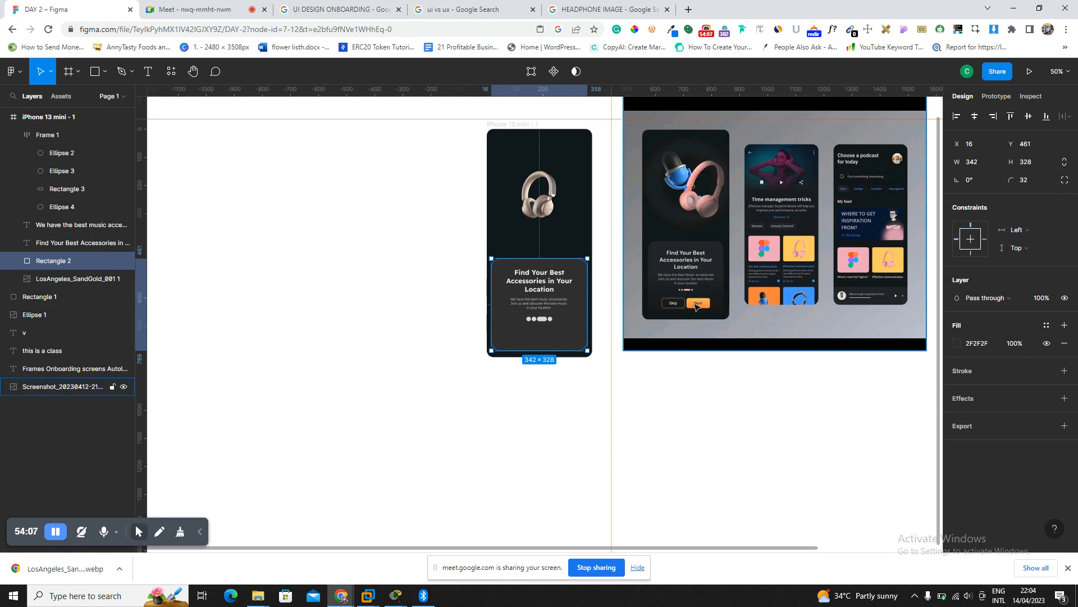
scroll(697, 306, "up", 3)
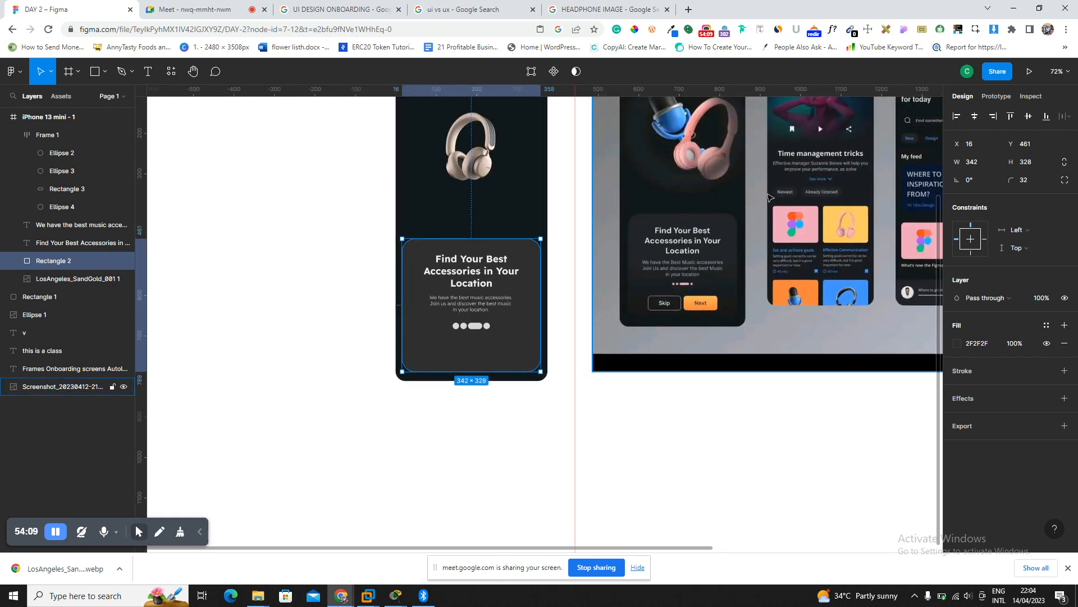
scroll(883, 229, "up", 3)
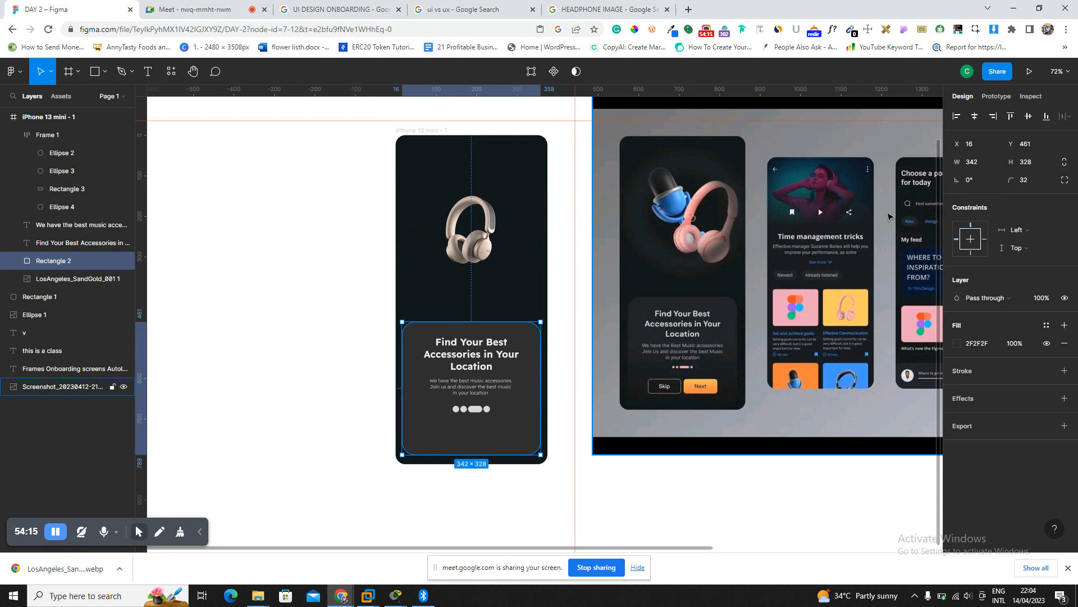
scroll(846, 276, "right", 3)
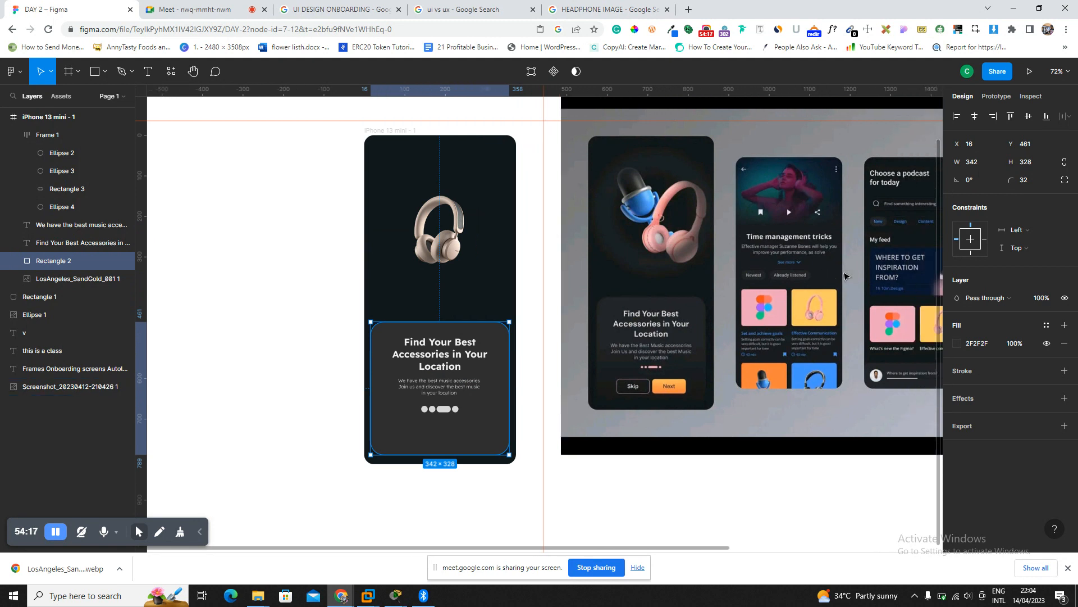
scroll(781, 264, "right", 2)
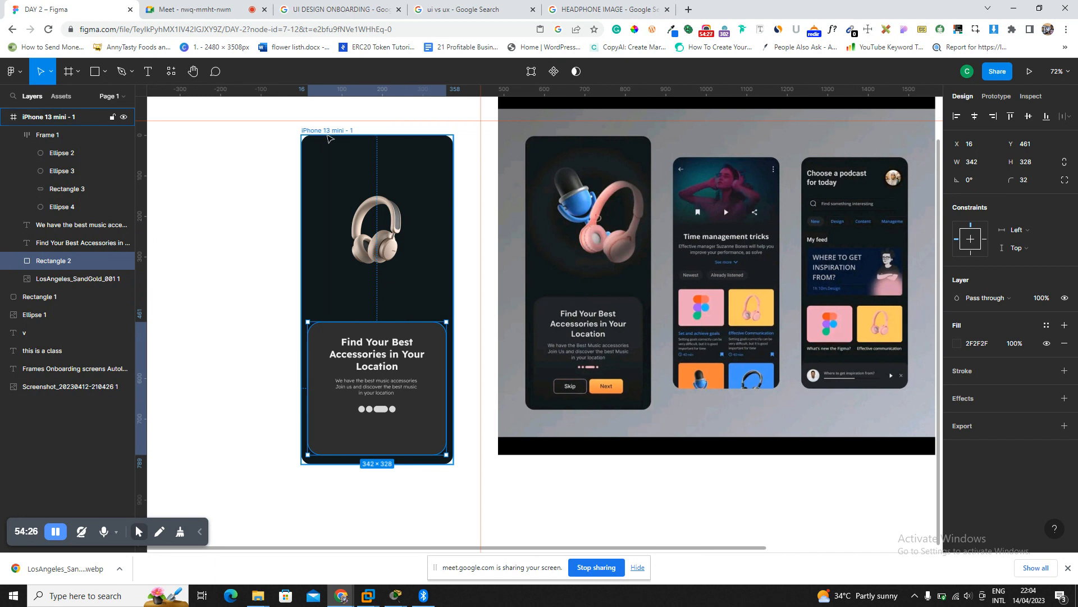
left_click(330, 139)
key("shift+2")
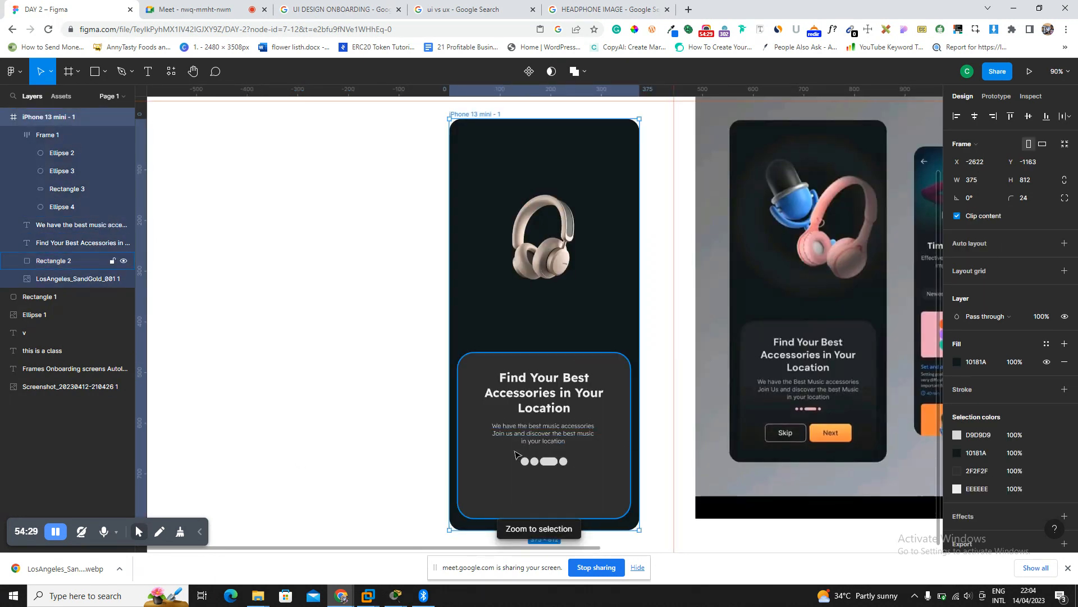
Draw a 154 × 59 rectangle on the empty canvas and place a copy beside it with a 20 px gap, selecting both.
scroll(519, 480, "down", 5)
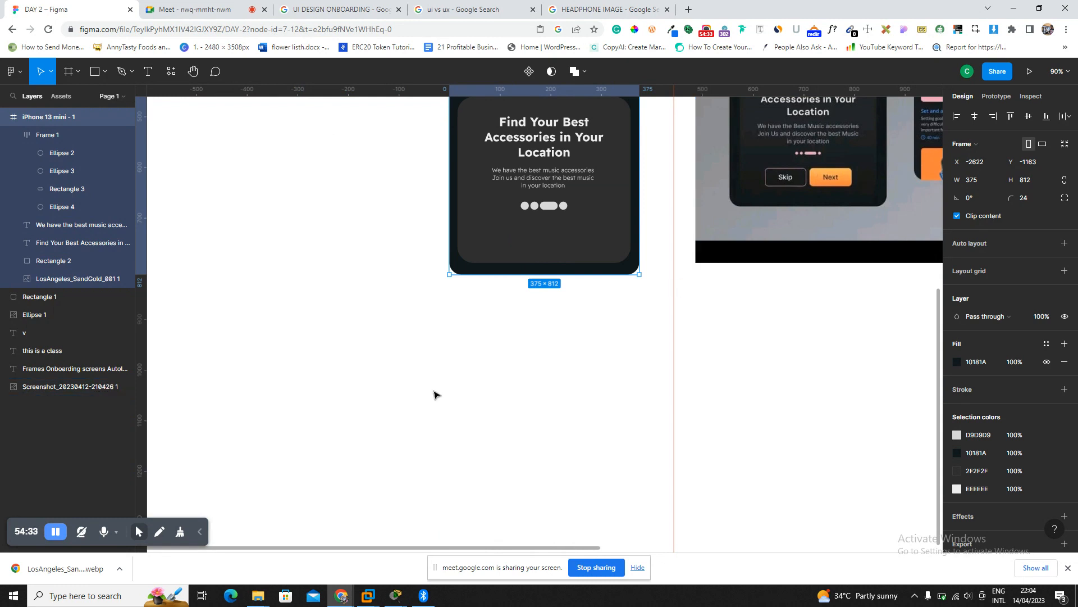
key("r")
mouse_move(221, 284)
left_mouse_down()
mouse_move(294, 319)
mouse_move(316, 299)
mouse_move(348, 303)
left_mouse_up()
left_click(263, 300, "shift")
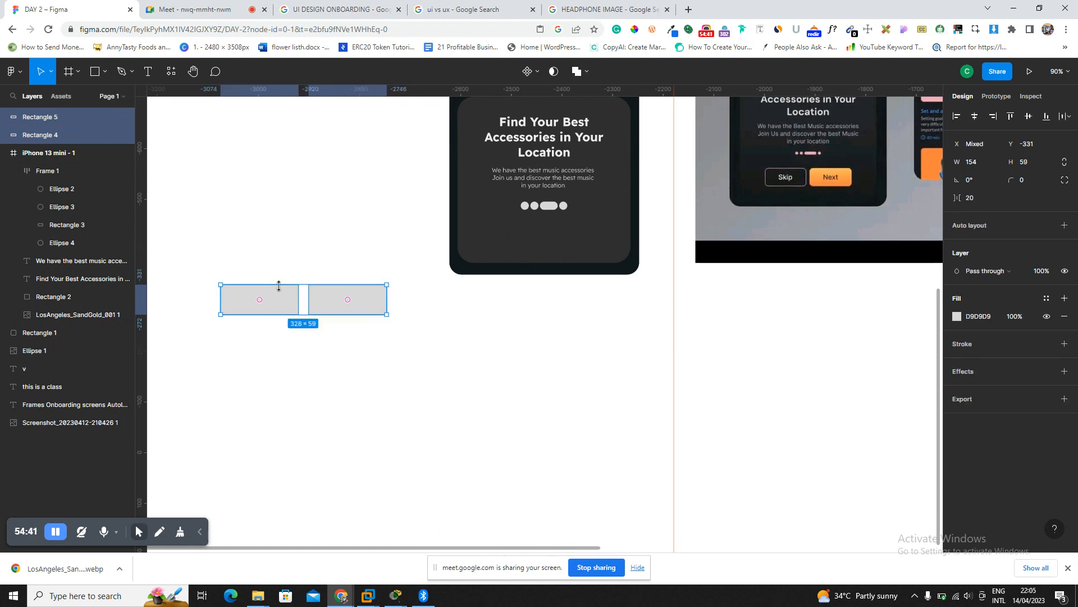
Switch to the Google Meet call and admit all the people waiting to join.
left_click(203, 7)
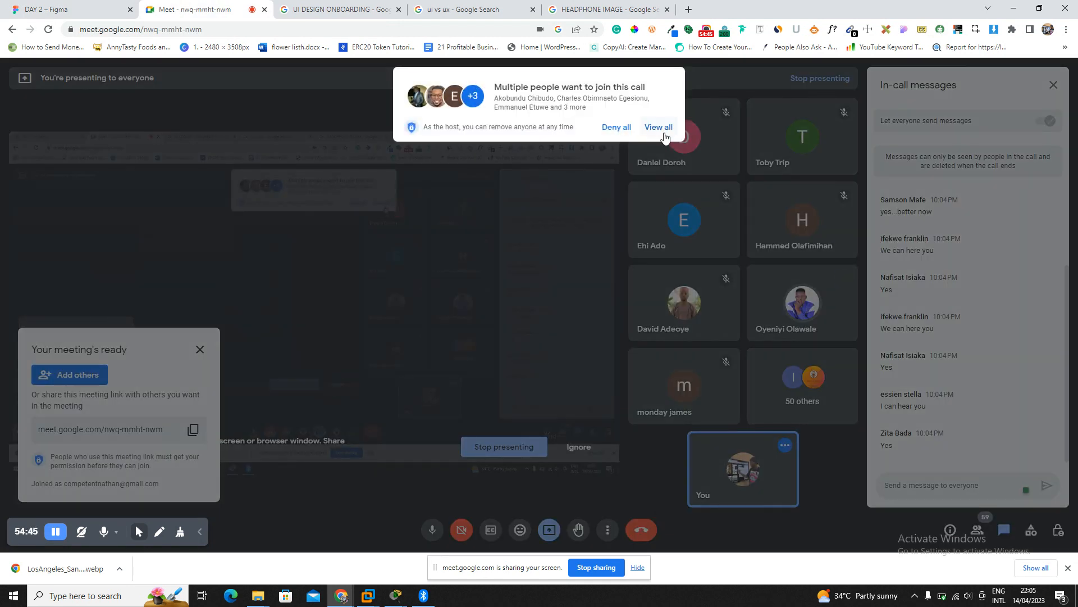
left_click(662, 128)
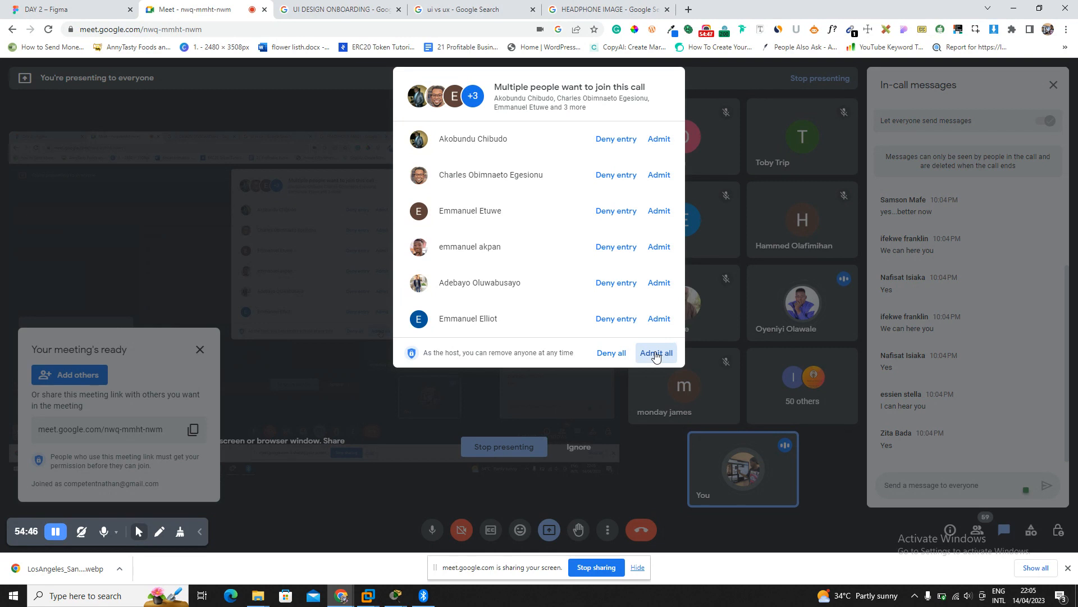
left_click(655, 352)
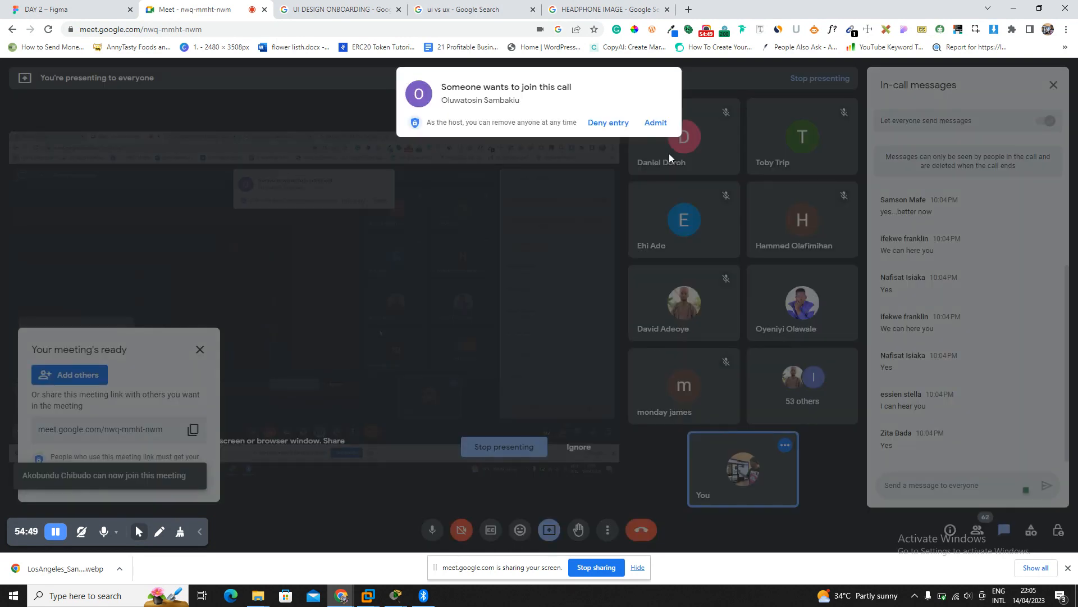
left_click(656, 123)
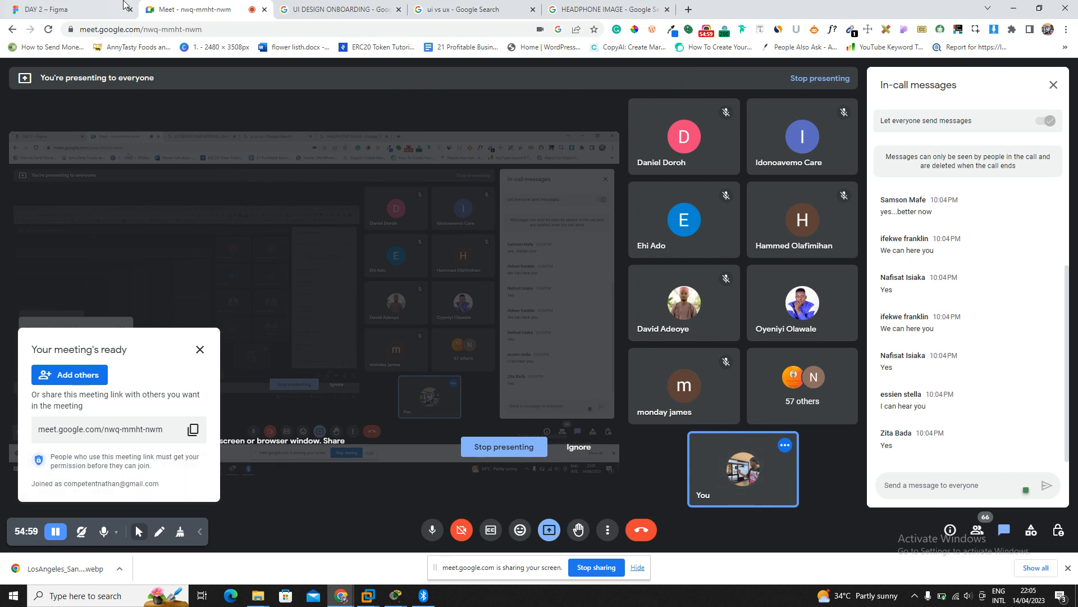
Return to Figma and move both grey button rectangles just below the reference screenshot, at about X -2116, Y -320.
left_click(124, 5)
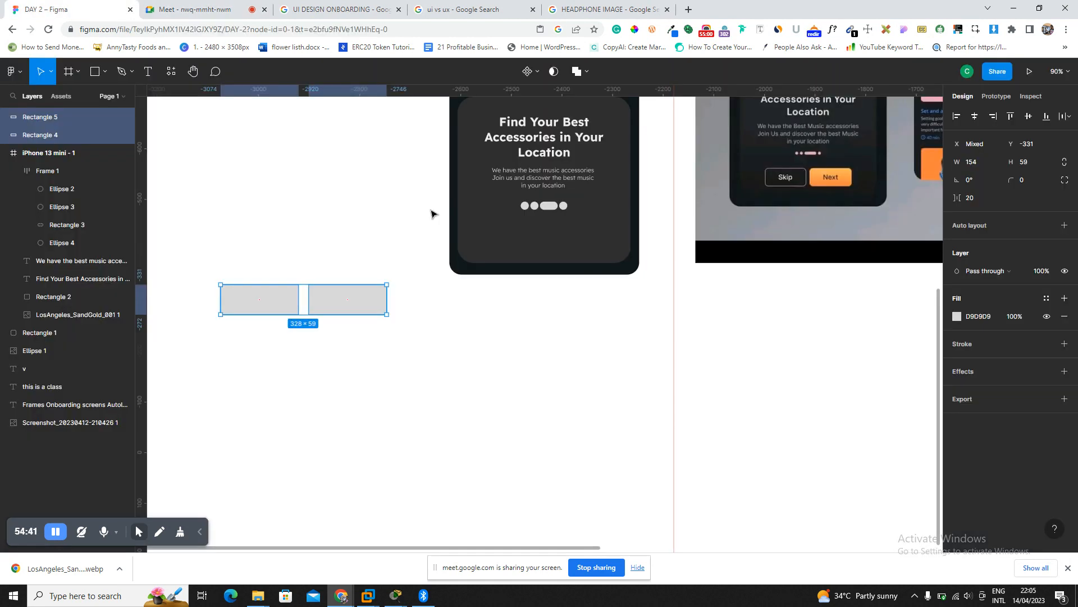
left_click(369, 344)
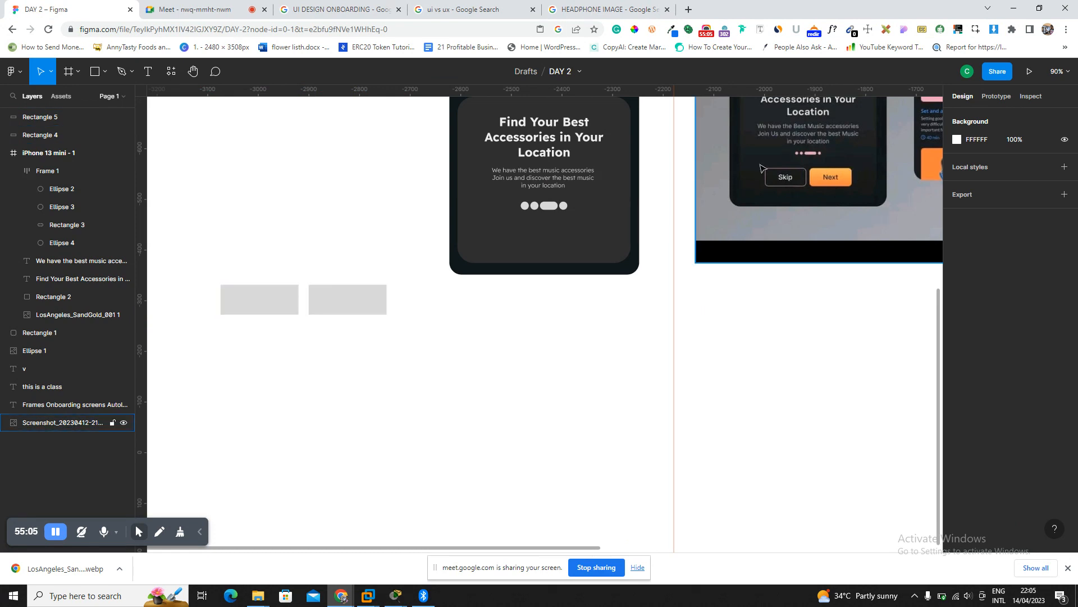
left_click(351, 293)
left_click(272, 298, "shift")
left_click_drag(349, 301, 467, 315)
left_click_drag(283, 298, 771, 306)
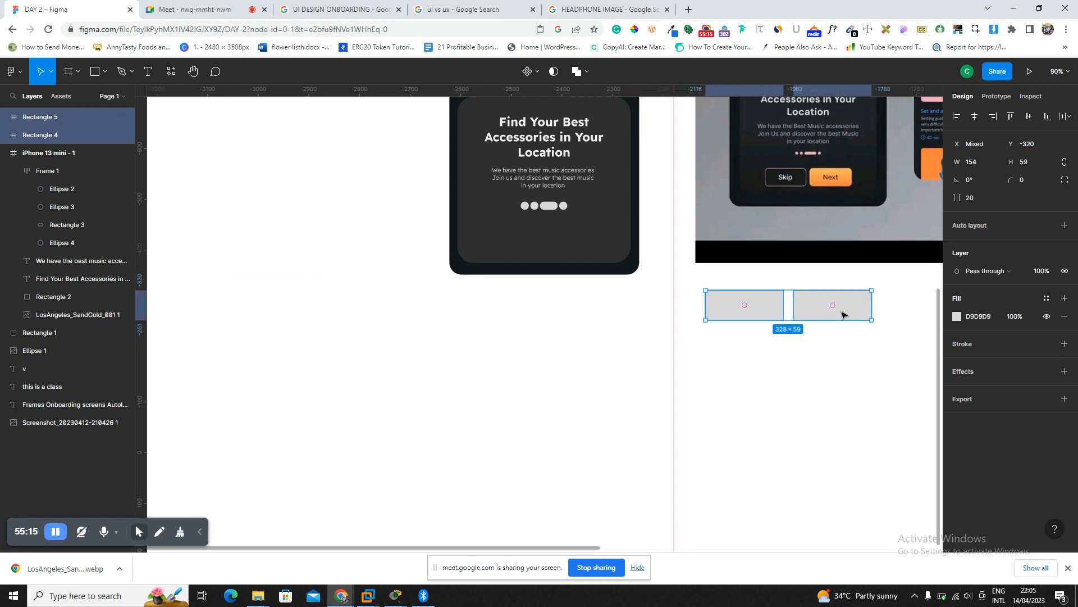
Fill the second button rectangle with the orange FEAC50 sampled from the reference screenshot's Next button.
scroll(841, 313, "up", 2)
scroll(840, 313, "up", 5)
scroll(842, 332, "right", 2)
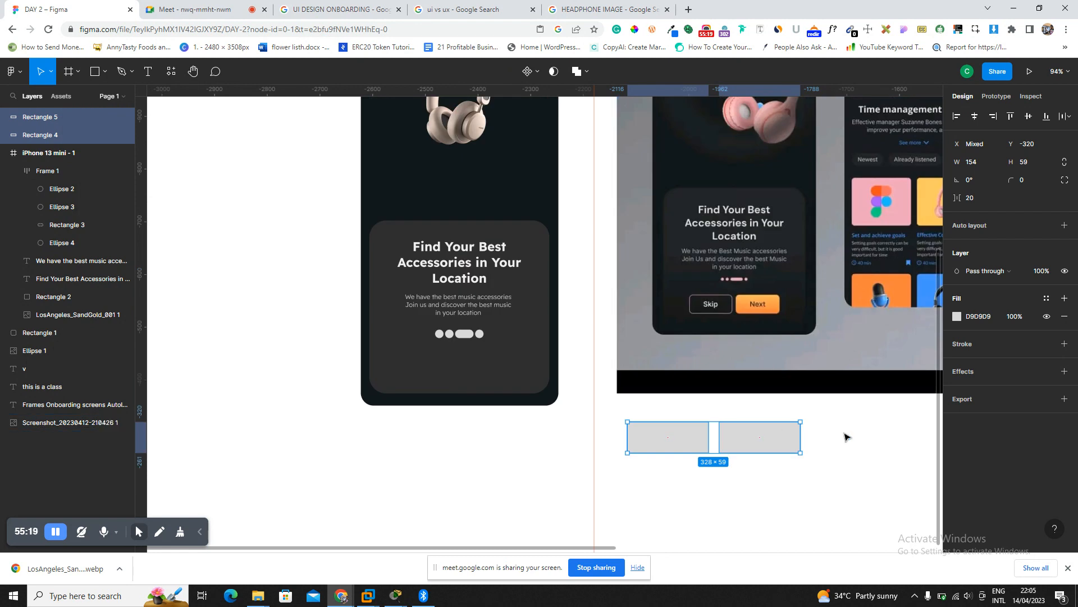
left_click(794, 437)
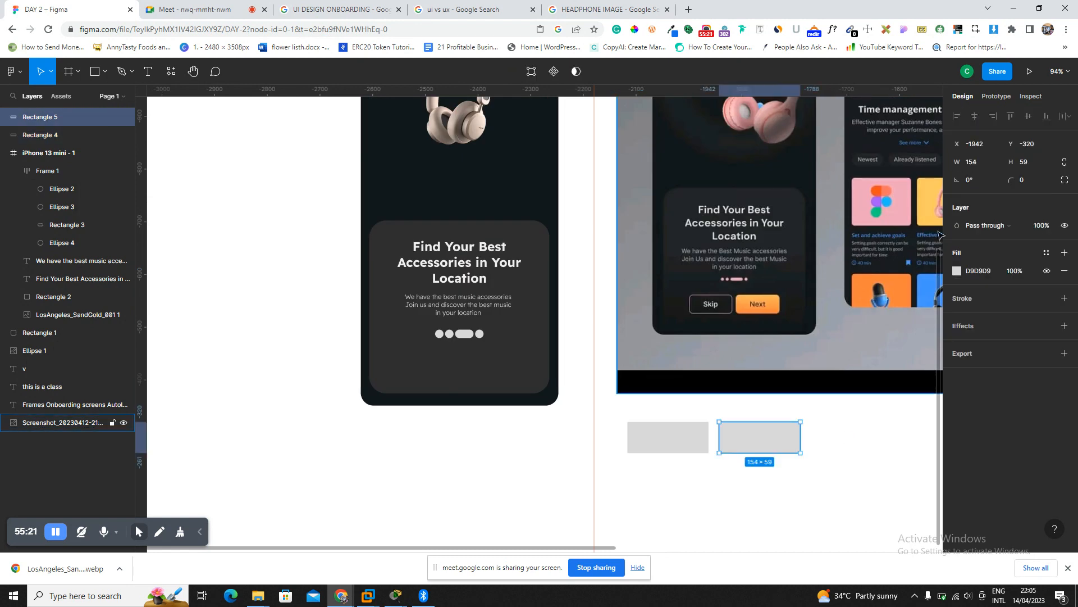
left_click(957, 271)
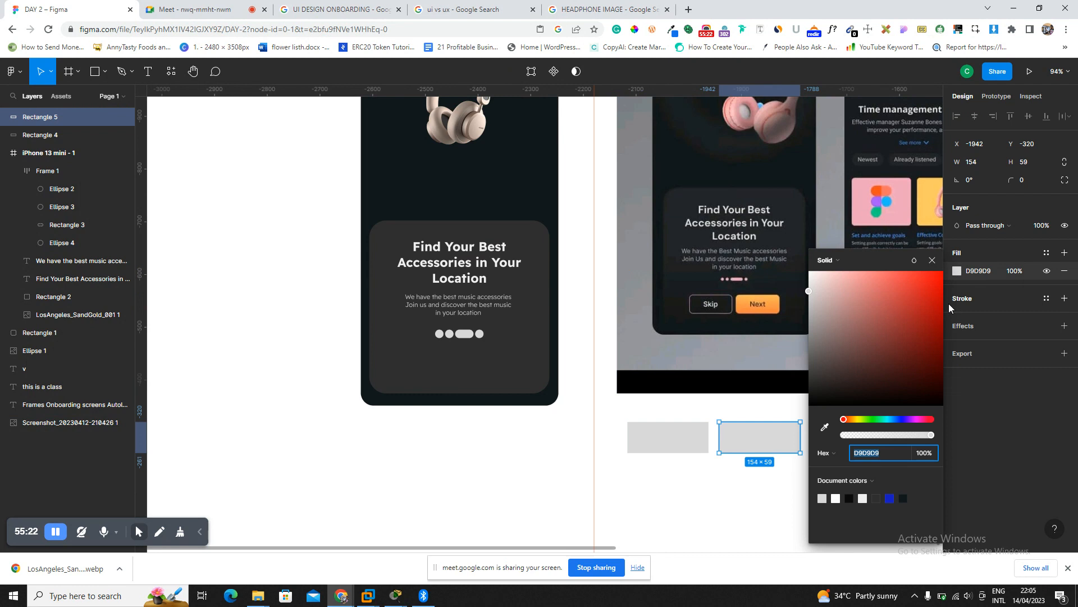
left_click(826, 427)
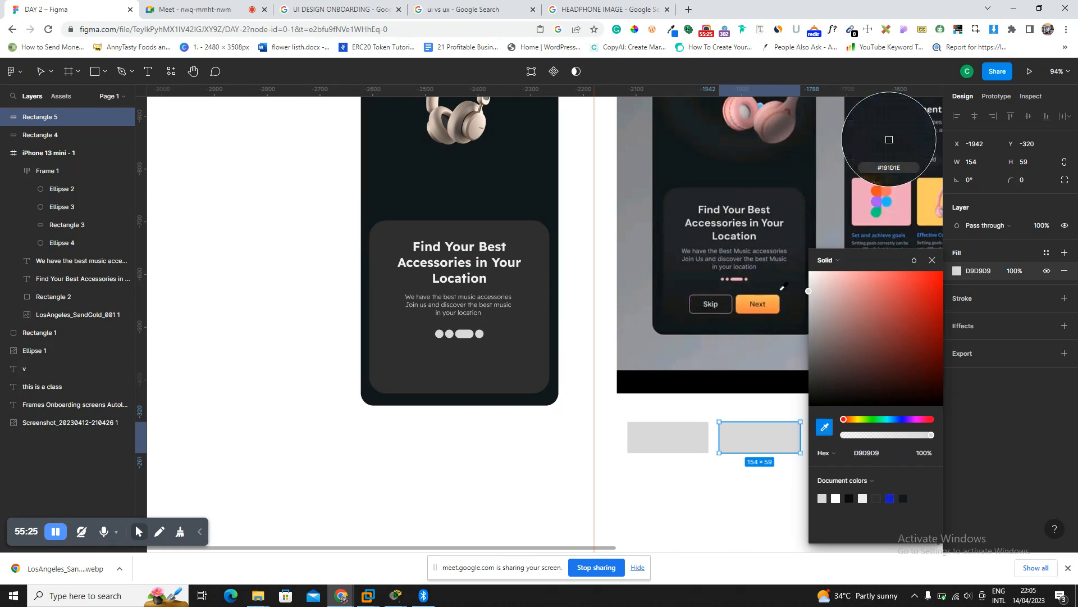
left_click(889, 138)
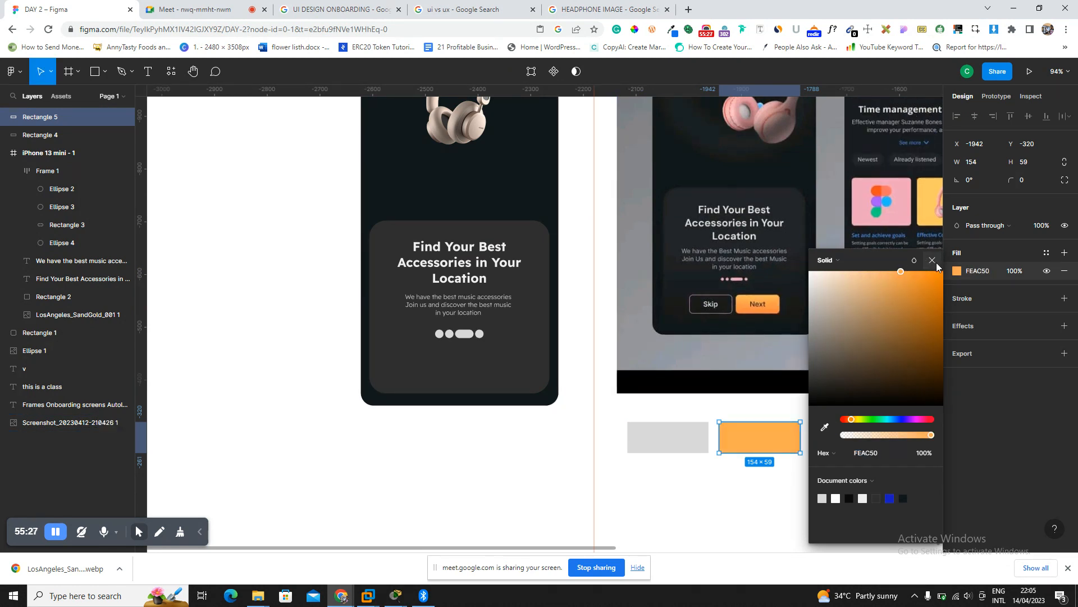
left_click(932, 261)
Remove the grey rectangle's fill and give it a 1 px inside stroke in 151515, like the Skip button's outline.
left_click(656, 437)
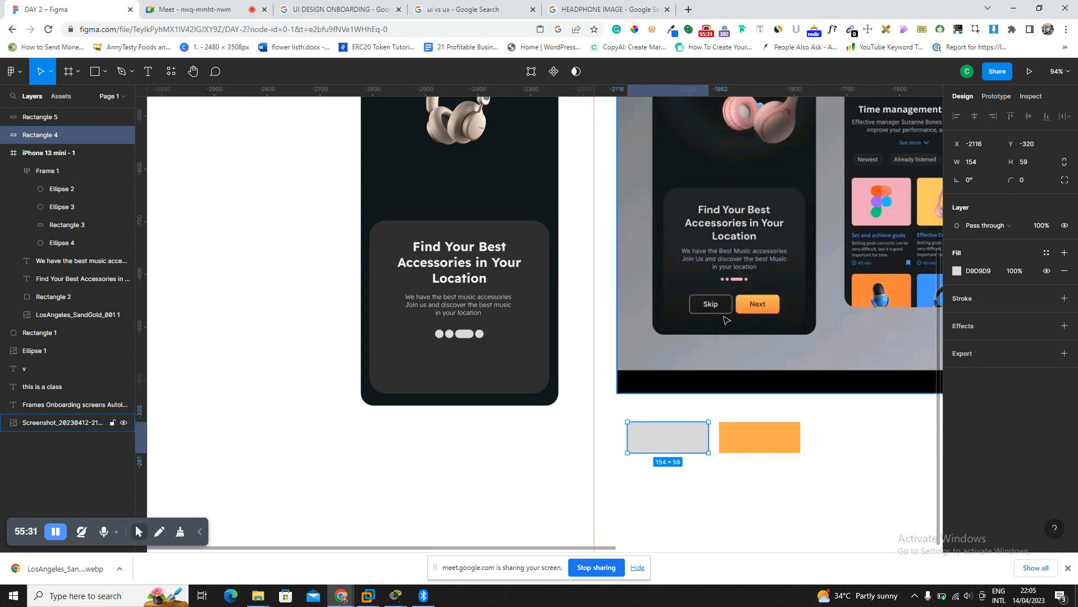
scroll(710, 314, "up", 5)
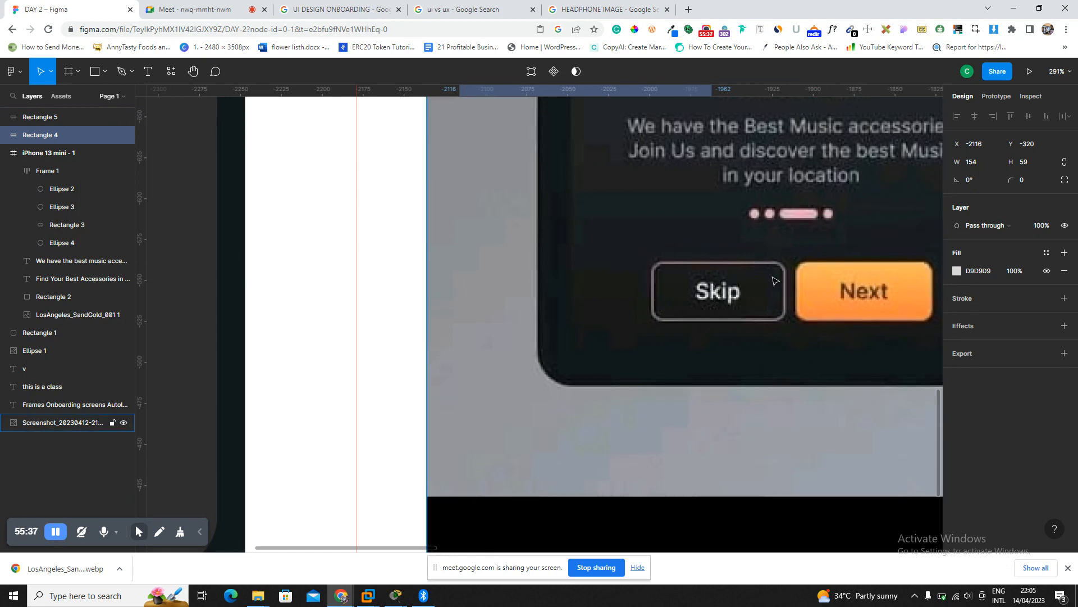
scroll(771, 298, "down", 3)
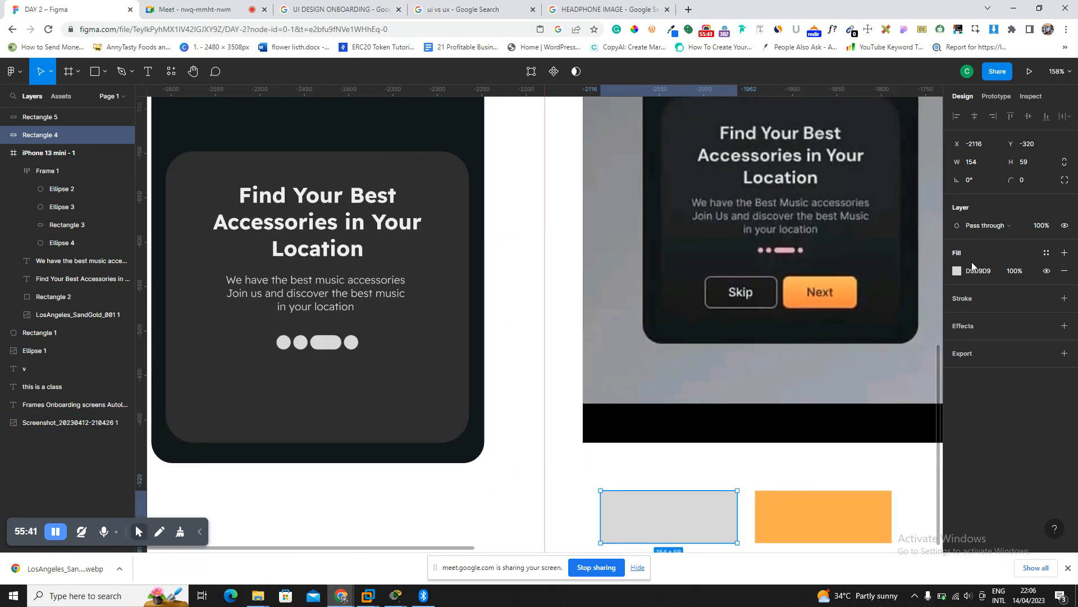
left_click(1064, 271)
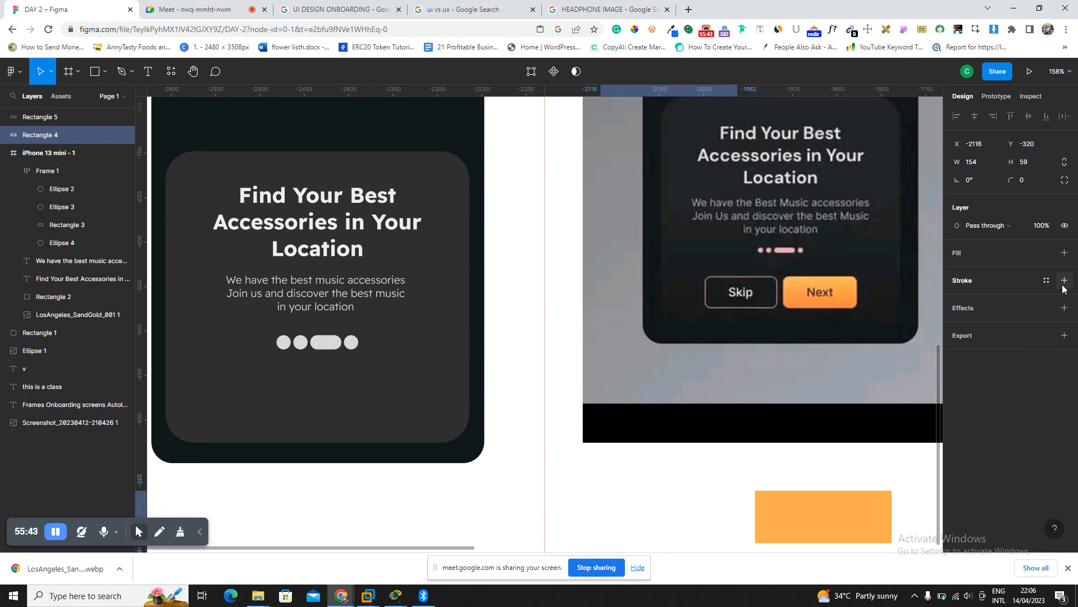
left_click(1064, 281)
left_click(959, 300)
mouse_move(893, 319)
left_mouse_down()
mouse_move(797, 278)
mouse_move(847, 312)
mouse_move(835, 368)
mouse_move(808, 394)
left_mouse_up()
left_click(932, 260)
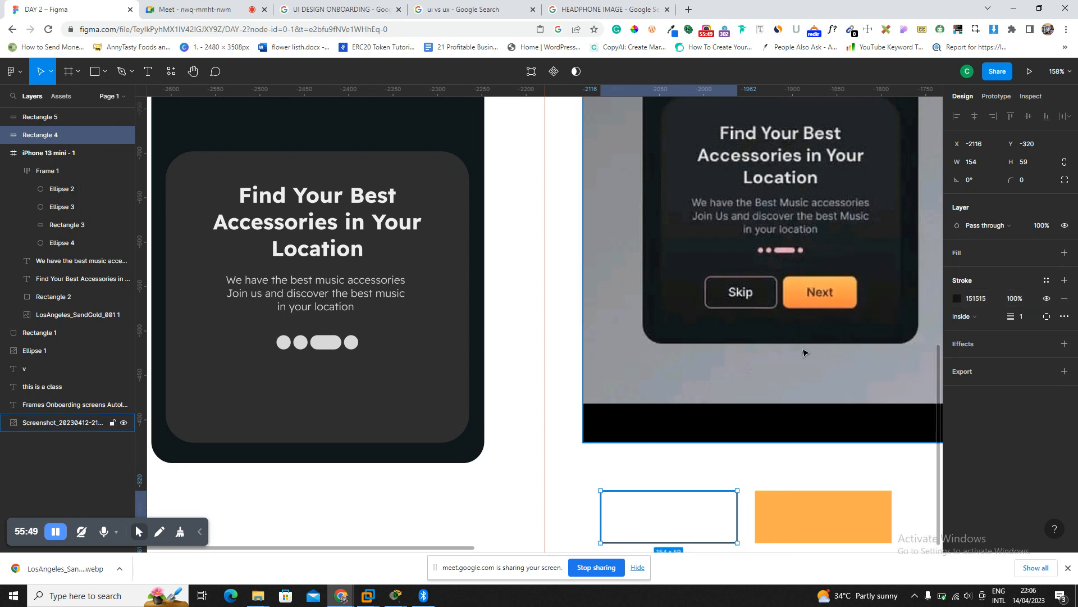
scroll(784, 414, "down", 3)
left_click(736, 421)
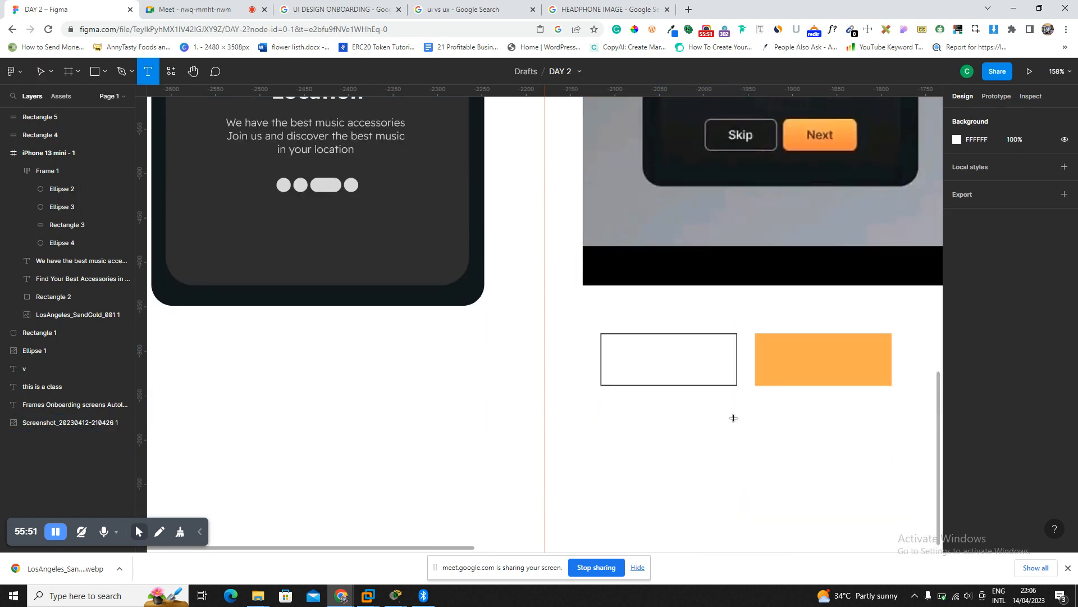
Admit all waiting participants in the Google Meet call and return to the Figma design.
left_click(193, 9)
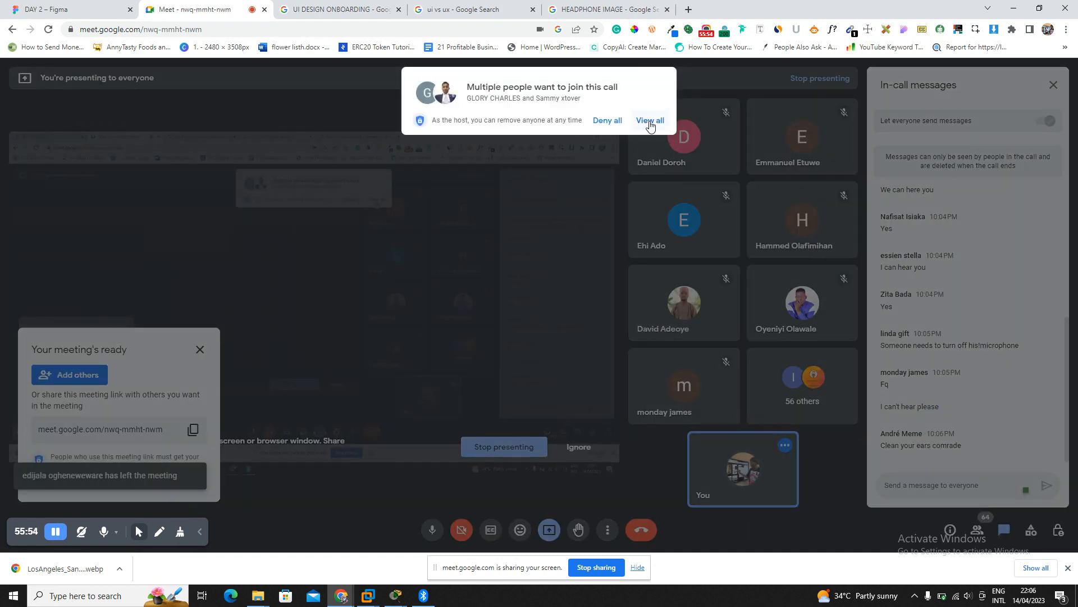
left_click(651, 121)
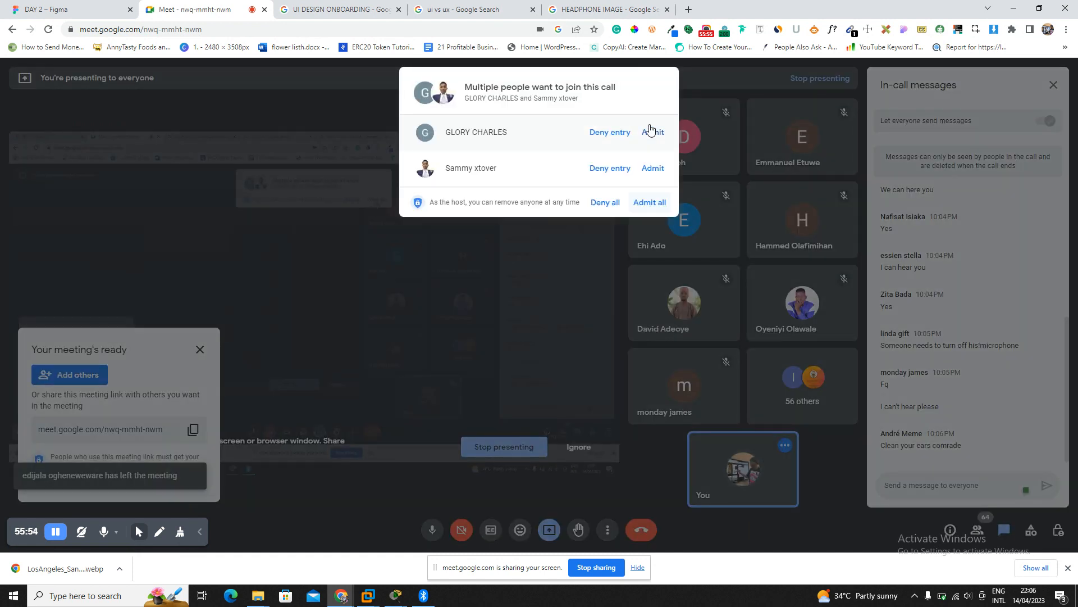
left_click(647, 203)
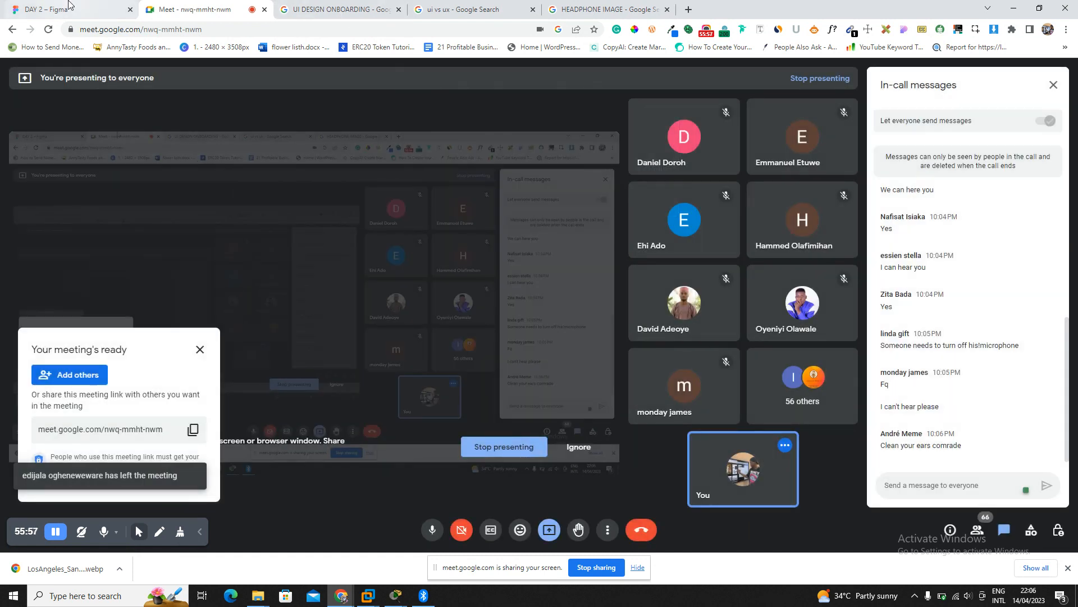
left_click(72, 9)
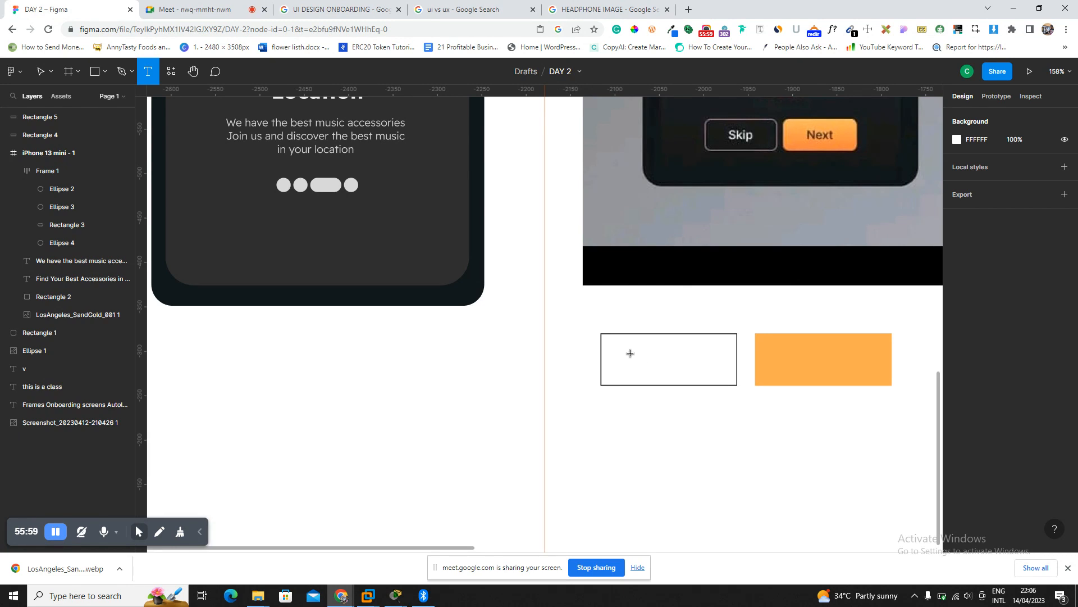
Add a "Skip" text label and move it to the middle of the outlined button rectangle.
left_click(630, 352)
type("Skip")
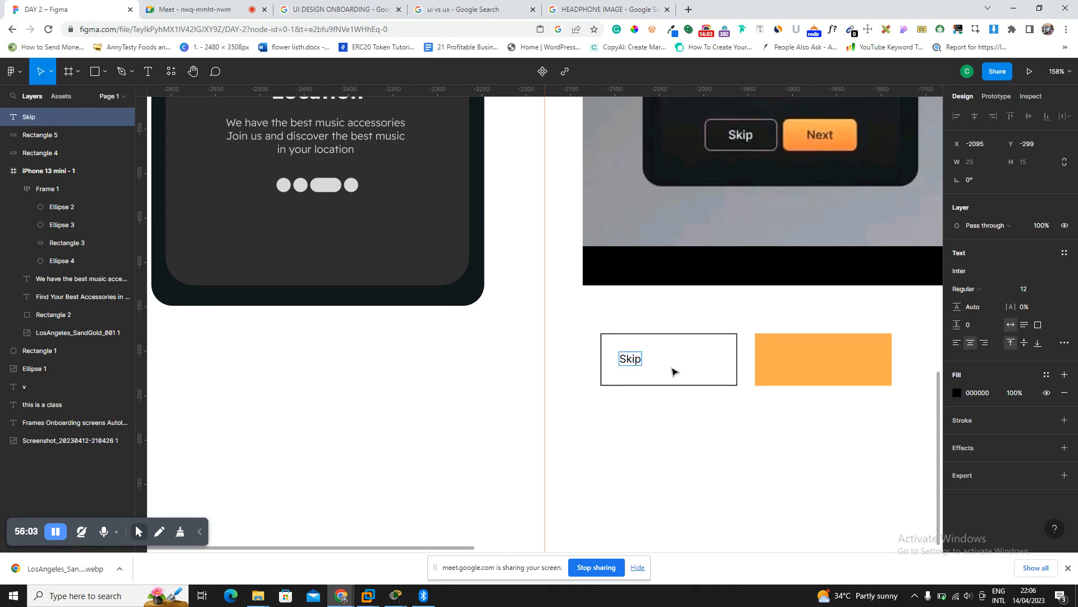
key("Escape")
left_click_drag(640, 363, 677, 364)
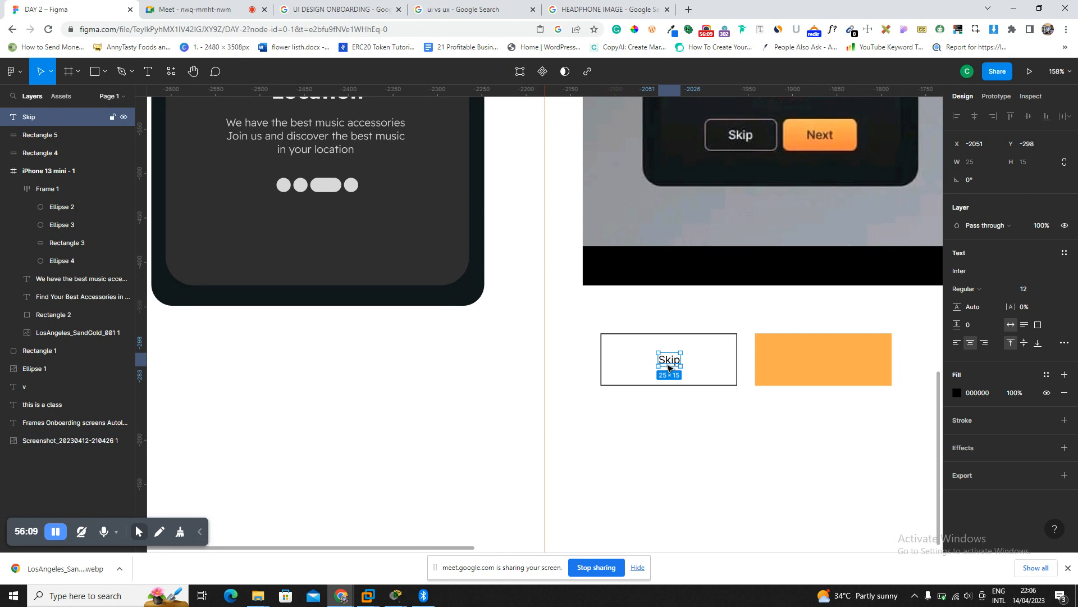
Duplicate the Skip label onto the middle of the orange rectangle and change its text to "Next".
left_click_drag(670, 367, 825, 368)
double_click(820, 363)
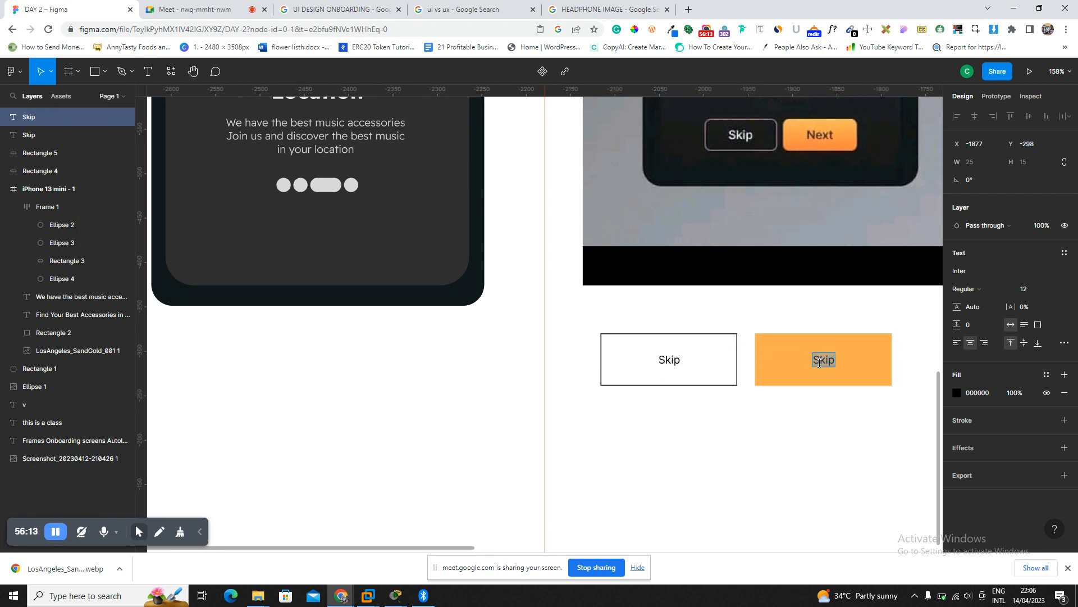
type("Next")
key("Escape")
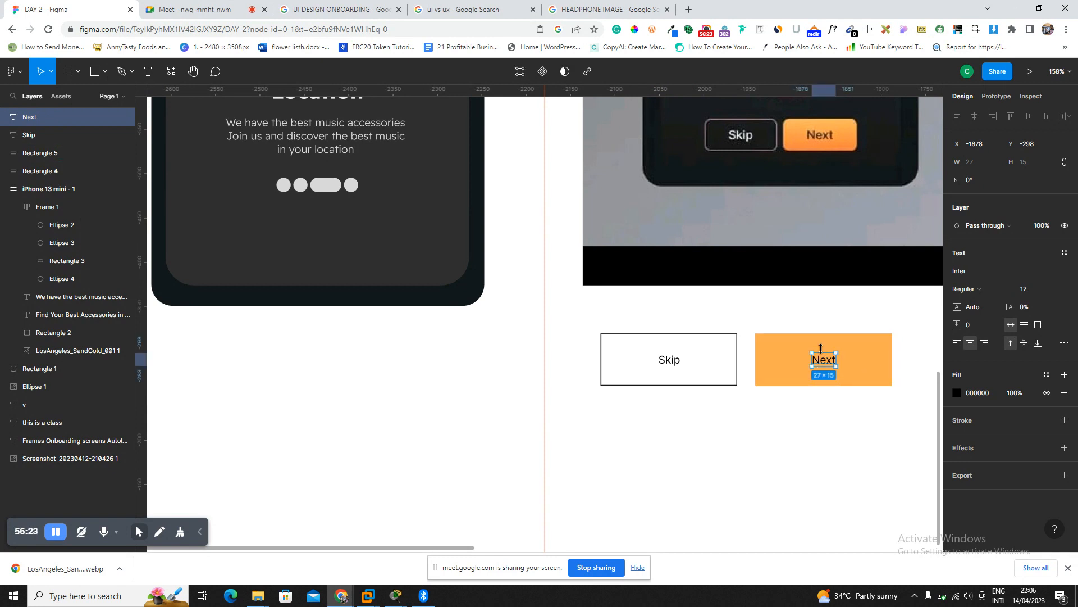
Set the corner radius of both button rectangles to 12.
left_click(836, 345)
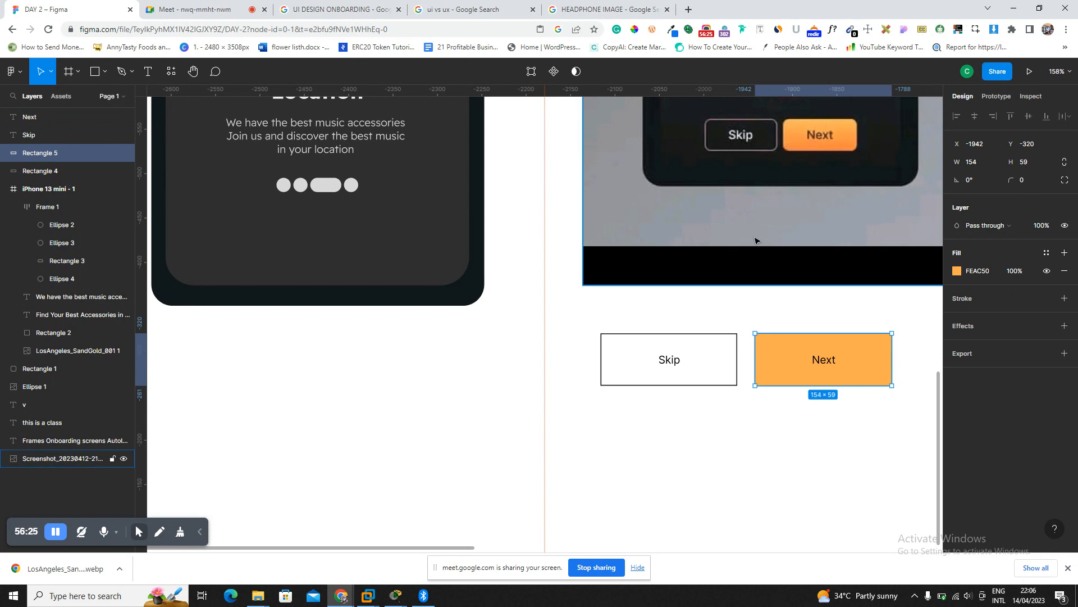
left_click(734, 340, "shift")
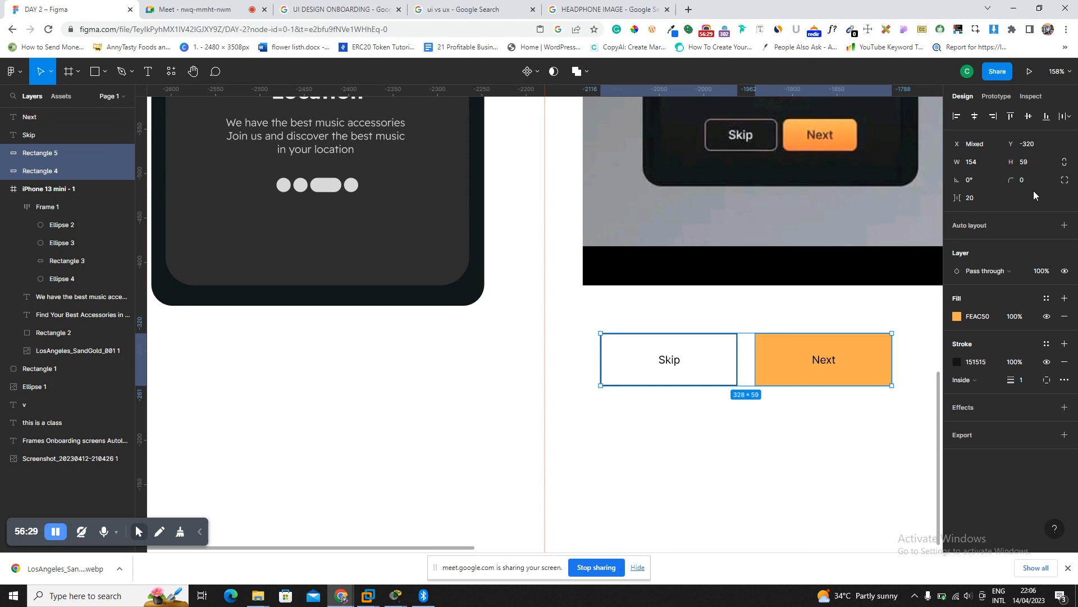
type("12")
key("Return")
left_click(842, 320)
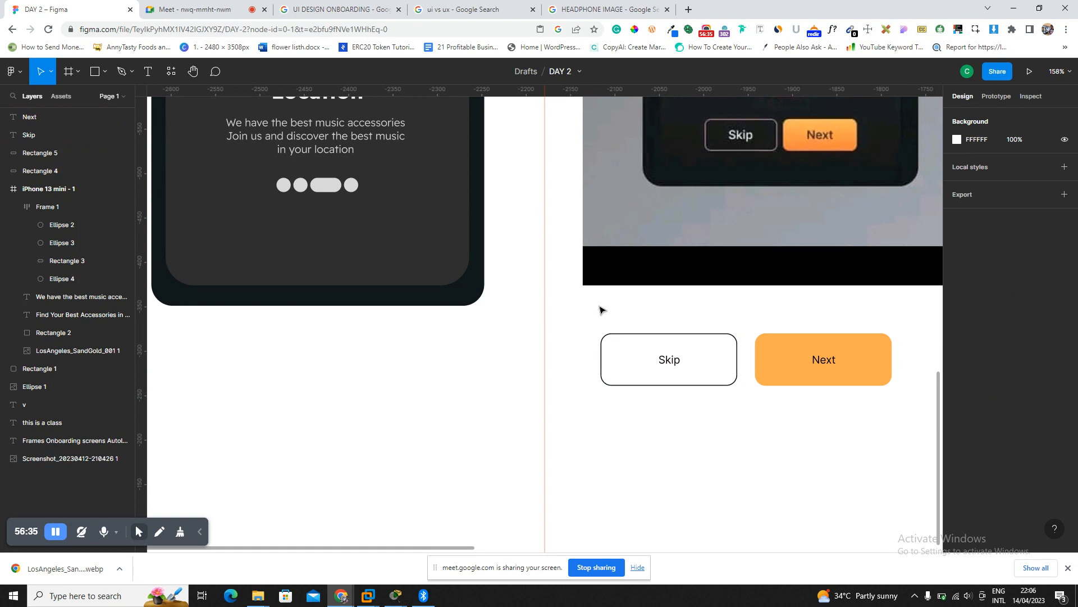
Group the Skip label with its outlined rectangle.
scroll(377, 235, "up", 3)
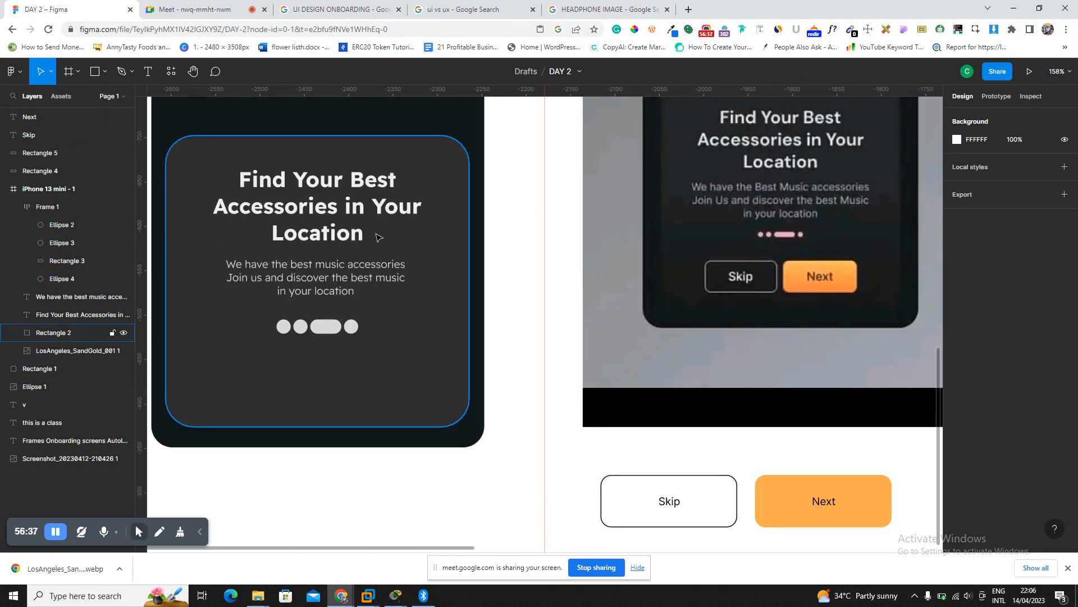
scroll(378, 236, "down", 5)
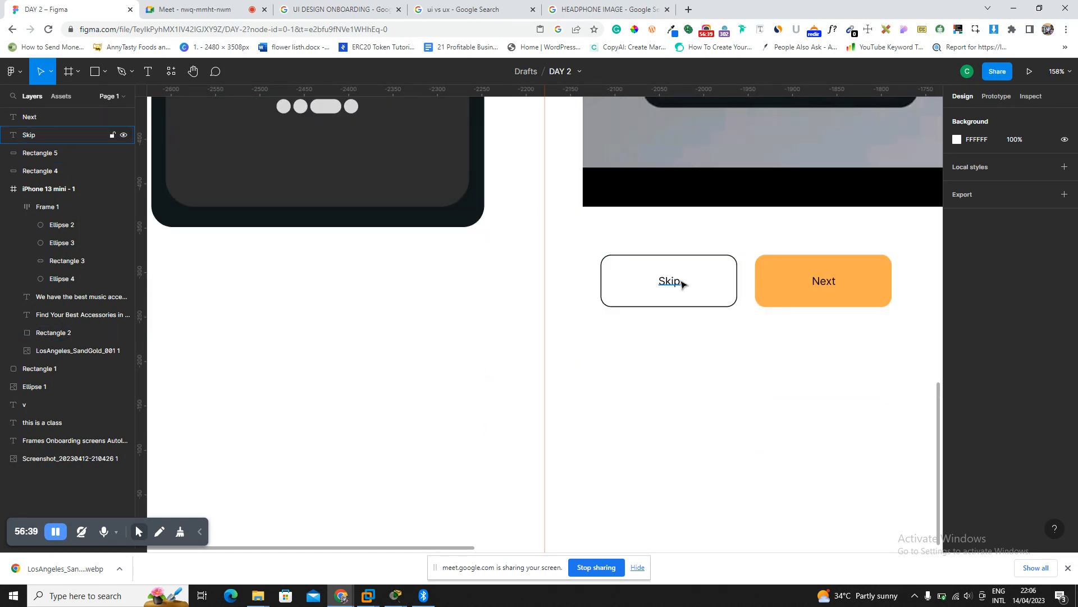
left_click(712, 298)
mouse_move(718, 301)
left_mouse_down()
mouse_move(651, 363)
mouse_move(725, 271)
mouse_move(708, 306)
mouse_move(715, 296)
left_mouse_up()
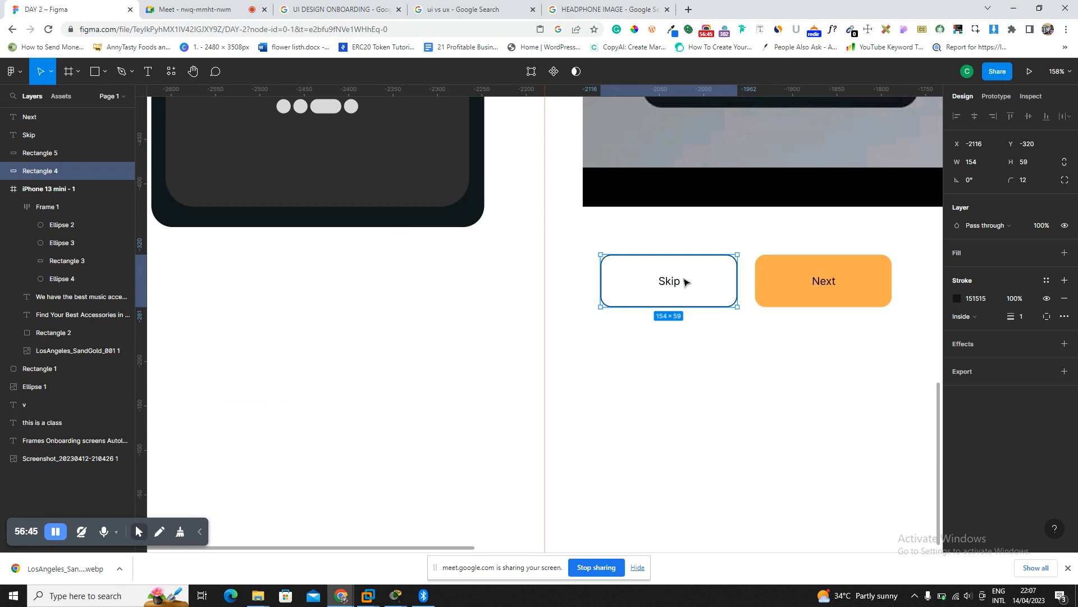
left_click(617, 247)
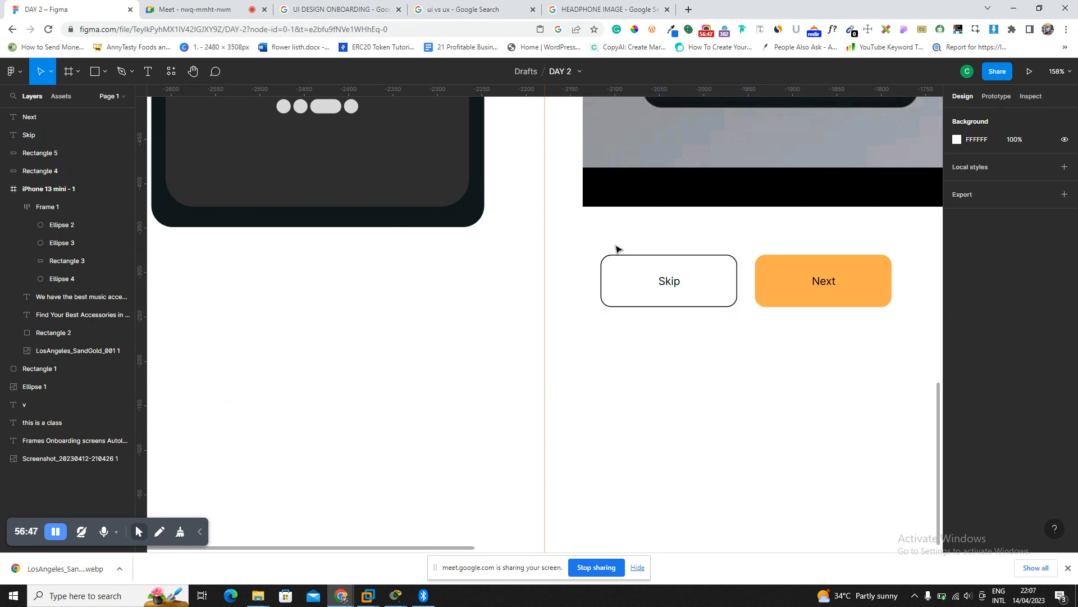
left_click_drag(592, 240, 745, 321)
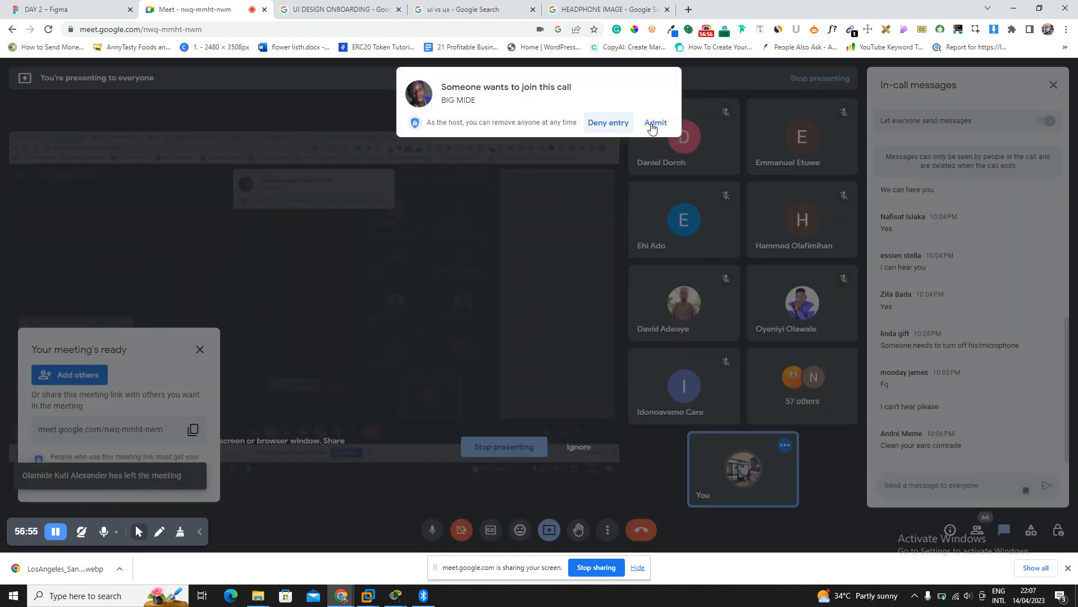
Admit the waiting participant in the Google Meet call, return to Figma and move the grouped Skip button to about X -2105.
left_click(652, 125)
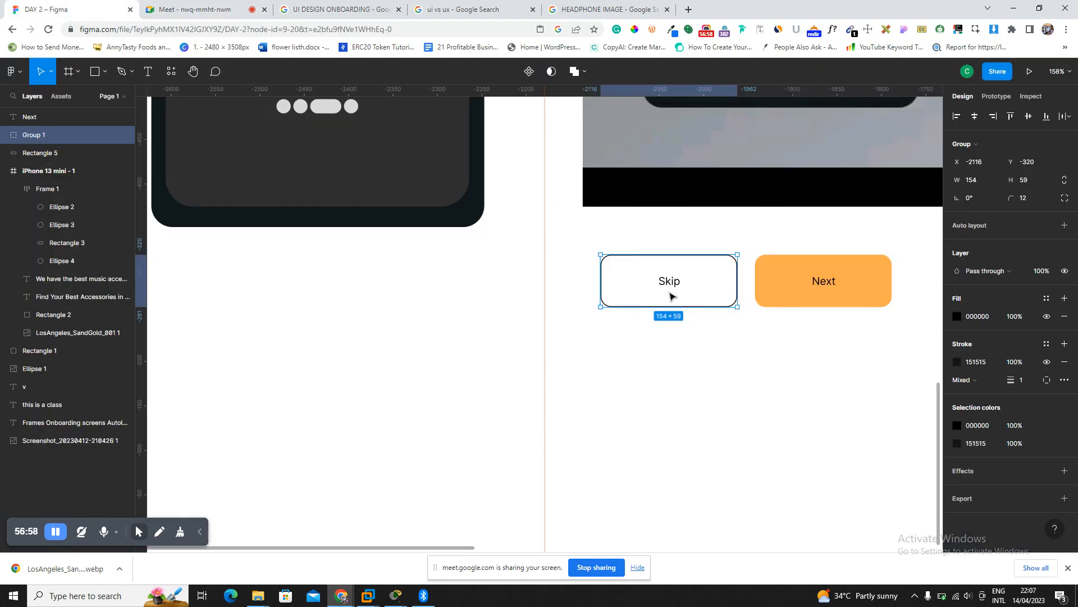
mouse_move(676, 296)
left_mouse_down()
mouse_move(693, 315)
mouse_move(655, 289)
mouse_move(679, 283)
mouse_move(685, 292)
left_mouse_up()
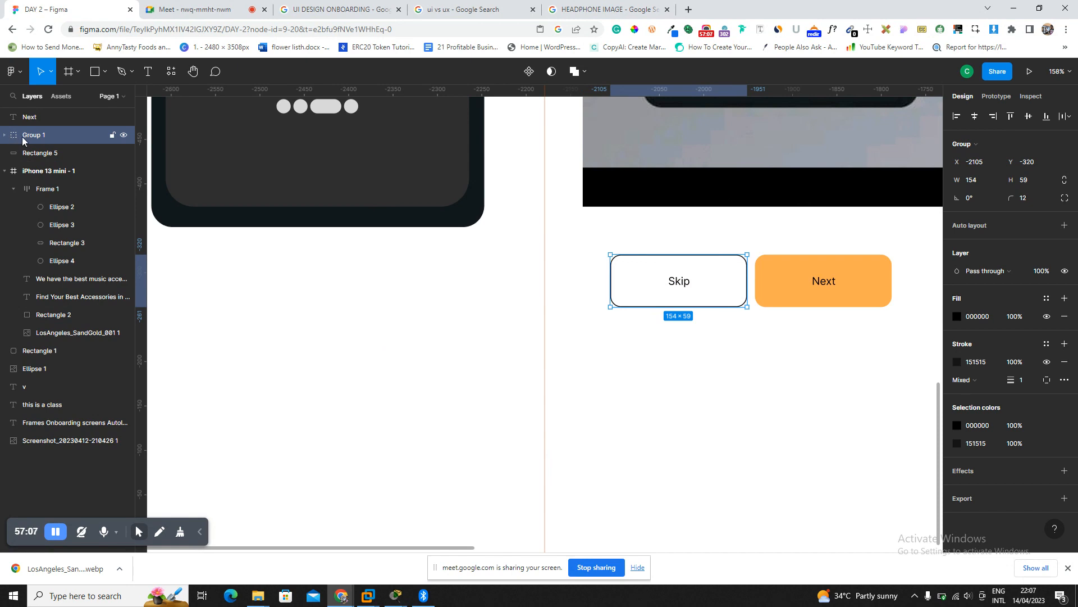
Group the Next label with its orange rectangle.
left_click(833, 281)
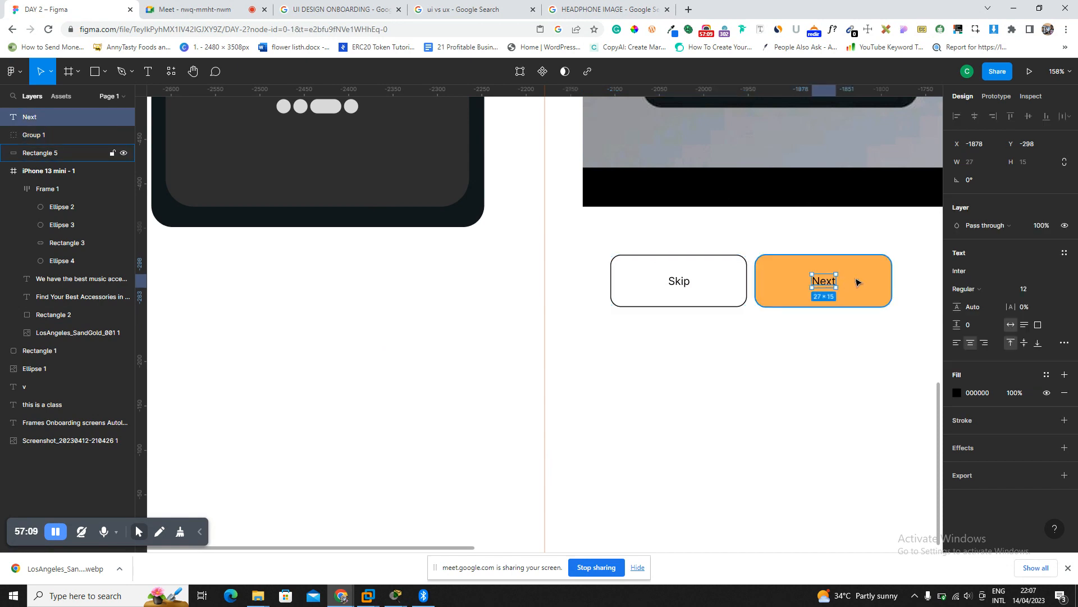
left_click(858, 282, "shift")
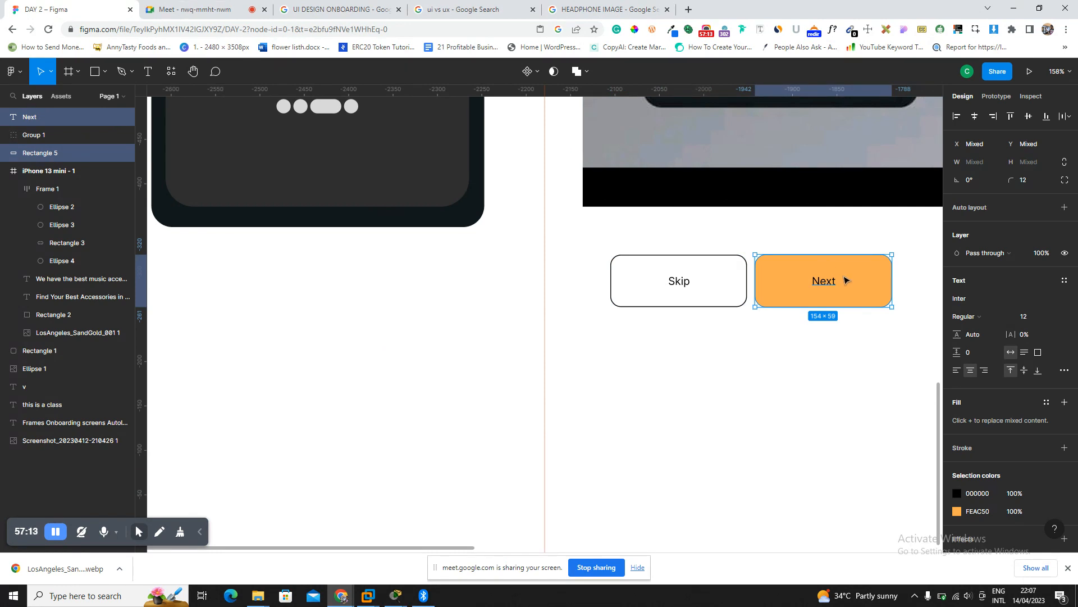
Switch to the Google Meet call, admit all waiting participants and return to the Figma design.
left_click(189, 9)
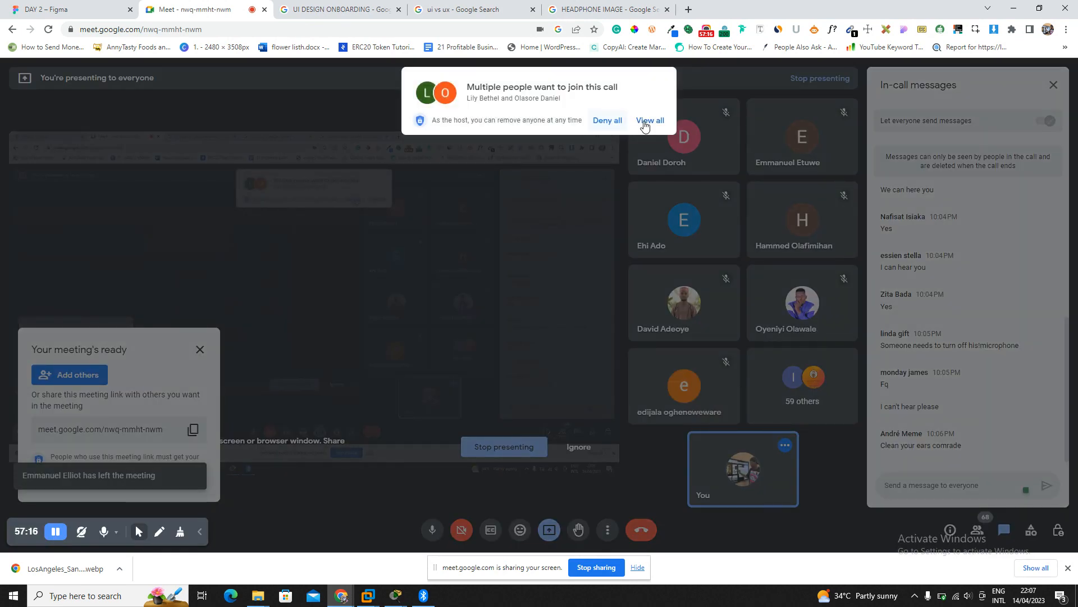
left_click(647, 120)
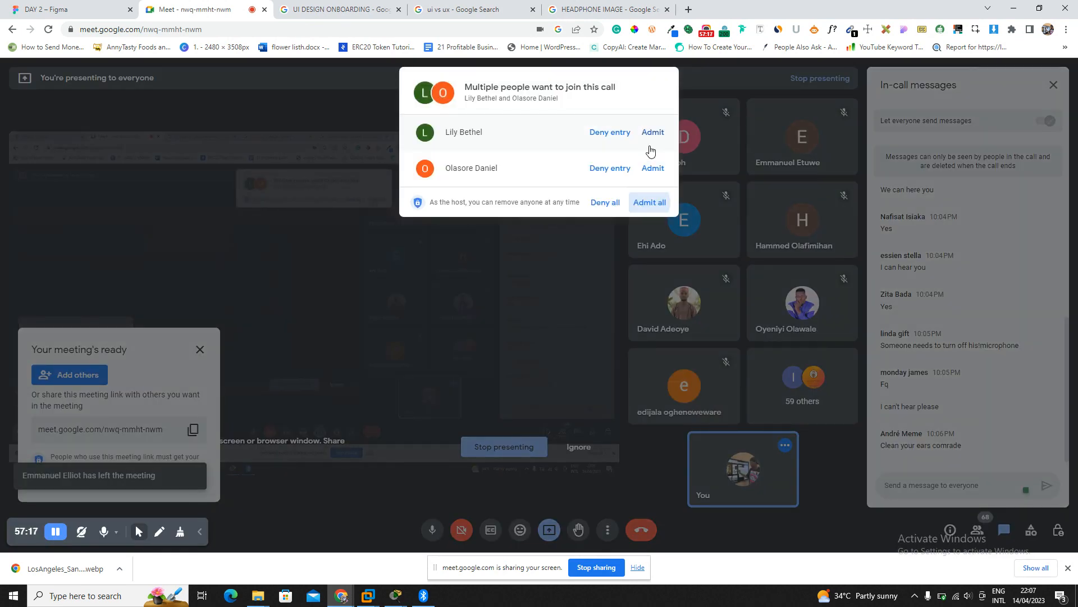
left_click(650, 201)
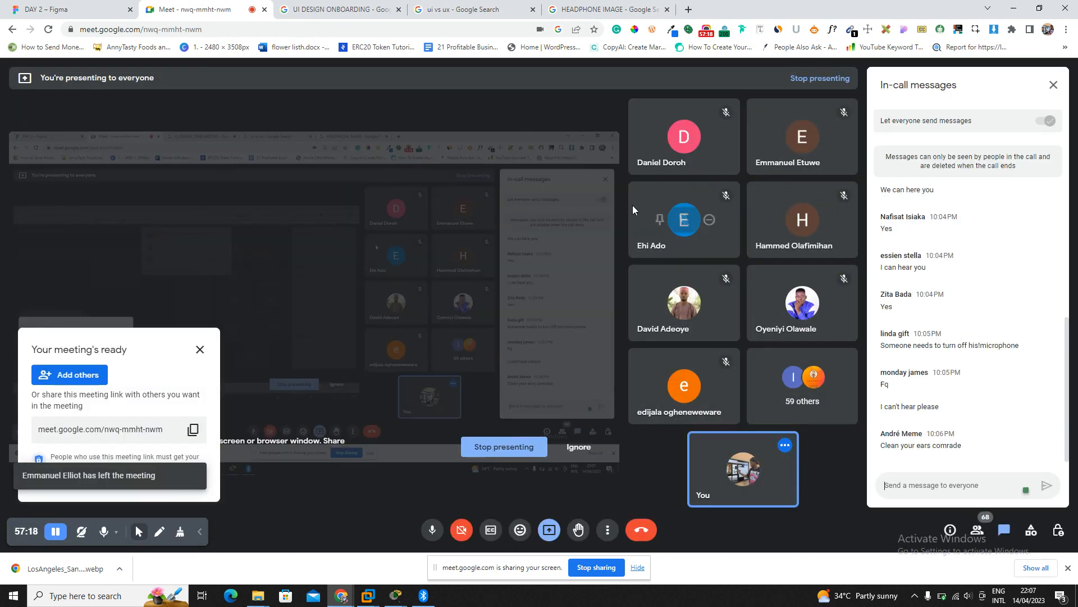
left_click(73, 9)
Combine the Skip and Next button groups into one frame with auto layout.
scroll(796, 364, "down", 2)
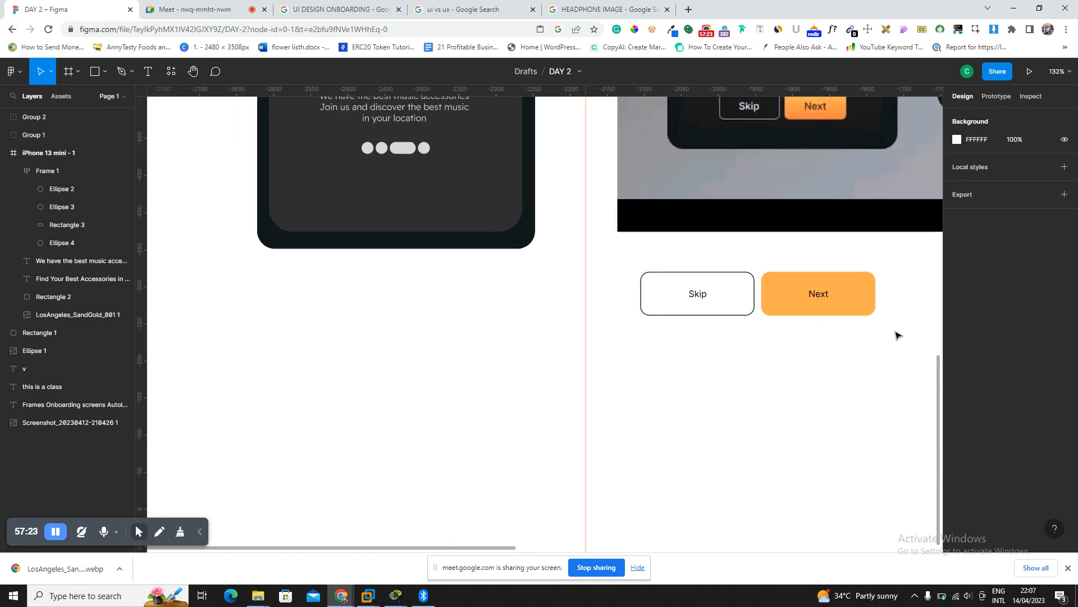
left_click_drag(893, 330, 638, 252)
right_click(683, 292)
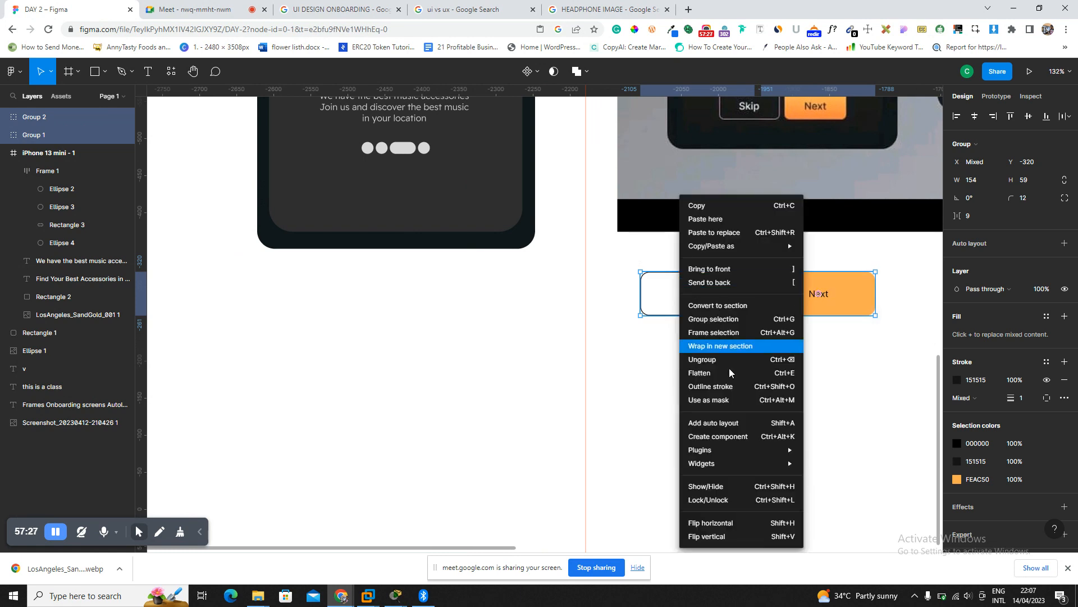
left_click(742, 427)
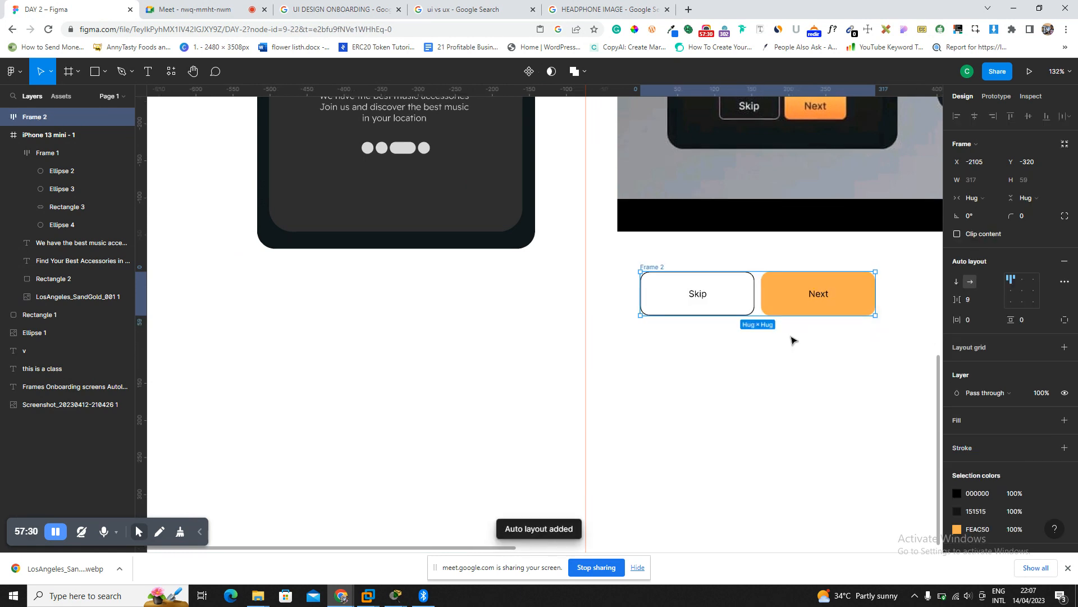
Try an auto layout spacing of 2 between the Skip and Next buttons.
left_click_drag(961, 300, 520, 311)
left_click(983, 305)
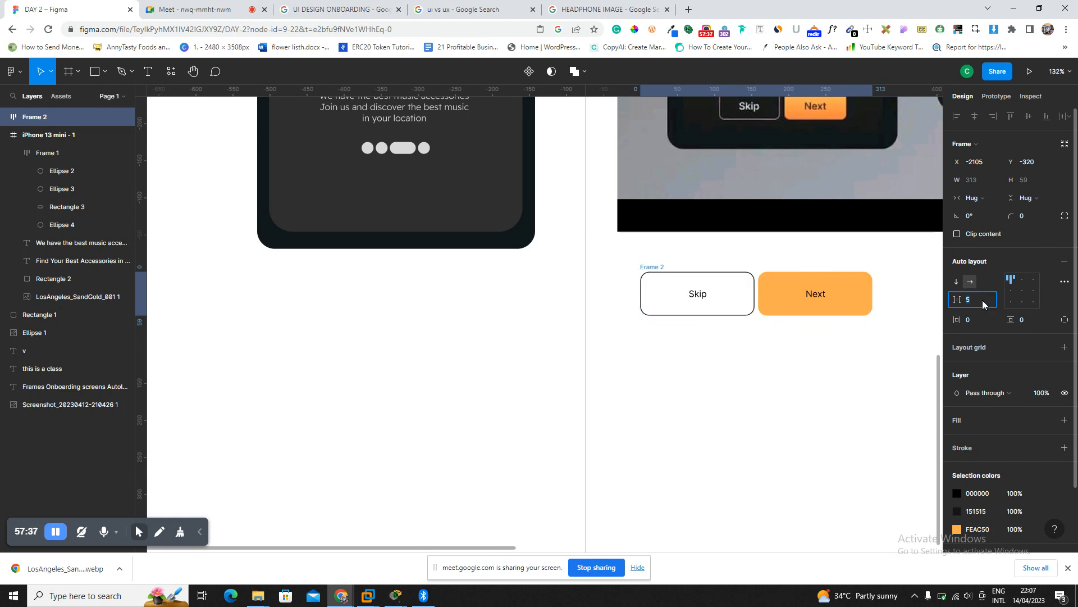
type("2")
key("Return")
left_click(854, 357)
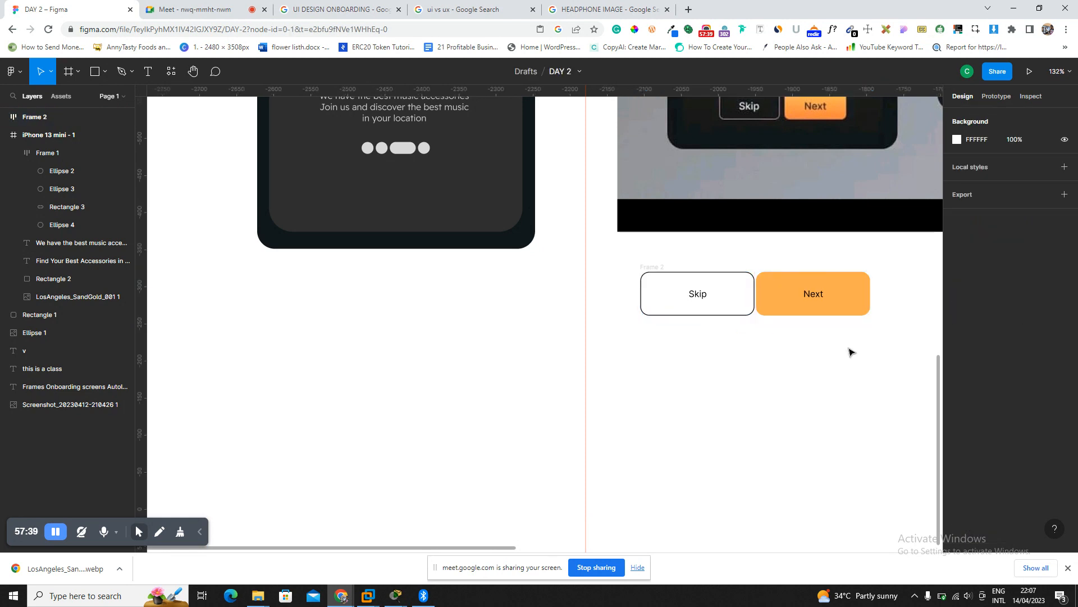
left_click(814, 294)
left_click(770, 357)
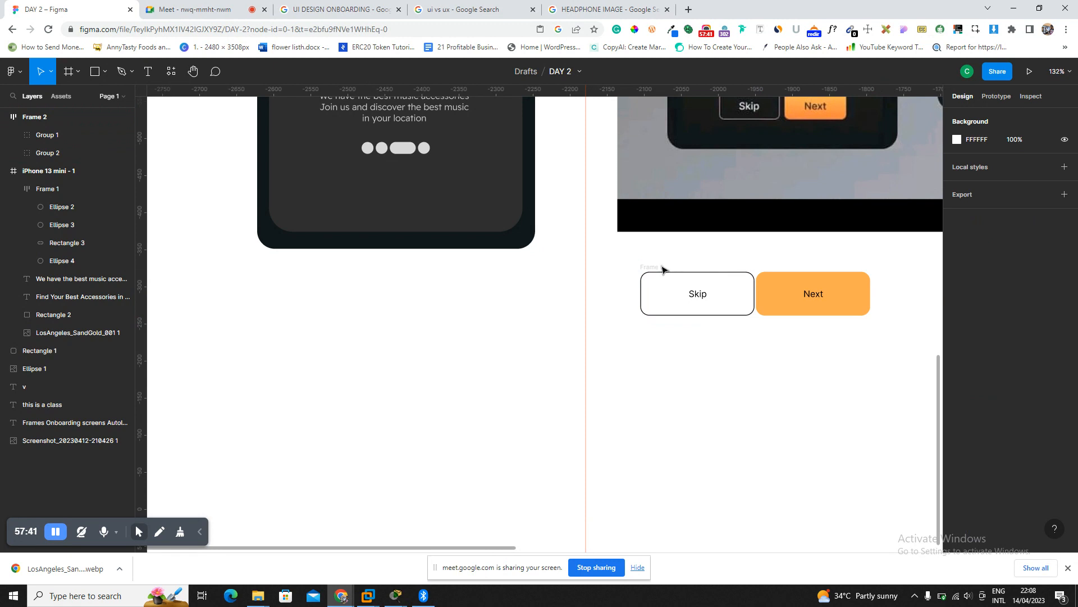
Set the horizontal spacing between items in the button frame to 4.
left_click(663, 268)
left_click(991, 303)
type("4")
key("Return")
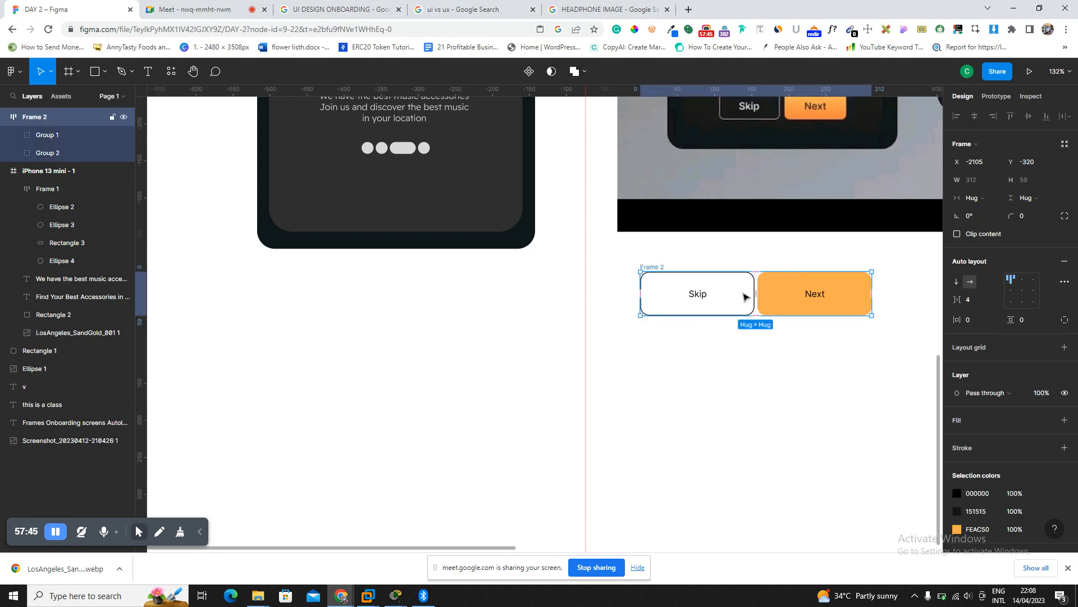
Move the button frame into the iPhone 13 mini frame, below the pagination dots at about X 31, Y 704.
left_click_drag(732, 298, 373, 195)
scroll(387, 194, "up", 5)
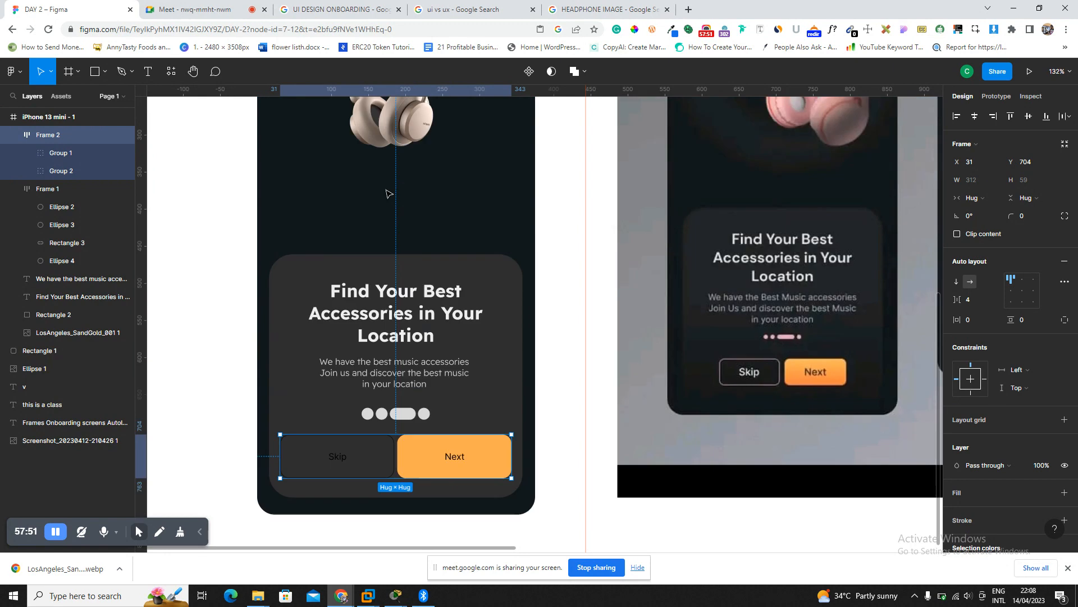
scroll(404, 205, "down", 3)
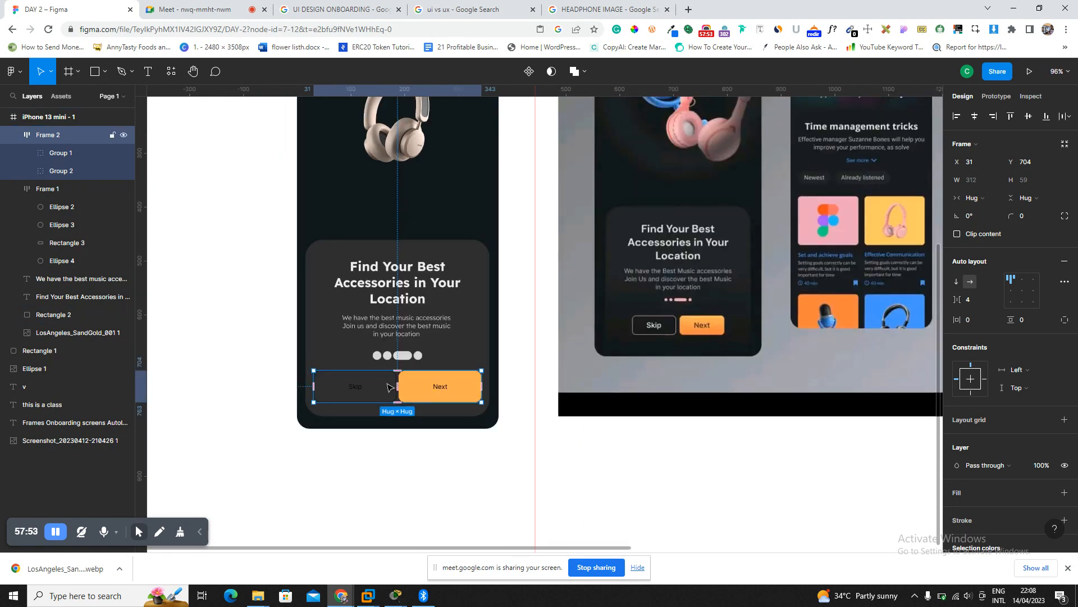
Change the Skip button's outline color to white FFFFFF.
key("shift+2")
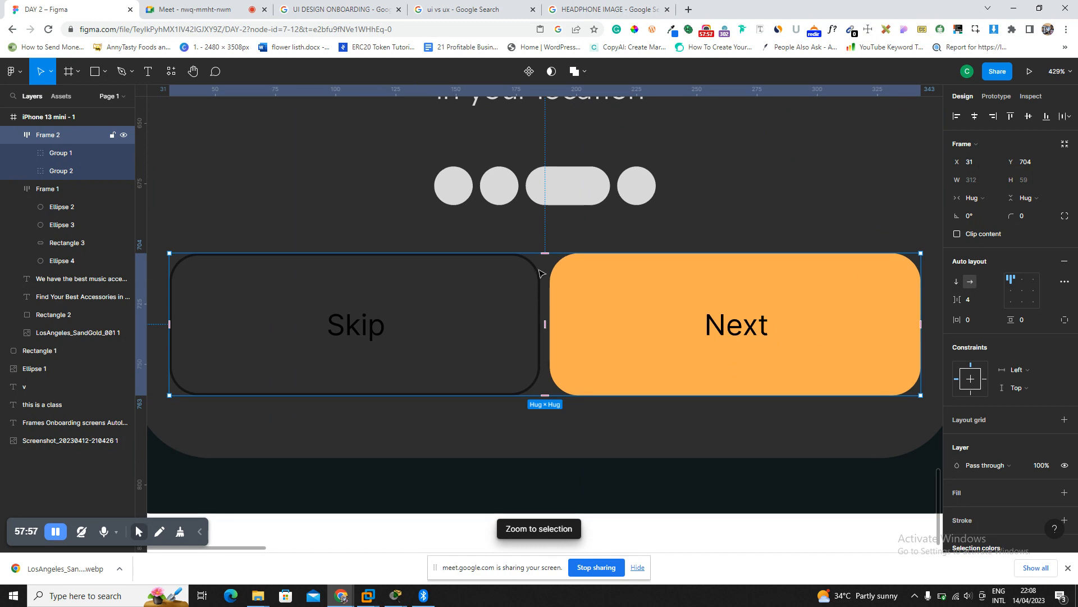
left_click(533, 280)
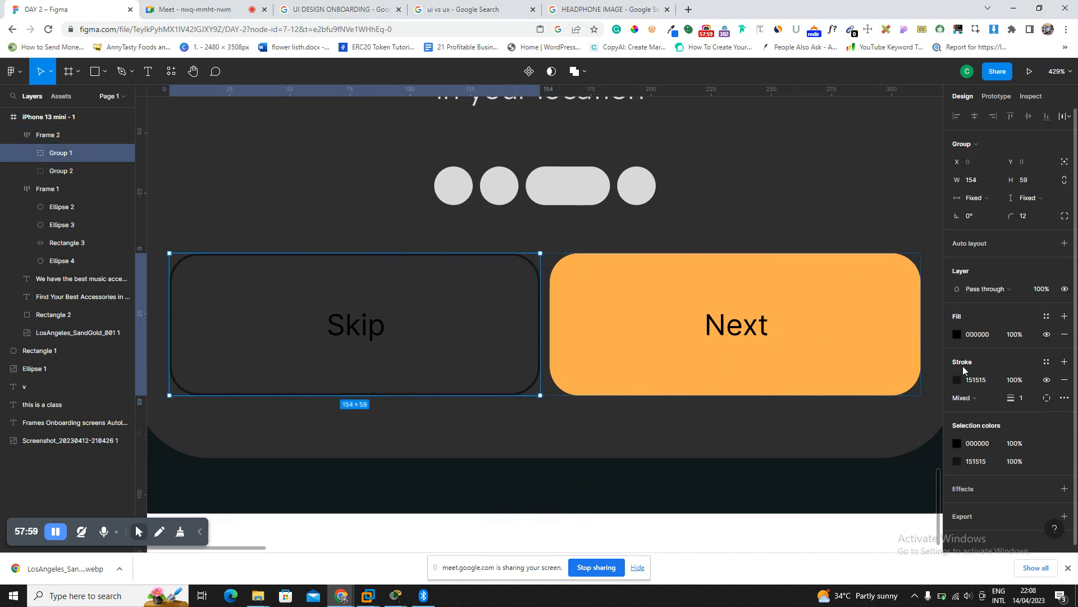
left_click(958, 382)
mouse_move(897, 342)
left_mouse_down()
mouse_move(797, 275)
mouse_move(681, 247)
left_mouse_up()
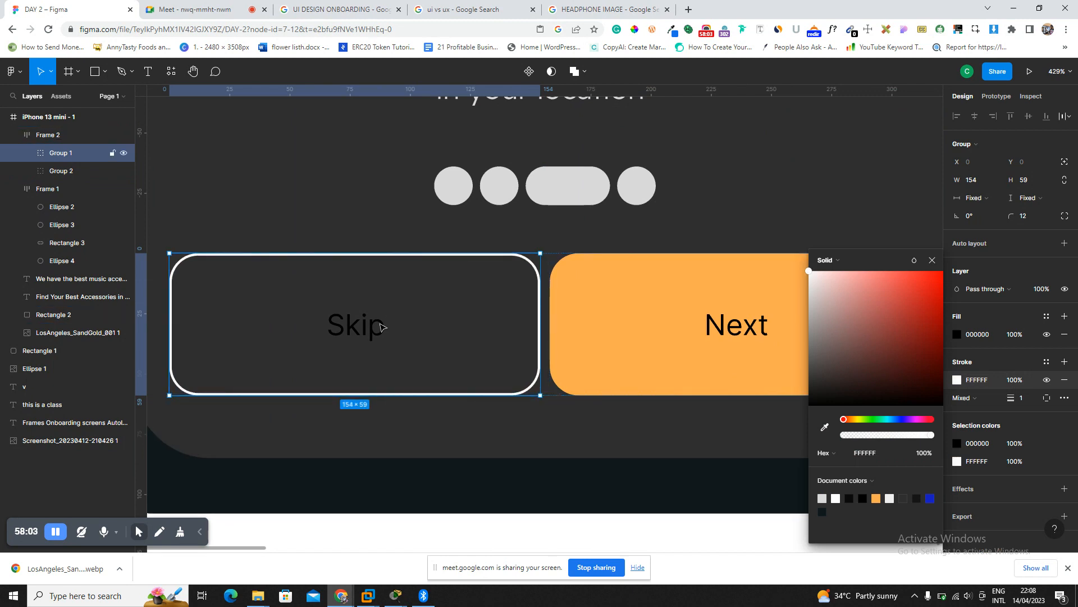
Fill the Skip label's text with white FFFFFF and clear the selection.
double_click(381, 328)
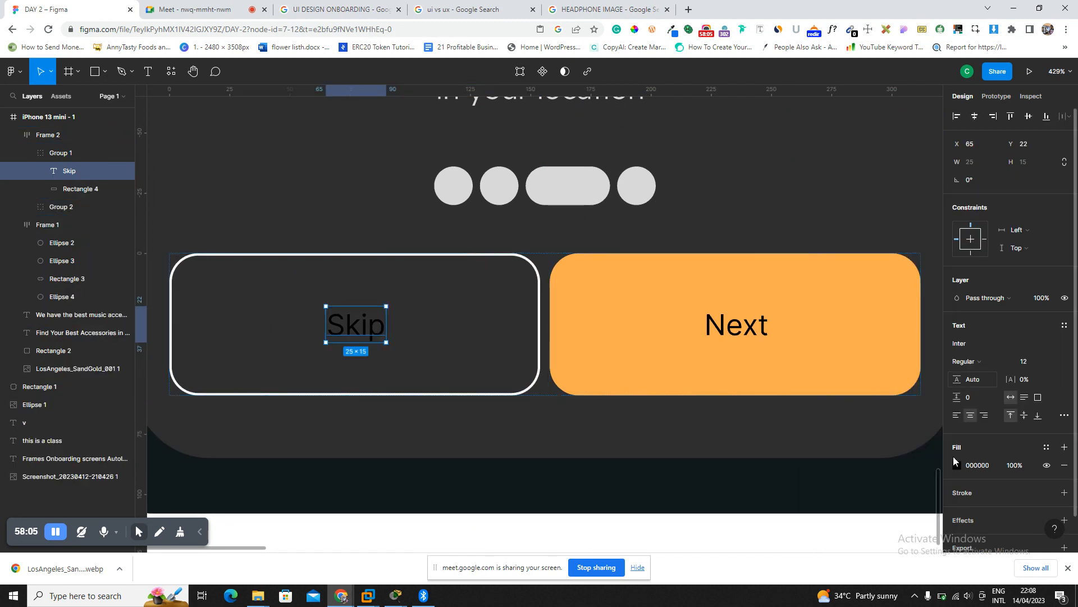
left_click(958, 466)
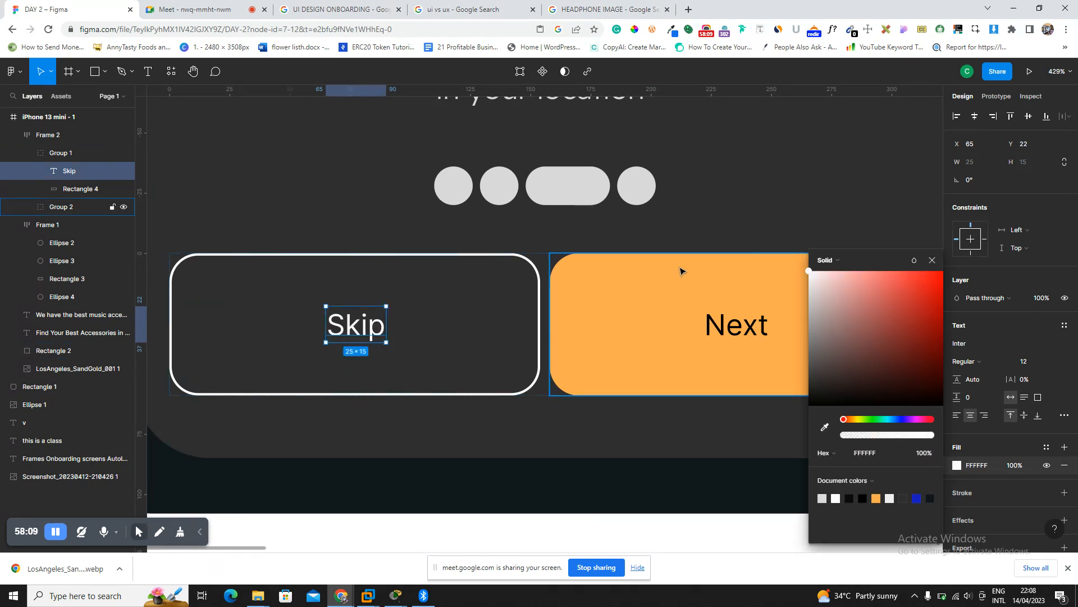
left_click(681, 272)
left_click(549, 433)
key("shift+0")
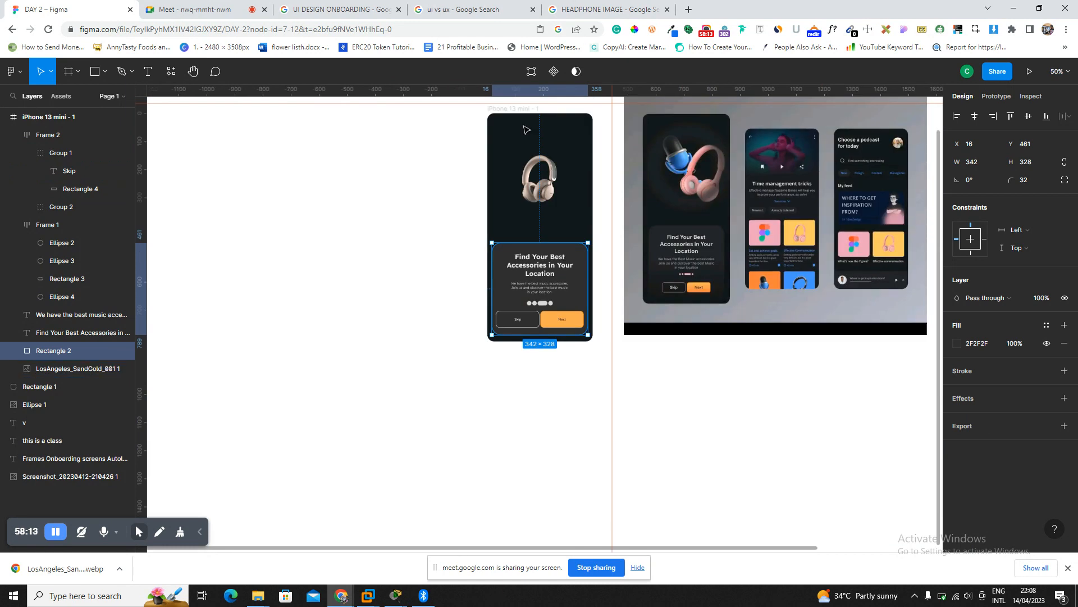
left_click(510, 108)
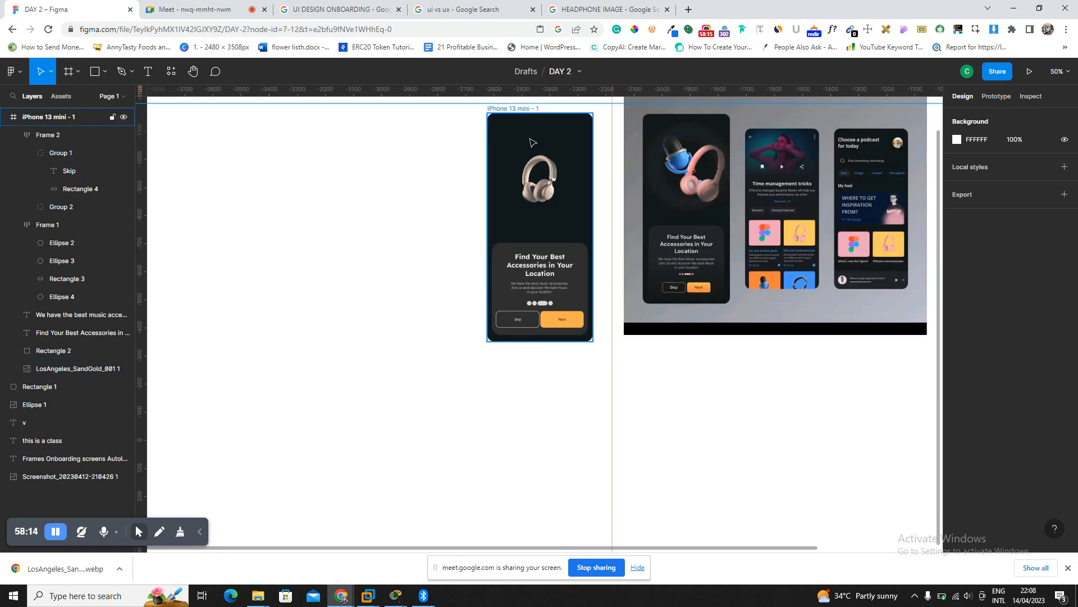
Change the page's canvas background color to dark gray 464646.
left_click_drag(529, 150, 371, 222)
key("shift+2")
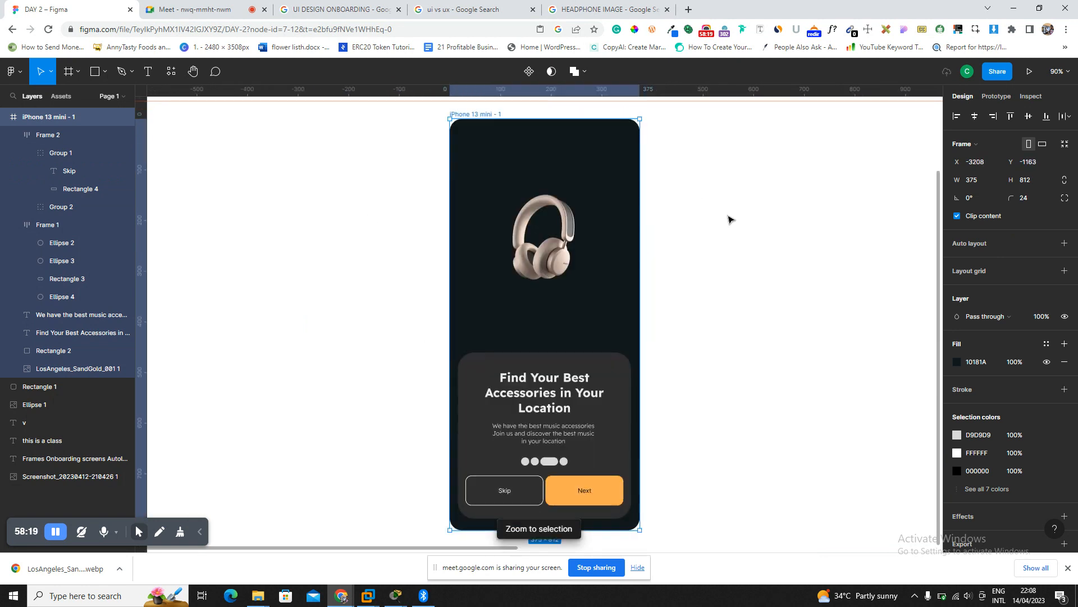
left_click(729, 219)
left_click(957, 140)
left_click(812, 271)
left_click_drag(812, 271, 809, 251)
key("Escape")
Add an outside stroke in near-white FEFEFE with a thickness of 4 to the iPhone 13 mini frame.
left_click(486, 114)
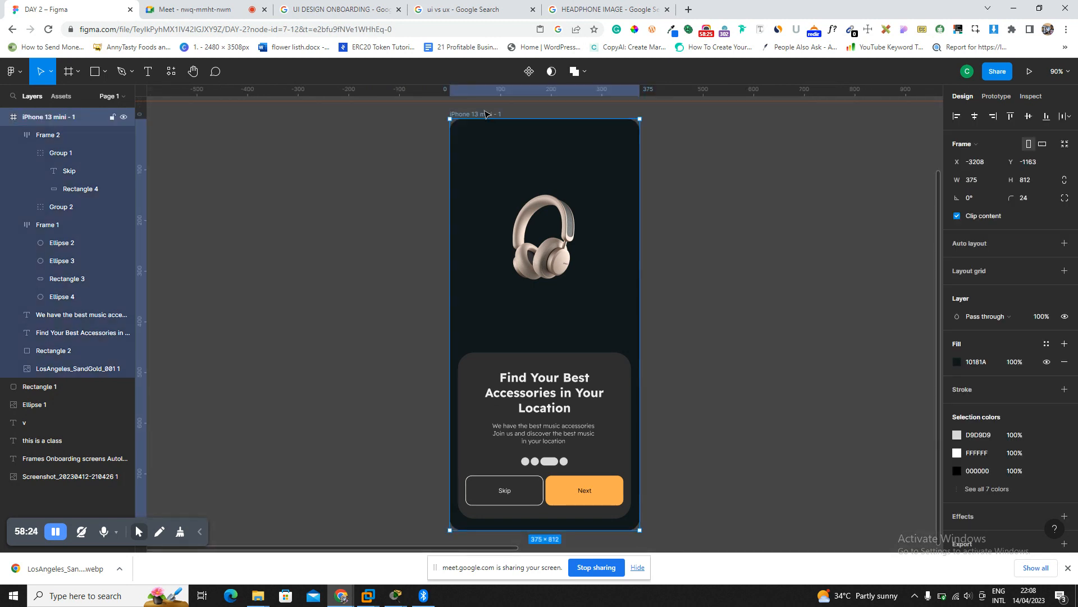
left_click(993, 388)
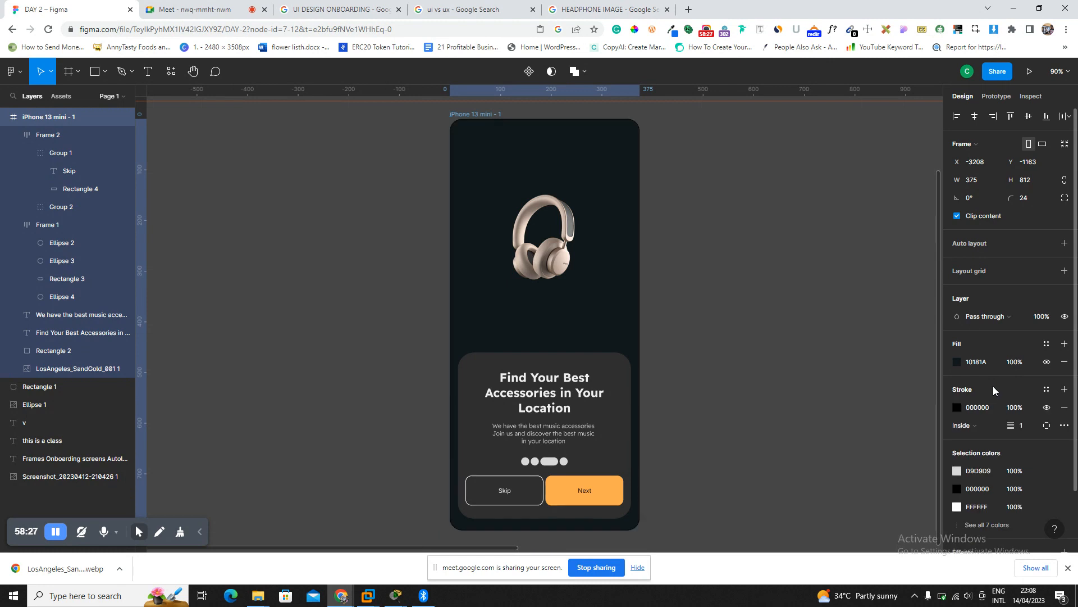
left_click(957, 408)
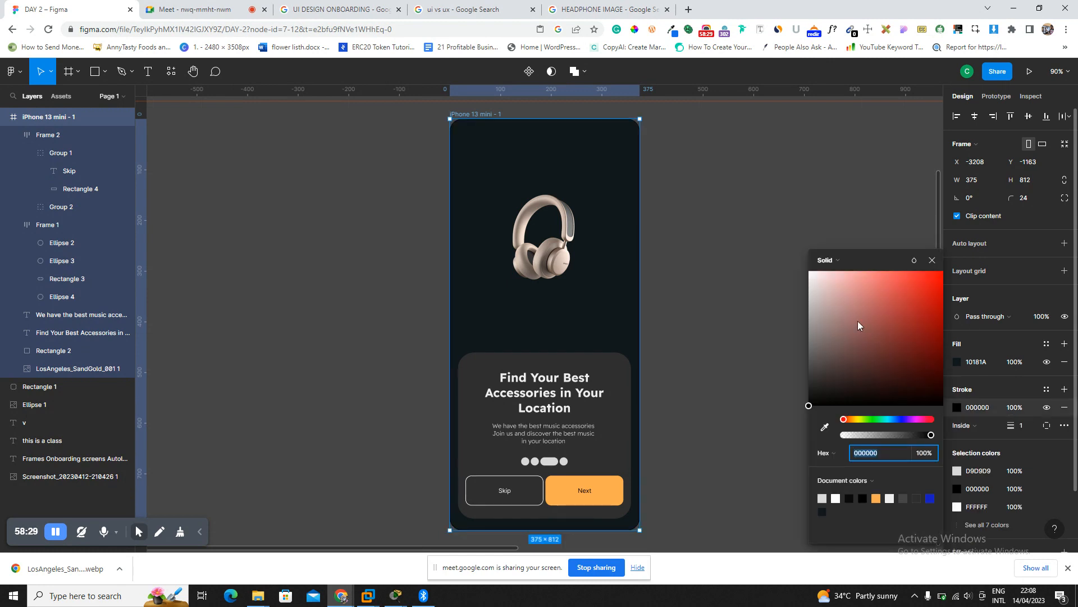
left_click_drag(858, 321, 809, 271)
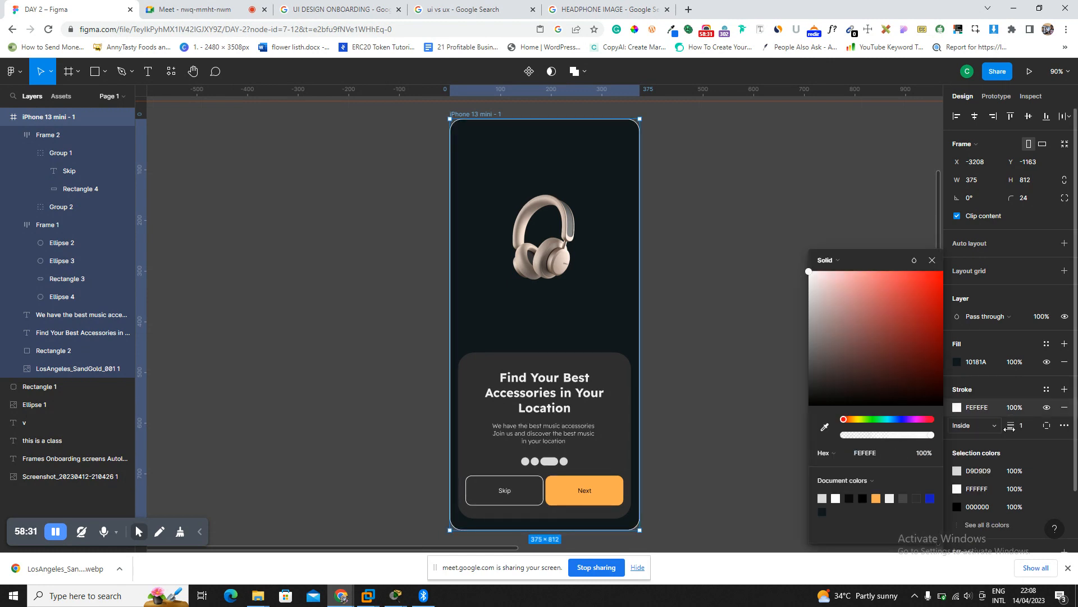
left_click(978, 438)
left_click(1022, 425)
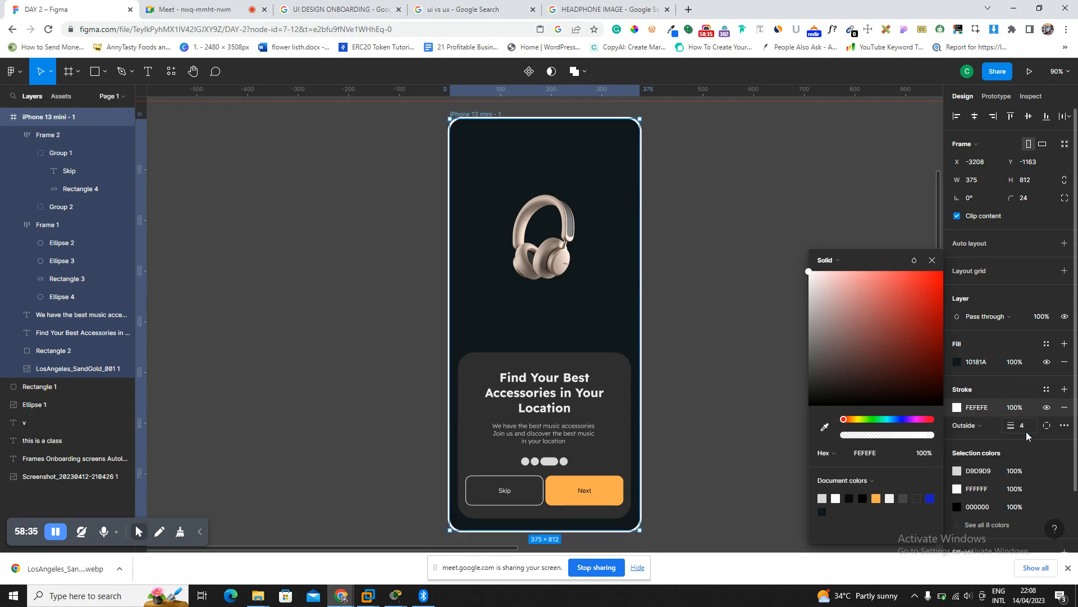
Reduce the opacity of the iPhone 13 mini frame's stroke to 50% and clear the selection.
left_click(1021, 411)
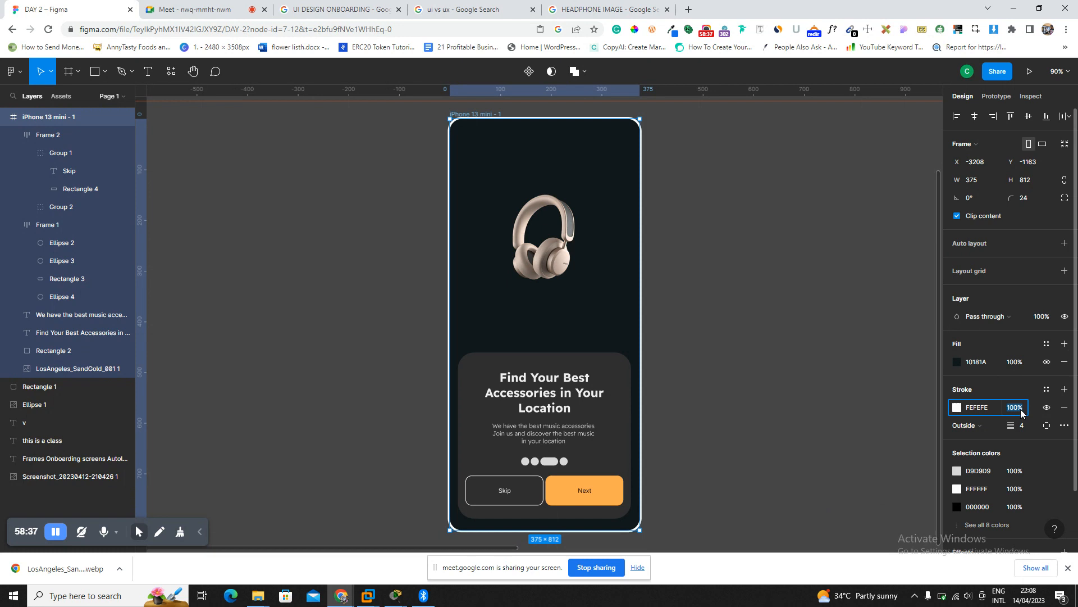
type("50")
key("Return")
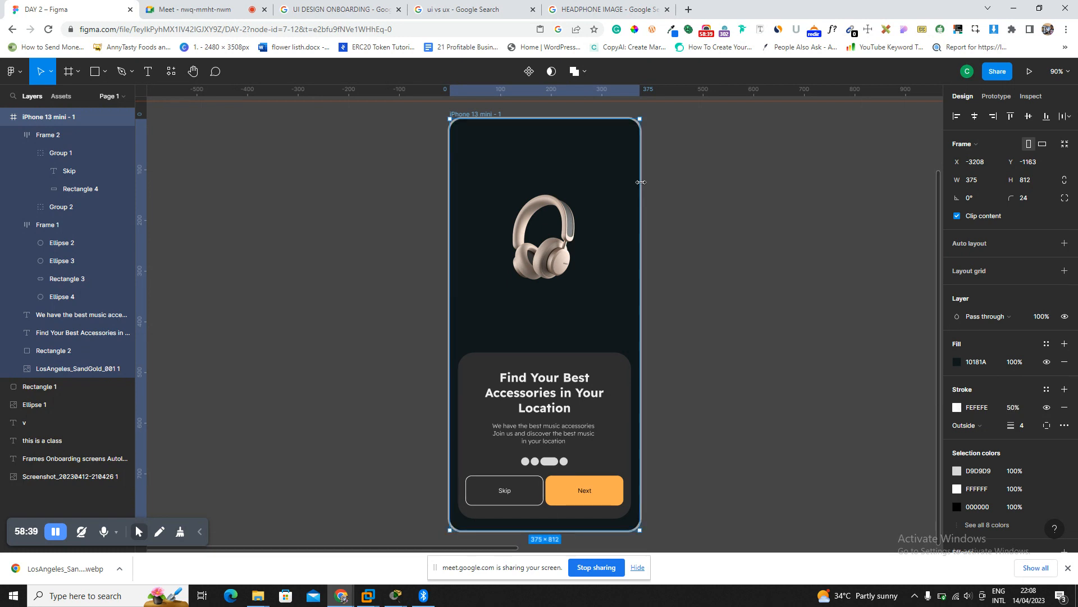
left_click(691, 161)
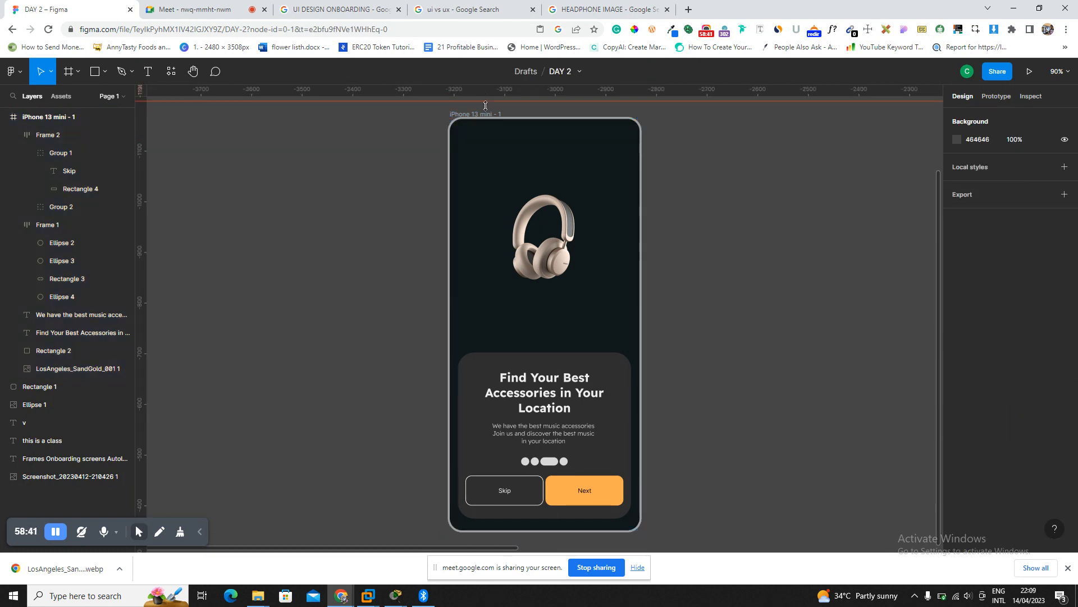
Examine the finished headphone onboarding screen and compare it with the podcast app screens in the reference screenshot.
left_click(488, 115)
key("shift+2")
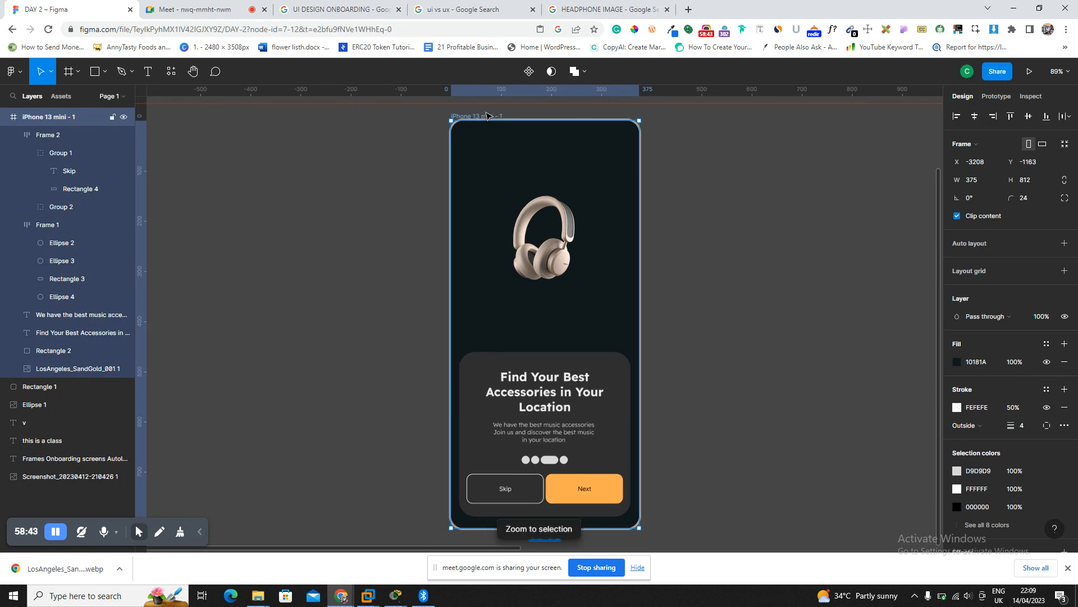
left_click(711, 180)
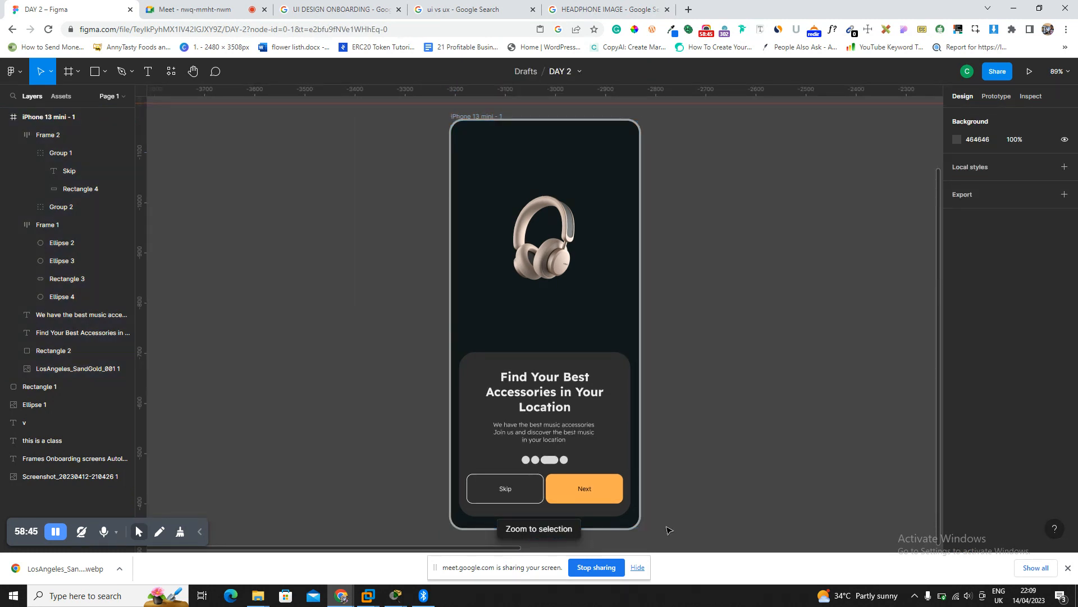
left_click(643, 566)
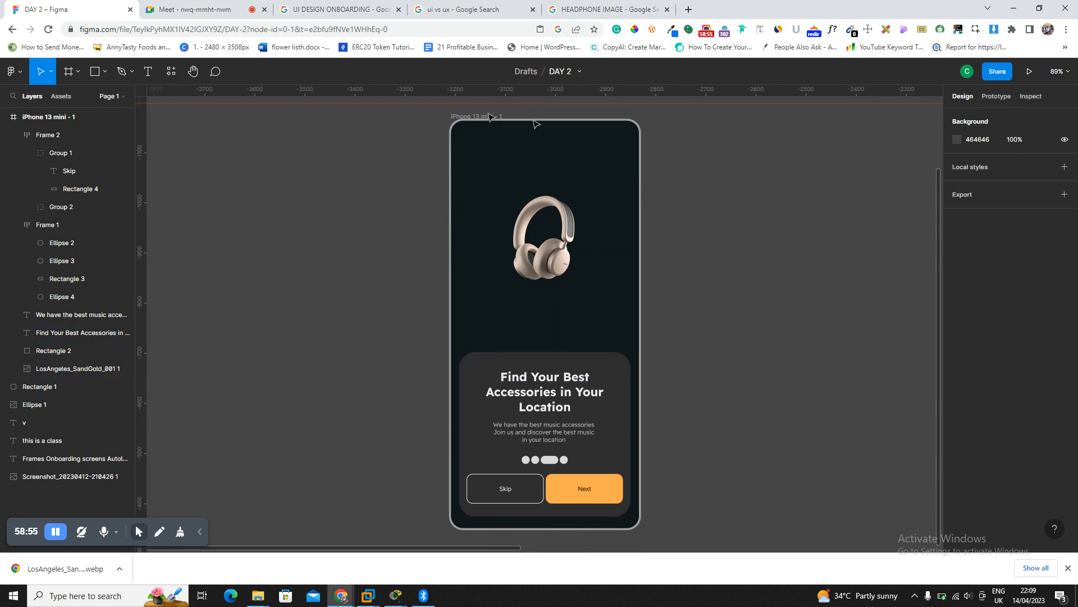
left_click(489, 117)
left_click(672, 245)
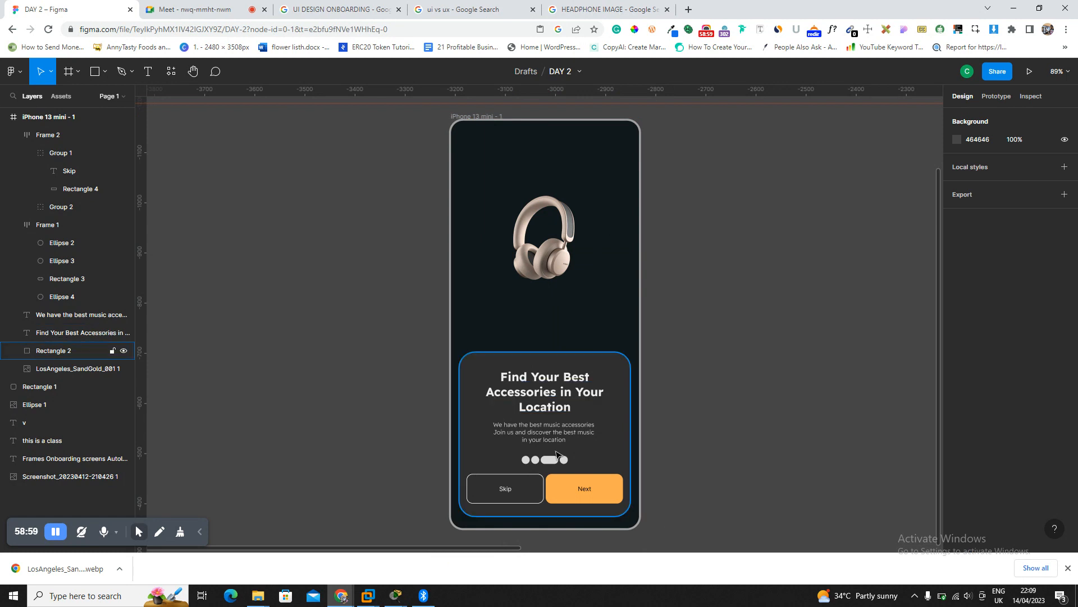
left_click(564, 460)
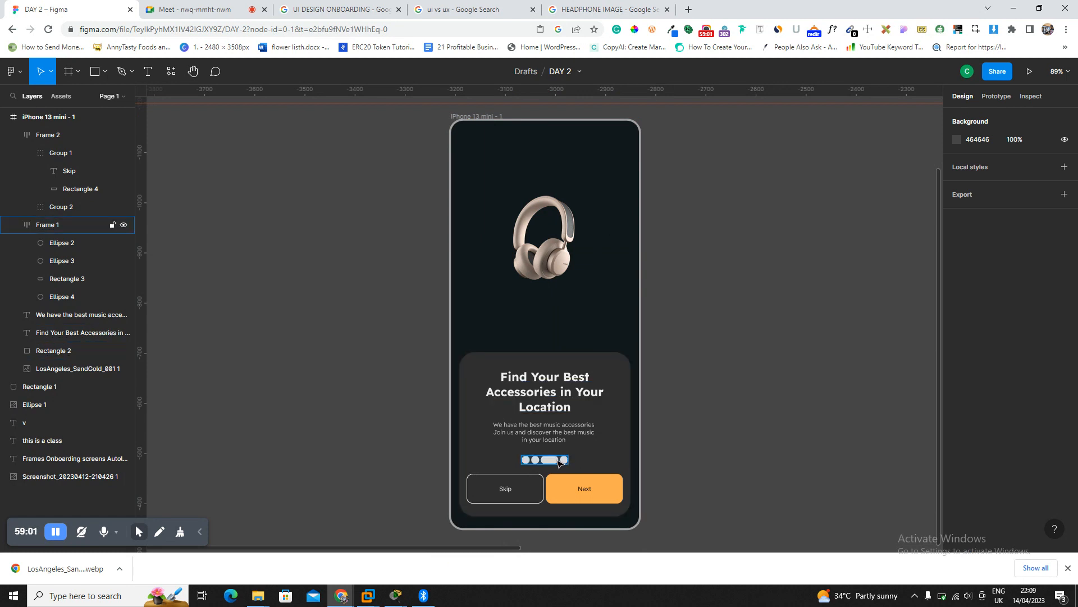
scroll(618, 445, "right", 15)
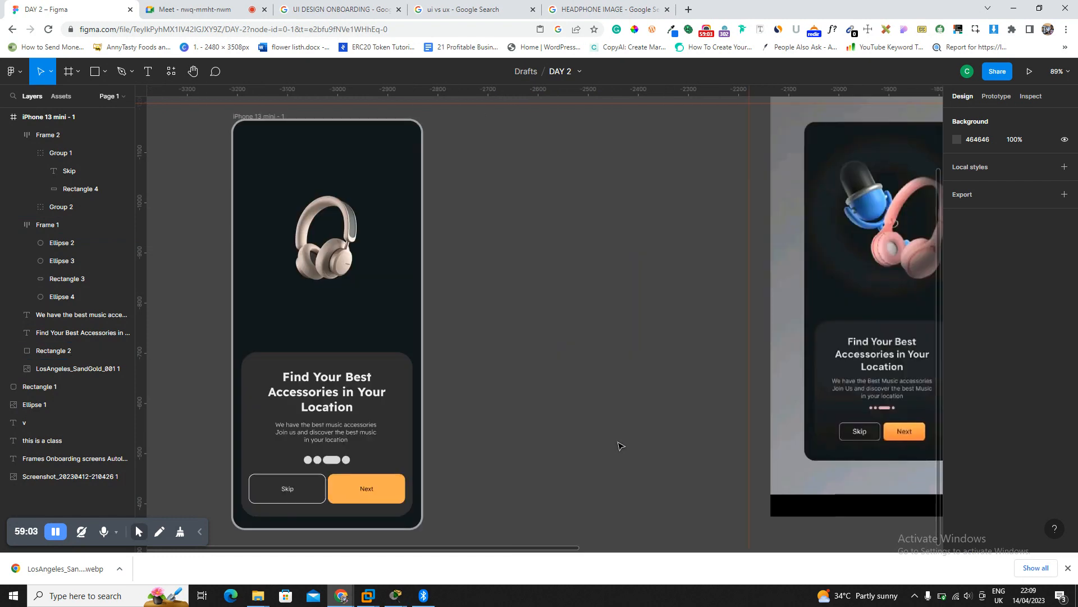
left_click(449, 393)
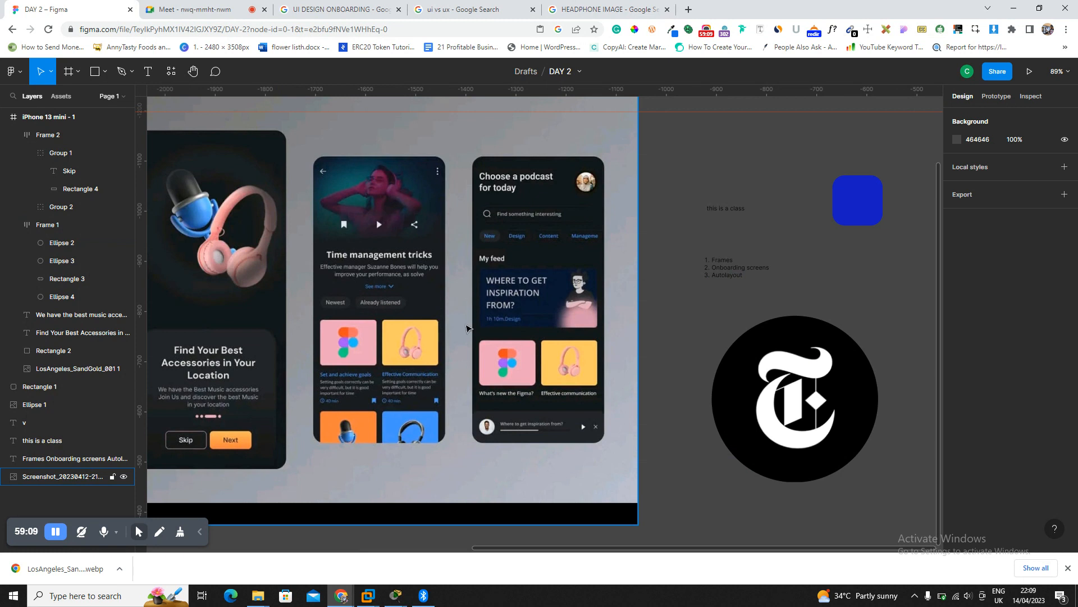
scroll(466, 311, "left", 5)
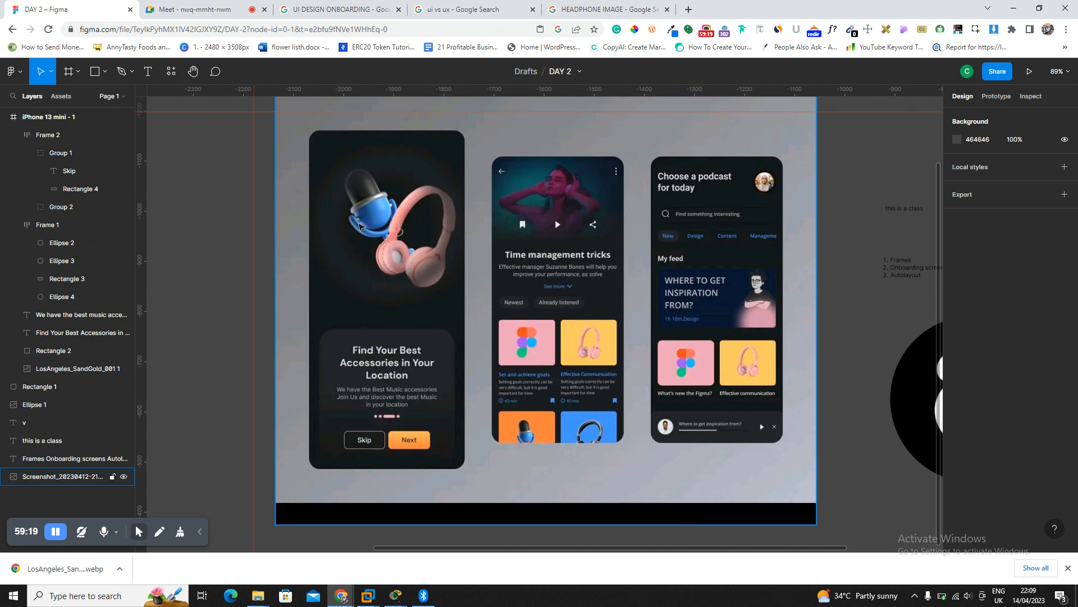
scroll(362, 230, "left", 10)
scroll(371, 231, "right", 20)
Examine the numbered class topics list up close, covering Frames, Onboarding screens and Autolayout.
left_click(250, 269)
key("shift+2")
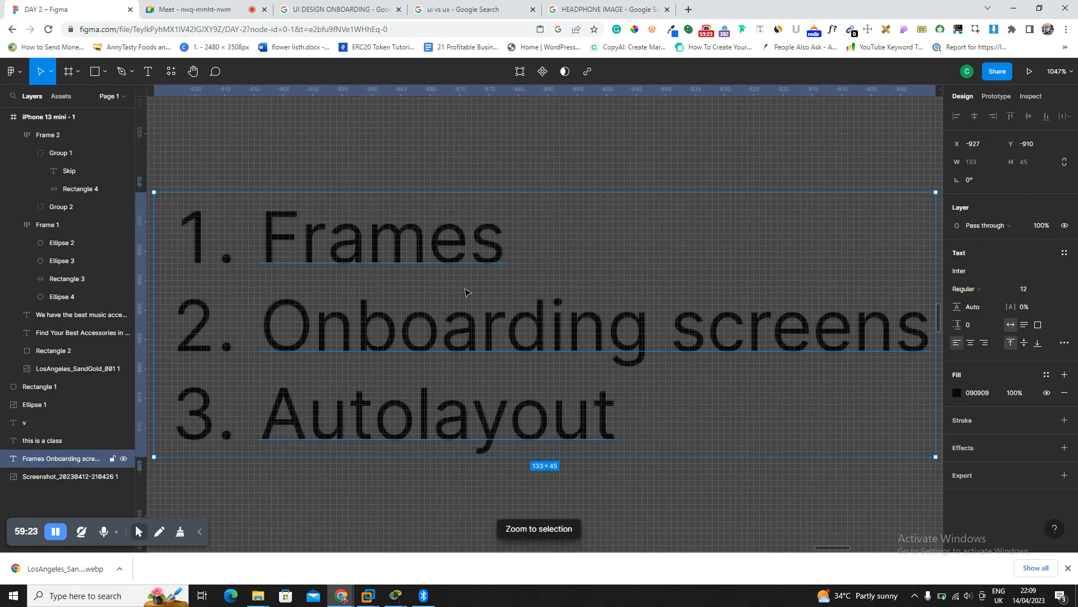
double_click(562, 337)
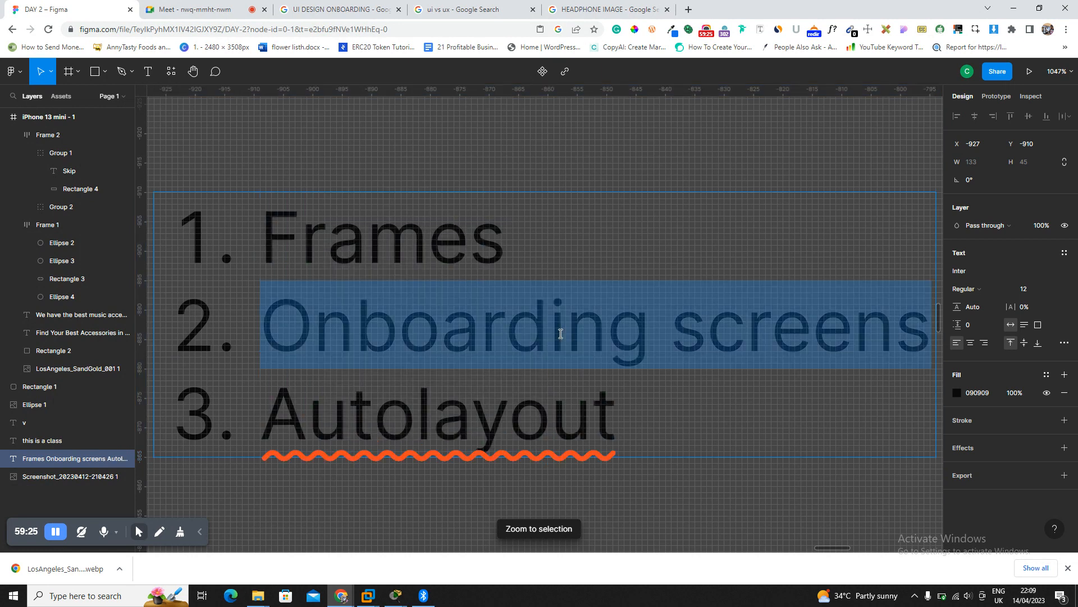
double_click(534, 419)
key("Escape")
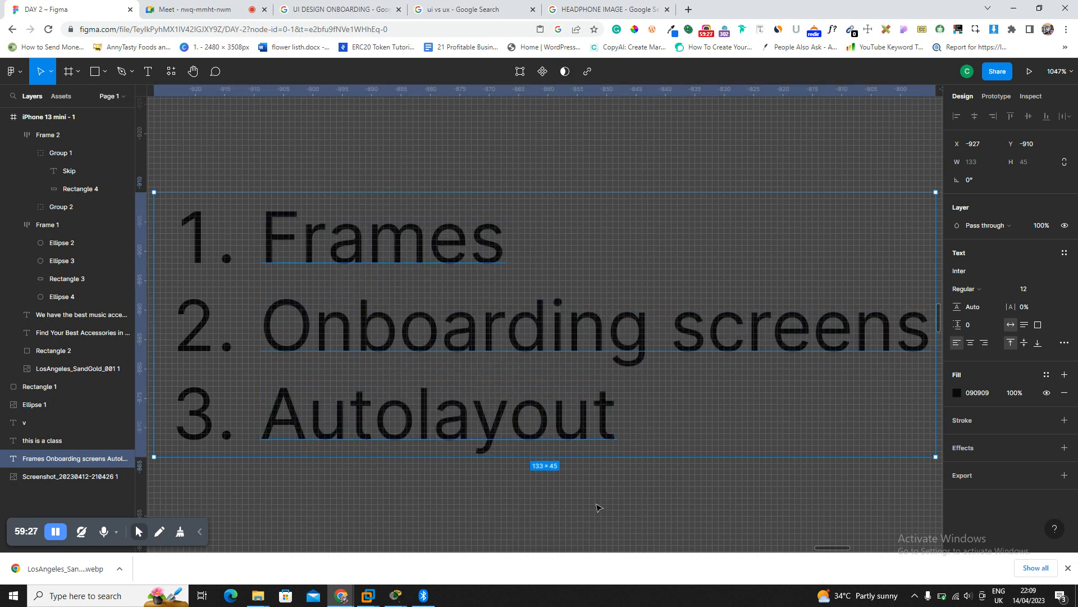
Switch to the Google Meet call, review the in-call messages and admit the waiting participant.
left_click(186, 9)
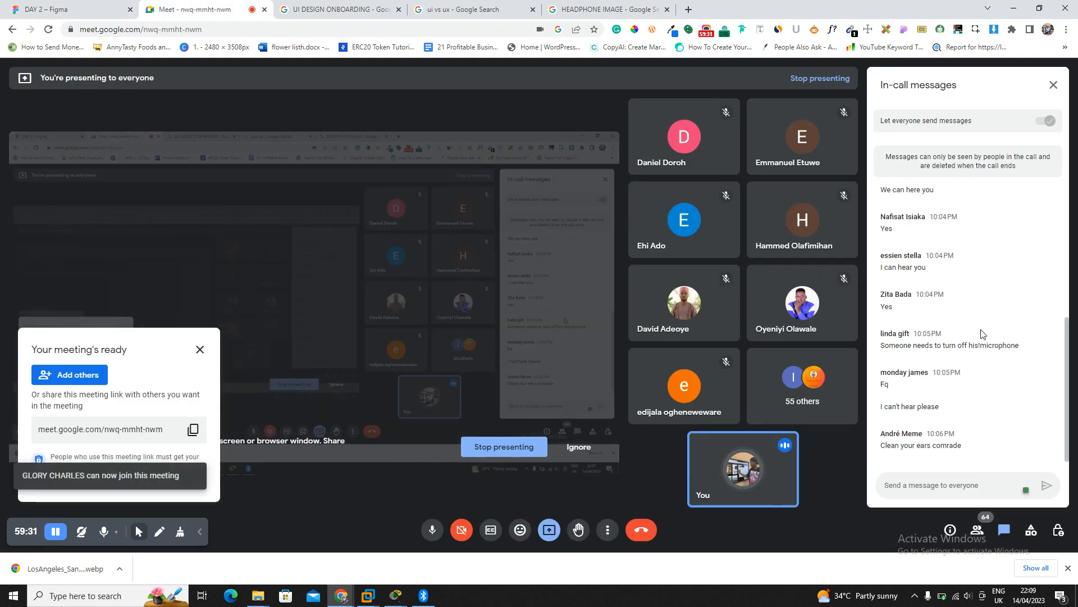
scroll(968, 320, "up", 3)
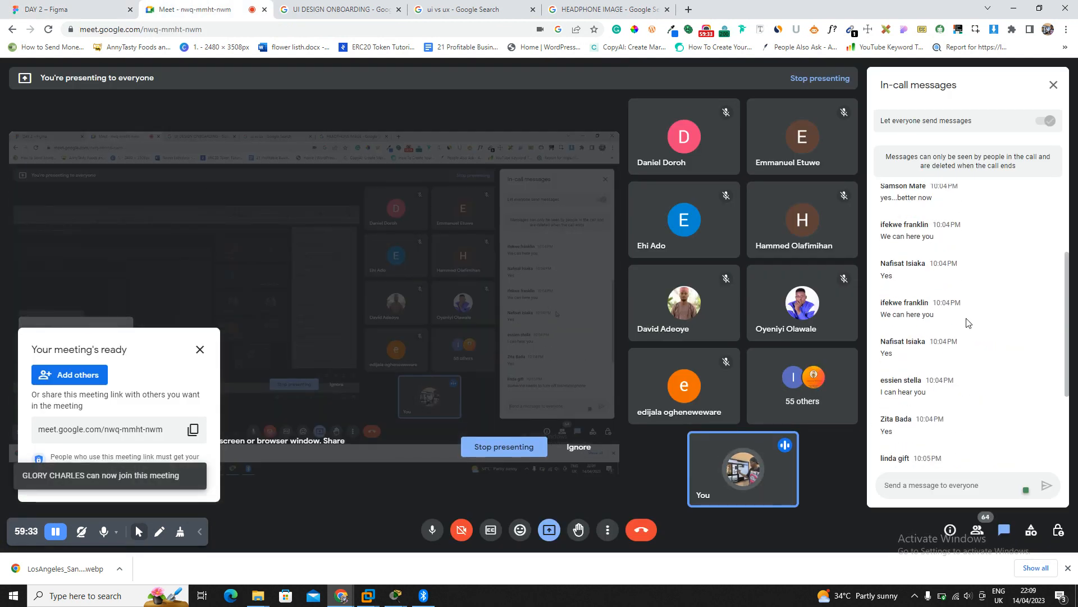
scroll(966, 318, "down", 3)
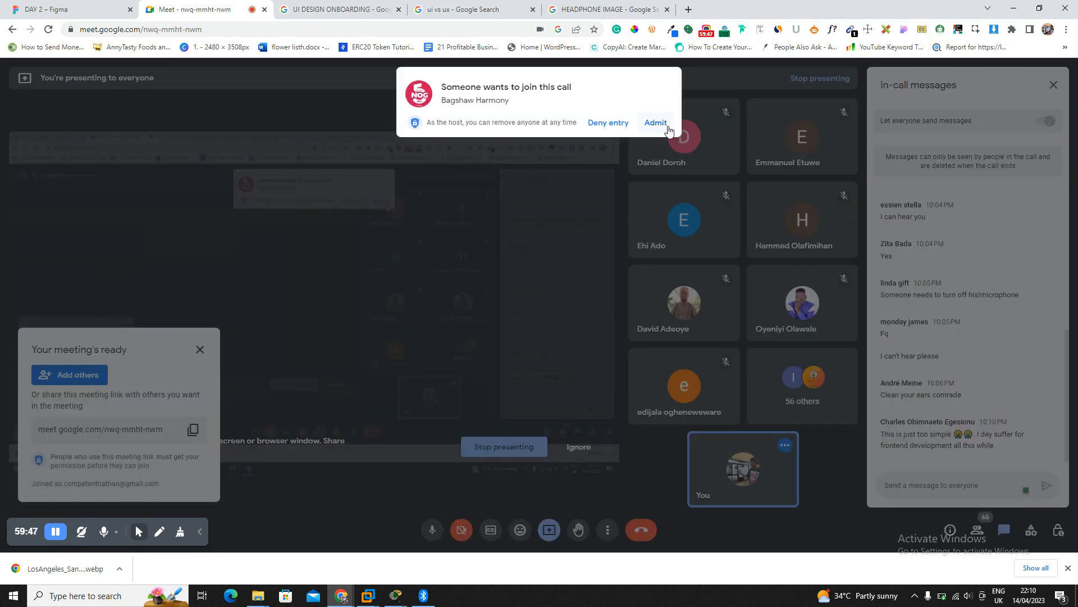
left_click(656, 123)
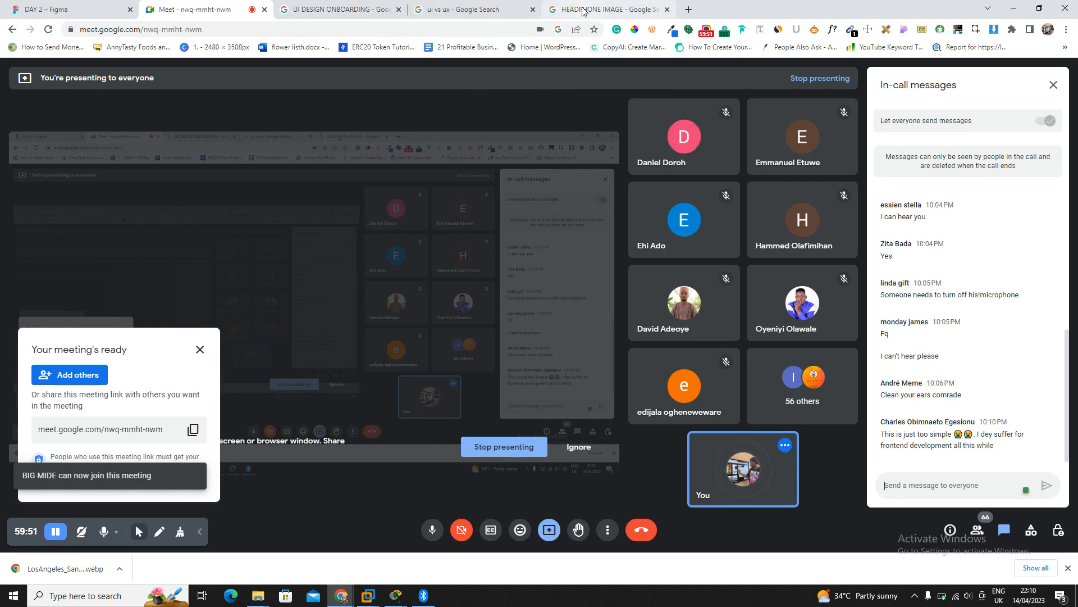
Switch back to Figma and add a 1440 × 1024 Desktop frame in the empty area below the reference screenshot.
mouse_move(584, 11)
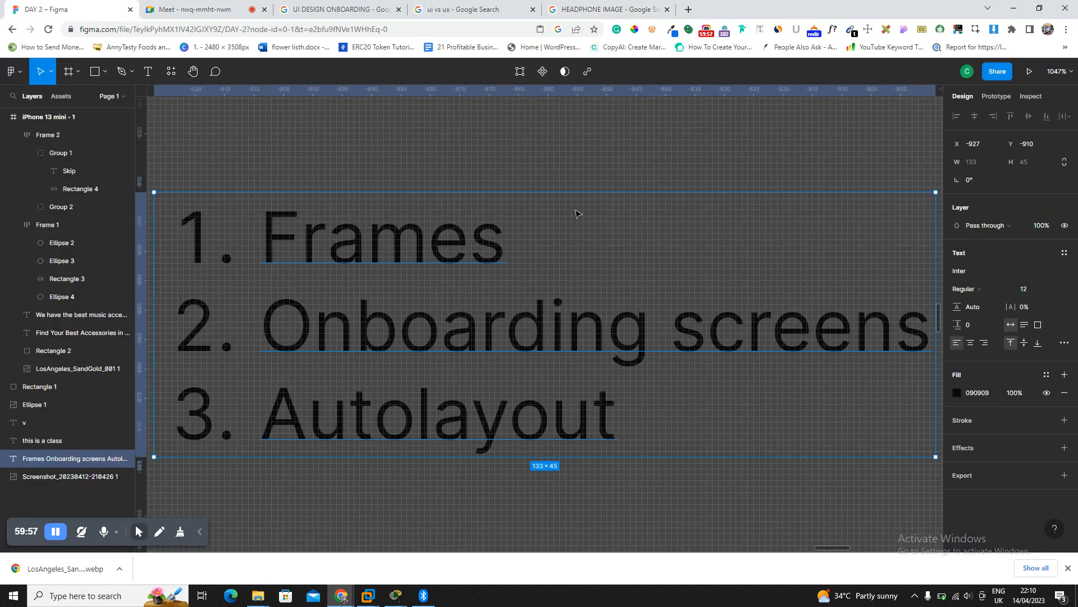
left_click(556, 189)
key("shift+2")
left_click(359, 299)
scroll(342, 282, "down", 5)
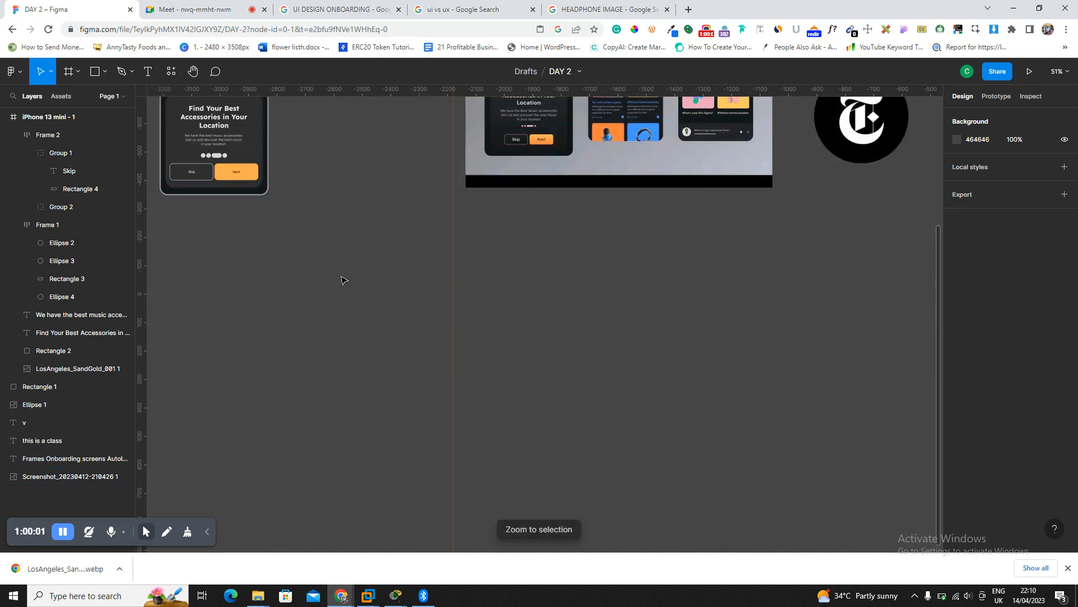
scroll(343, 278, "up", 1)
key("f")
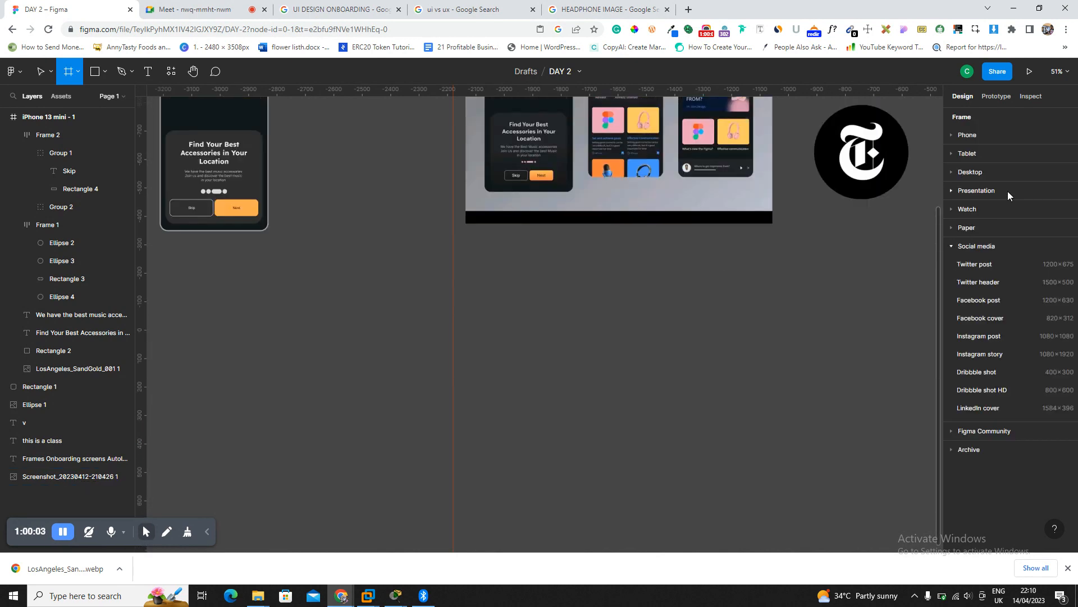
left_click(1014, 173)
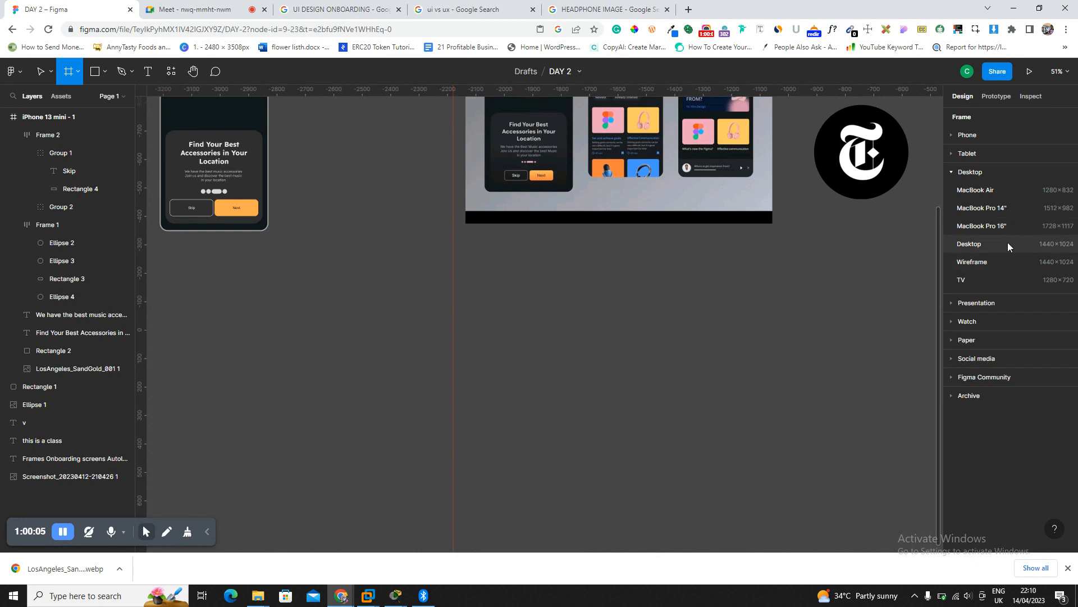
left_click(1008, 241)
left_click_drag(732, 313, 521, 345)
key("shift+2")
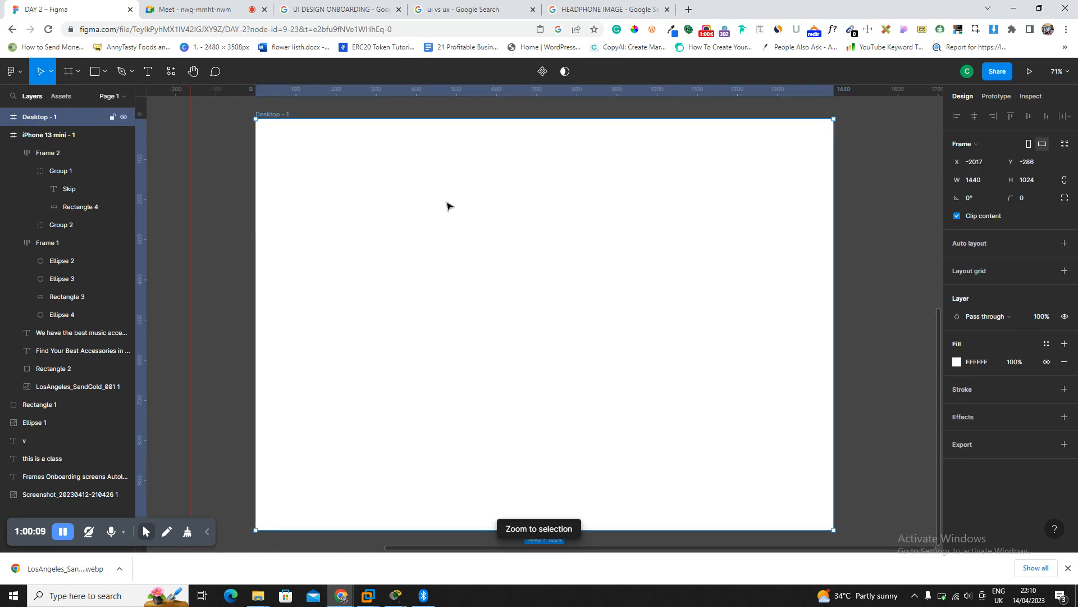
Place a vertical guide just inside the Desktop frame's left edge and dismiss the low-battery warning.
left_click_drag(157, 234, 311, 250)
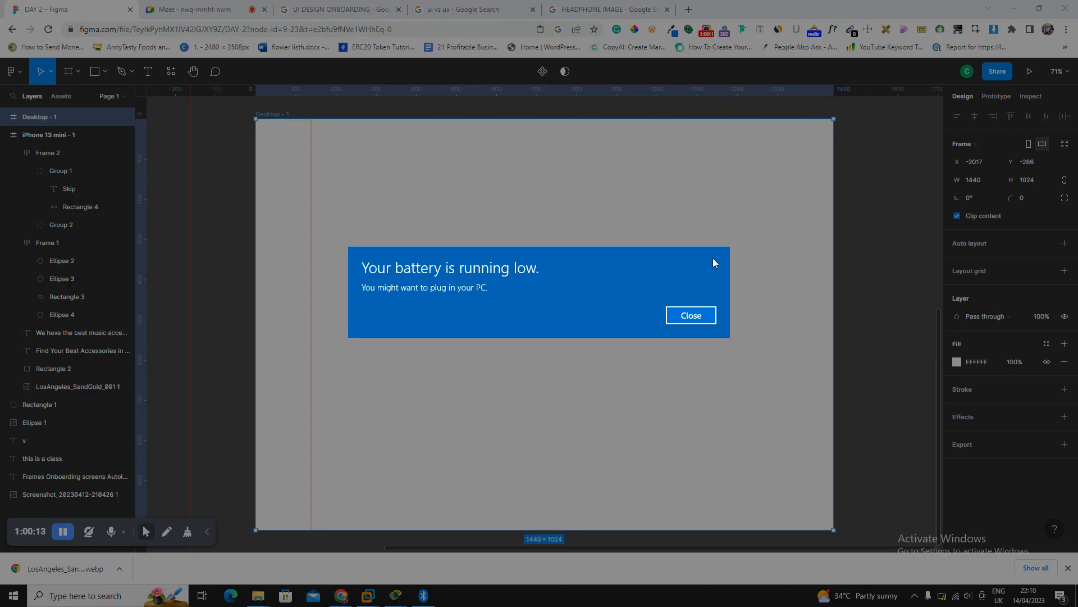
left_click(693, 316)
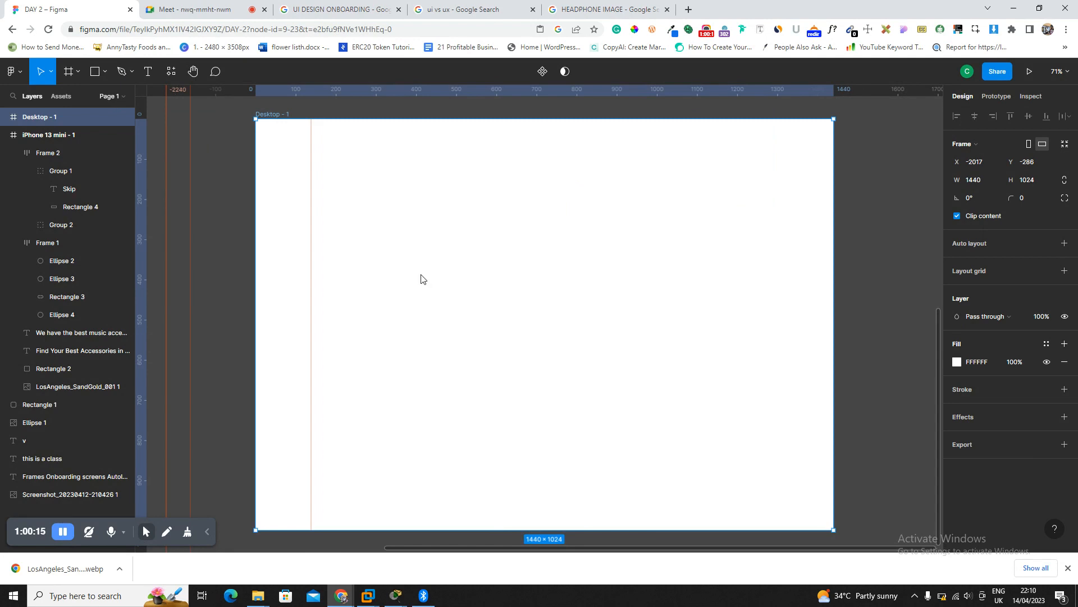
Switch to the Google Meet call, admit the waiting participants and present the entire screen to everyone.
left_click(241, 9)
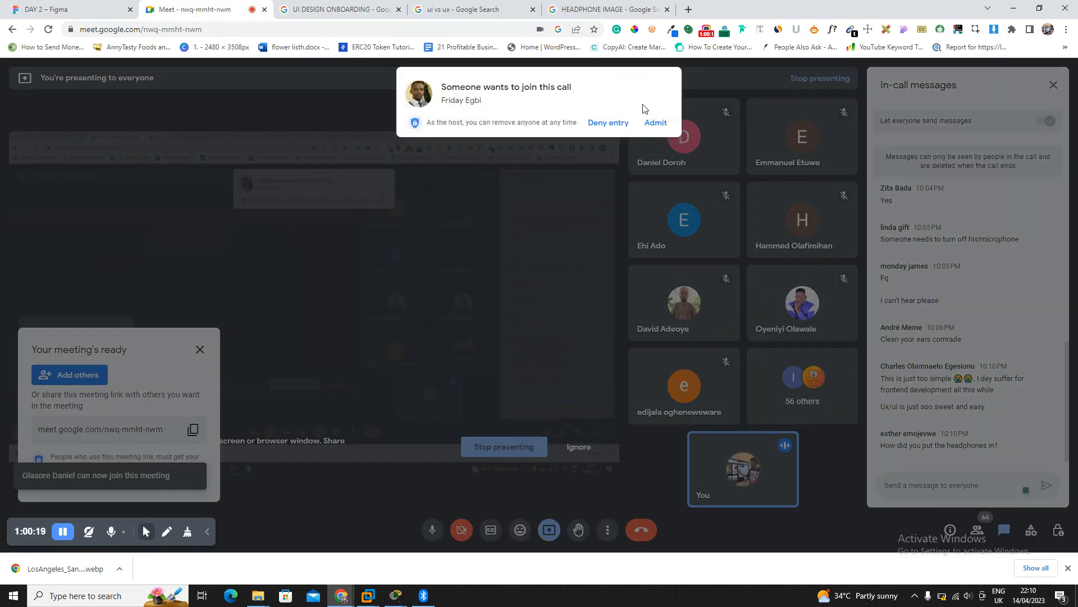
left_click(654, 125)
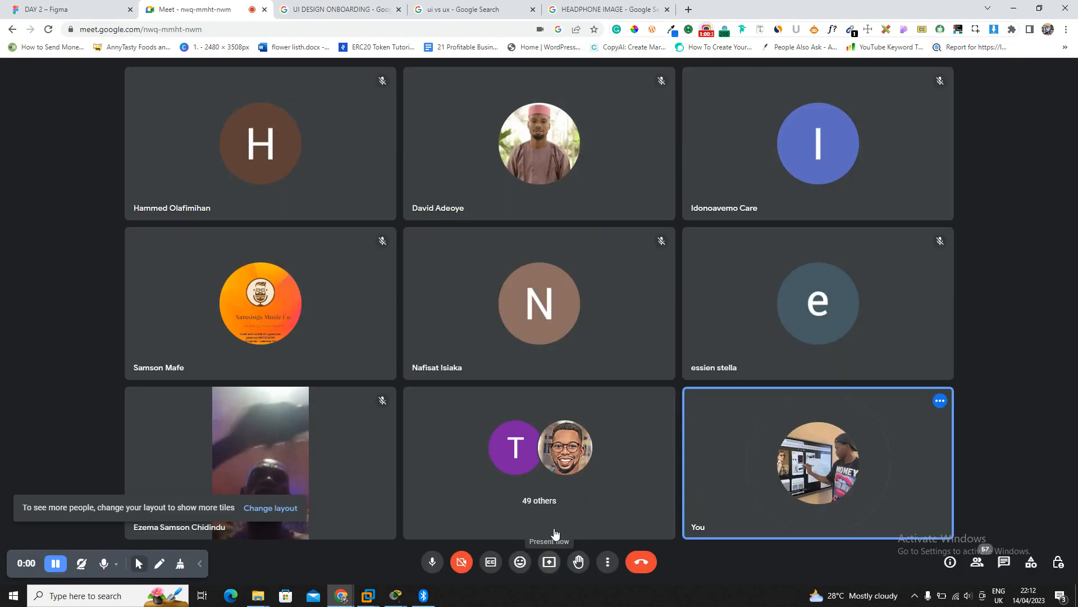
left_click(549, 561)
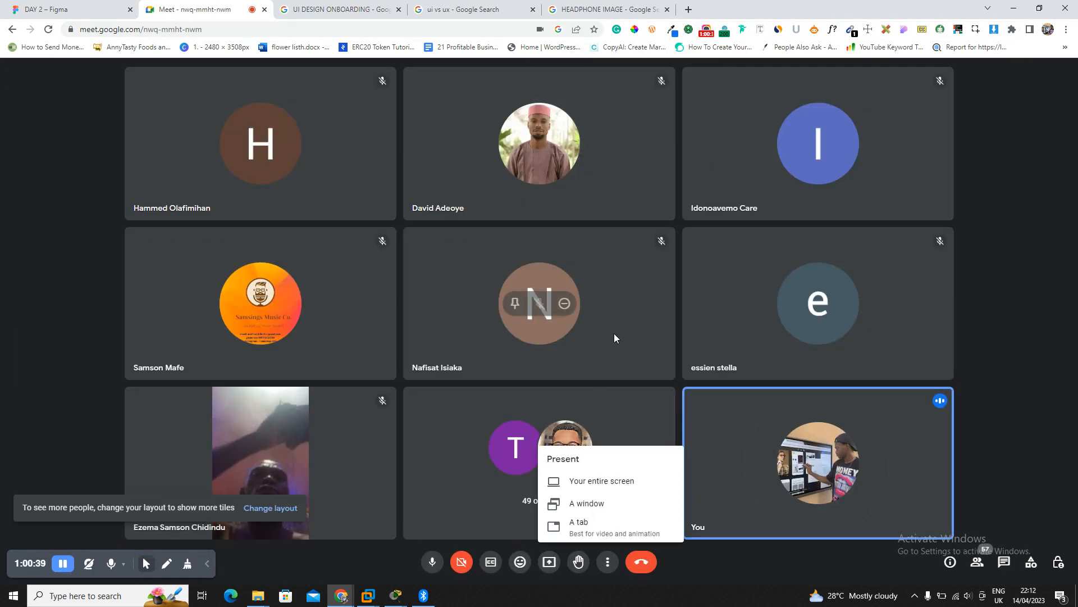
left_click(598, 490)
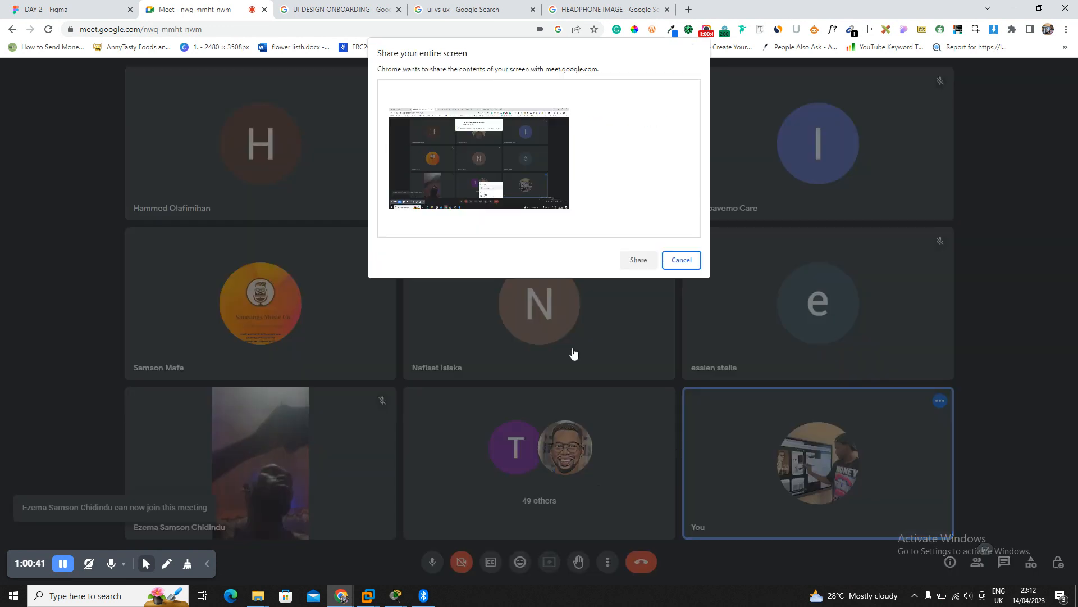
left_click(515, 184)
left_click(637, 259)
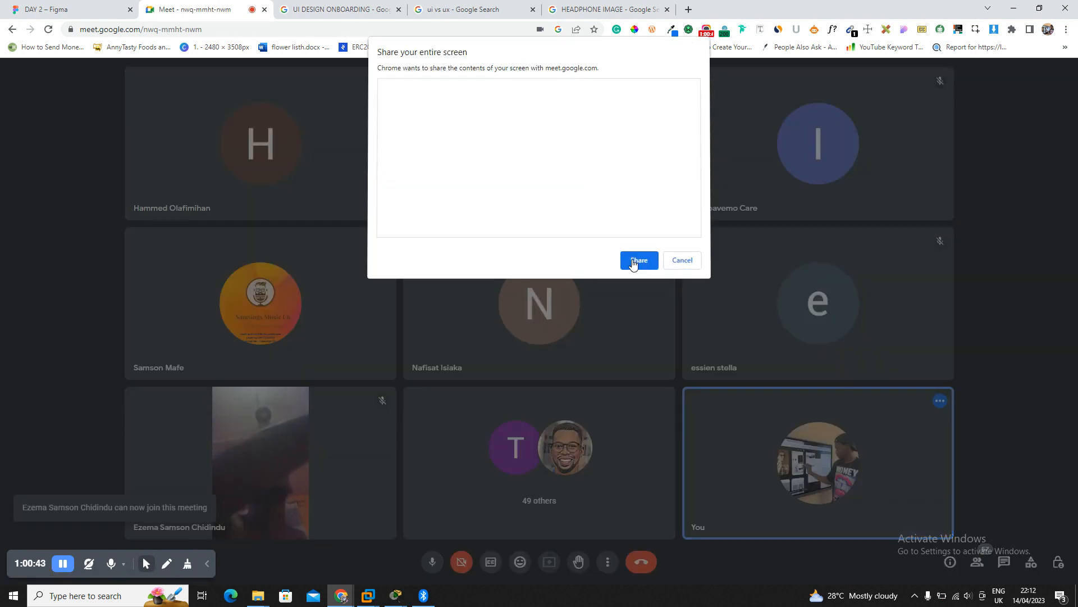
left_click(654, 124)
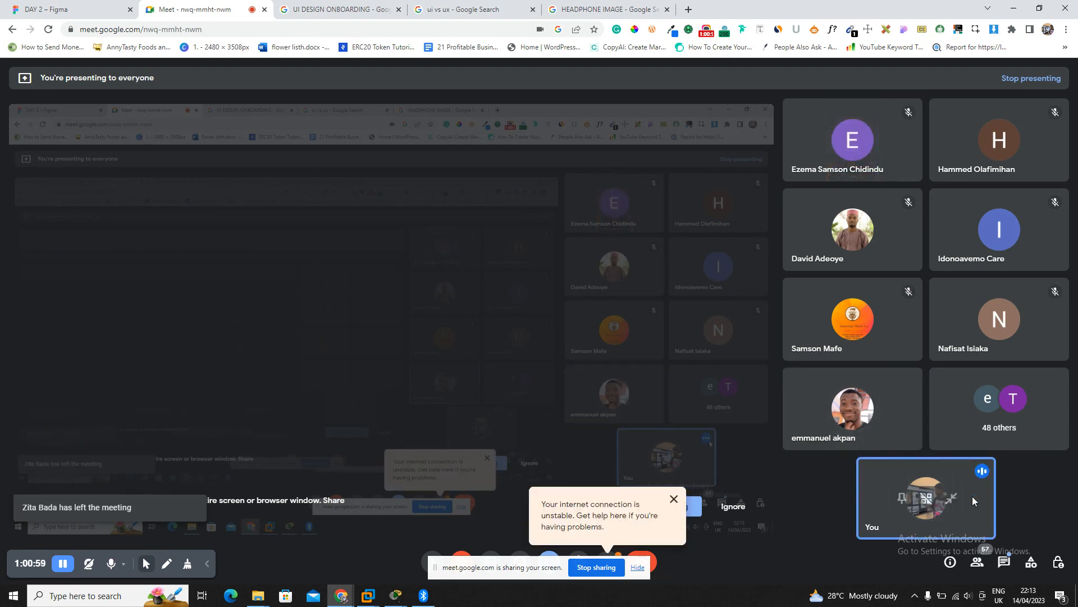
Back in Figma, stretch the Desktop frame's height to about 2689 and move it right to about X -1114.
left_click(79, 5)
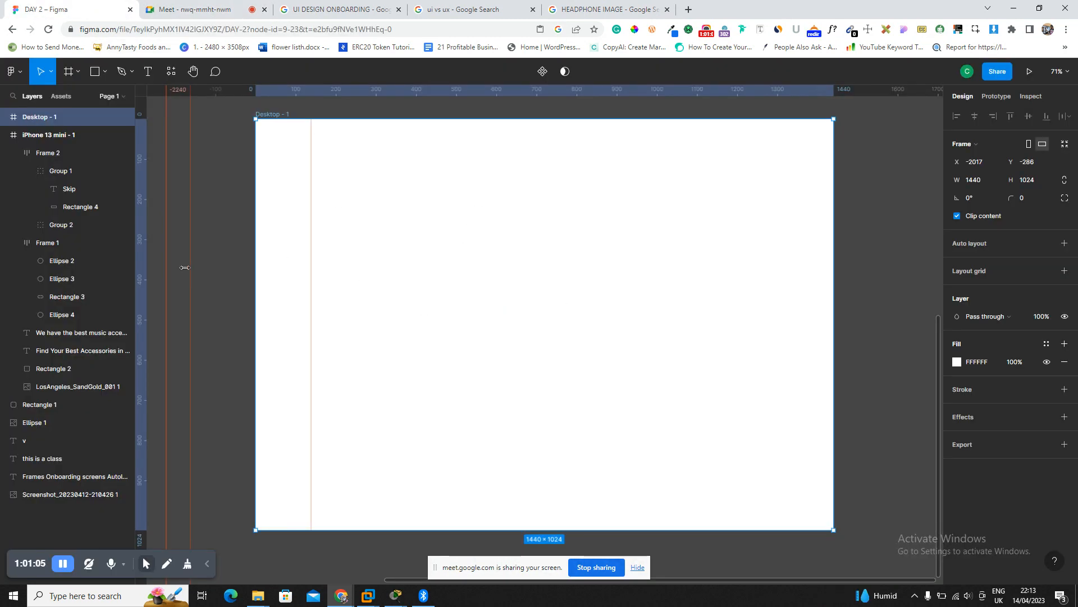
key("Escape")
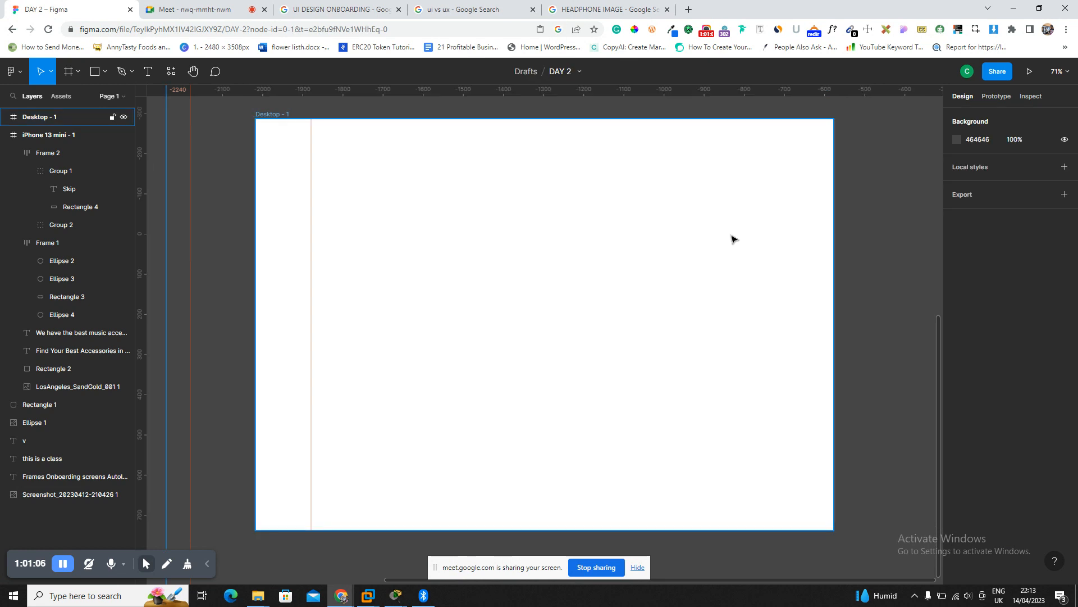
left_click(731, 236)
scroll(732, 236, "down", 3)
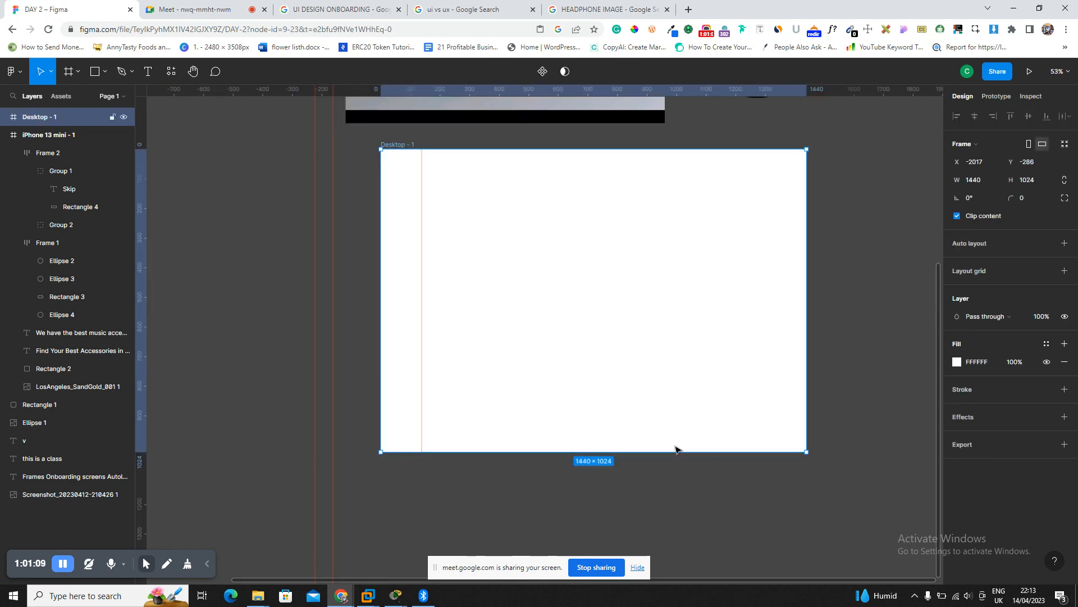
left_click_drag(674, 452, 674, 581)
key("shift+2")
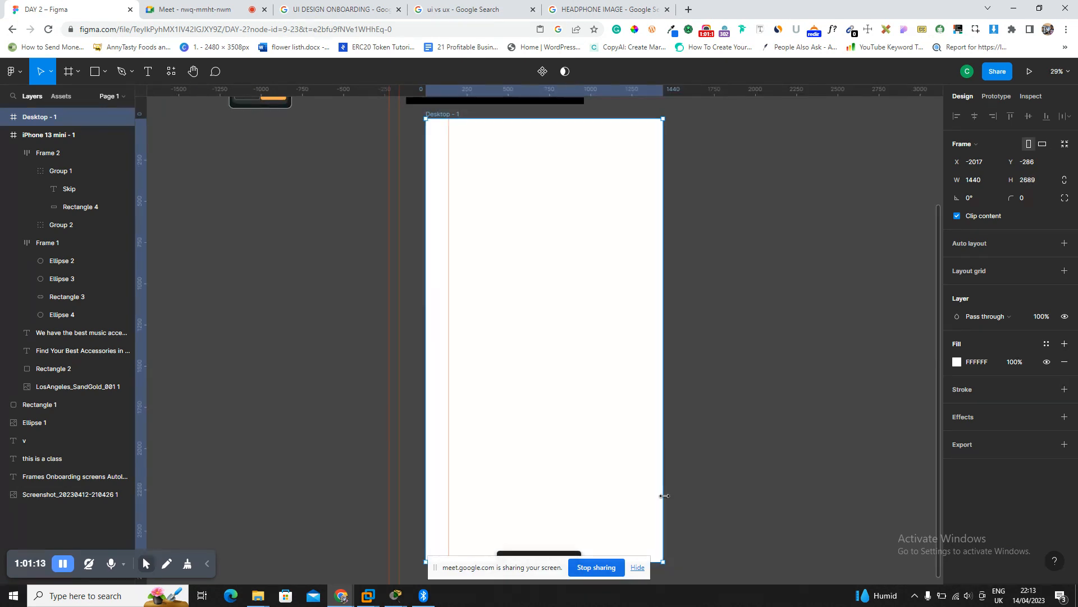
left_click(637, 567)
left_click_drag(605, 313, 751, 310)
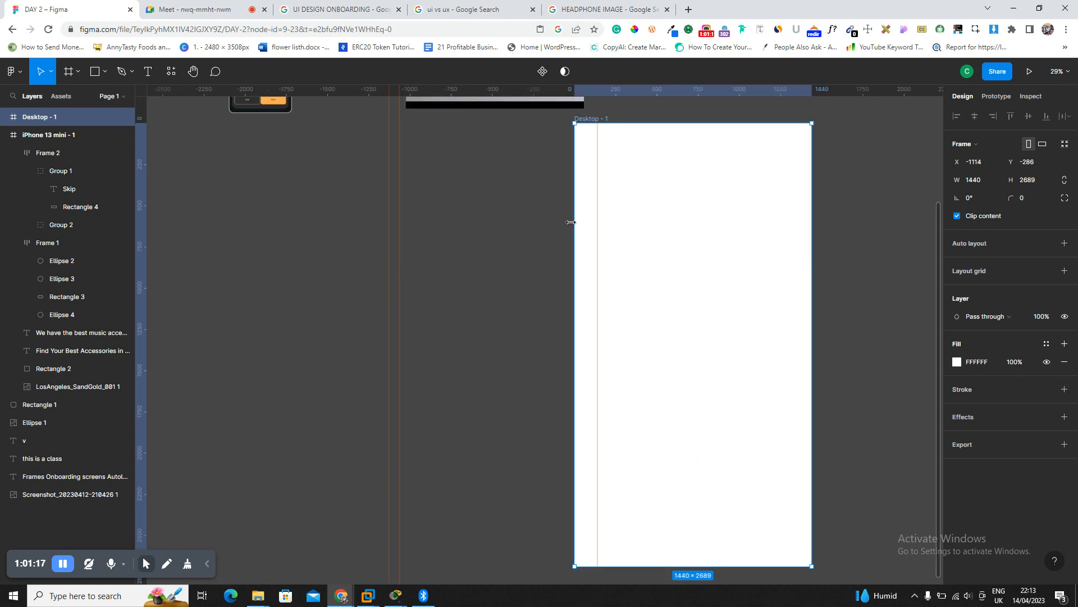
Examine the iPhone 13 mini onboarding frame up close.
scroll(379, 215, "up", 3)
left_click(260, 115)
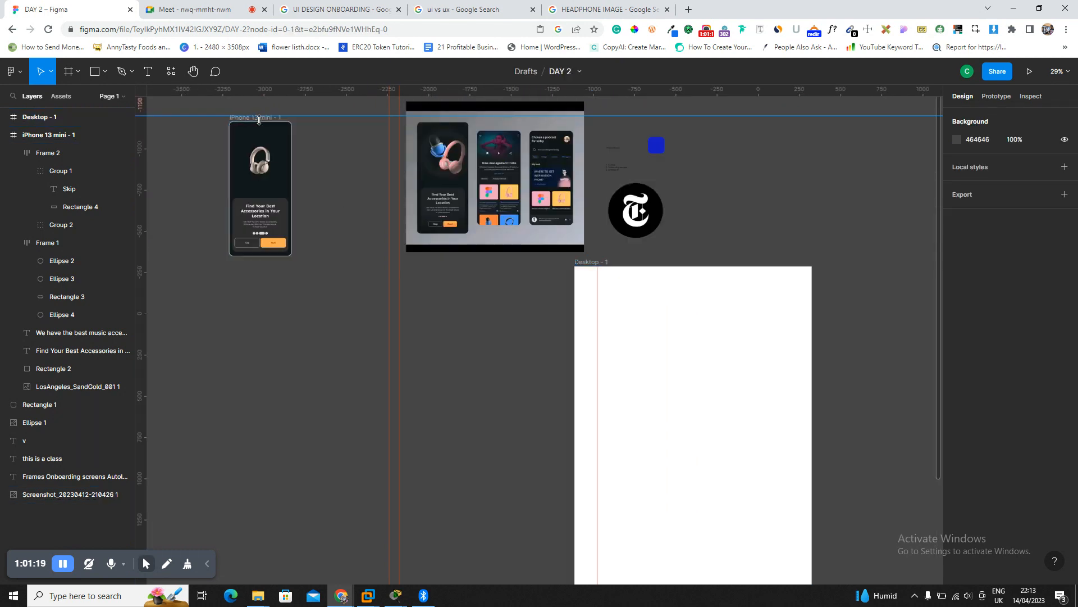
left_click(262, 124)
key("shift+2")
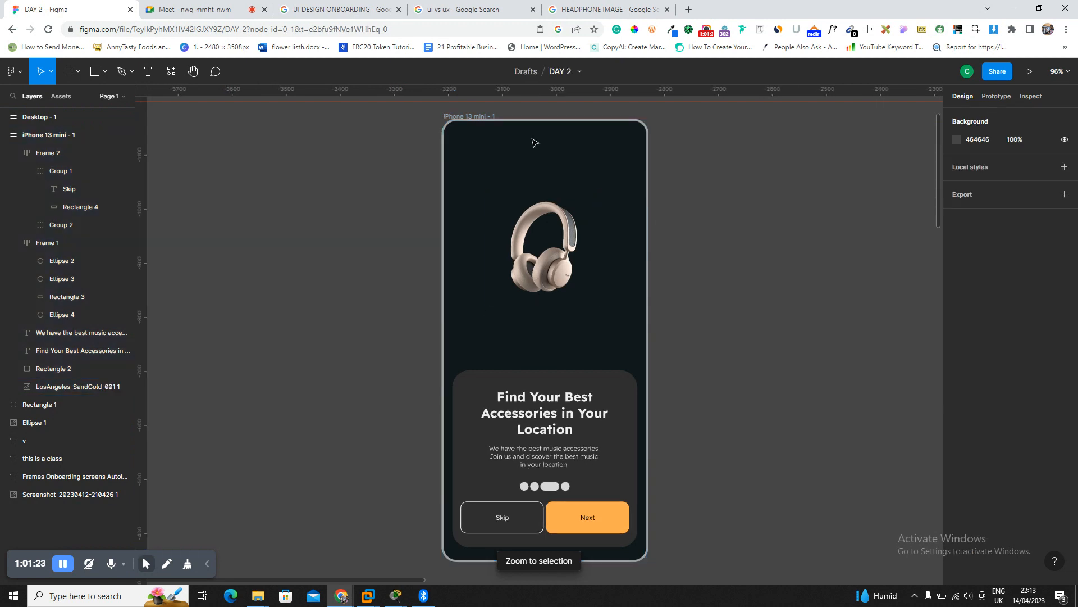
Examine the design properties of the iPhone 13 mini frame and its dark rounded text card.
left_click(482, 117)
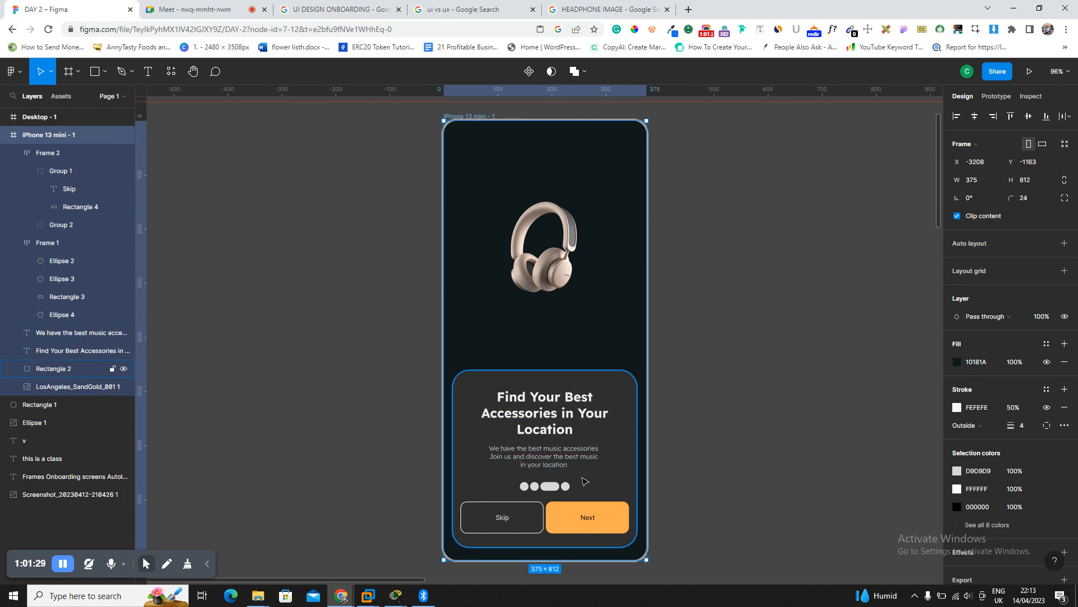
left_click(635, 394)
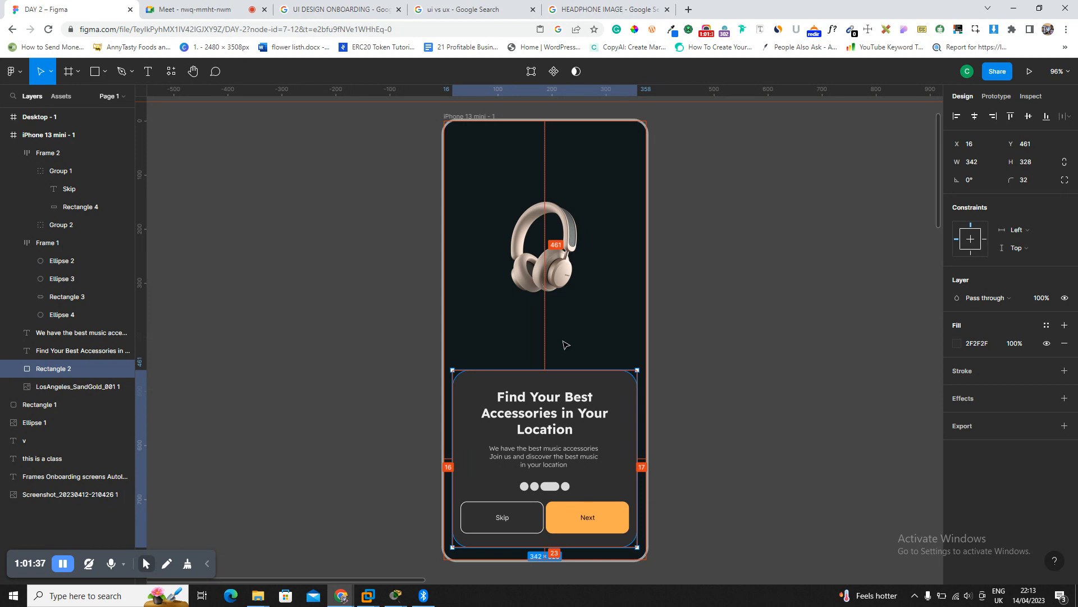
left_click(465, 119)
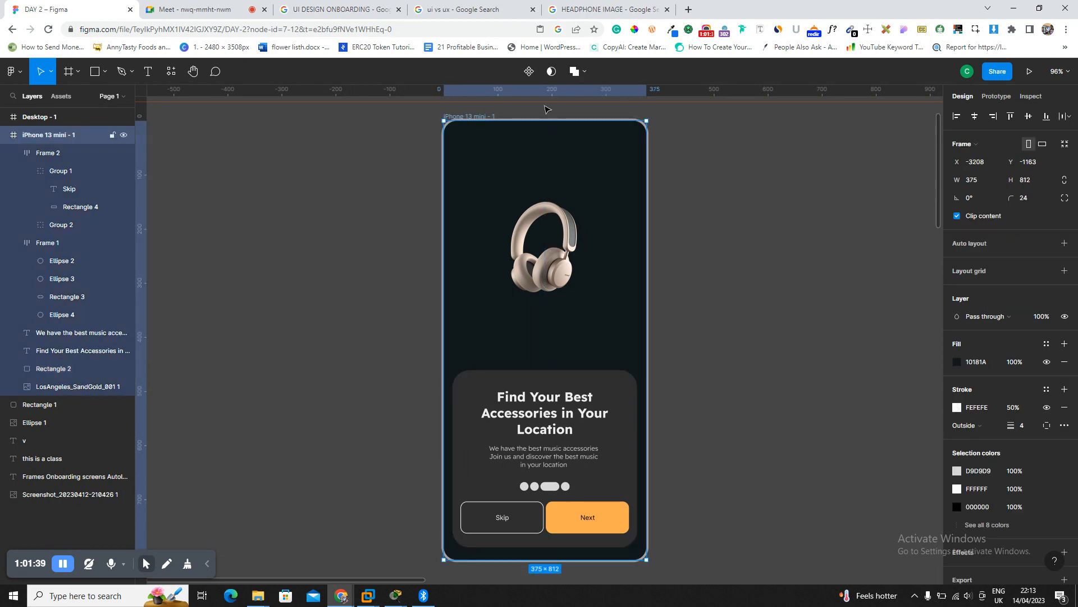
Inspect the iPhone 13 mini frame's CSS code and switch the code language to Android.
left_click(1031, 96)
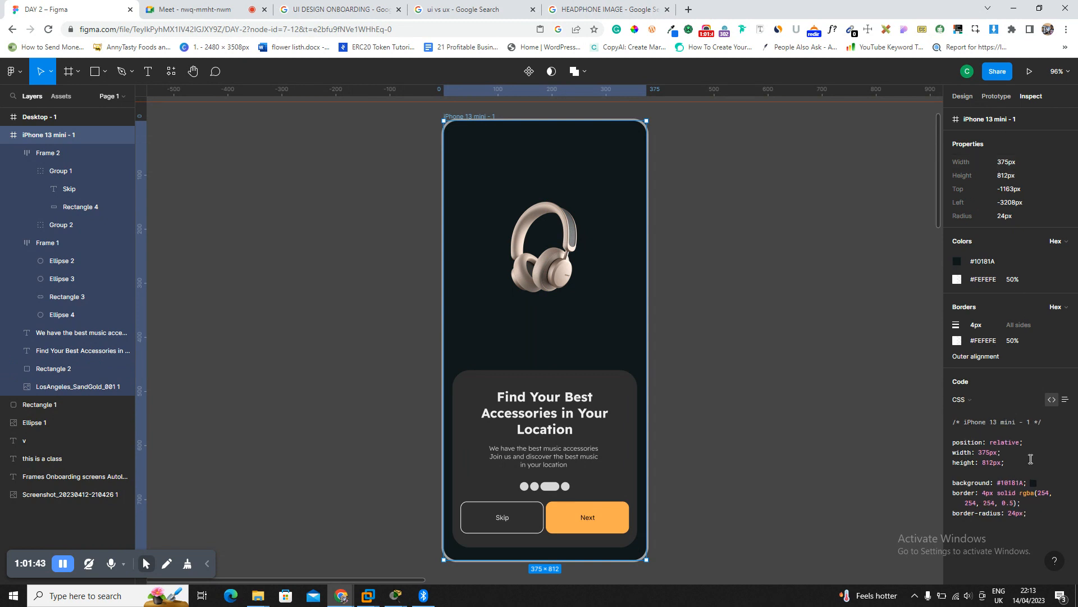
left_click_drag(1030, 512, 966, 422)
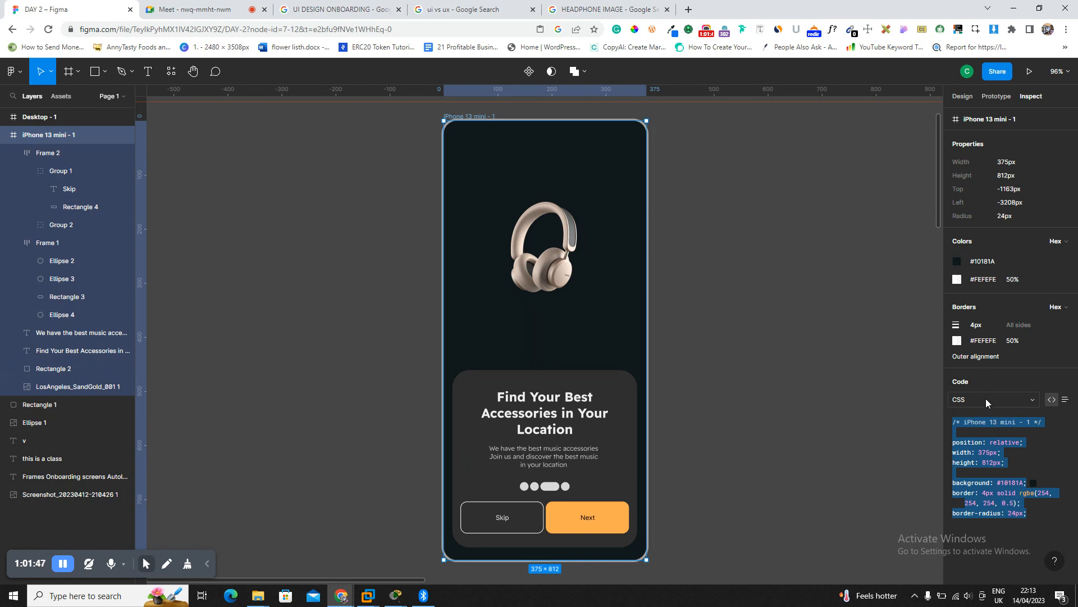
left_click(1037, 455)
left_click(990, 399)
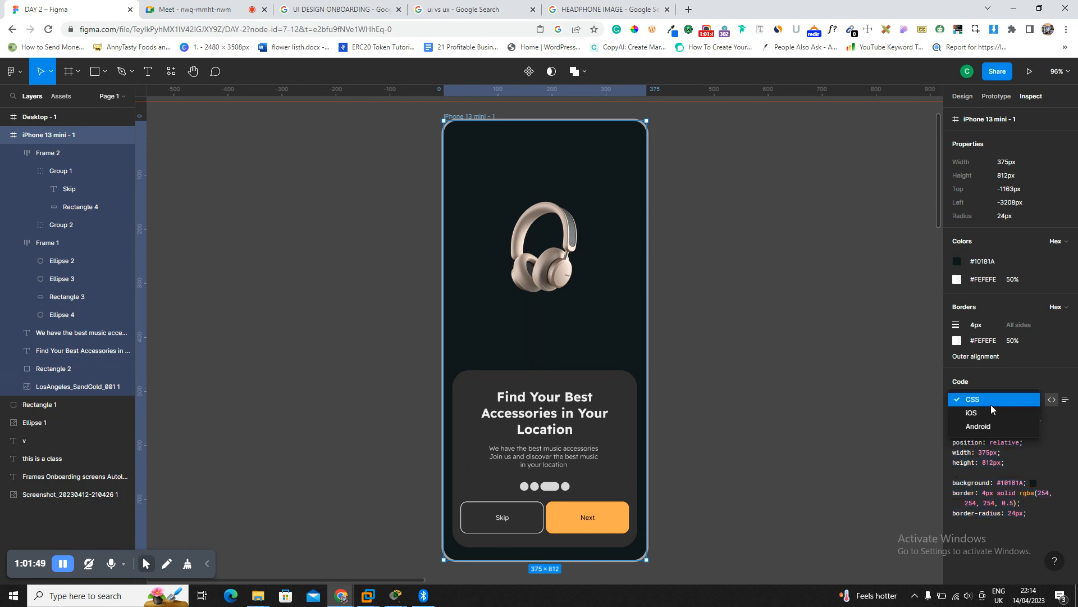
left_click(998, 424)
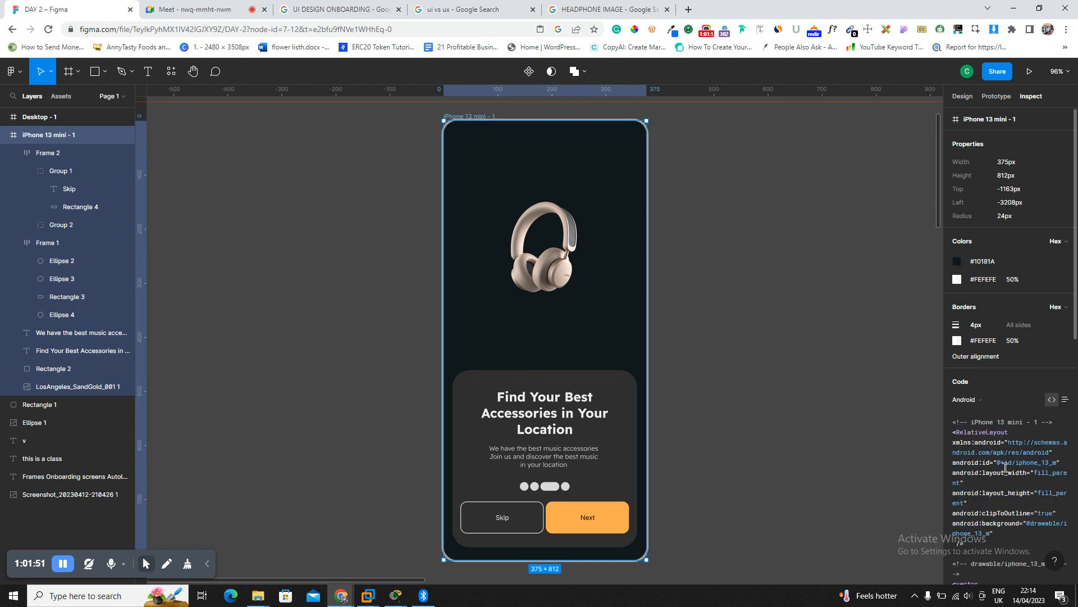
Check the Google Meet call briefly, return to Figma and select the iPhone 13 mini frame.
left_click(237, 5)
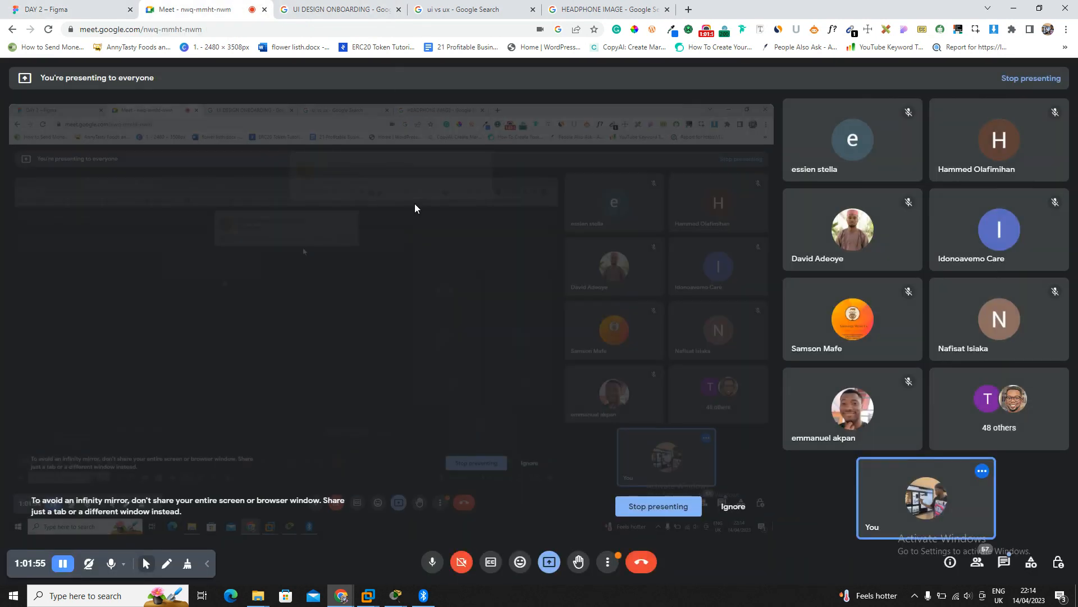
left_click(67, 9)
left_click(814, 349)
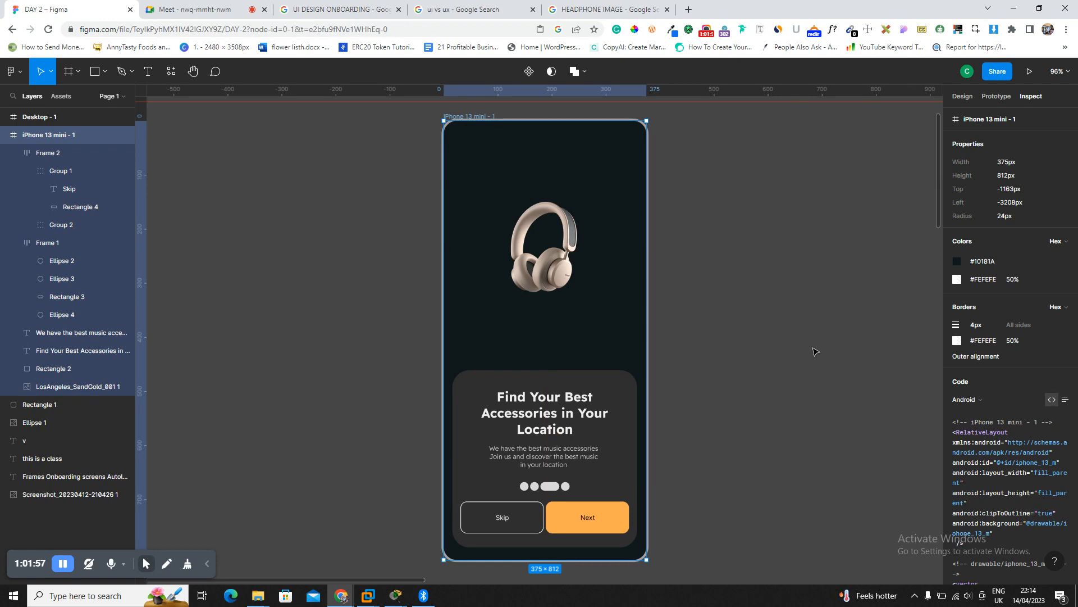
left_click(460, 118)
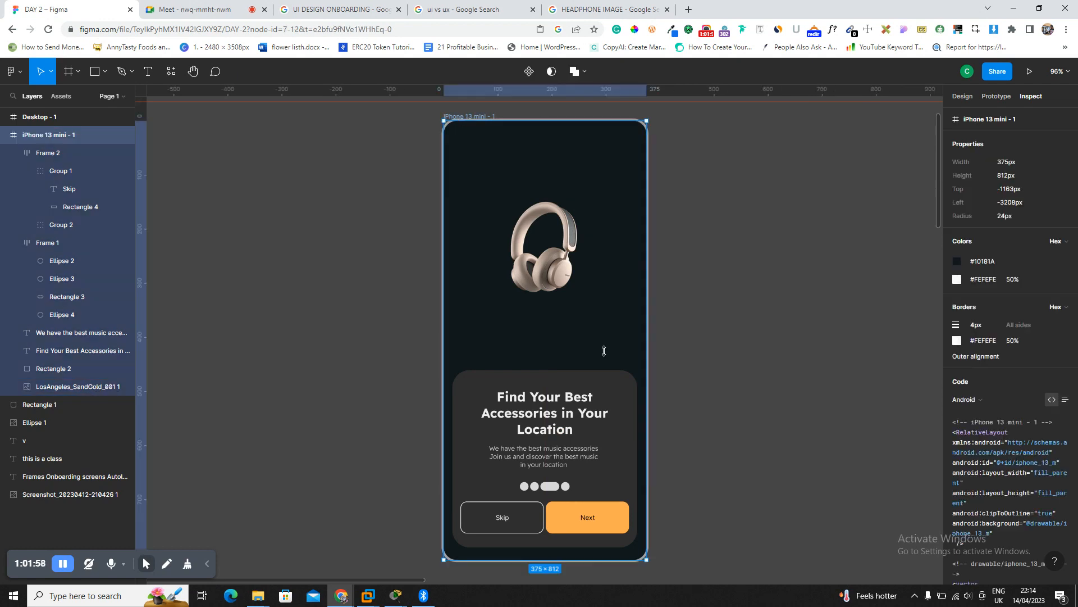
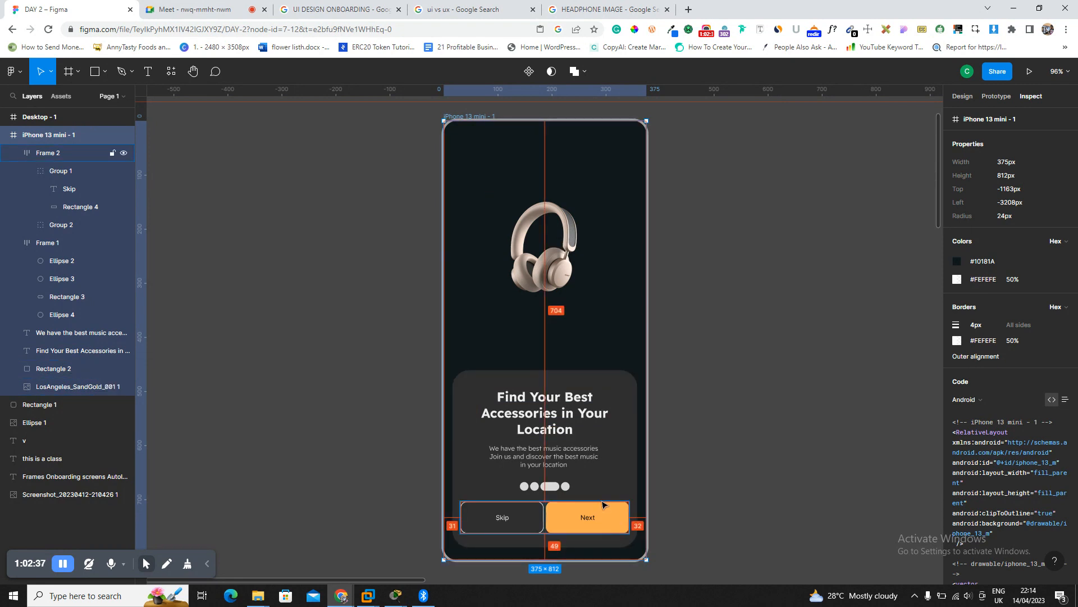
Duplicate the iPhone 13 mini frame to its right and move the copy's pill indicator to the end of the dot row.
left_click_drag(459, 118, 691, 120)
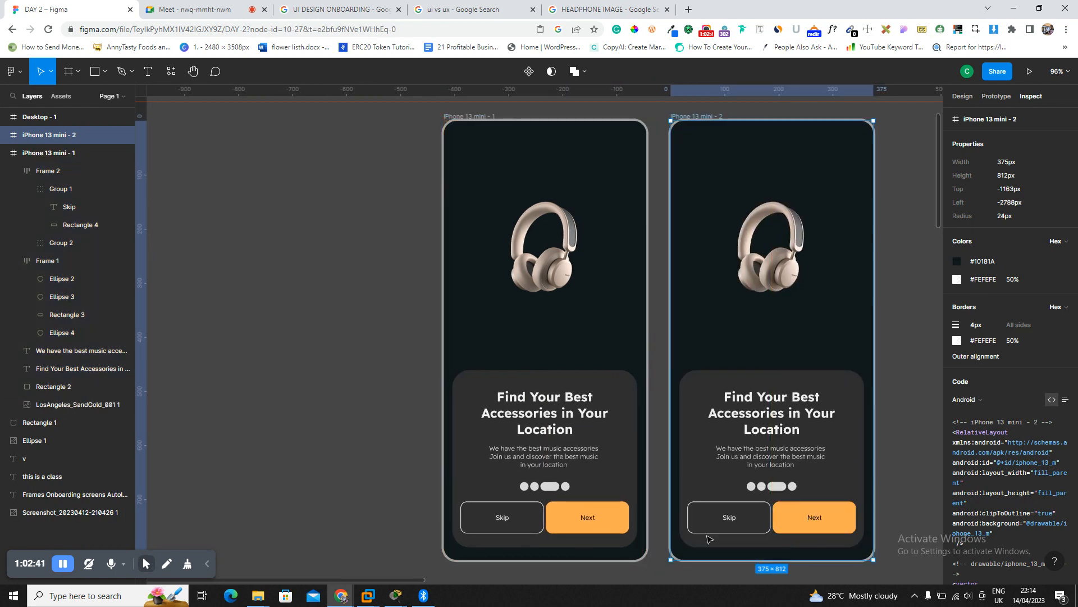
left_click(785, 491)
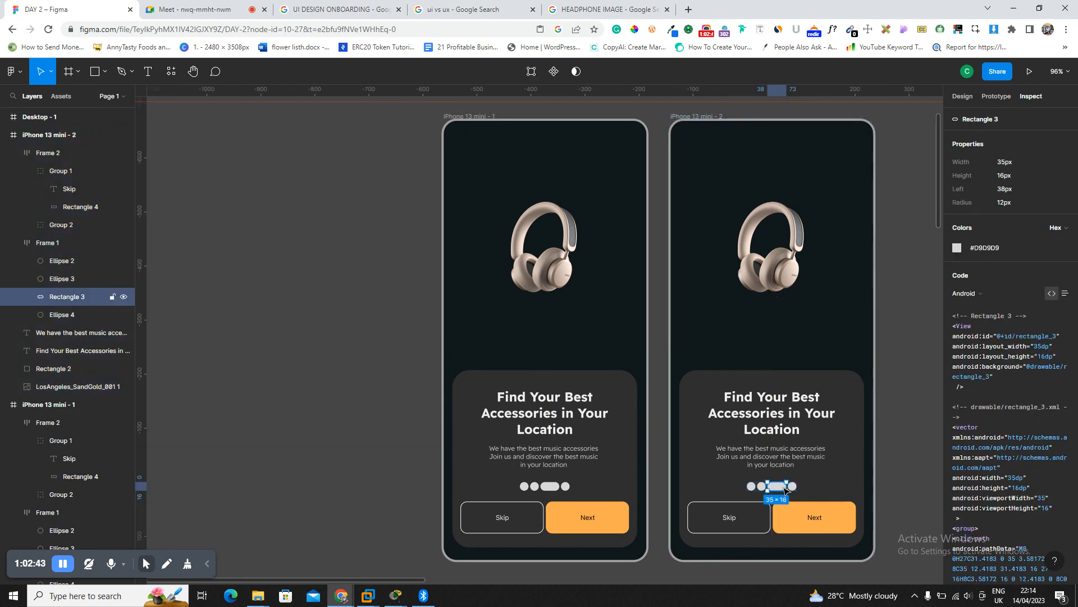
left_click_drag(785, 491, 796, 490)
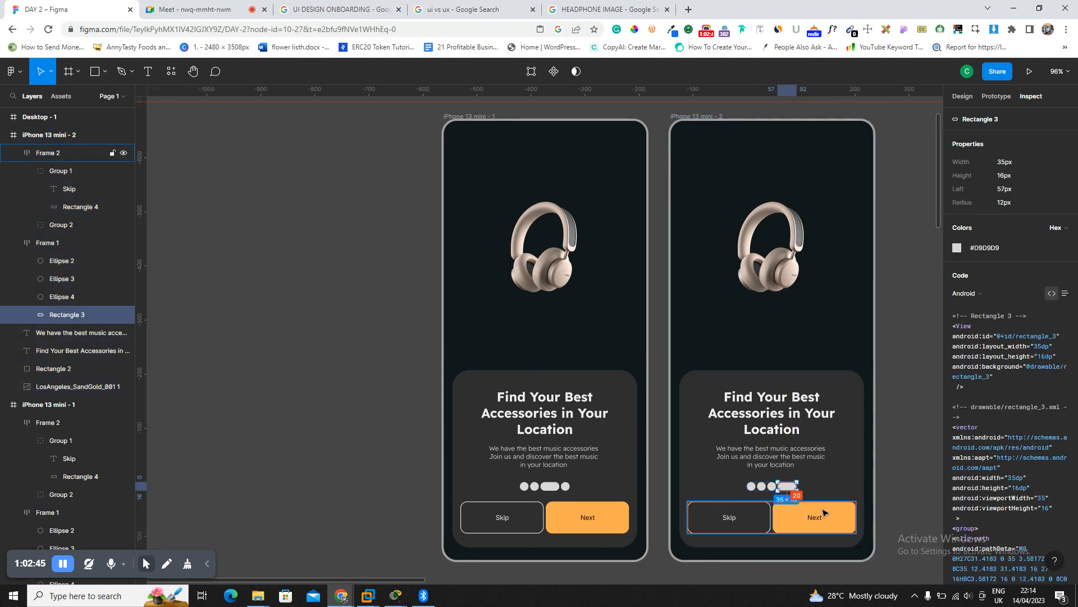
left_click(800, 490)
left_click(794, 488)
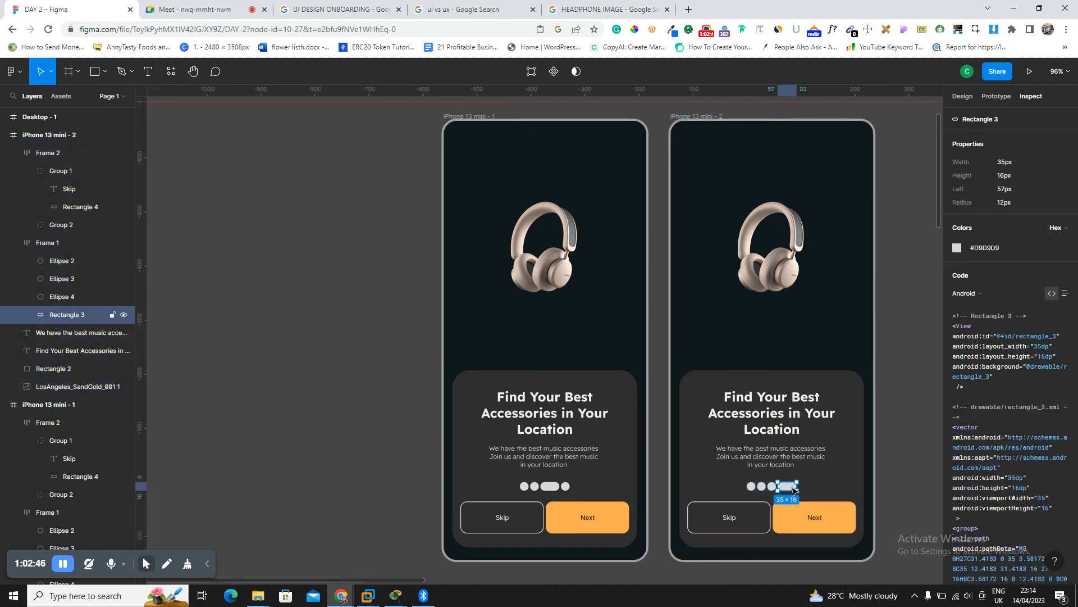
left_click(823, 485)
left_click(771, 487)
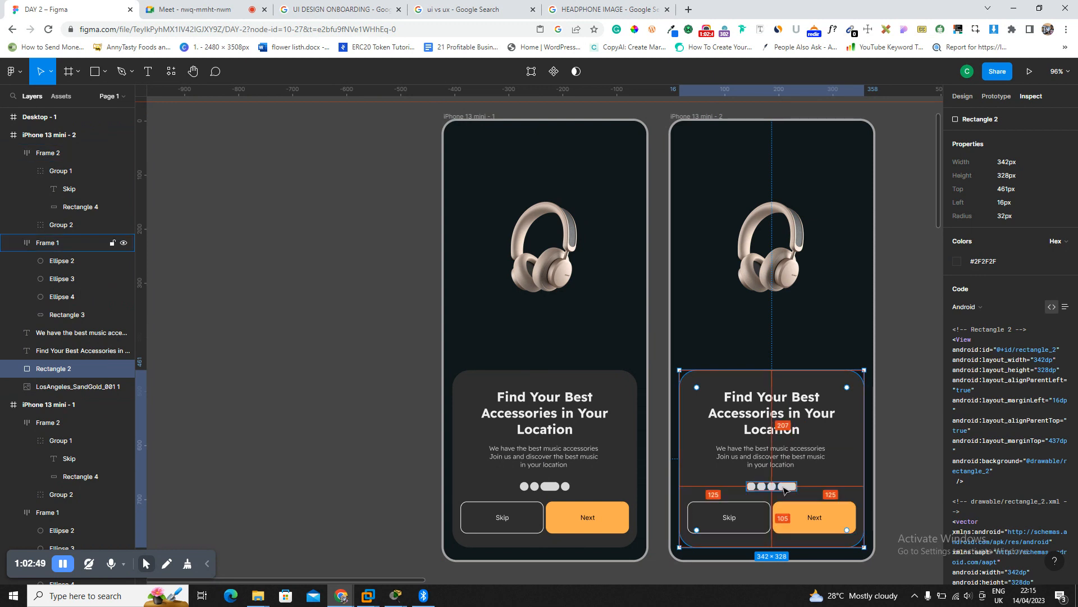
Demonstrate auto layout reordering by shifting the first frame's pill indicator back and forth among the dots, ending in third position.
left_click(566, 490)
key("shift+2")
left_click(628, 355)
key("Left")
key("Right")
key("Right")
key("Left")
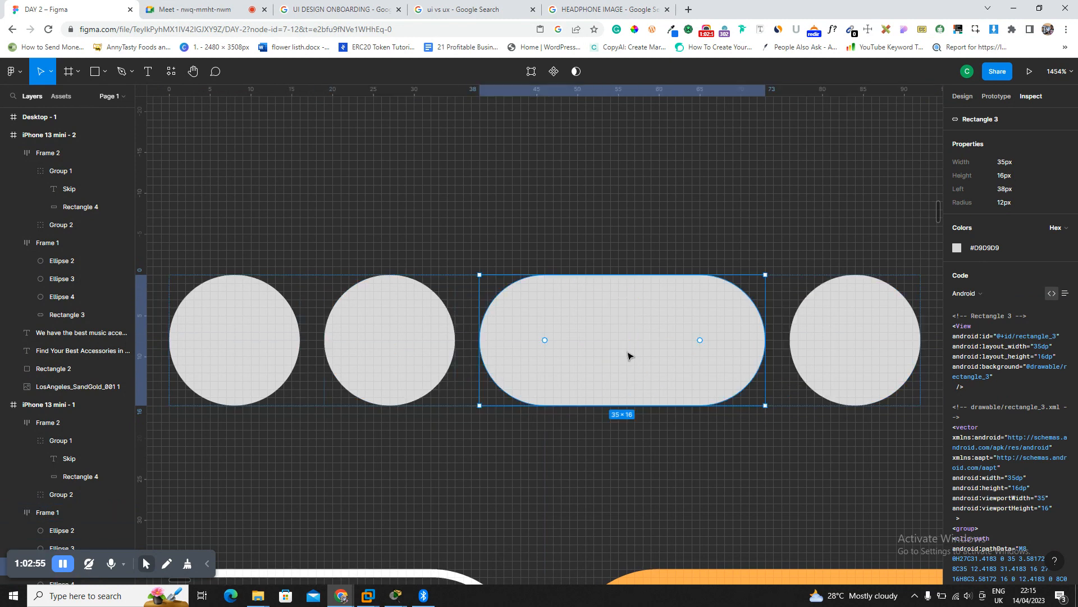
key("Left")
key("Left")
key("Right")
key("Right")
key("Right")
key("Left")
key("Left")
key("Right")
key("Left")
key("Left")
key("Right")
key("Right")
key("Right")
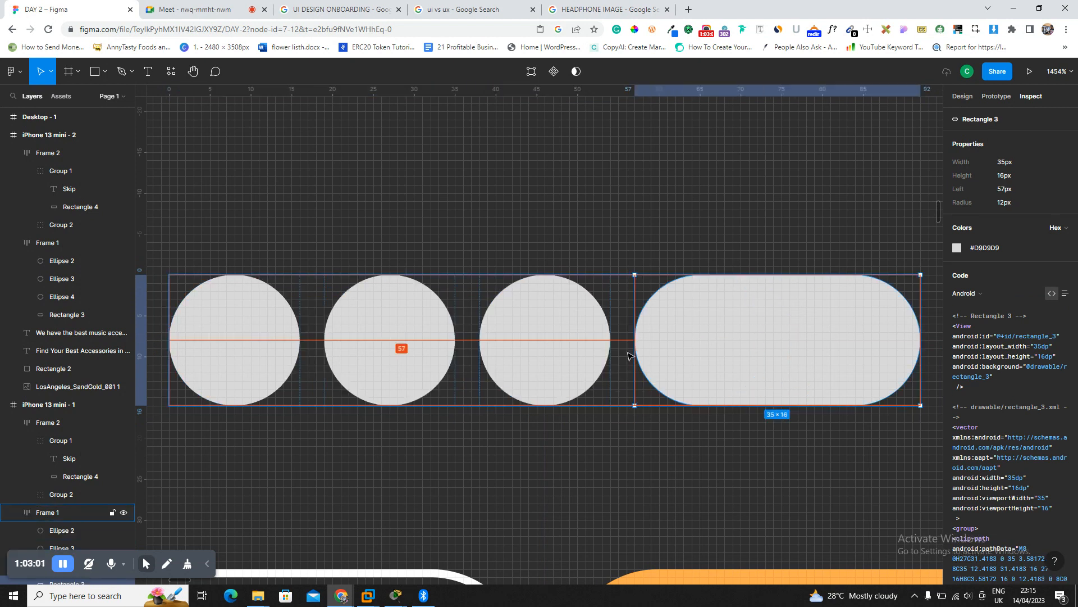
key("Left")
key("Left")
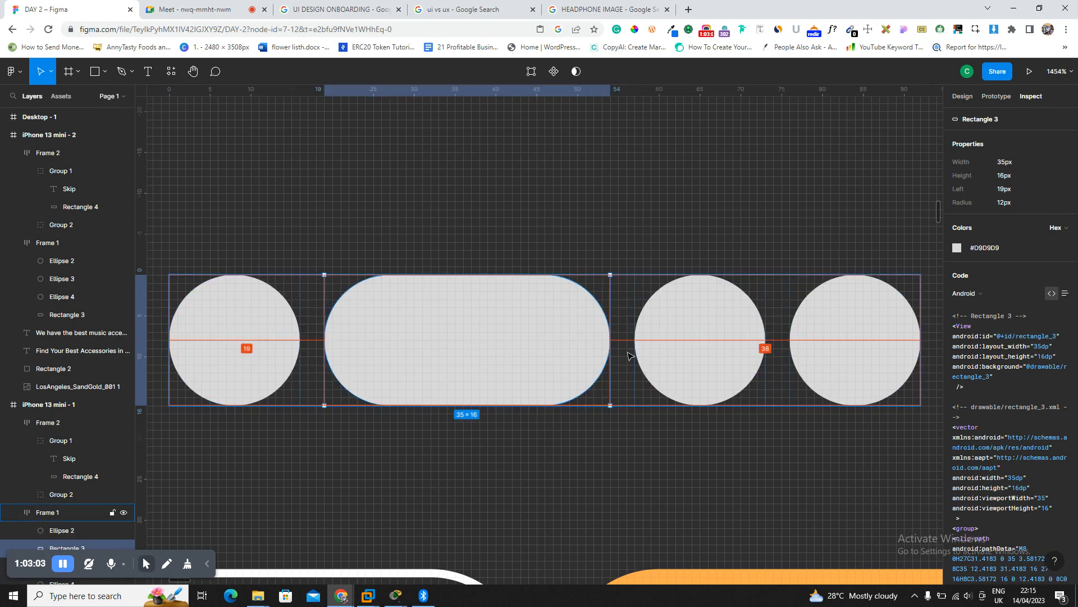
key("Right")
left_click(630, 449)
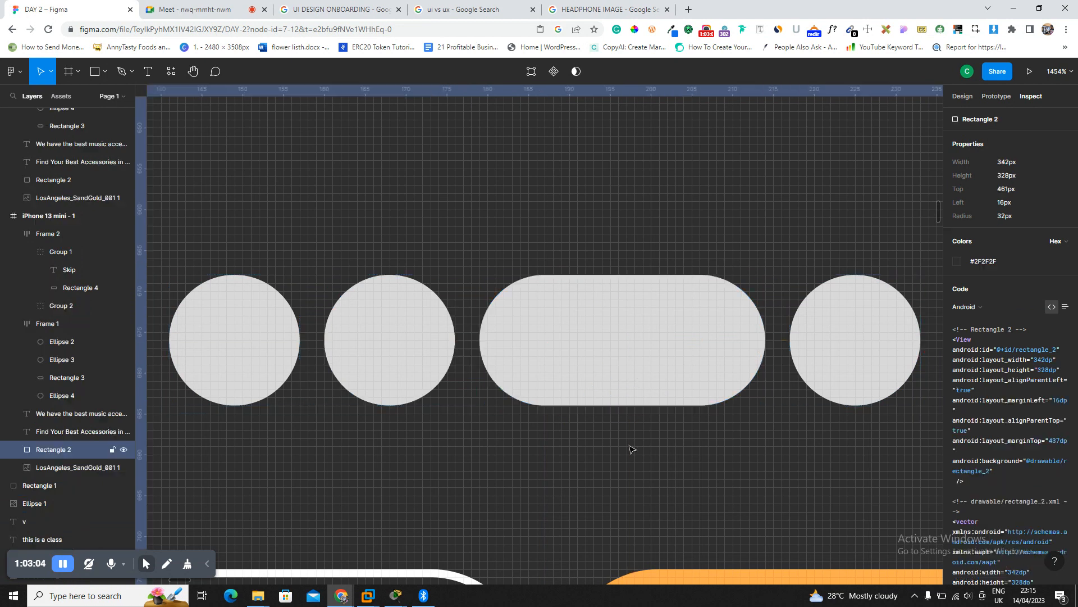
Compare the two iPhone 13 mini onboarding frames side by side, ending with the second frame selected.
key("minus")
key("minus")
key("minus")
key("minus")
key("minus")
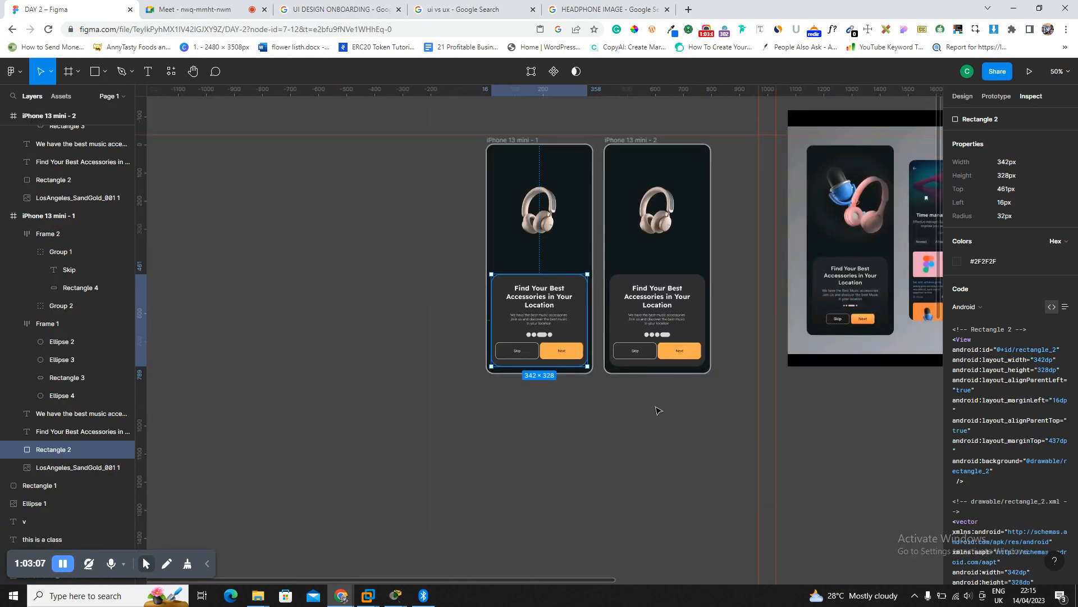
left_click(636, 142)
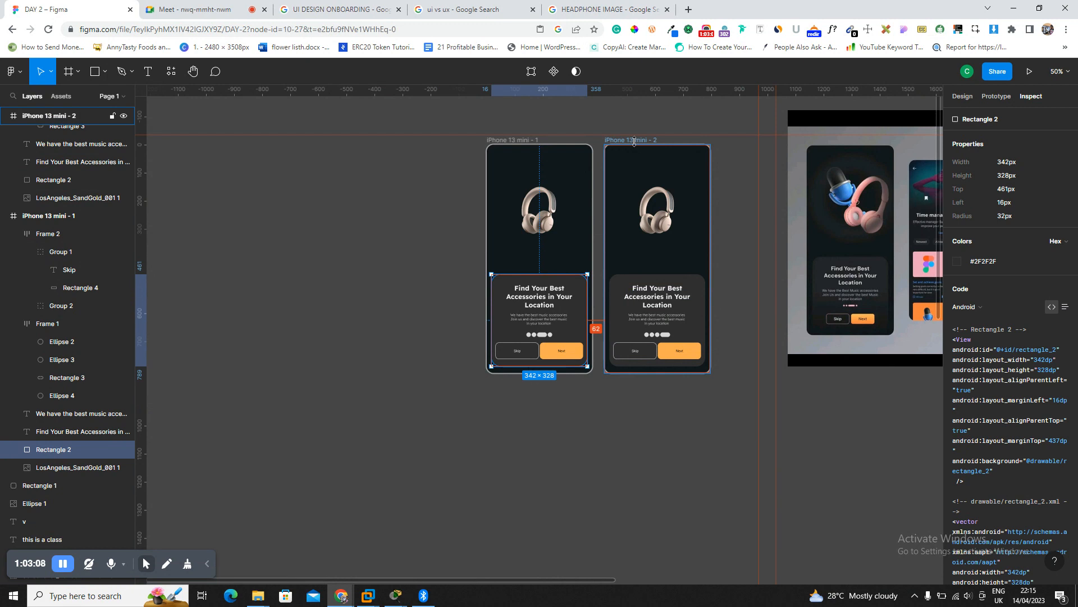
left_click(528, 141, "shift")
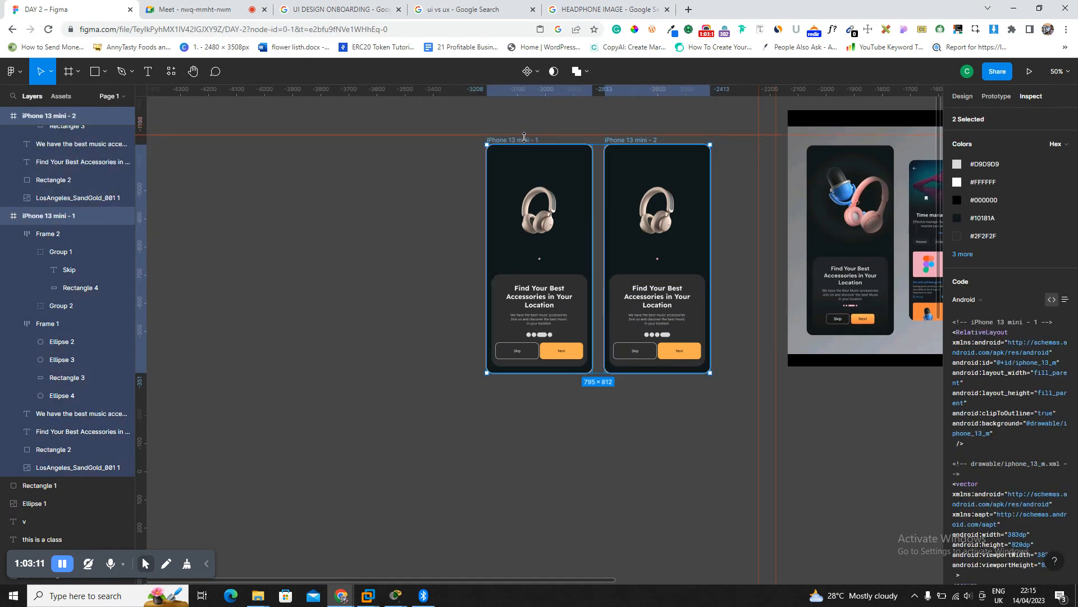
key("shift+2")
left_click(801, 219)
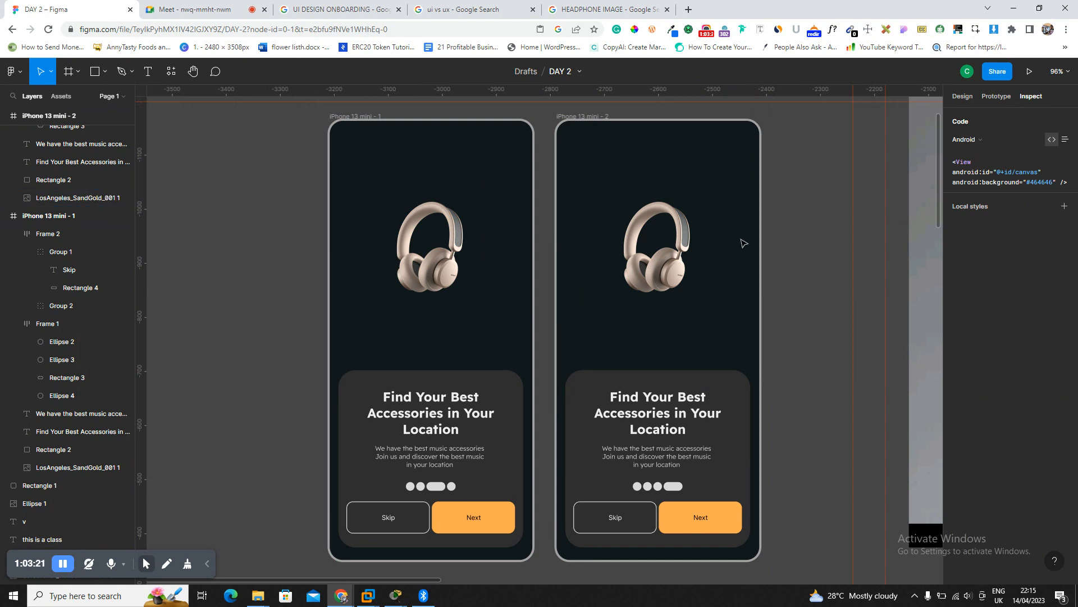
left_click(598, 118)
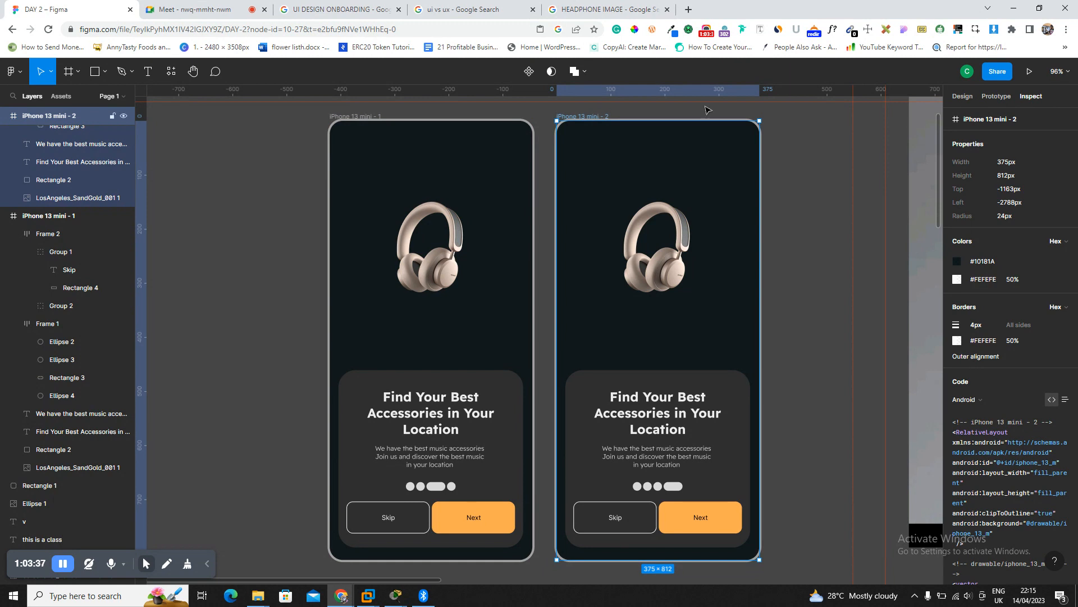
Switch to the Google Meet call and read the participants' in-call messages.
left_click(239, 9)
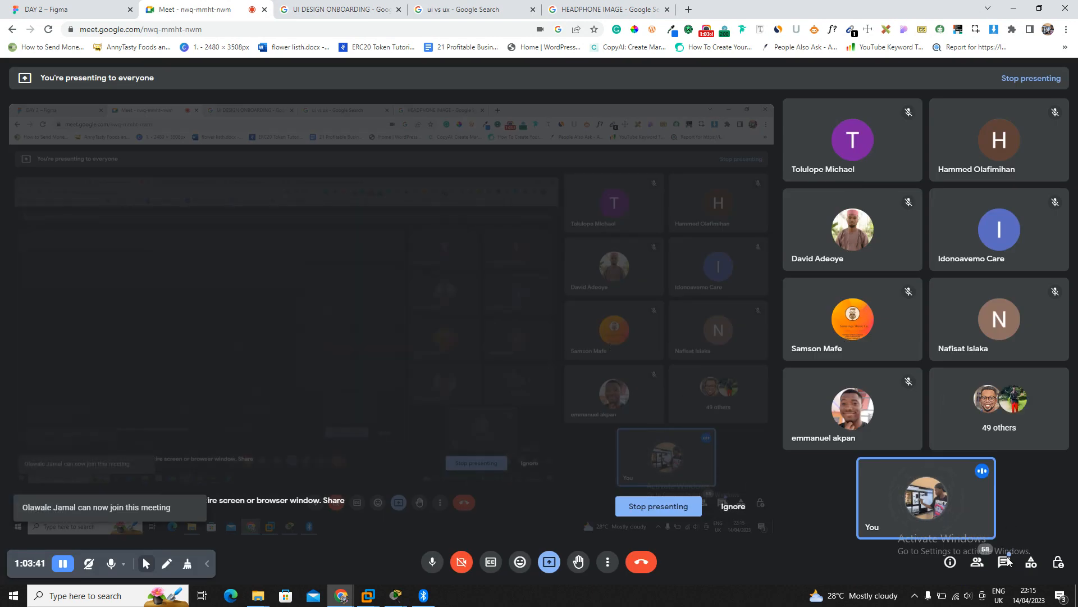
left_click(1005, 563)
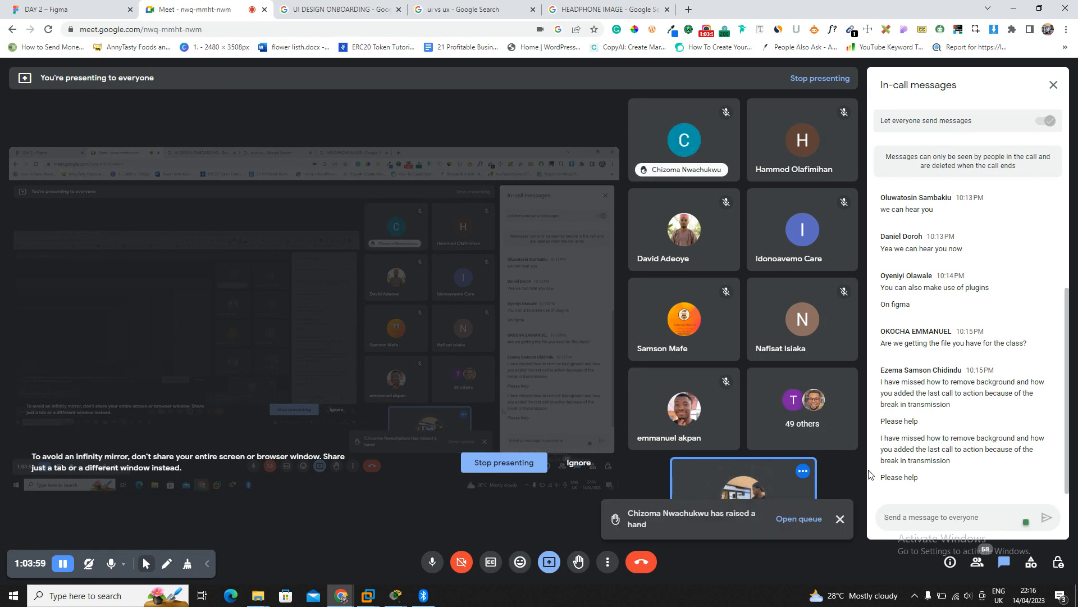
scroll(938, 301, "up", 1)
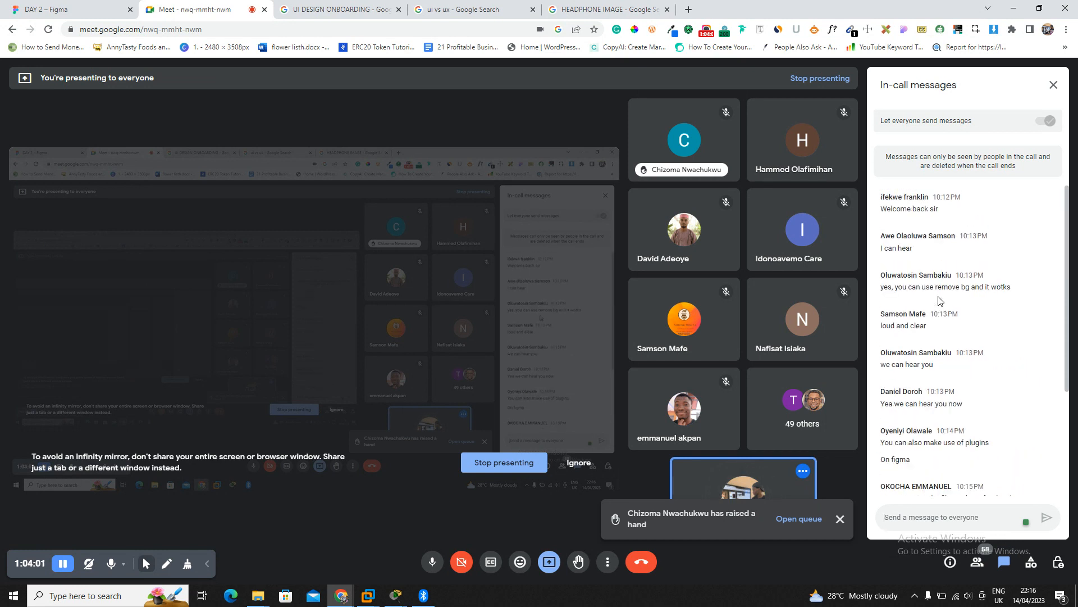
scroll(937, 301, "down", 2)
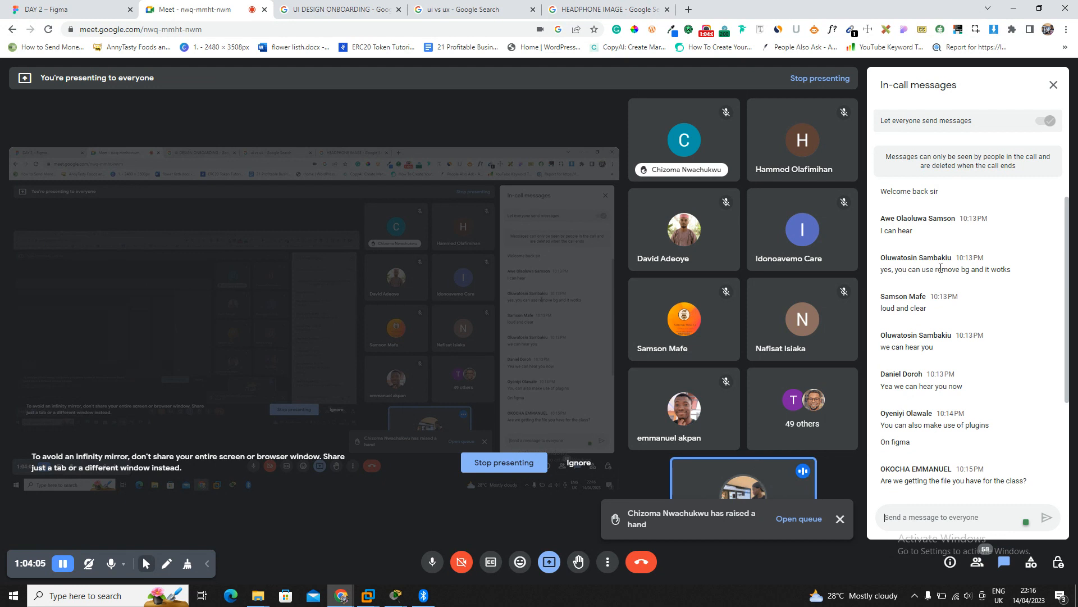
From the HEADPHONE IMAGE search results, save the previewed 6S Wireless Headphones picture to the computer.
left_click(609, 6)
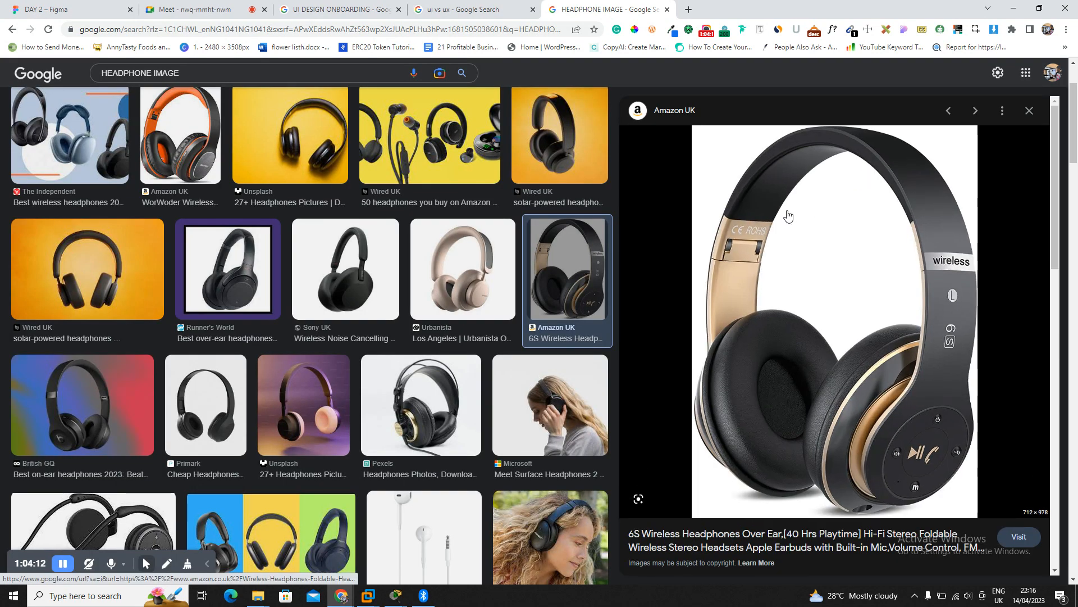
right_click(788, 213)
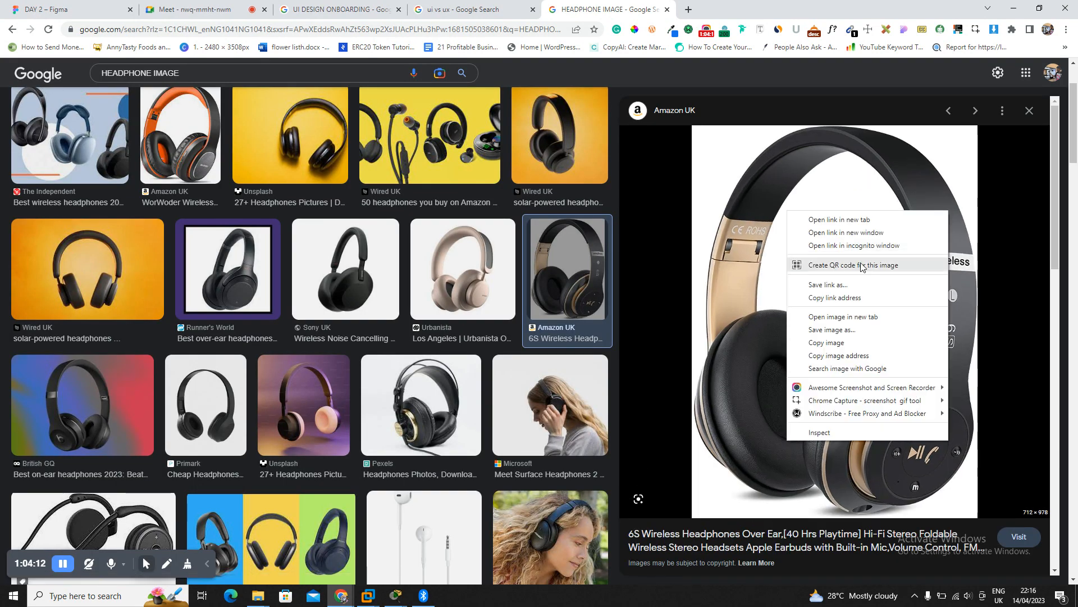
left_click(832, 330)
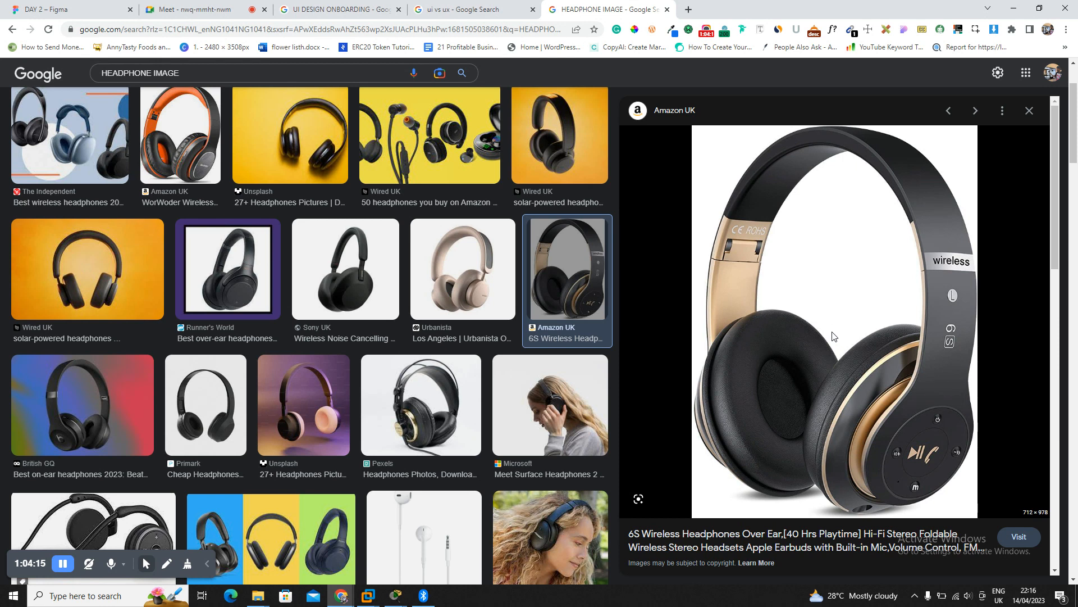
key("Return")
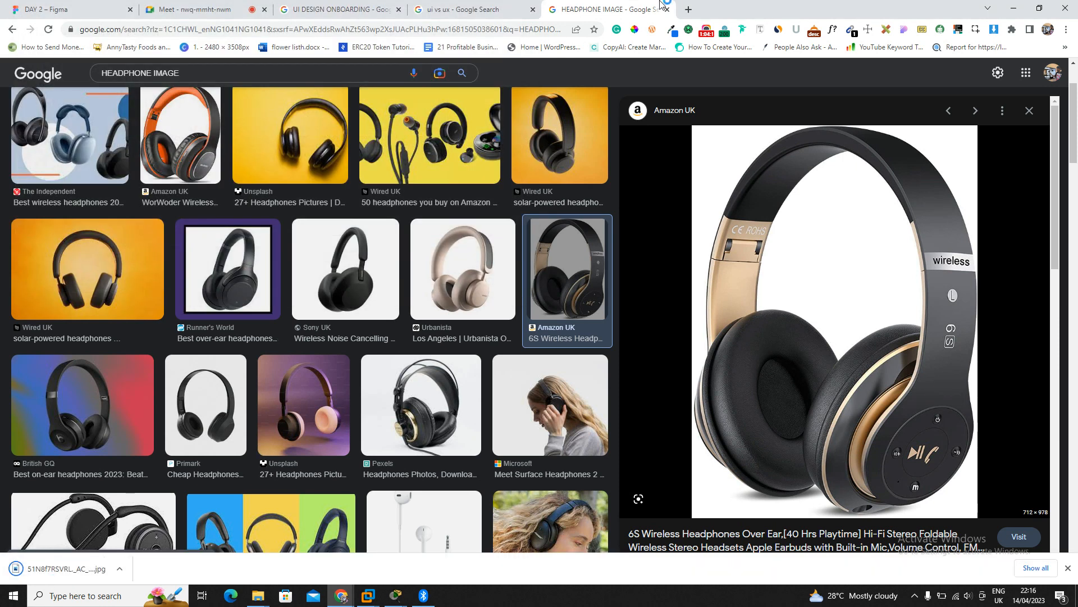
Open the remove.bg background removal site in a new browser tab.
left_click(689, 10)
type("remove")
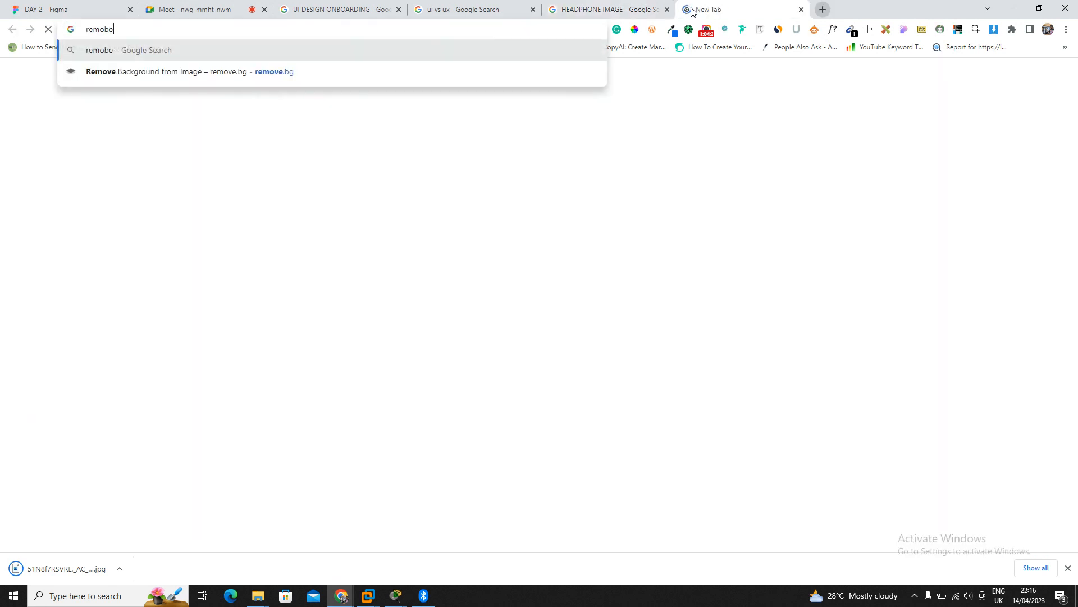
key("Return")
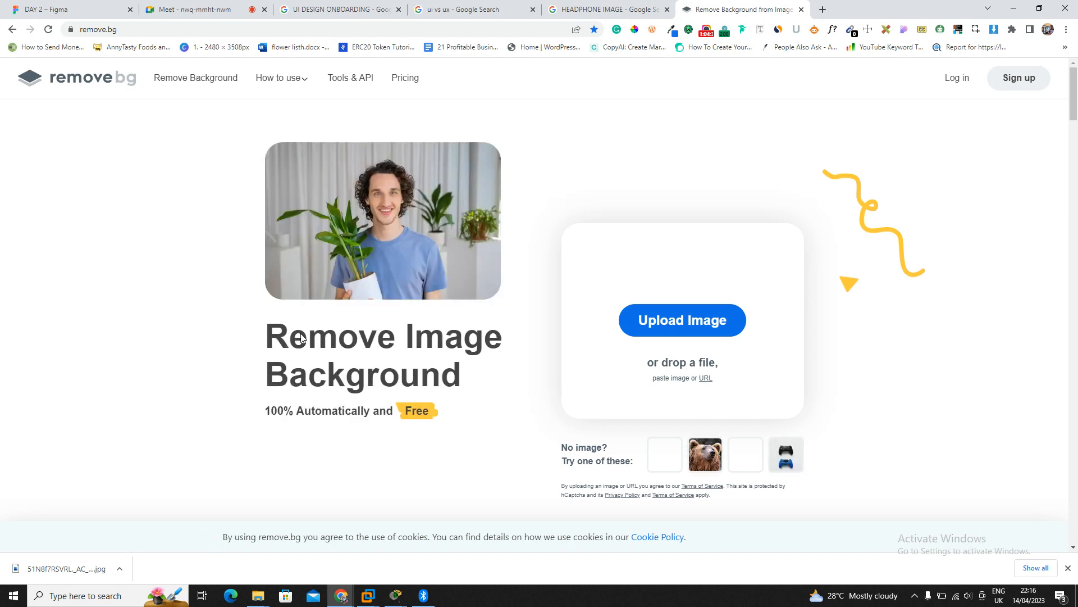
Copy the remove.bg page address and send it to everyone in the Google Meet in-call messages.
left_click(126, 32)
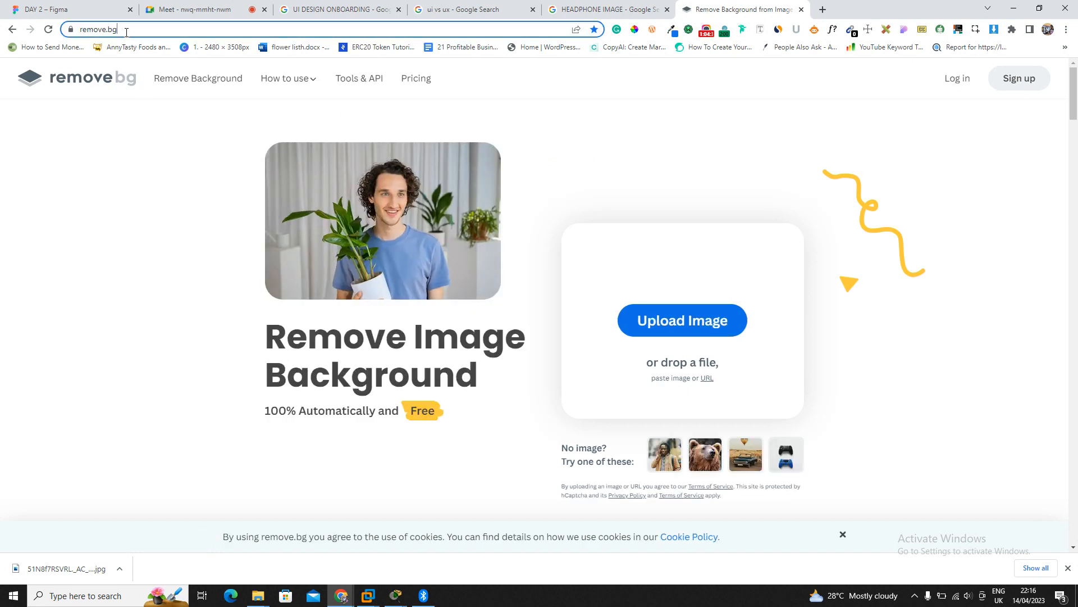
left_click(211, 8)
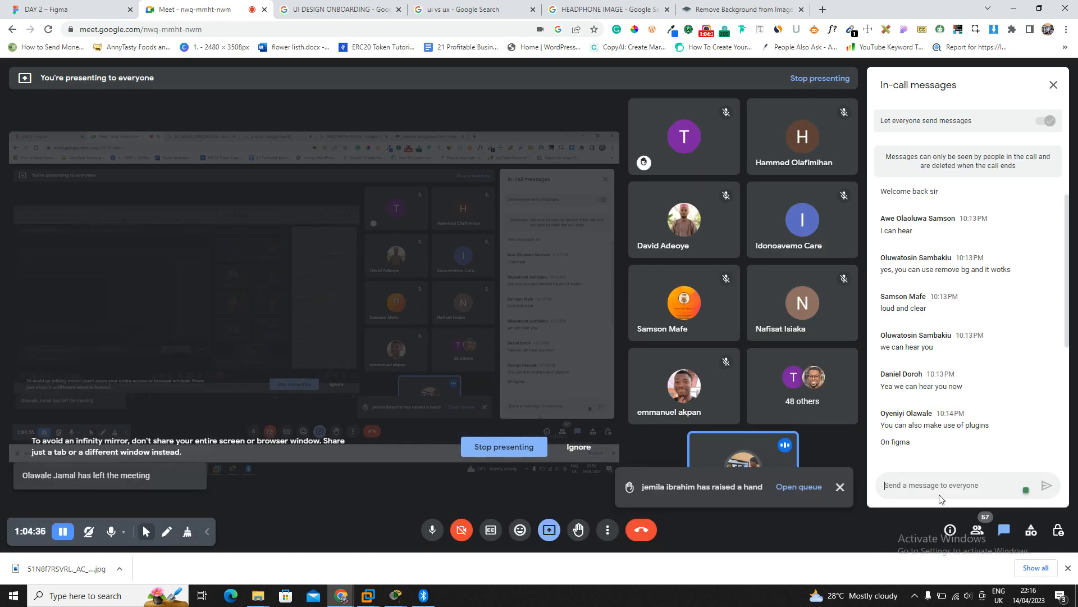
key("Return")
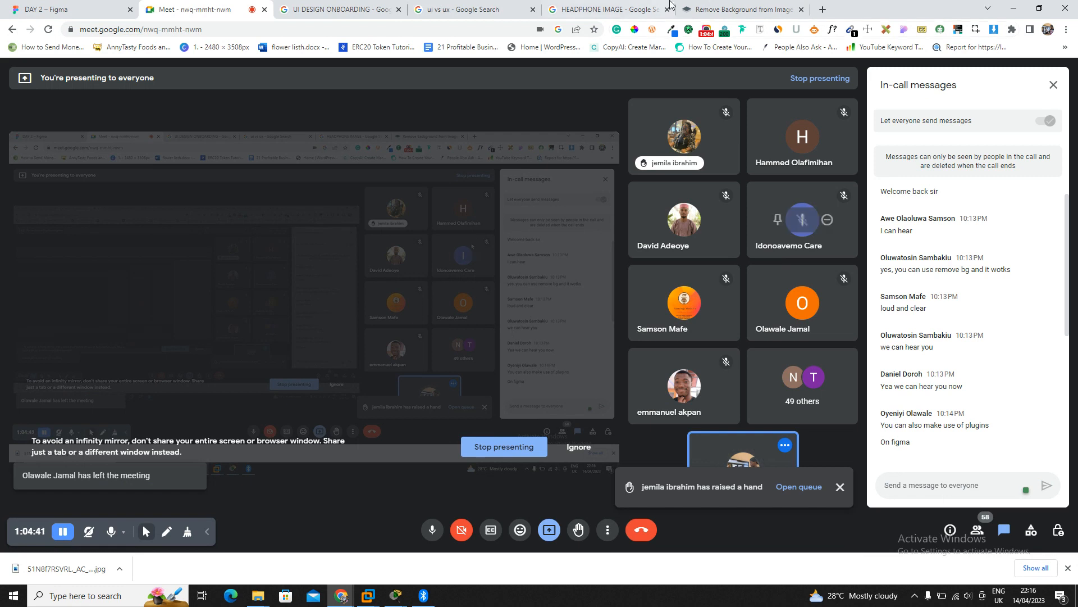
Back on remove.bg, remove the background from the downloaded headphone JPG and download the preview-size result.
left_click(716, 4)
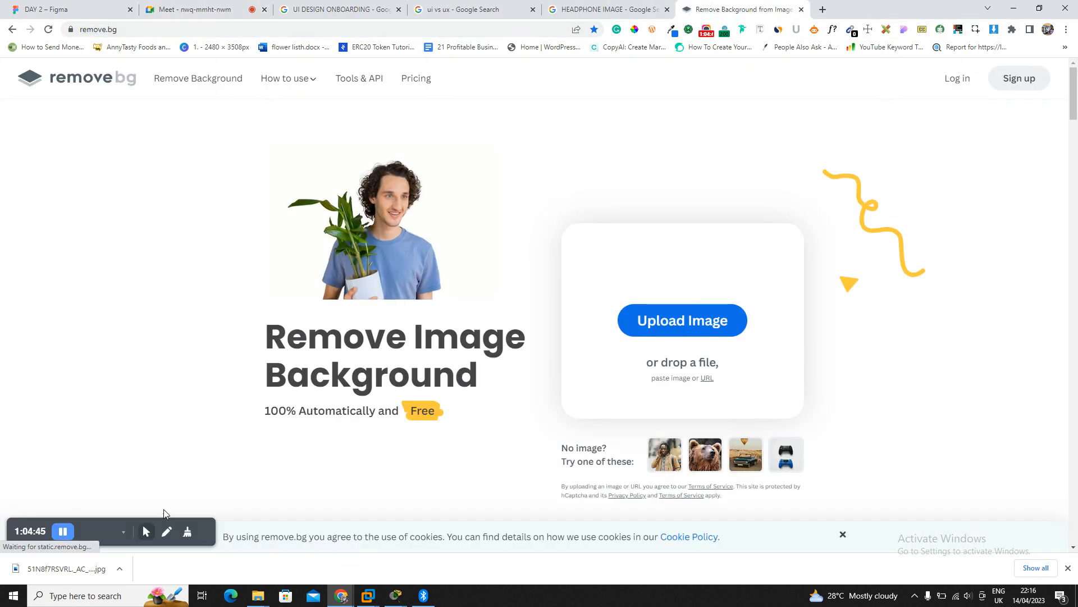
left_click_drag(67, 568, 429, 288)
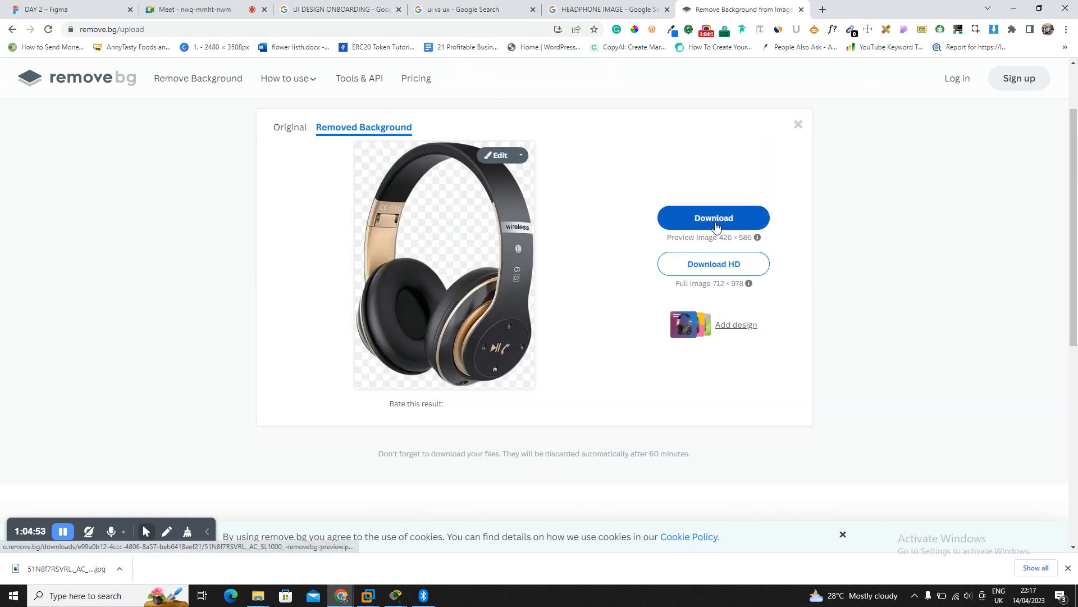
left_click(713, 225)
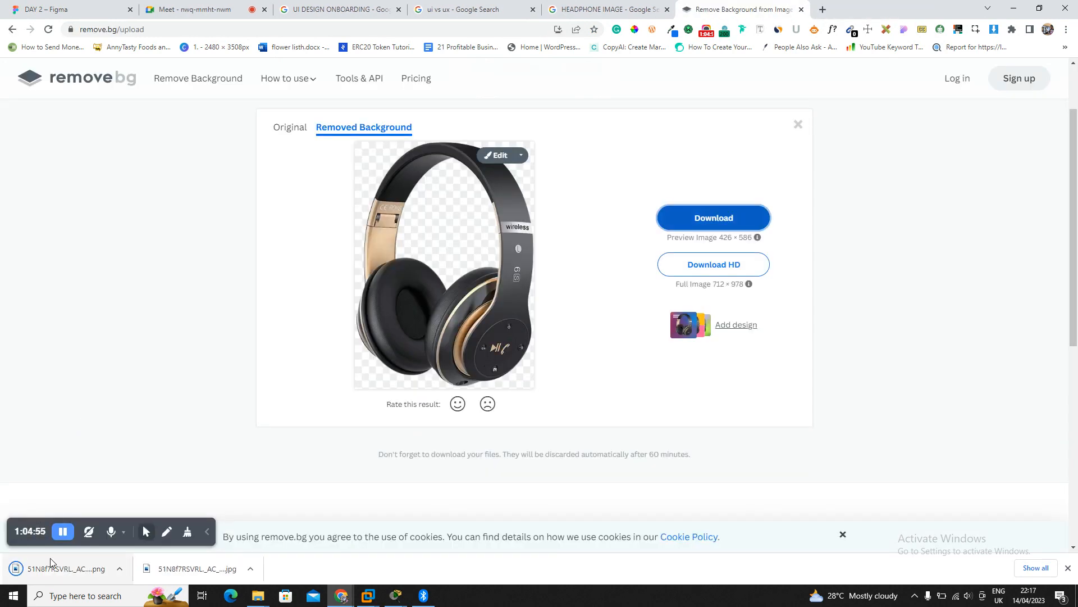
key("ctrl+1")
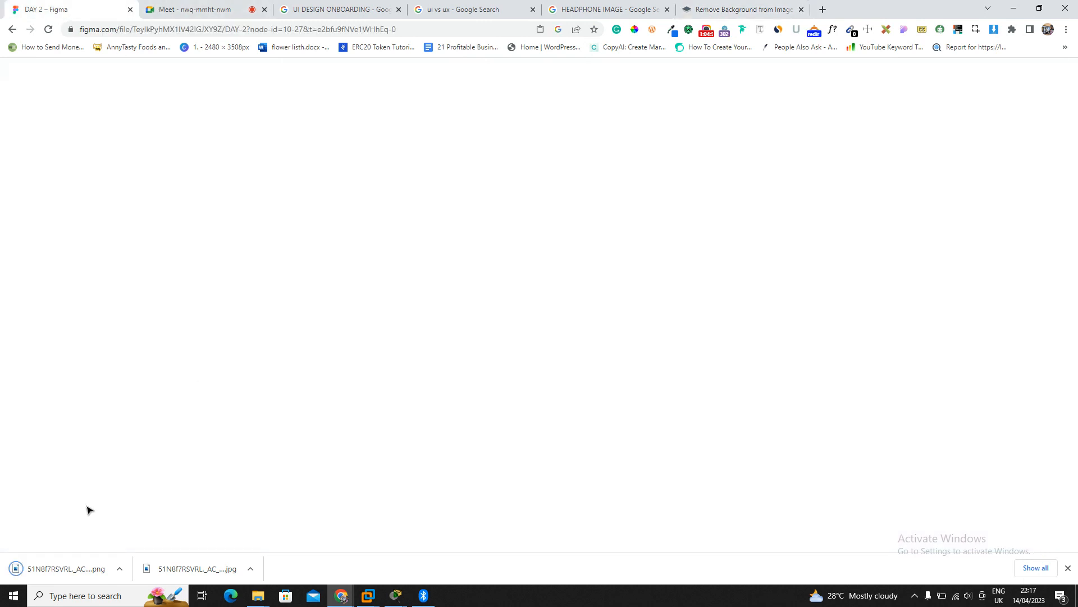
left_click_drag(75, 576, 258, 335)
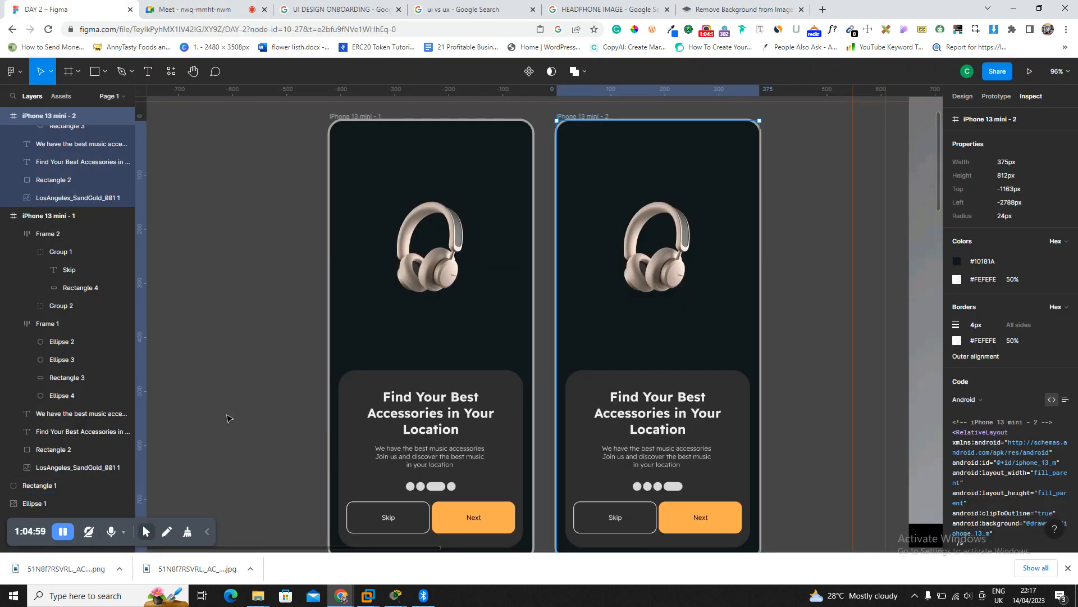
left_click_drag(197, 569, 502, 286)
key("ctrl+z")
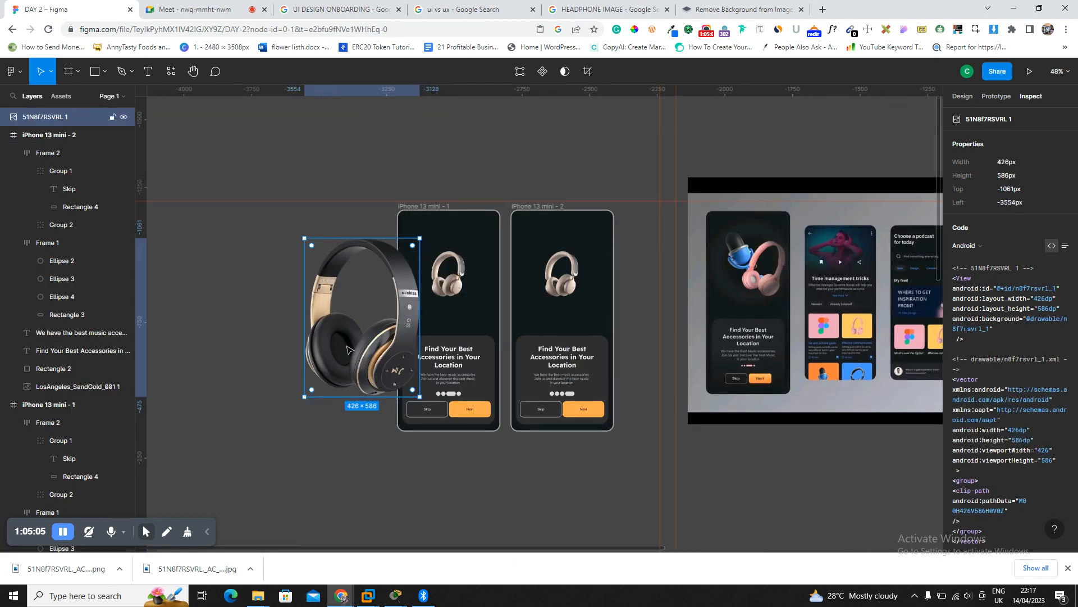
left_click_drag(284, 361, 241, 377)
key("Delete")
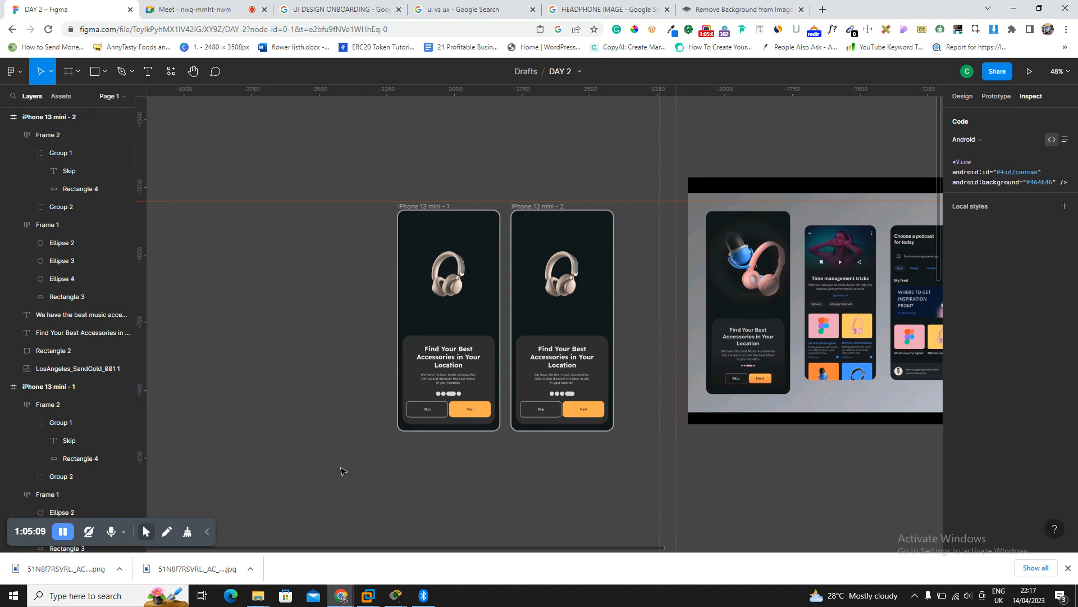
Place the original headphone JPG and the background-free PNG side by side on empty canvas beside the onboarding frames.
scroll(301, 416, "left", 10)
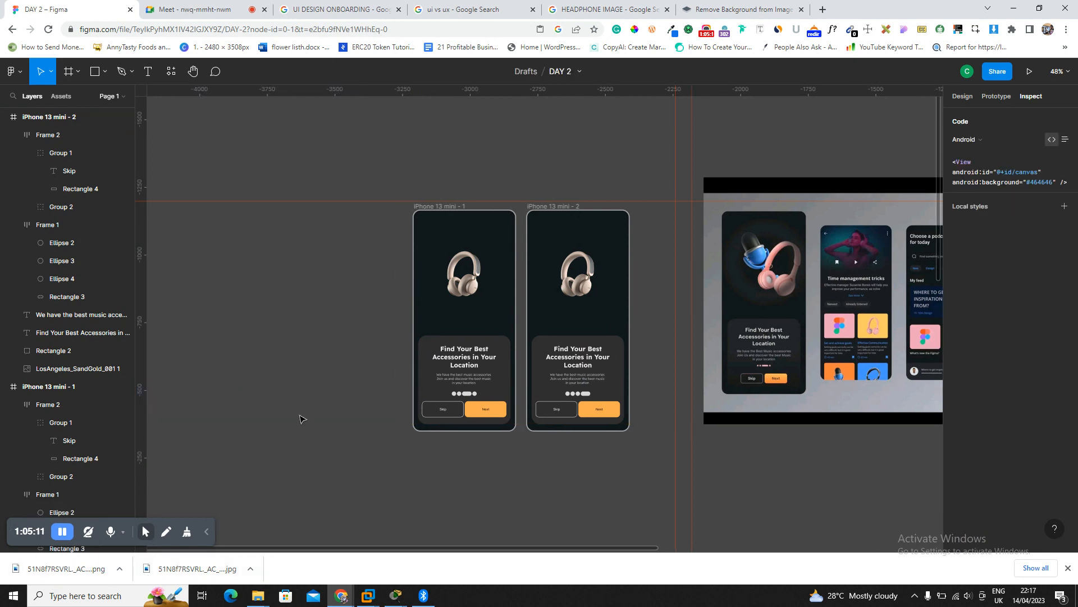
left_click_drag(197, 569, 636, 382)
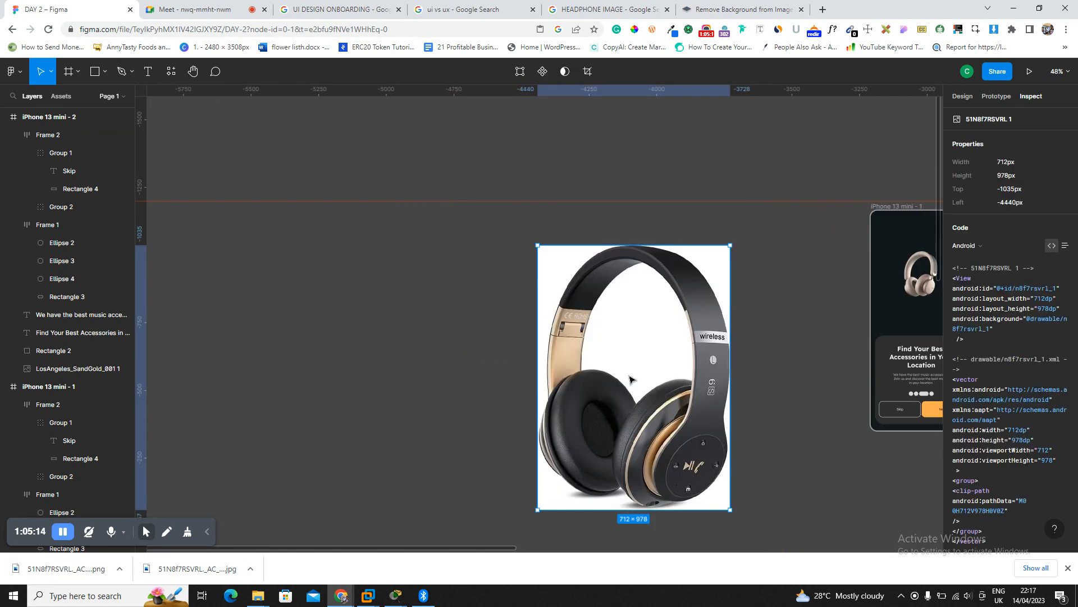
left_click_drag(66, 568, 425, 367)
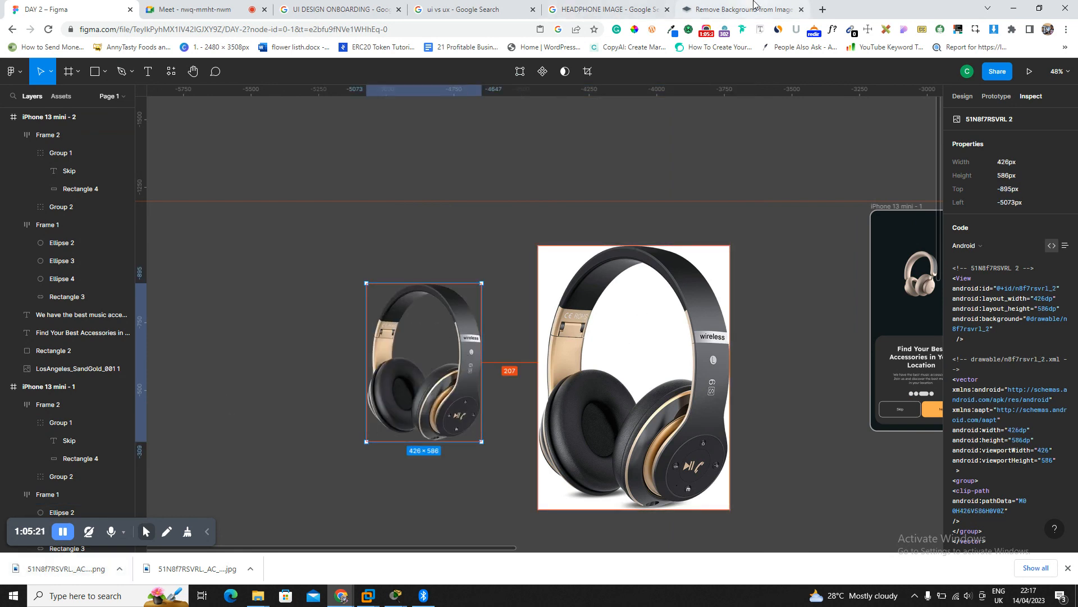
Revisit the HEADPHONE IMAGE search results, preview the yellow Wired UK headphones picture, and return to the Figma file.
left_click(612, 5)
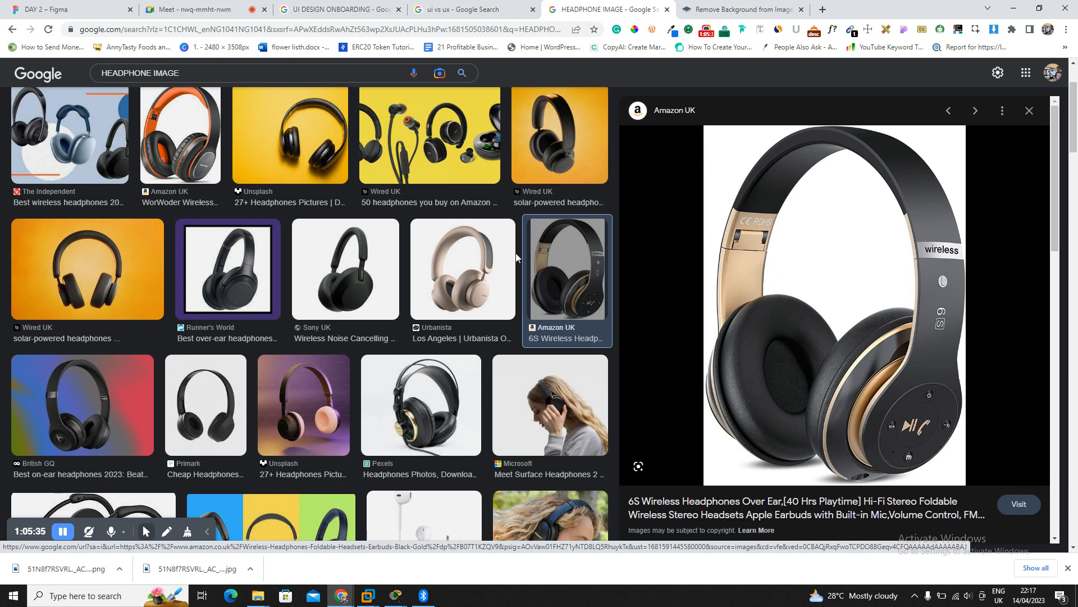
left_click(432, 153)
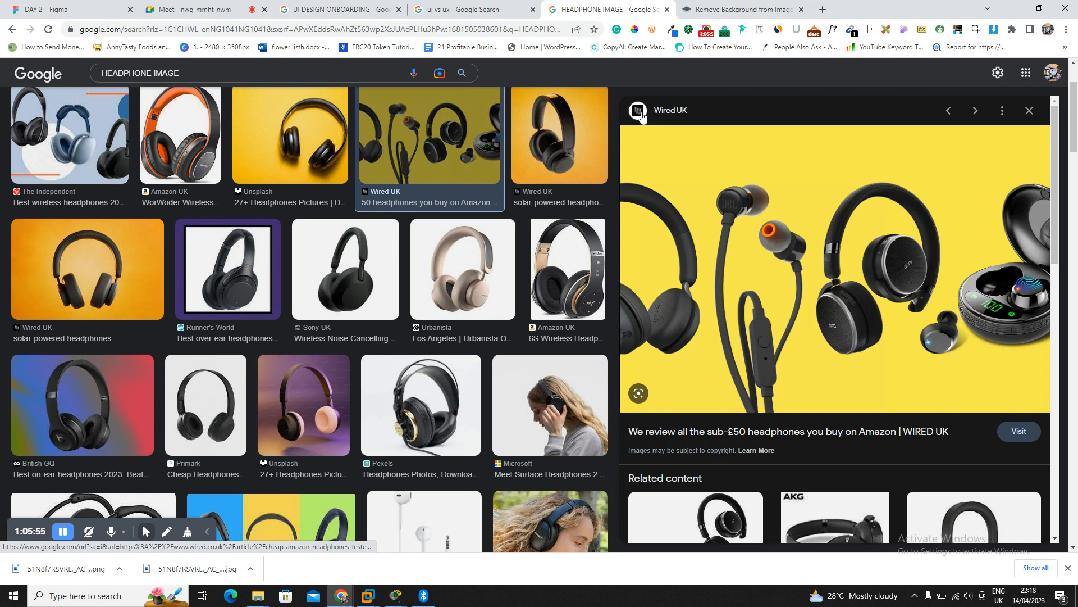
left_click(57, 8)
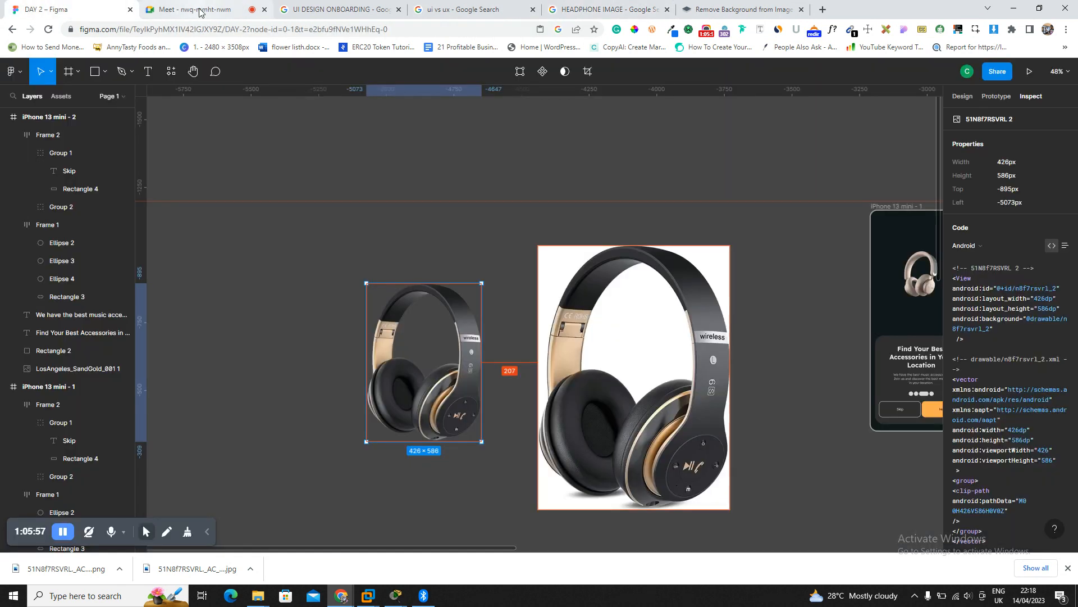
Switch to the Google Meet call and review the in-call messages, highlighting the suggestion to use Figma plugins.
left_click(191, 9)
scroll(929, 406, "down", 4)
scroll(929, 406, "down", 1)
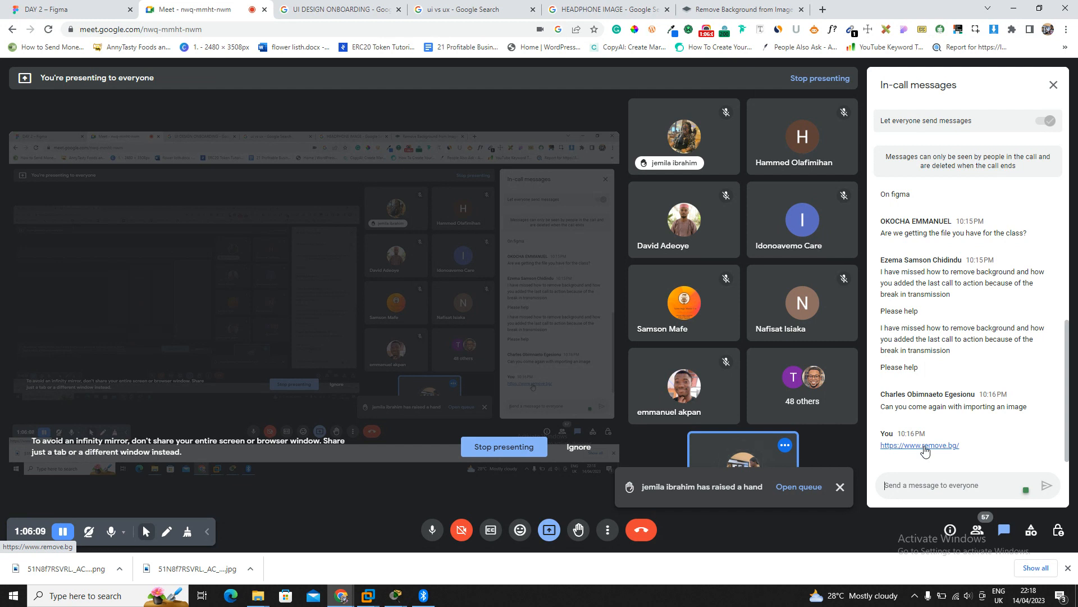
scroll(939, 372, "up", 5)
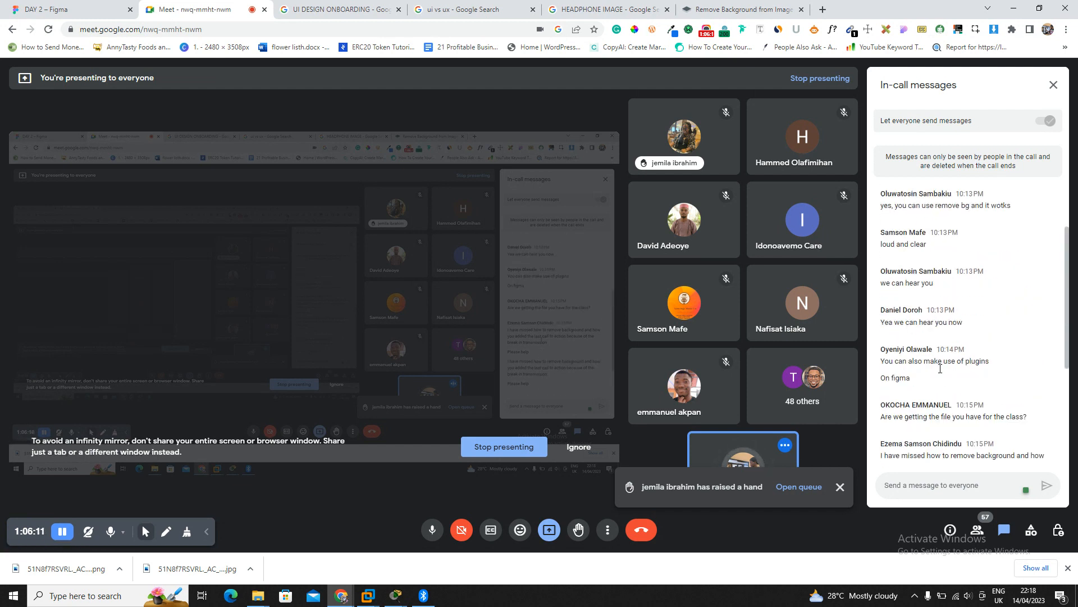
scroll(940, 372, "down", 1)
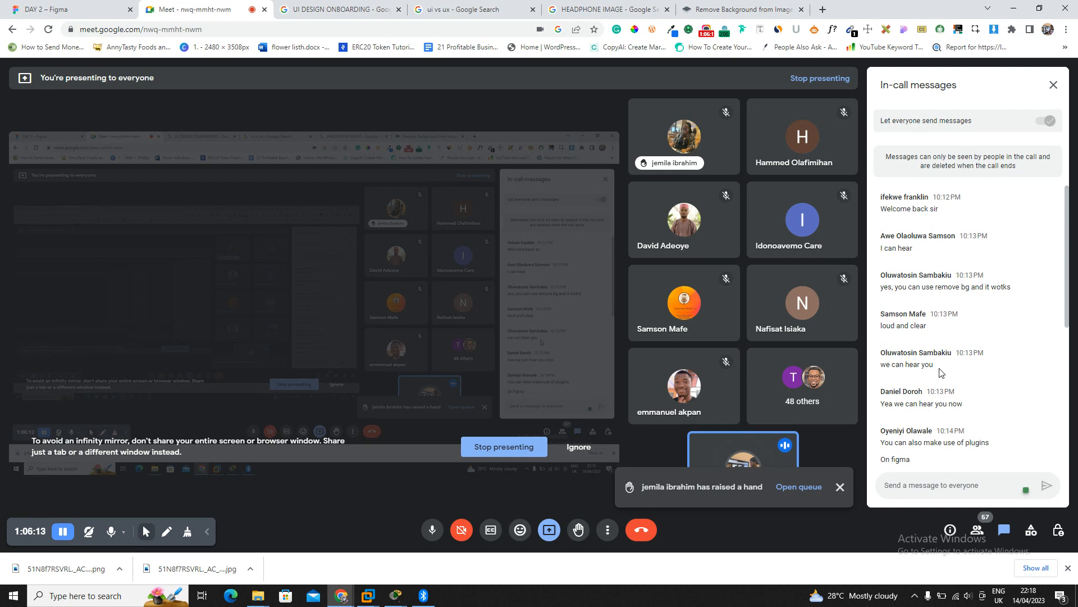
scroll(940, 372, "down", 3)
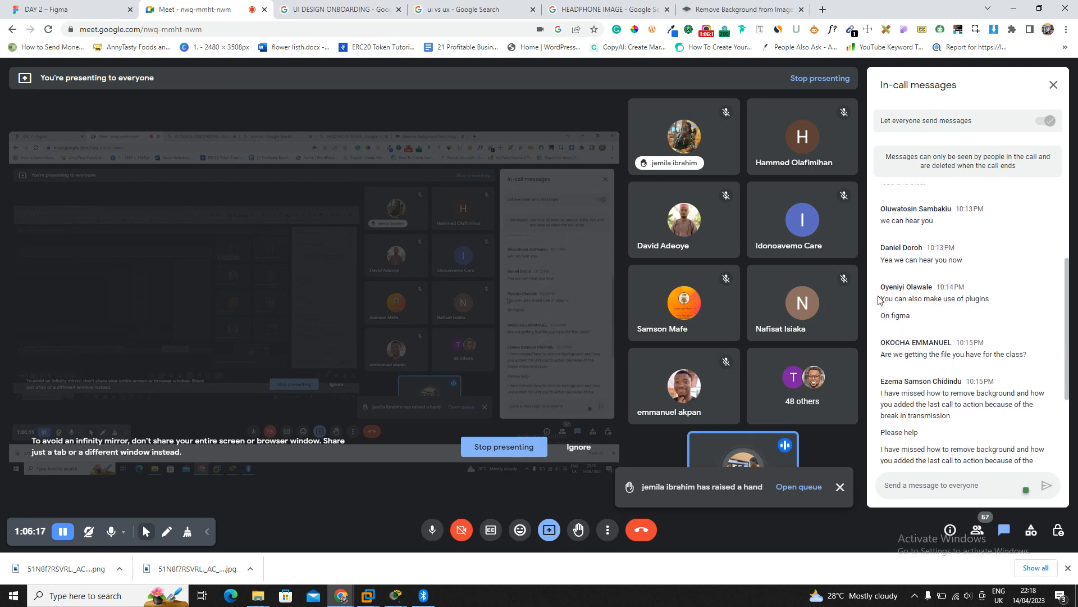
left_click_drag(882, 297, 984, 317)
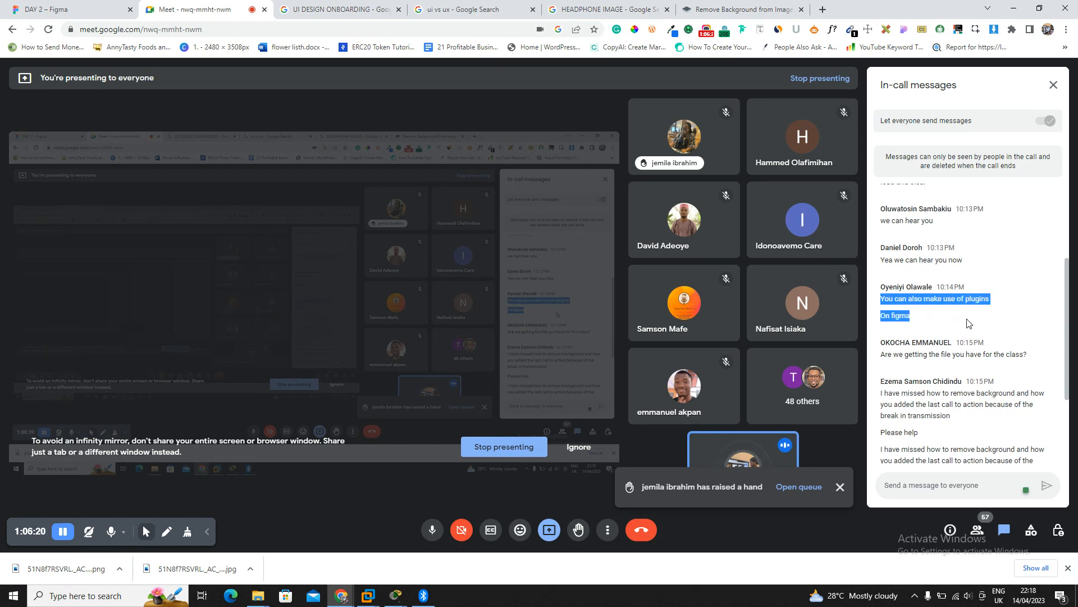
left_click(967, 324)
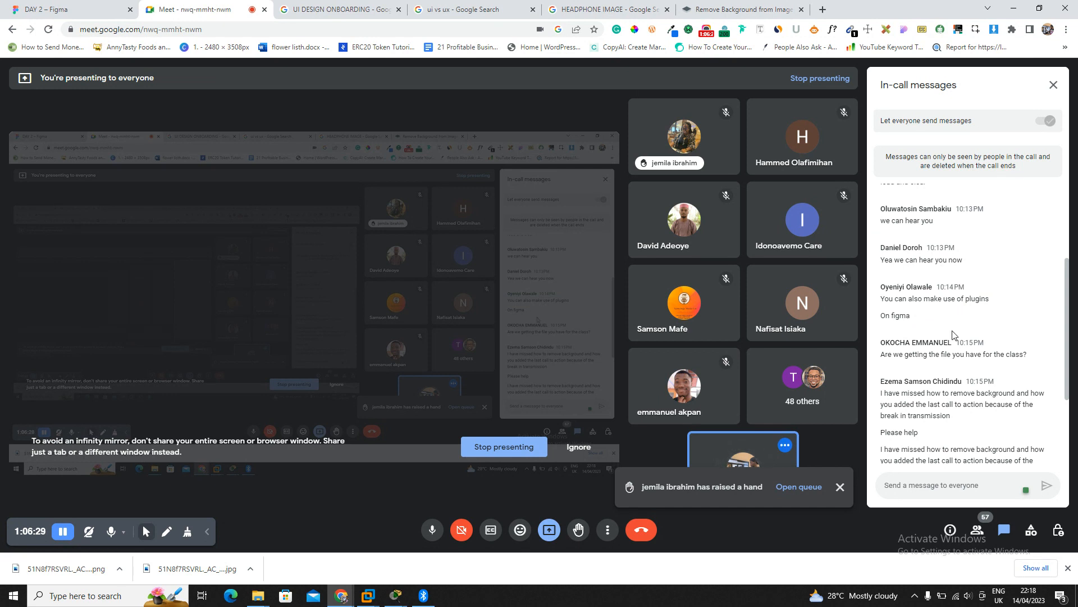
Highlight the in-call question about getting the class file, and admit the person asking to join the call.
left_click_drag(885, 355, 958, 362)
left_click(1029, 360)
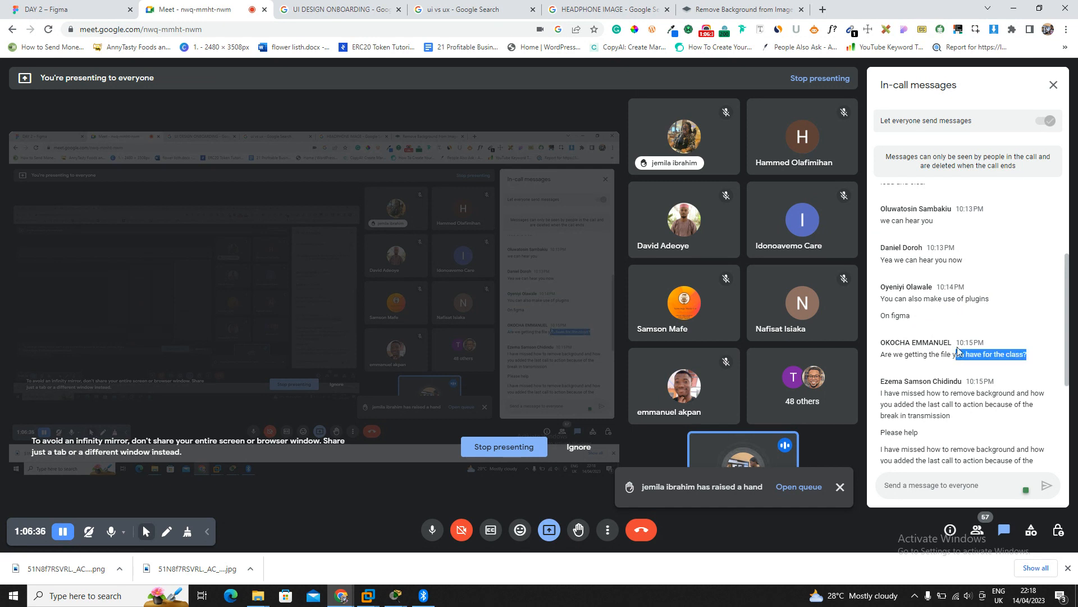
scroll(988, 365, "down", 3)
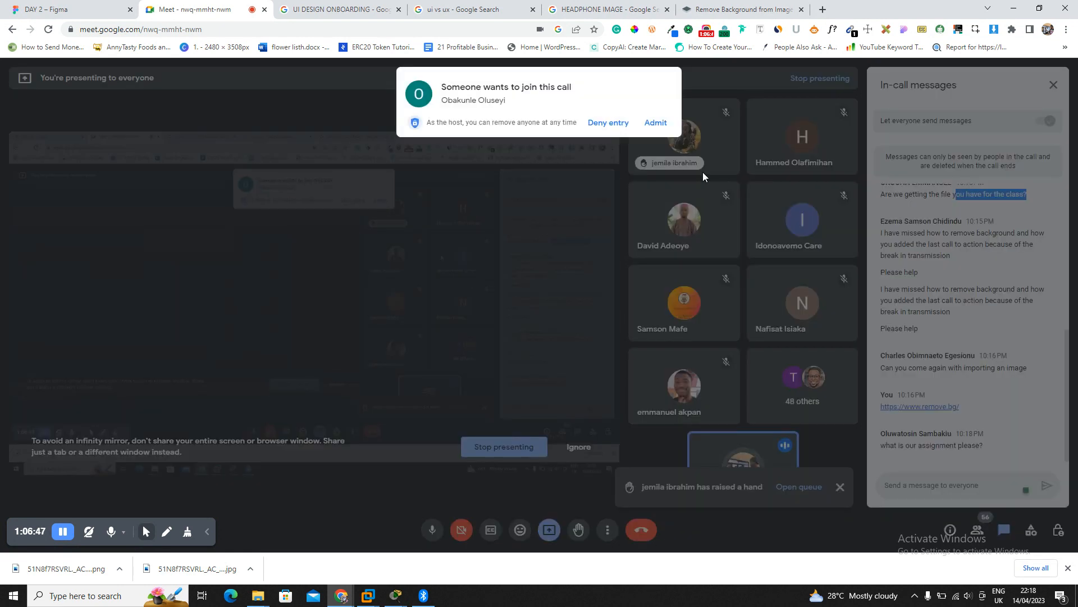
left_click(655, 123)
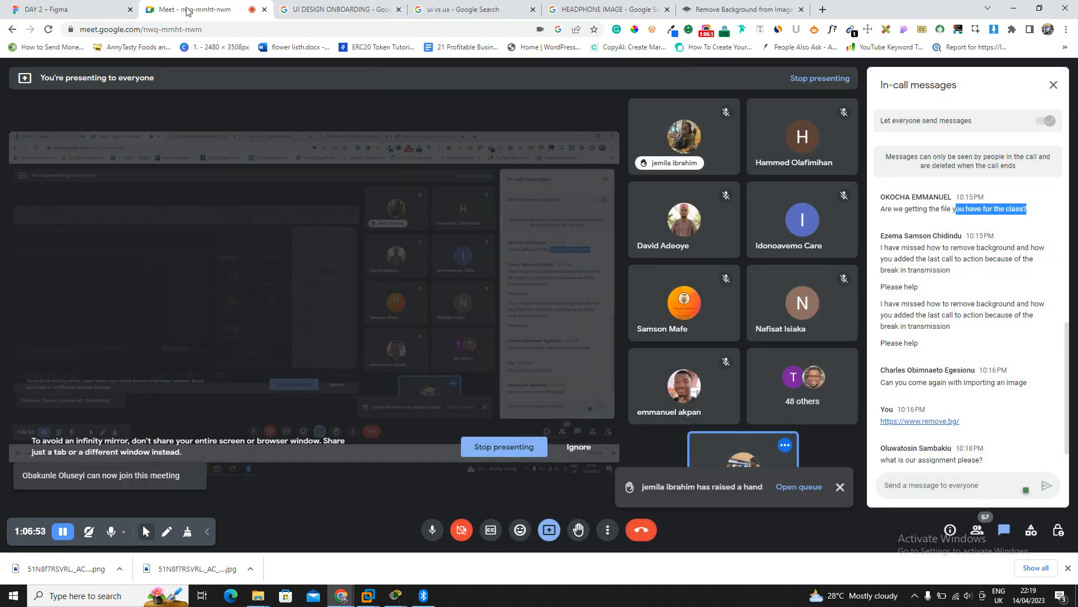
Return to the Figma file, delete both headphone images, and inspect the Skip and Next button row in iPhone 13 mini - 1.
left_click(56, 10)
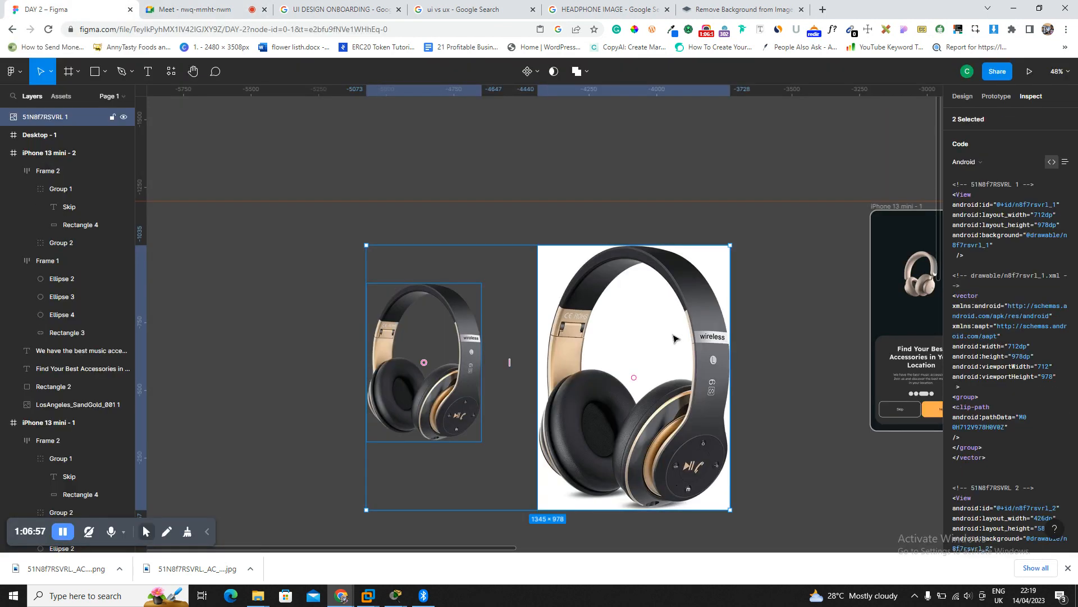
key("Delete")
scroll(674, 337, "right", 2)
left_click(869, 219)
key("shift+2")
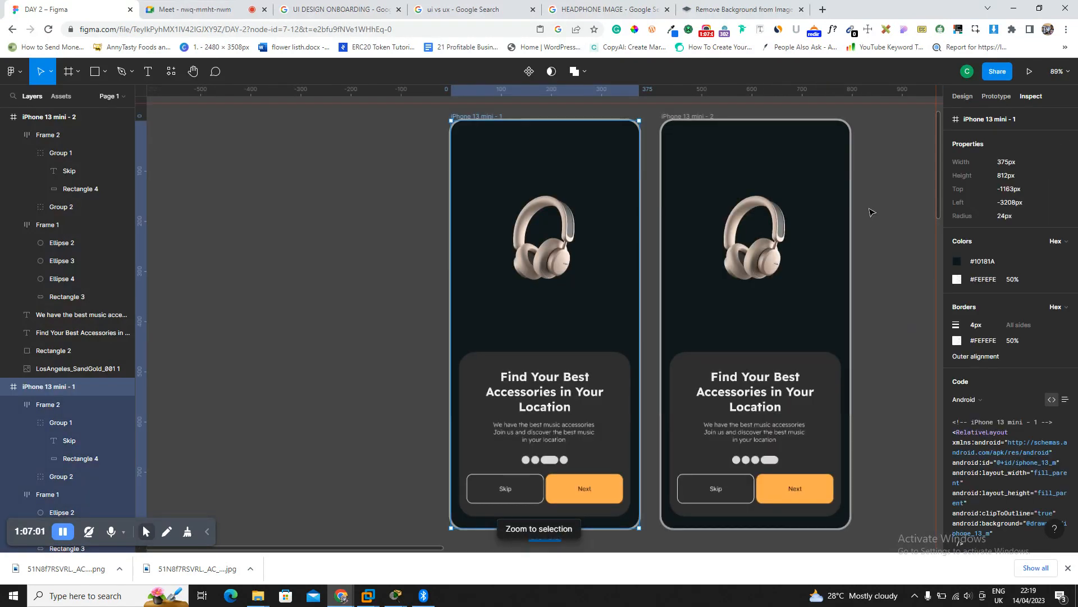
left_click(547, 487)
key("shift+2")
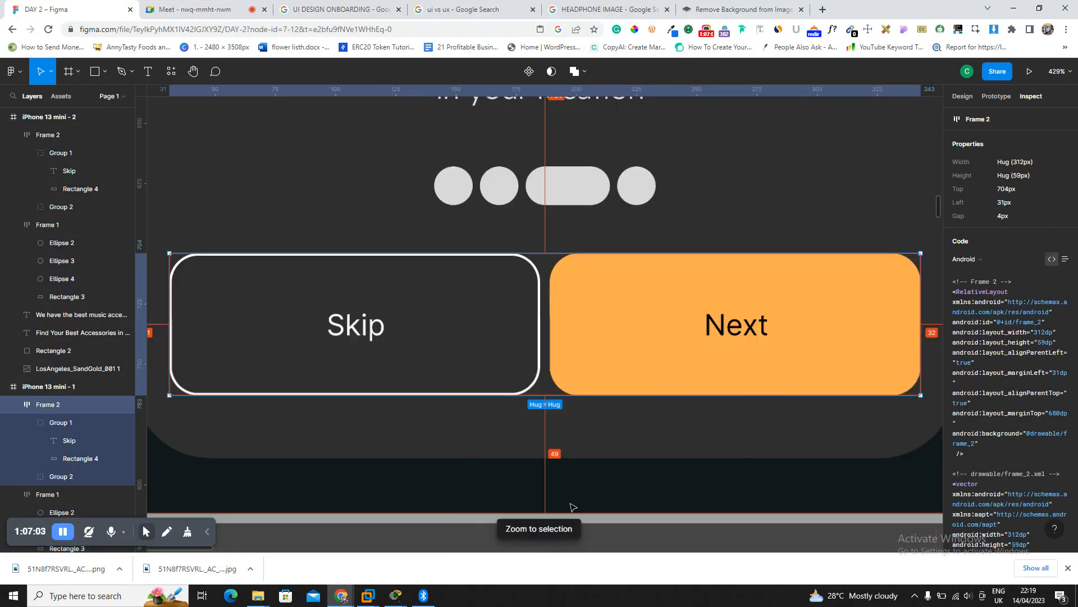
Draw a rectangle about 115 × 47 px below the first onboarding frame and duplicate it to its right, about 11 px apart.
scroll(570, 352, "down", 5)
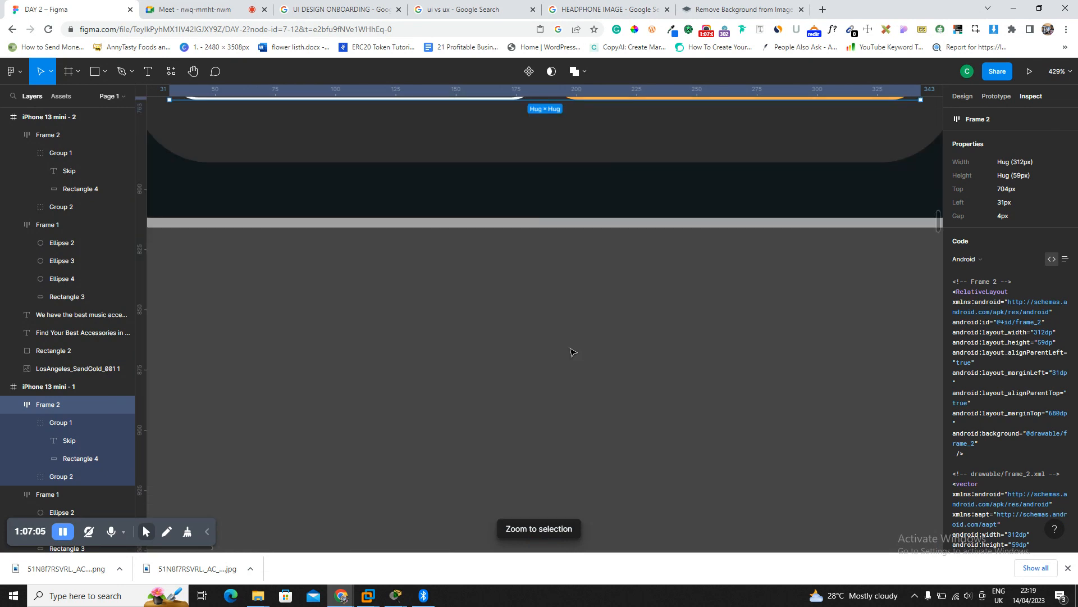
scroll(570, 352, "down", 5)
key("r")
mouse_move(193, 240)
left_mouse_down()
mouse_move(328, 244)
mouse_move(422, 330)
mouse_move(471, 353)
left_mouse_up()
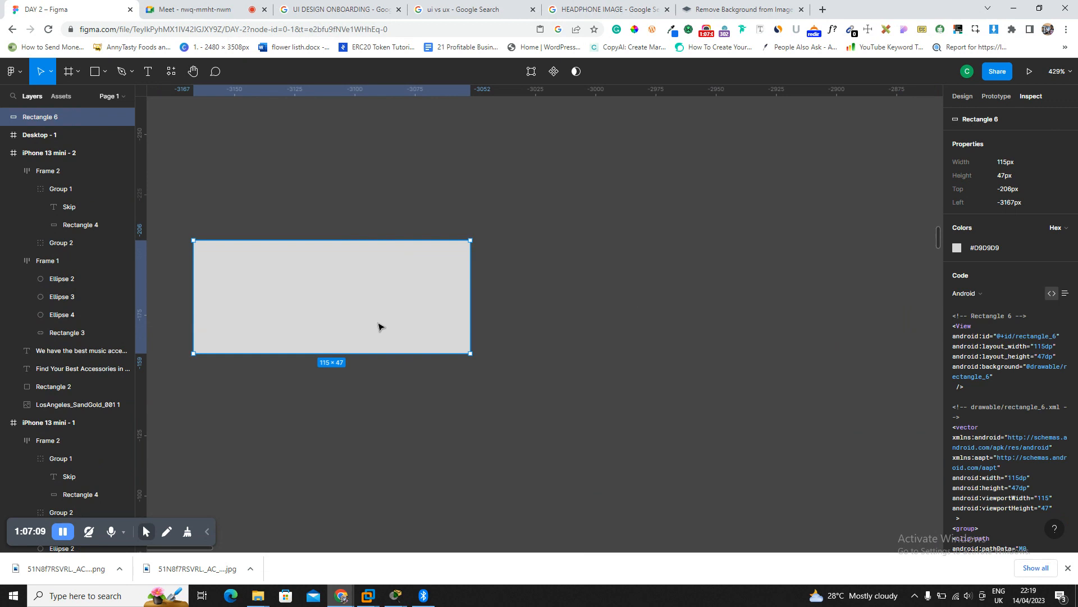
left_click_drag(381, 328, 683, 326)
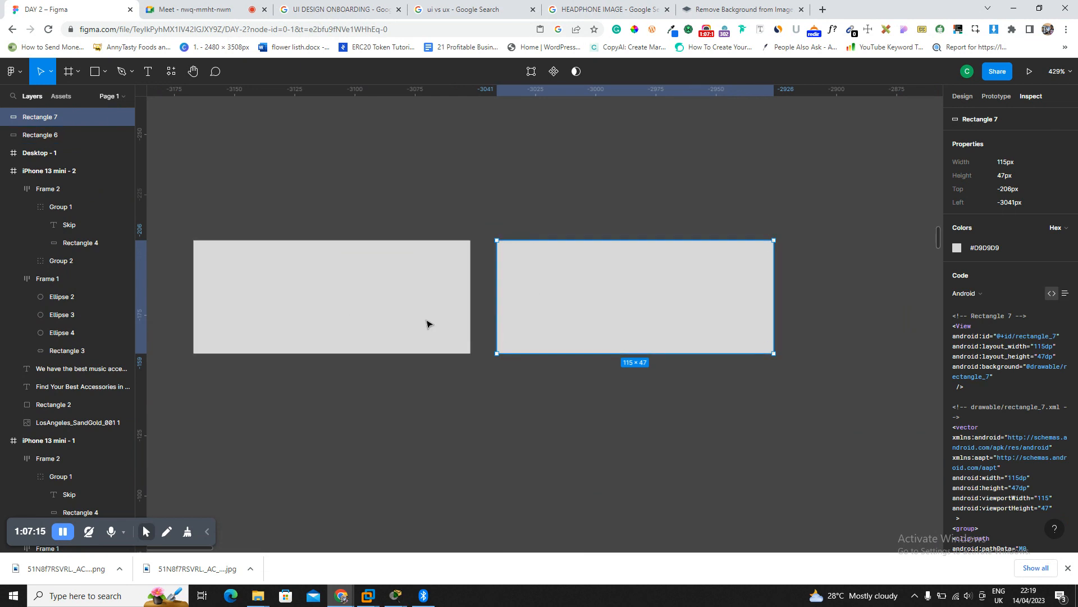
key("alt")
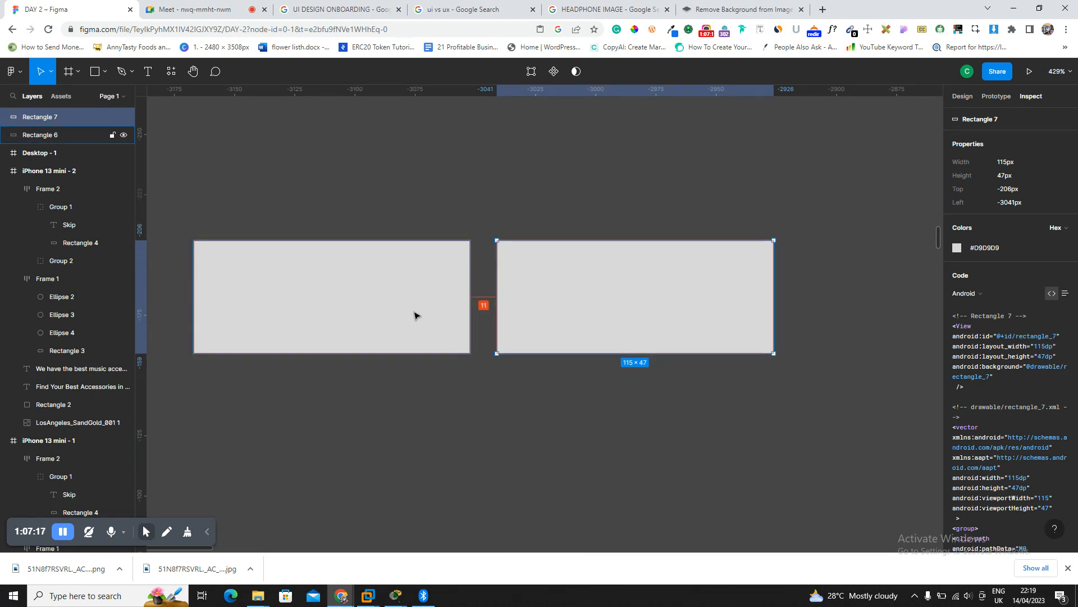
Give both new rectangles a corner radius of 12, and compare them with the Skip and Next buttons.
left_click(414, 315, "shift")
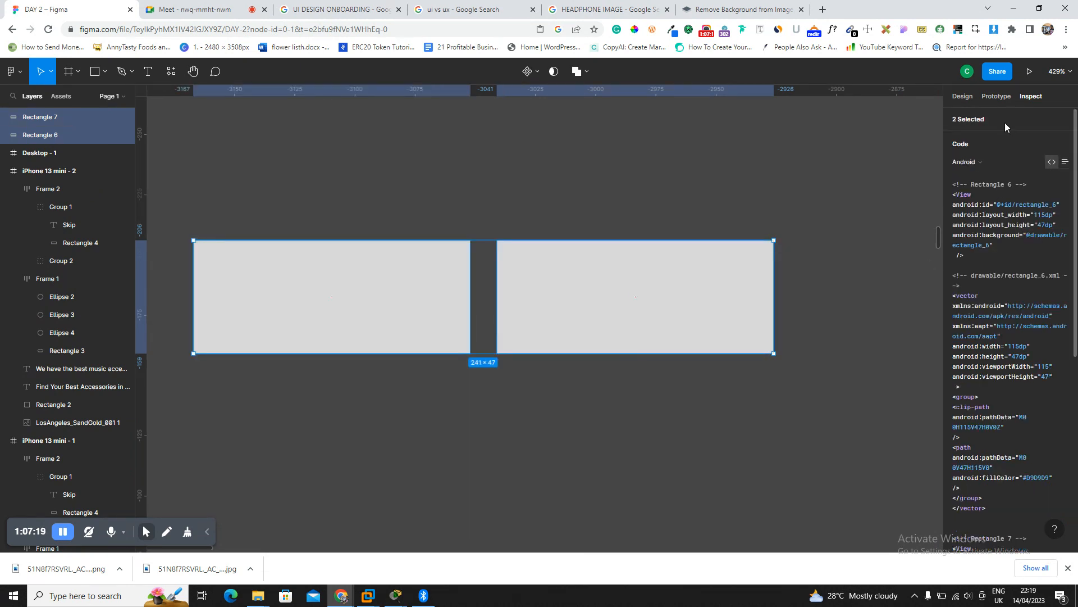
left_click(960, 101)
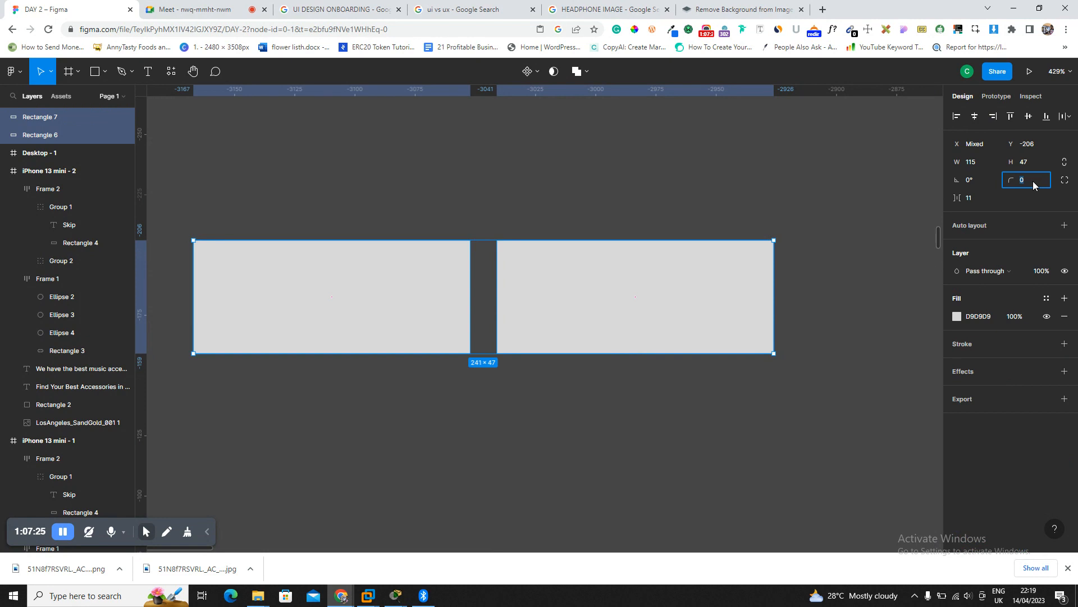
type("12")
key("Return")
left_click(396, 420)
left_click(281, 287)
scroll(386, 301, "up", 10)
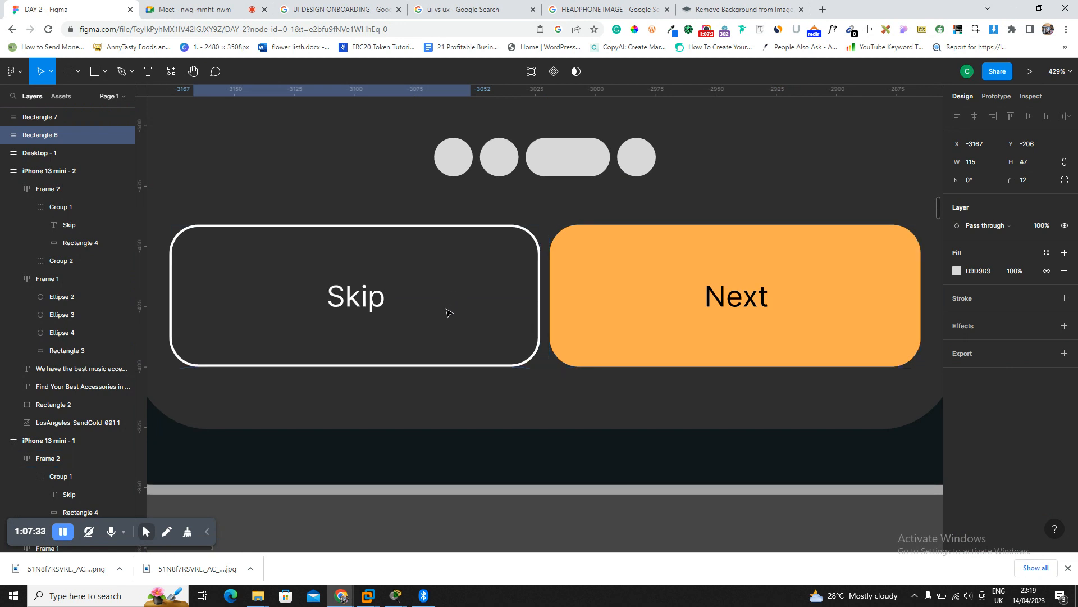
Remove the fill from the first new rectangle below the onboarding frame and give it a 1 px white inside stroke.
scroll(448, 310, "down", 9)
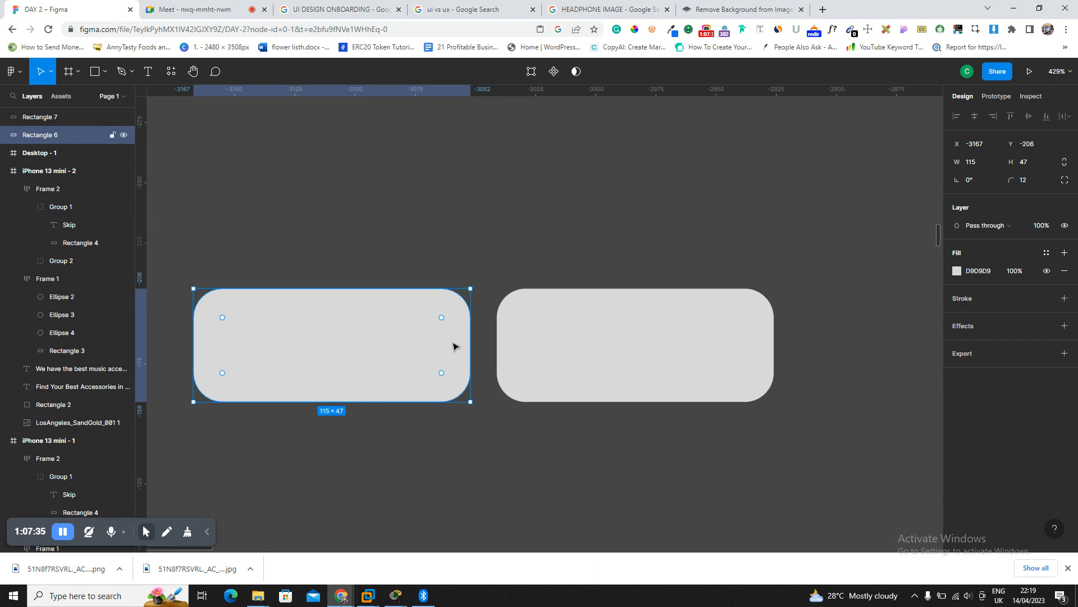
left_click(1064, 271)
left_click(1018, 280)
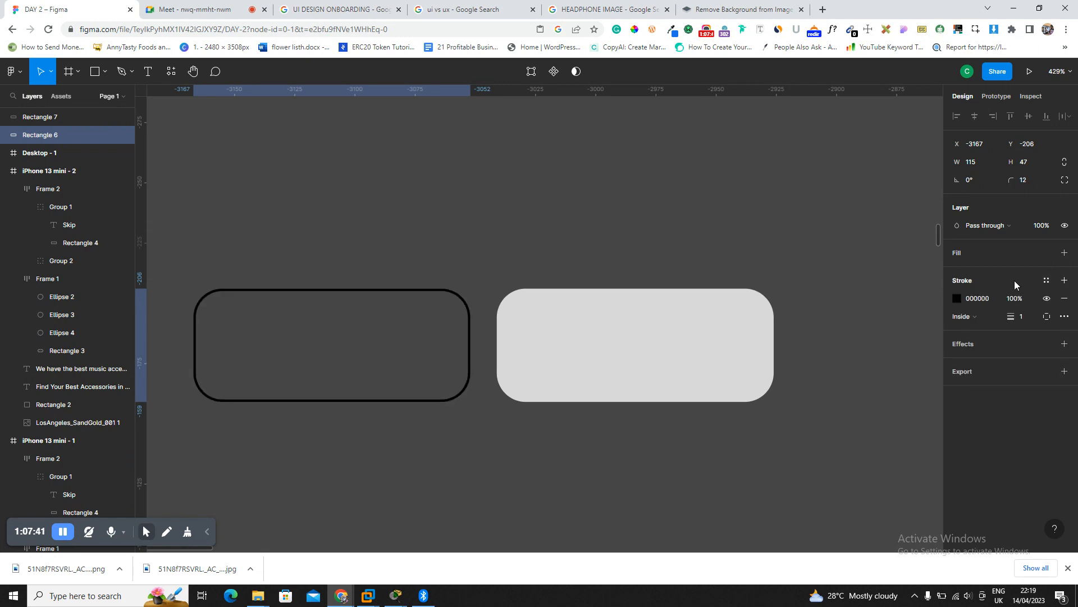
left_click(956, 298)
left_click_drag(931, 296, 808, 271)
Fill the second new rectangle with the orange document colour FEAC50.
left_click(630, 313)
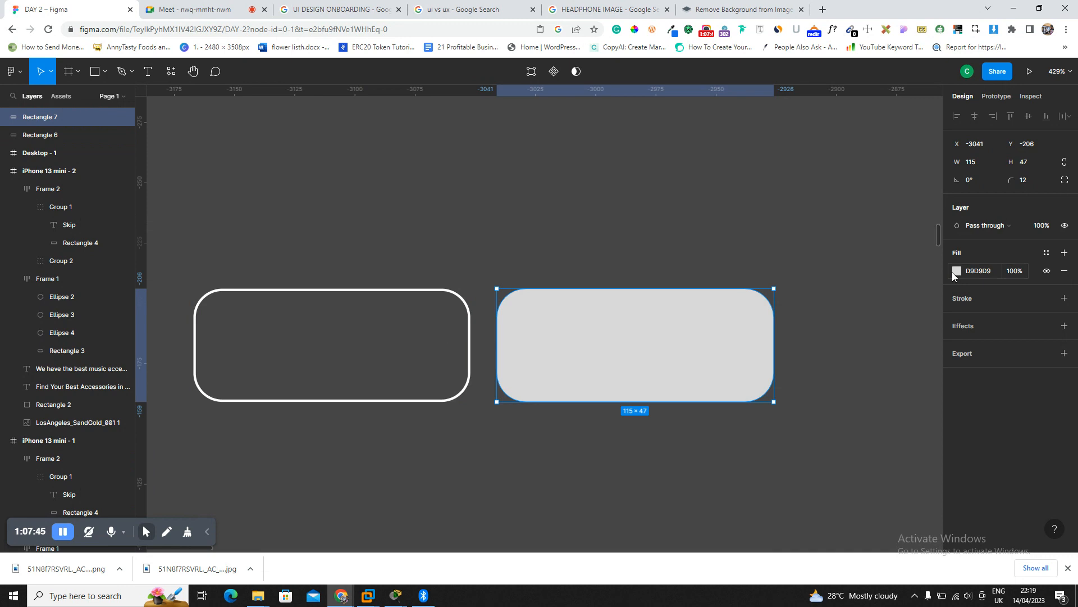
left_click(957, 271)
left_click(864, 497)
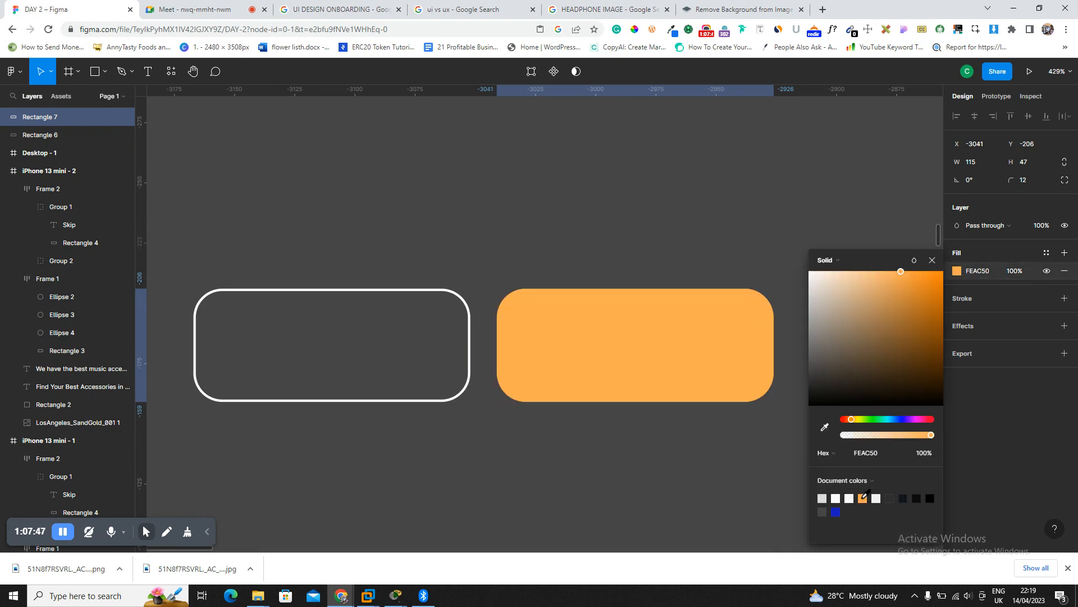
left_click(932, 260)
left_click(667, 231)
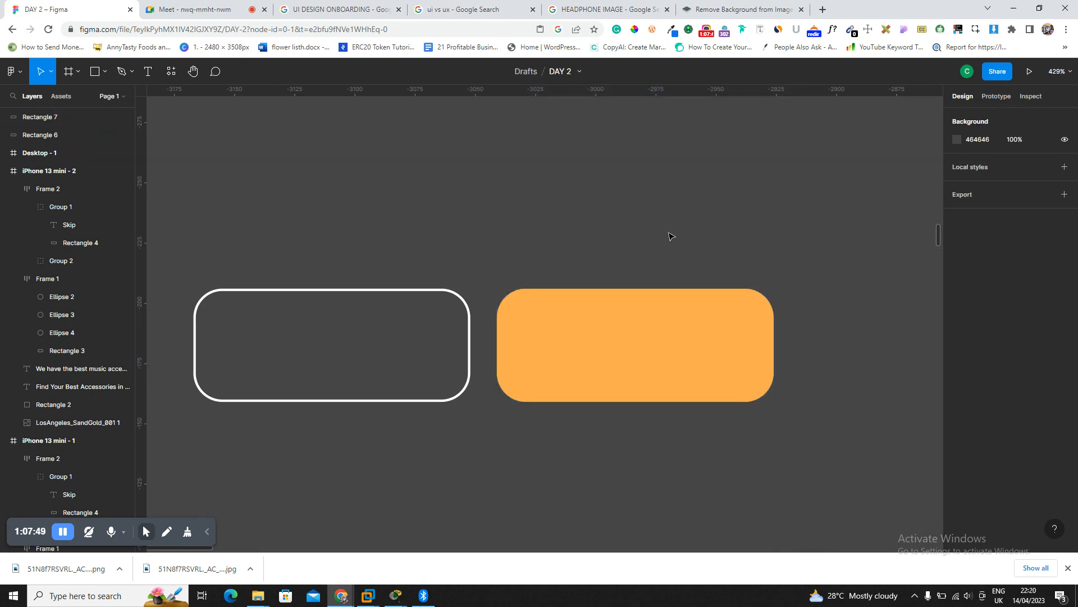
Add the text "Next" in white on the orange rectangle and position it around the middle.
key("t")
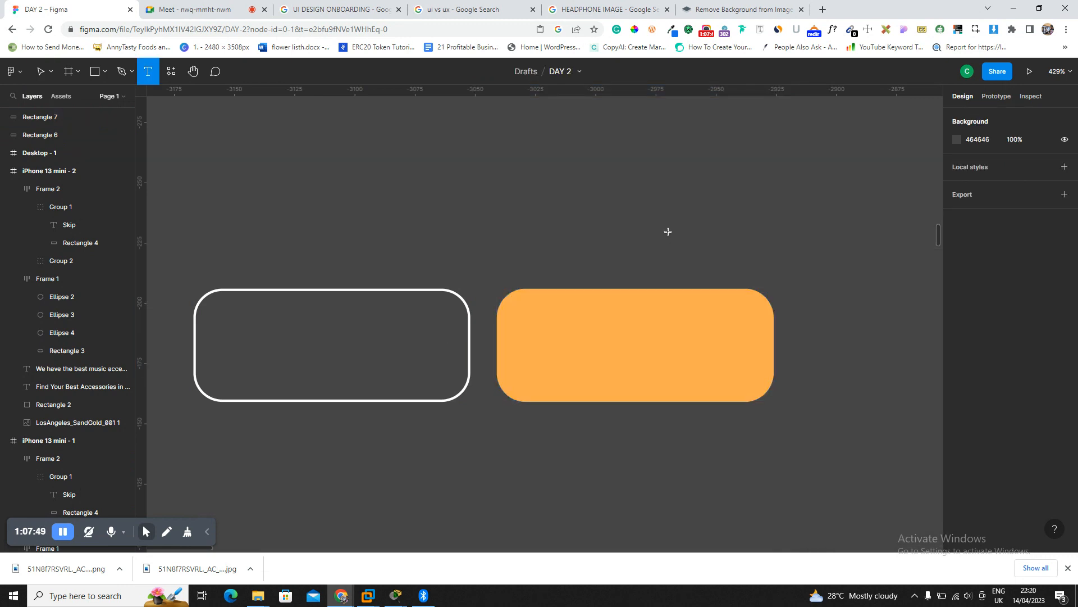
left_click(616, 333)
scroll(657, 248, "up", 8)
scroll(657, 248, "down", 8)
type("Next")
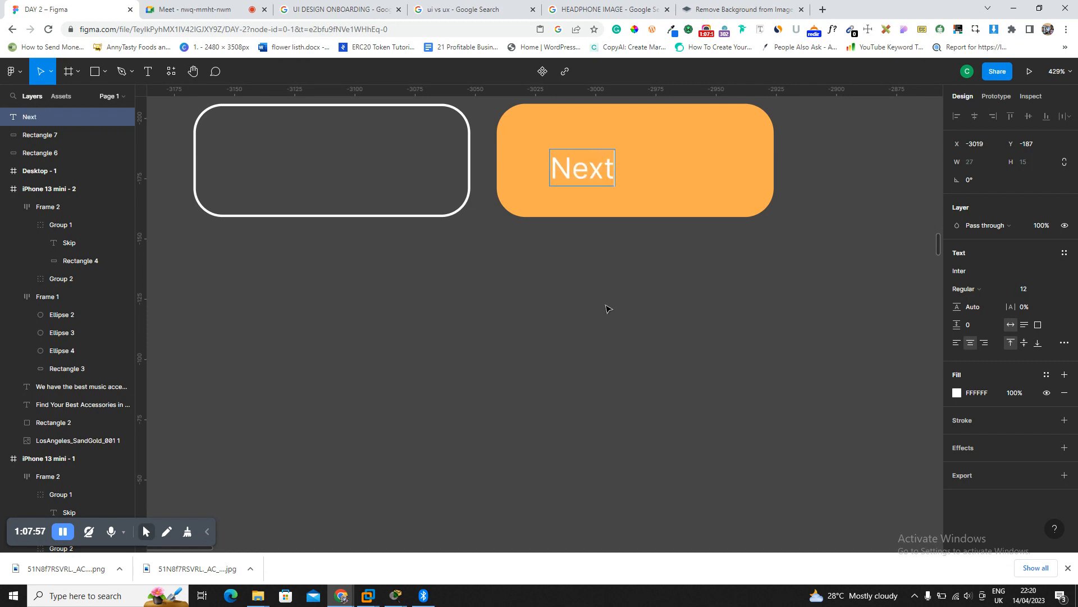
left_click_drag(601, 177, 321, 164)
key("ctrl+z")
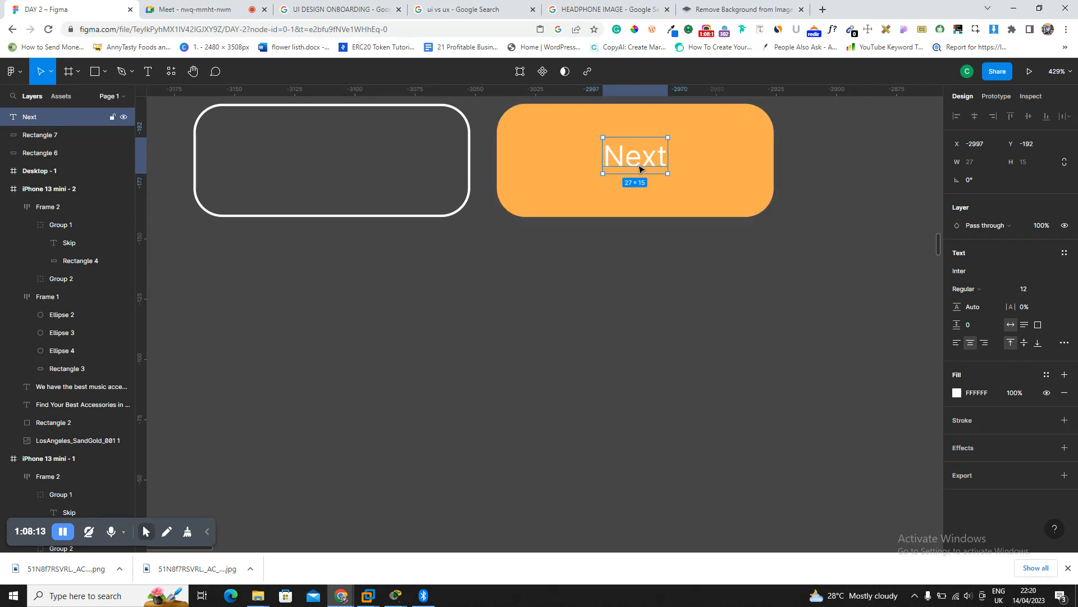
Demonstrate duplicating the orange rectangle and moving the copy below the original, and undo it.
left_click(670, 162)
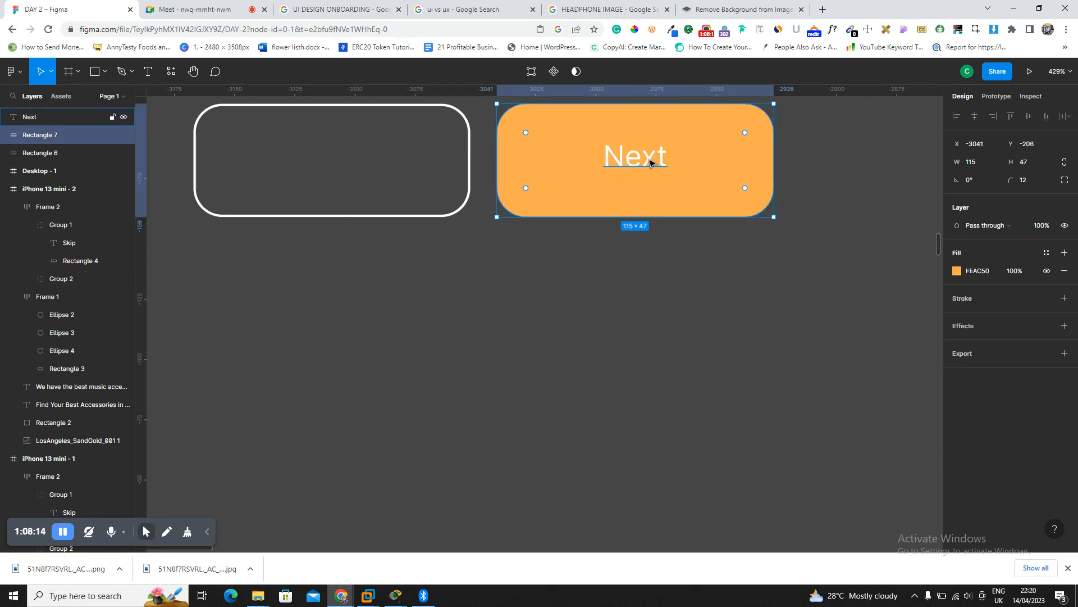
key("ctrl+d")
left_click_drag(728, 188, 646, 323)
key("ctrl+d")
key("Delete")
key("ctrl+z")
key("ctrl+z")
key("ctrl+z")
Duplicate the orange rectangle in place, pull further copies off below the button row, and delete those moved copies.
key("ctrl+d")
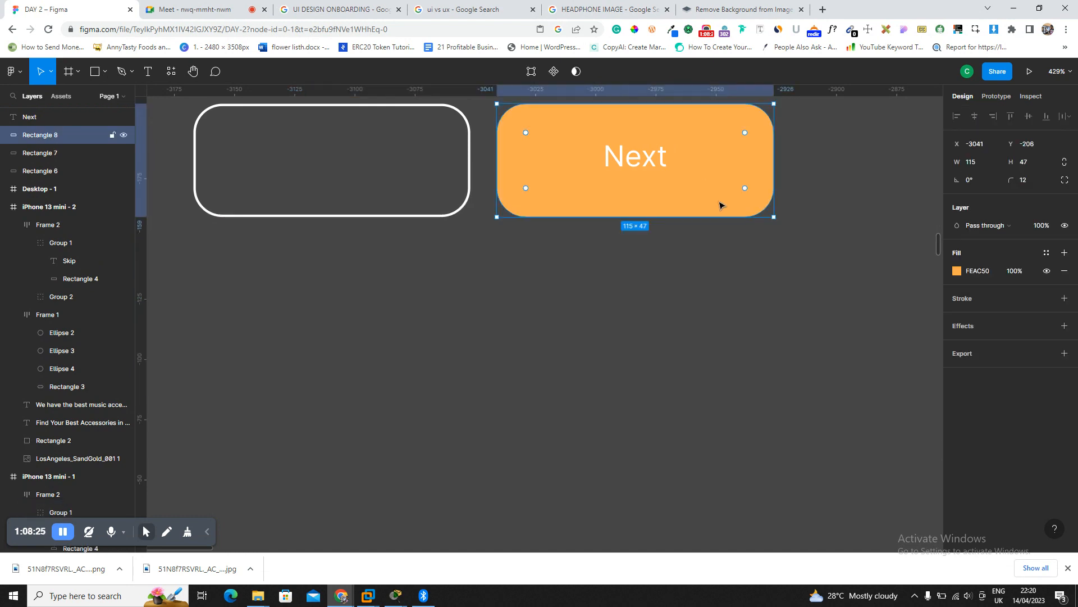
left_click_drag(722, 200, 713, 327)
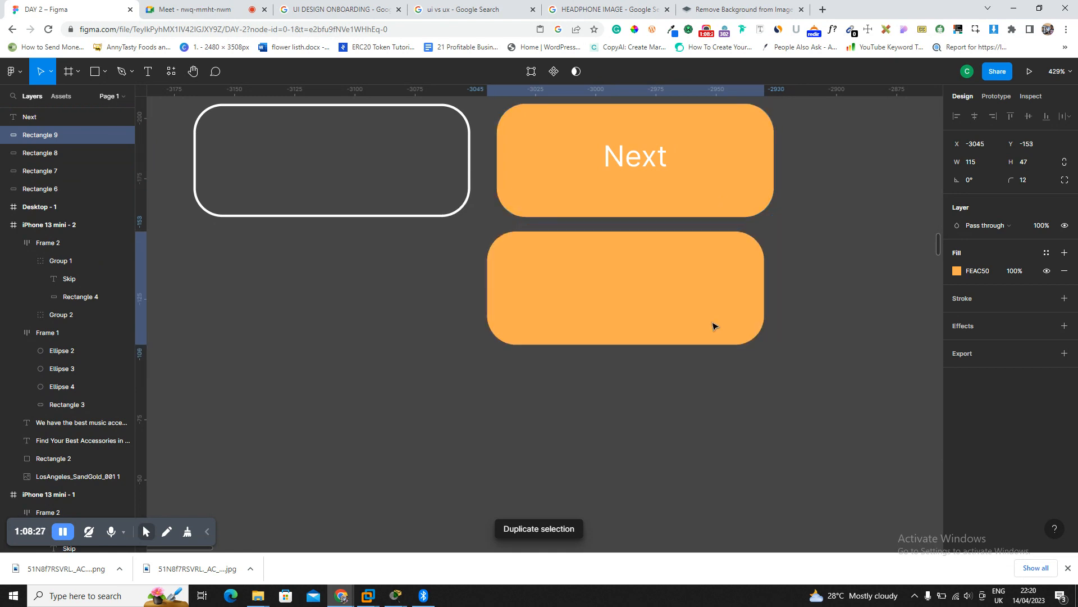
key("Delete")
left_click(687, 191)
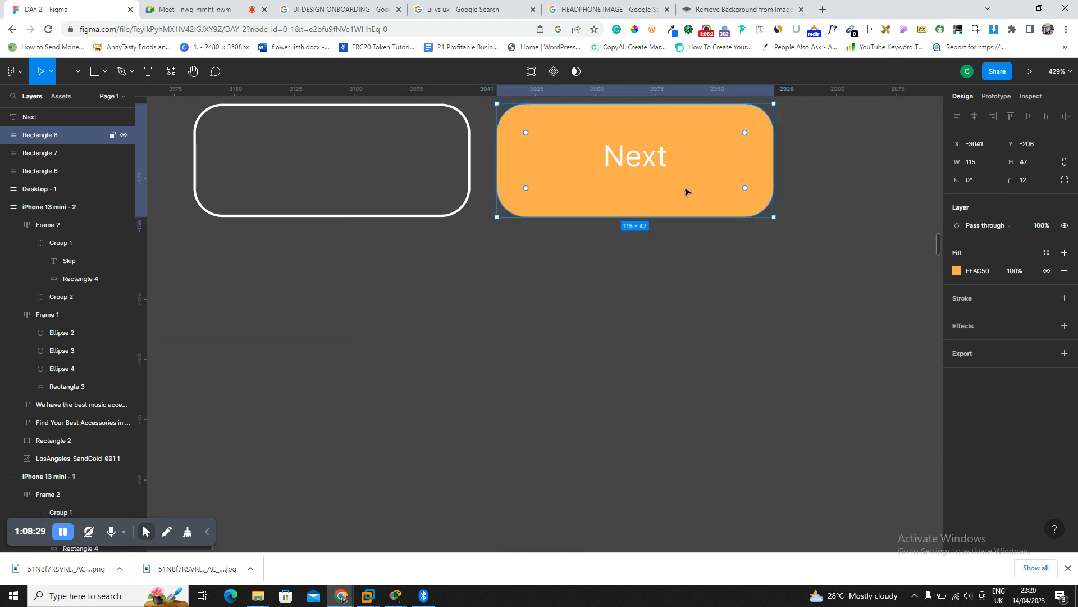
left_click_drag(721, 191, 344, 318, "alt")
left_click(471, 364, "shift")
key("Delete")
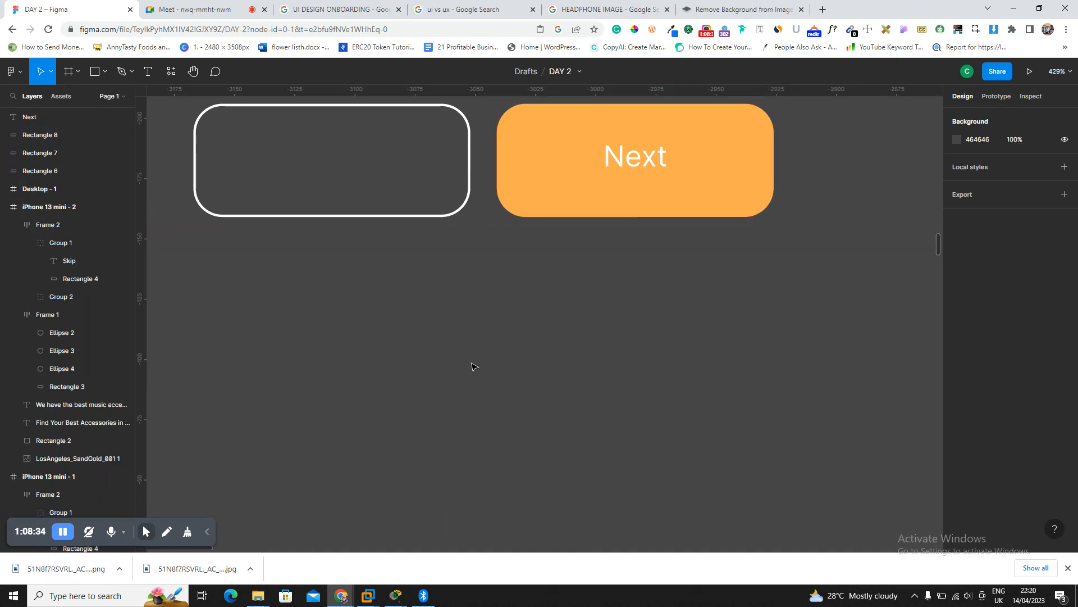
Copy the Next label onto the outlined rectangle, change its text to "Skip", and move it near the centre.
left_click(639, 169)
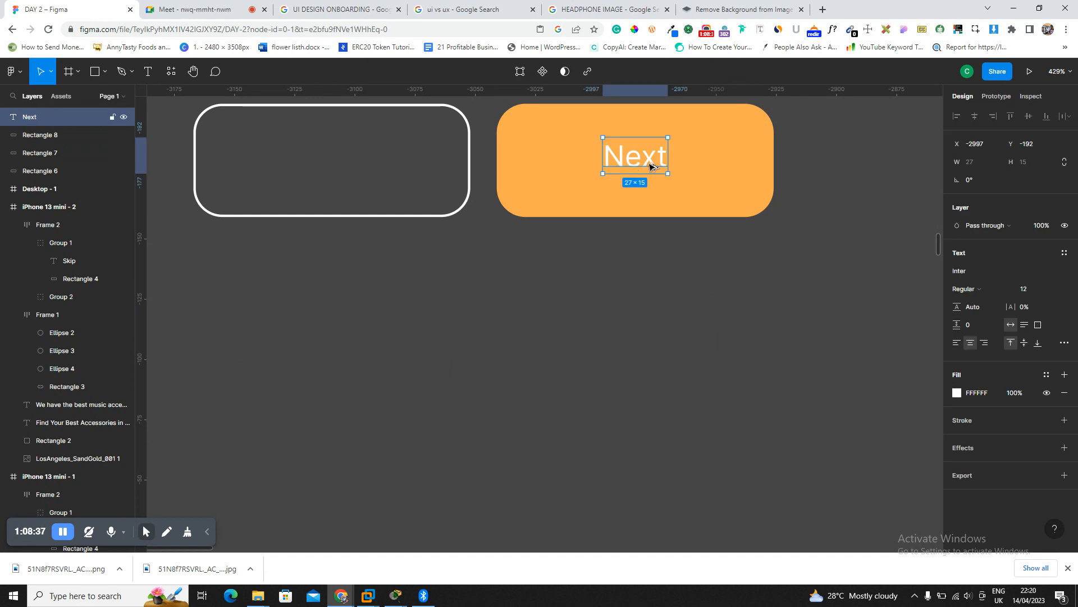
left_click_drag(650, 167, 333, 167, "alt")
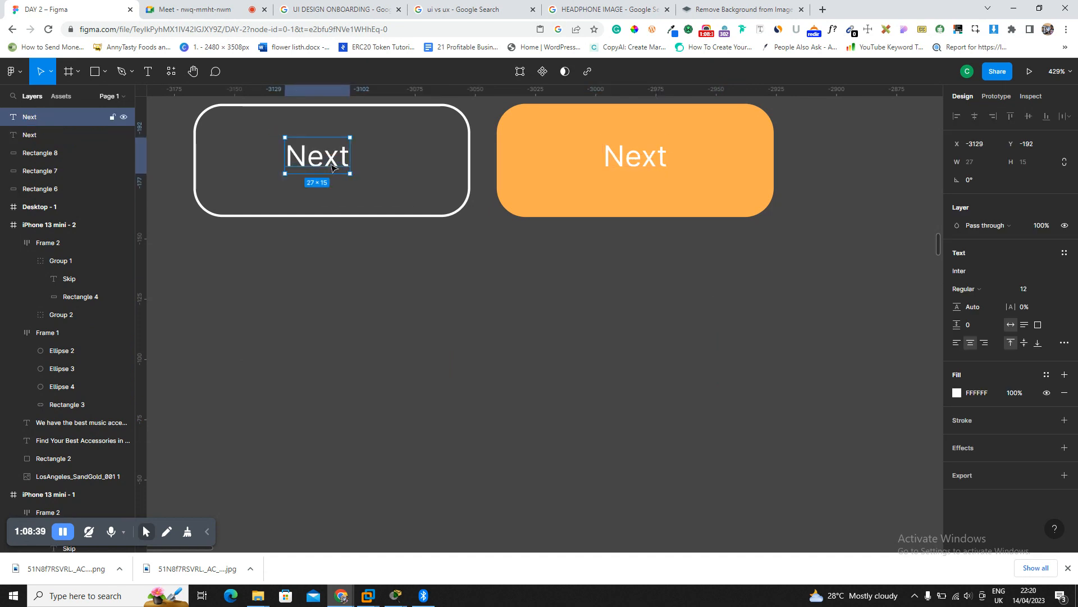
double_click(331, 164)
type("Skip")
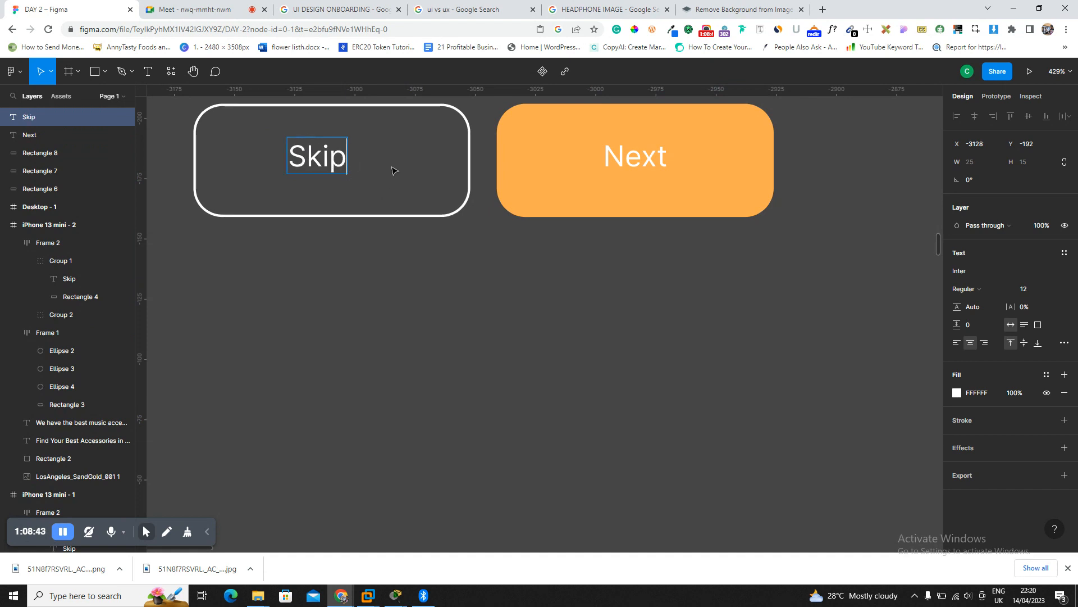
key("Escape")
left_click_drag(325, 163, 338, 166)
Move the Skip label slightly left within the outlined button, to an X position of about -3126.
scroll(410, 131, "up", 1)
left_click_drag(178, 105, 825, 281)
key("shift+2")
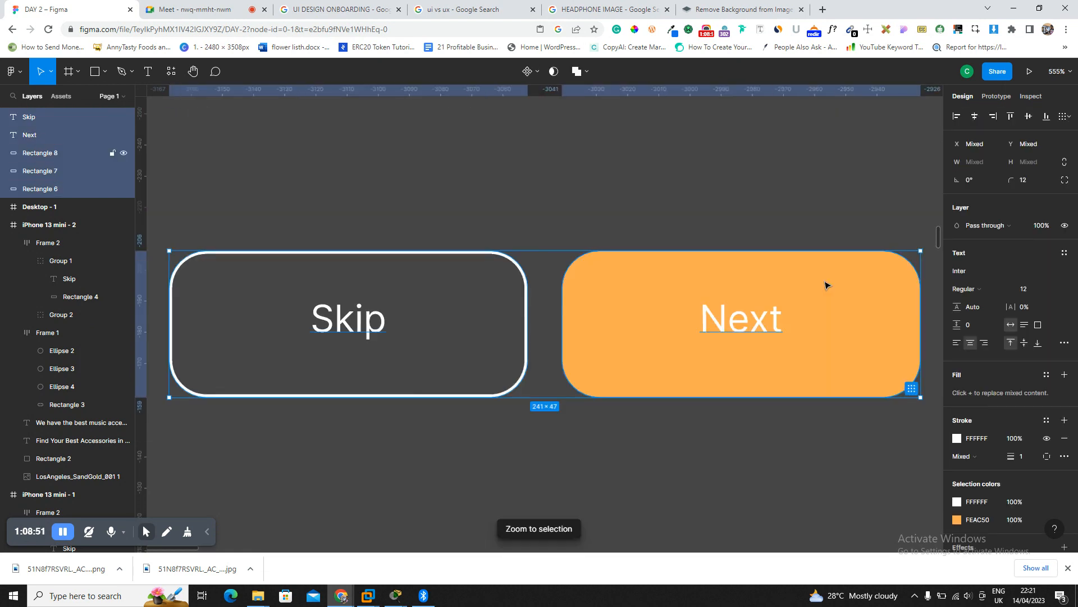
key("Escape")
left_click(365, 325)
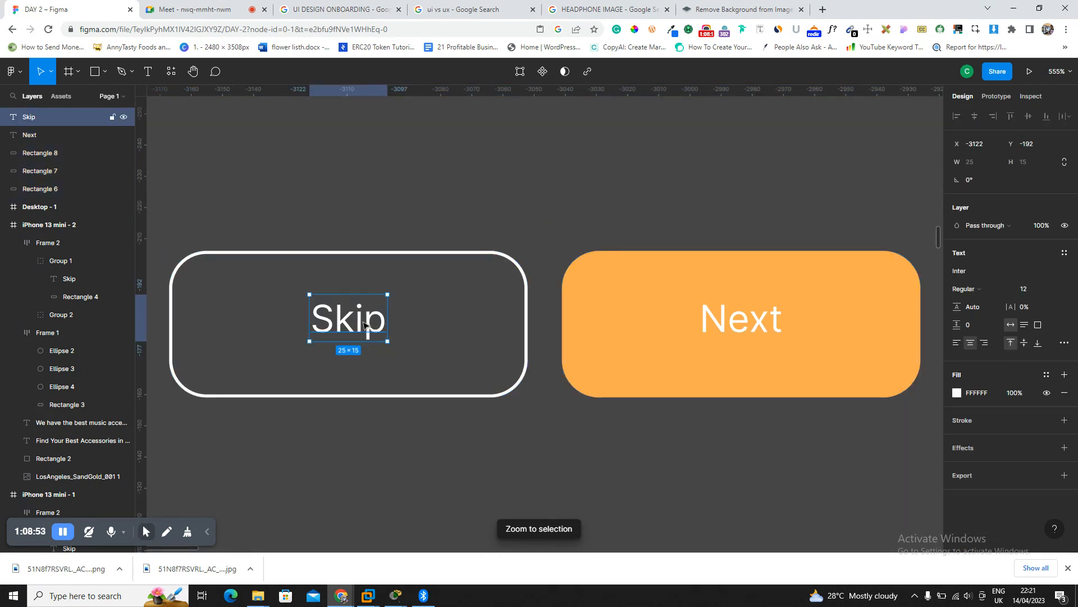
left_click_drag(357, 325, 354, 324)
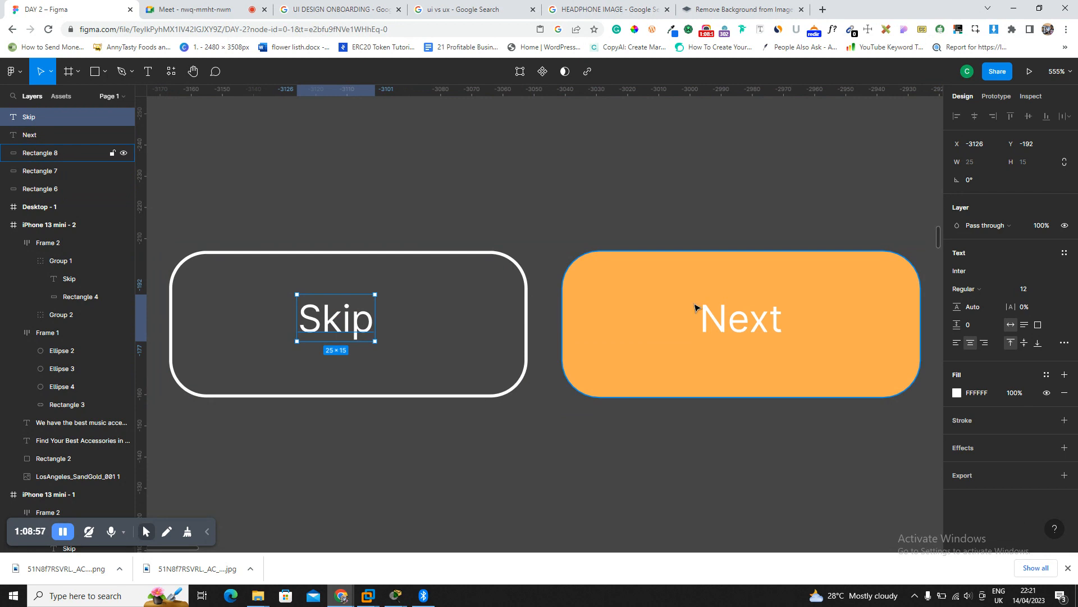
Switch to the Google Meet call, admit the person asking to join, and return to the Figma file.
left_click(203, 9)
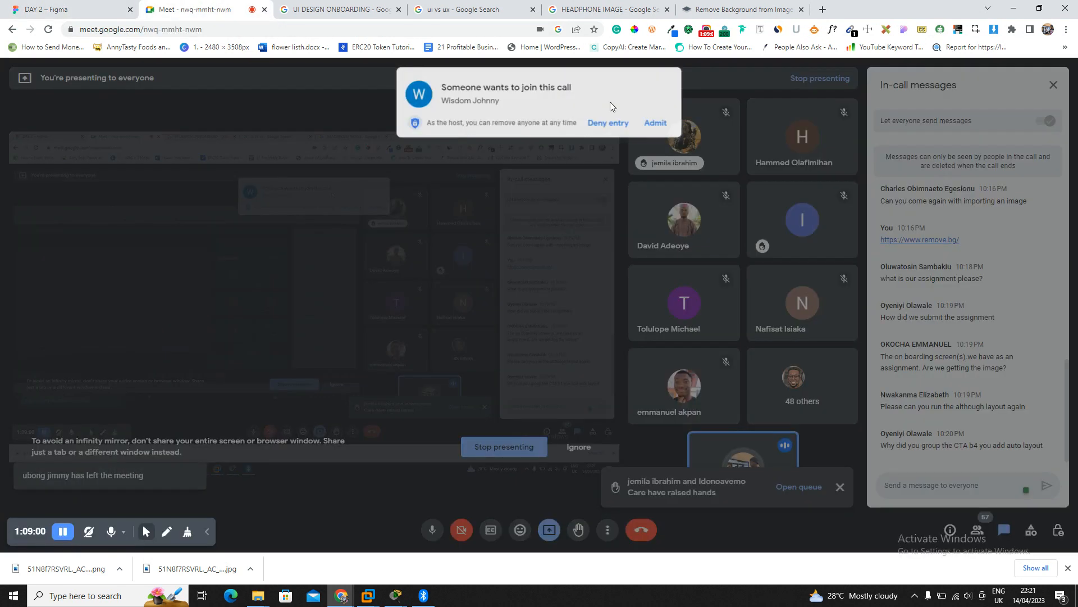
left_click(648, 122)
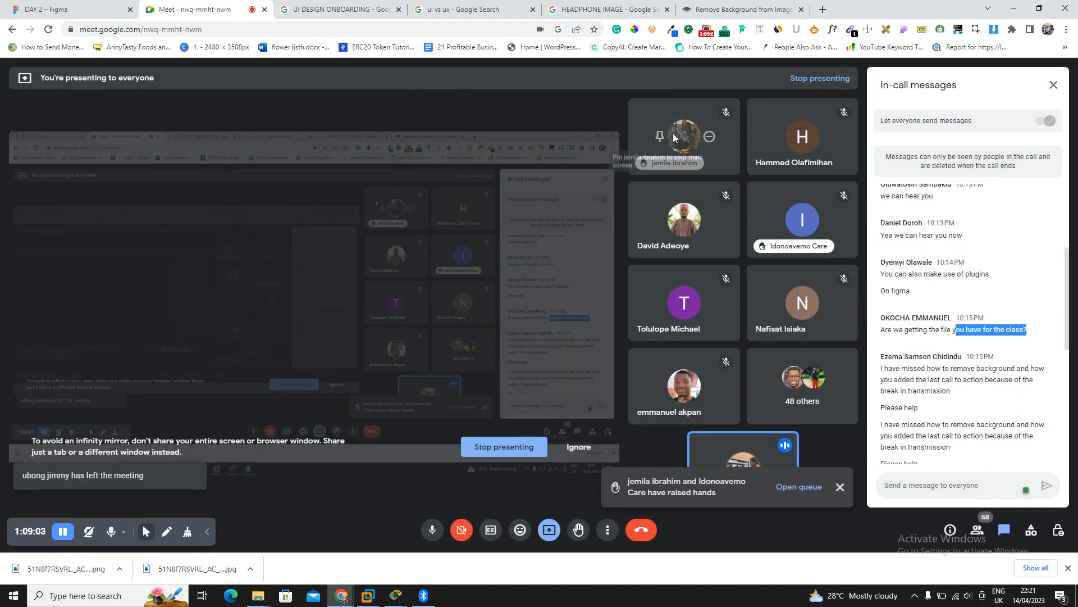
left_click(84, 13)
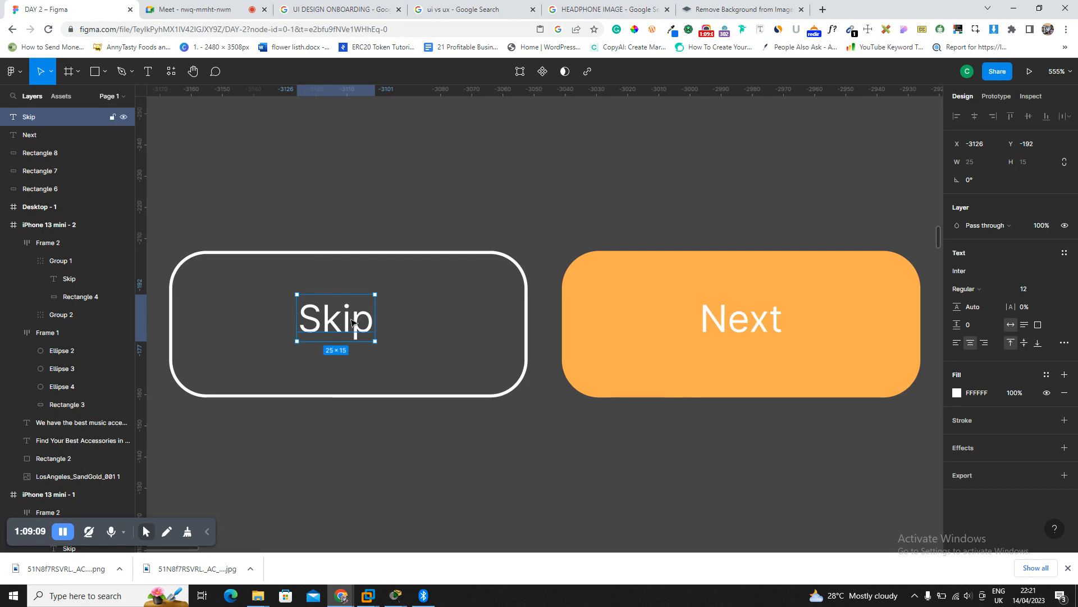
Lower the Skip label to a Y position of about -190 and group it with the outlined rectangle.
left_click_drag(347, 327, 350, 333)
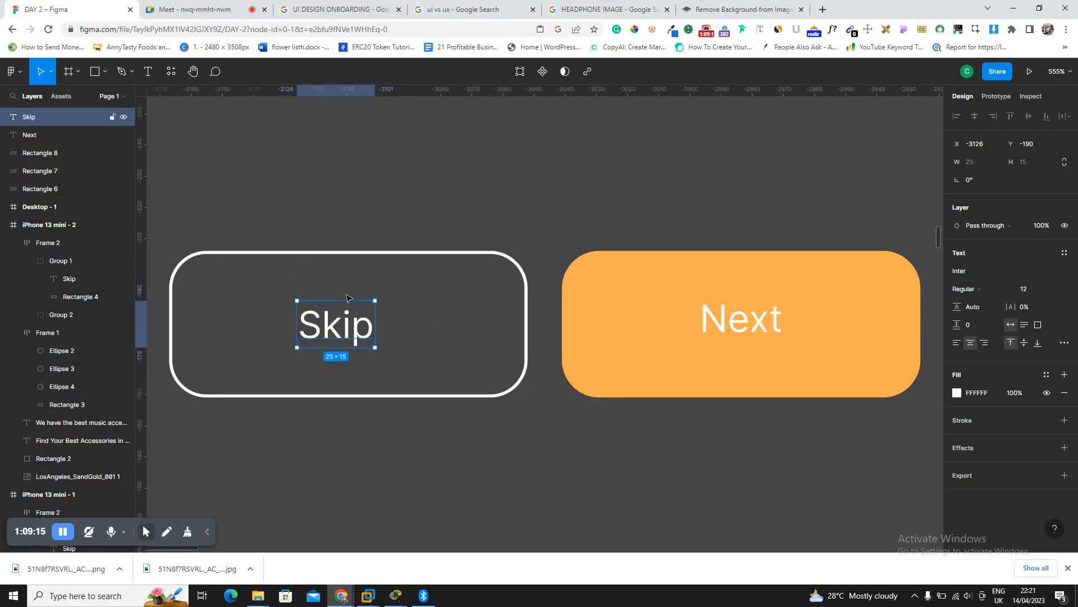
left_click(498, 254, "shift")
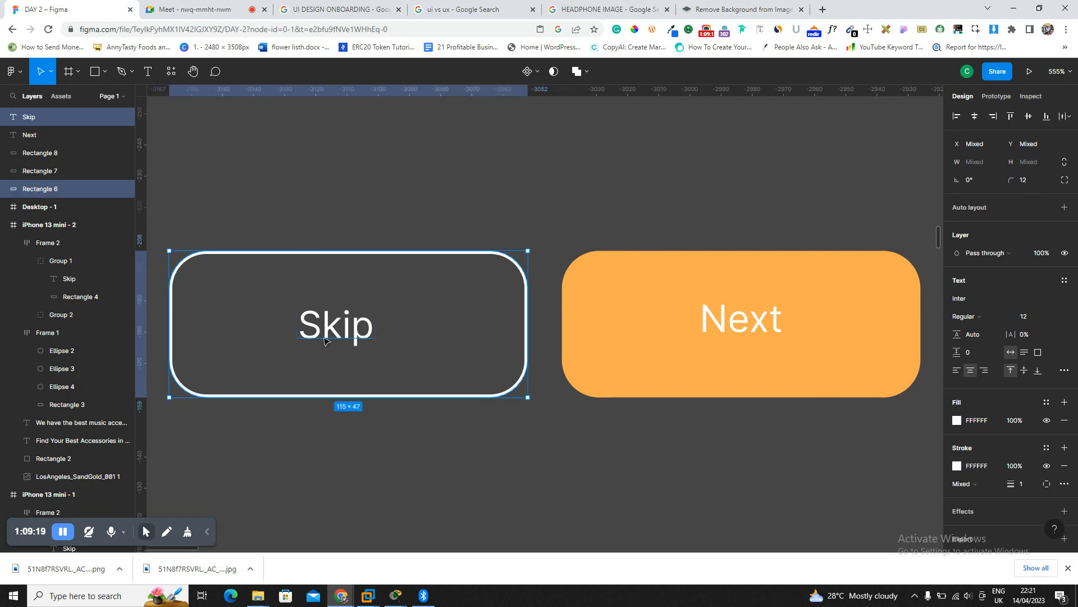
left_click(271, 225)
left_click_drag(158, 203, 550, 434)
key("ctrl+g")
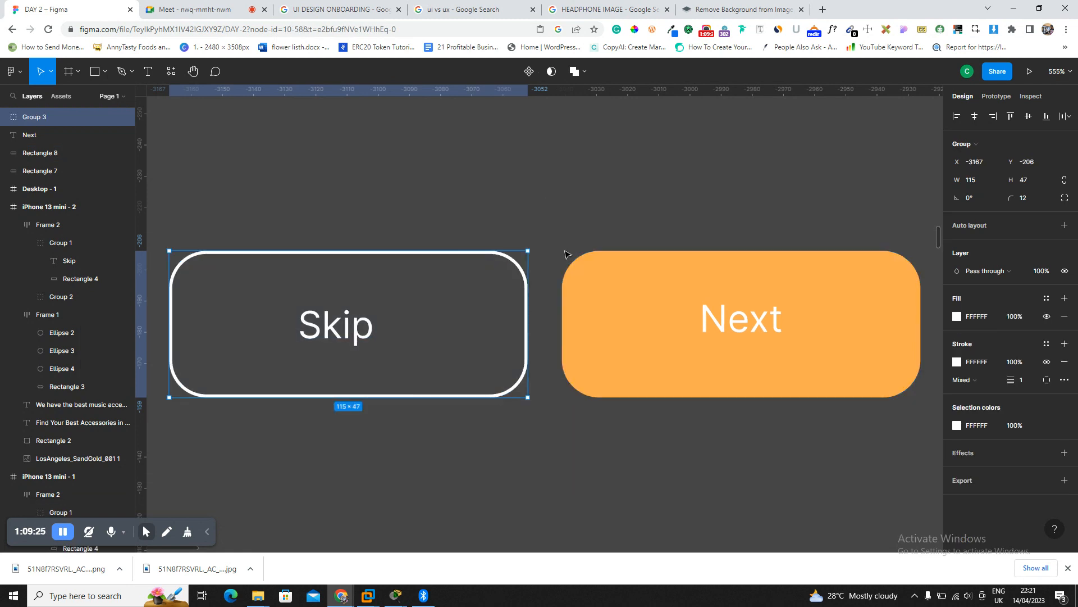
Group the Next label with the orange rectangles behind it.
key("Escape")
left_click_drag(693, 305, 905, 361)
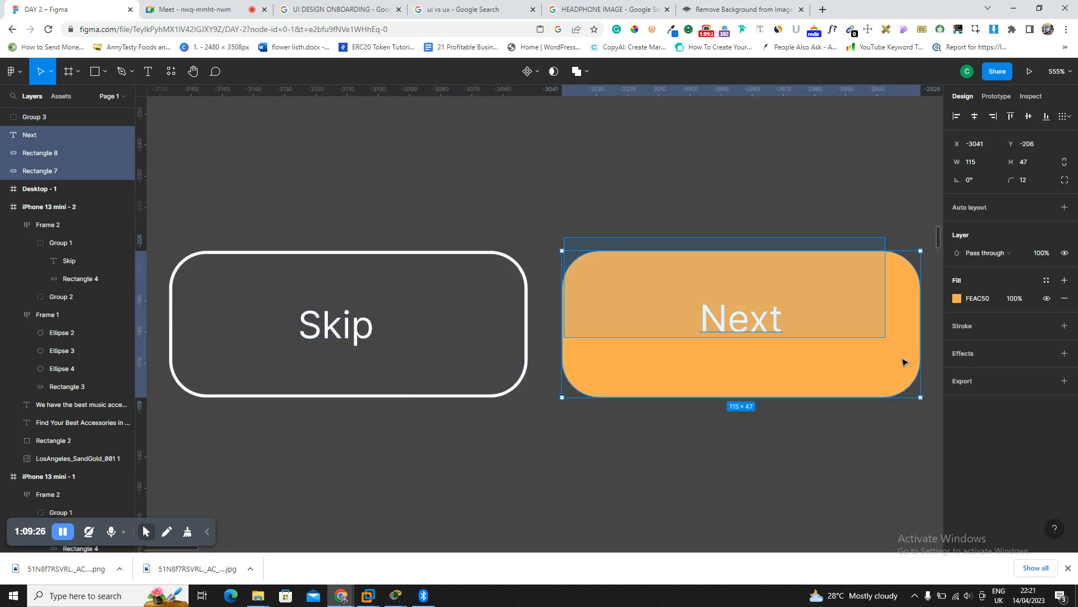
right_click(731, 308)
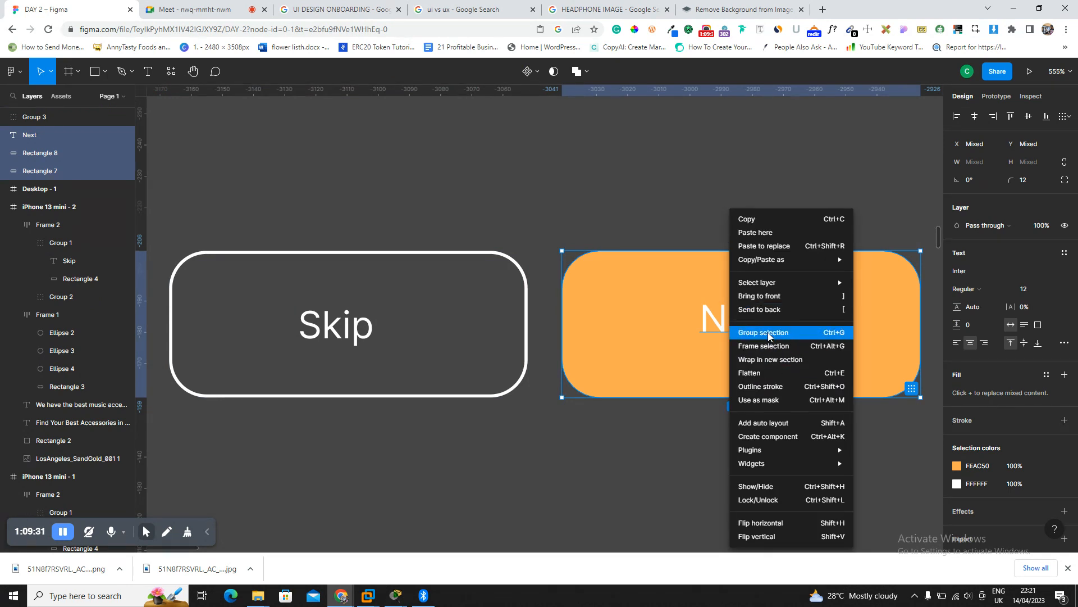
left_click(767, 332)
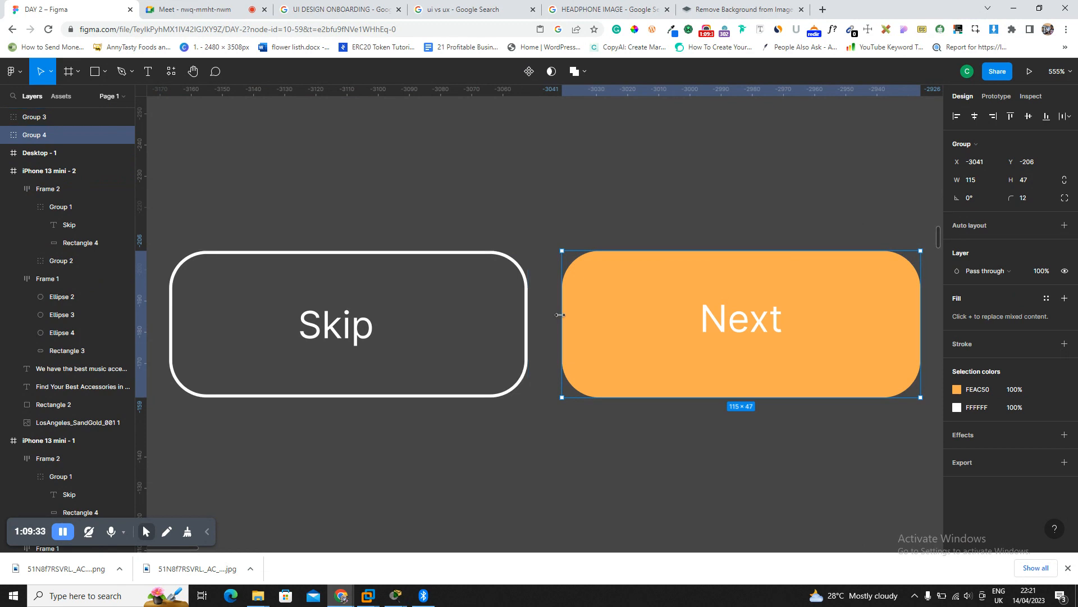
Put the Skip and Next button groups into a horizontal auto layout with 4 px spacing between them.
left_click_drag(380, 212, 585, 285)
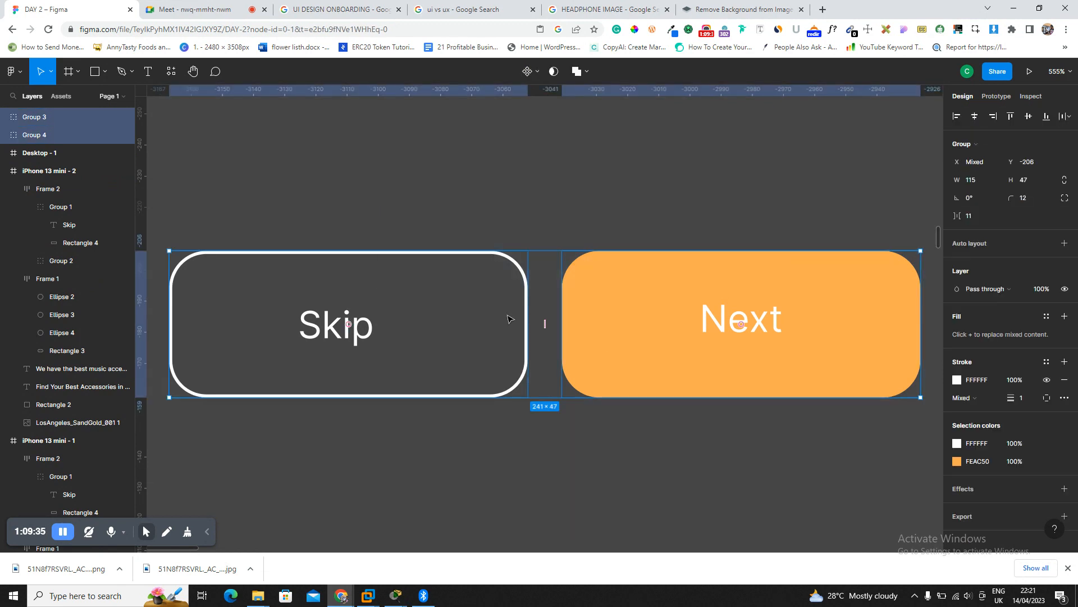
right_click(596, 318)
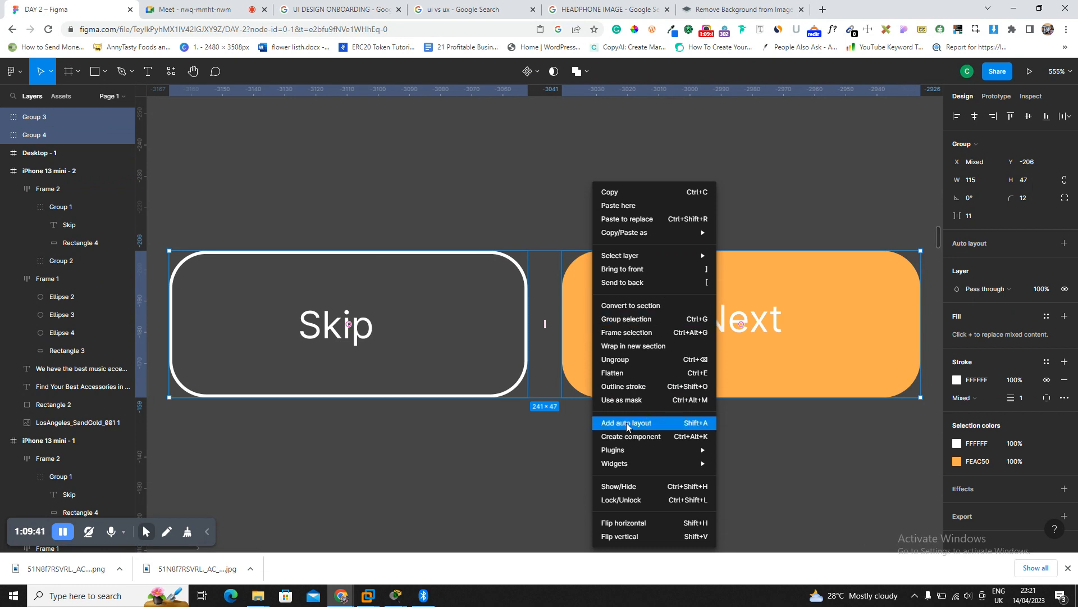
key("shift+a")
left_click(977, 305)
type("4")
key("Return")
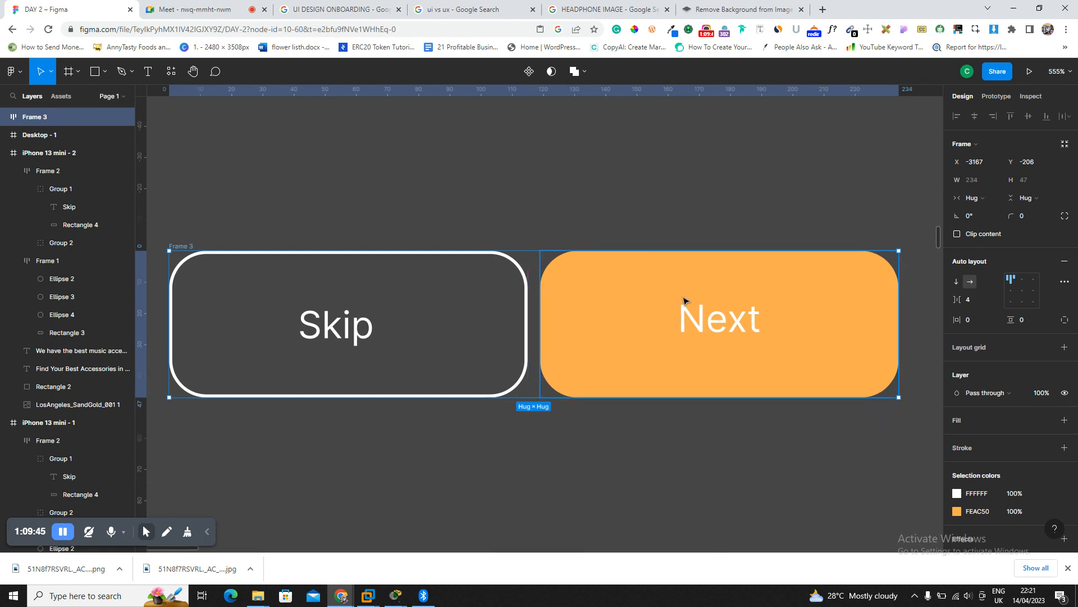
Delete the demonstration auto layout frame with the Skip and Next buttons below the onboarding frames.
key("shift+0")
left_click_drag(561, 306, 584, 323)
key("Delete")
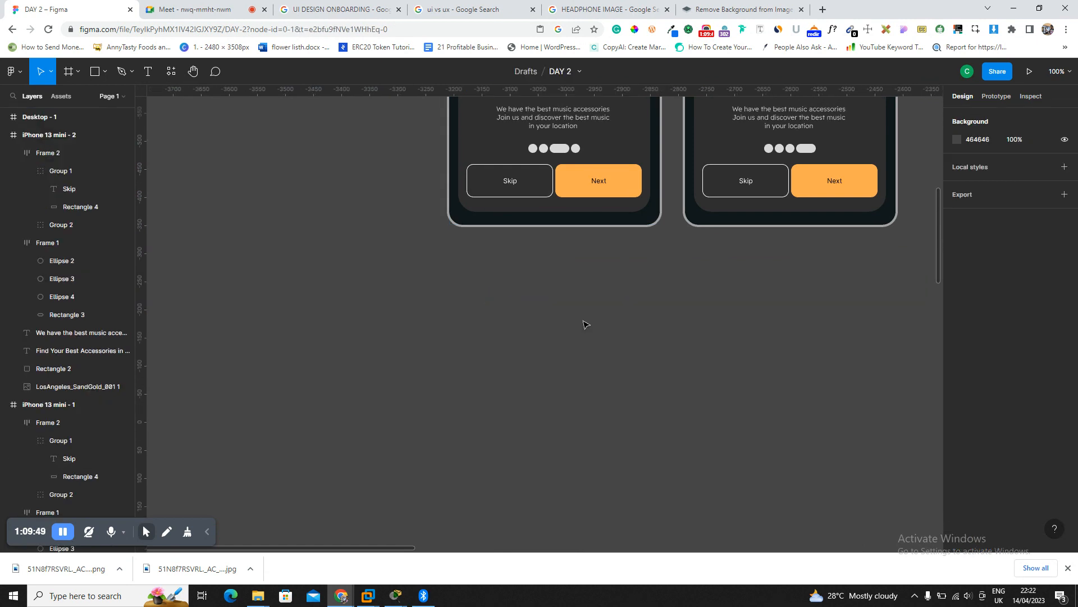
Read through the participants' questions in the Google Meet in-call messages, and return to the Figma file.
left_click(195, 7)
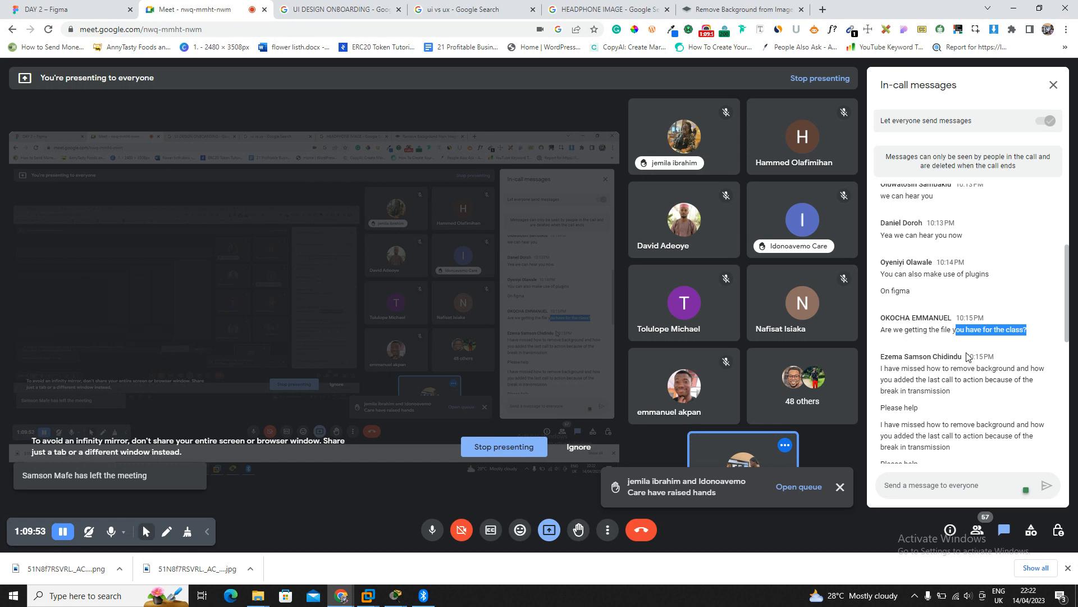
scroll(966, 359, "down", 3)
scroll(963, 384, "down", 2)
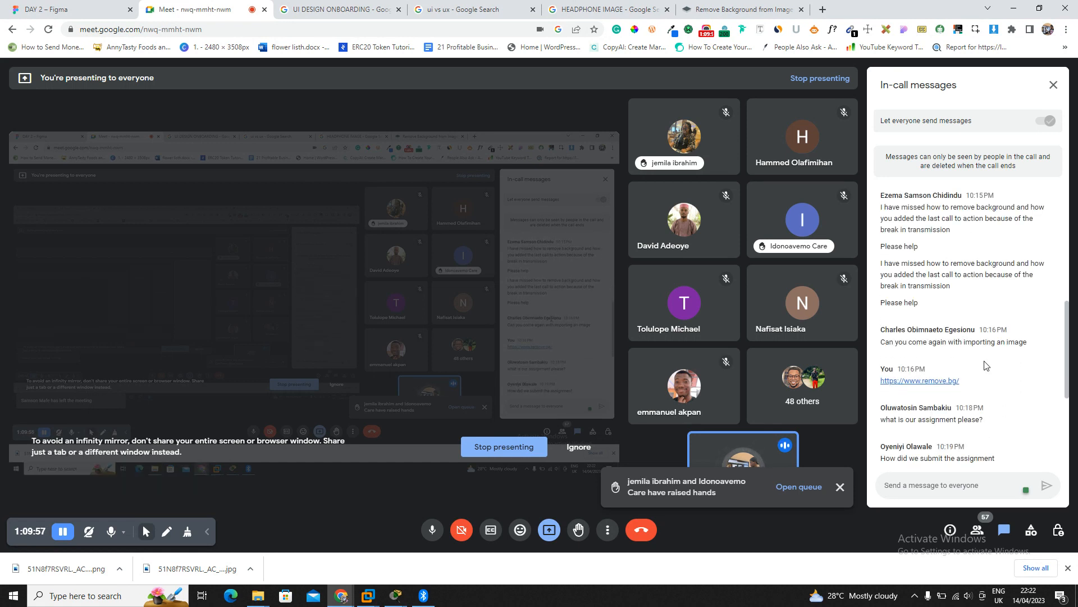
left_click(101, 9)
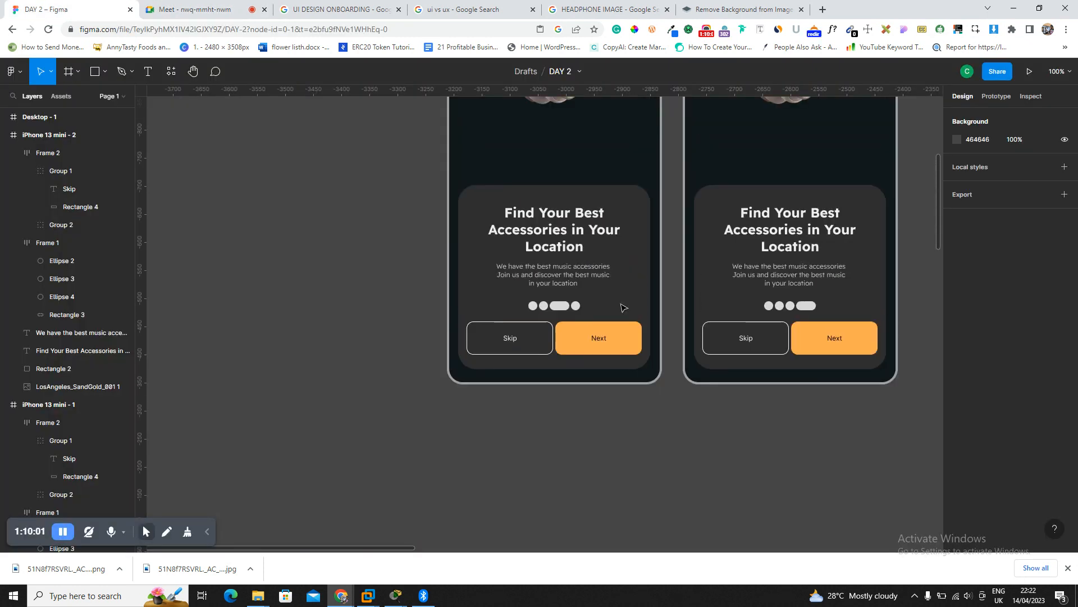
Switch to the Google Meet call and admit the participant waiting to join.
left_click(595, 320)
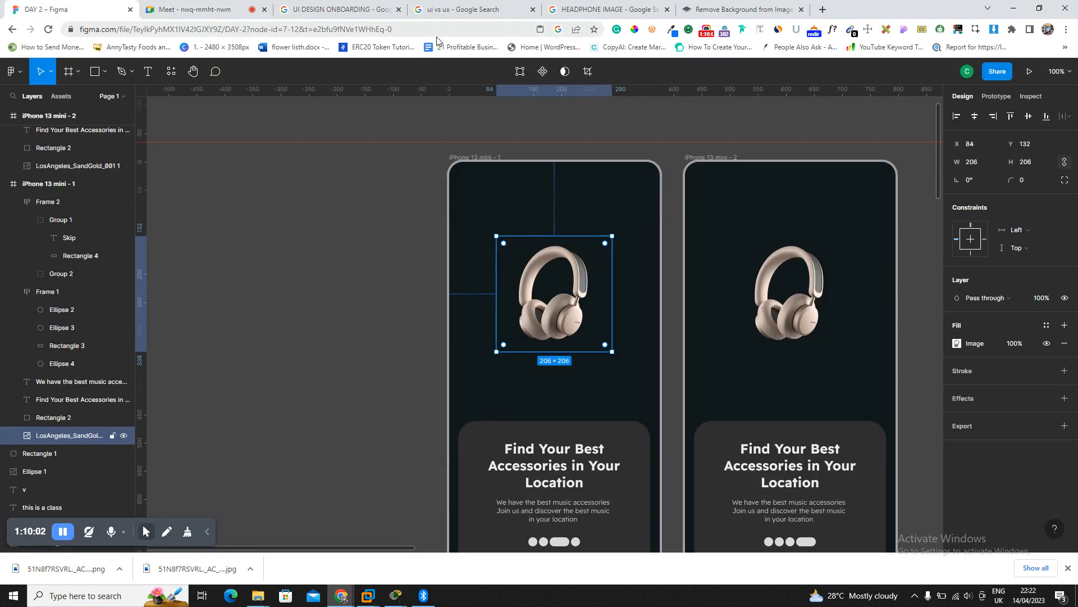
left_click(191, 9)
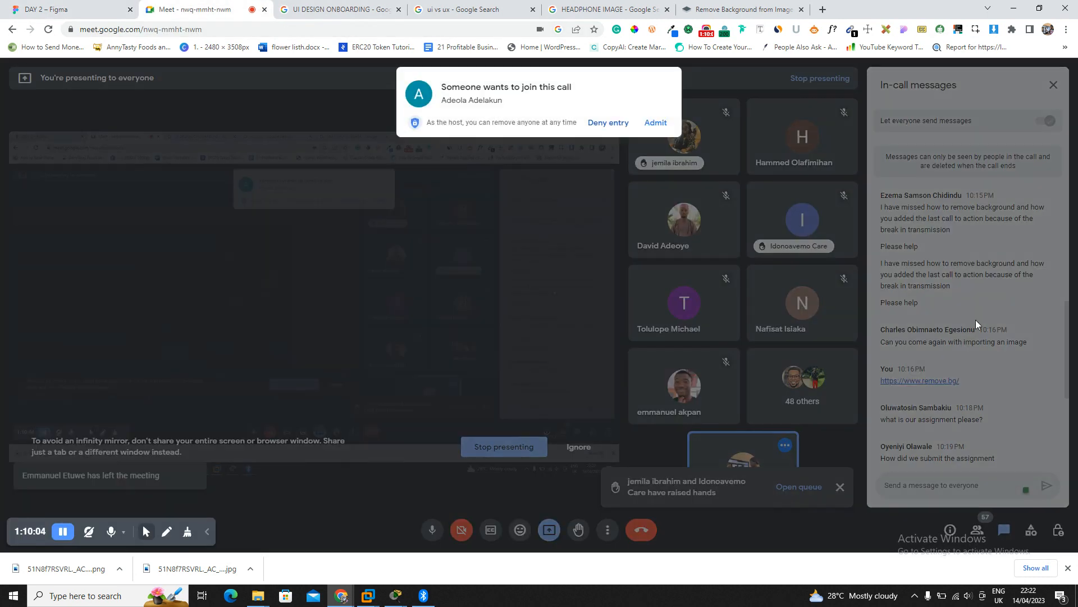
left_click(656, 123)
Read the participants' questions about background removal and image import in the in-call messages, and return to the Figma file.
scroll(987, 314, "up", 3)
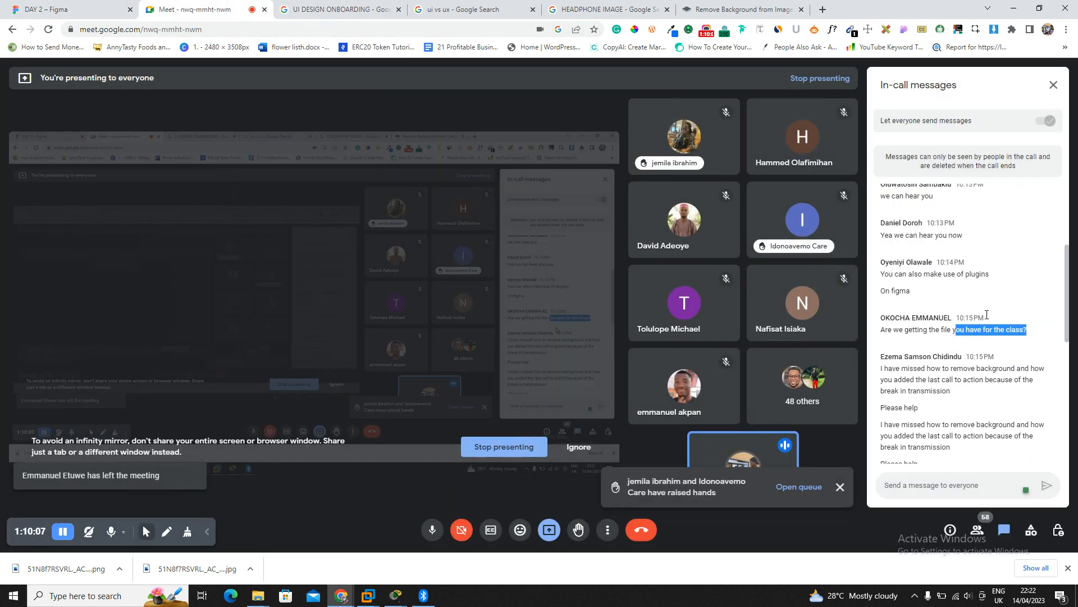
scroll(967, 371, "down", 3)
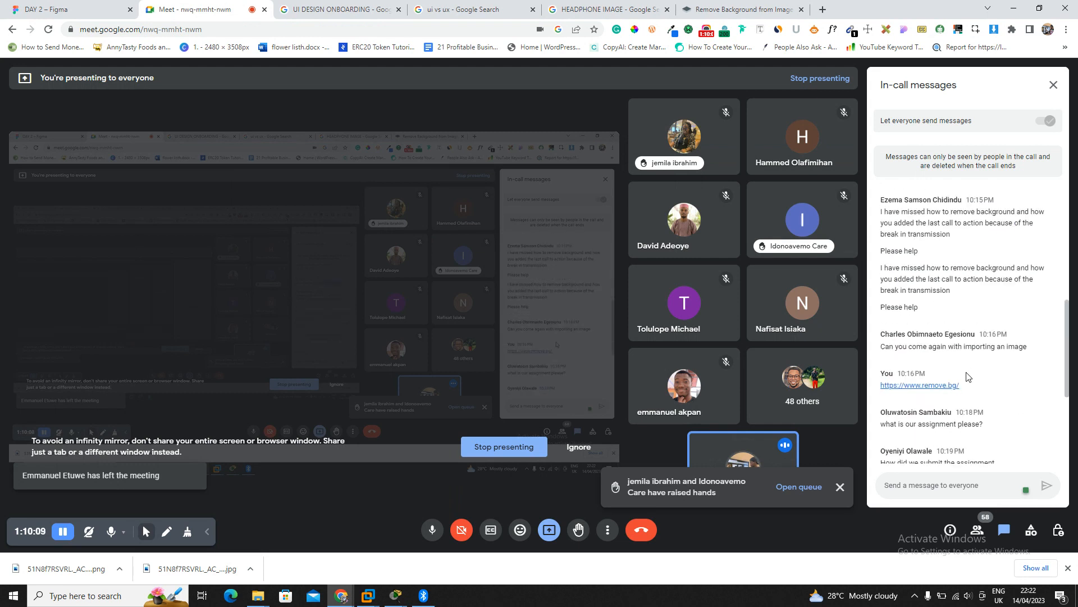
scroll(967, 376, "down", 1)
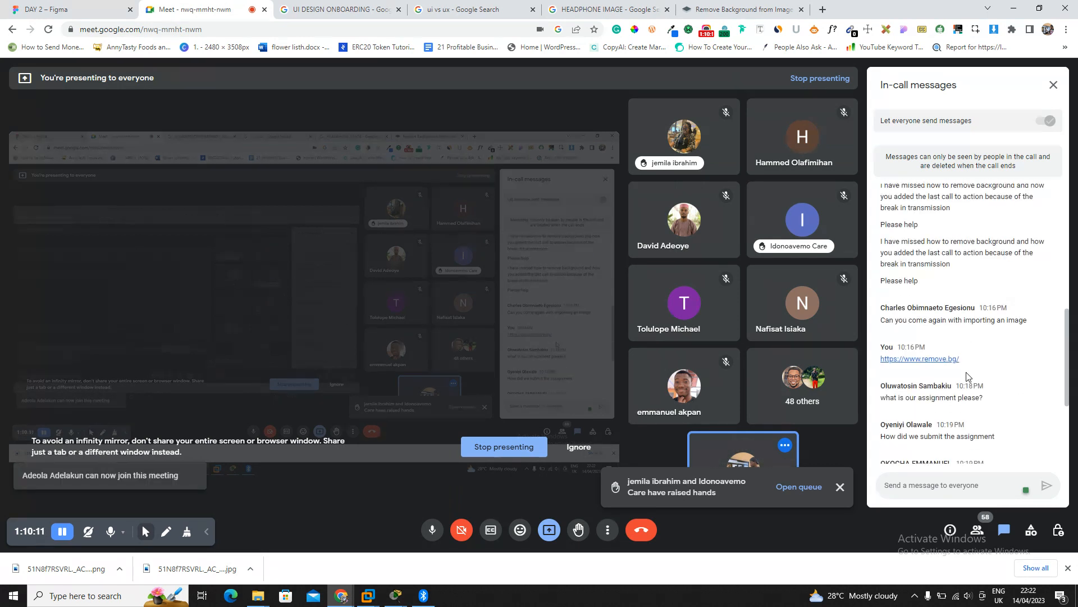
left_click_drag(908, 307, 972, 307)
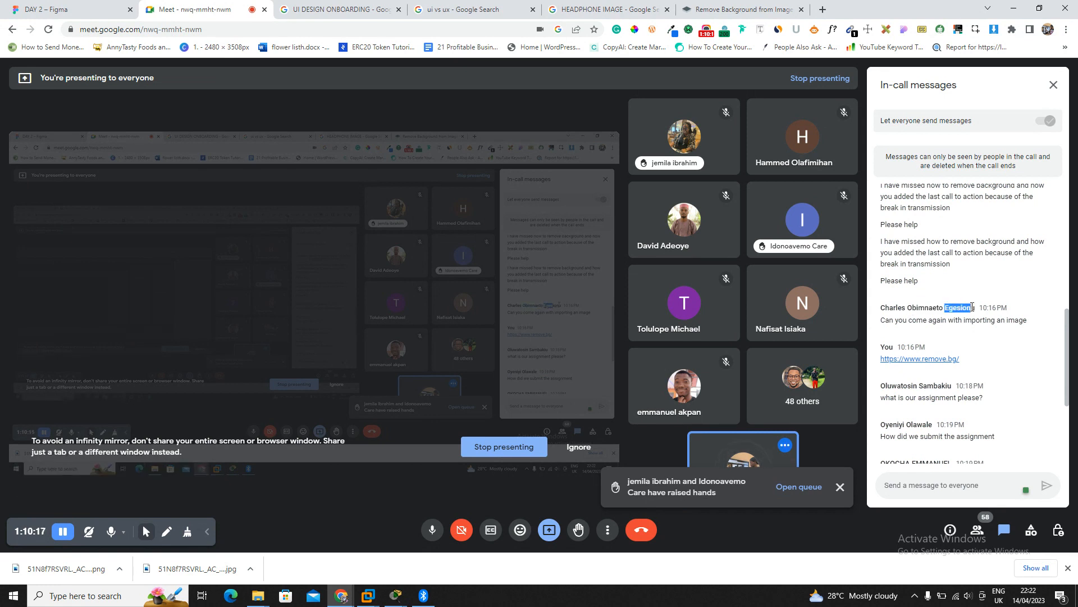
left_click(980, 320)
left_click(93, 5)
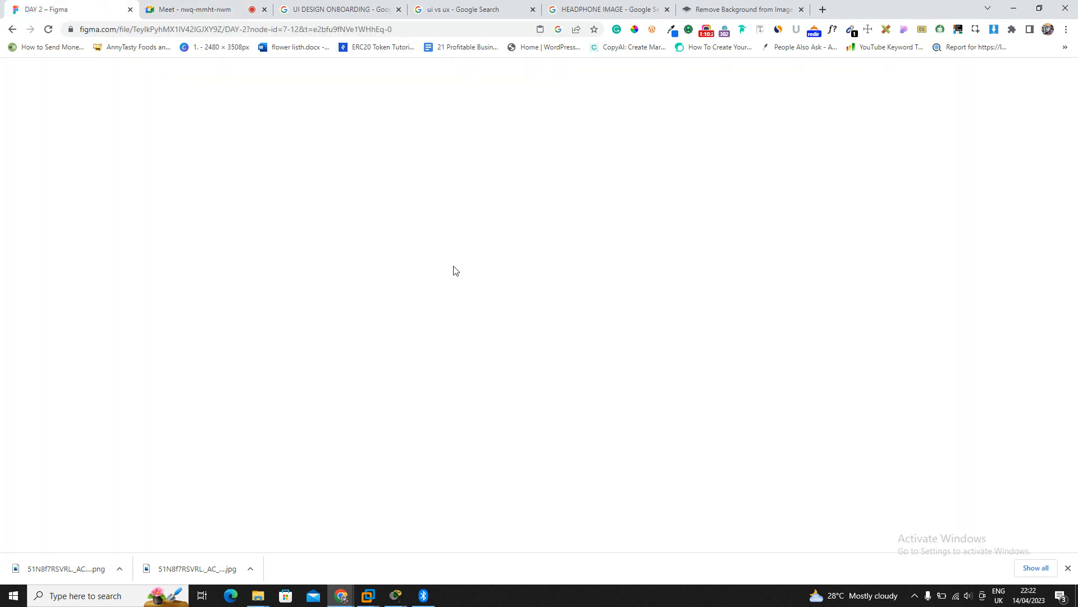
Draw a rectangle about 352 × 260 on the empty canvas left of the iPhone 13 mini - 1 frame.
left_click(395, 271)
scroll(391, 271, "left", 5)
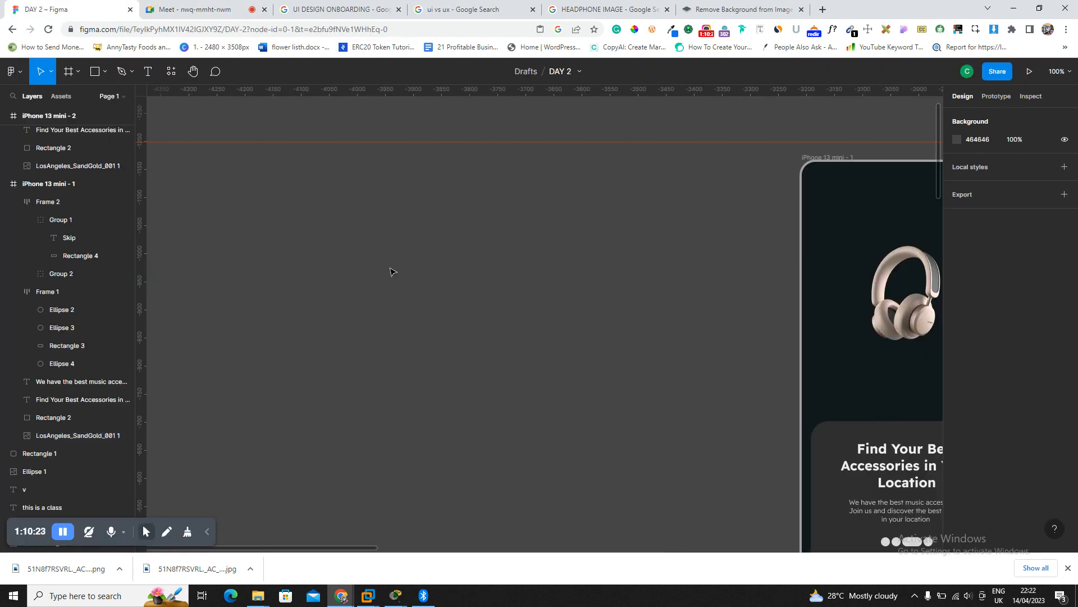
scroll(392, 271, "left", 2)
key("o")
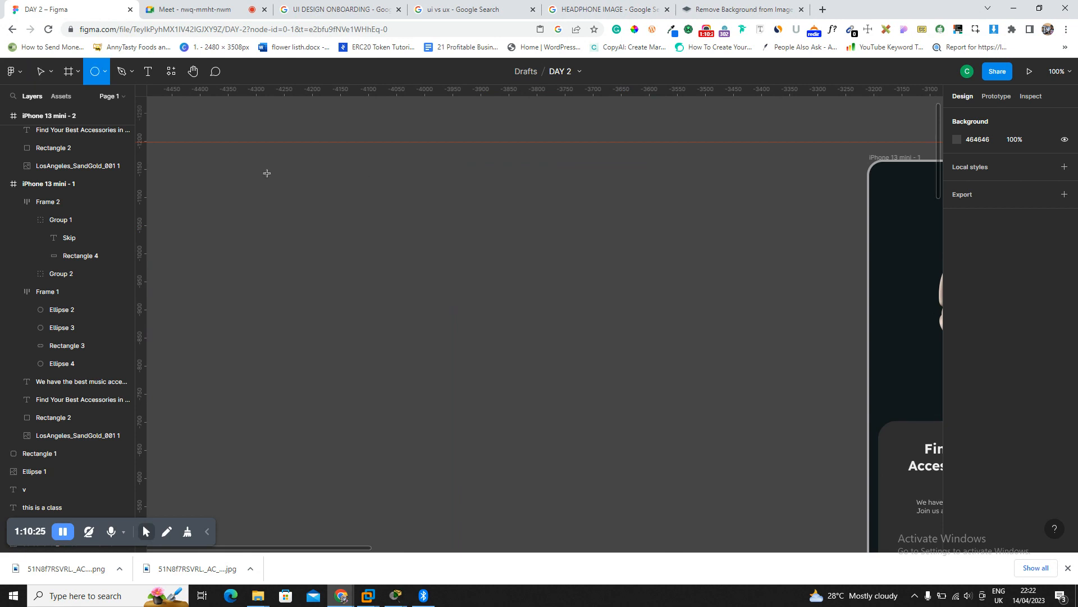
left_click(105, 76)
left_click(109, 95)
mouse_move(261, 201)
left_mouse_down()
mouse_move(373, 248)
mouse_move(446, 317)
mouse_move(458, 347)
left_mouse_up()
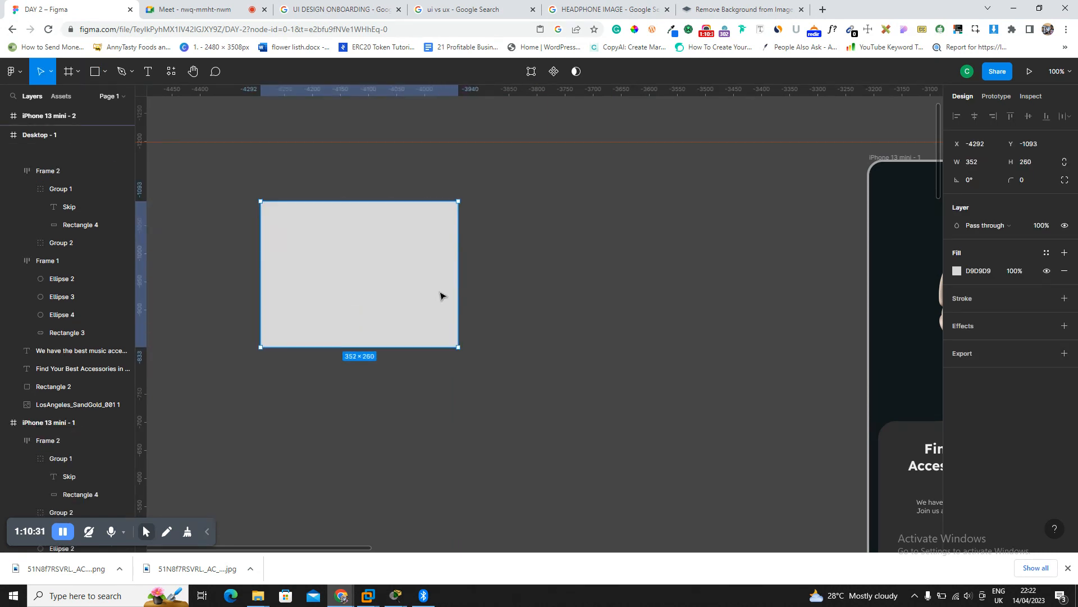
Try placing the BBC - png image from Downloads into the grey rectangle, and undo the placement.
left_click(105, 72)
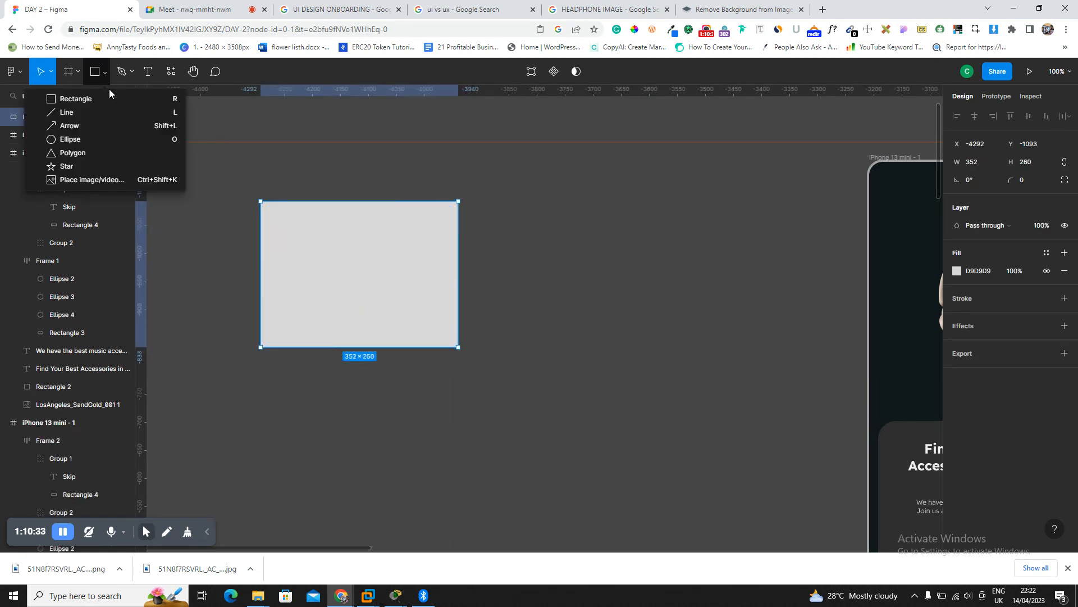
left_click(117, 179)
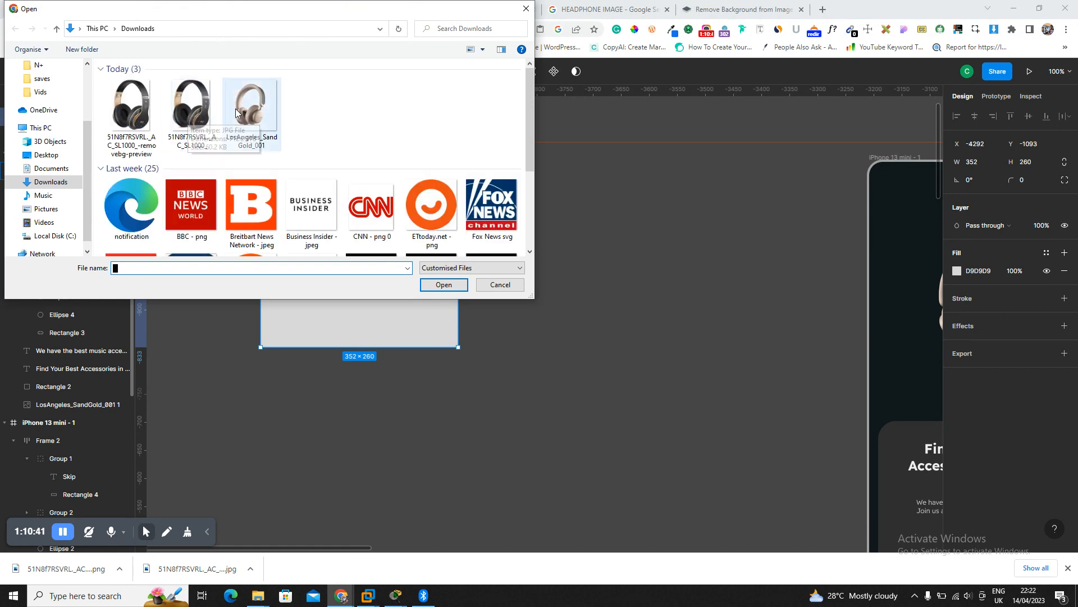
double_click(196, 207)
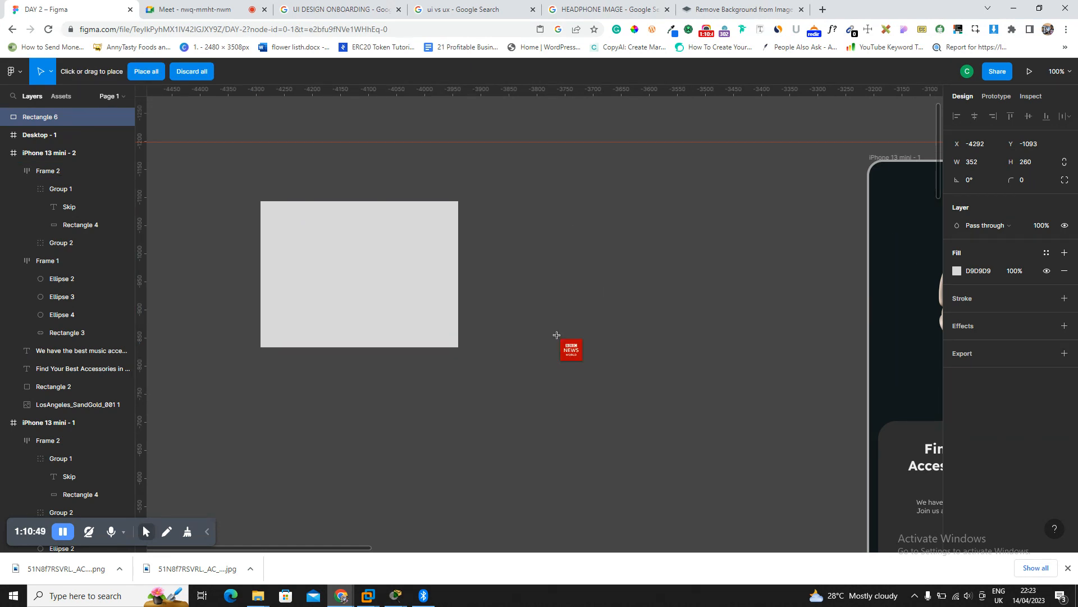
left_click(338, 253)
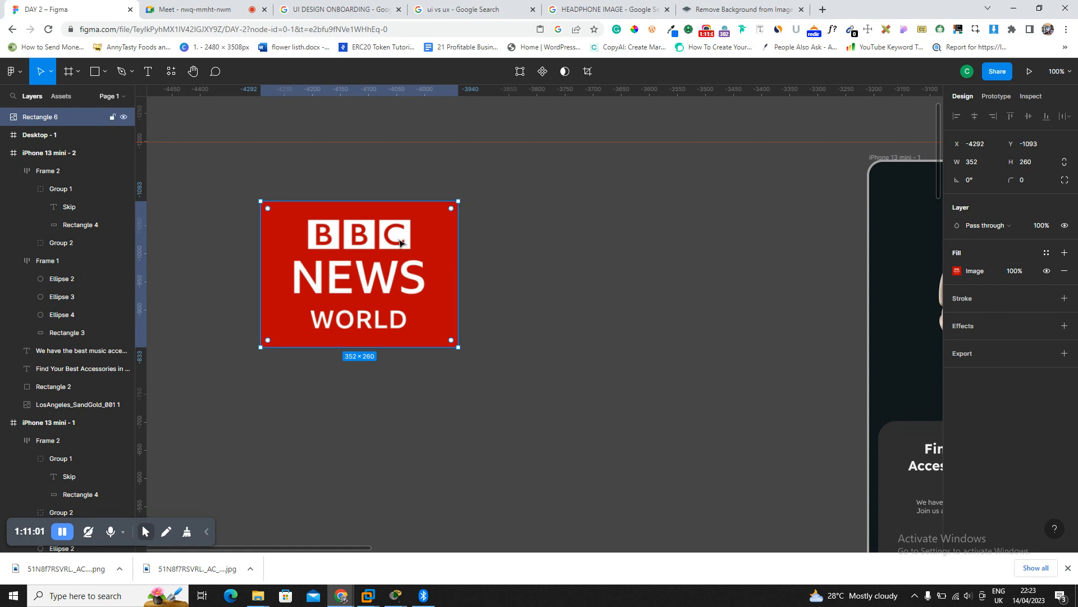
key("Delete")
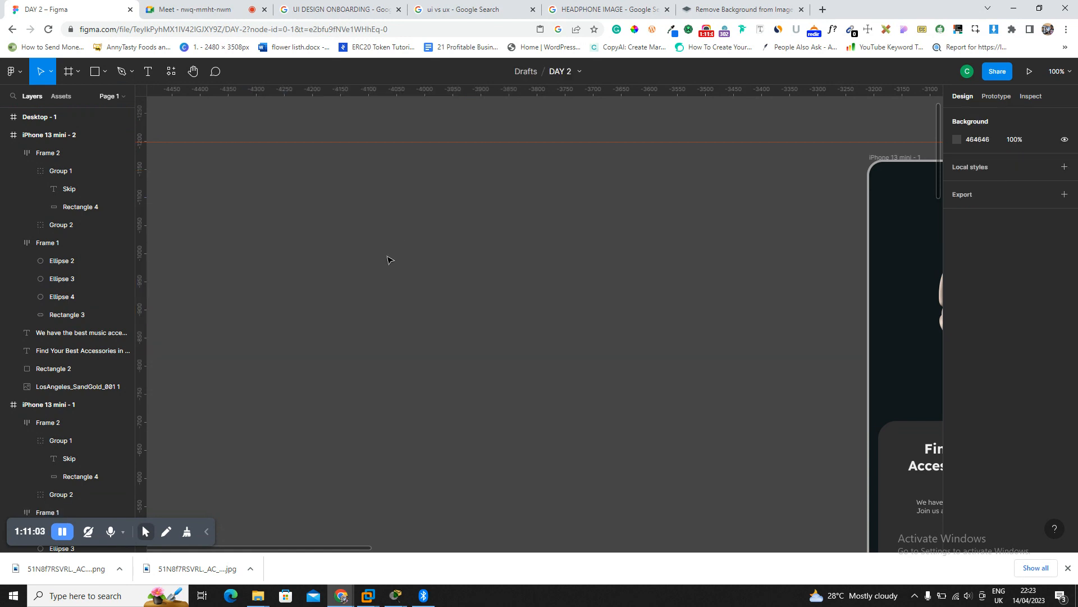
key("ctrl+z")
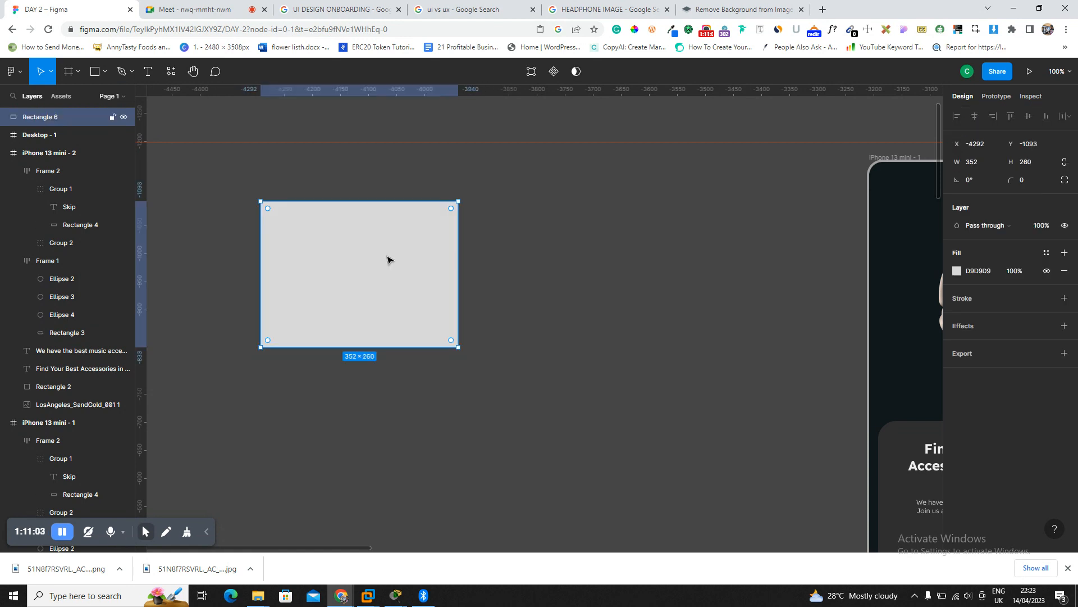
Change the rectangle's fill from Solid to Image, using the ETtoday.net - png picture from Downloads.
left_click(957, 272)
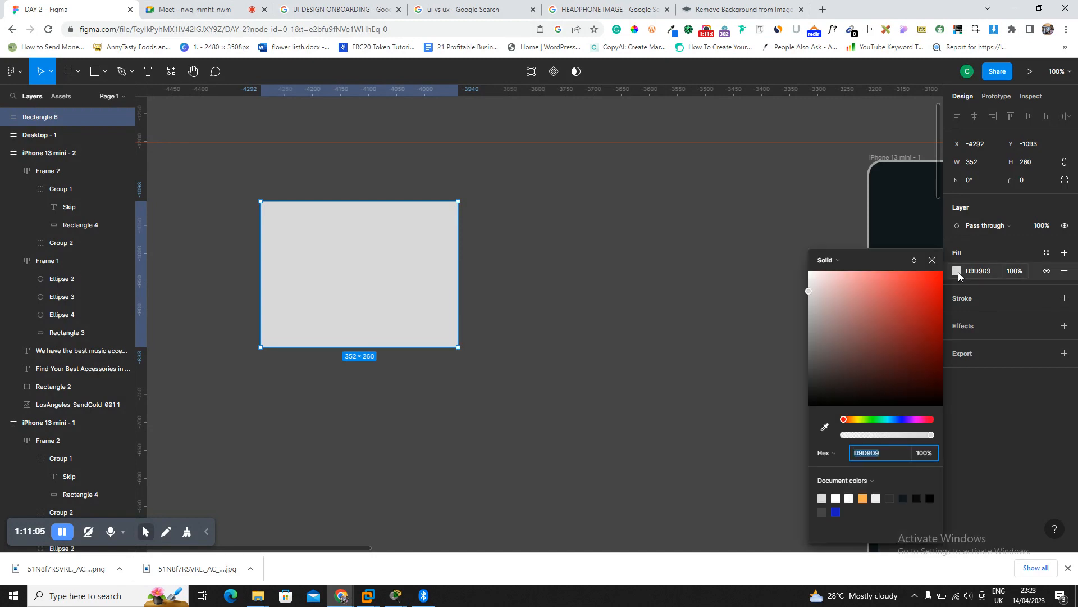
left_click(833, 263)
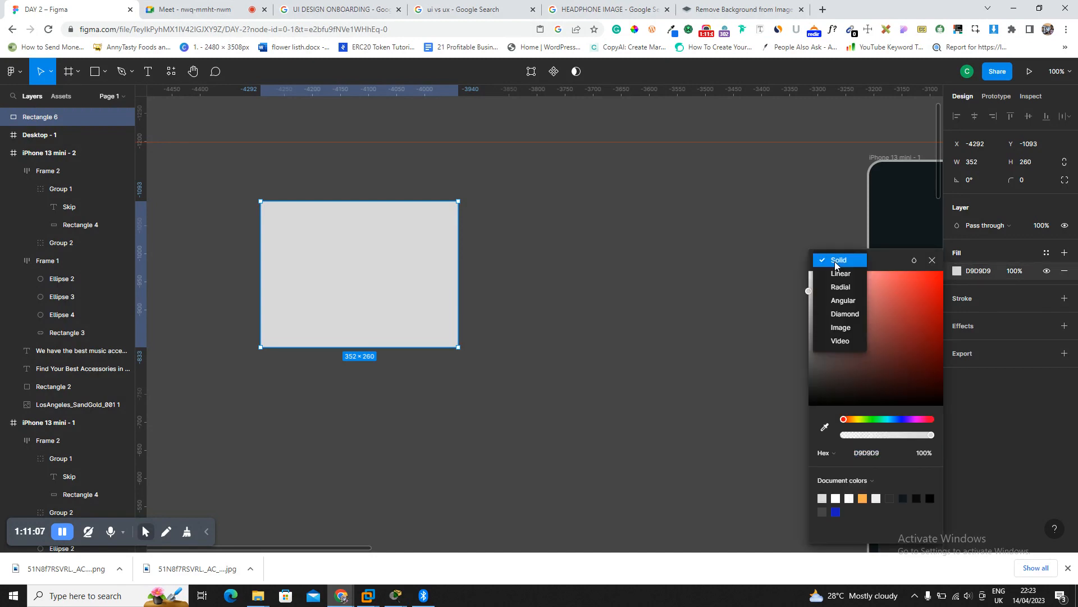
left_click(836, 328)
left_click(869, 348)
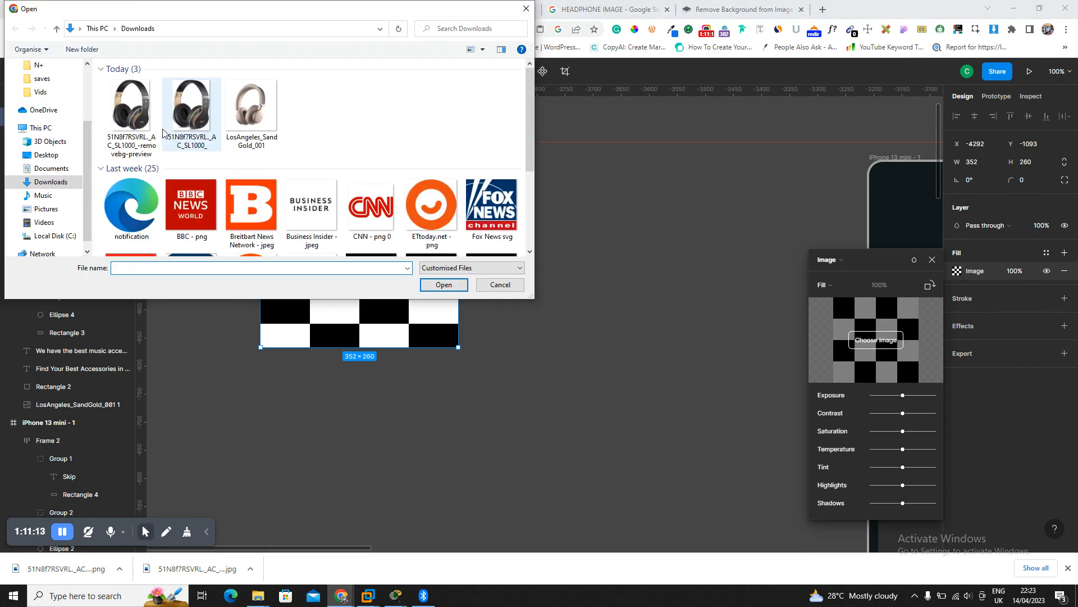
double_click(444, 210)
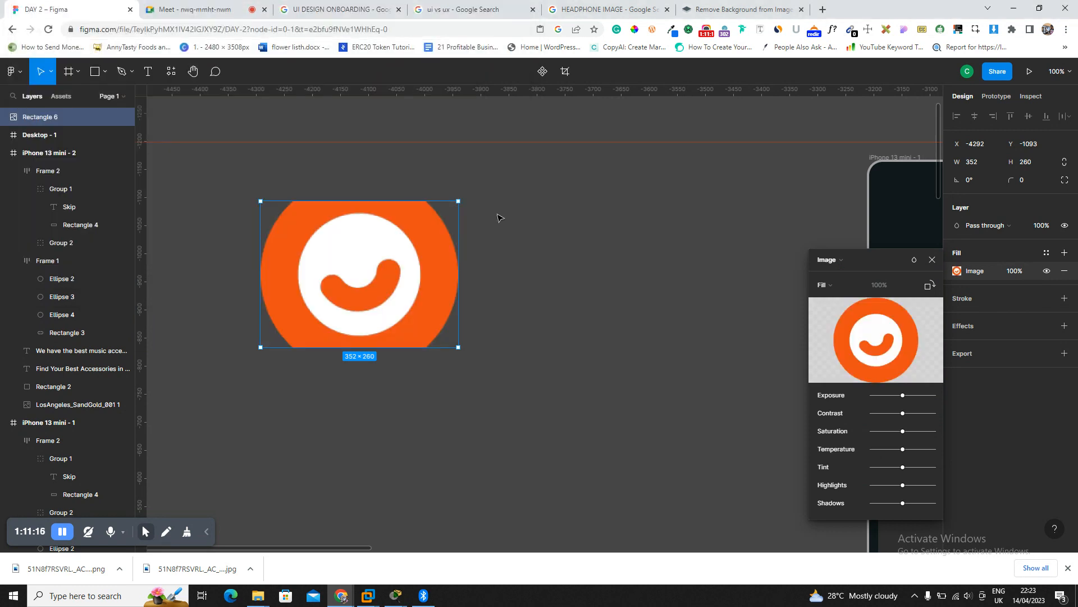
left_click(932, 260)
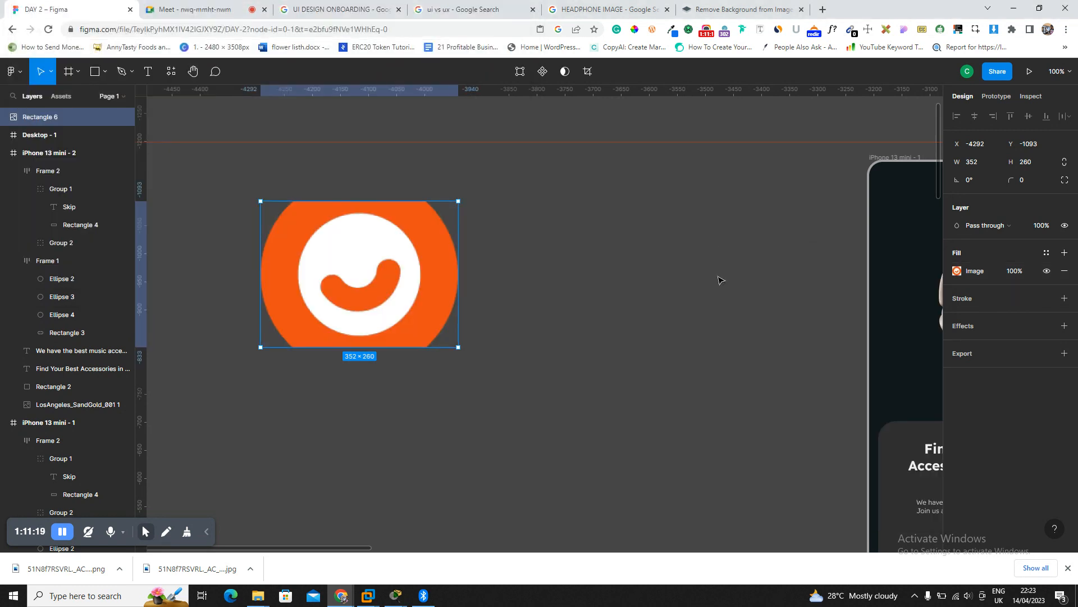
Import the downloaded 51N8f7RSVRL headphone PNG beside the iPhone 13 mini - 1 frame and scale it to about 159 × 219.
scroll(717, 279, "right", 8)
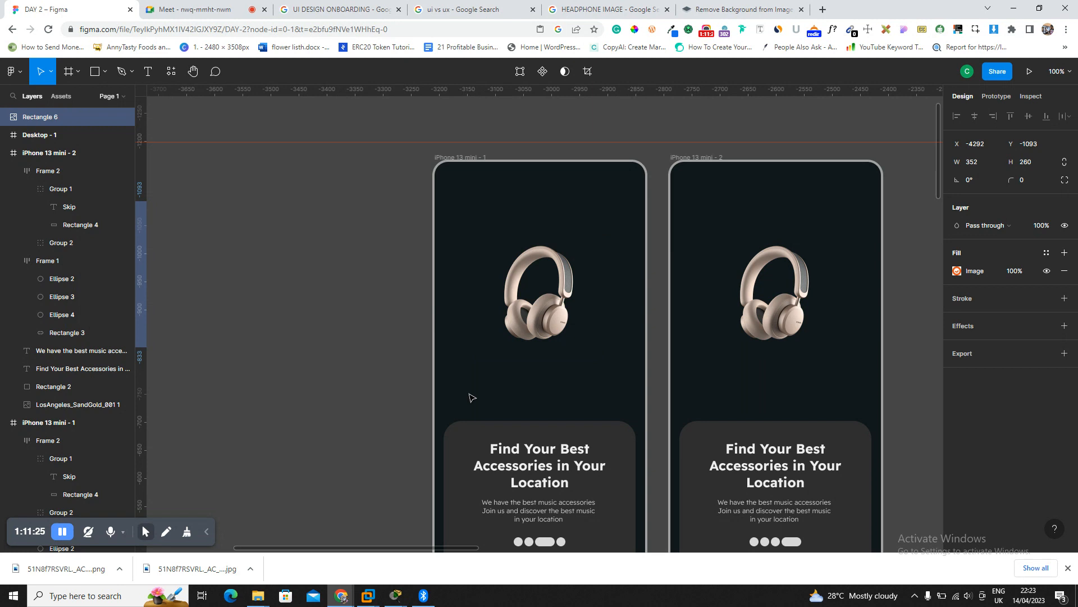
left_click_drag(73, 569, 290, 398)
scroll(407, 469, "down", 3)
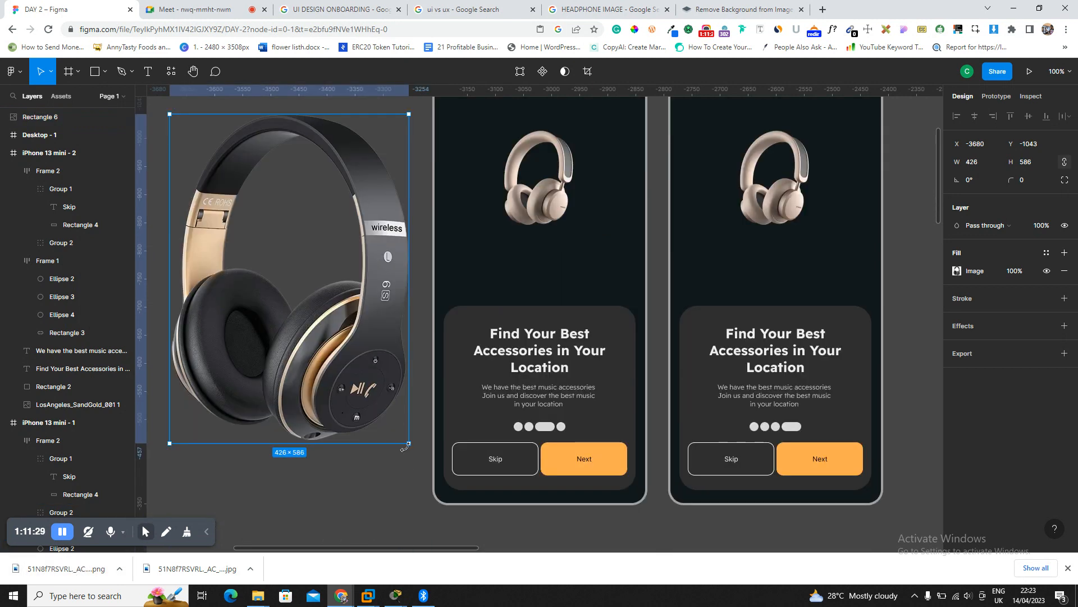
left_click_drag(409, 444, 259, 237)
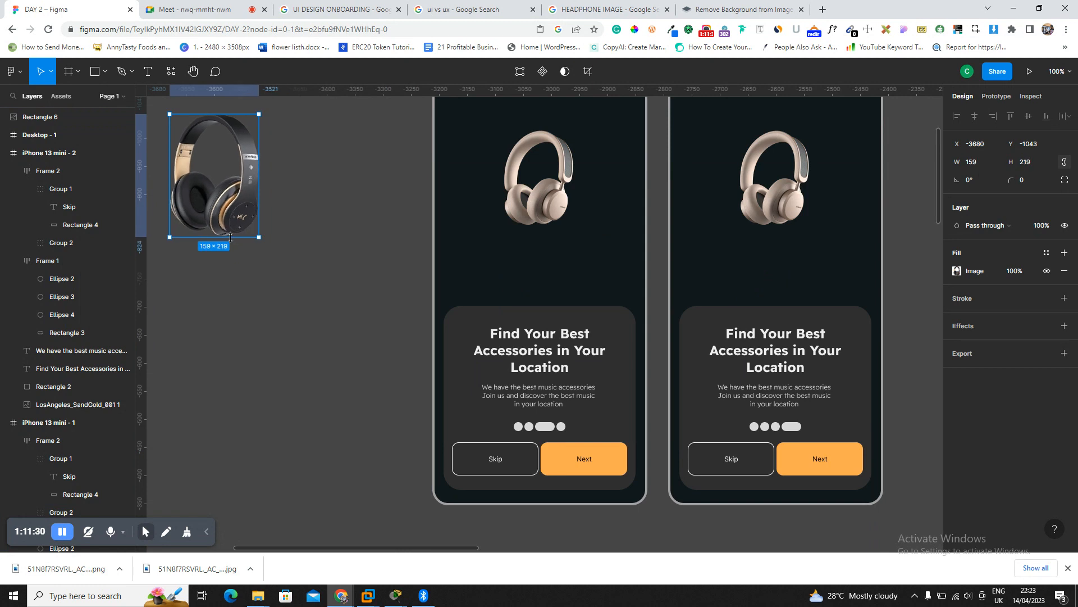
Move the black headphone image into the iPhone 13 mini - 1 frame, overlapping the beige headphones at X 100, Y 70.
left_click_drag(215, 204, 582, 230)
scroll(582, 230, "up", 1)
left_click_drag(573, 274, 525, 217)
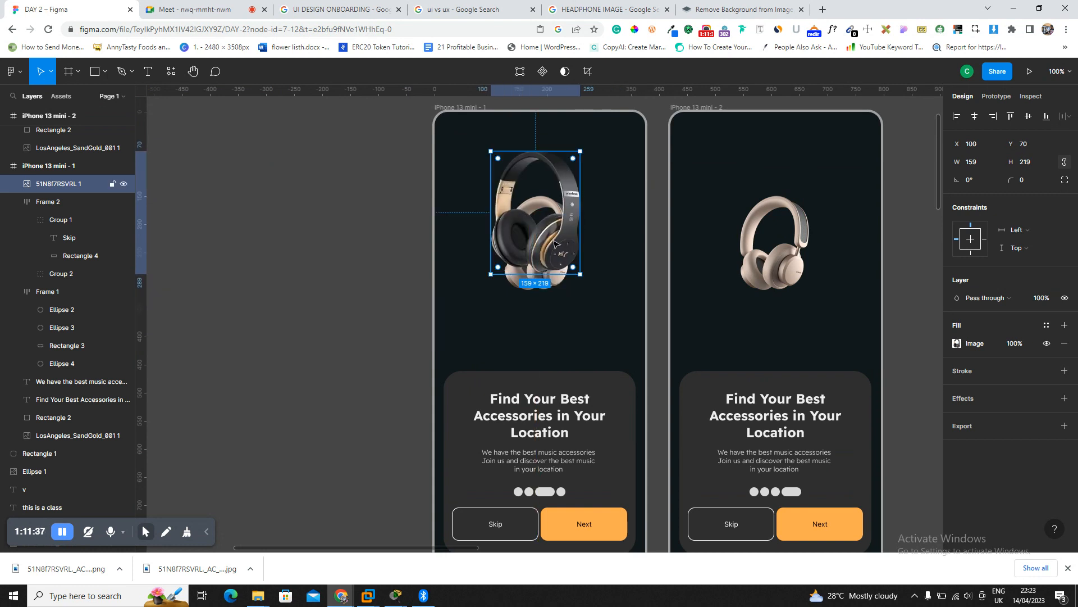
Send the black headphone image backward to the bottom of the frame's layer stack, behind the beige headphones.
key("ctrl+bracketleft")
key("ctrl+bracketleft")
key("ctrl+bracketleft")
key("ctrl+bracketleft")
key("ctrl+bracketleft")
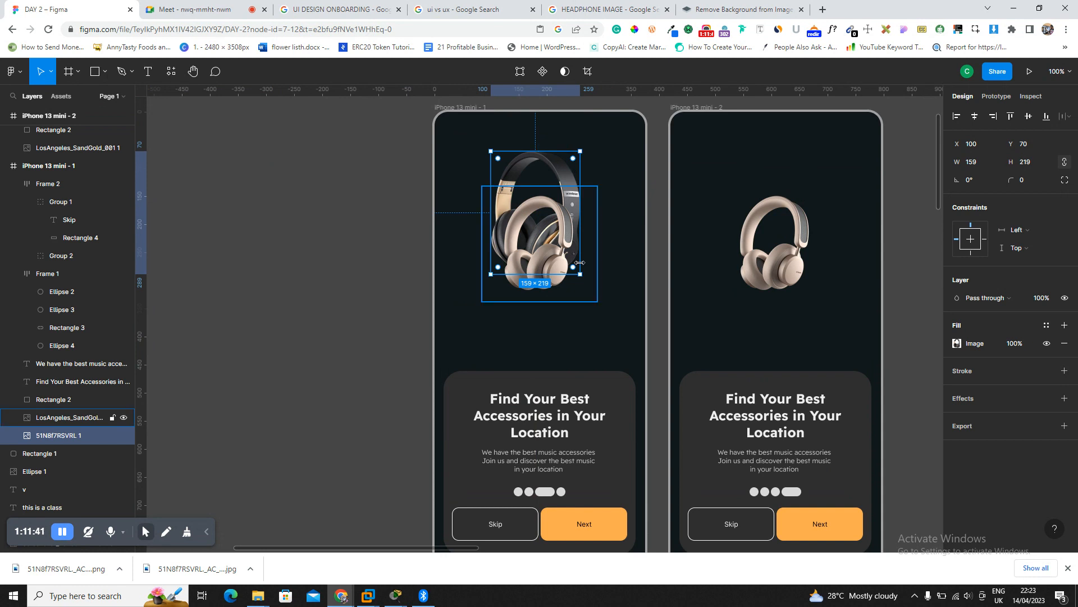
Try narrowing the black headphone image, and undo its resizing, layer reordering and placement in the iPhone 13 mini - 1 frame.
left_click_drag(580, 275, 543, 275)
left_click(561, 267)
key("ctrl+z")
key("ctrl+z")
key("ctrl+z")
key("ctrl+z")
key("ctrl+z")
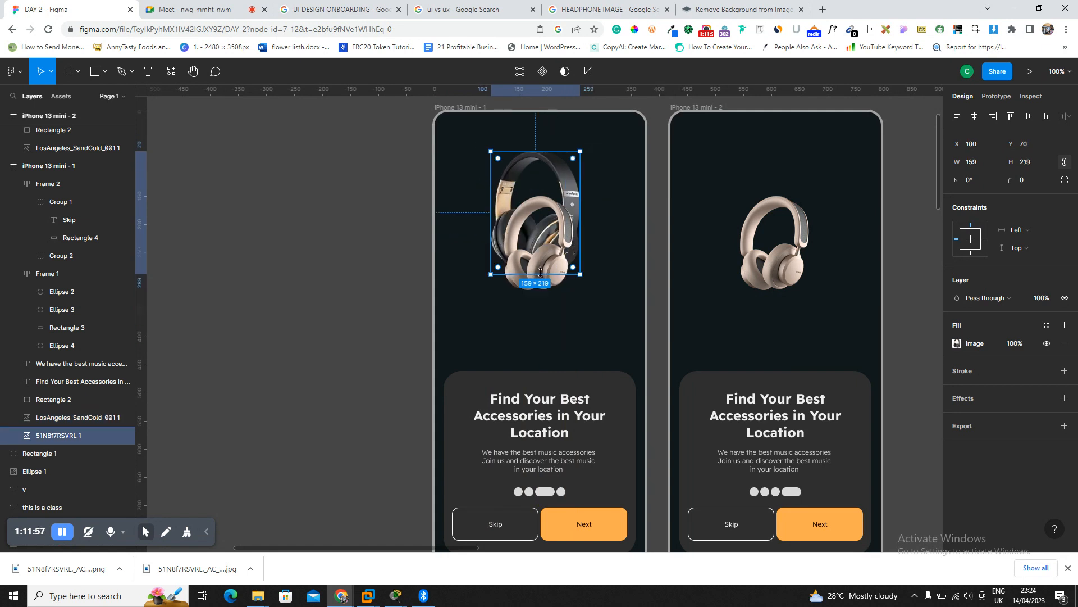
key("ctrl+z")
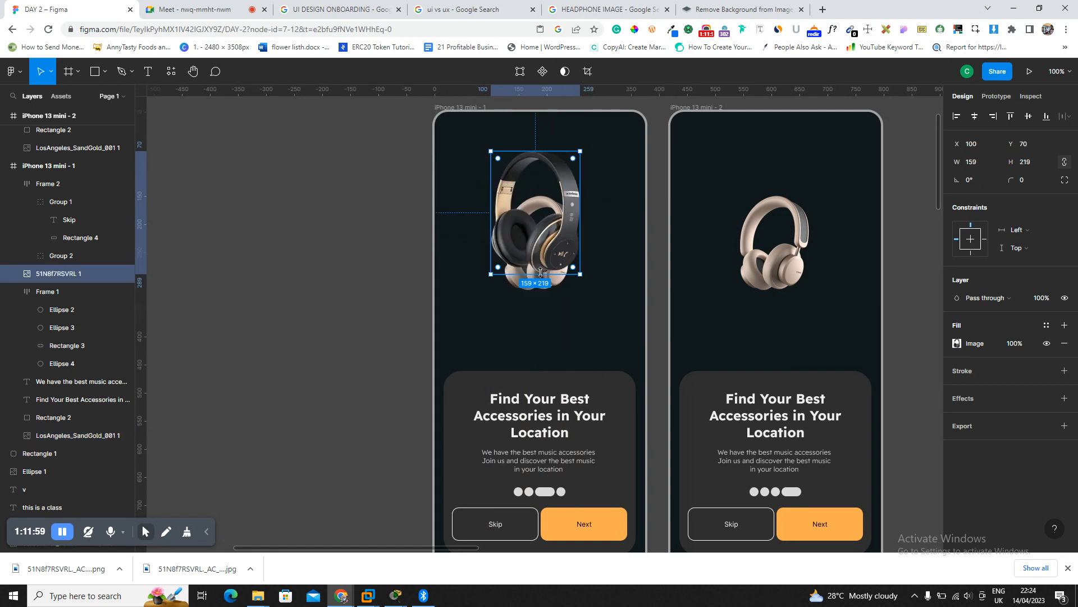
key("ctrl+z")
left_click(557, 251)
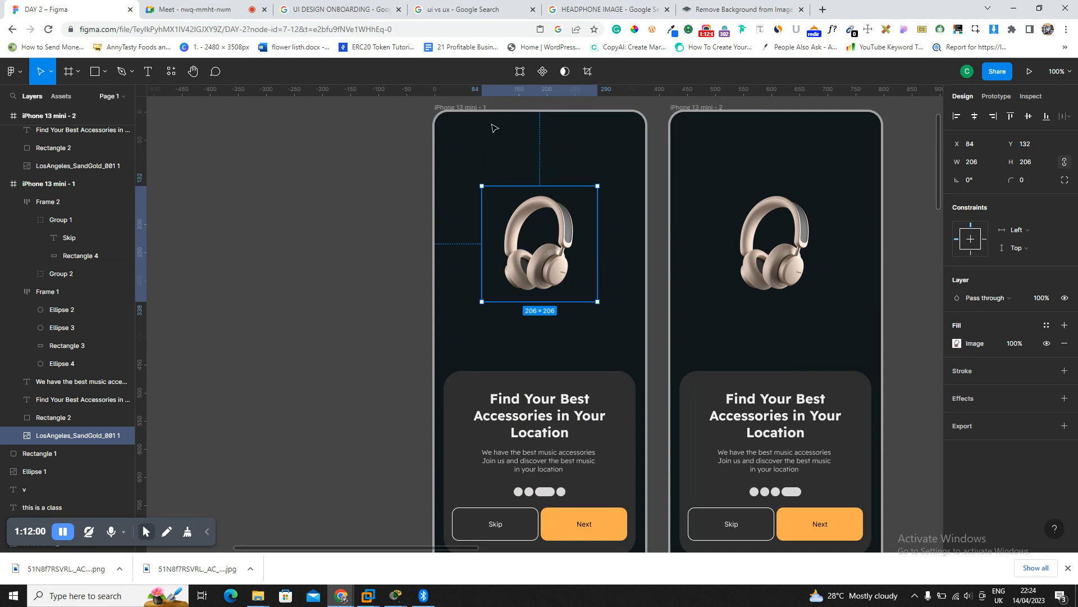
Read the assignment questions in the Google Meet in-call messages, and return to the Figma file.
left_click(469, 109)
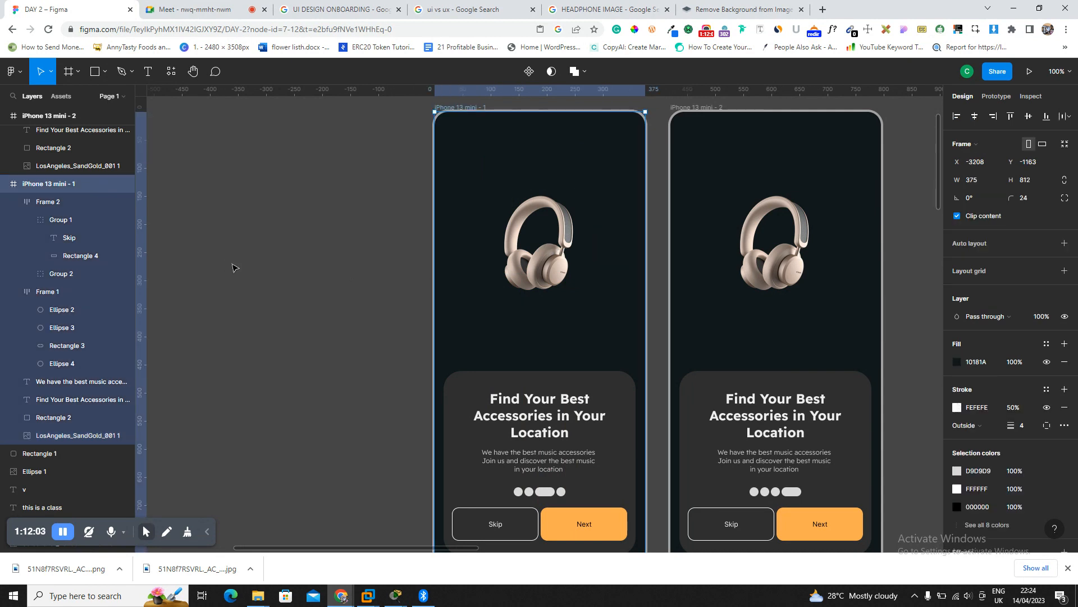
left_click(225, 5)
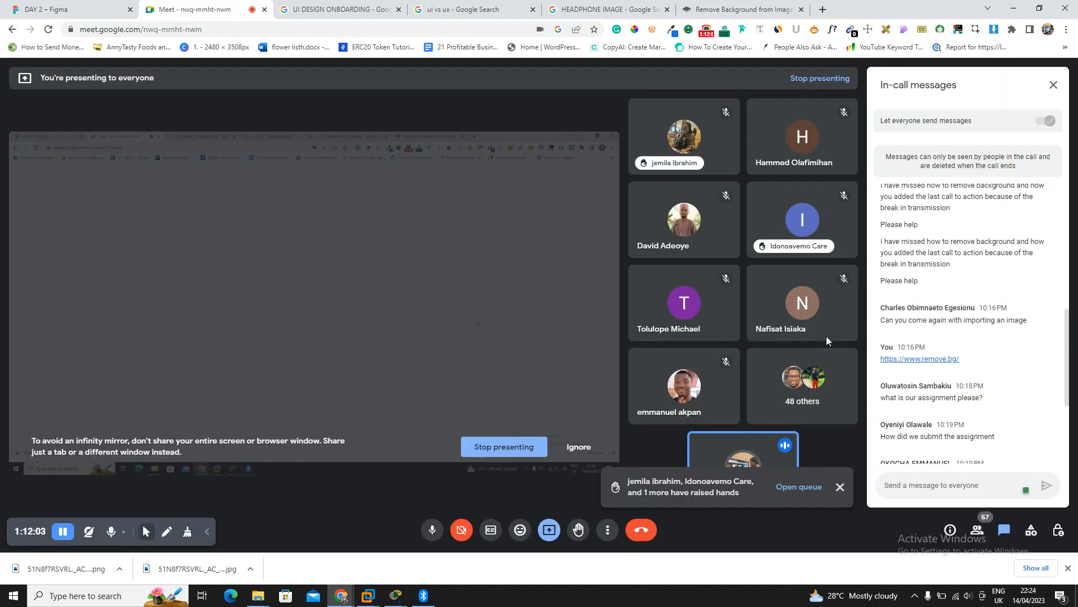
scroll(918, 392, "down", 1)
scroll(918, 392, "down", 1)
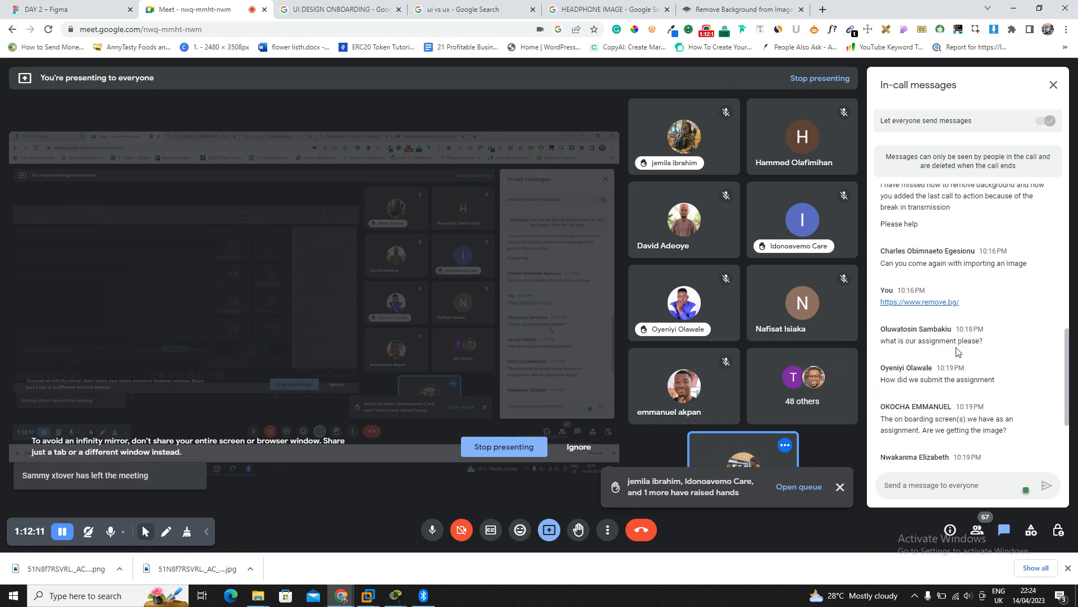
left_click(39, 9)
Zoom the canvas to the iPhone 13 mini - 1 frame and clear the selection.
left_click(415, 112)
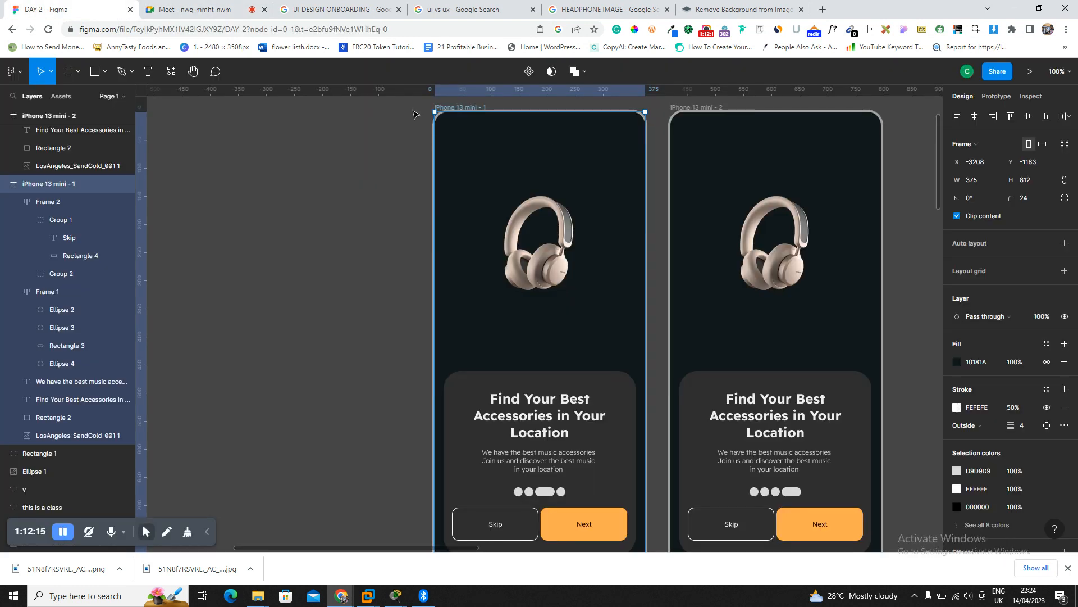
left_click(463, 107)
scroll(598, 258, "down", 5)
key("shift+2")
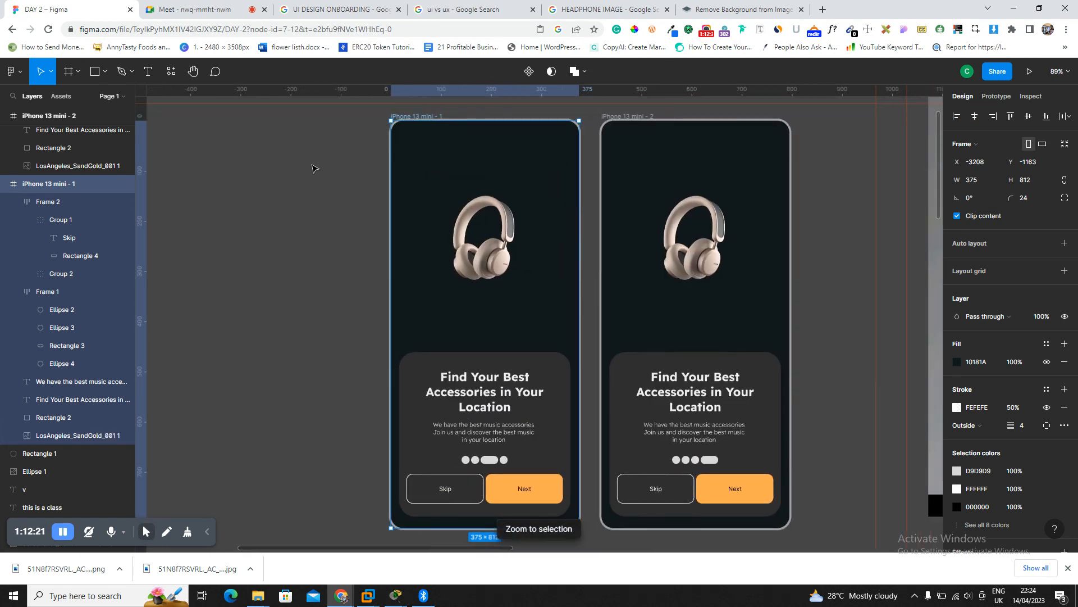
left_click(344, 186)
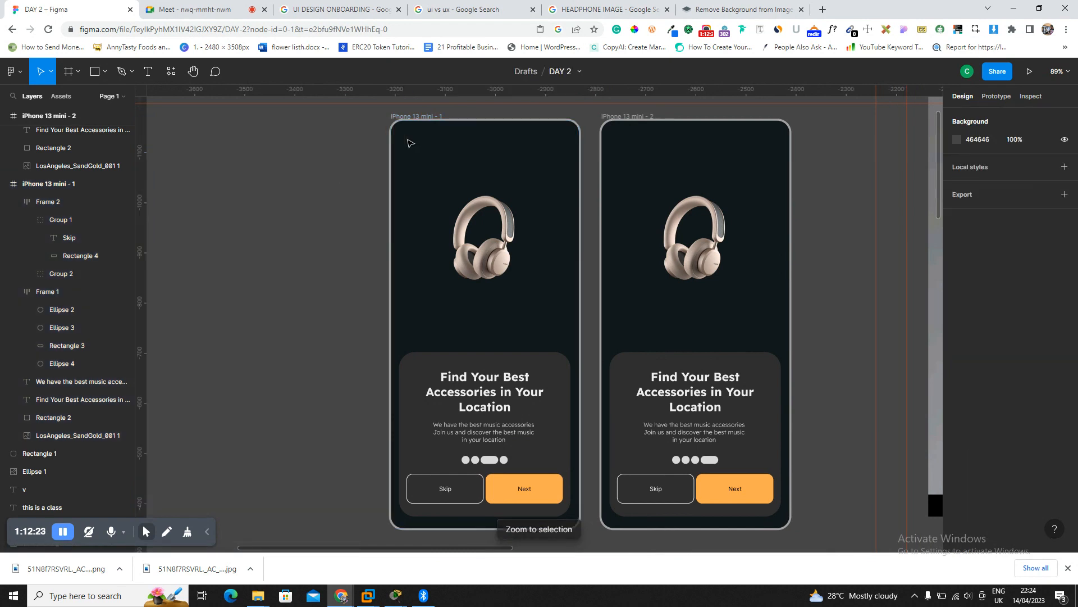
Rename the iPhone 13 mini - 1 frame as kjbjkbkbkbkhnkhnnkj and clear the selection.
left_click(420, 118)
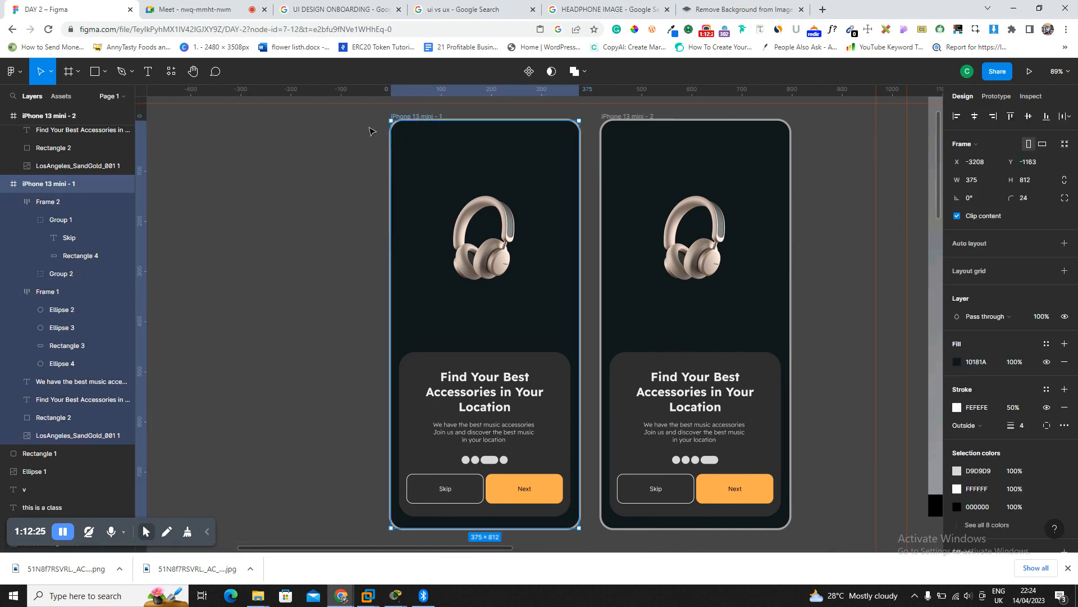
left_click(365, 134)
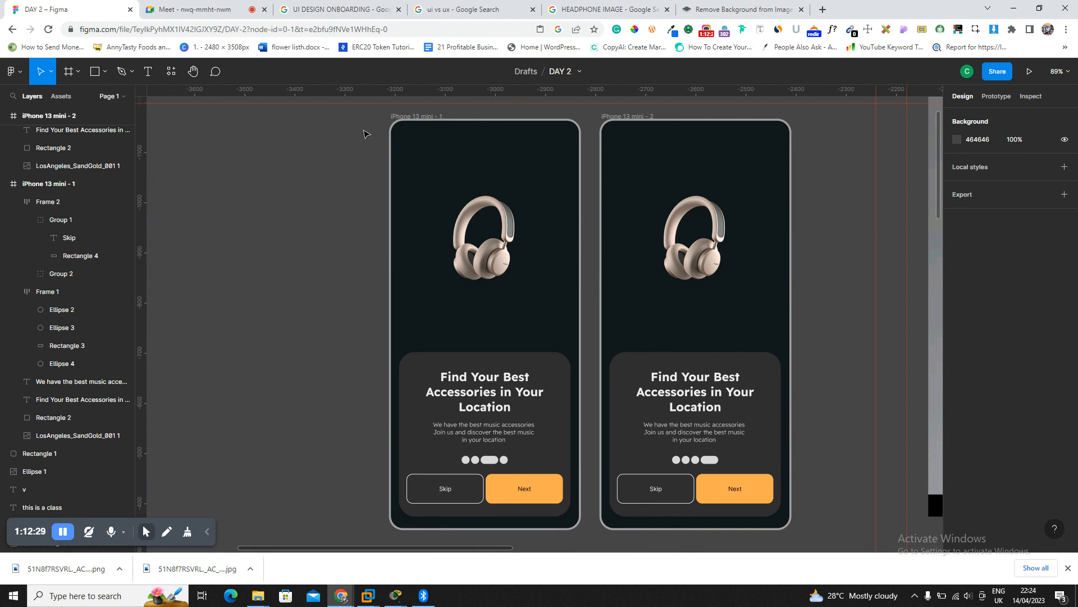
double_click(433, 117)
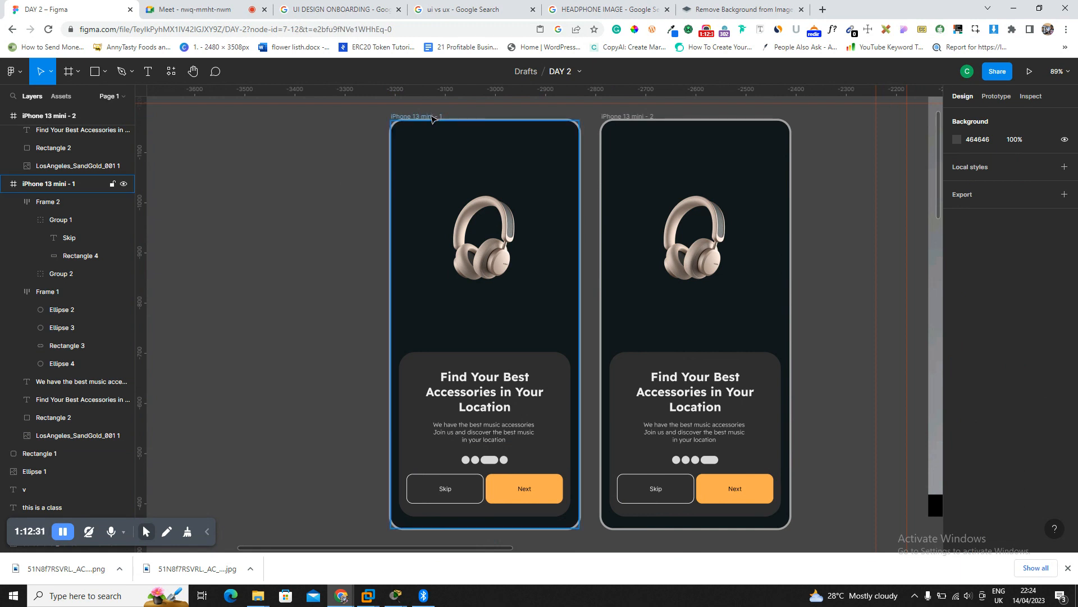
type("kjbjkbkbkhjkhnnk")
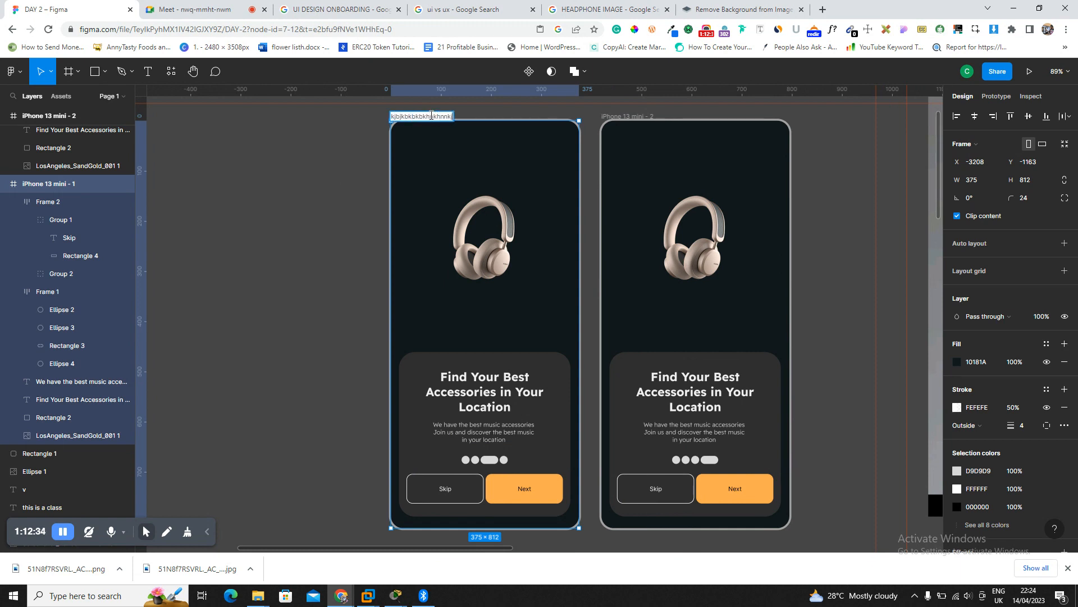
key("Return")
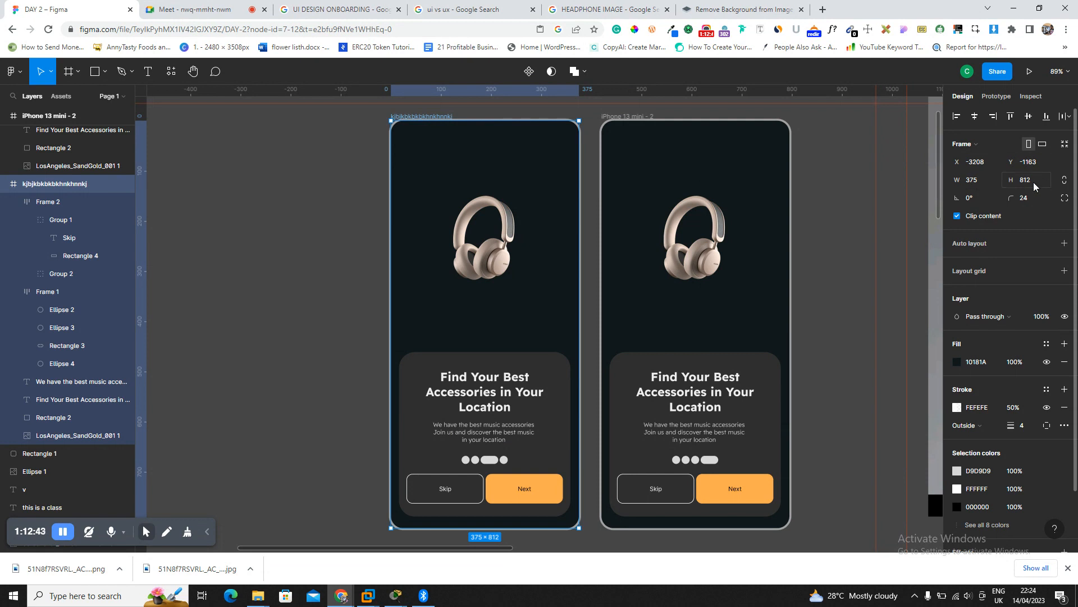
left_click(323, 241)
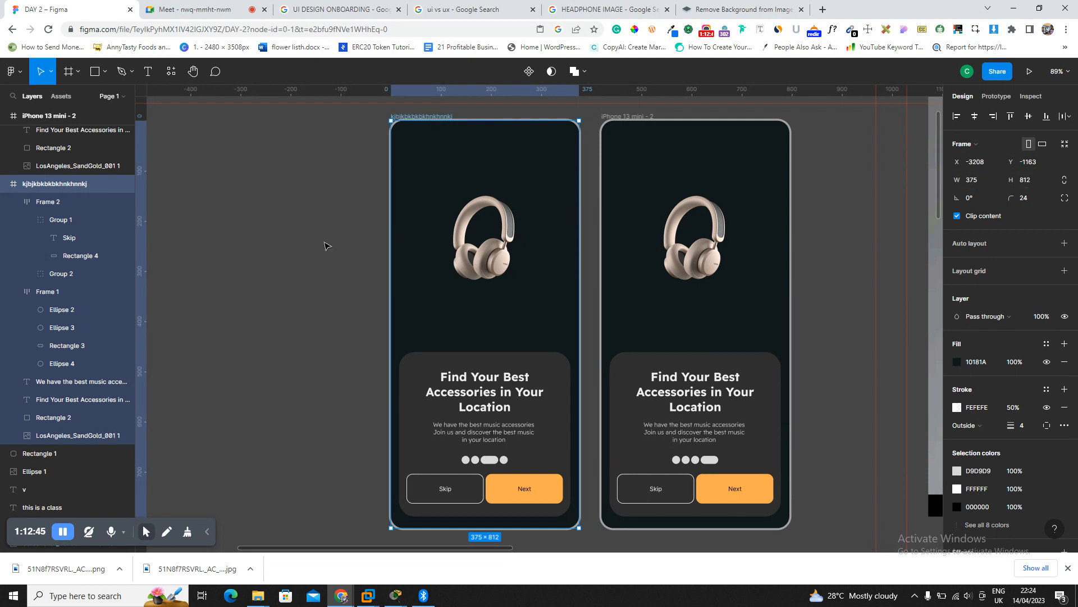
Examine the Frame tool's phone size presets, check the Google Meet call, and return to the Figma file without creating a frame.
key("f")
left_click(1013, 139)
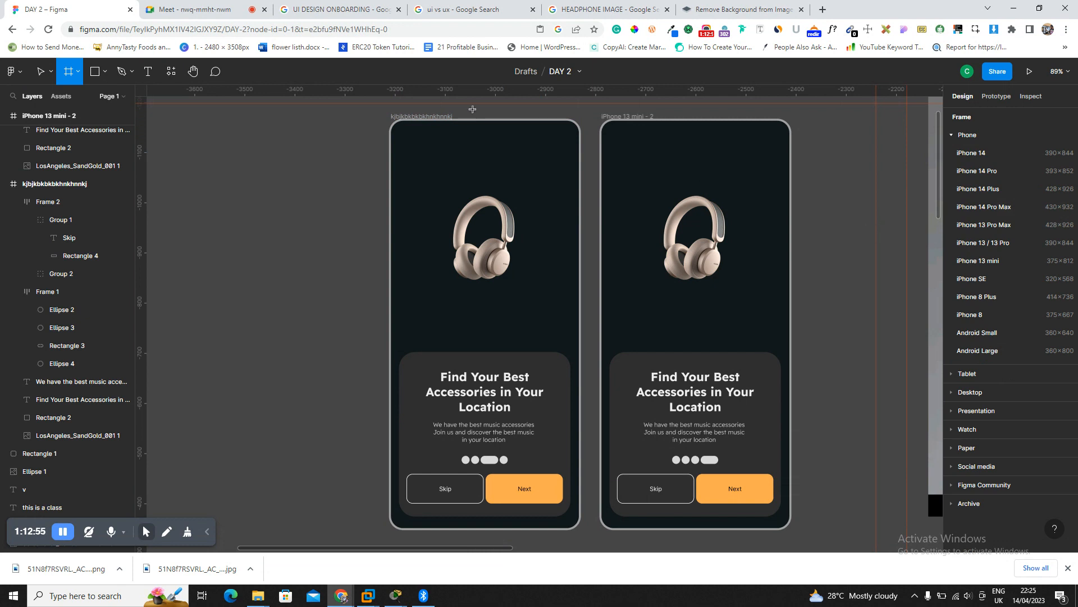
left_click(234, 9)
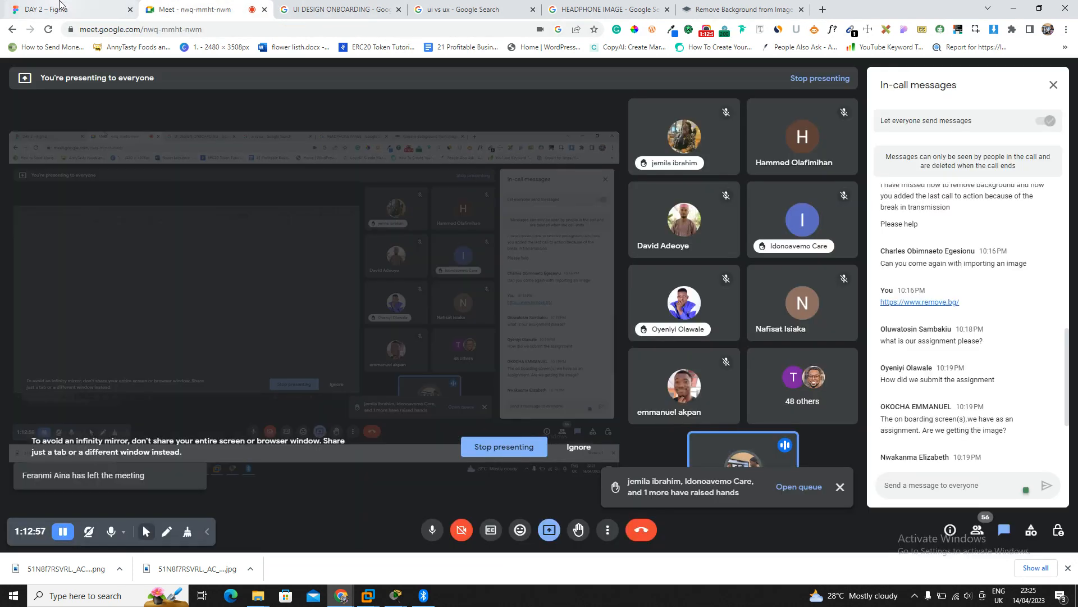
left_click(60, 5)
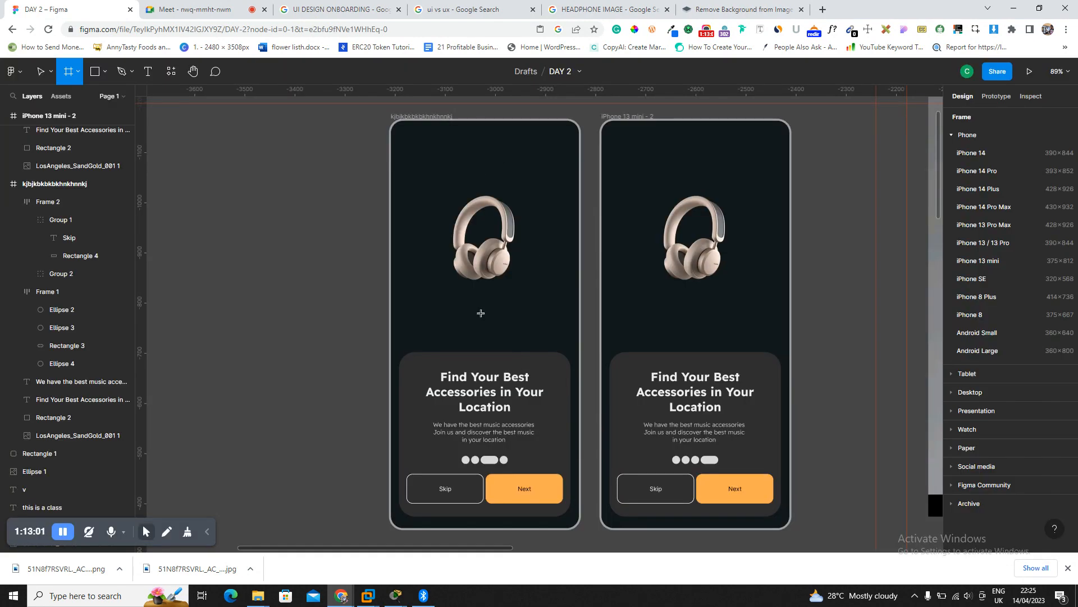
key("Escape")
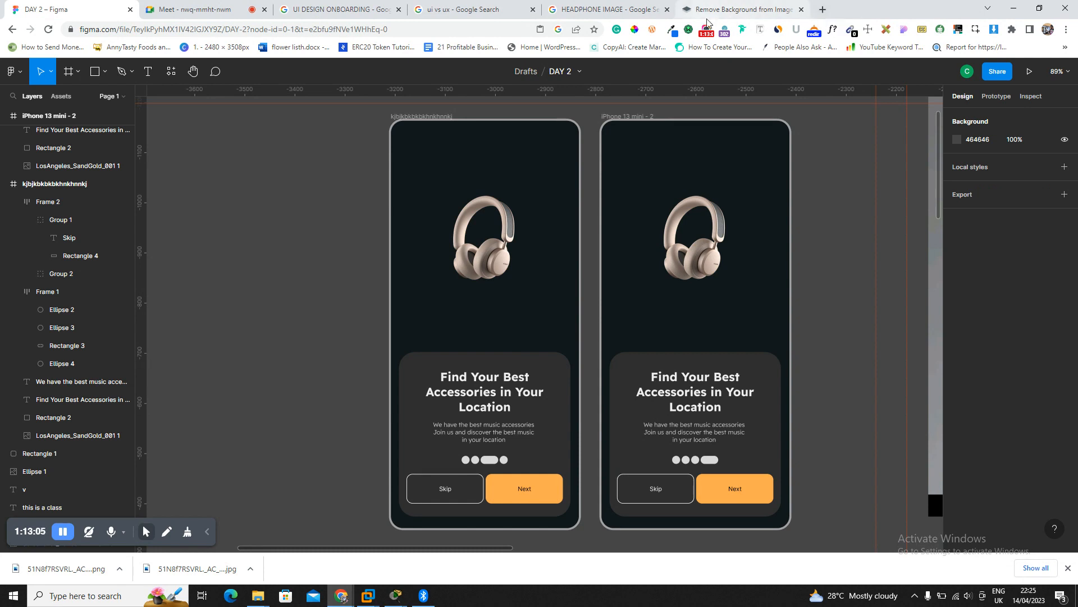
Search Google for "tech black logo" and for "tech white logo", reusing the browser tab with the headphone image search.
left_click(622, 12)
left_click(373, 29)
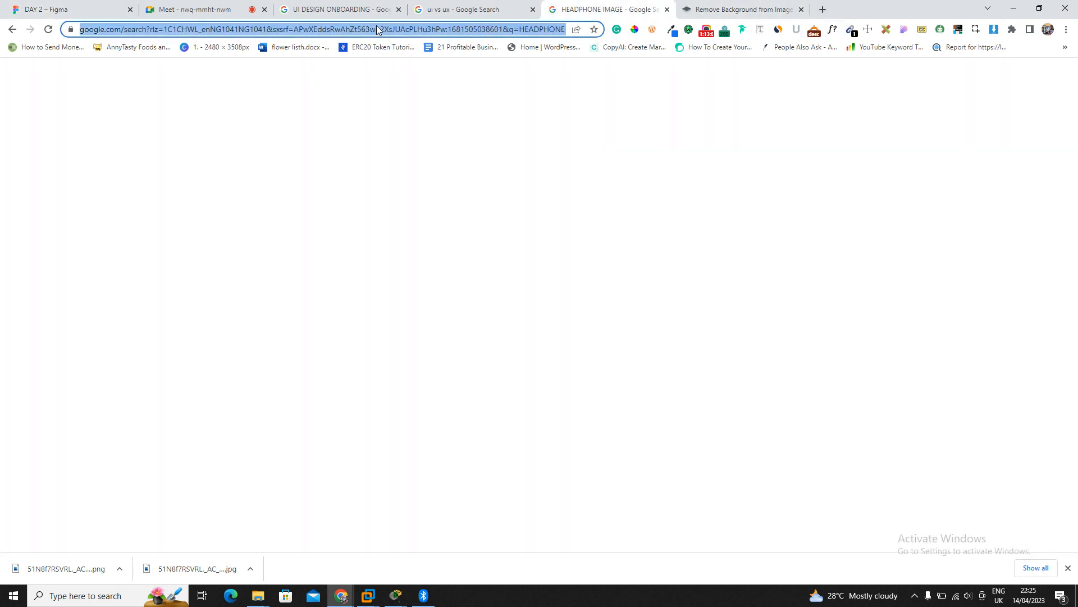
type("tech black logo")
key("Return")
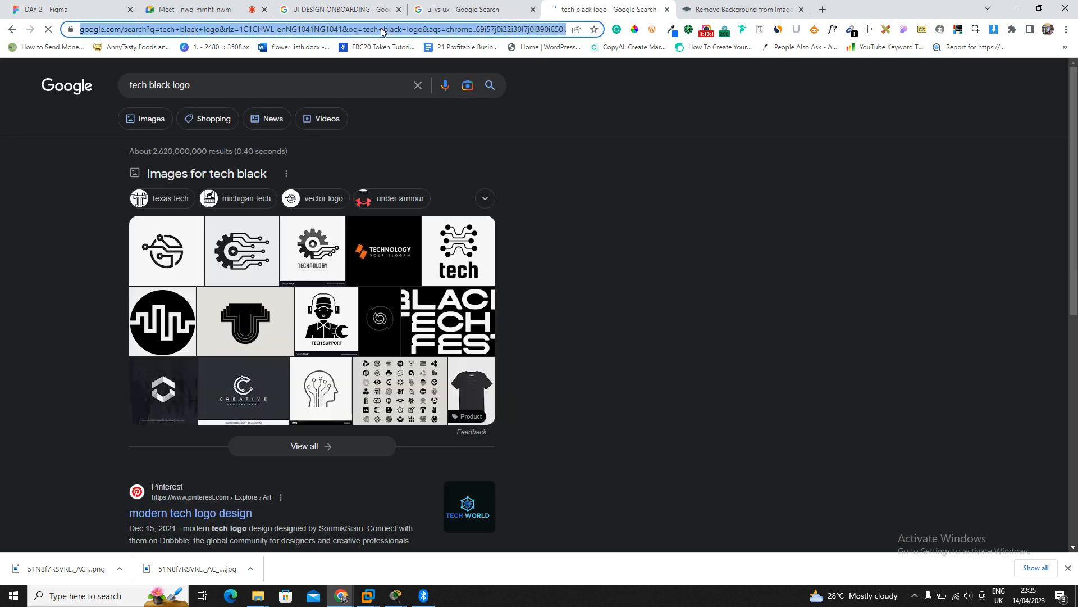
left_click(381, 29)
type("tech")
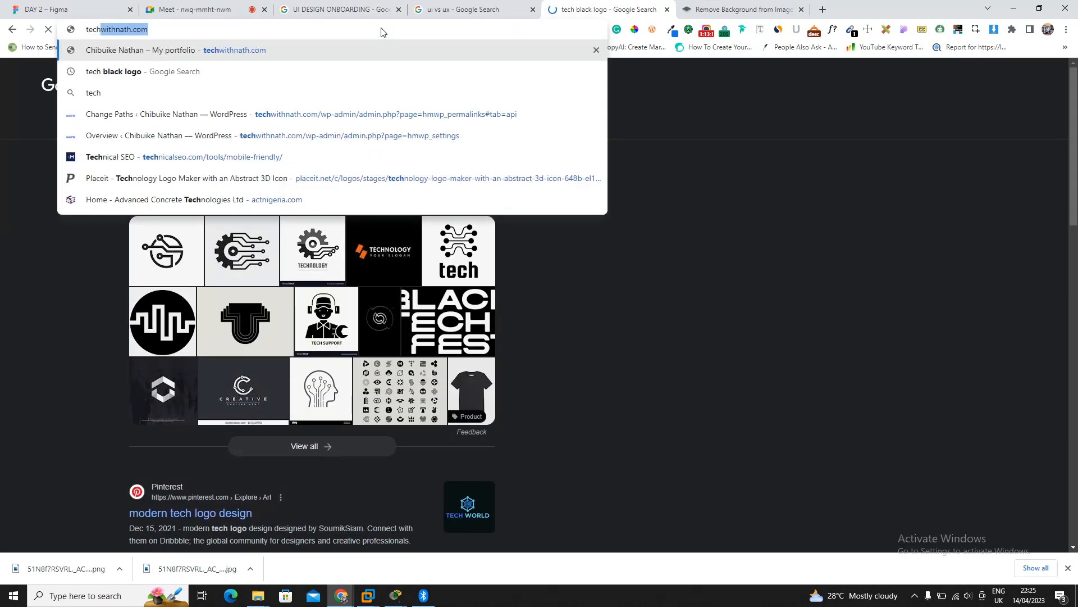
type(" white logo")
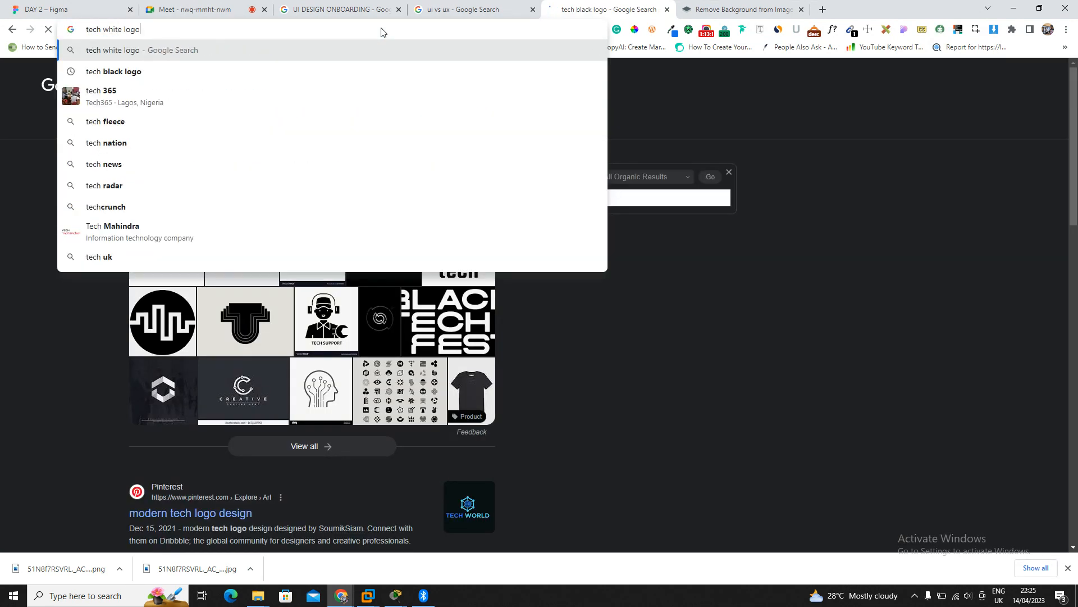
key("Return")
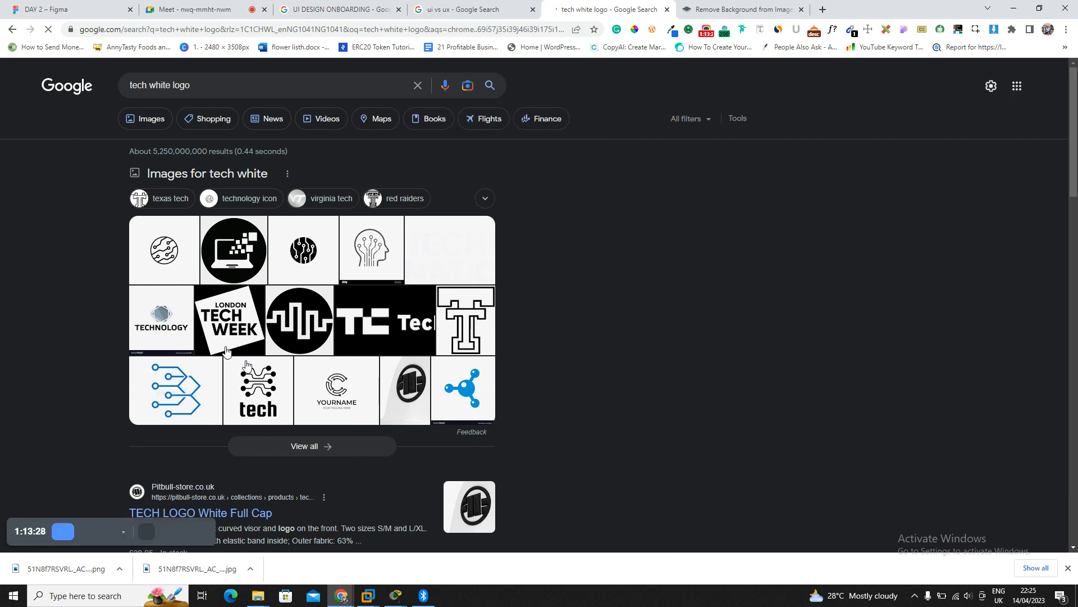
Search Google Images for "intel logo" and open the preview of the white Intel logo on black from iconsDB.
left_click(285, 30)
type("intel logo")
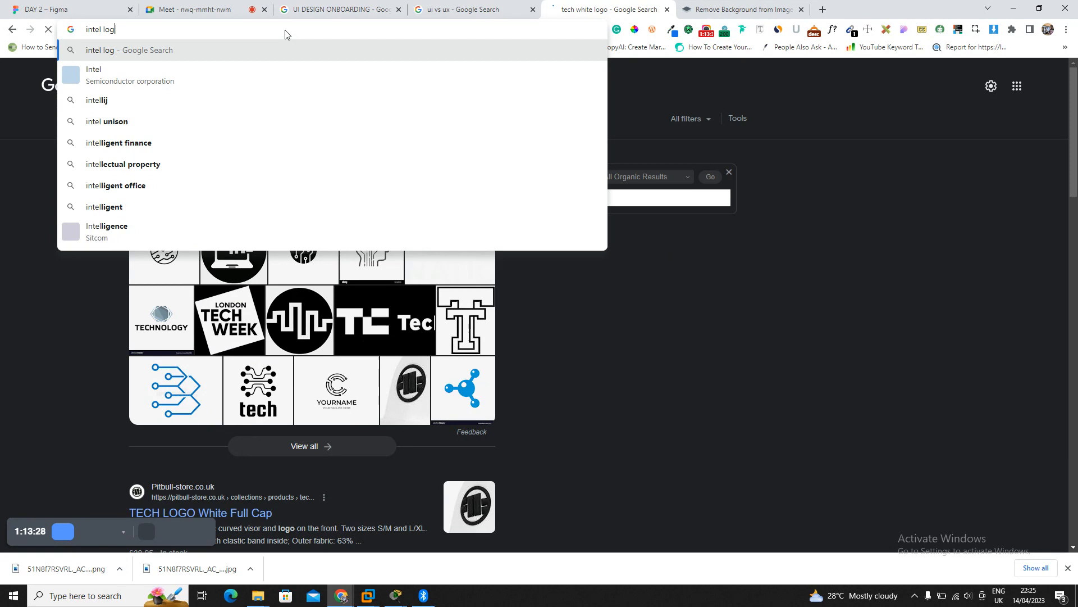
key("Return")
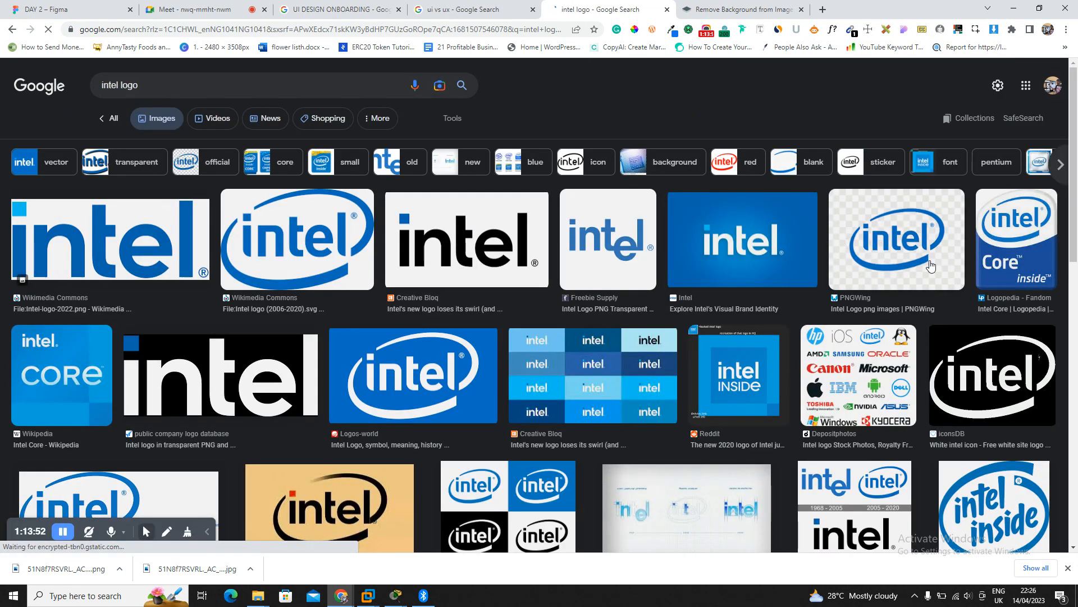
left_click(987, 384)
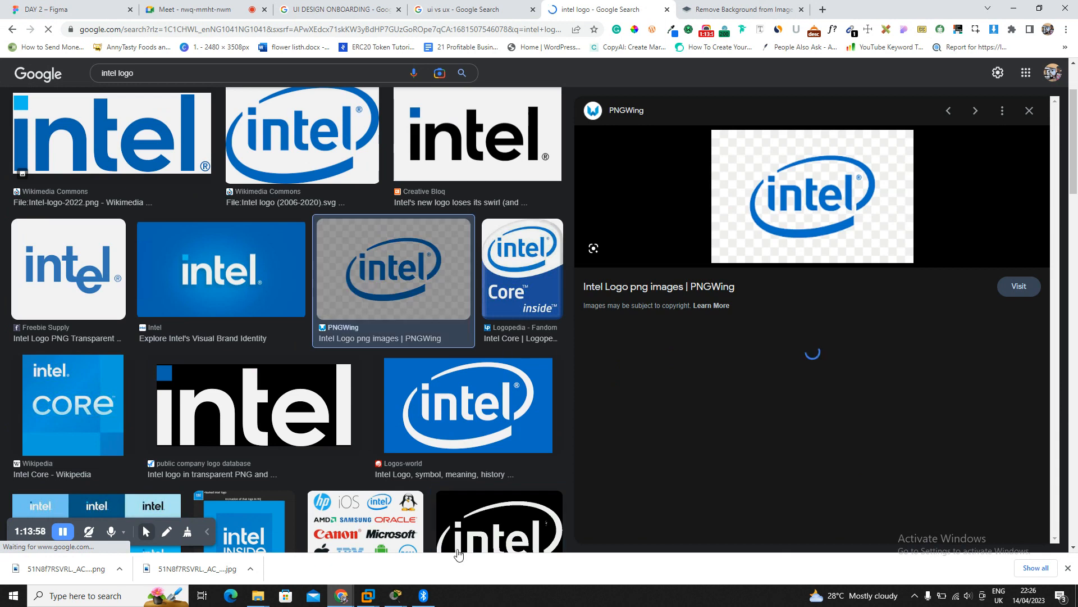
left_click(499, 506)
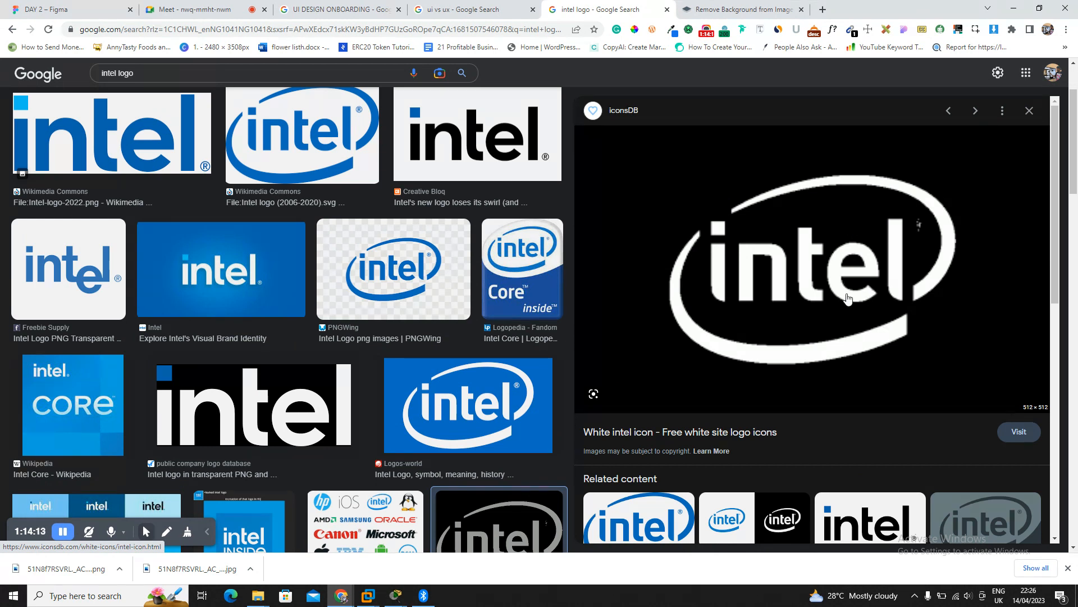
Browse the Intel logo image results for other usable logo variants, keeping the white iconsDB logo previewed.
scroll(847, 293, "down", 5)
scroll(847, 293, "up", 5)
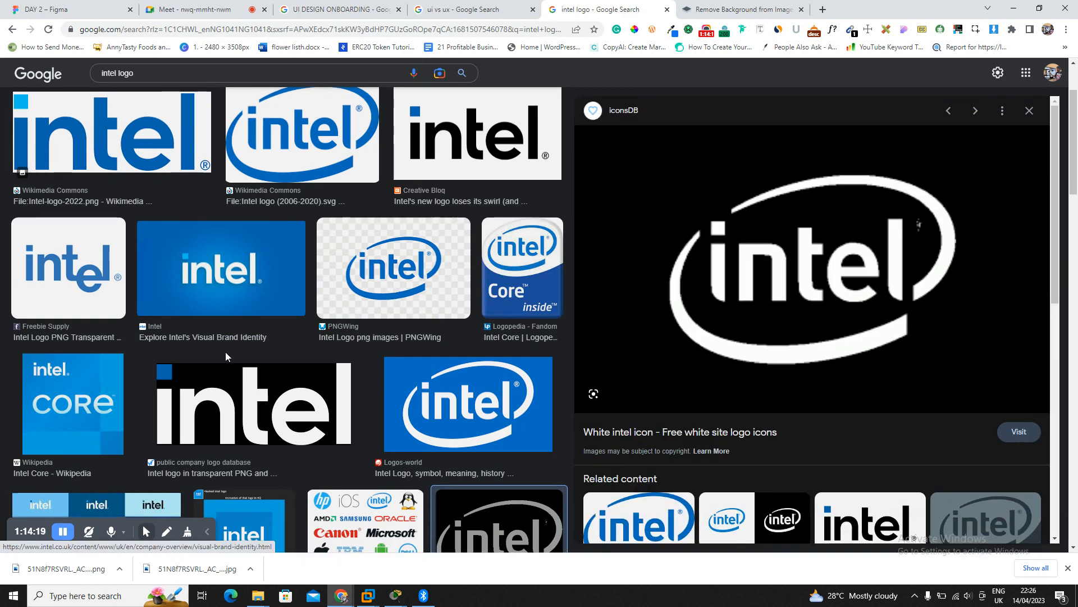
scroll(395, 292, "down", 8)
scroll(359, 309, "down", 15)
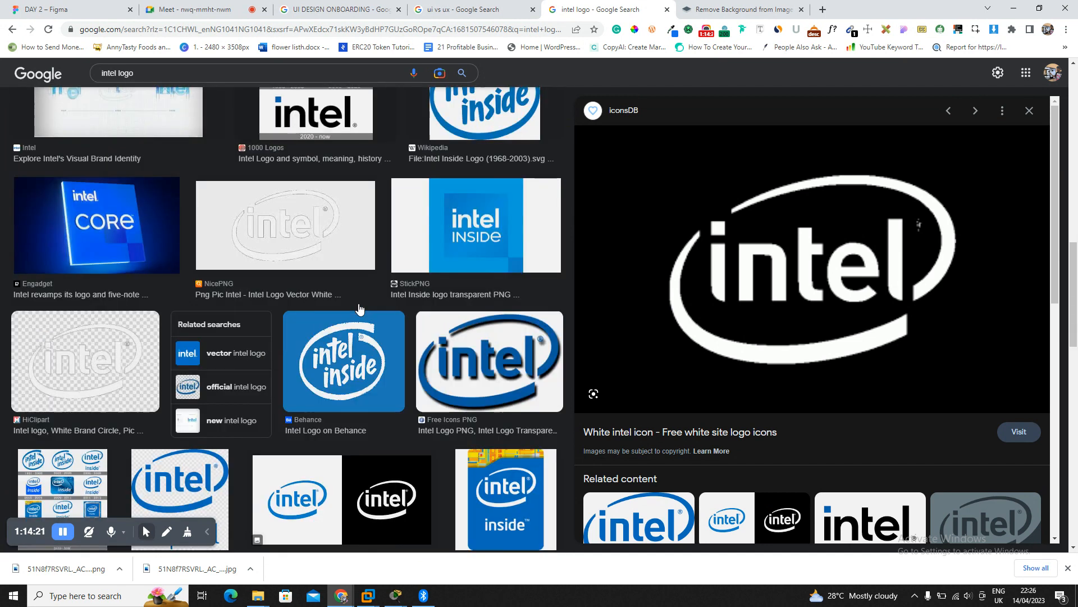
scroll(360, 309, "down", 5)
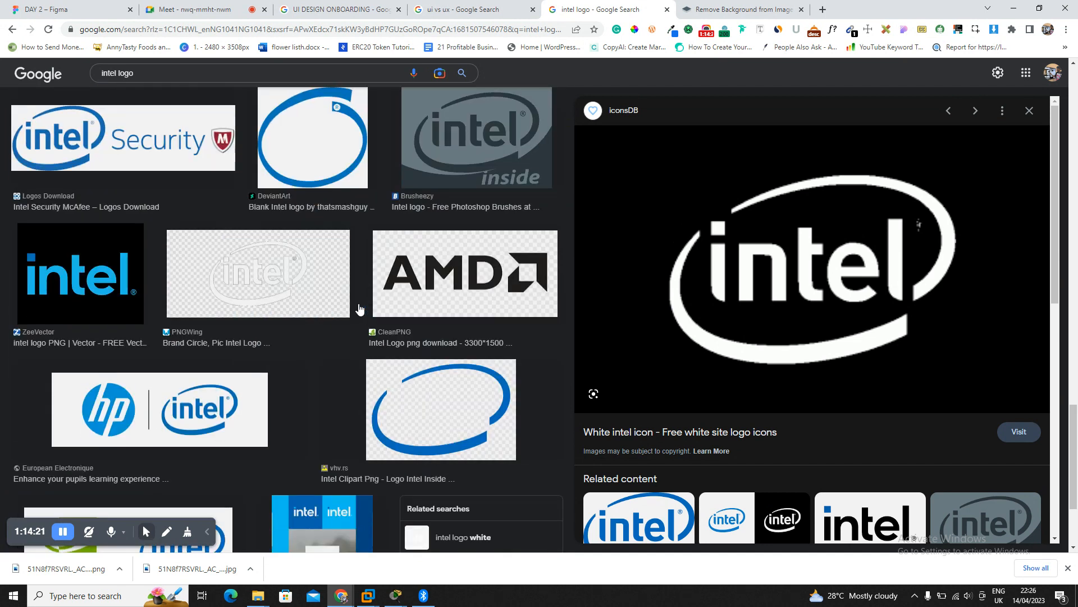
scroll(502, 266, "down", 10)
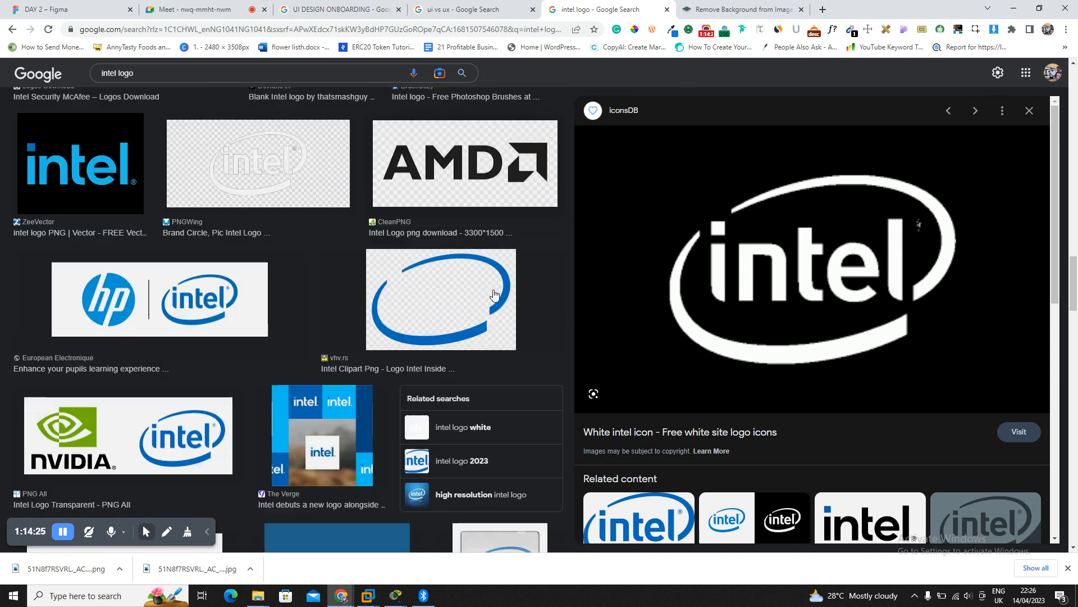
scroll(360, 324, "down", 2)
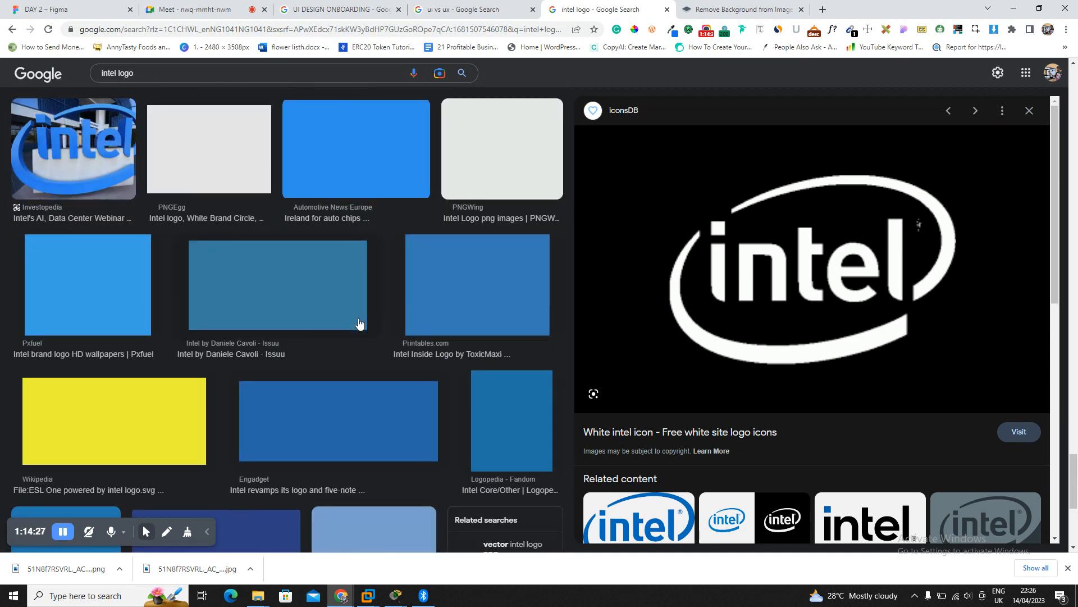
scroll(360, 324, "down", 10)
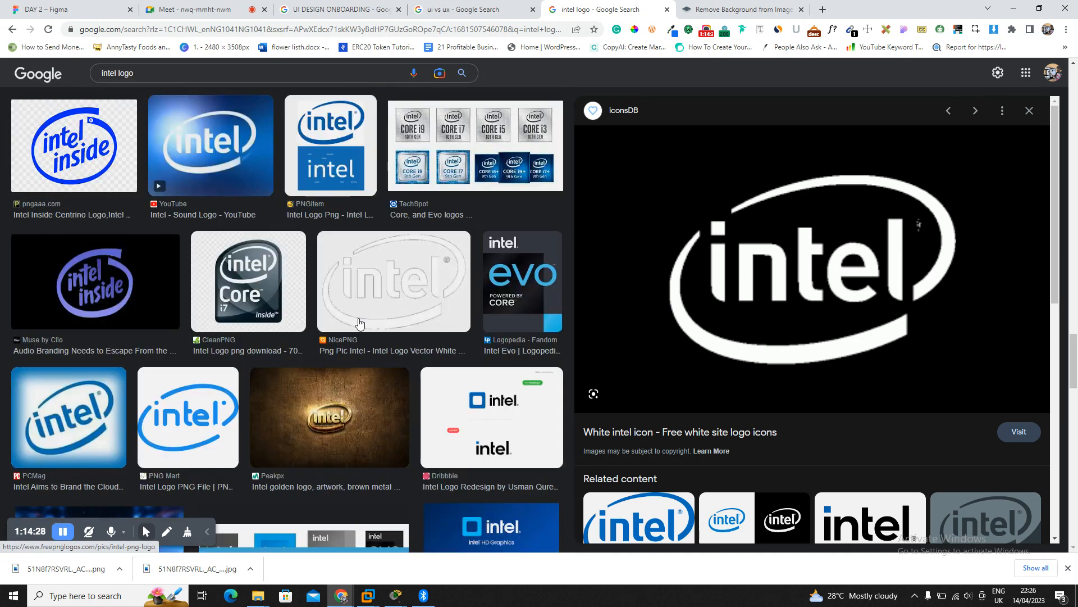
scroll(360, 324, "up", 10)
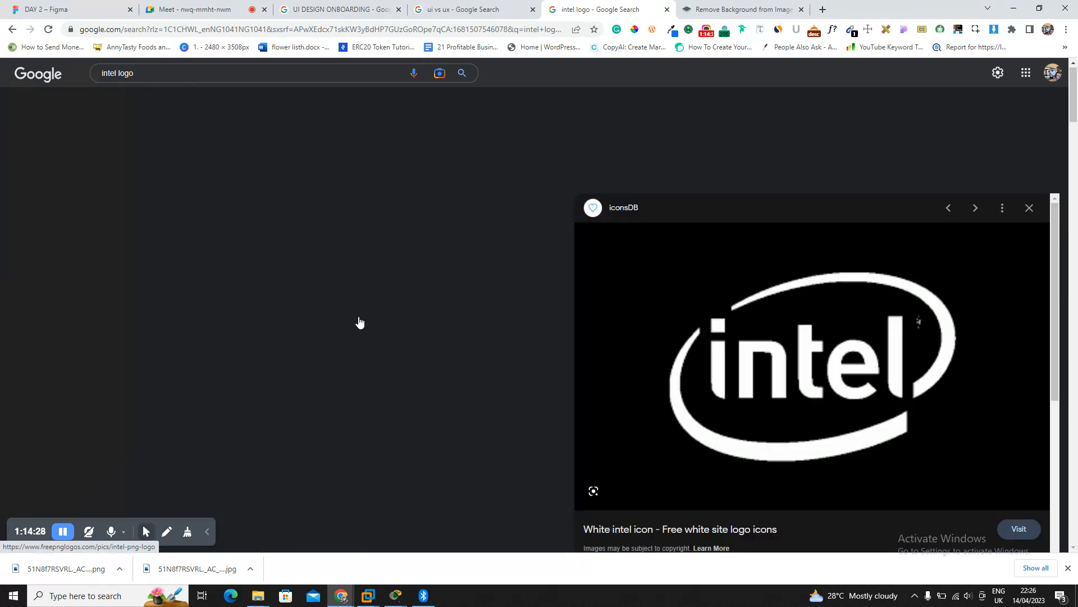
Copy the previewed white Intel logo image and paste it into the DAY 2 Figma file.
right_click(676, 296)
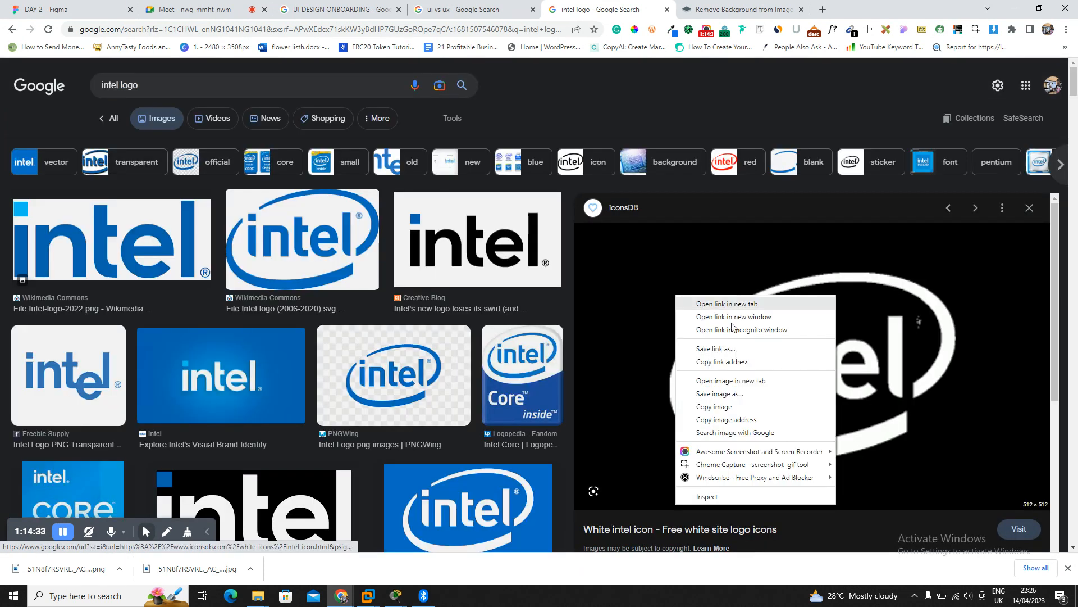
left_click(737, 406)
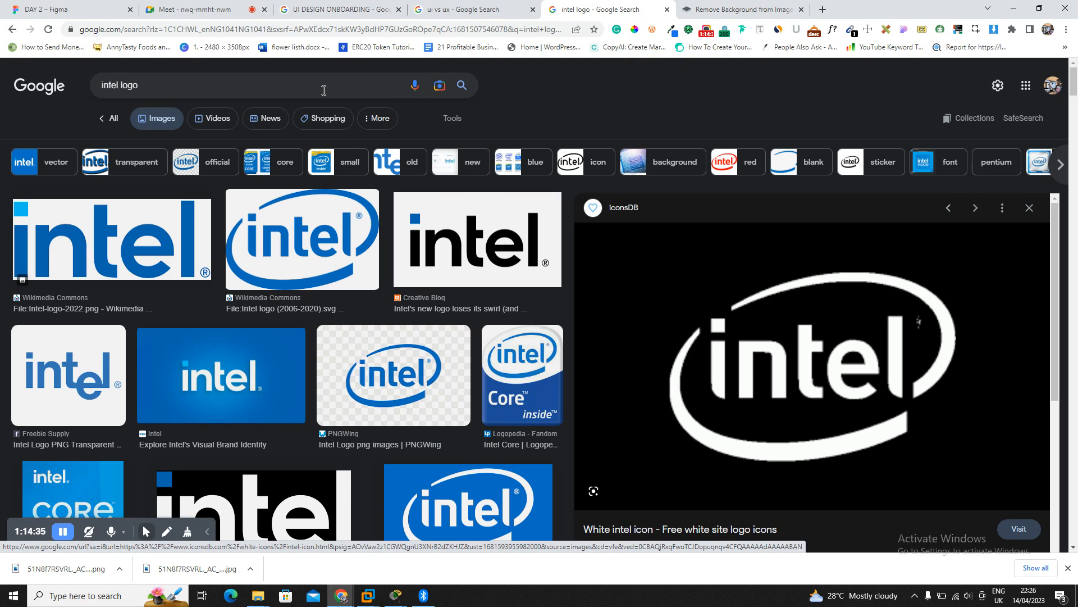
left_click(73, 9)
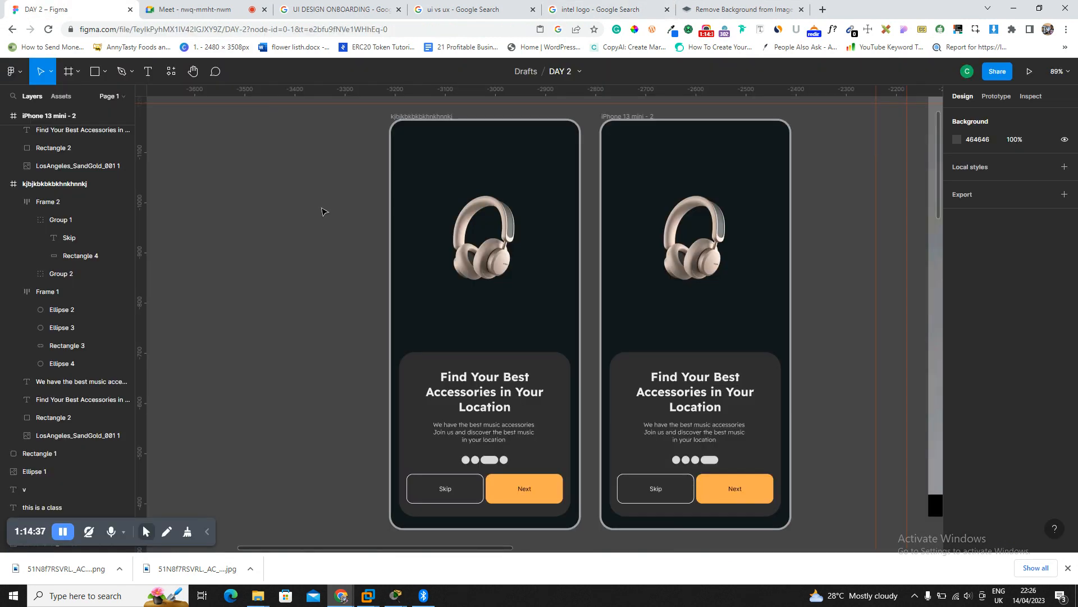
key("ctrl+v")
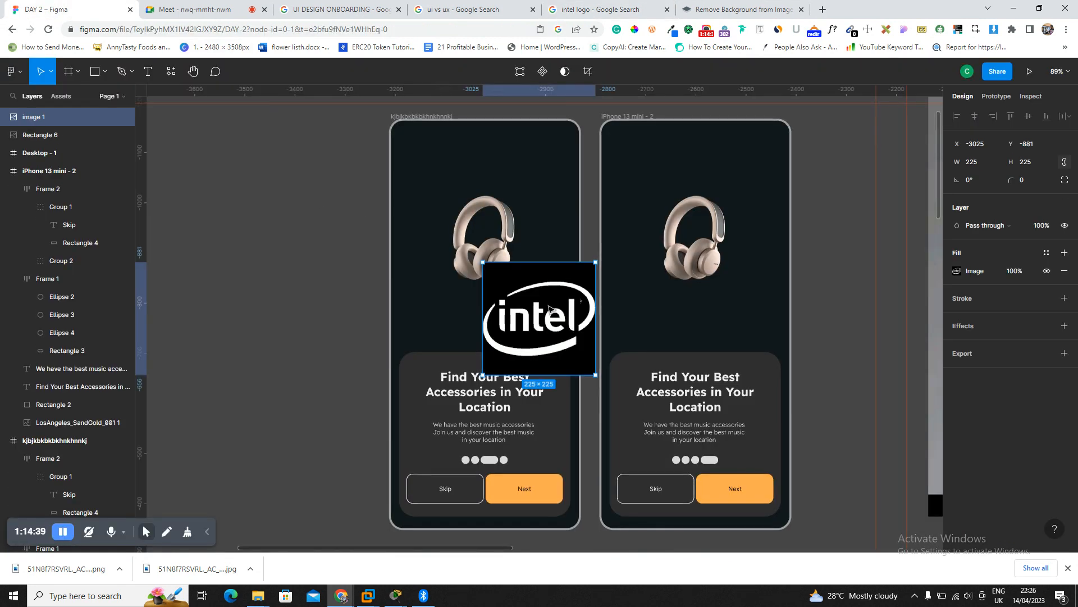
Shrink the Intel logo to 42 × 42 and place it above the headphones in the kjbjkbkbkbkhnkhnnkj frame, at about X 158, Y 41.
left_click_drag(549, 309, 284, 271)
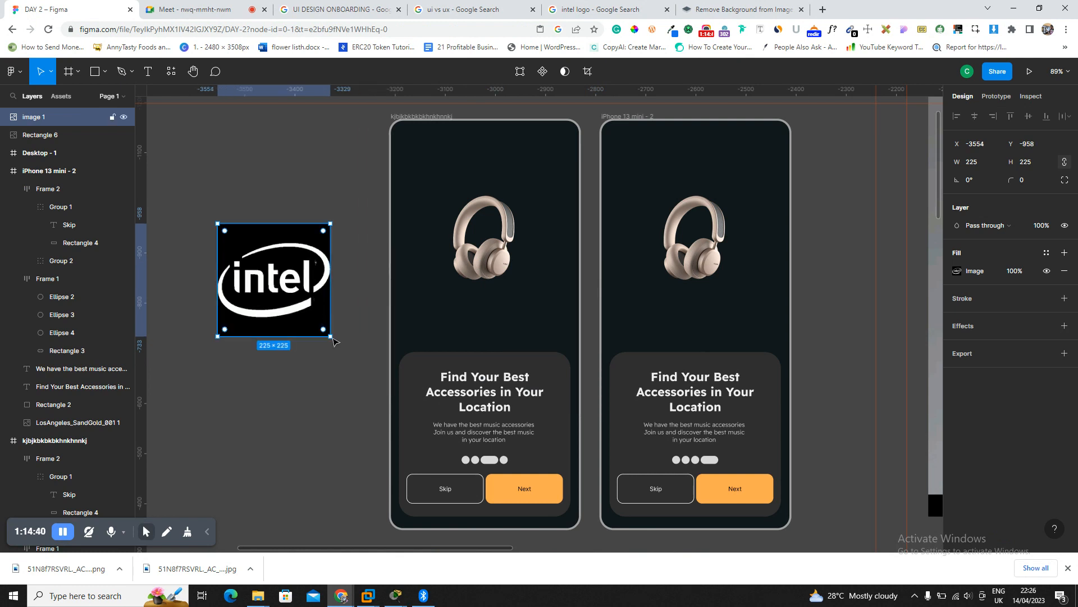
left_click_drag(310, 318, 484, 154)
left_click(423, 118)
scroll(424, 121, "left", 2)
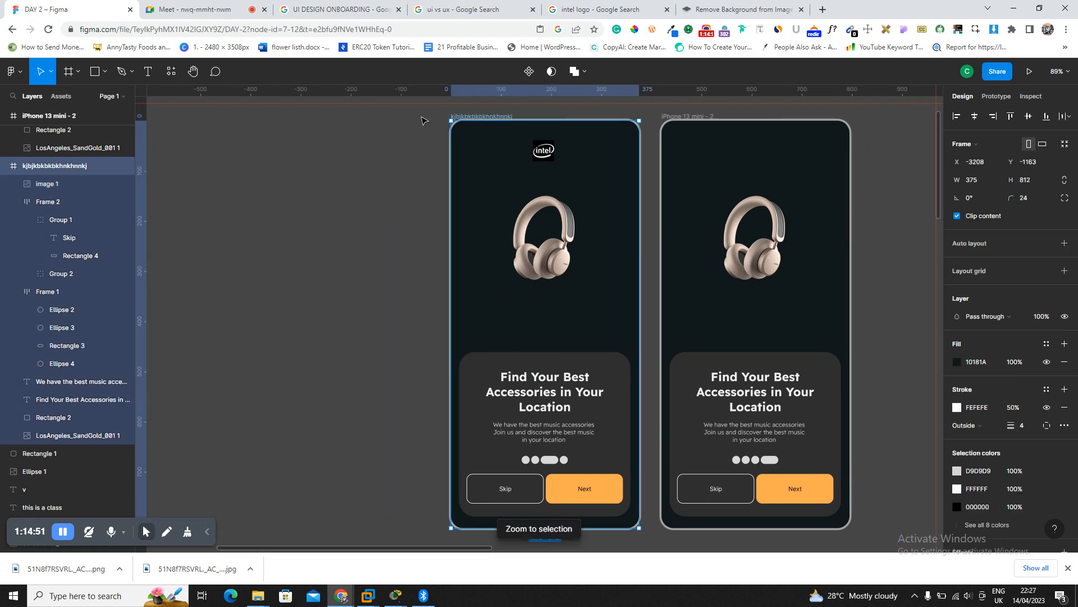
left_click(538, 156)
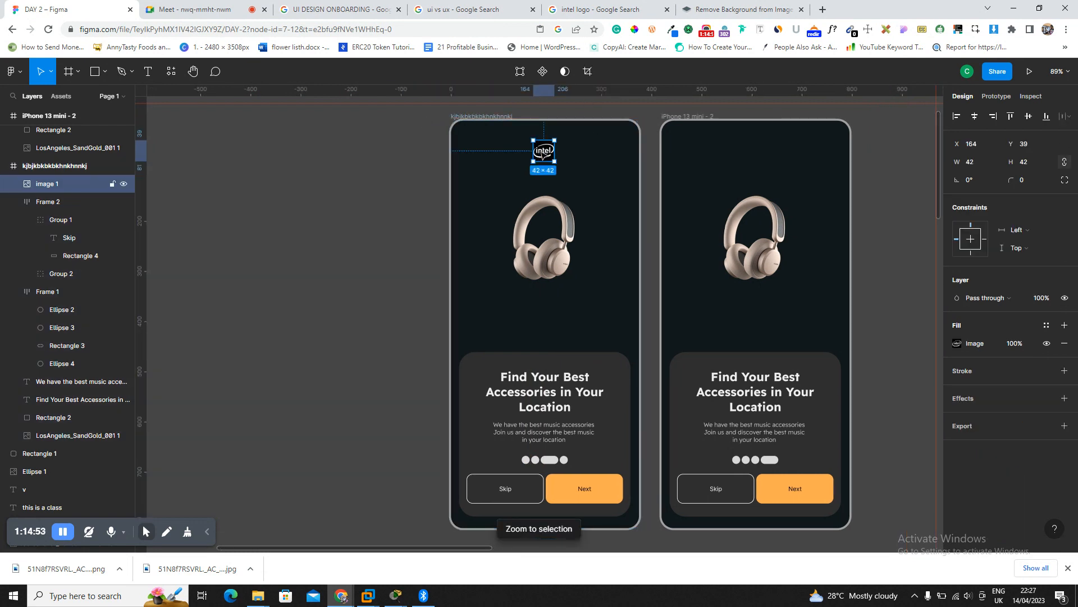
left_click_drag(542, 155, 538, 155)
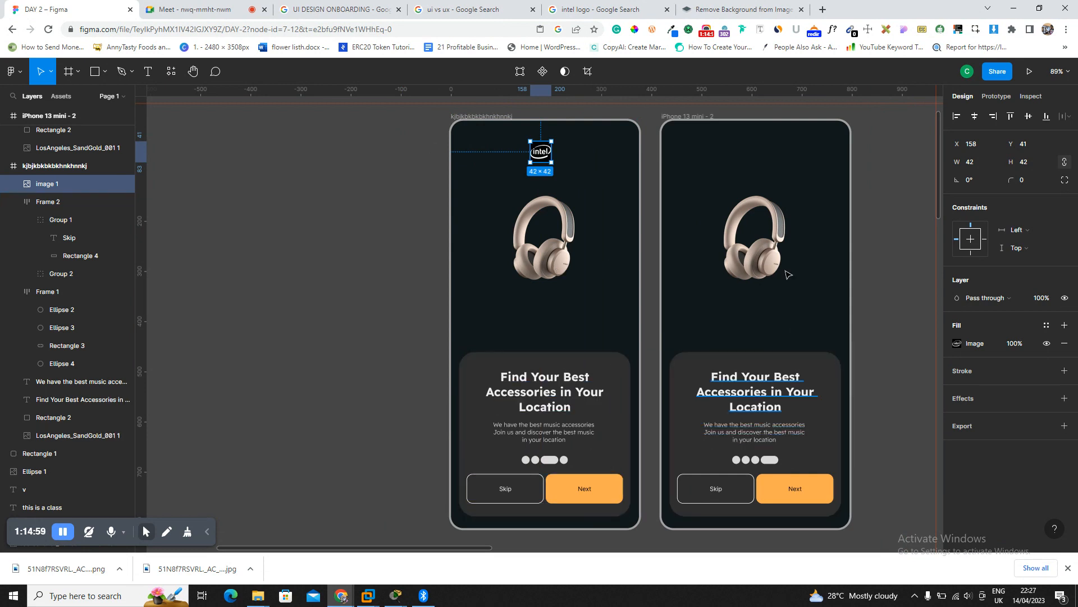
Delete the iPhone 13 mini - 2 frame from the canvas.
left_click(691, 116)
key("Delete")
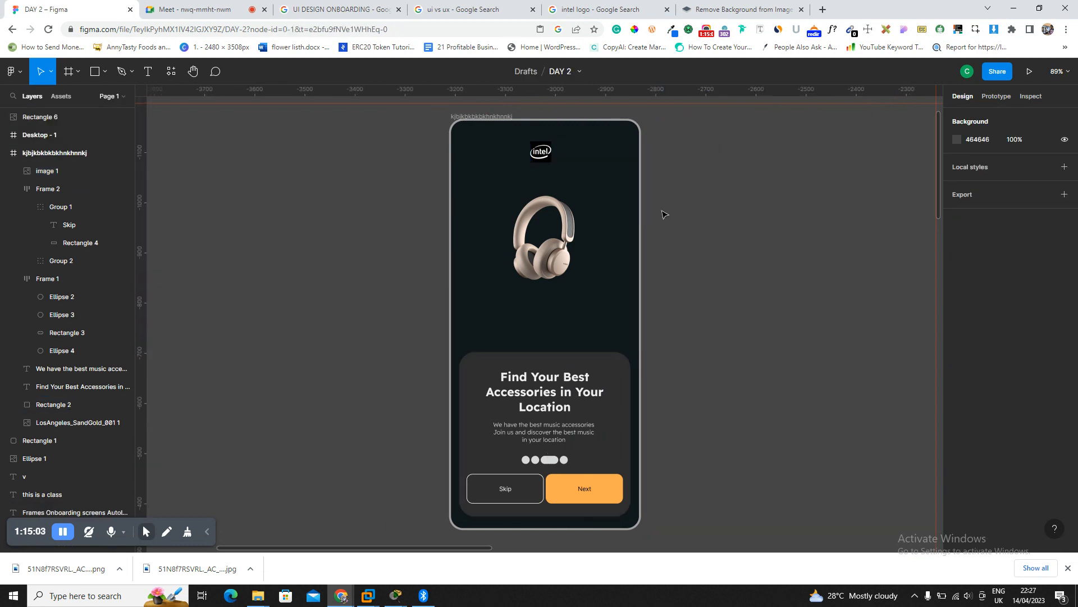
Try a purple 7D50FE fill on the orange rectangle behind the Next button and revert it.
left_click(612, 488)
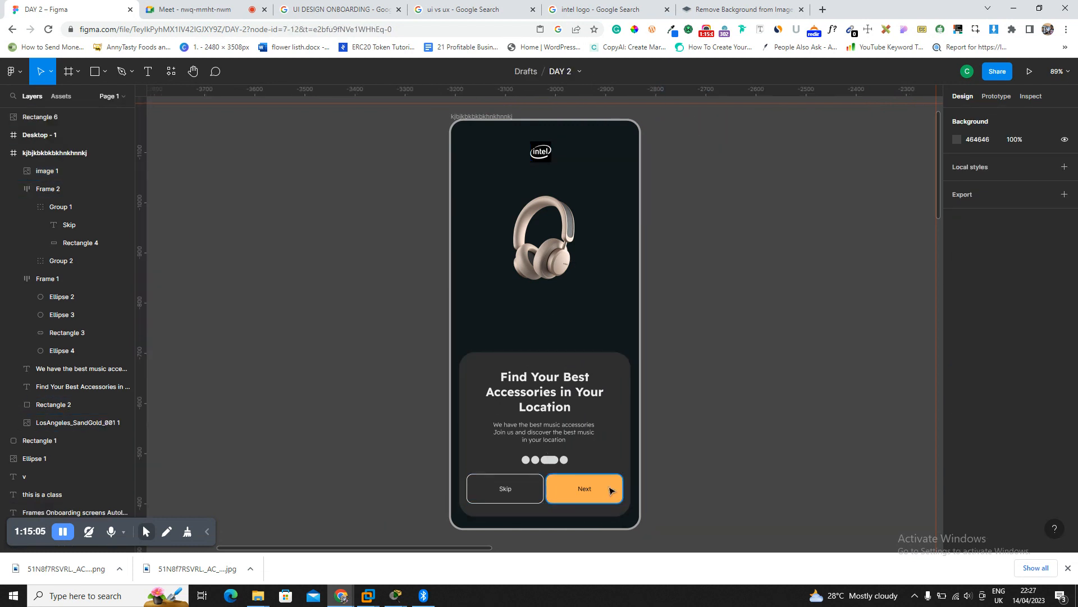
left_click(957, 343)
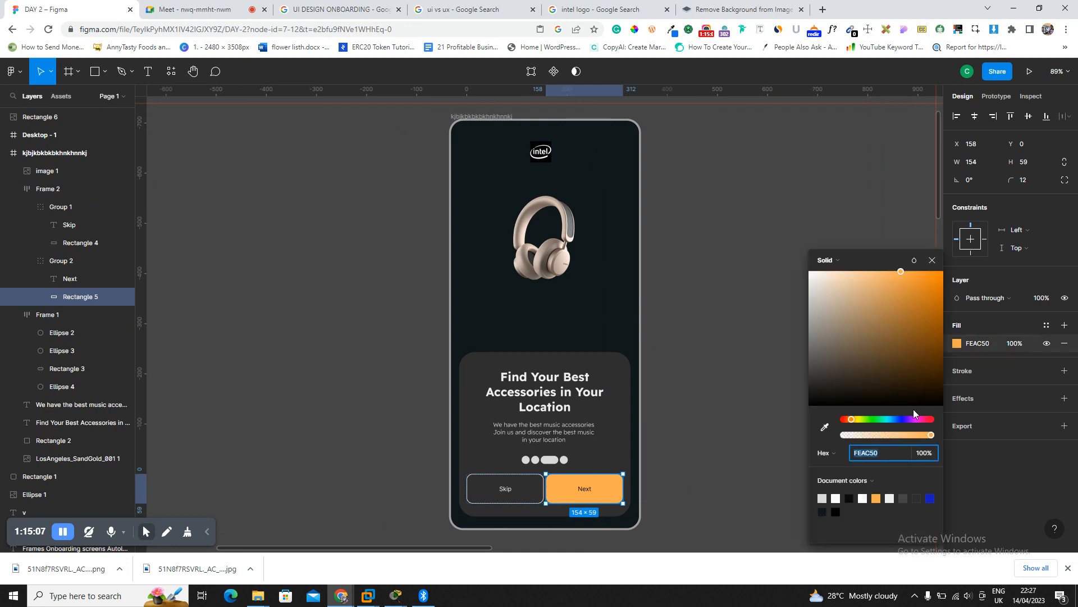
left_click_drag(916, 418, 907, 419)
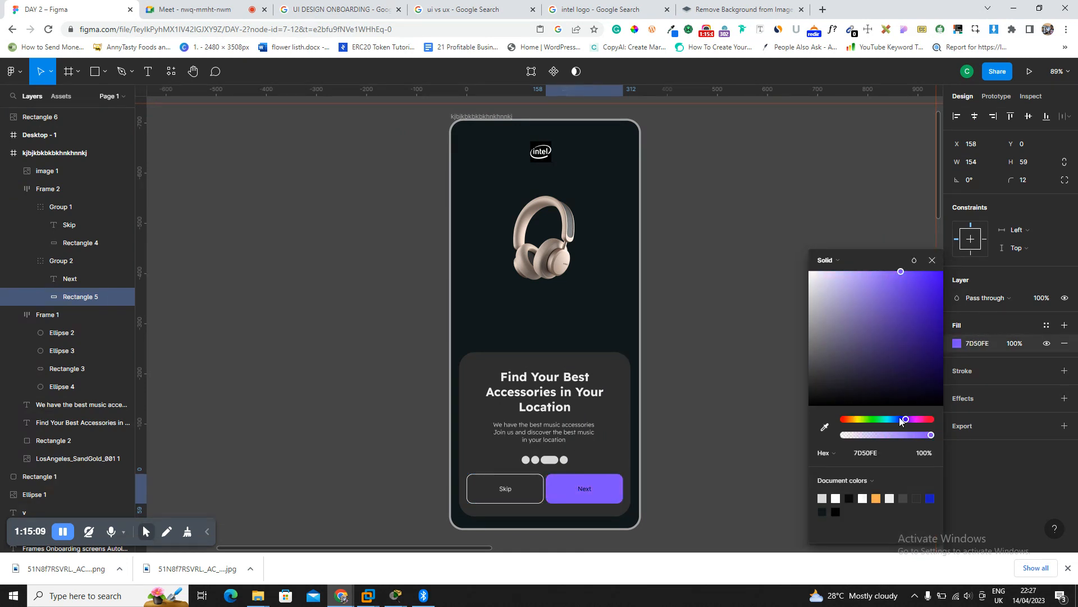
left_click_drag(904, 270, 861, 291)
key("ctrl+z")
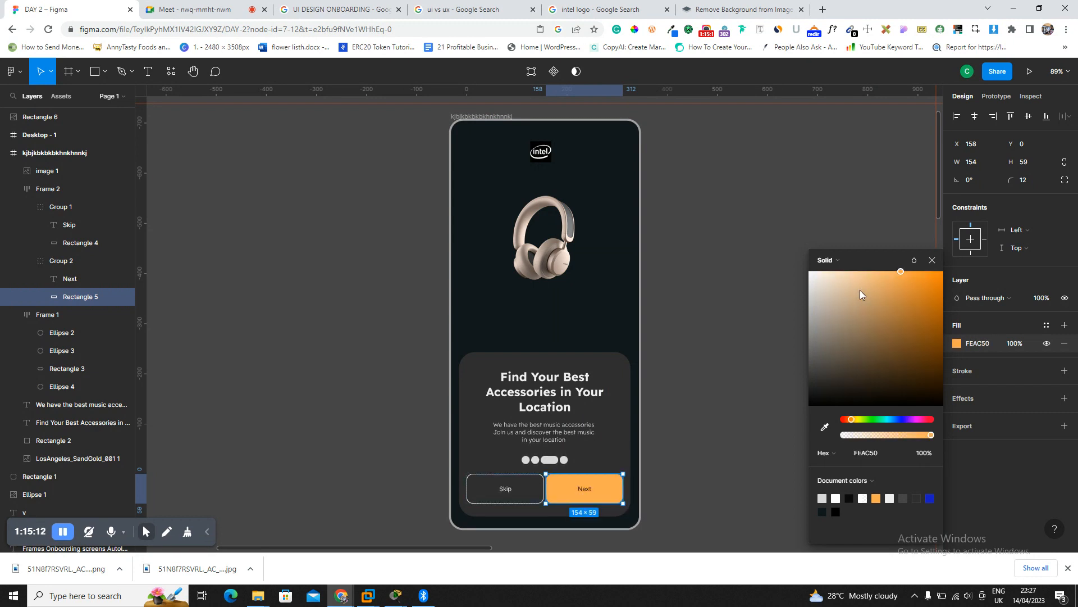
left_click(931, 261)
left_click(760, 197)
Switch to Google Meet and read the participants' questions in the in-call messages.
left_click(500, 117)
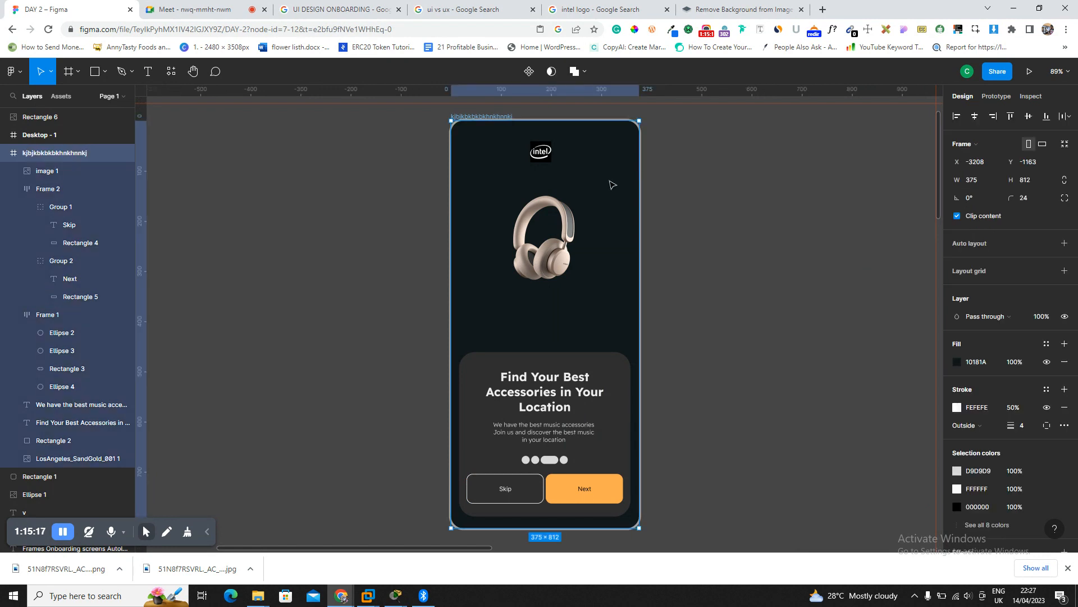
left_click(694, 240)
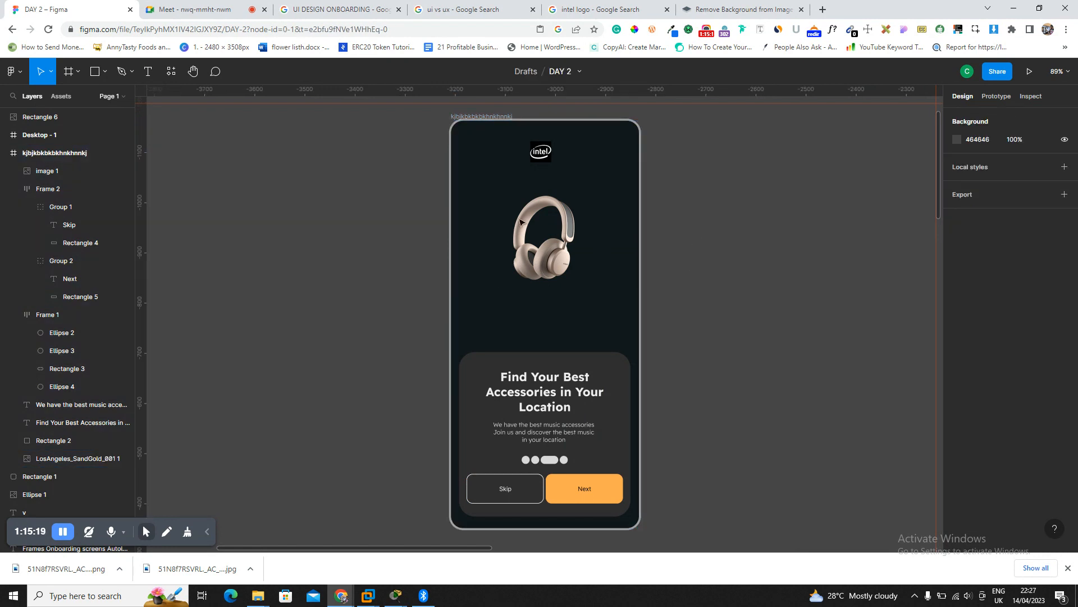
left_click(231, 7)
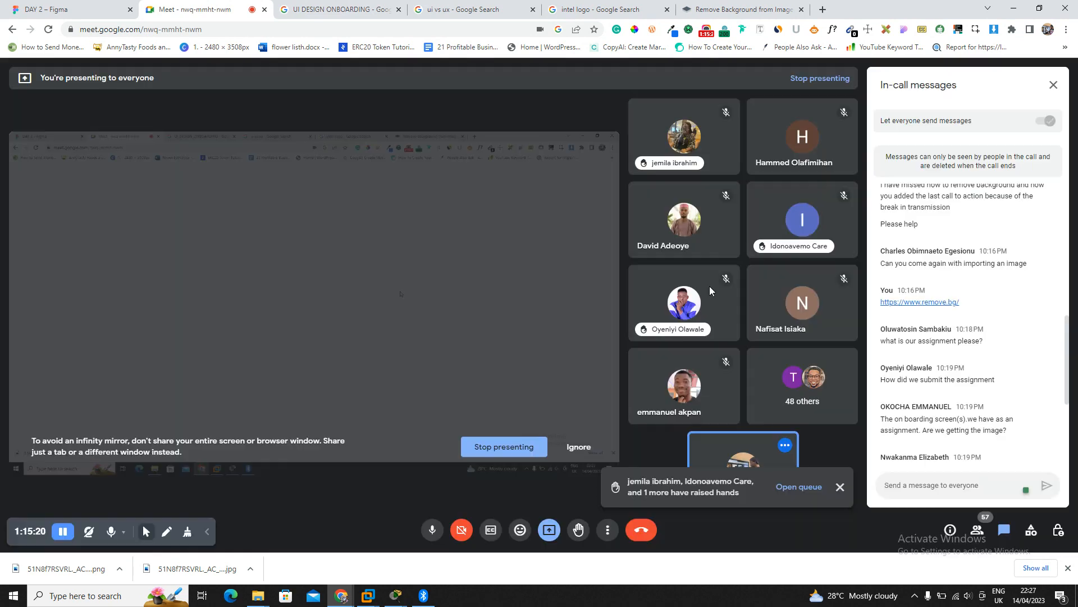
scroll(966, 330, "down", 1)
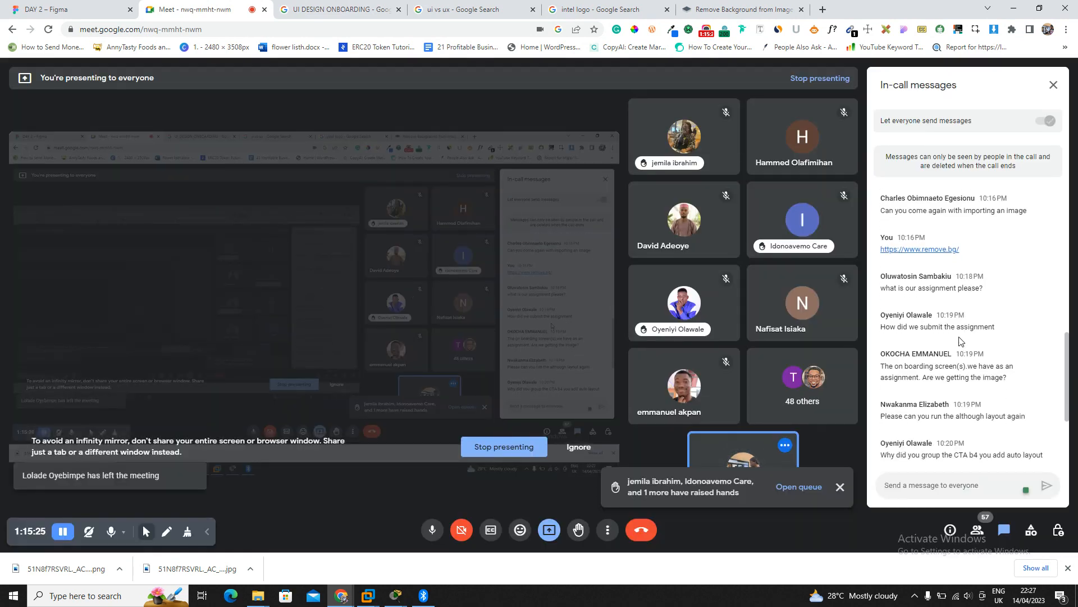
Return to the DAY 2 file in Figma and copy its sharing link.
left_click(93, 8)
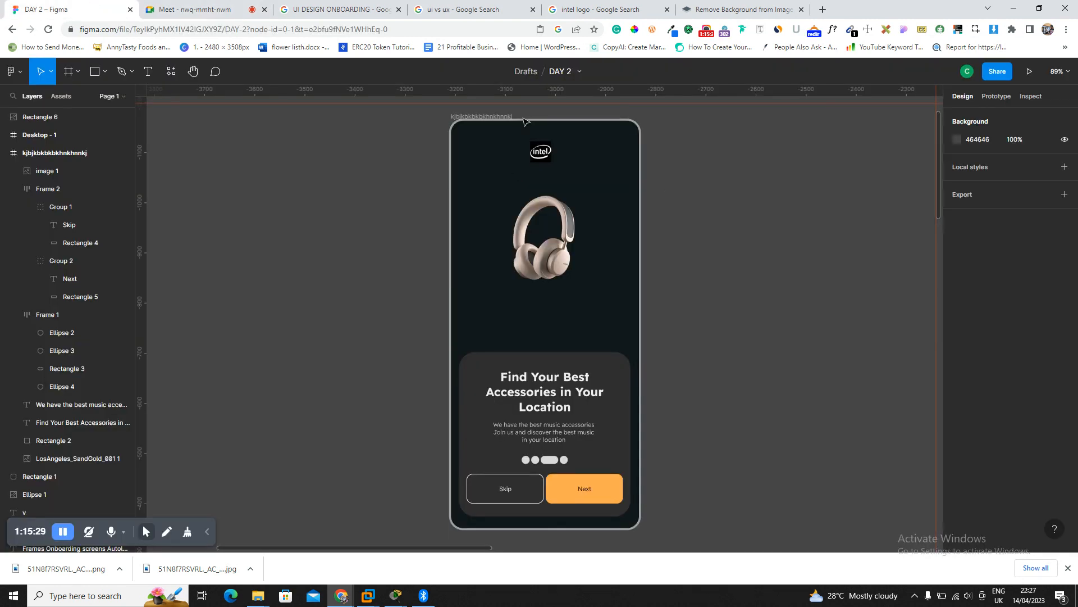
left_click(474, 117)
left_click(824, 201)
left_click(1005, 77)
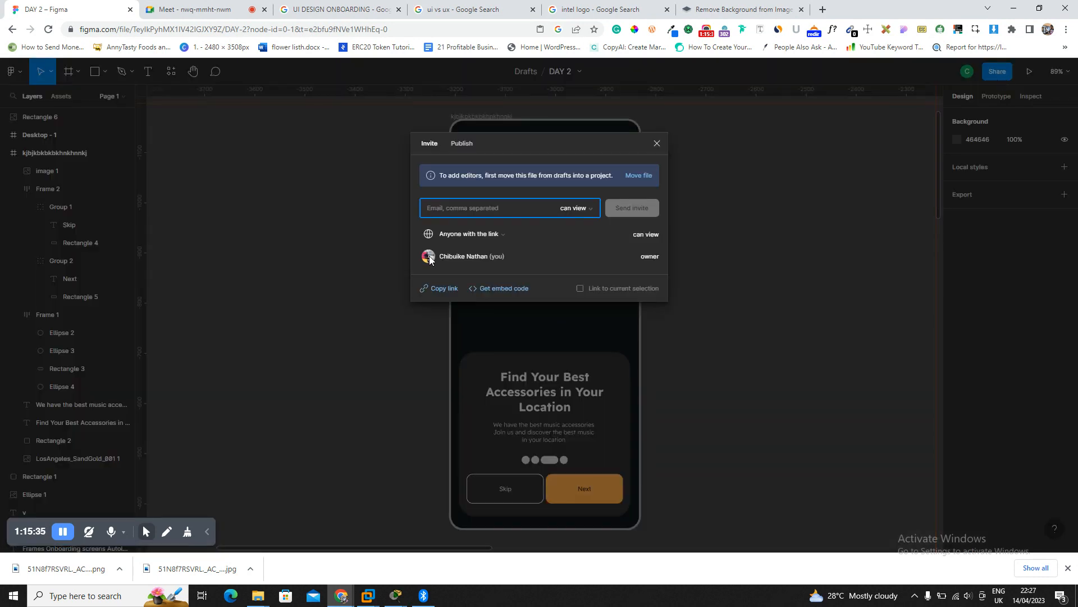
left_click(435, 293)
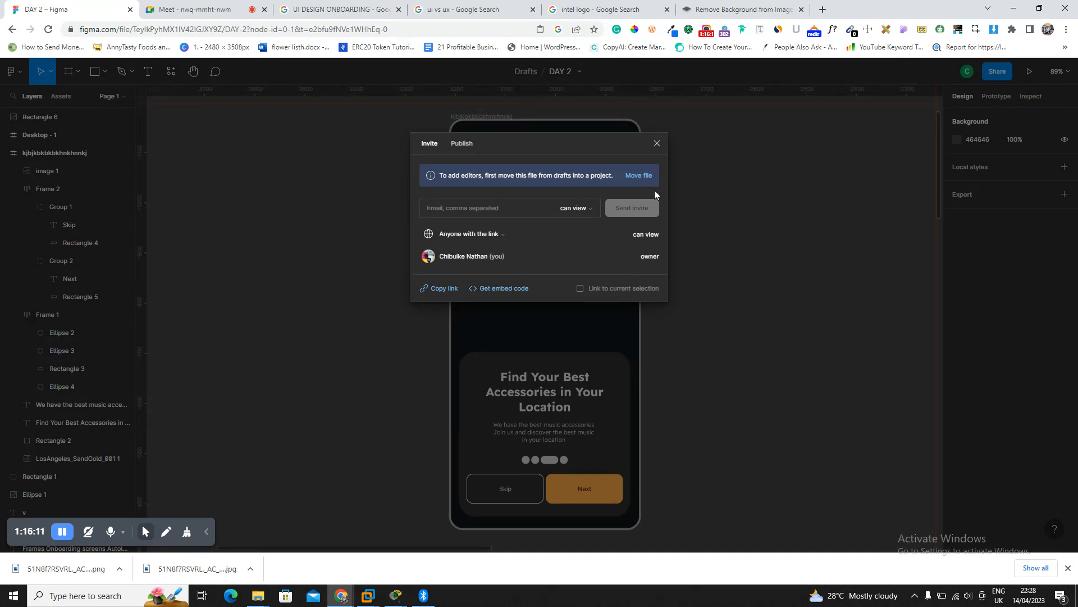
left_click(657, 141)
Switch to Google Meet and go through the chat questions about assignment images, auto layout and grouping the CTA.
key("ctrl+Tab")
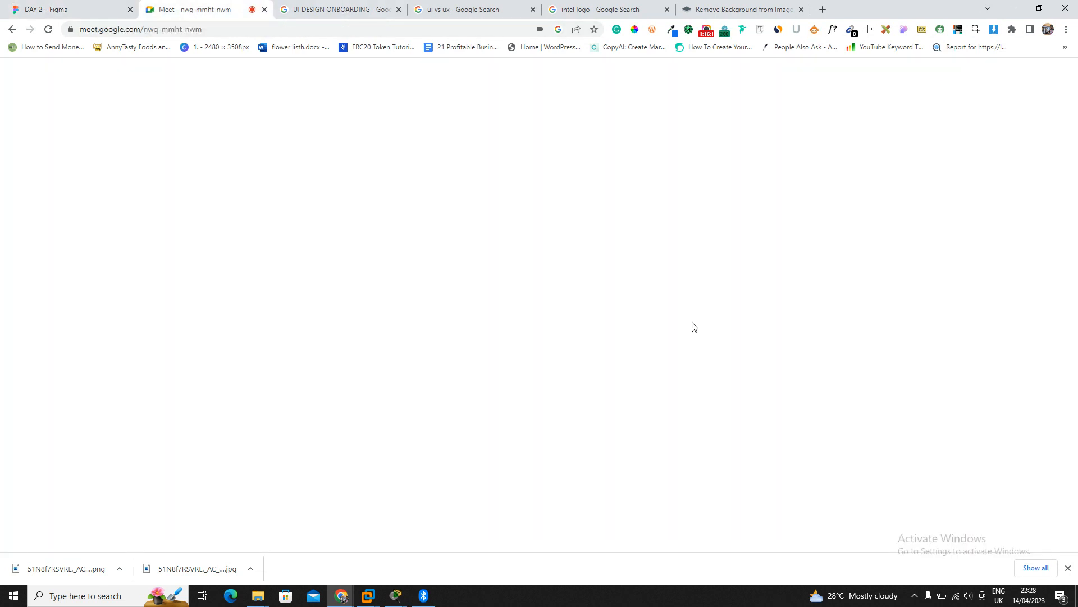
scroll(939, 361, "down", 2)
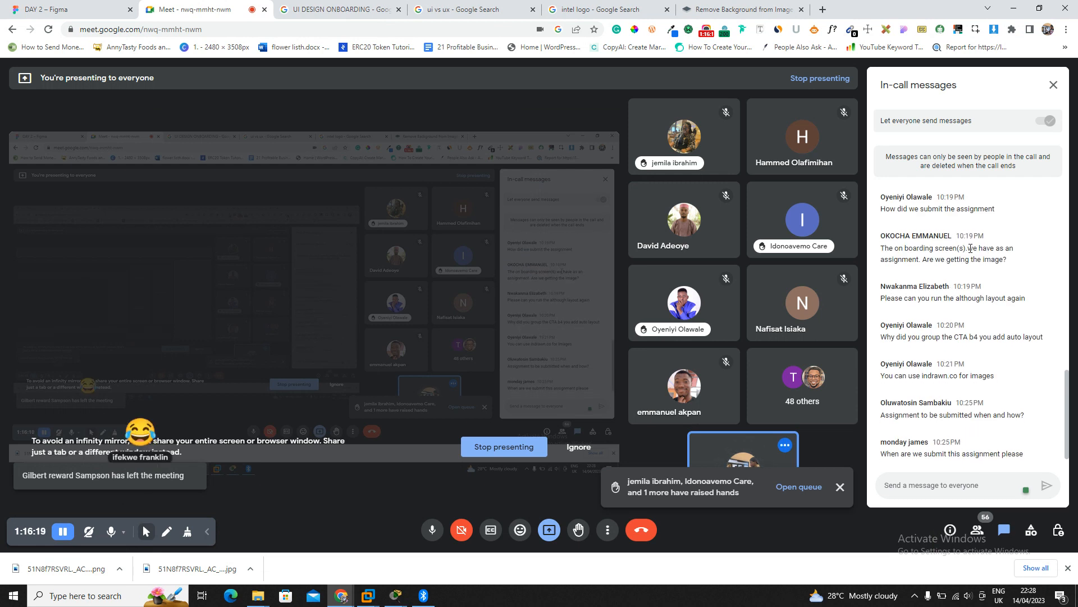
left_click_drag(969, 248, 921, 262)
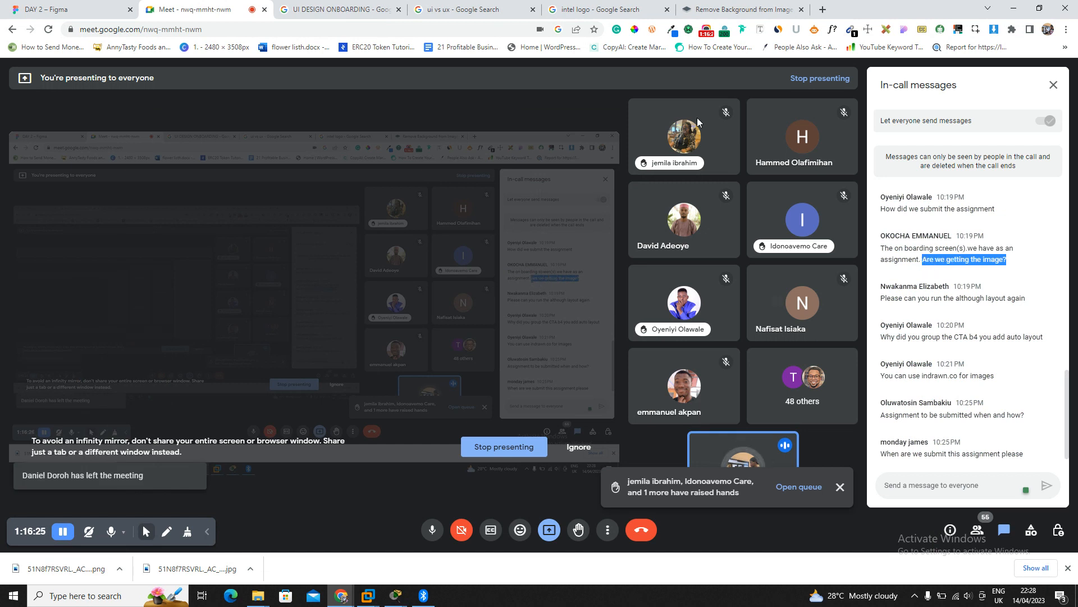
left_click(526, 7)
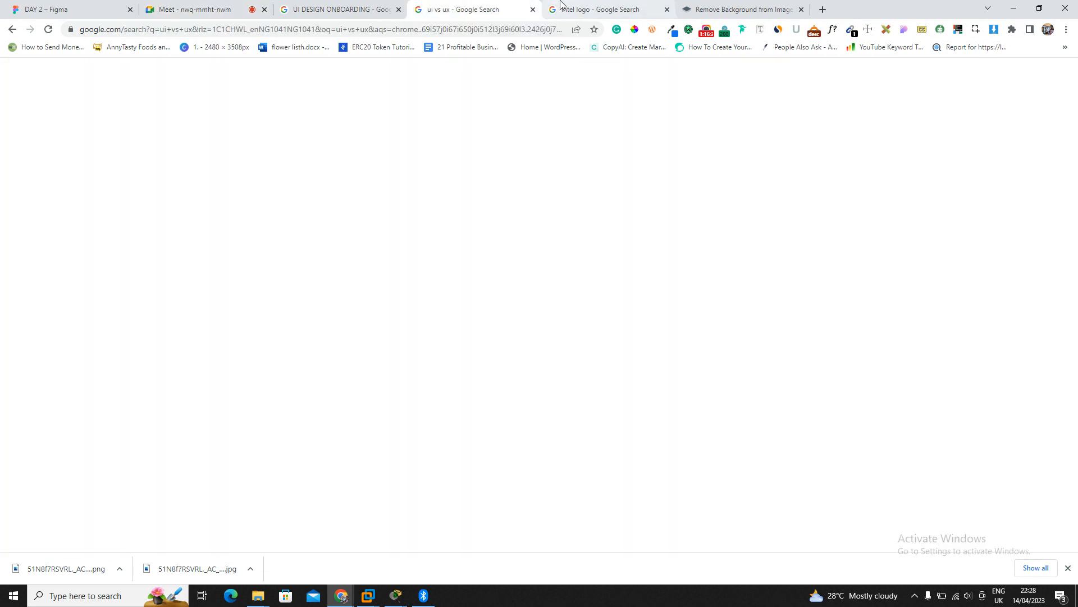
left_click(561, 8)
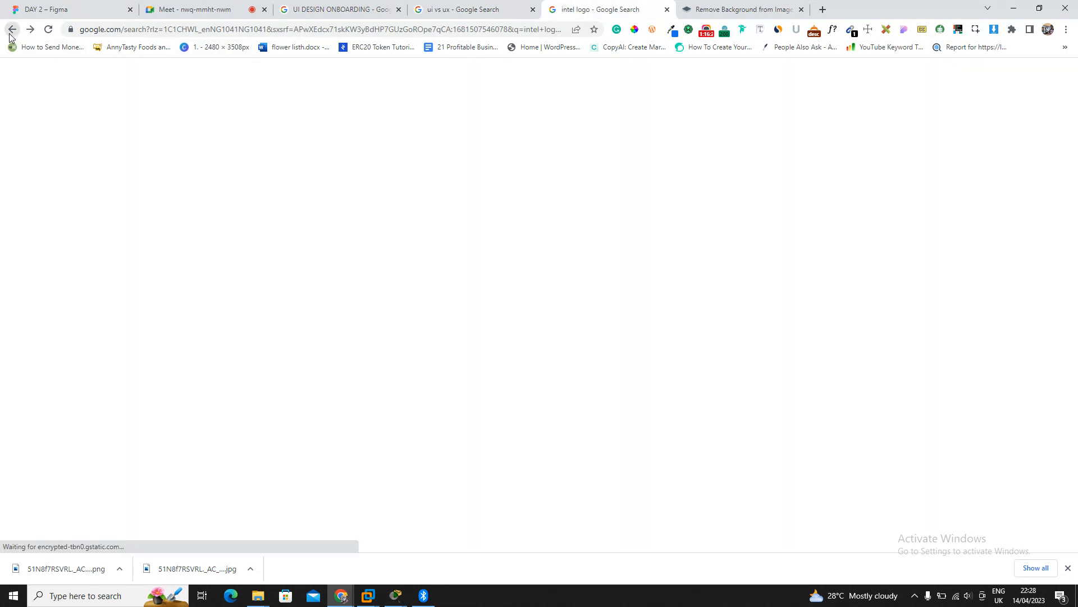
left_click(275, 6)
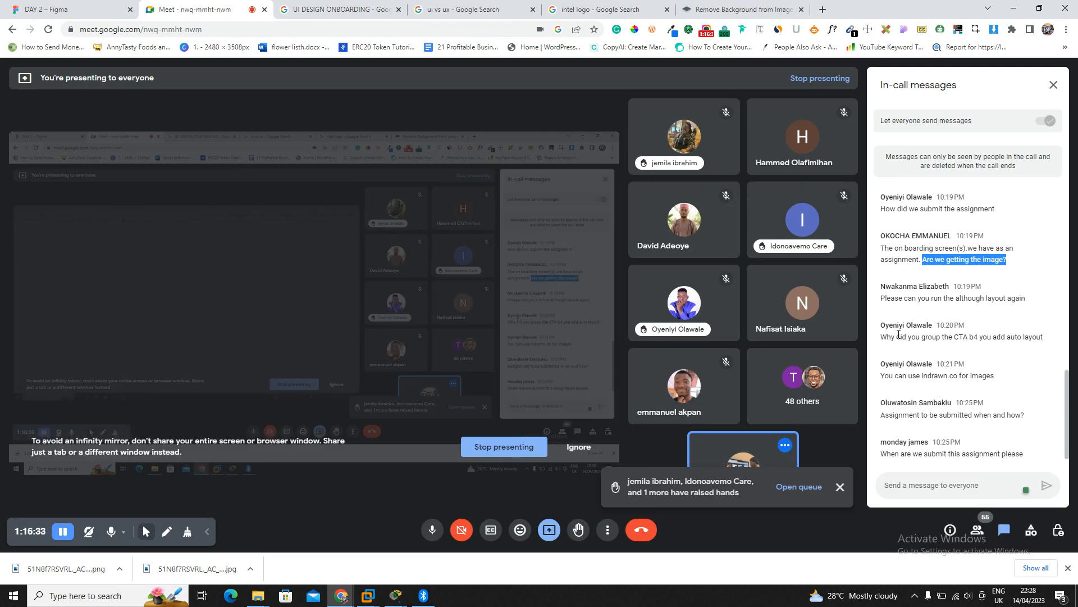
left_click_drag(912, 298, 1011, 301)
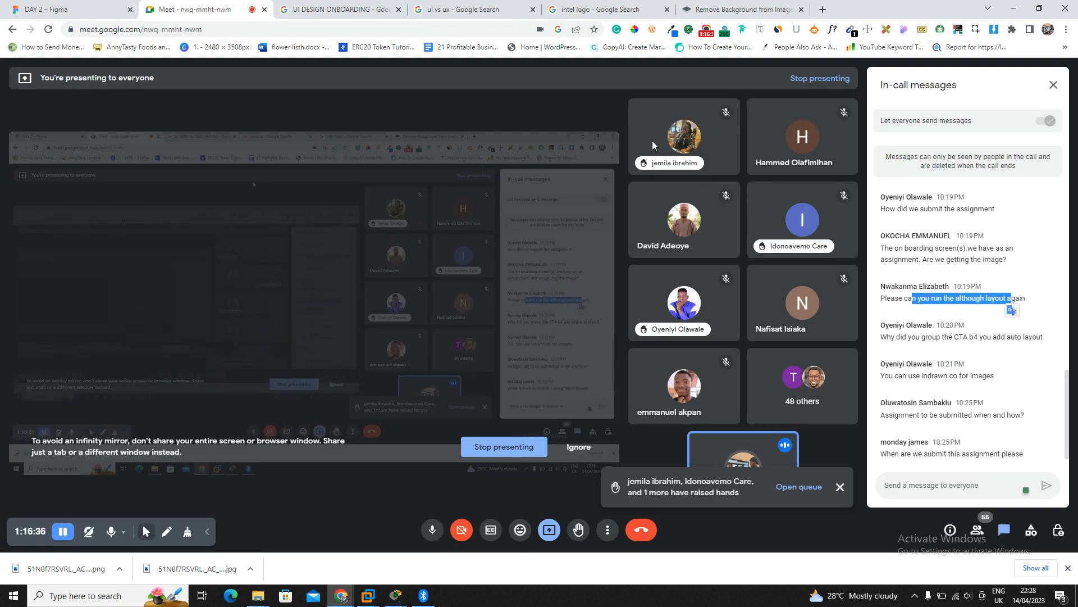
left_click_drag(905, 338, 1016, 337)
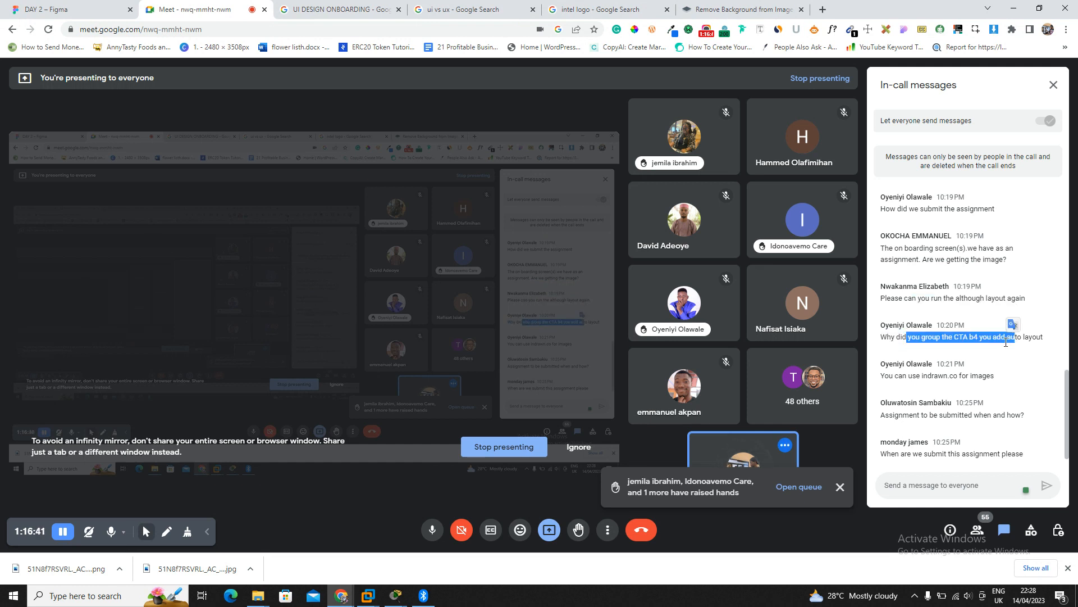
Switch to Figma and create five 42 × 42 circles in a loose, staggered row on empty canvas beside the onboarding frame.
left_click(56, 10)
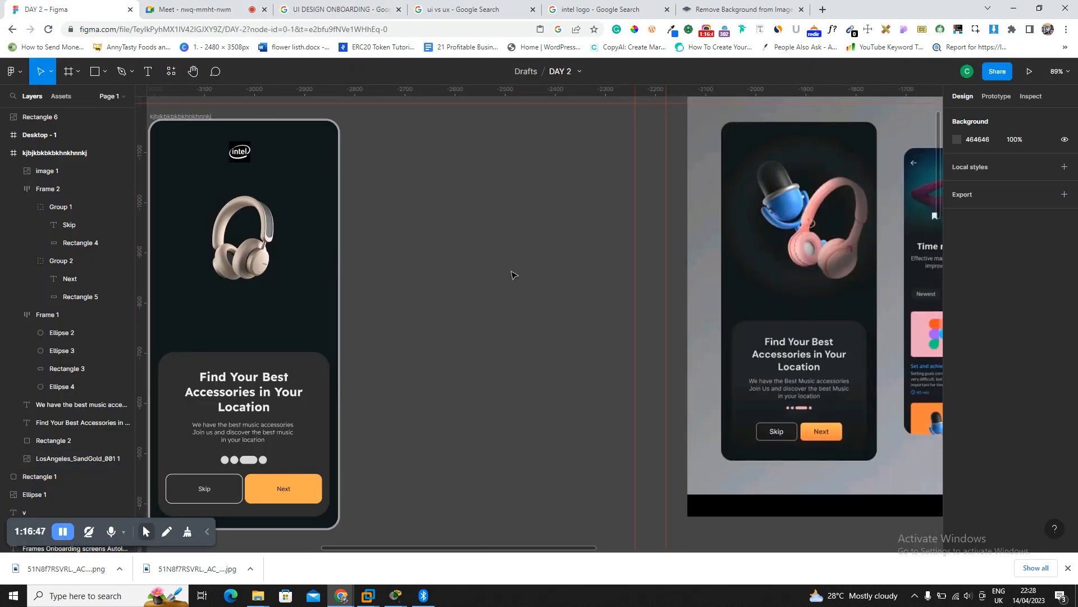
scroll(471, 293, "up", 10)
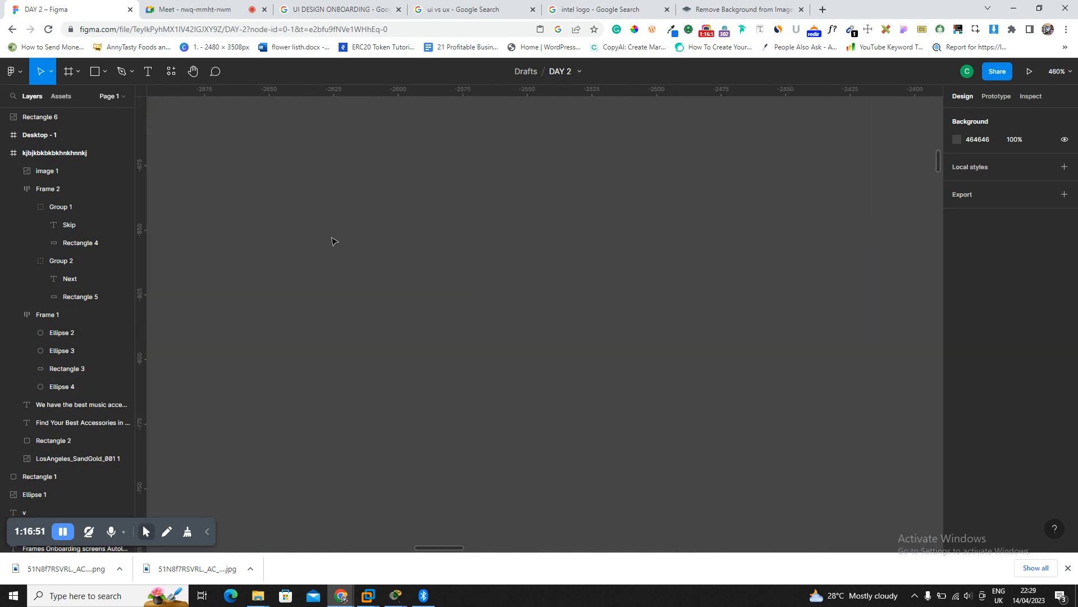
key("o")
mouse_move(224, 168)
left_mouse_down()
mouse_move(333, 276)
mouse_move(435, 264)
mouse_move(551, 316)
mouse_move(723, 344)
mouse_move(874, 397)
left_mouse_up()
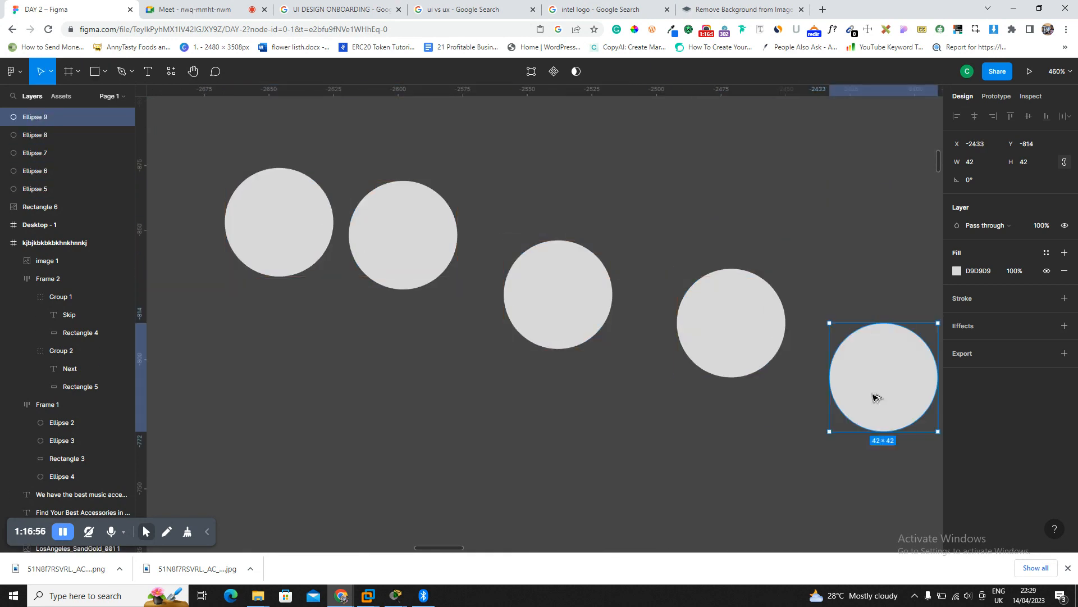
Apply auto layout to the five circles and set their horizontal spacing to 12.
left_click_drag(226, 133, 925, 407)
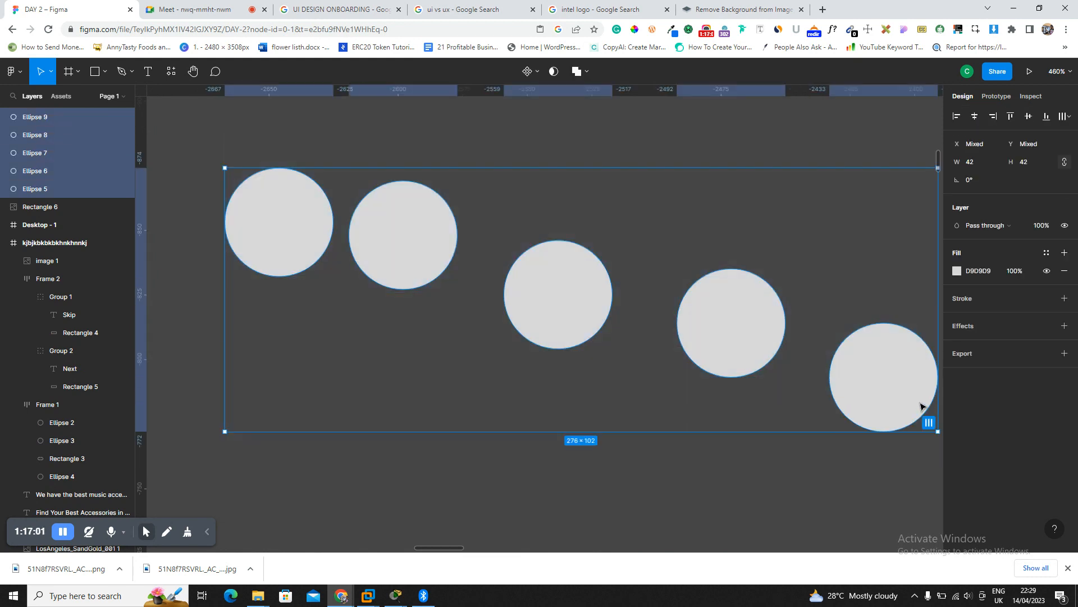
right_click(389, 250)
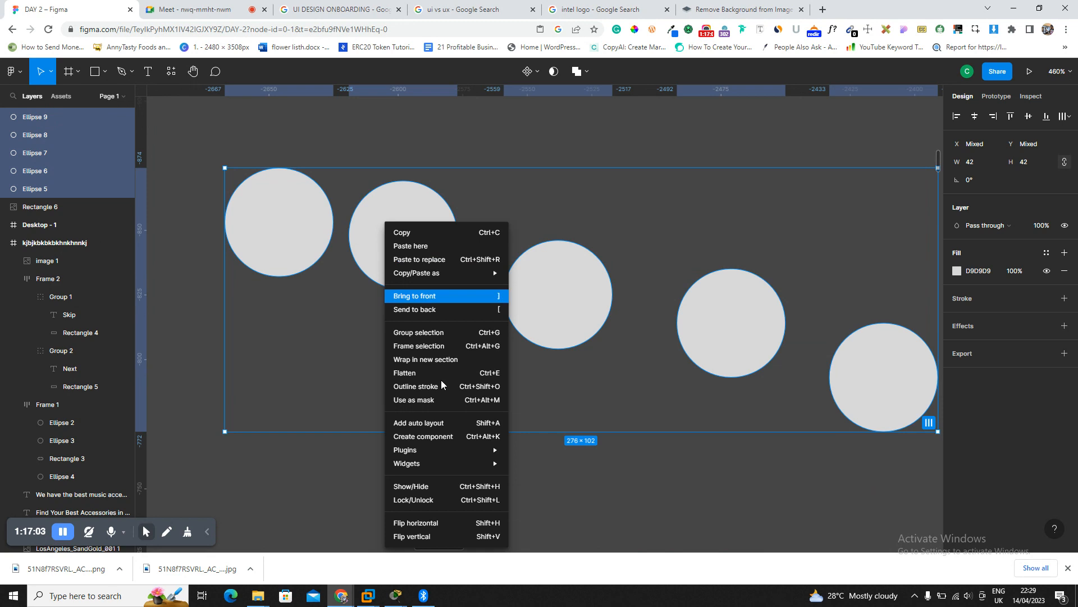
left_click(442, 425)
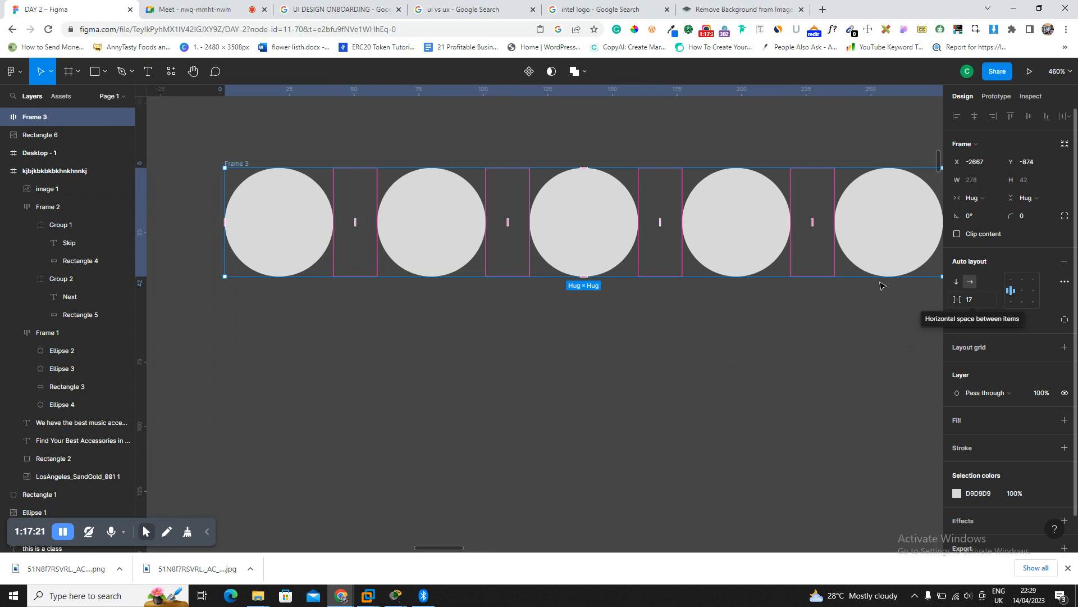
left_click(972, 298)
type("12")
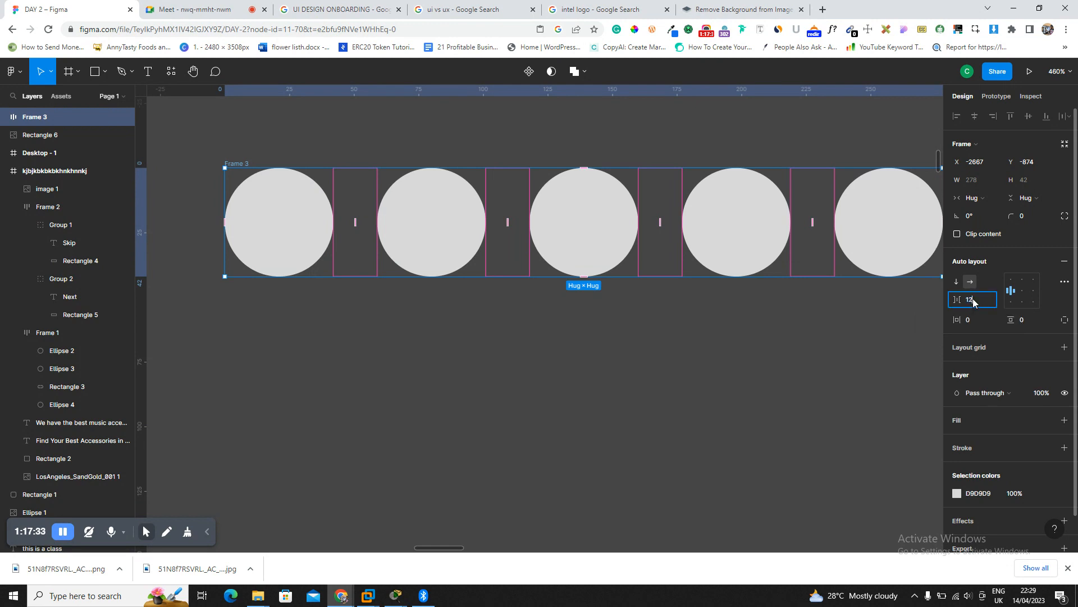
key("Return")
mouse_move(767, 221)
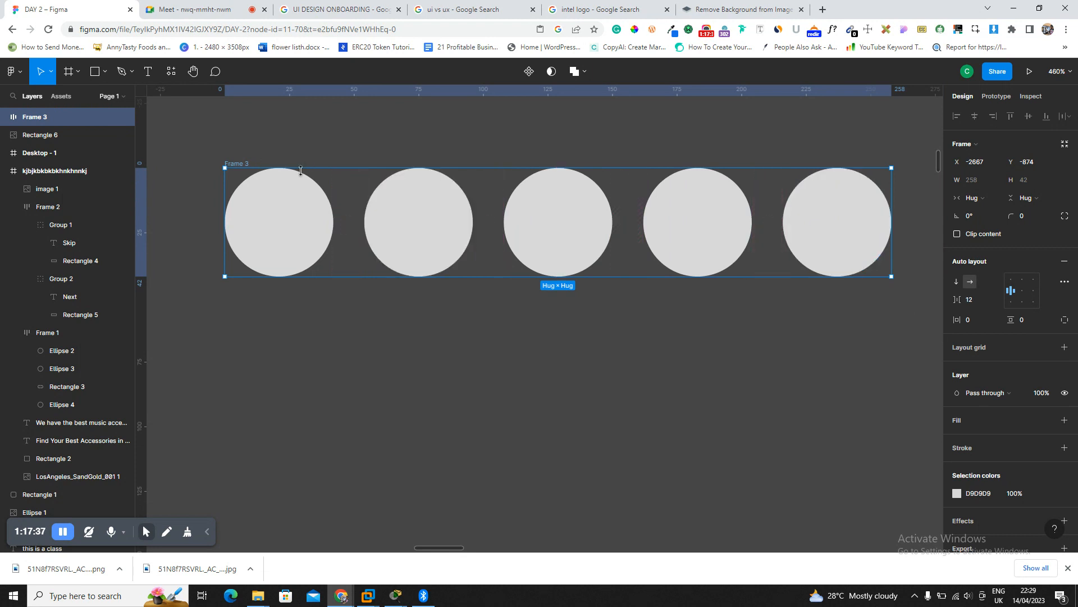
Stretch the second circle in the auto layout row to 78 × 42 and delete the last circle.
left_click(416, 235)
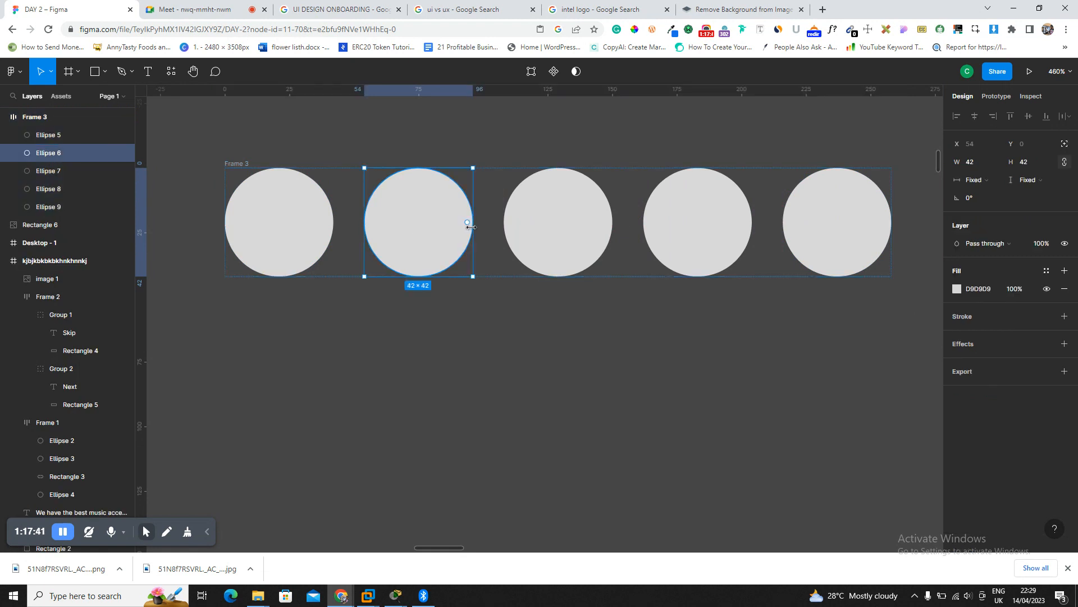
left_click_drag(482, 226, 567, 223)
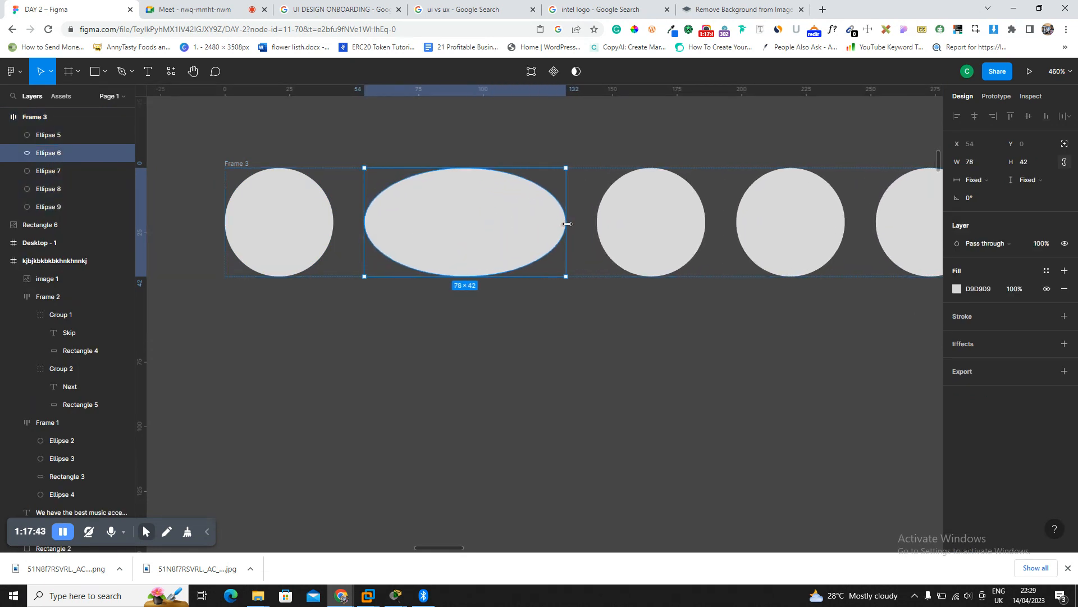
double_click(897, 212)
key("Escape")
key("Delete")
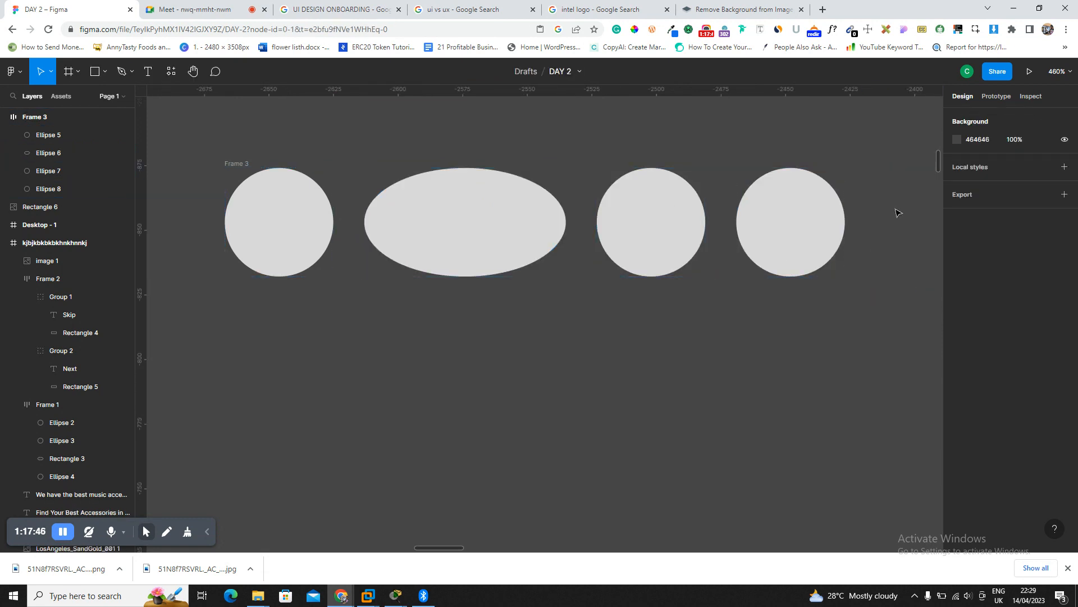
double_click(510, 224)
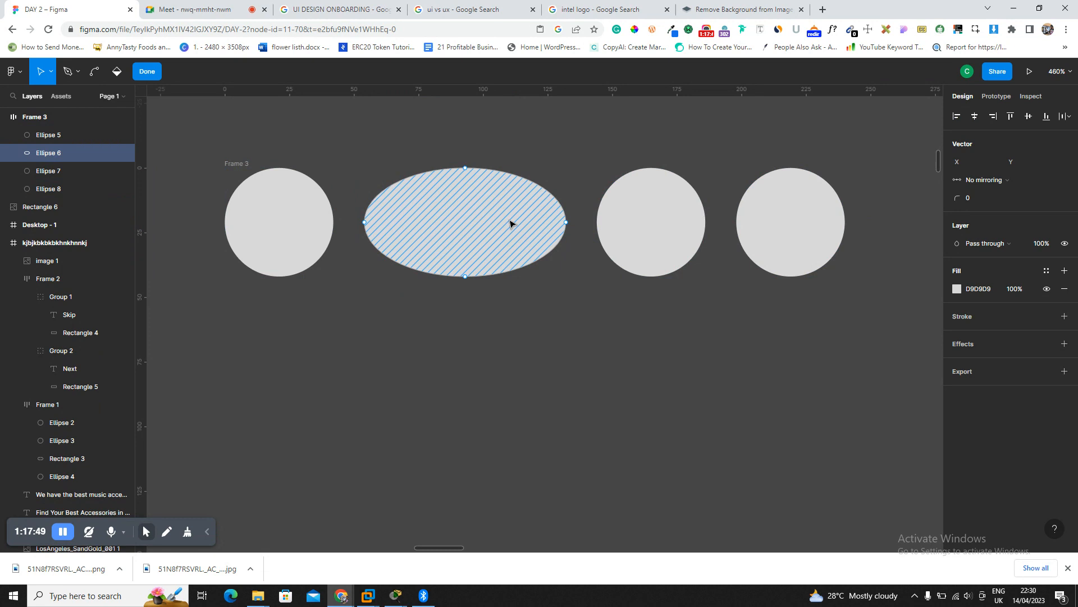
key("Escape")
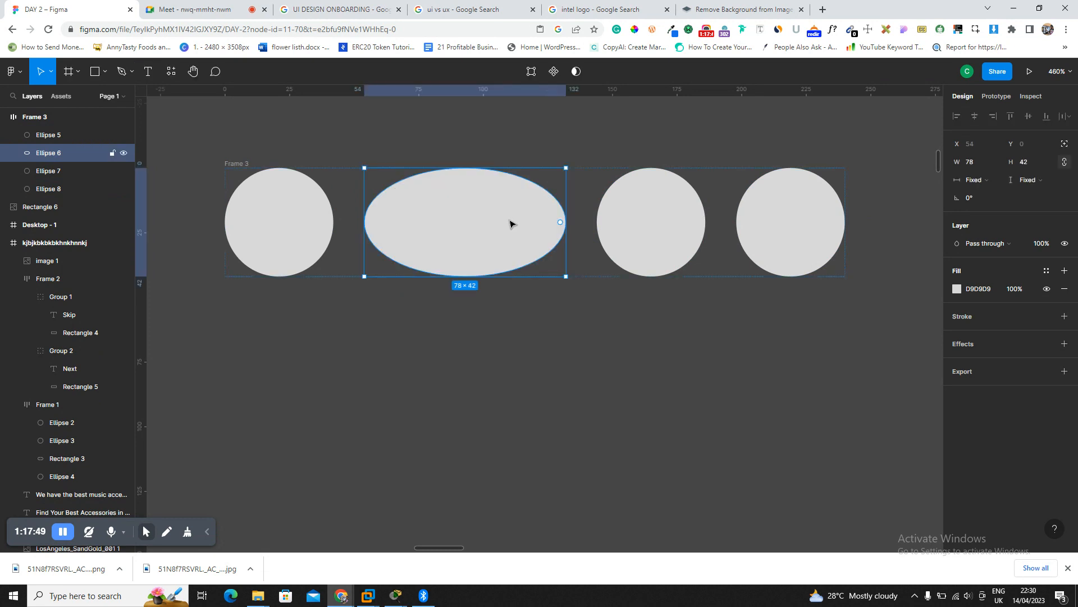
Copy the Figma Elements onboarding image with three phone screens from Google Images and paste it onto the Figma canvas below the onboarding frame.
left_click(234, 163)
key("shift+1")
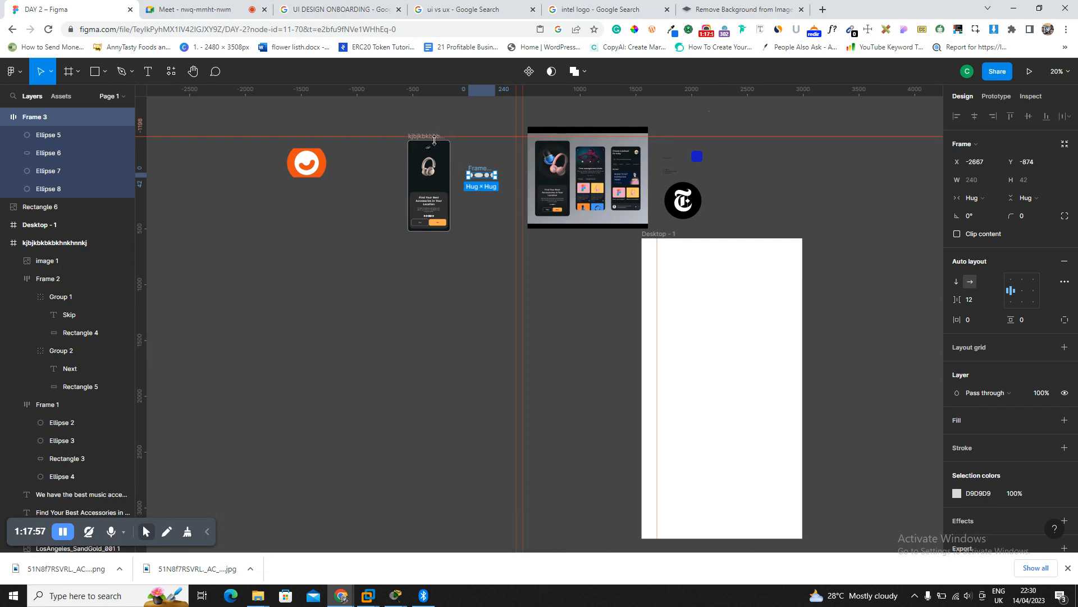
left_click(345, 4)
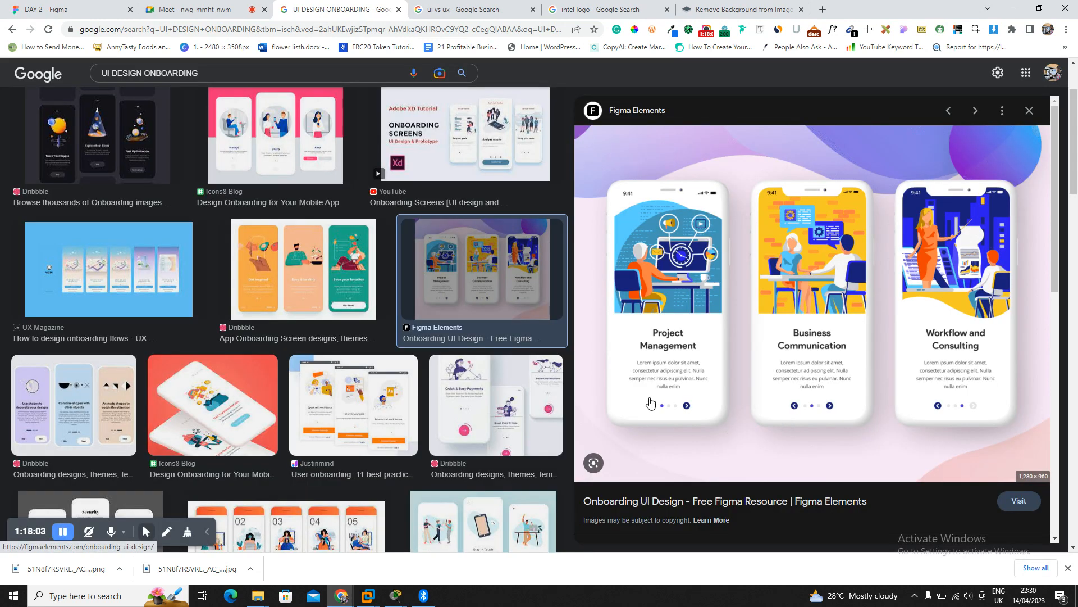
right_click(681, 404)
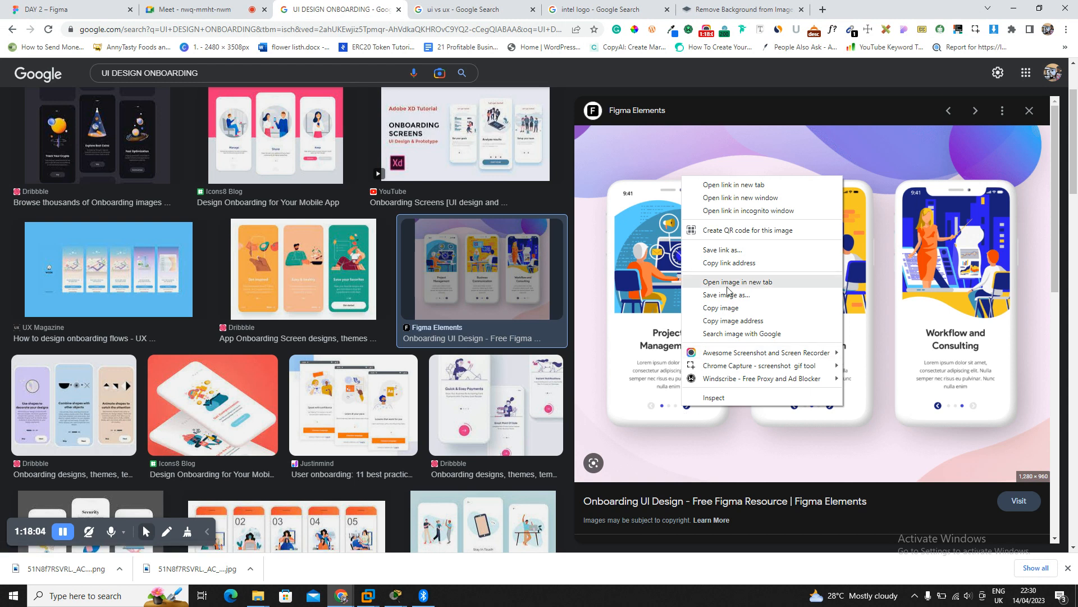
left_click(754, 308)
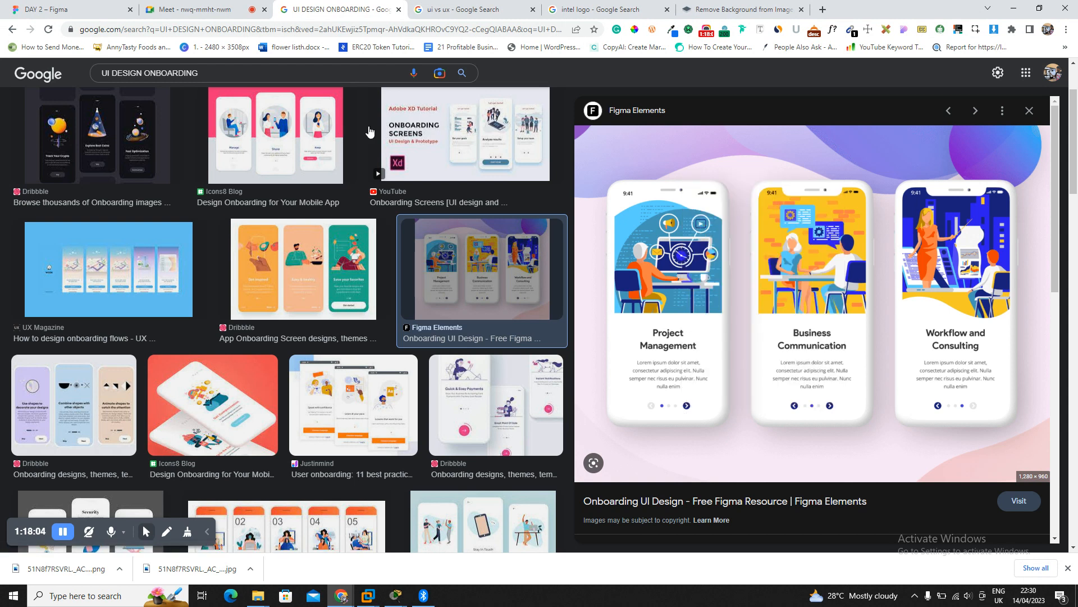
left_click(137, 6)
left_click(354, 295)
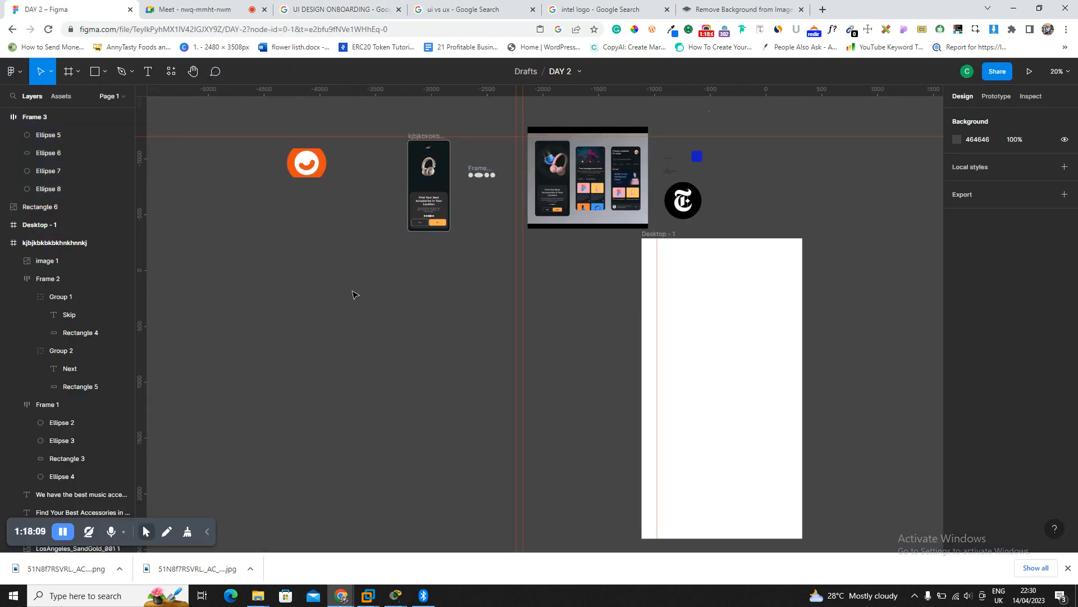
key("ctrl+v")
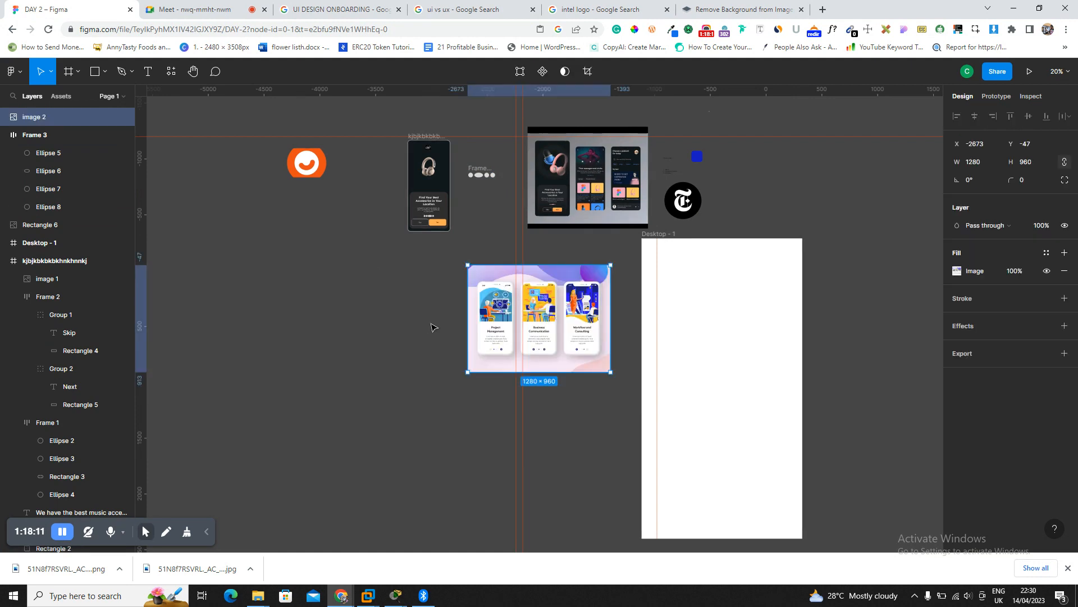
Examine the active pagination dot on each of the three phone screens in the pasted image, up to the Workflow and Consulting screen.
key("shift+2")
scroll(396, 453, "up", 5, "ctrl")
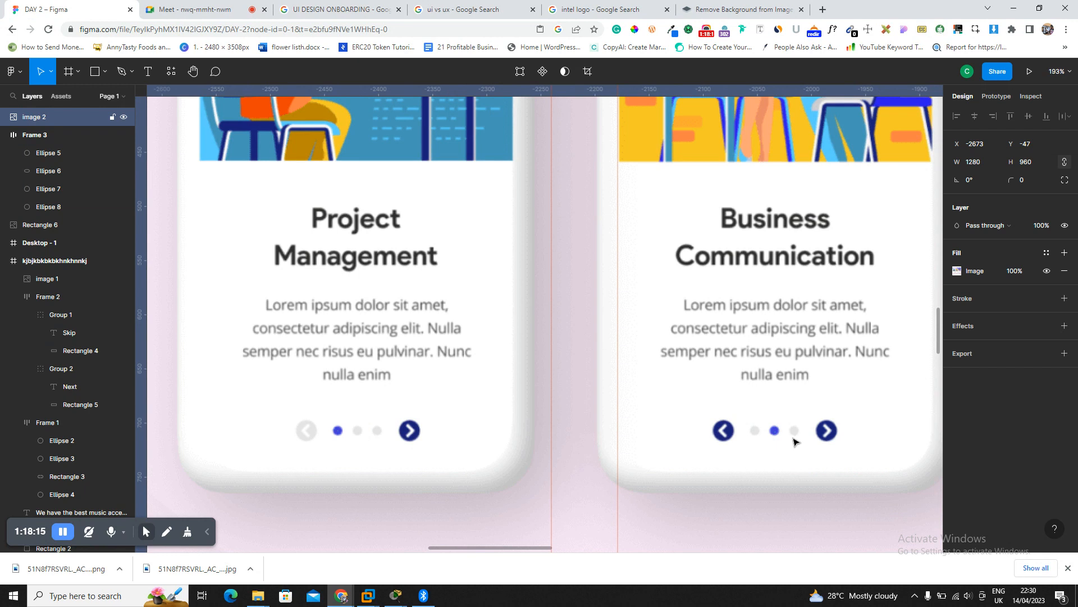
scroll(785, 439, "right", 8)
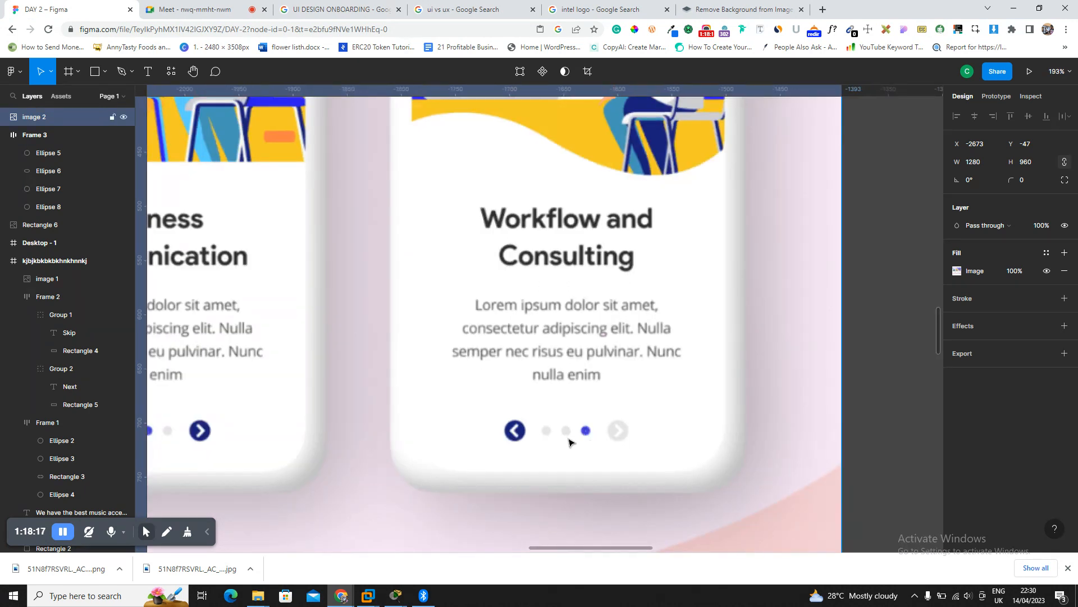
key("shift+2")
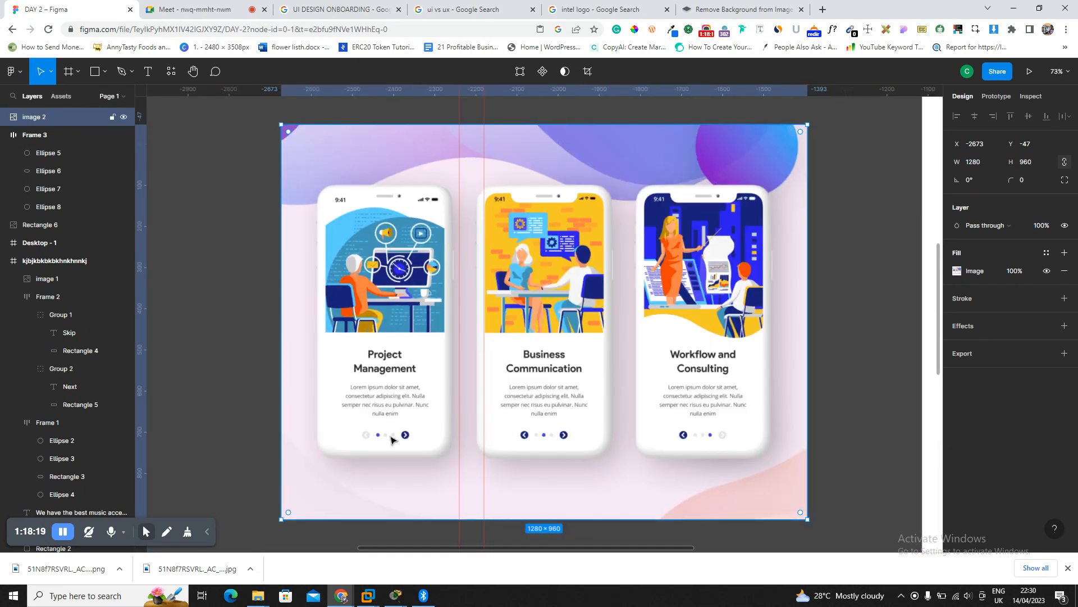
scroll(393, 434, "up", 5, "ctrl")
scroll(363, 436, "up", 4, "ctrl")
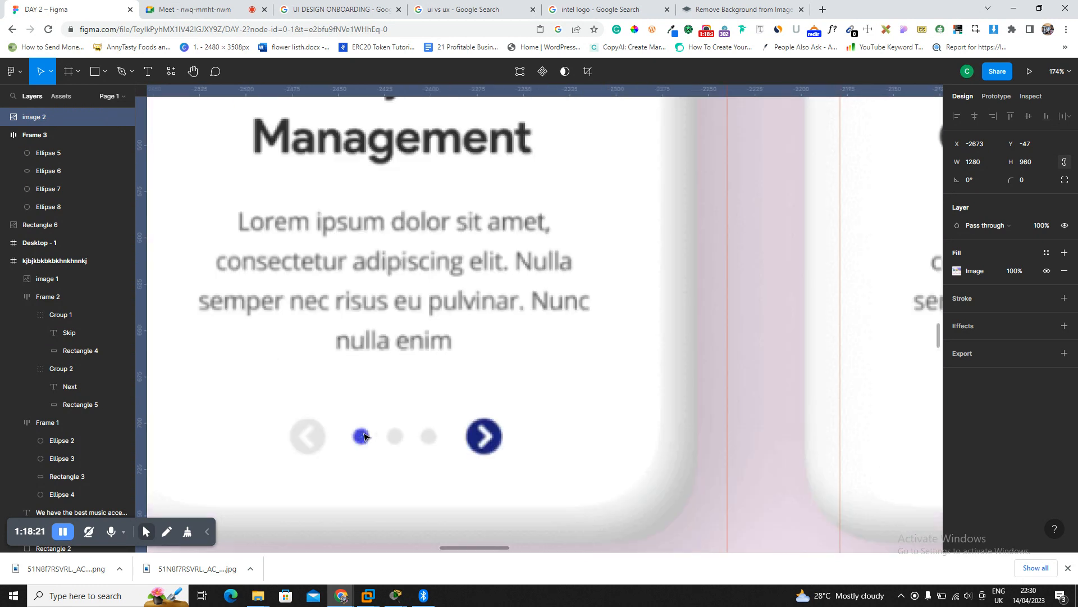
scroll(364, 437, "down", 5, "ctrl")
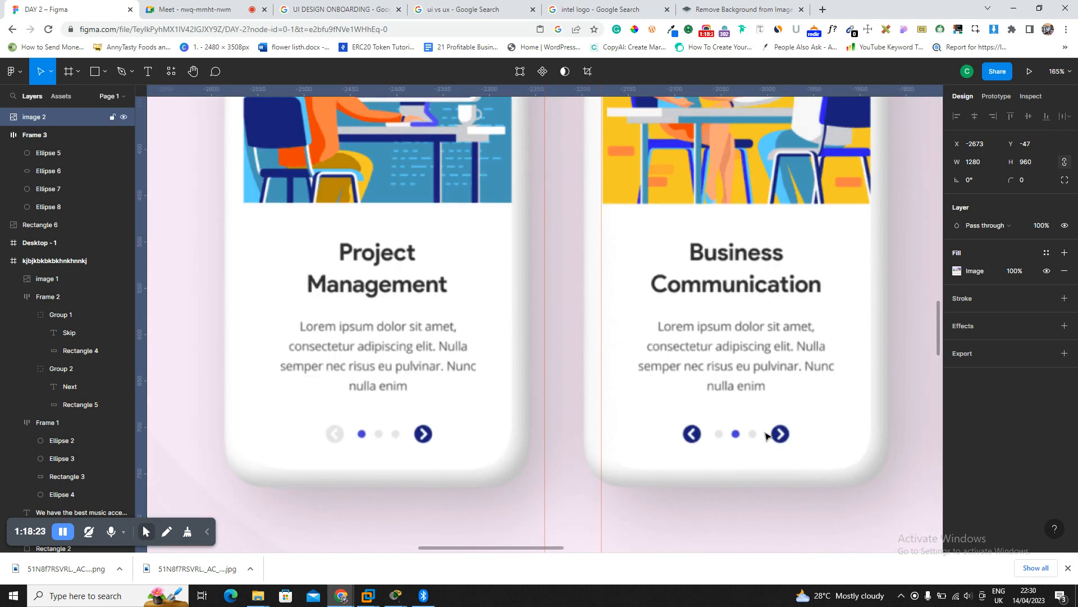
scroll(752, 438, "up", 5, "ctrl")
scroll(751, 438, "down", 4, "ctrl")
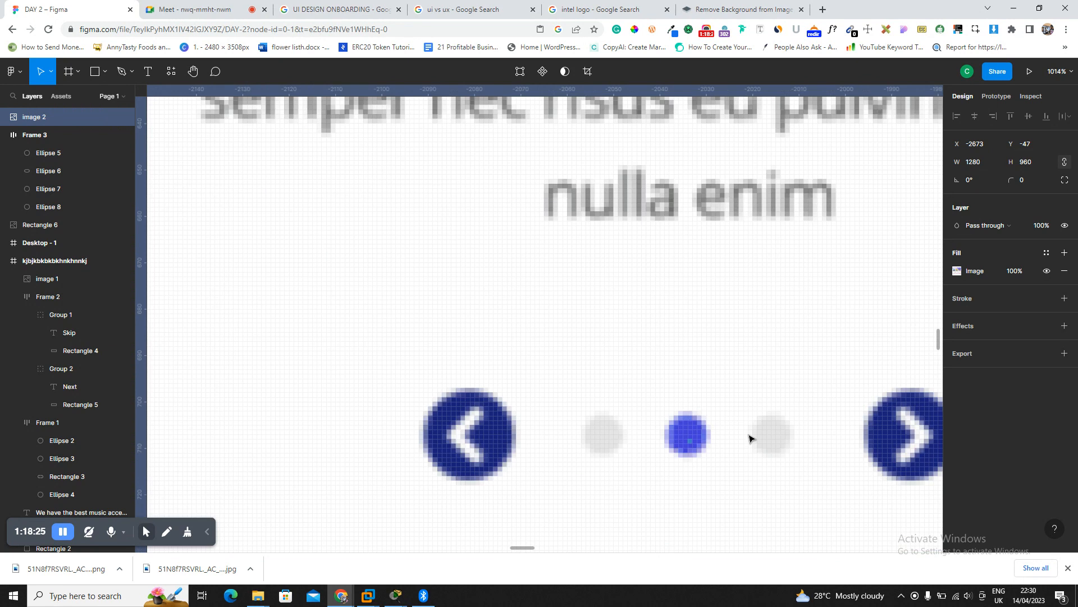
scroll(752, 438, "right", 9)
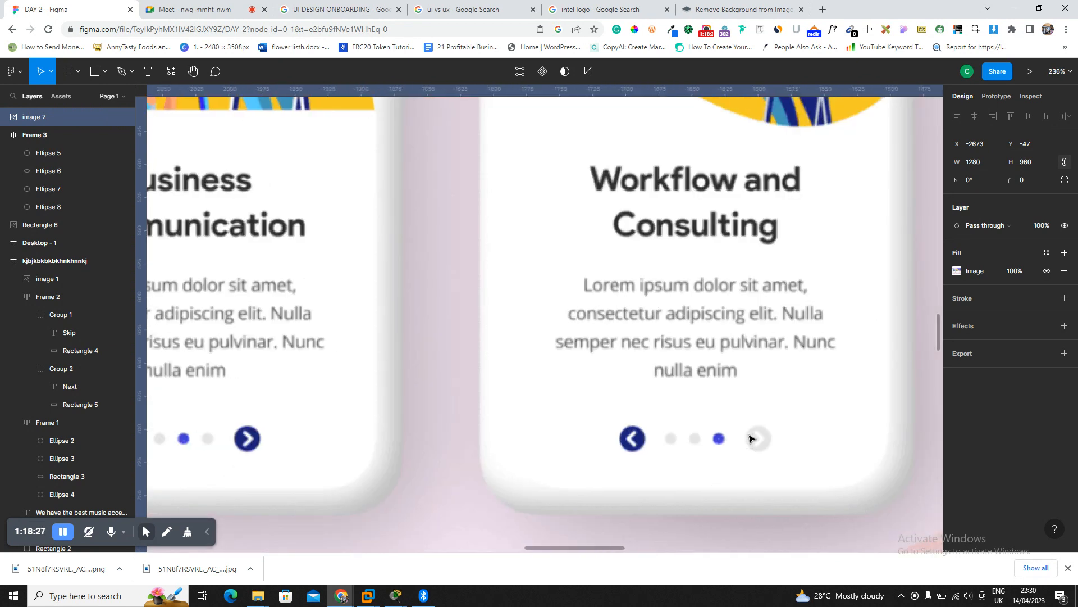
scroll(723, 448, "up", 5, "ctrl")
scroll(723, 447, "down", 5, "ctrl")
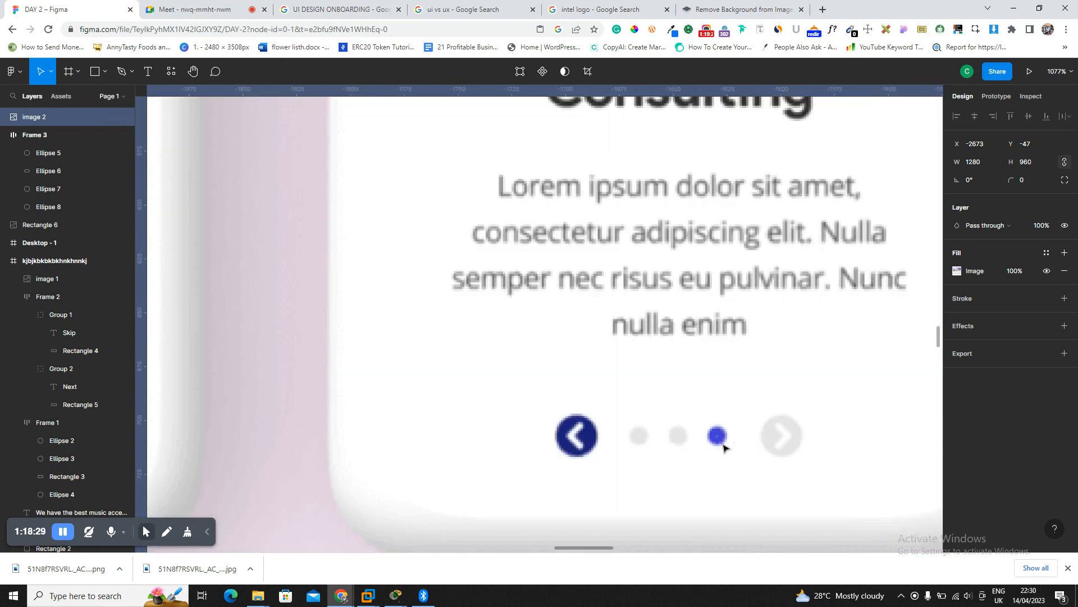
scroll(760, 444, "up", 6, "ctrl")
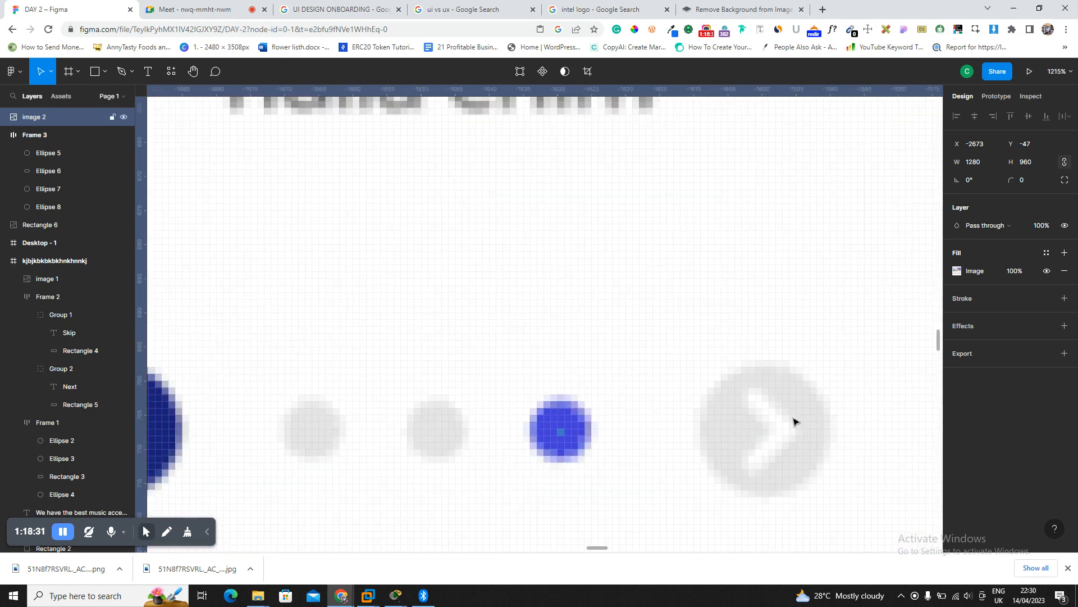
scroll(761, 435, "down", 2)
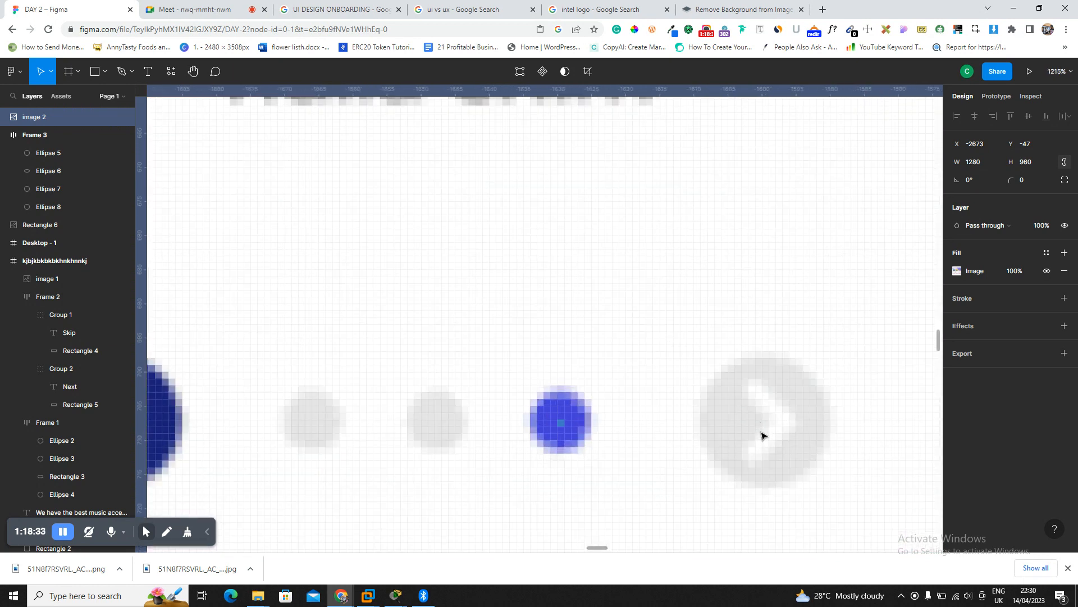
Compare the back and forward arrow states beside the pagination dots on the Project Management and Business Communication screens.
scroll(762, 436, "down", 1, "ctrl")
scroll(761, 435, "down", 5, "ctrl")
scroll(274, 352, "left", 10)
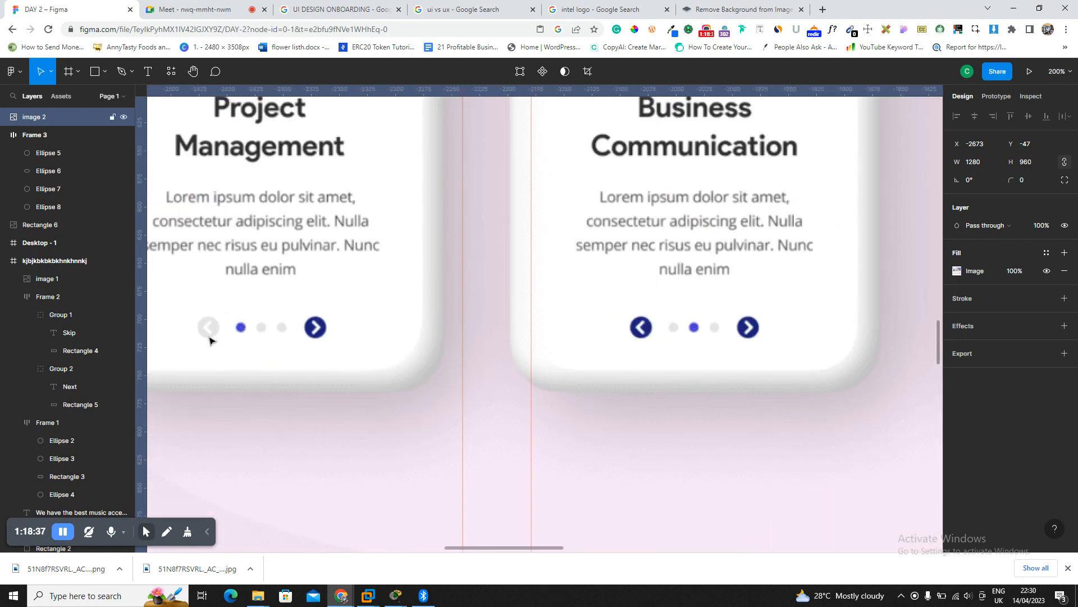
scroll(209, 341, "up", 5, "ctrl")
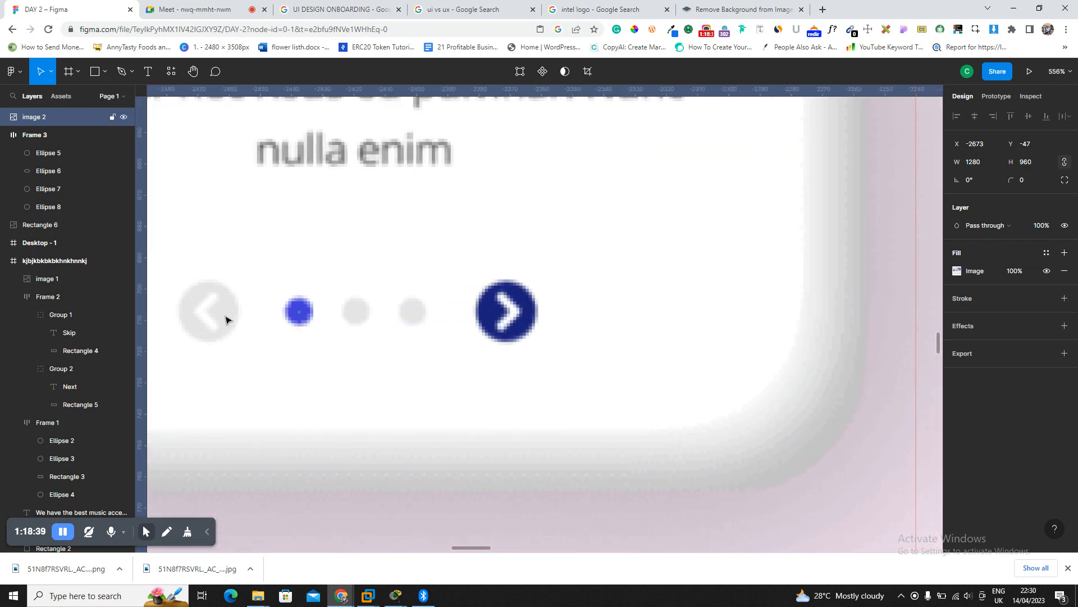
scroll(528, 320, "down", 5, "ctrl")
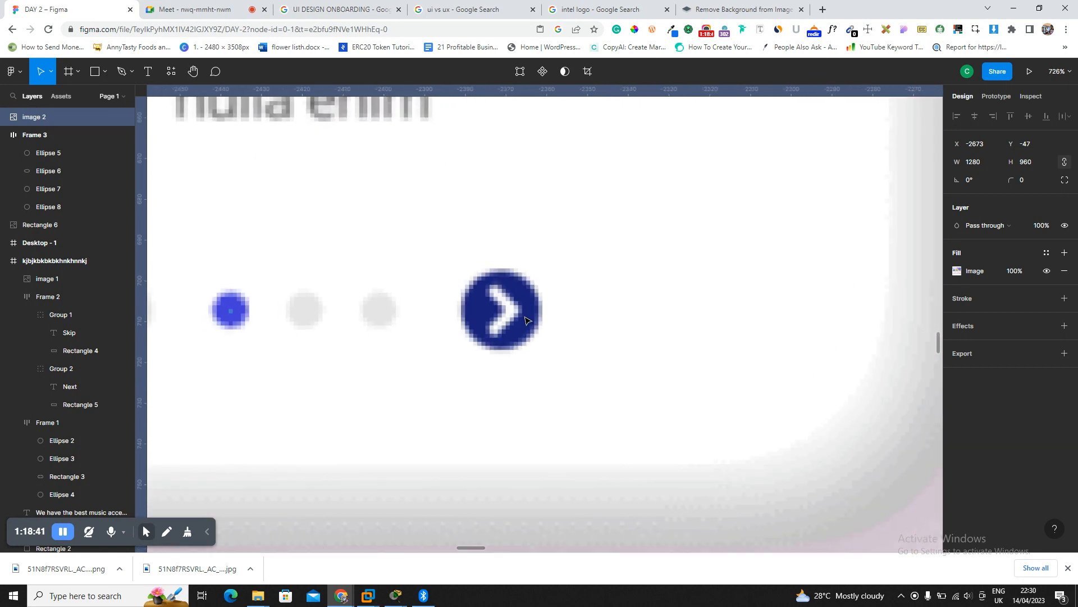
scroll(527, 319, "down", 3, "ctrl")
scroll(526, 319, "up", 1)
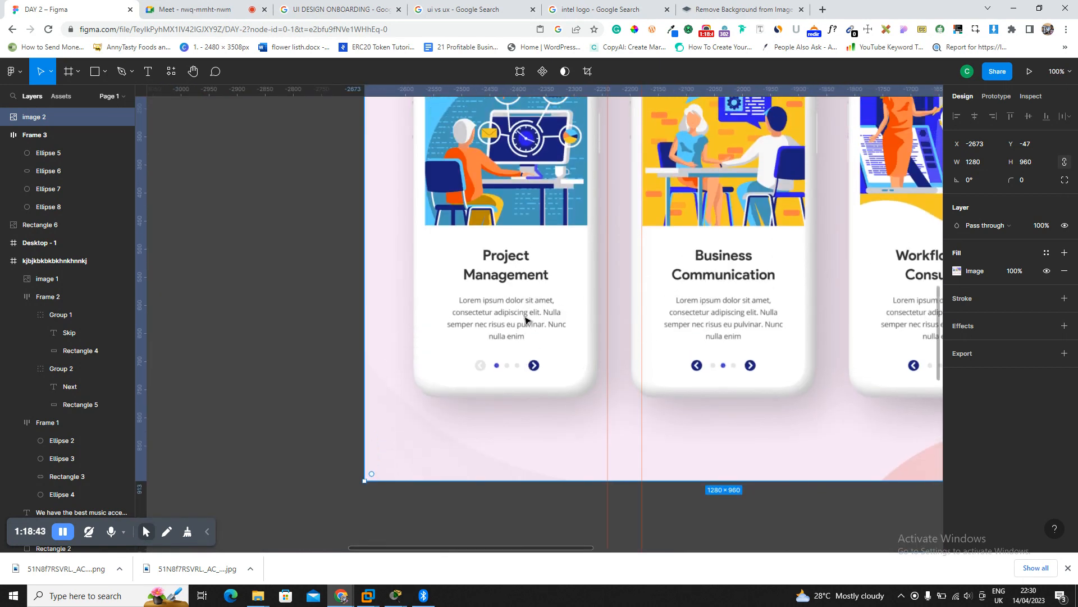
key("shift+2")
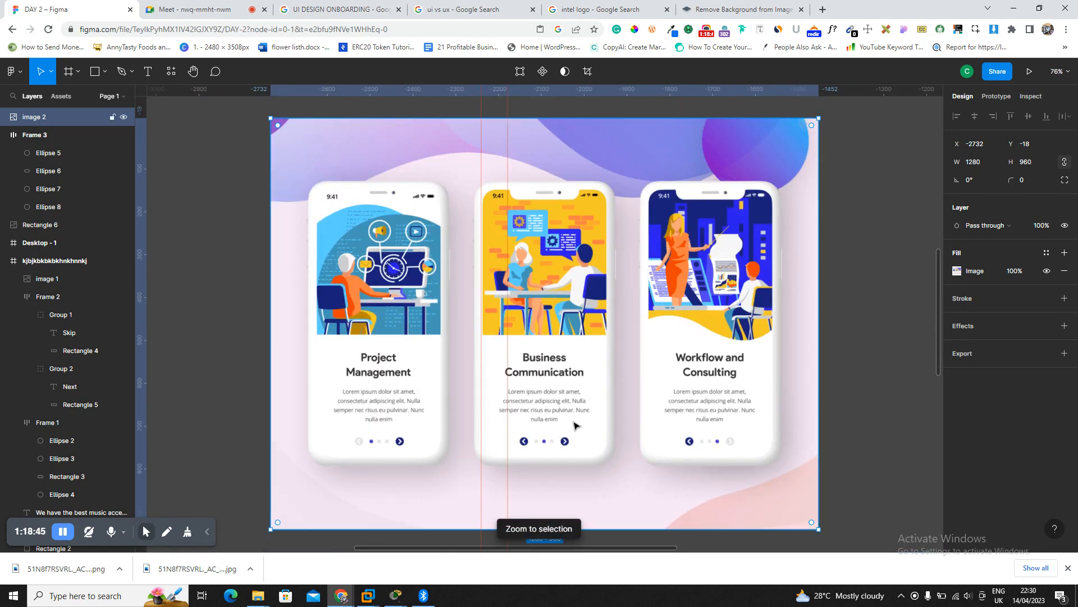
scroll(558, 447, "up", 6, "ctrl")
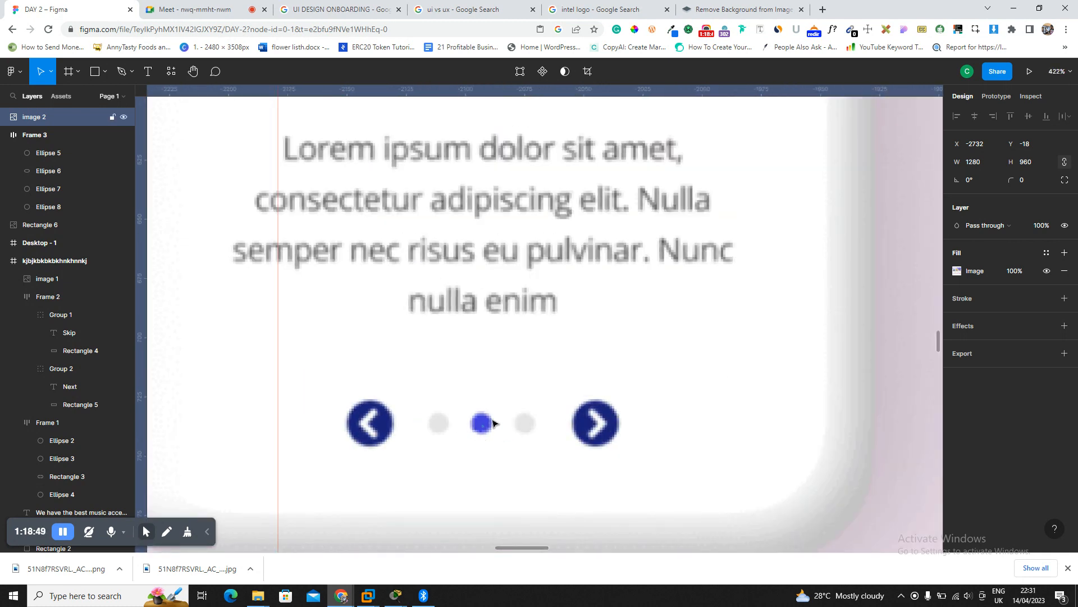
Inspect the pagination indicator row above the Skip and Next buttons in the headphone onboarding frame.
scroll(493, 422, "down", 6, "ctrl")
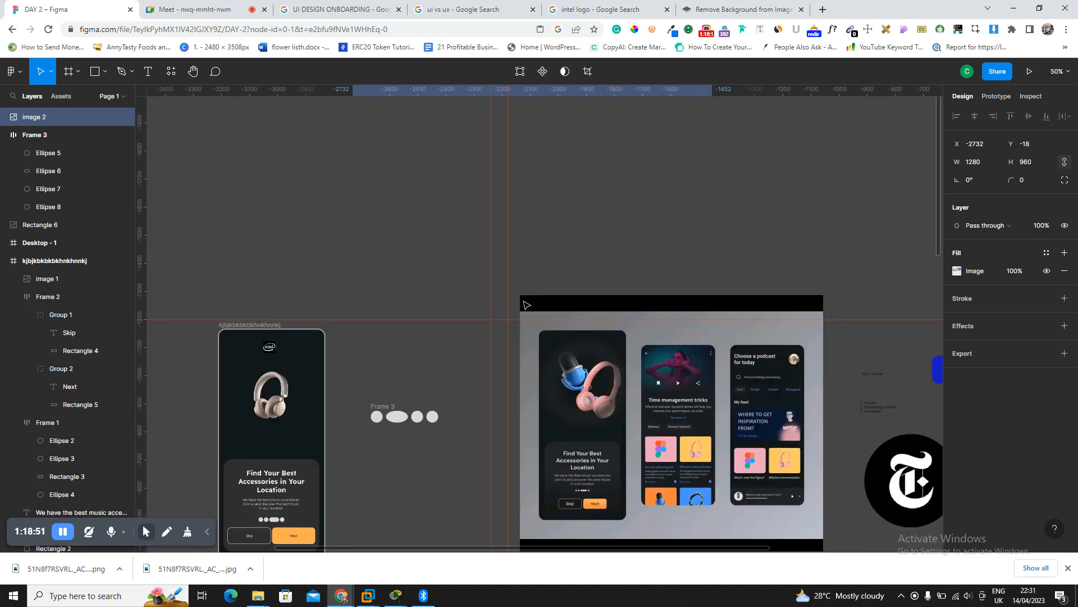
scroll(292, 449, "down", 2)
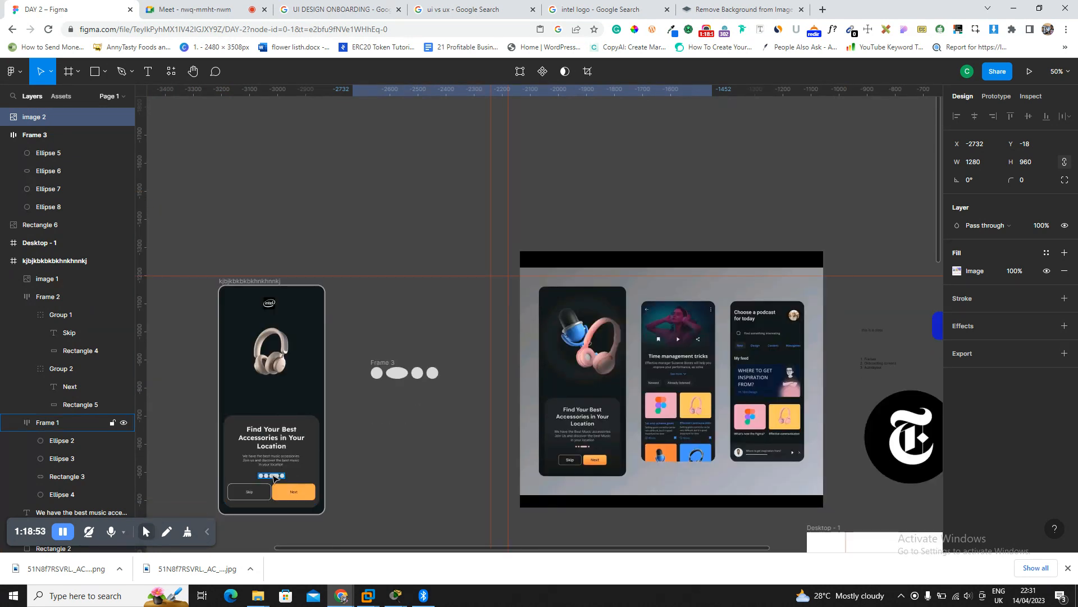
left_click(274, 477)
key("shift+2")
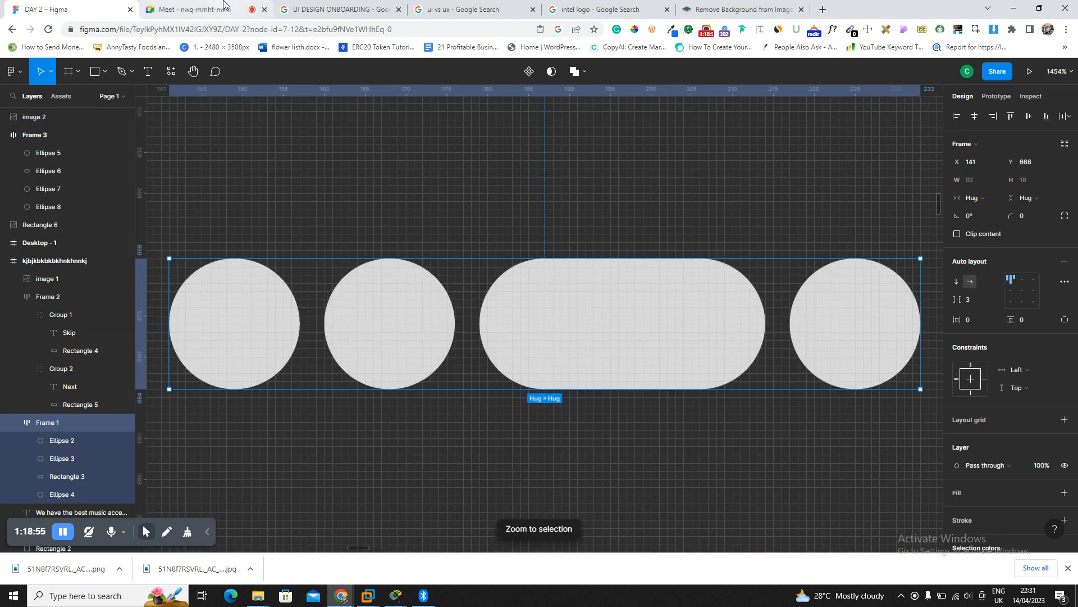
Switch to Google Meet to reread the CTA grouping question, and return to Figma to inspect the grouped Skip and Next buttons.
left_click(224, 4)
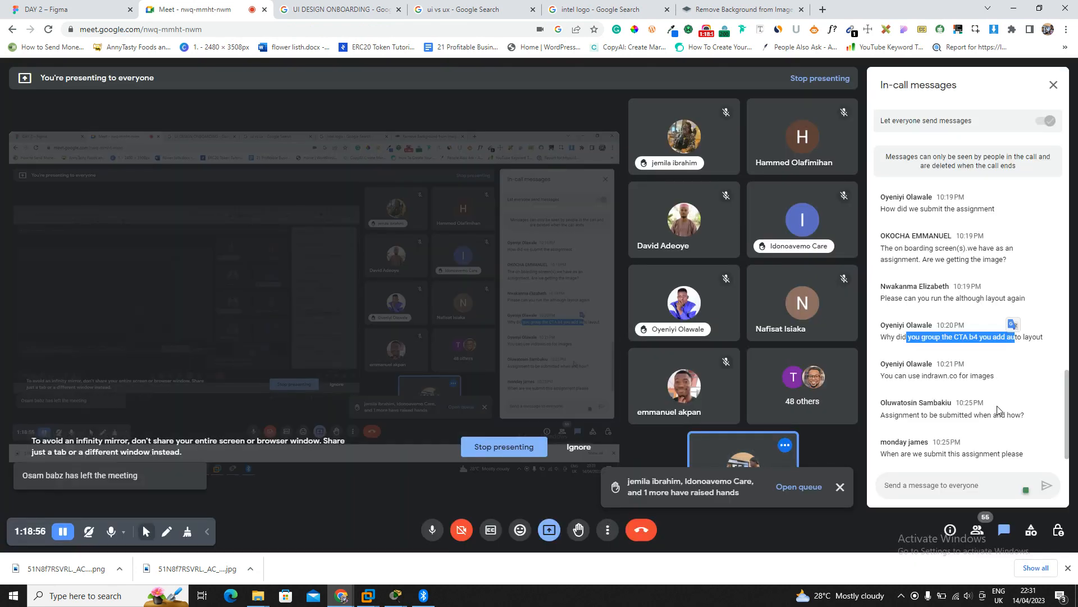
left_click(998, 347)
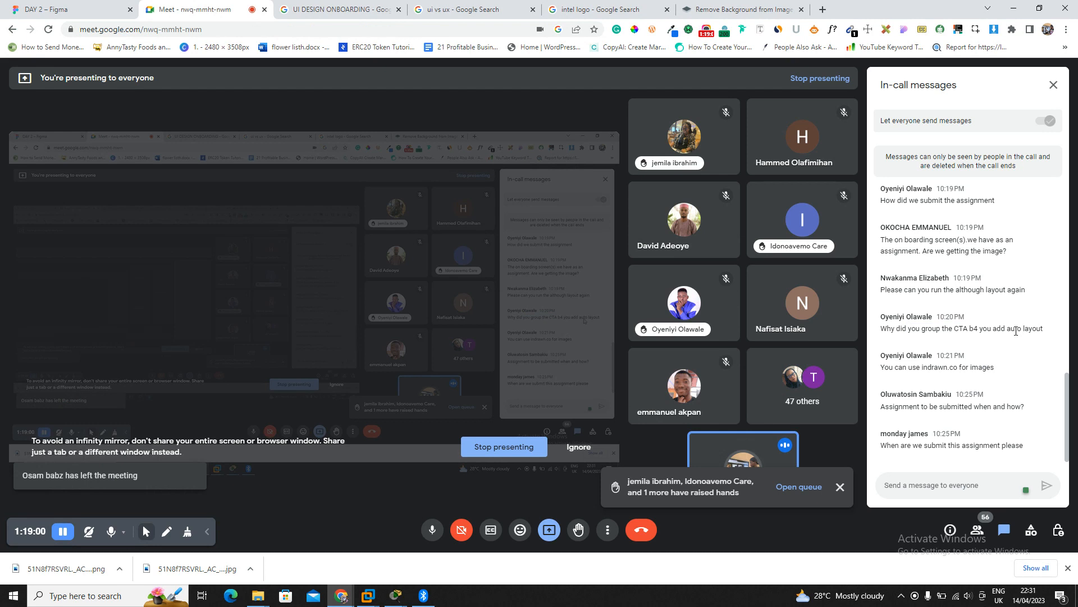
left_click(79, 8)
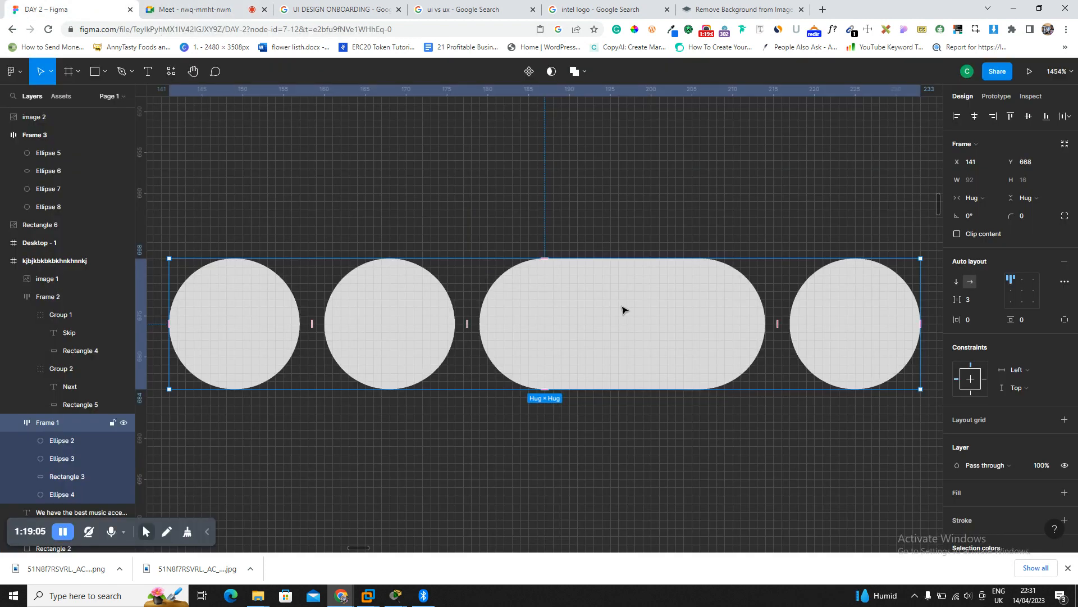
key("shift+1")
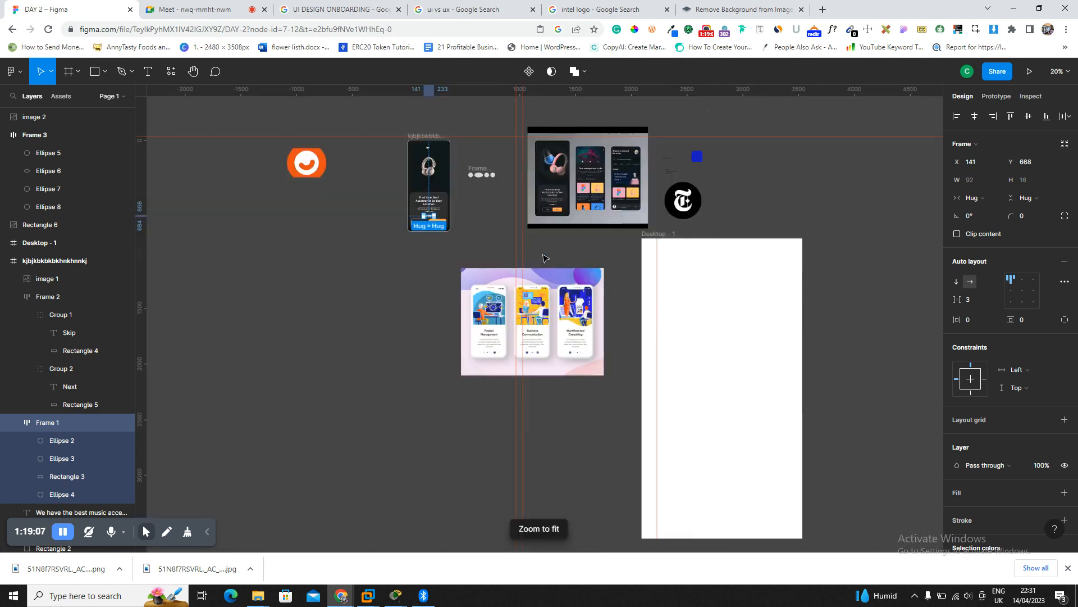
left_click(422, 209)
key("shift+2")
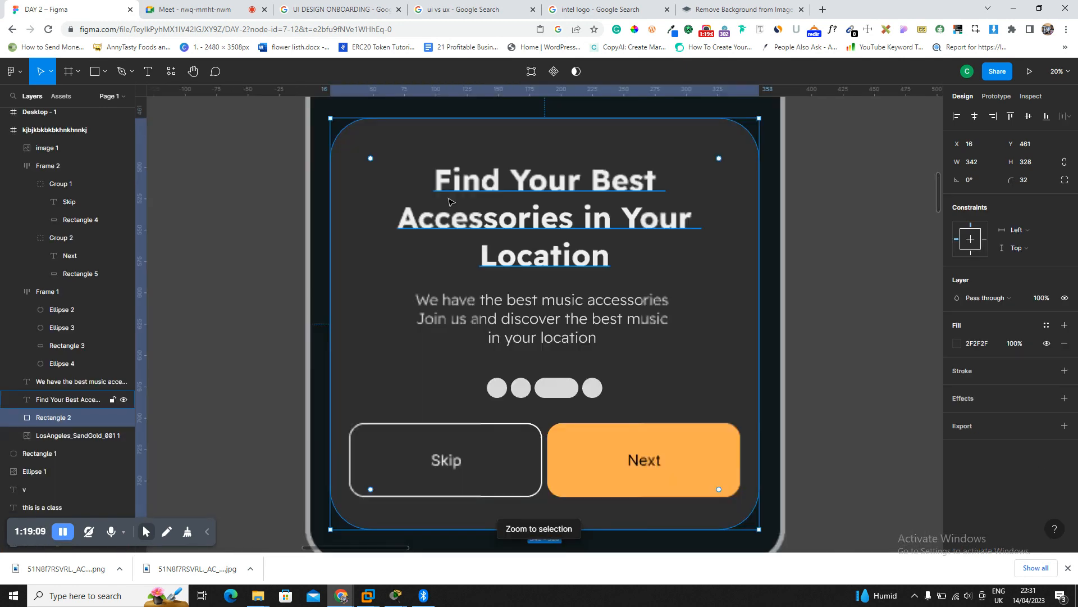
left_click(433, 457)
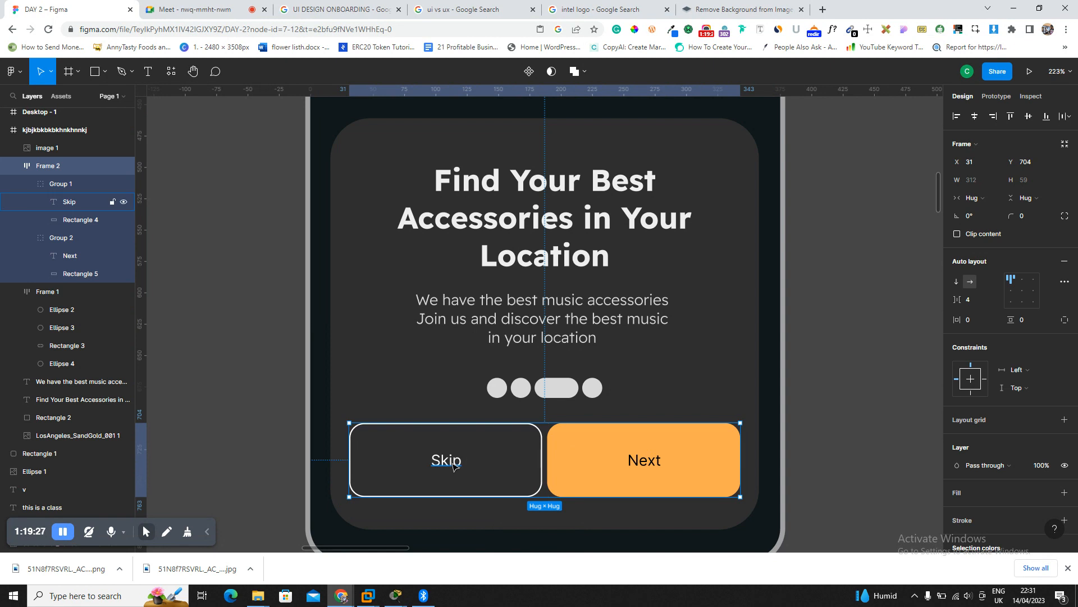
left_click(452, 465)
left_click(664, 464)
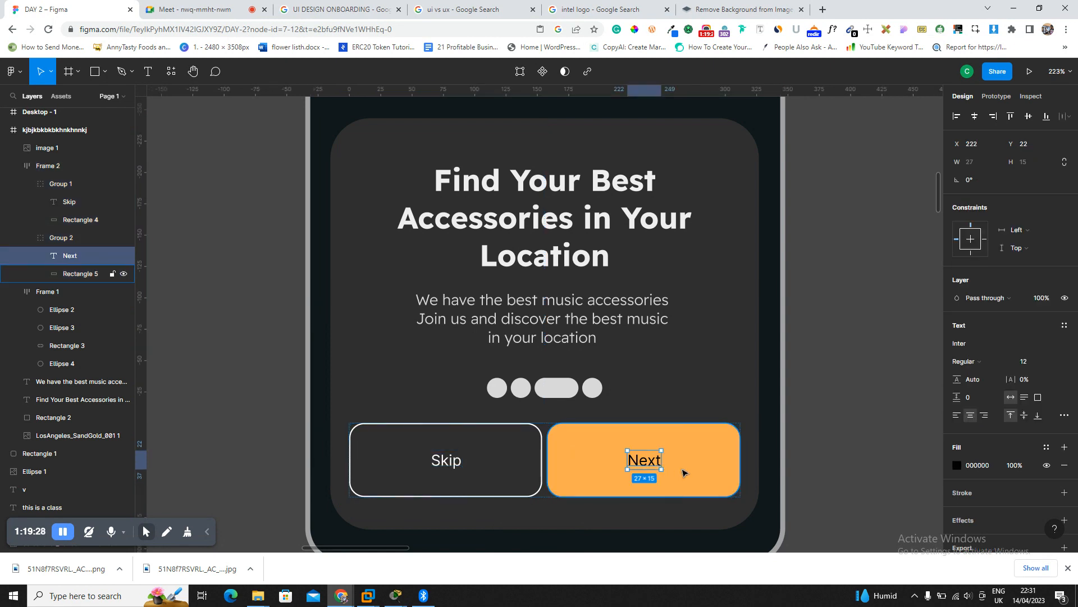
left_click(550, 426)
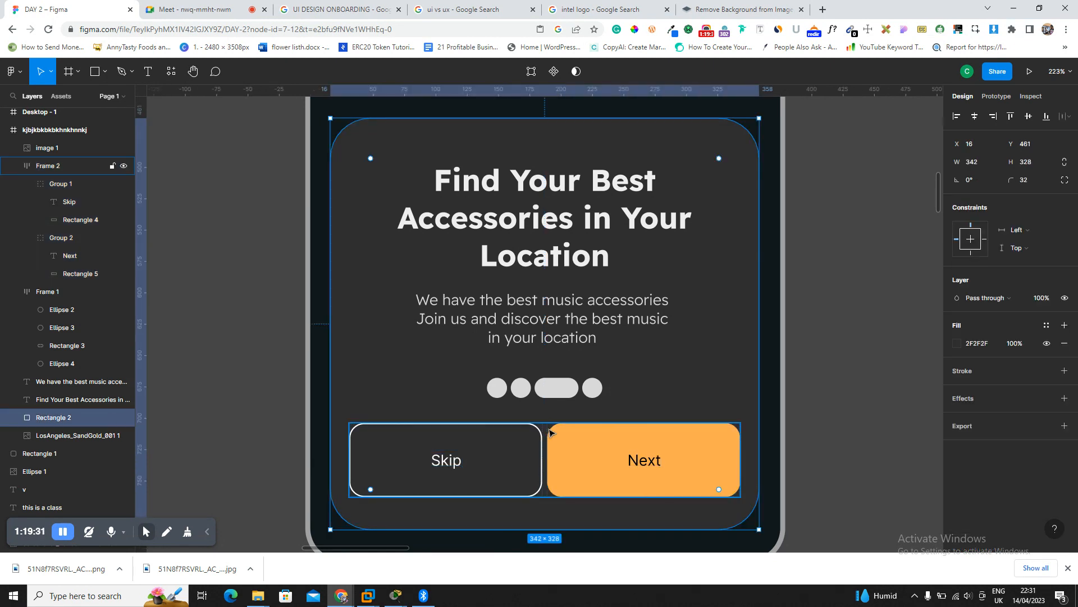
Switch to Google Meet and highlight the chat question about when and how the assignment is submitted.
left_click(194, 9)
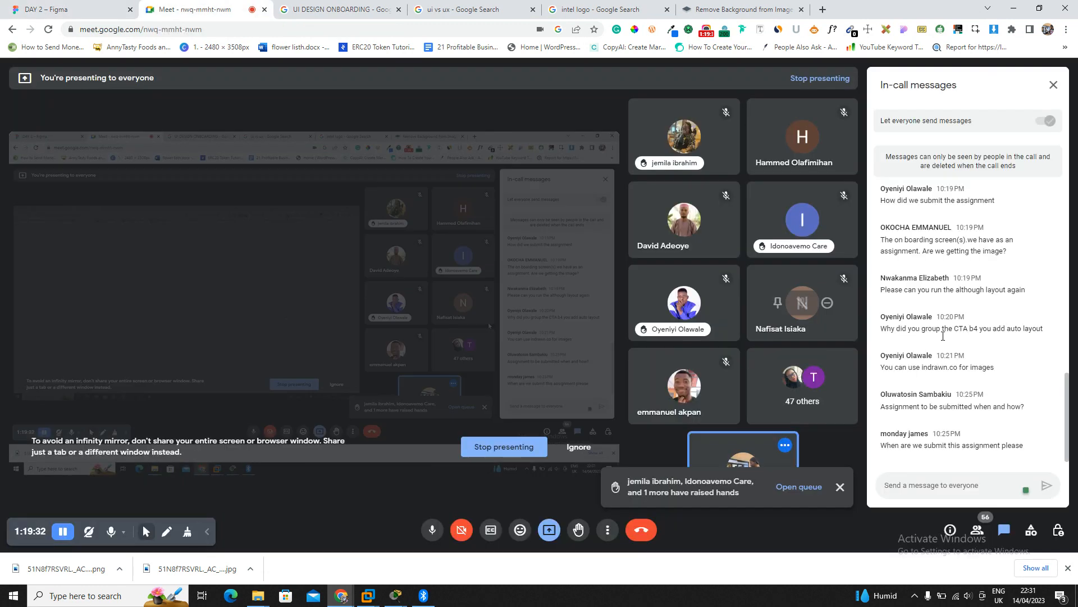
left_click_drag(928, 410, 1012, 405)
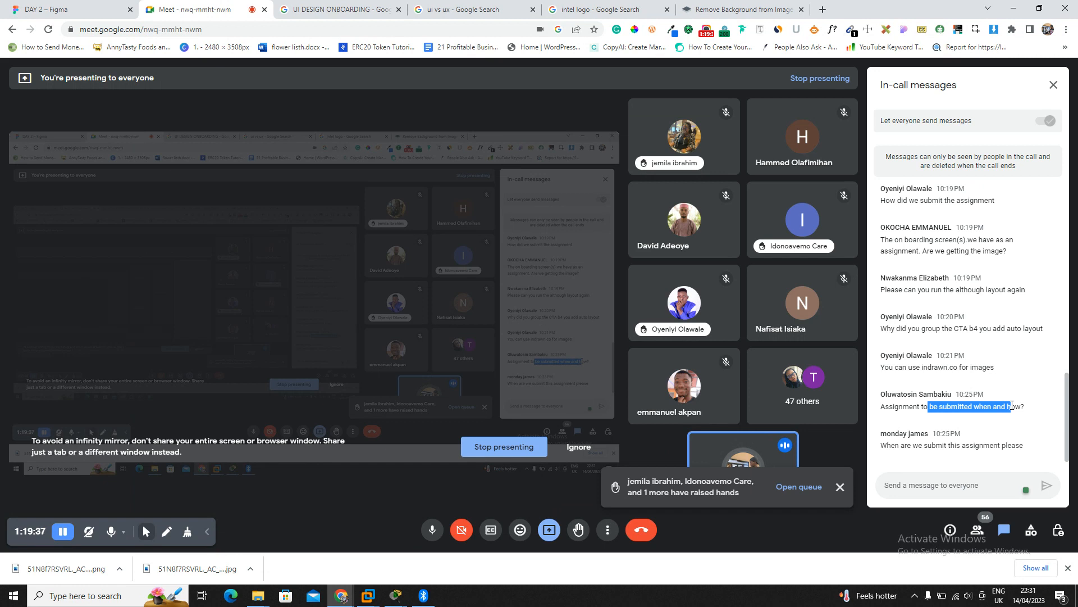
Reread the chat questions about when the assignment is due for submission, and dismiss the raised-hands notification.
left_click(1032, 406)
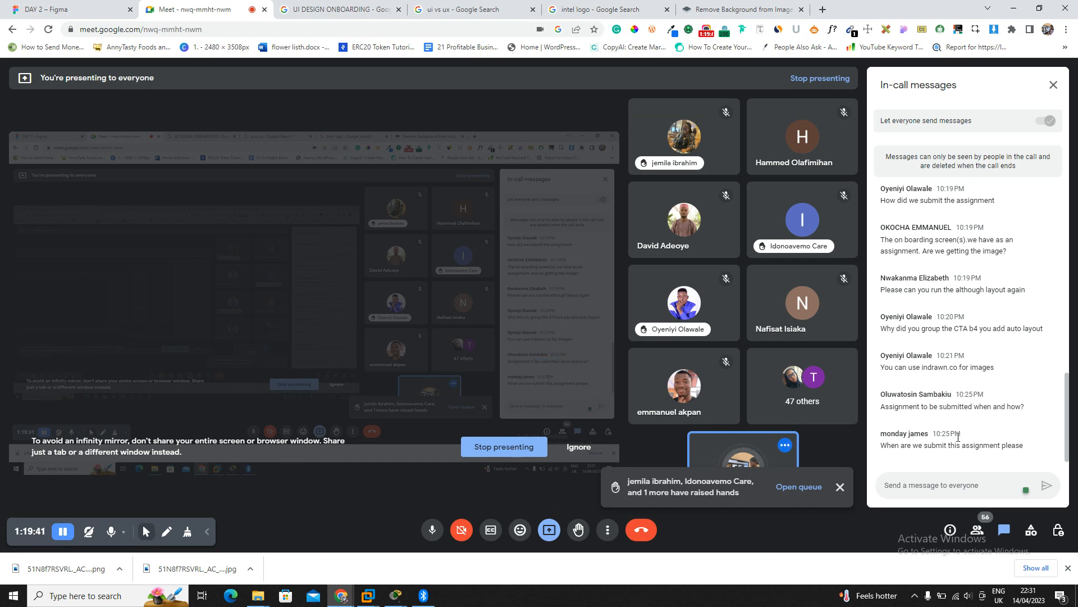
left_click_drag(962, 437, 968, 445)
left_click(997, 445)
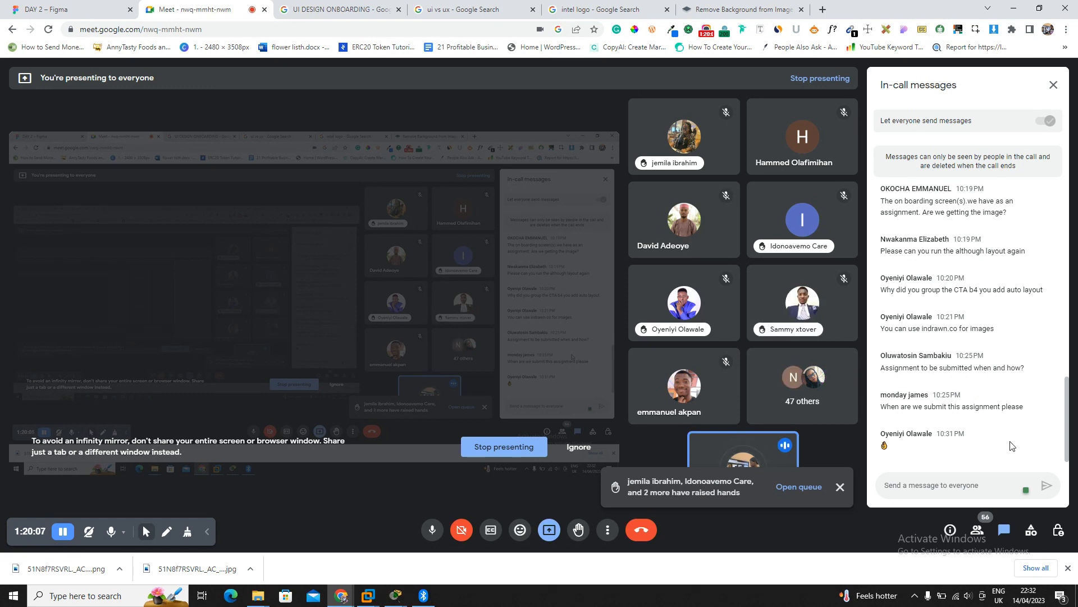
left_click(840, 486)
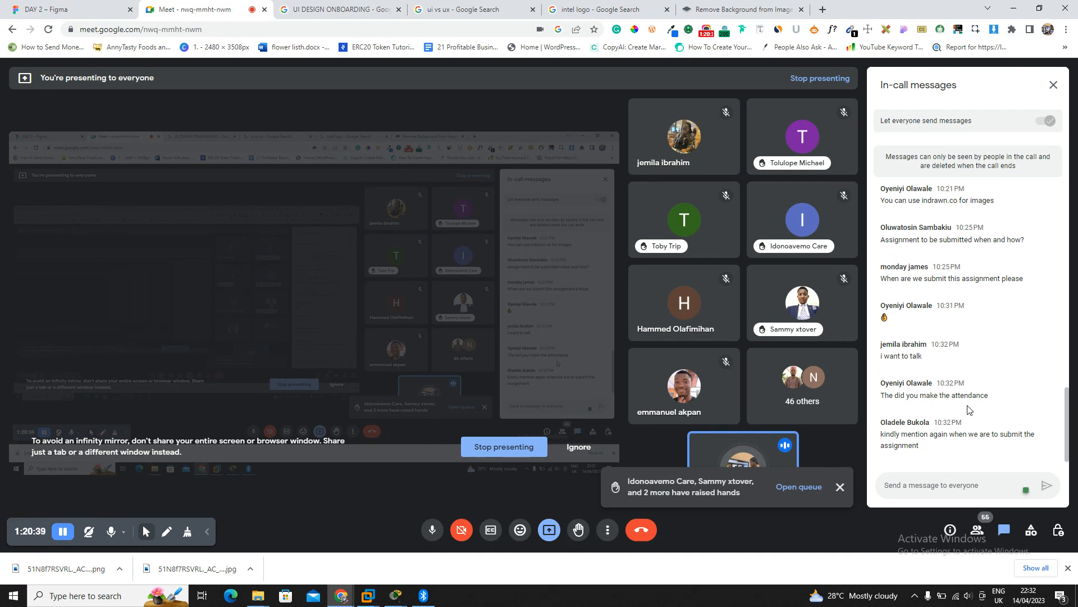
Switch to Figma and select the whole headphone onboarding frame at a readable zoom.
left_click(106, 6)
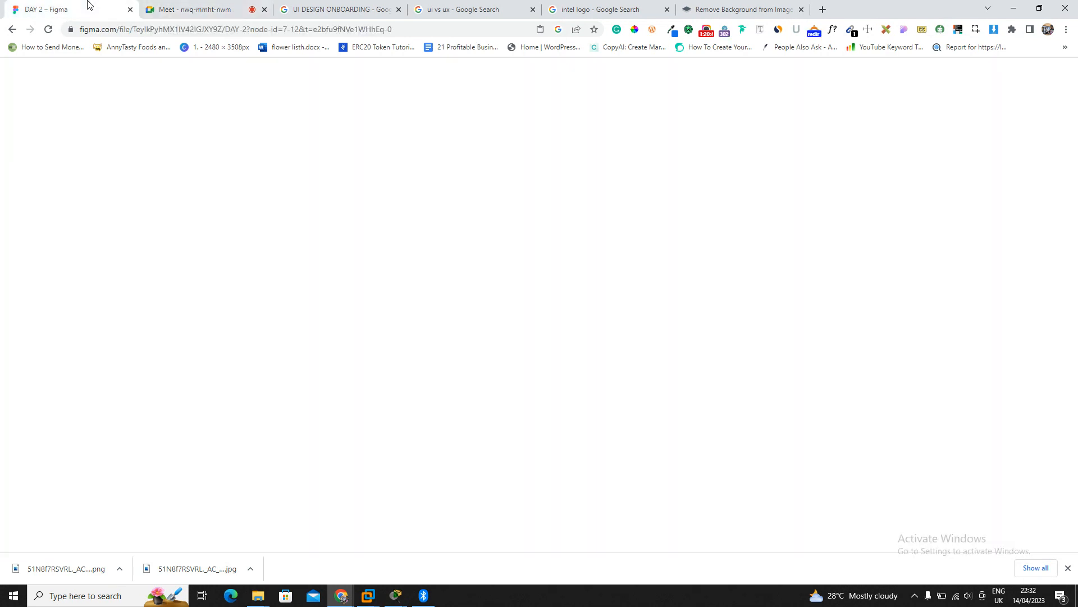
key("shift+1")
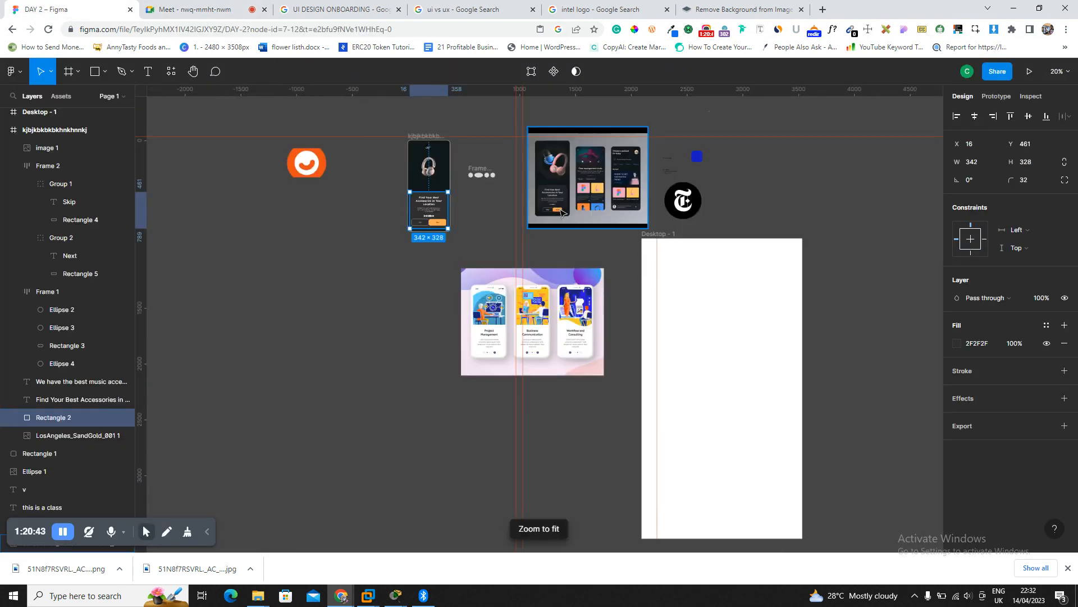
left_click(437, 146)
key("shift+2")
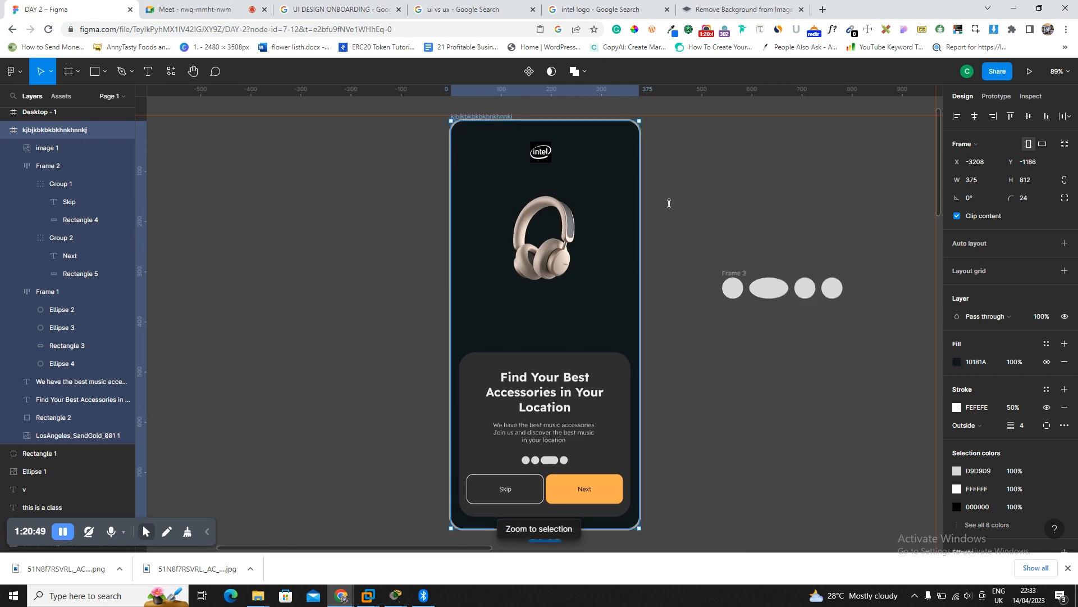
left_click(685, 243)
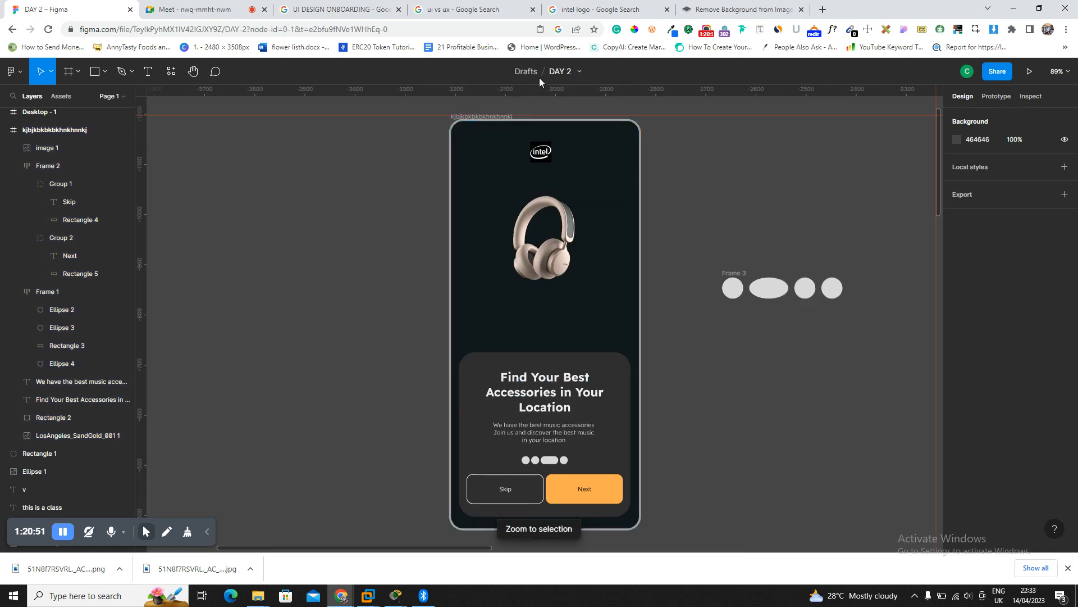
left_click(502, 122)
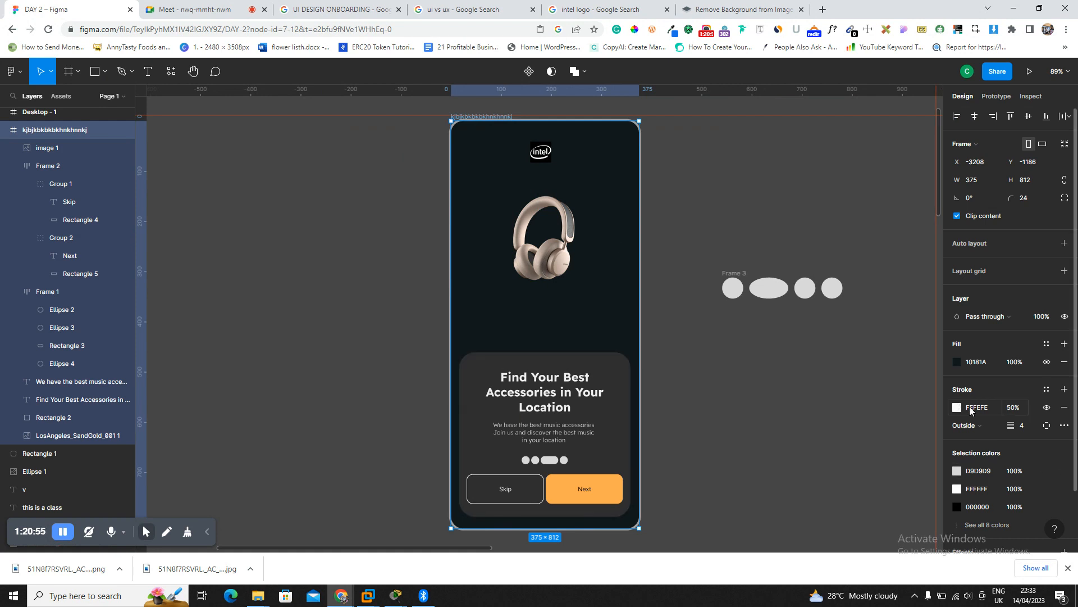
Try a different fill colour on the headphone onboarding frame, and undo the change.
left_click(957, 362)
left_click(887, 333)
left_click_drag(902, 306, 803, 367)
key("ctrl+z")
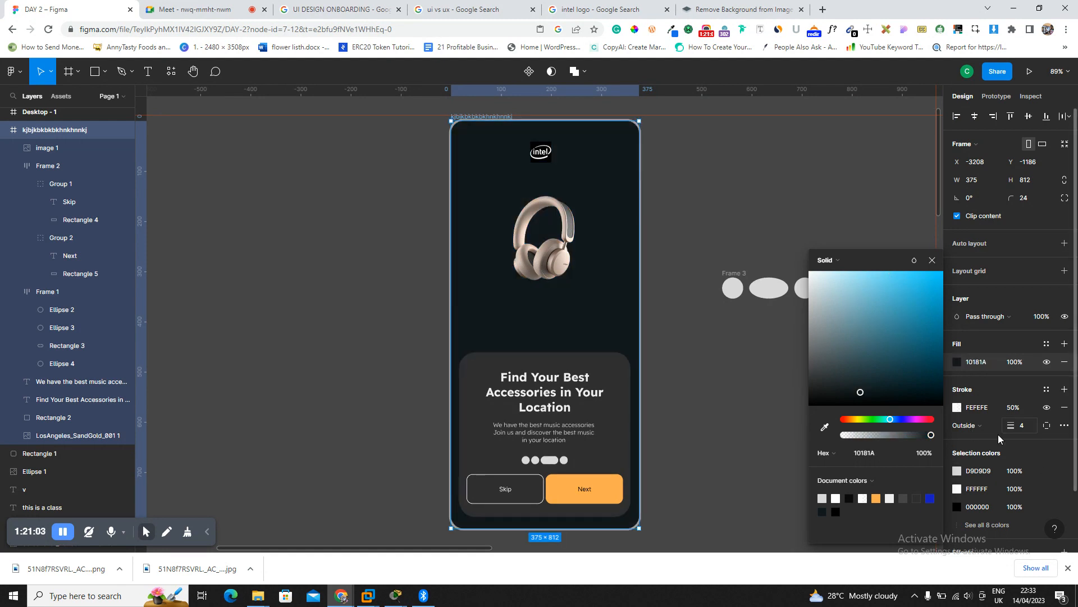
Export the headphone onboarding frame as a 1x PNG, view the exported image, and return to Figma with nothing selected.
scroll(1002, 436, "down", 2)
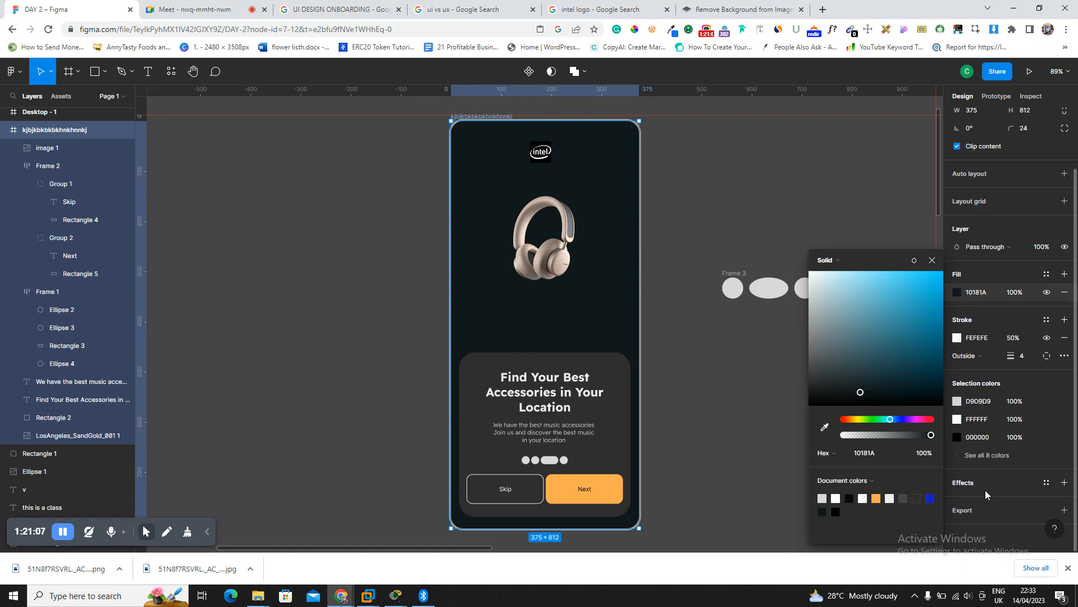
left_click(945, 290)
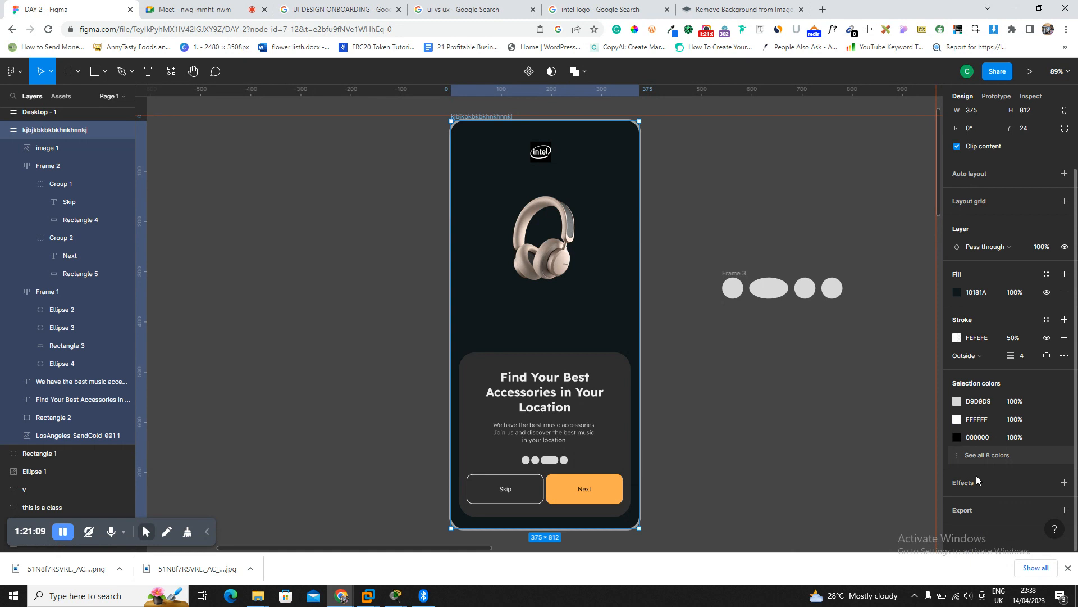
scroll(992, 511, "down", 2)
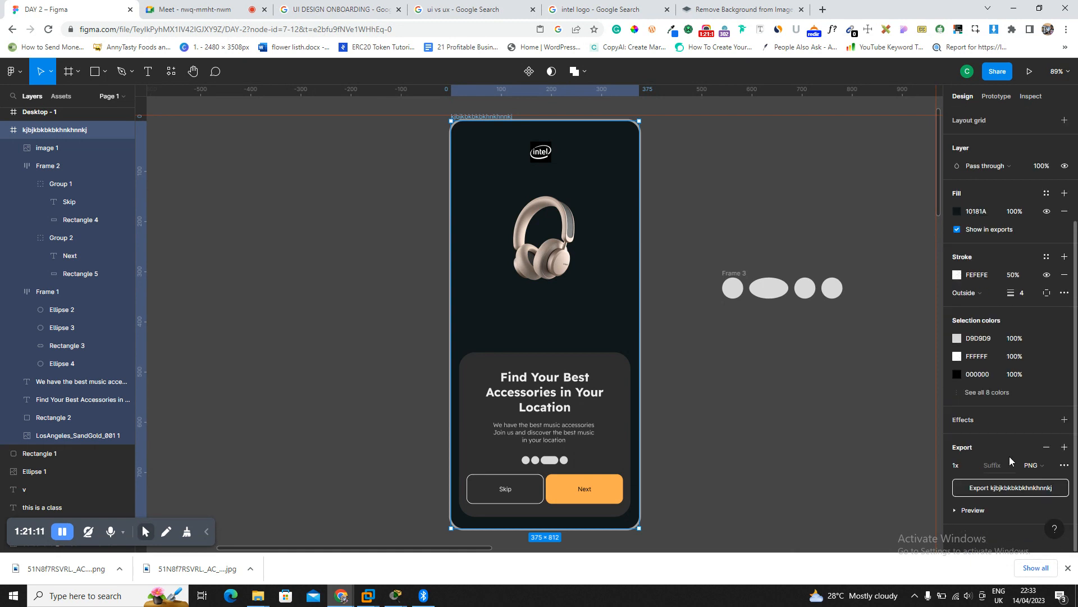
left_click(1027, 493)
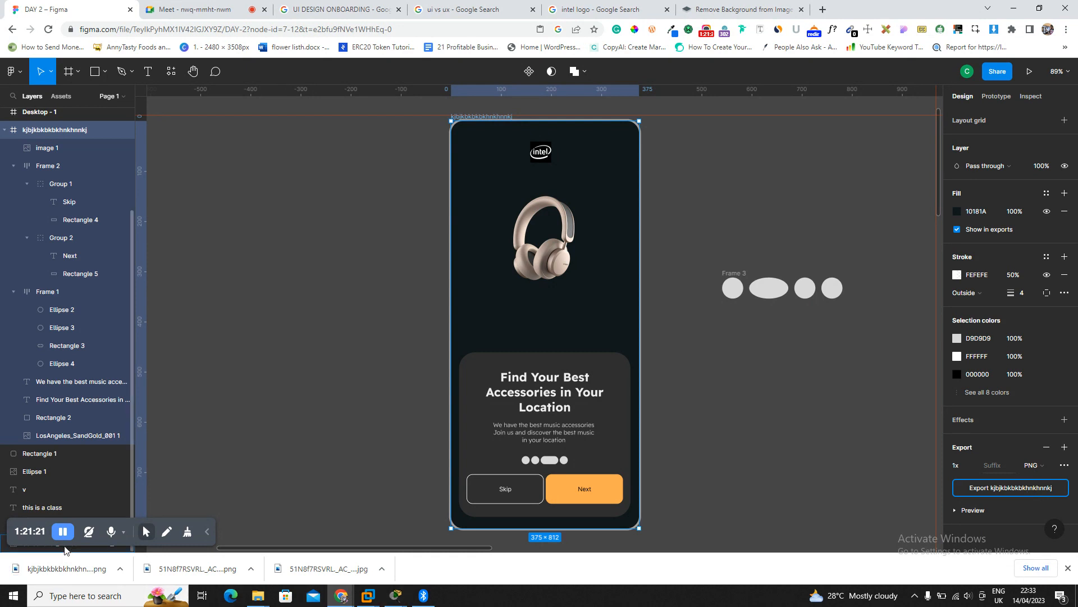
left_click(71, 570)
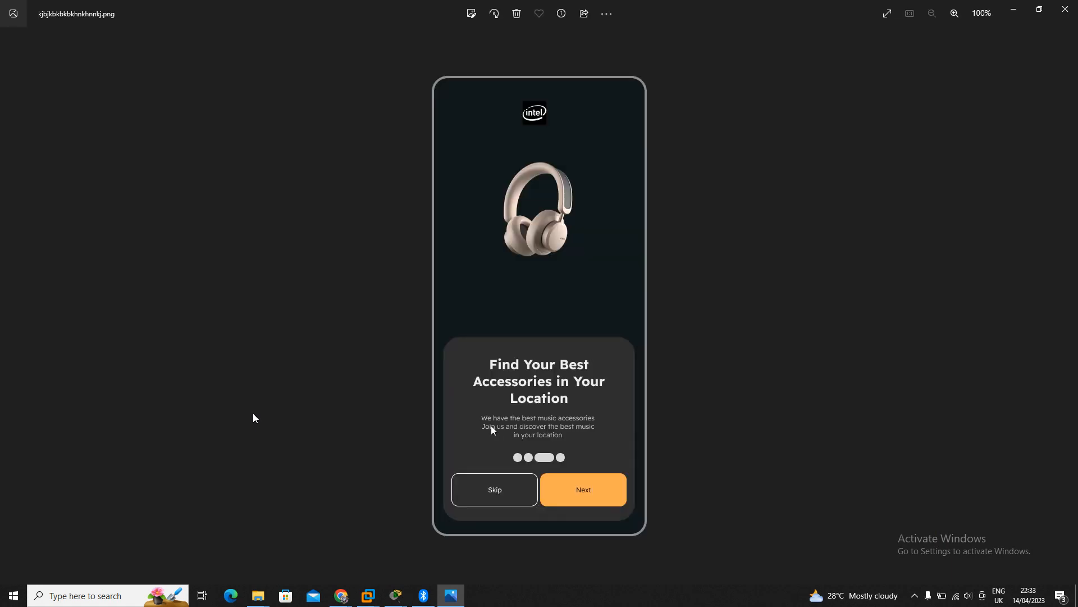
left_click(1070, 9)
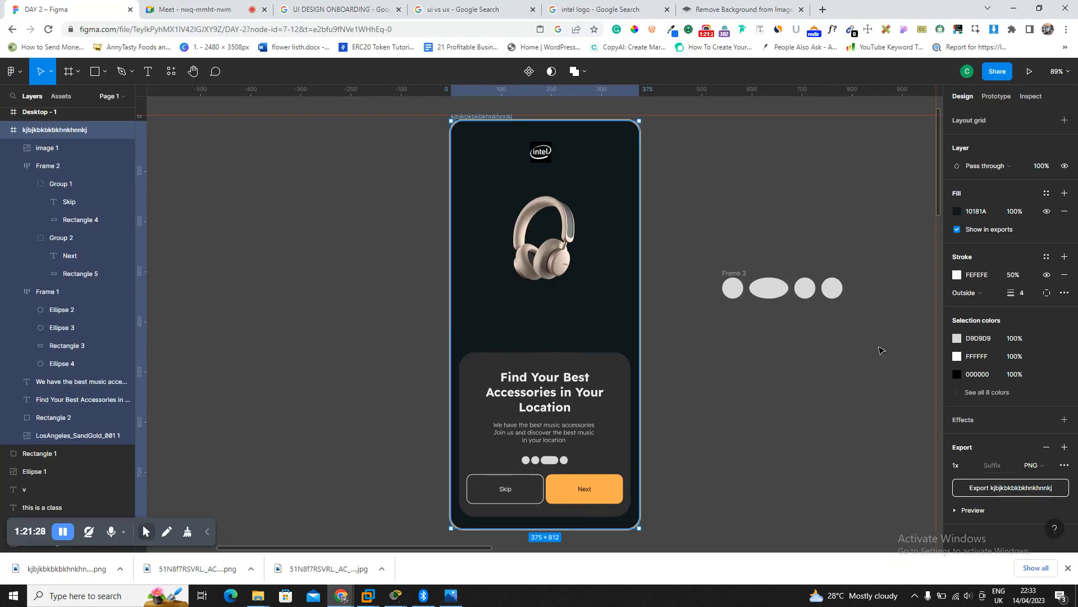
left_click(676, 256)
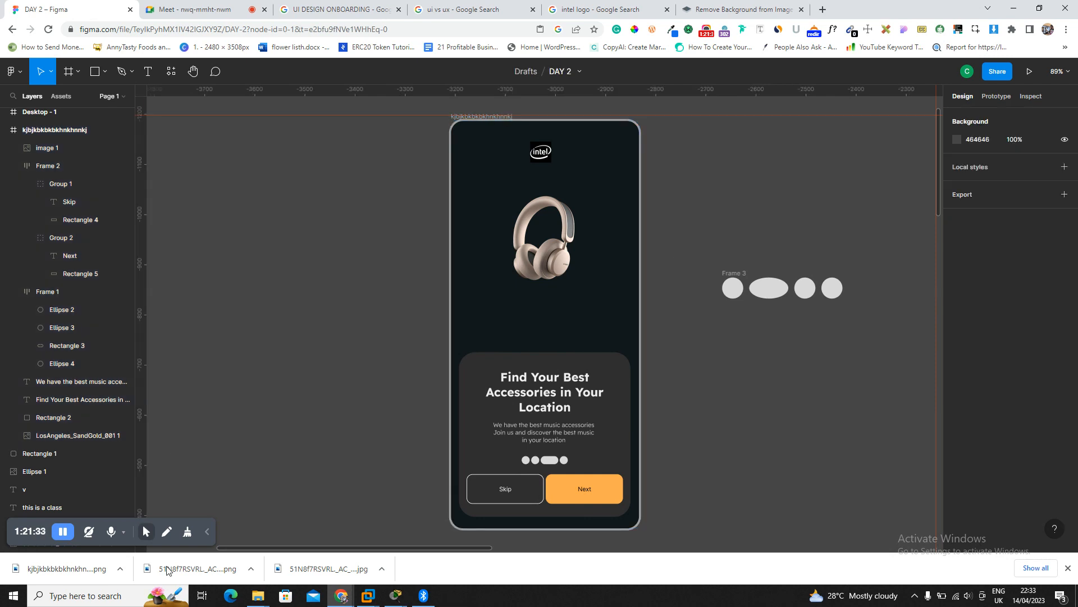
Locate the exported PNG in the Downloads folder and send it by Bluetooth to the Infinix NOTE 10.
left_click(120, 569)
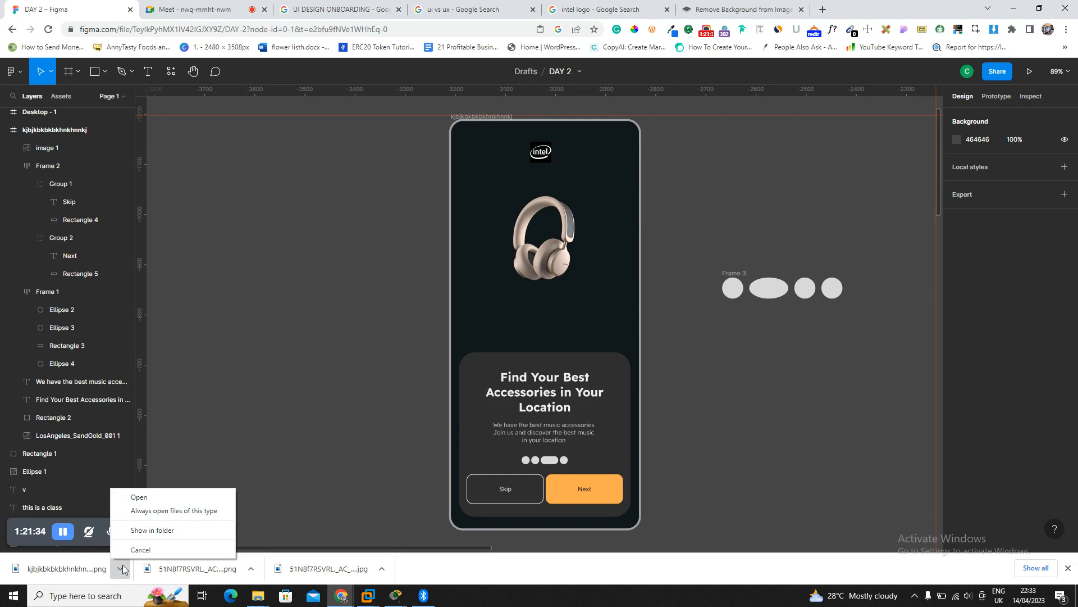
left_click(148, 532)
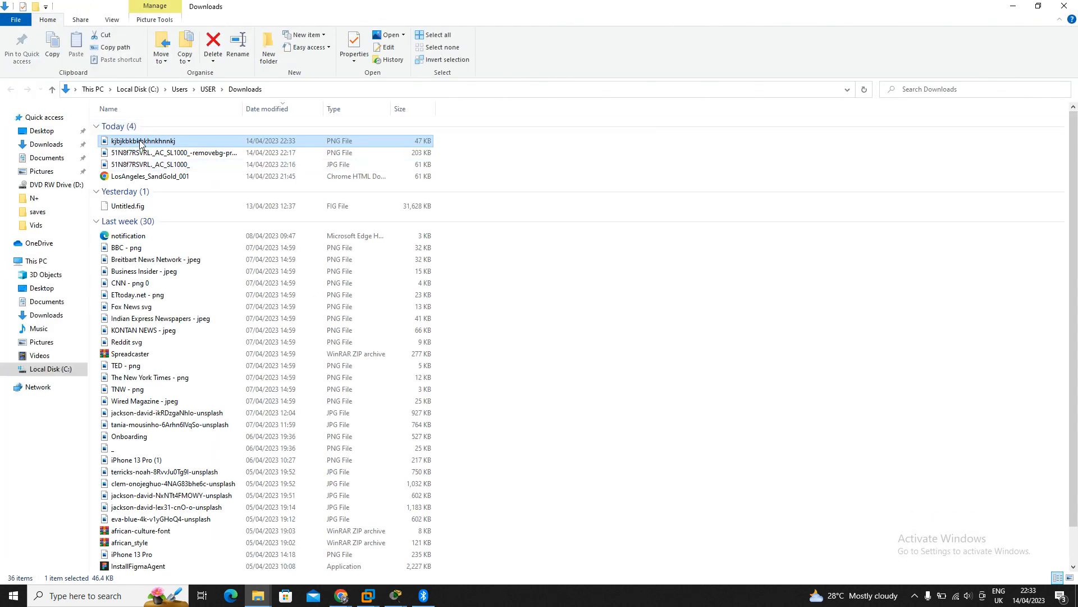
right_click(140, 142)
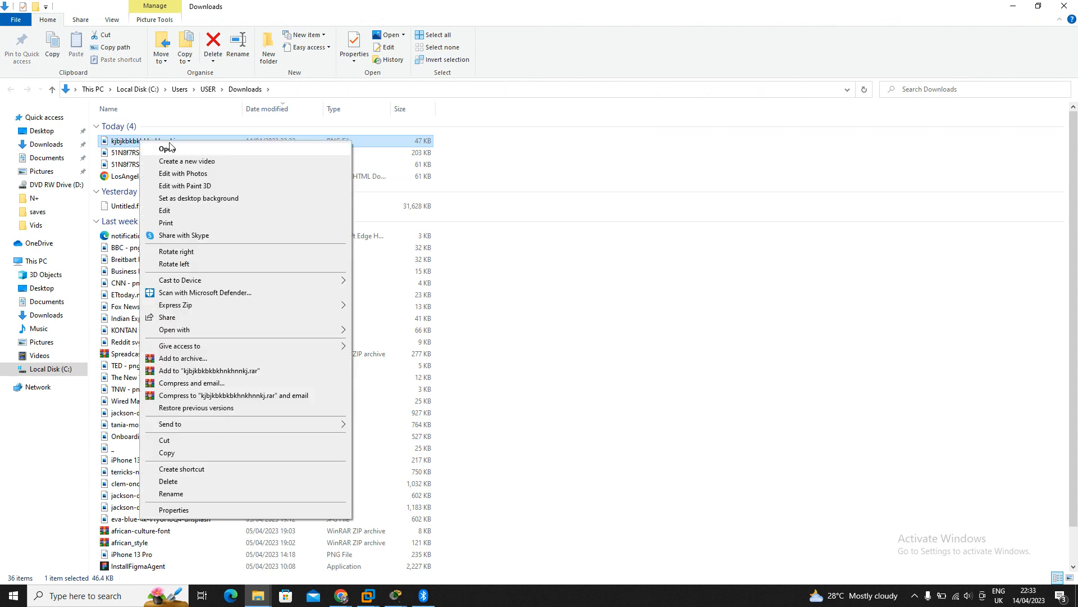
mouse_move(241, 423)
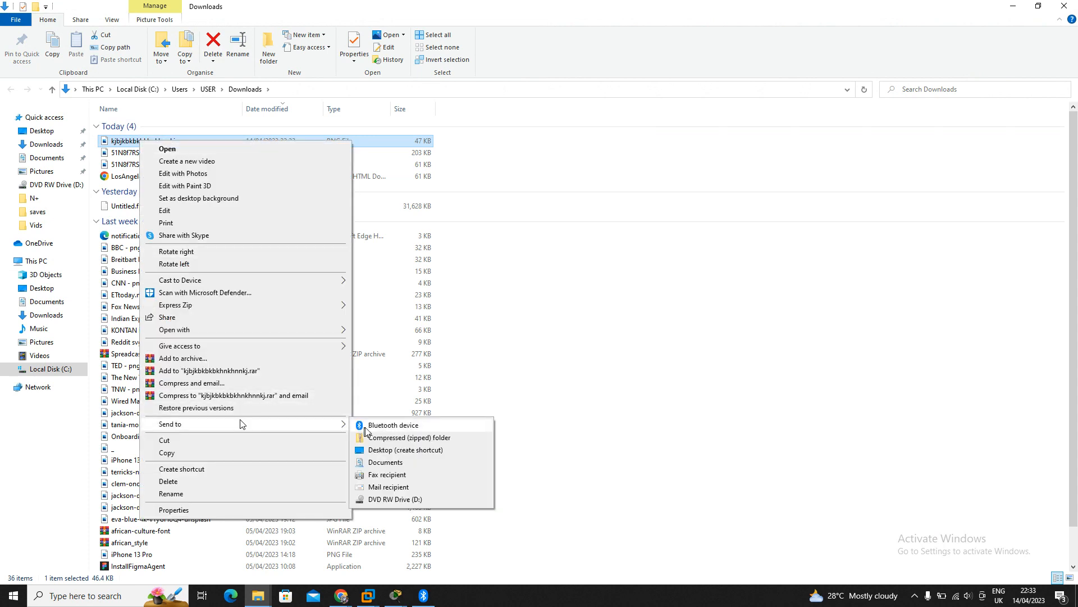
left_click(373, 424)
double_click(544, 231)
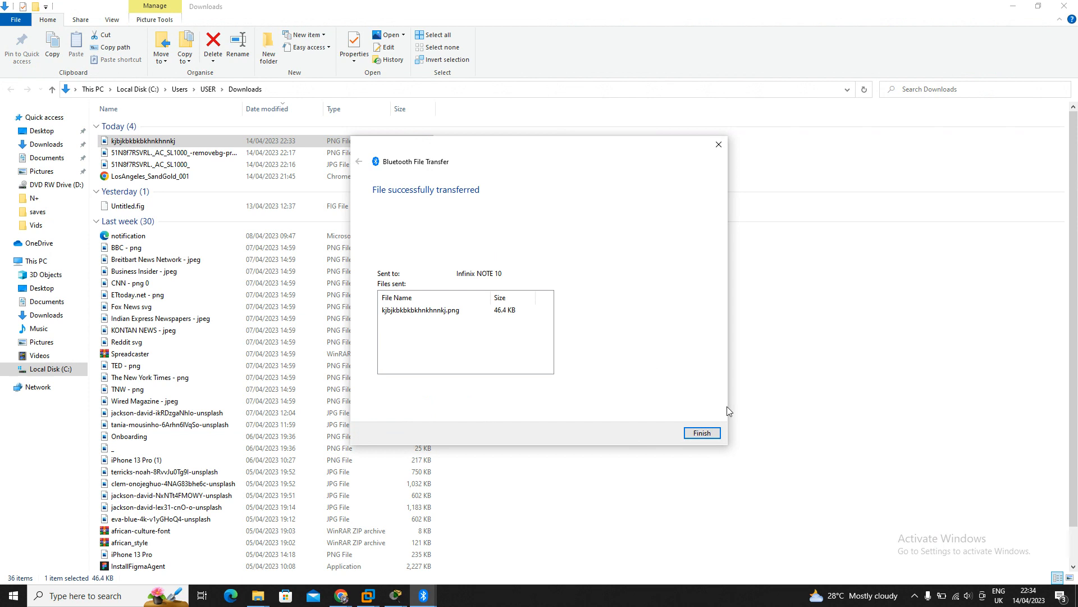
Switch back to Figma and lighten the canvas background to the grey 949494.
left_click(341, 596)
left_click(304, 555)
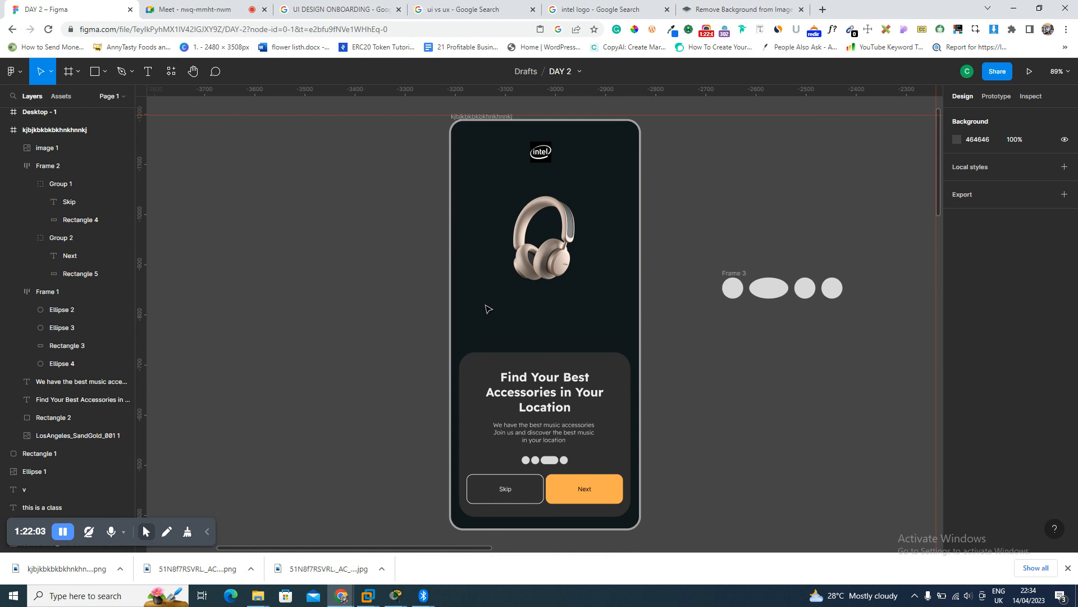
left_click(959, 143)
left_click_drag(870, 201, 794, 221)
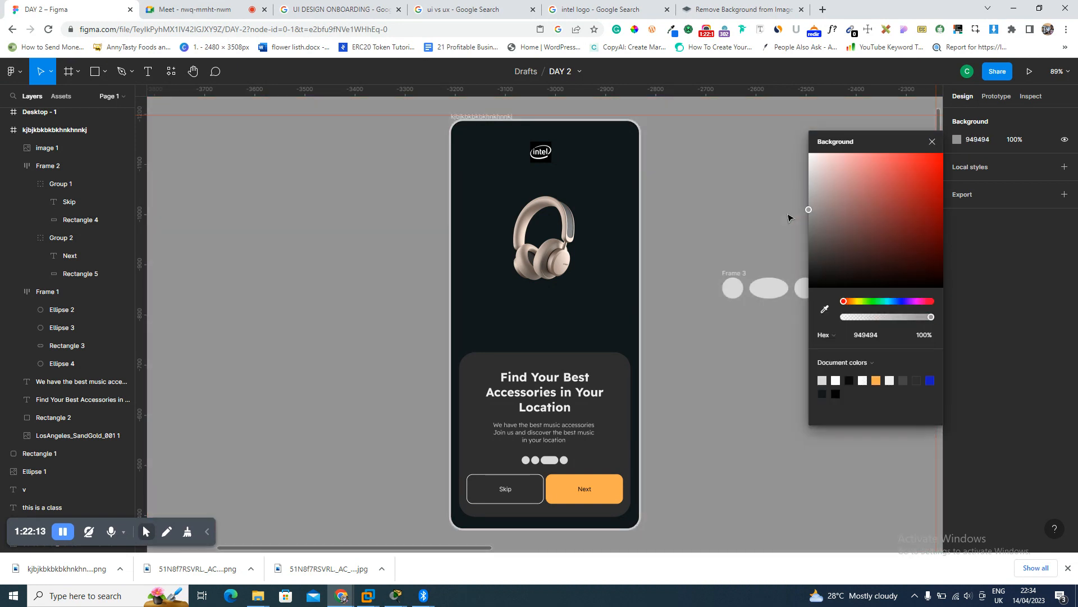
left_click(792, 220)
Switch to Google Meet and highlight the chat question about resizing buttons after grouping.
left_click(178, 6)
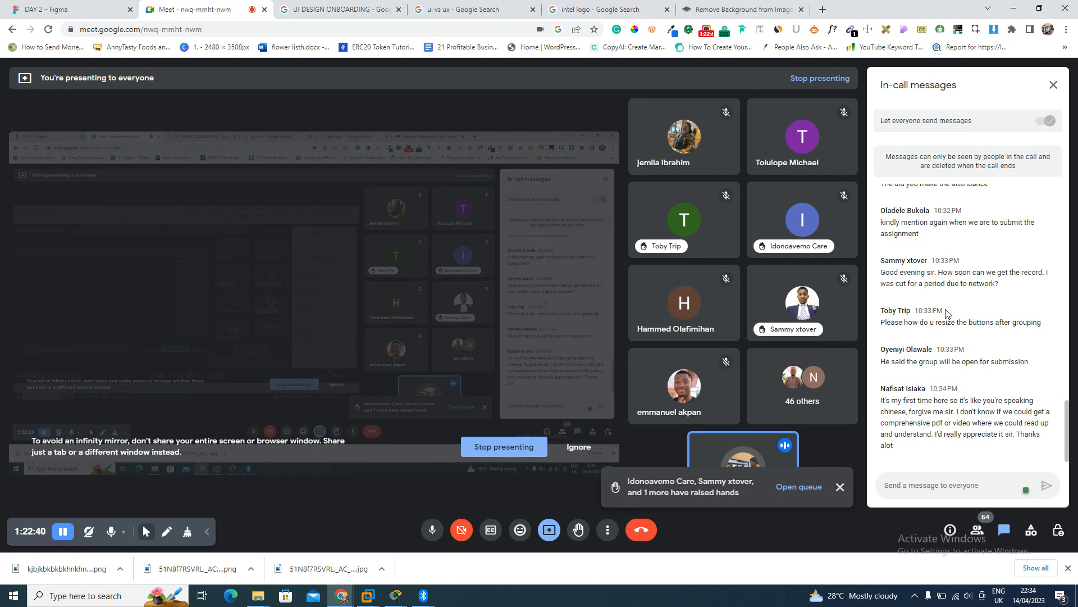
left_click_drag(924, 320, 992, 321)
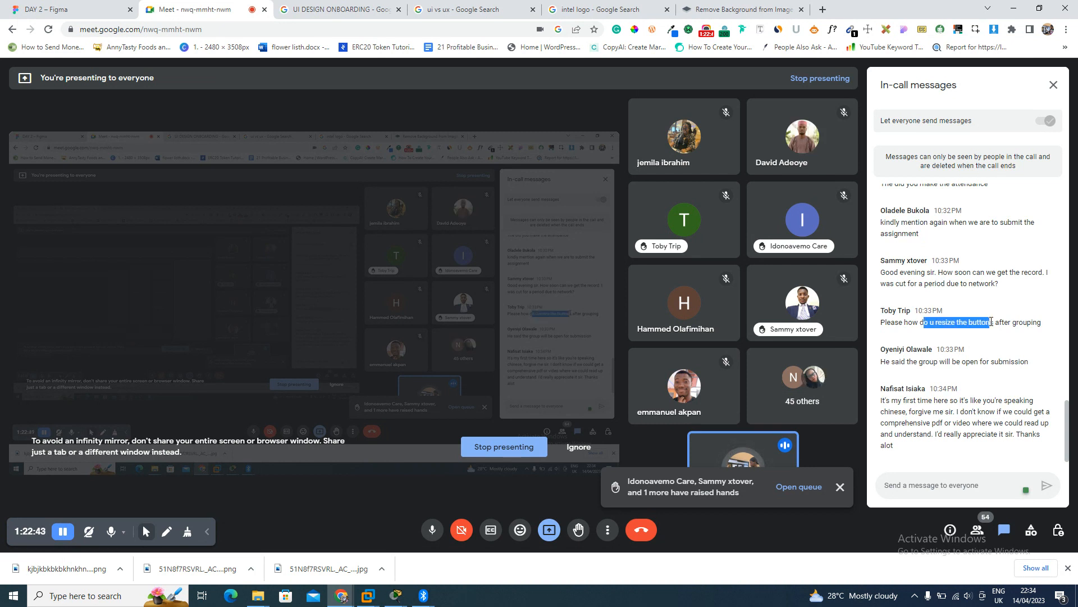
left_click(1002, 320)
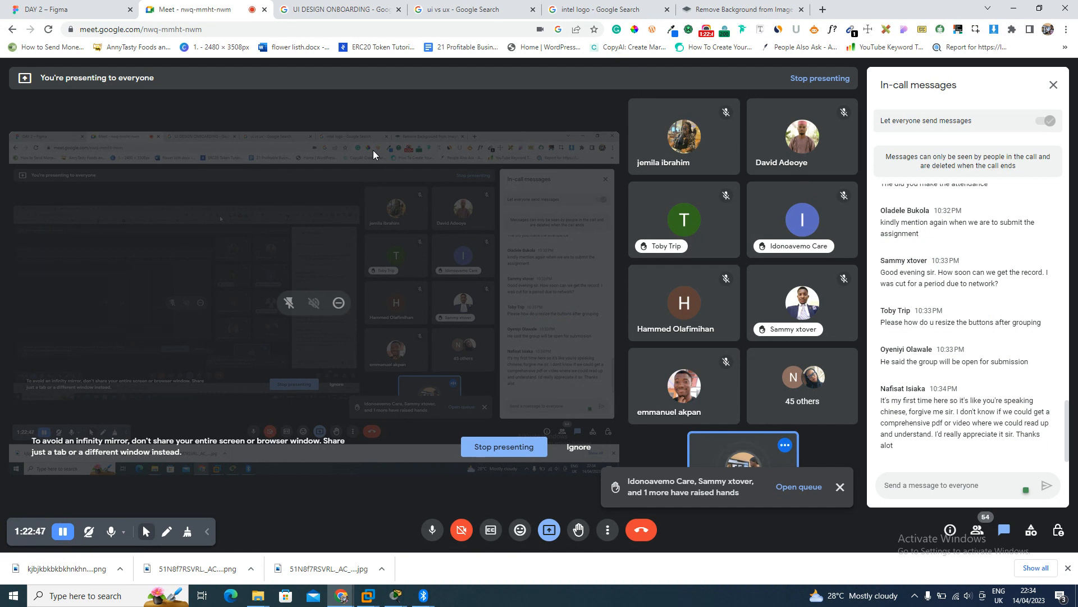
In Figma, narrow the grouped Next button to 110 wide and widen its label's text box to 31.
left_click(121, 8)
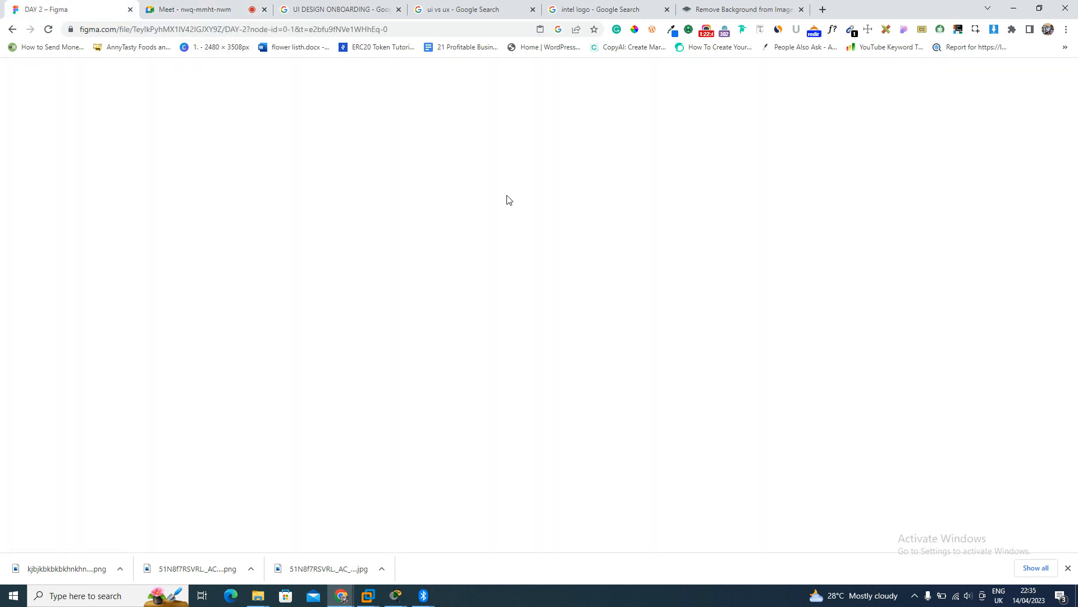
left_click(570, 487)
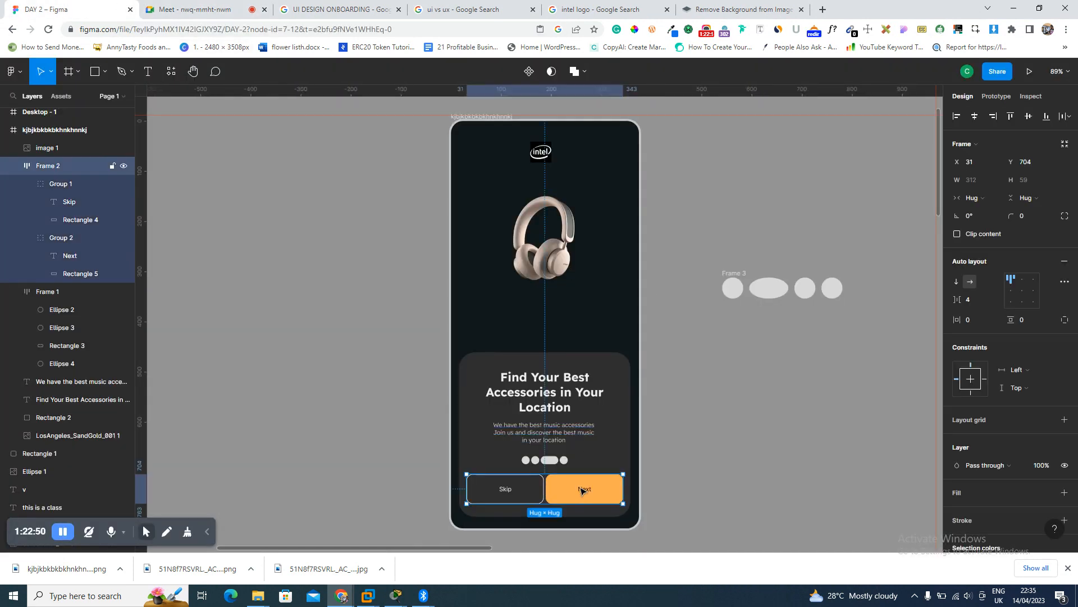
key("shift+2")
left_click(610, 361)
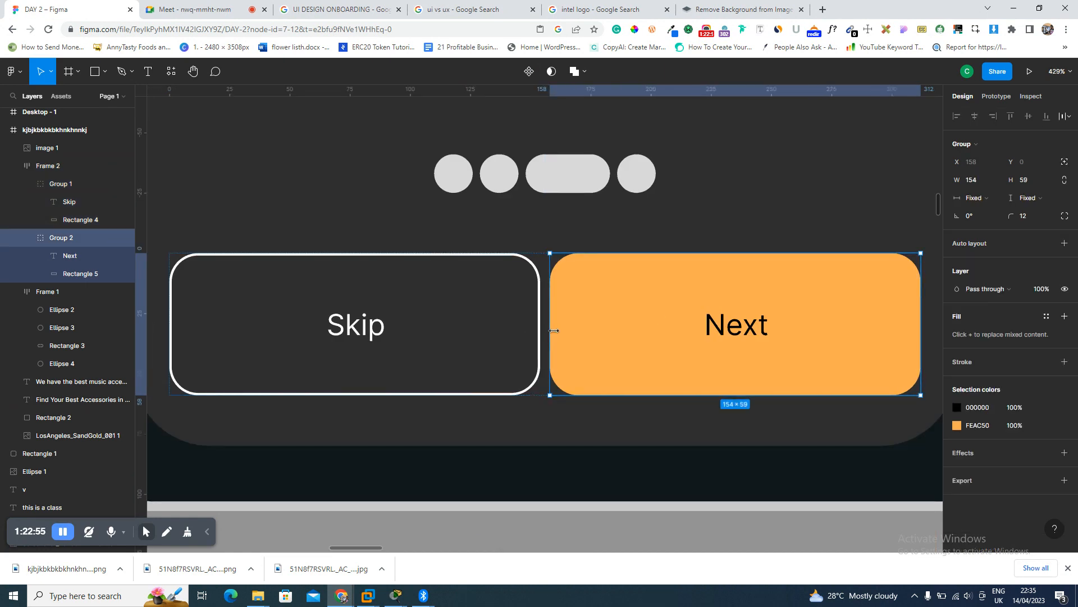
left_click_drag(554, 330, 655, 331)
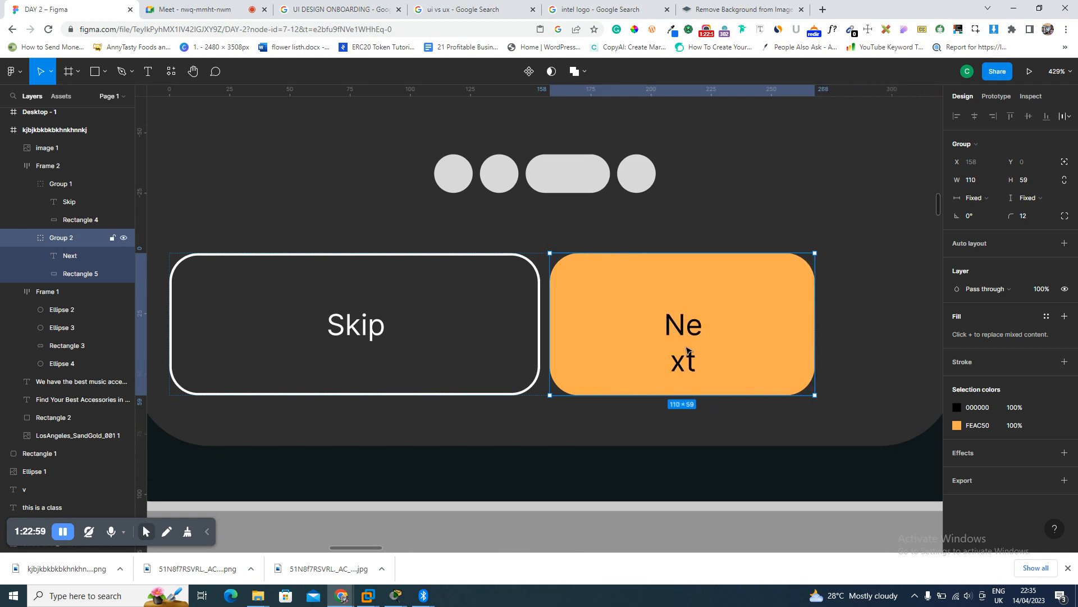
double_click(689, 331)
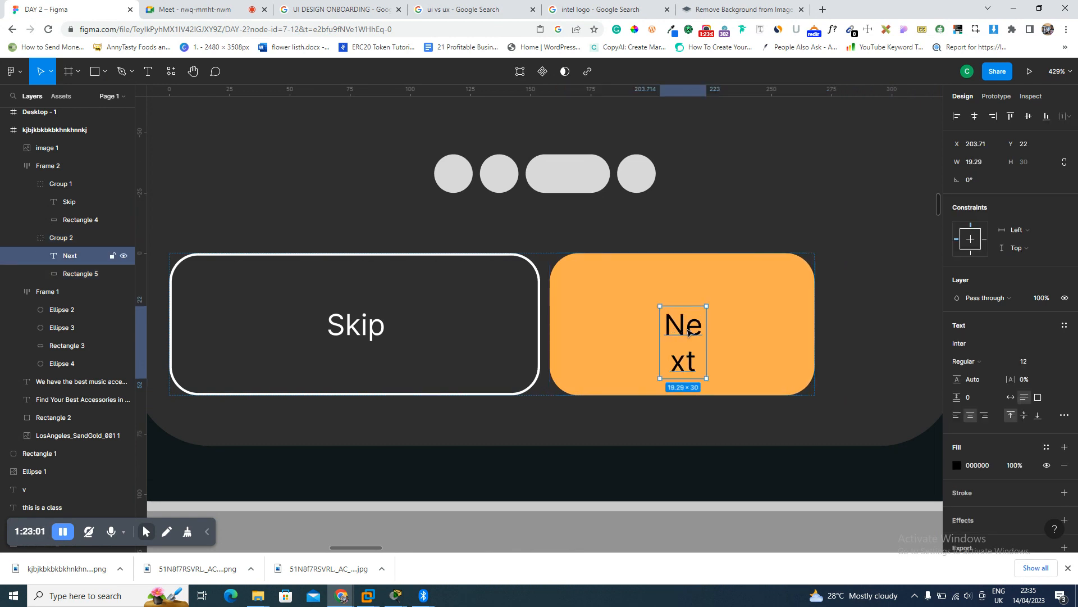
left_click_drag(656, 330, 687, 331)
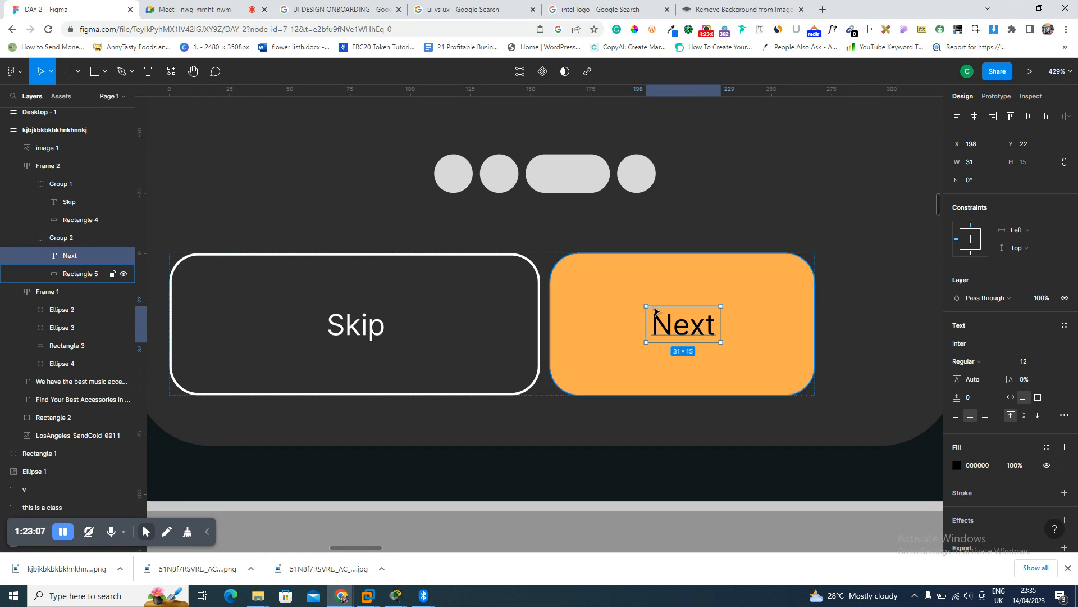
Undo the resizing of the Next button group and its label.
key("ctrl+z")
key("ctrl+z")
key("ctrl+z")
key("ctrl+z")
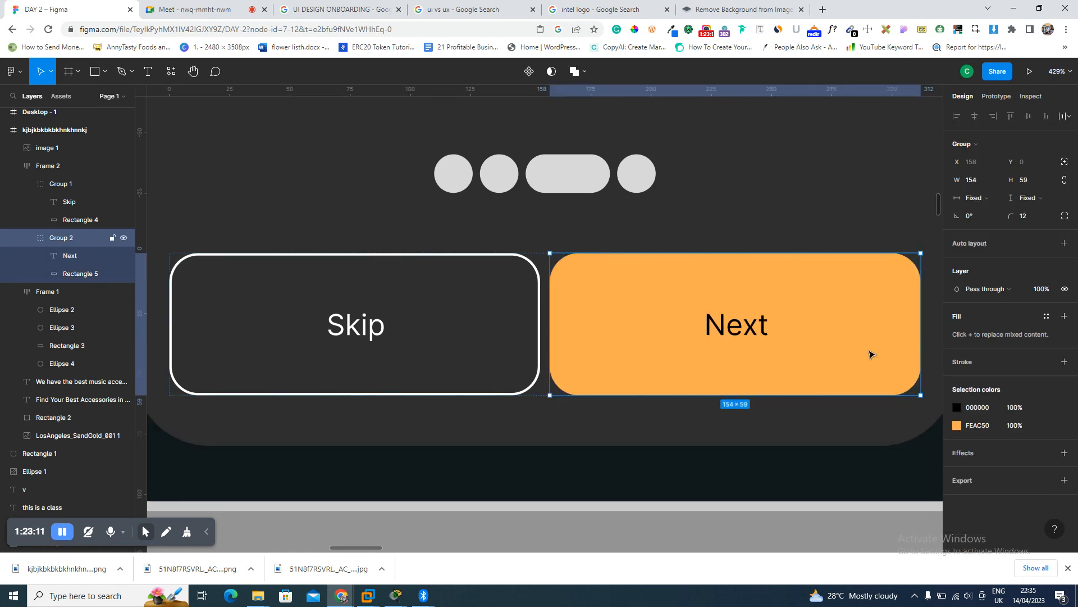
Switch to Google Meet and admit the participant waiting to join the call.
left_click(231, 6)
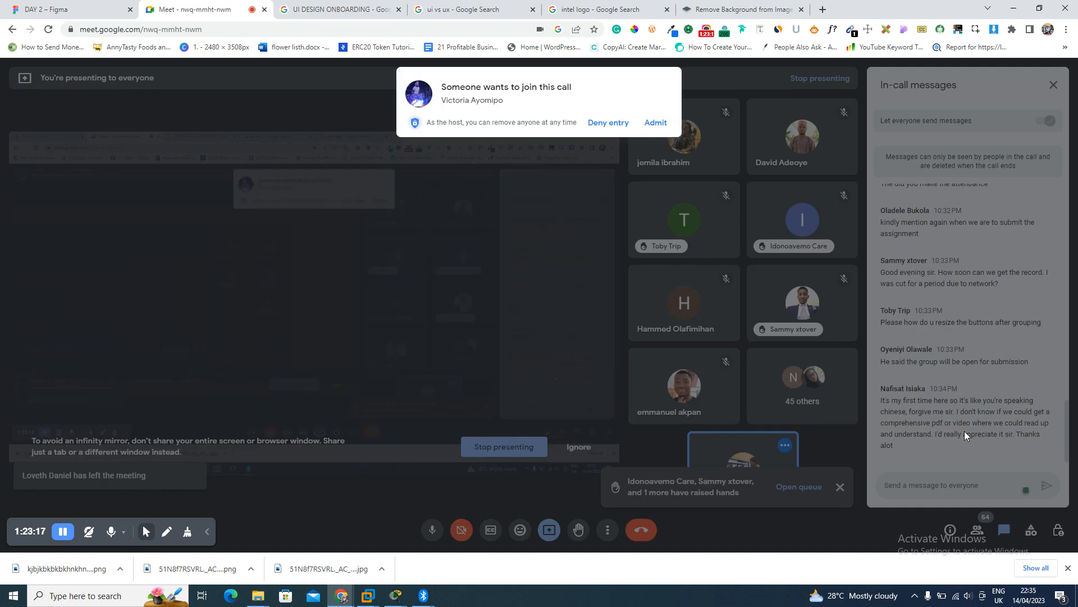
left_click(656, 123)
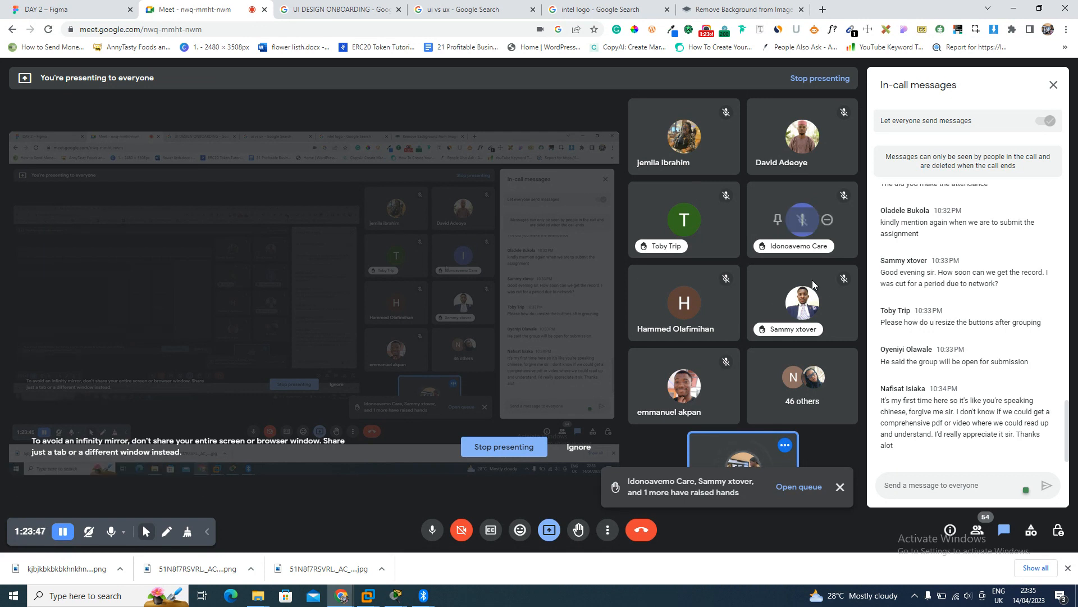
Highlight the chat messages about assignment submission and a request for learning material, and admit the participant waiting to join the call.
left_click_drag(927, 311, 1036, 315)
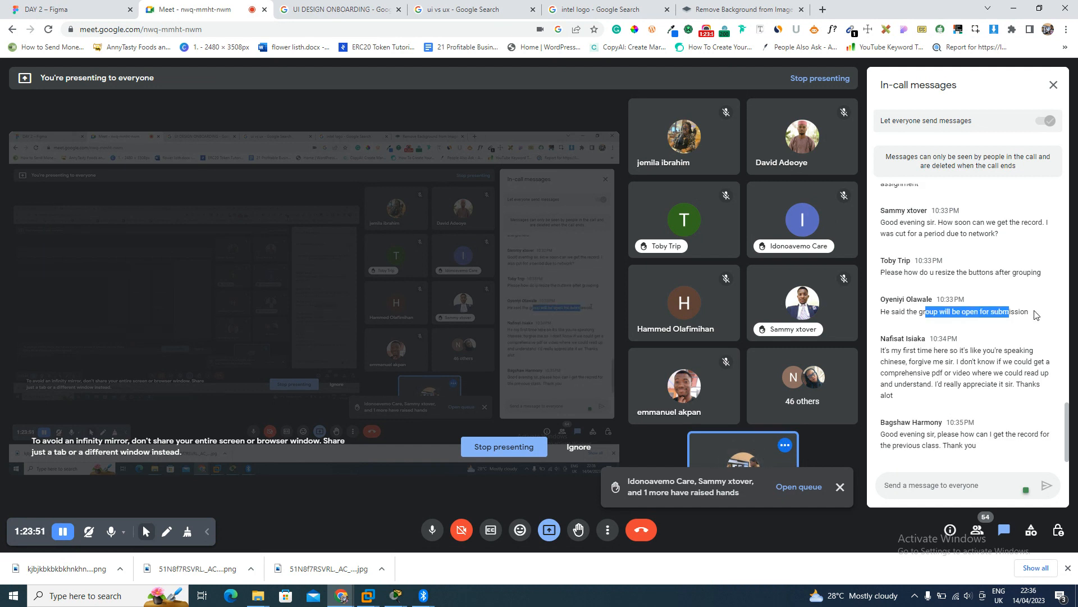
left_click(1036, 315)
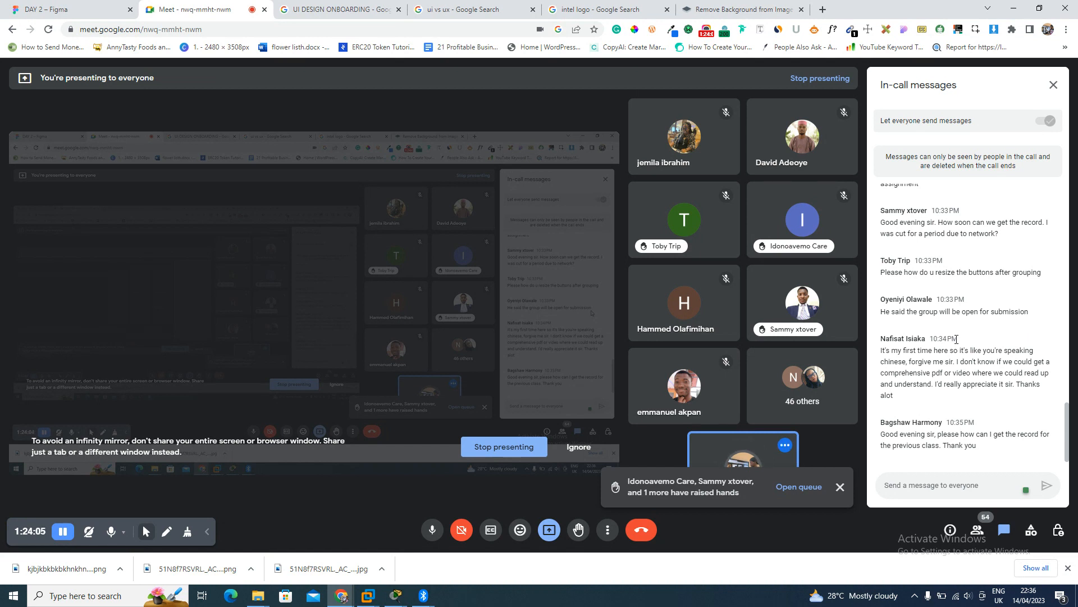
left_click_drag(891, 351, 958, 375)
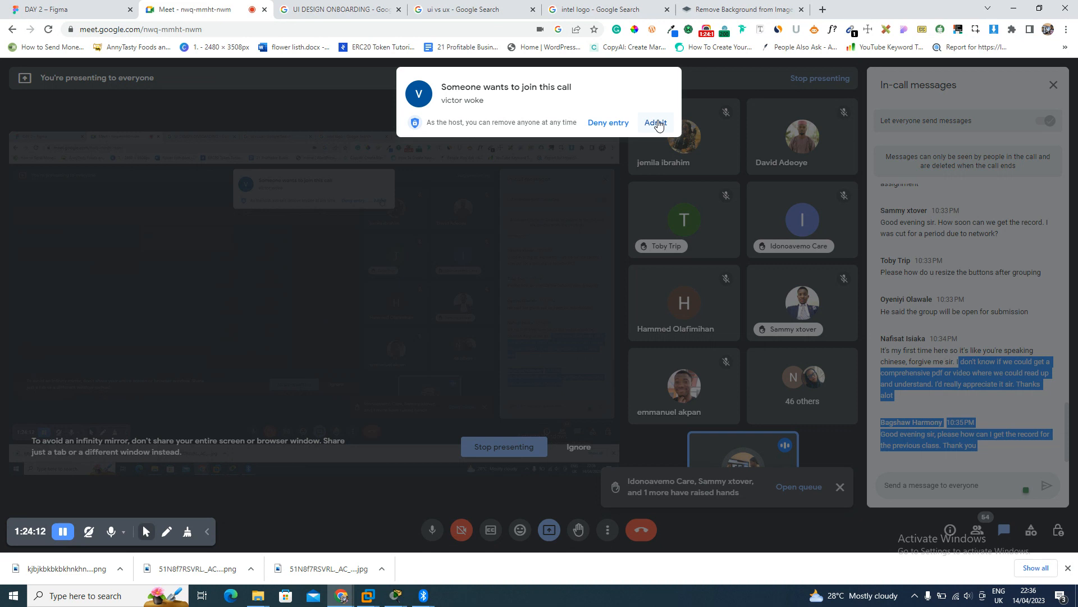
left_click(657, 123)
left_click(974, 383)
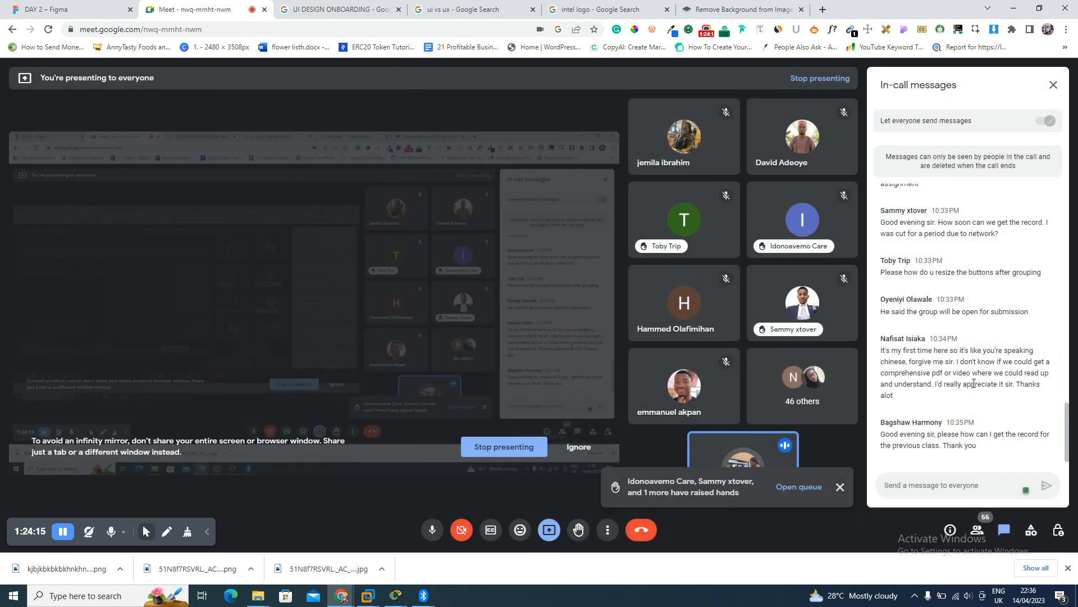
Highlight the end of the learning-material request and the chat question about whether the videos are downloadable.
left_click_drag(936, 384, 961, 397)
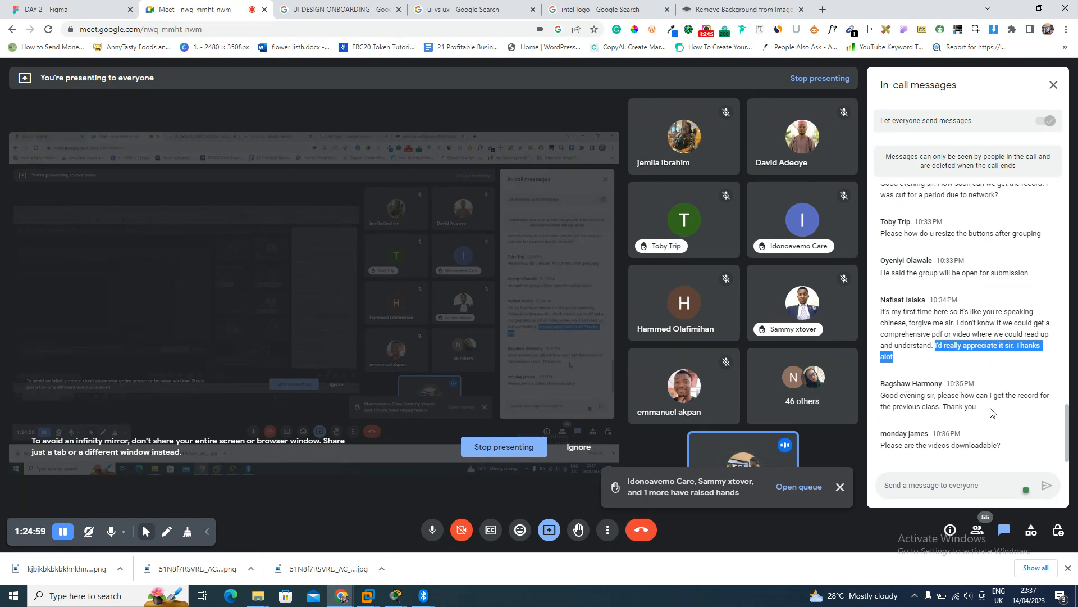
left_click_drag(1008, 448, 930, 447)
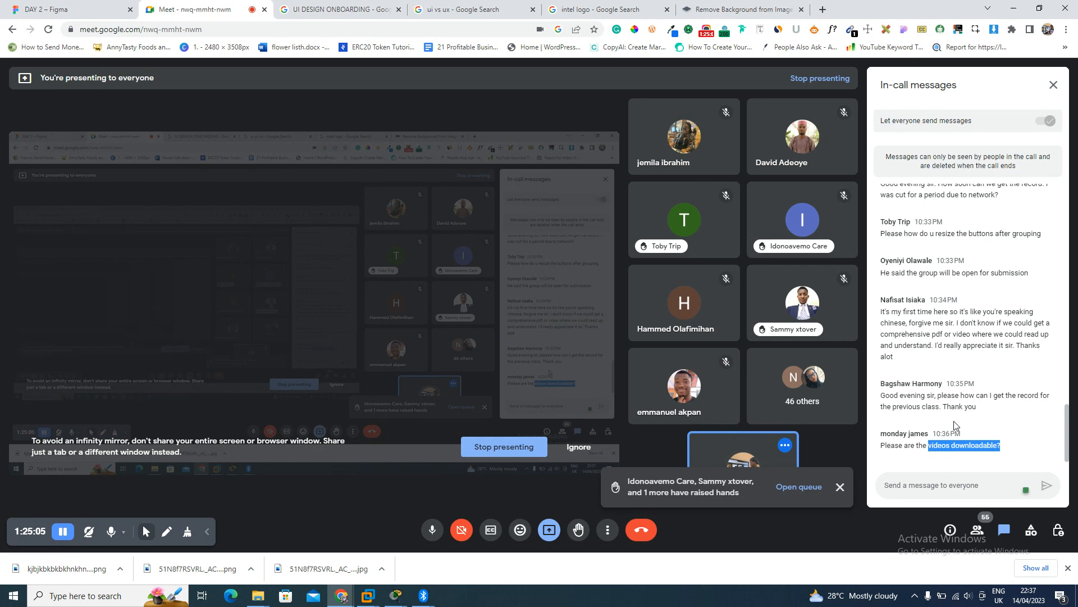
left_click(931, 448)
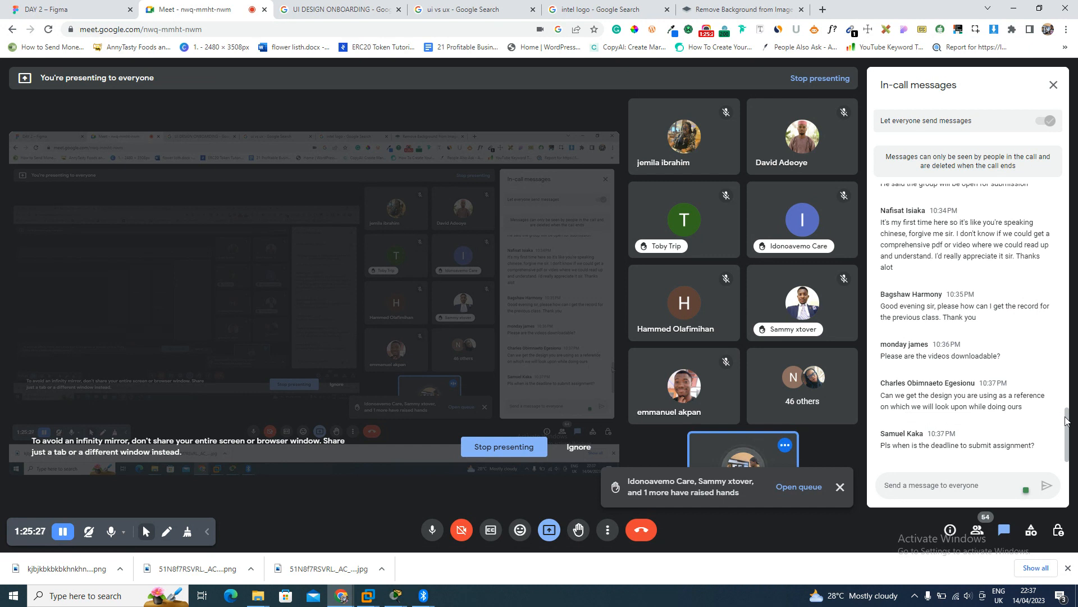
Highlight the chat question about the assignment deadline and reply with "sunday by 12 pm".
left_click_drag(925, 446, 1027, 445)
left_click(964, 484)
type("sunday by 12 pm")
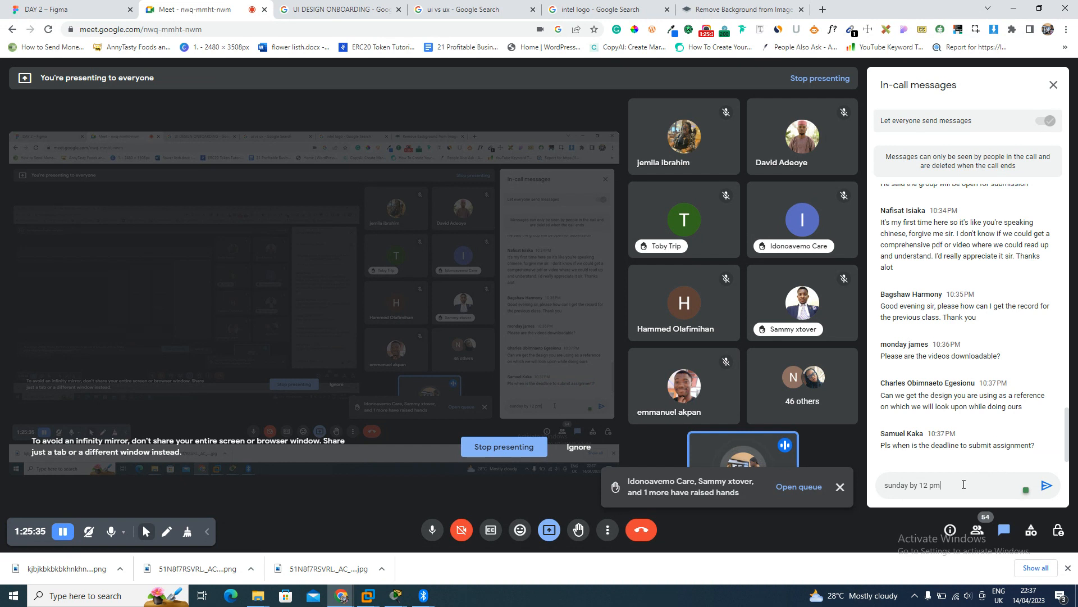
key("Return")
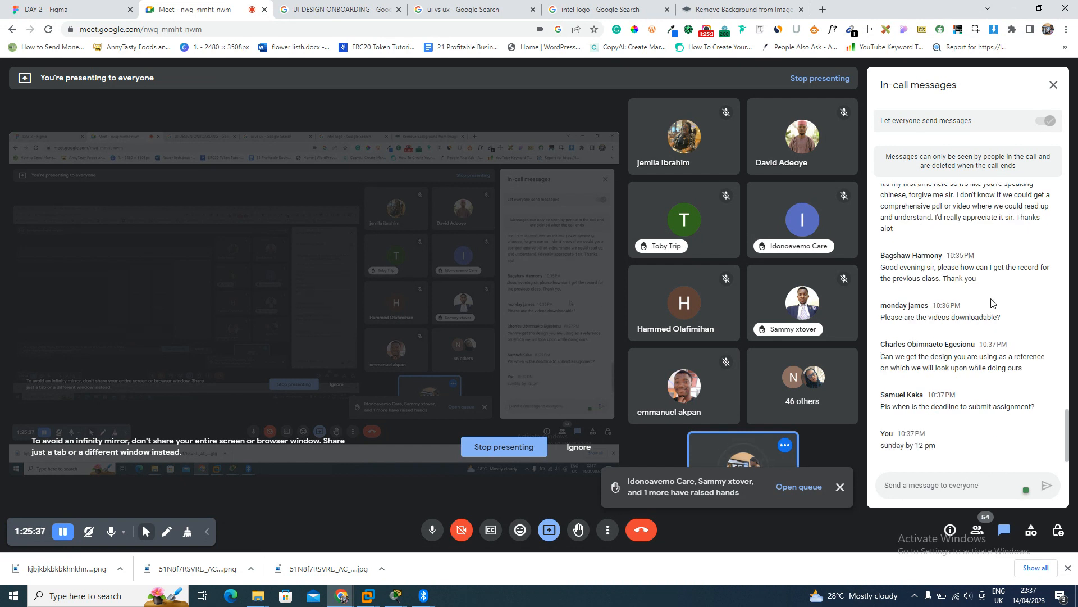
Look back through the earlier in-call messages and return to the newest ones.
scroll(958, 327, "up", 4)
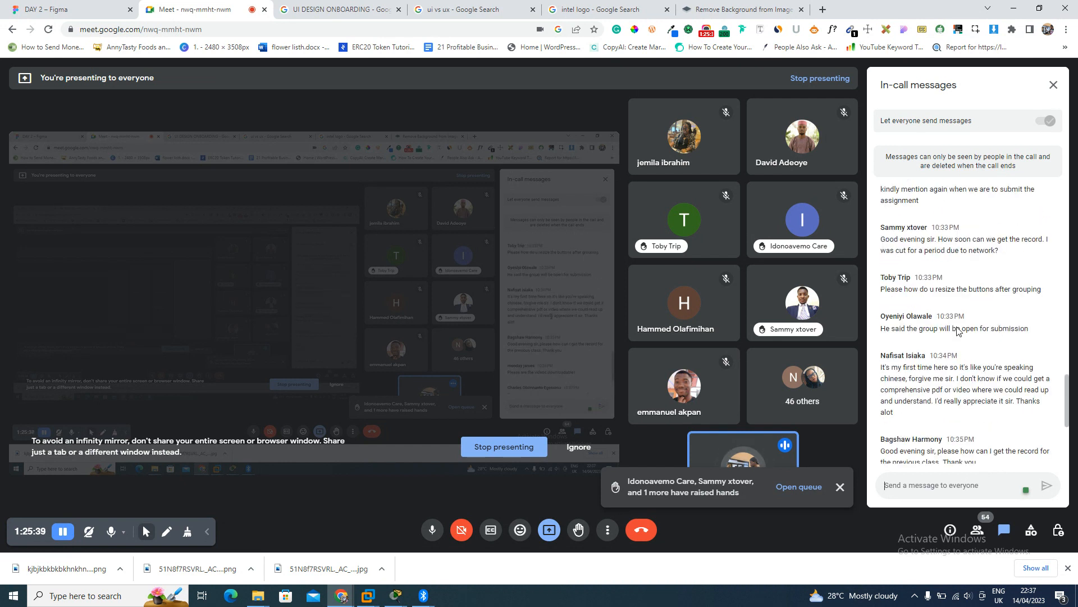
scroll(957, 327, "down", 4)
scroll(958, 331, "up", 6)
scroll(957, 331, "down", 7)
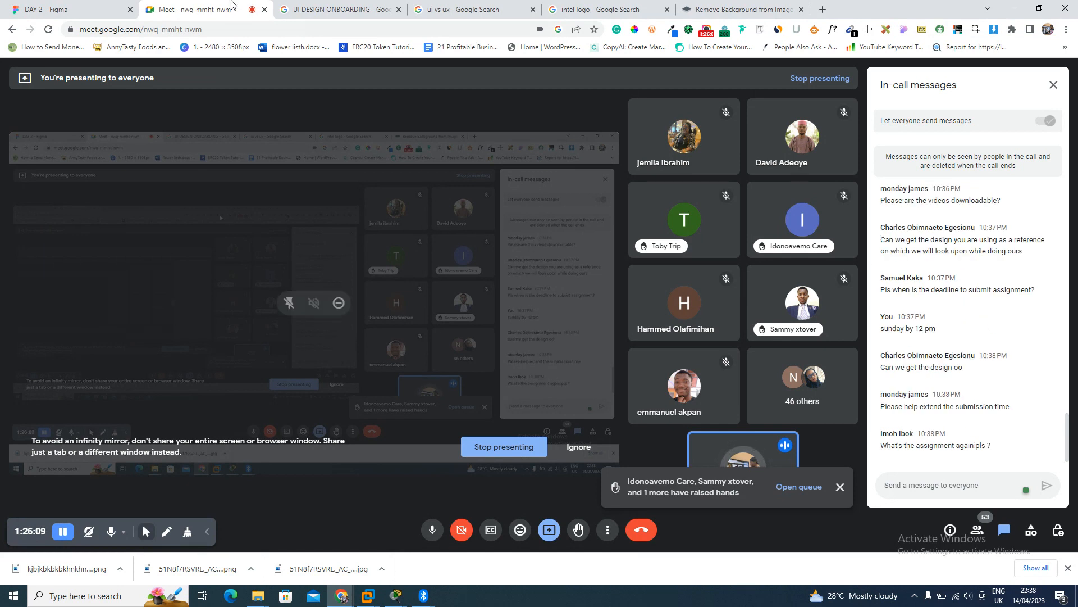
Switch to Figma and show the dark three-screen podcast reference image and the illustrated onboarding reference image up close.
left_click(54, 6)
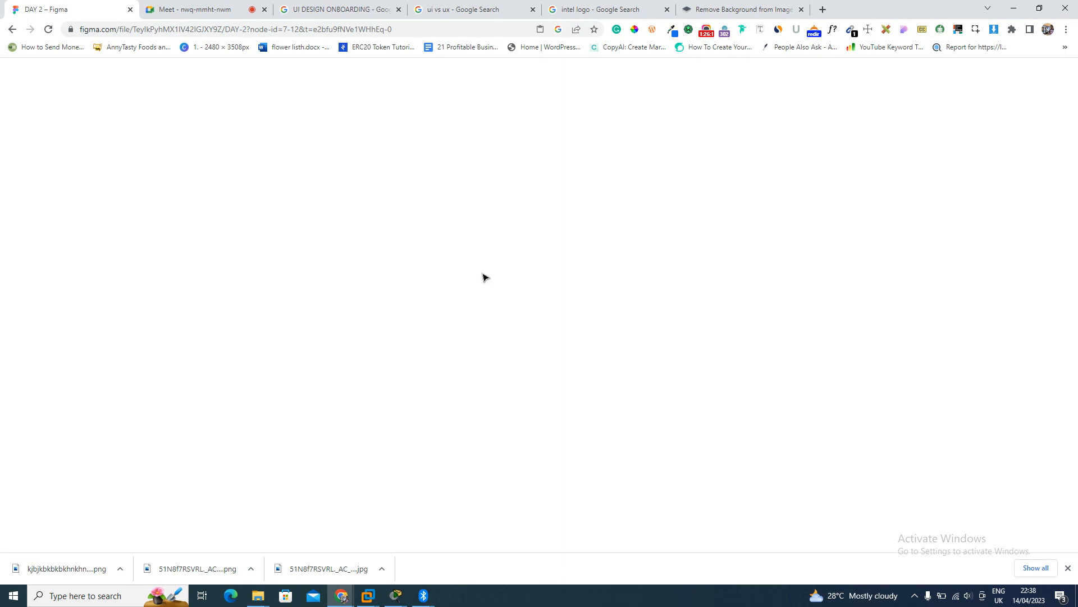
key("shift+1")
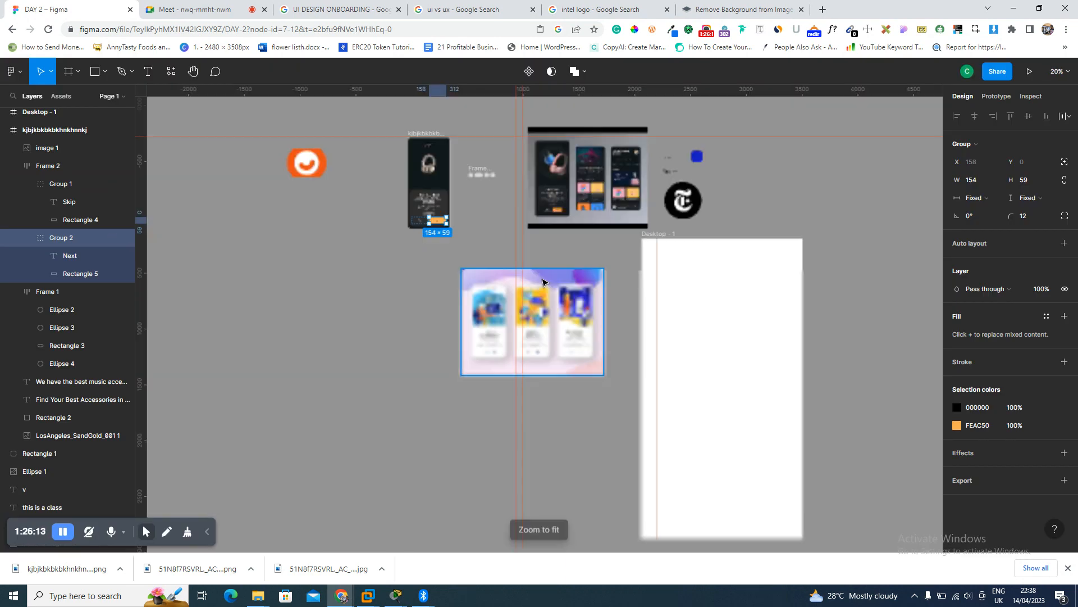
left_click(603, 190)
key("shift+2")
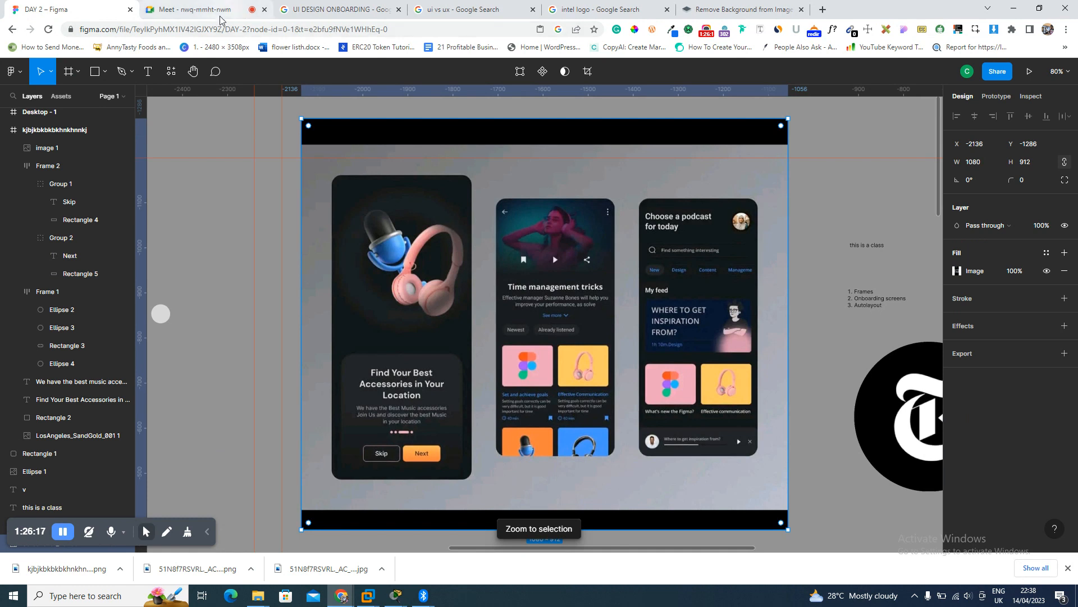
scroll(286, 239, "down", 10)
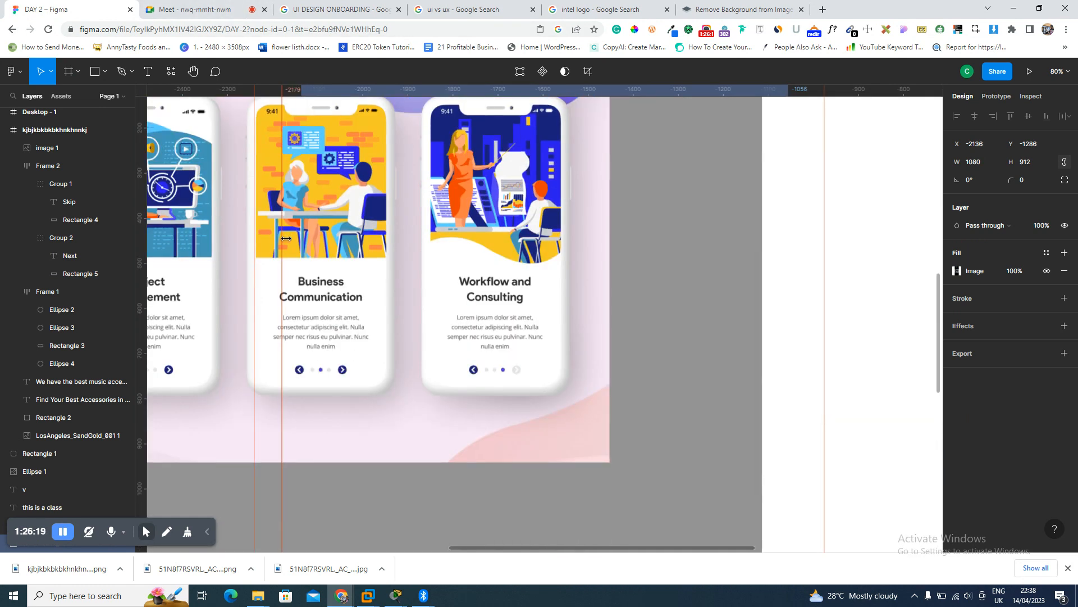
Check the Google Meet chat, and return to Figma to show the headphone onboarding frame up close.
left_click(216, 8)
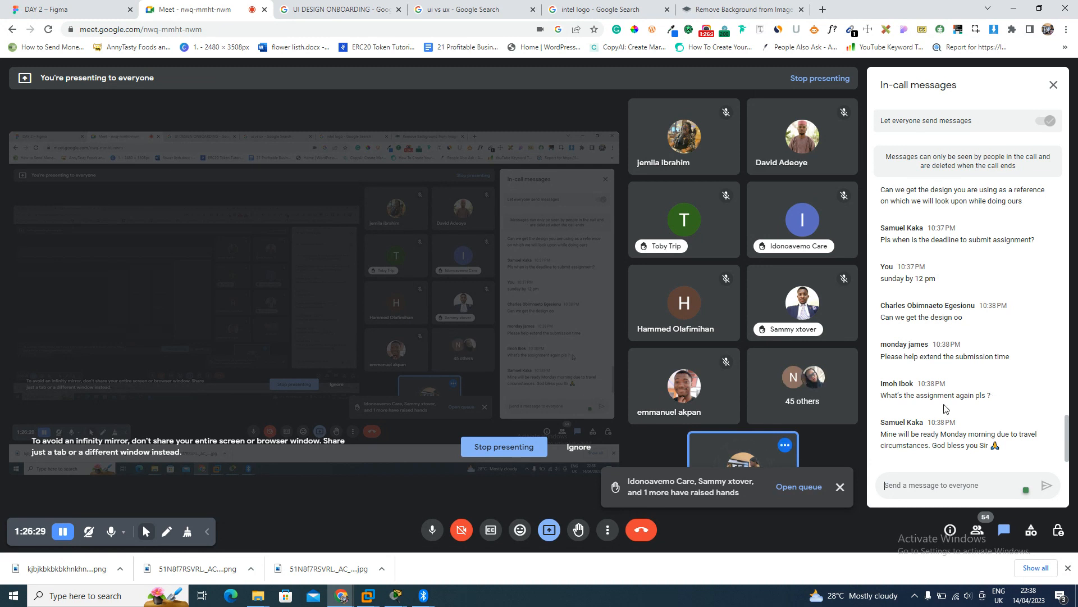
left_click(77, 10)
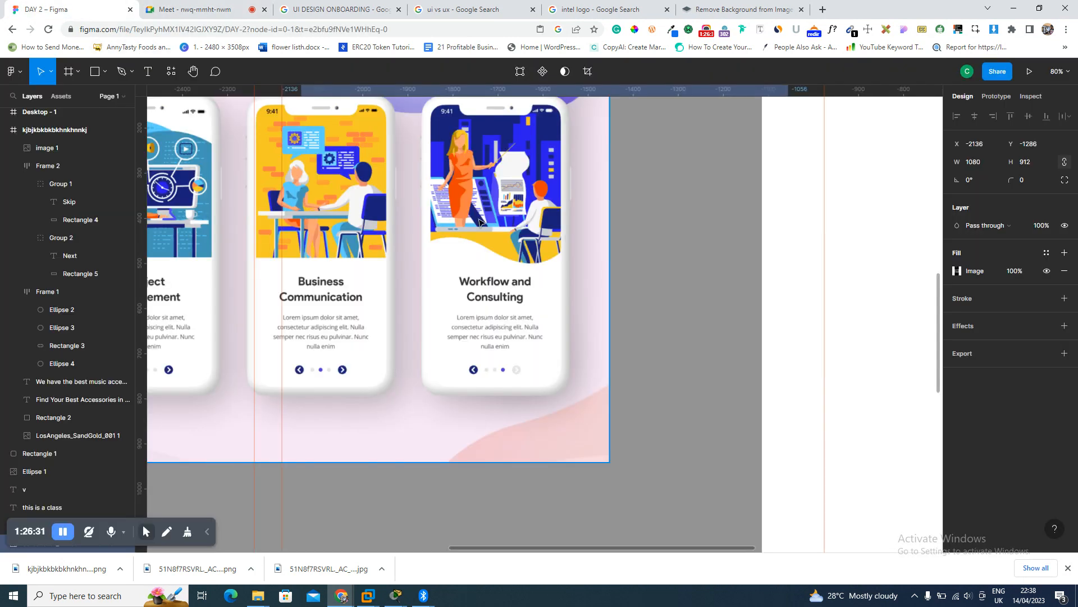
key("shift+1")
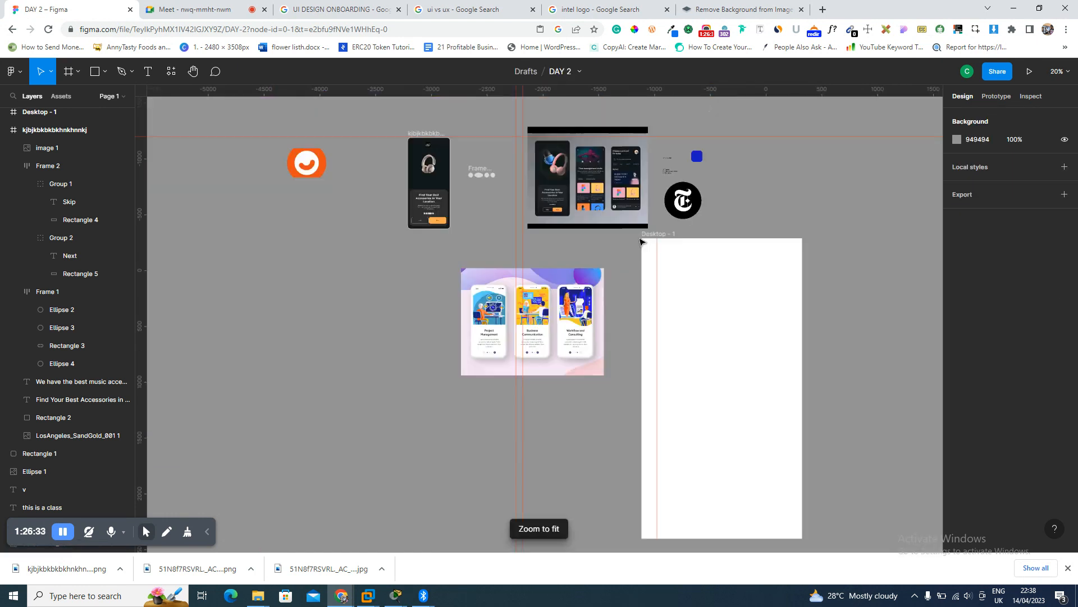
key("shift+2")
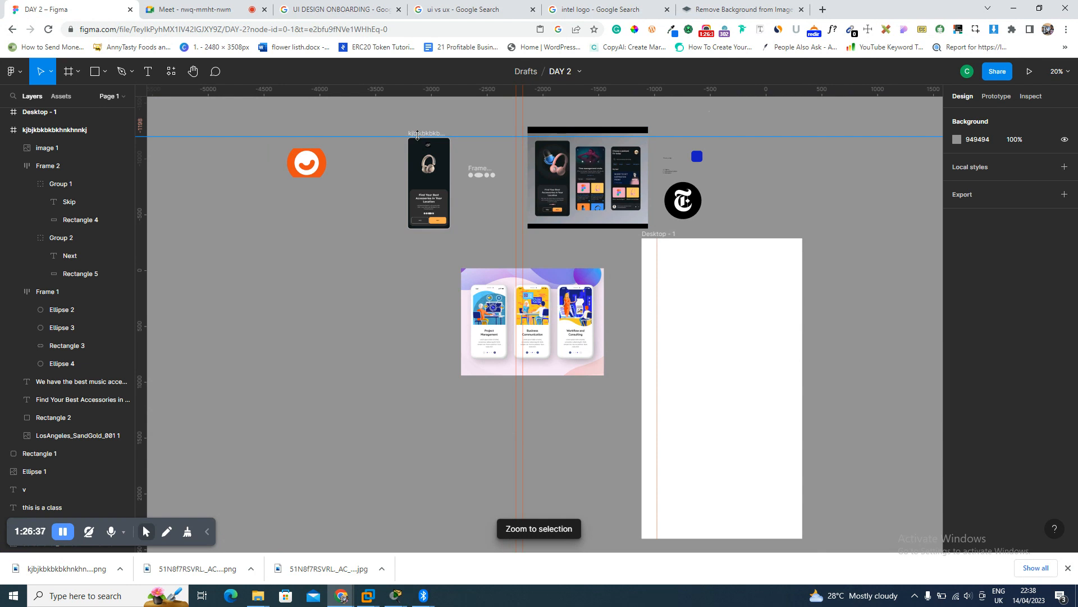
left_click(419, 134)
key("shift+2")
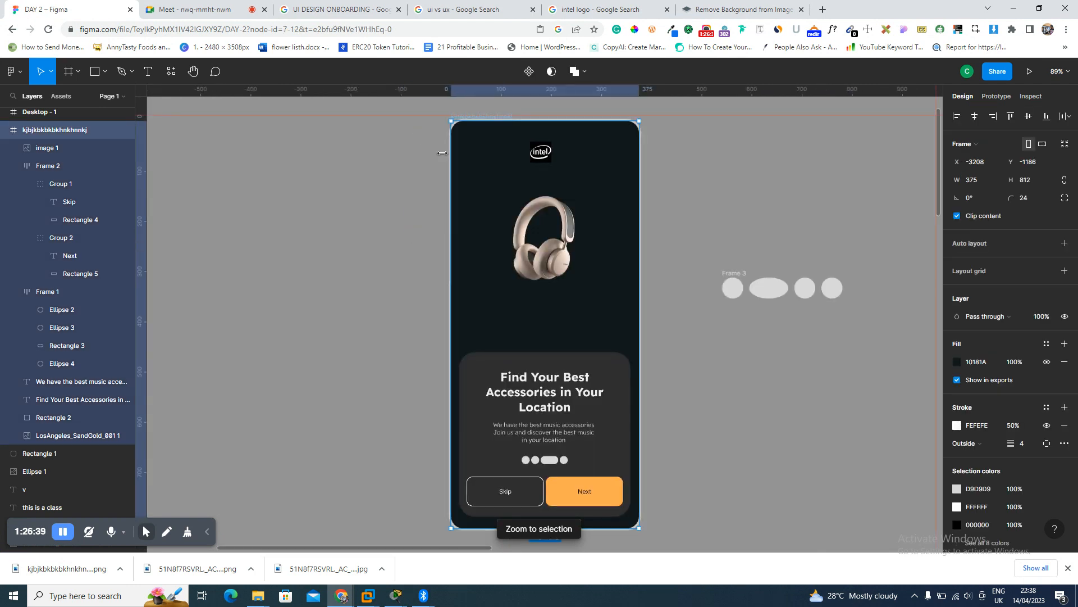
Switch to Google Meet and highlight the chat message about having the assignment ready on Monday morning.
key("ctrl+Tab")
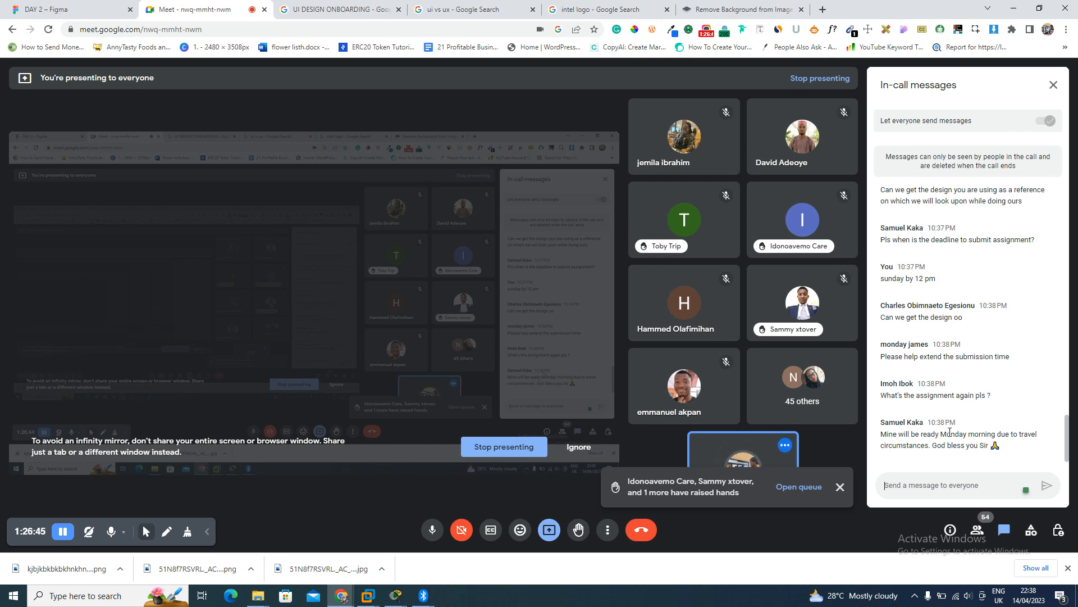
left_click_drag(947, 432, 983, 444)
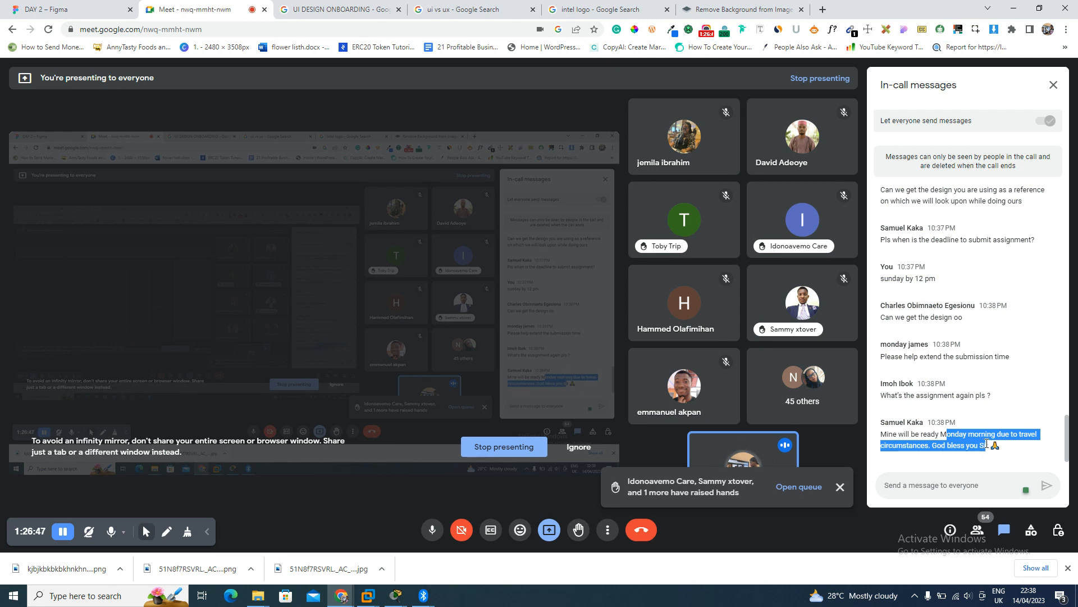
left_click(995, 446)
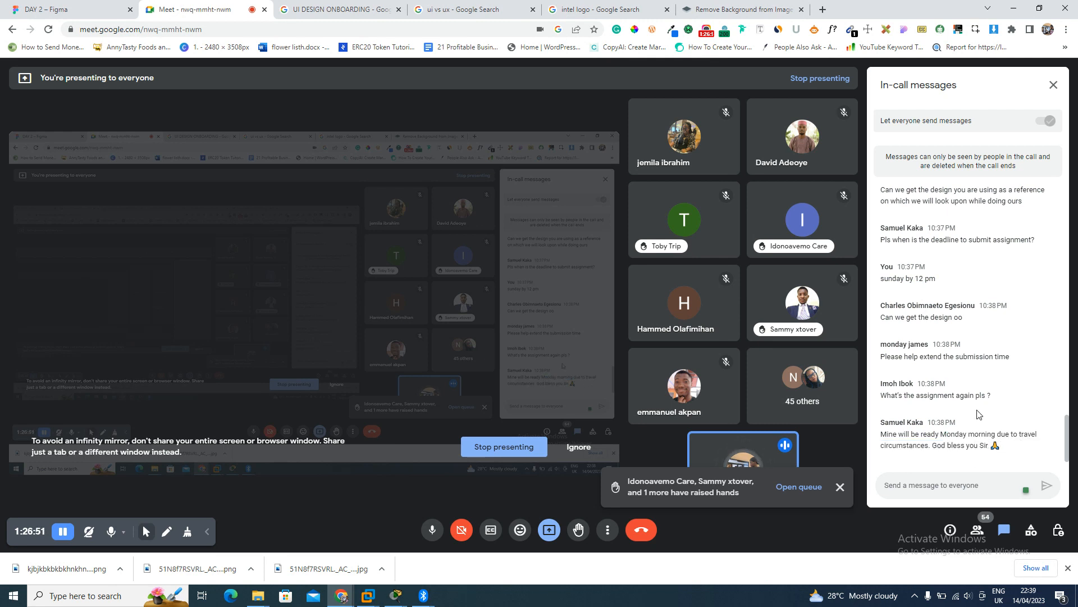
scroll(977, 415, "up", 3)
scroll(978, 415, "down", 3)
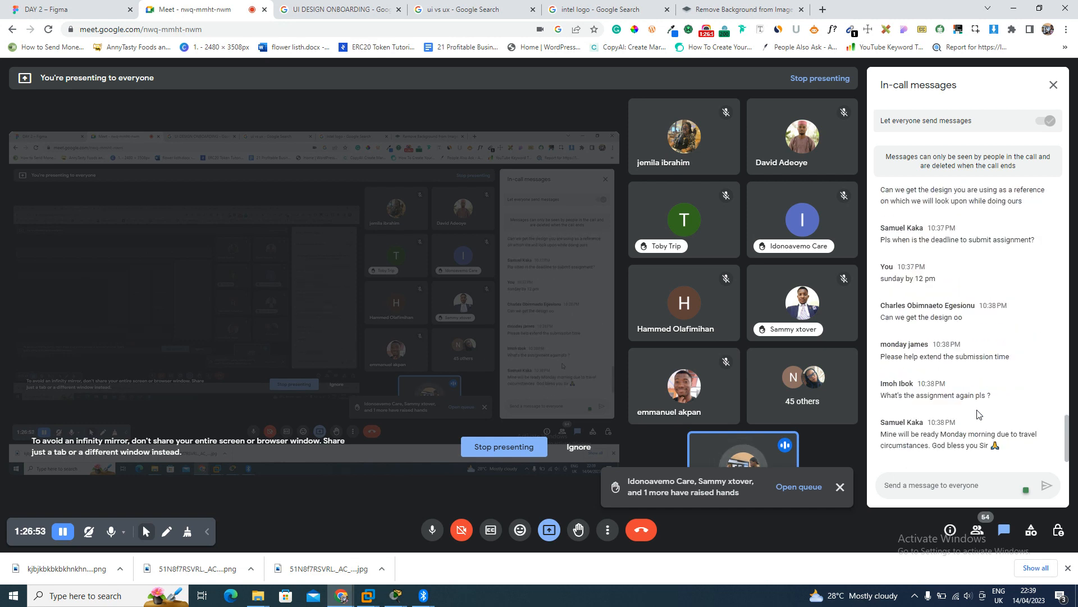
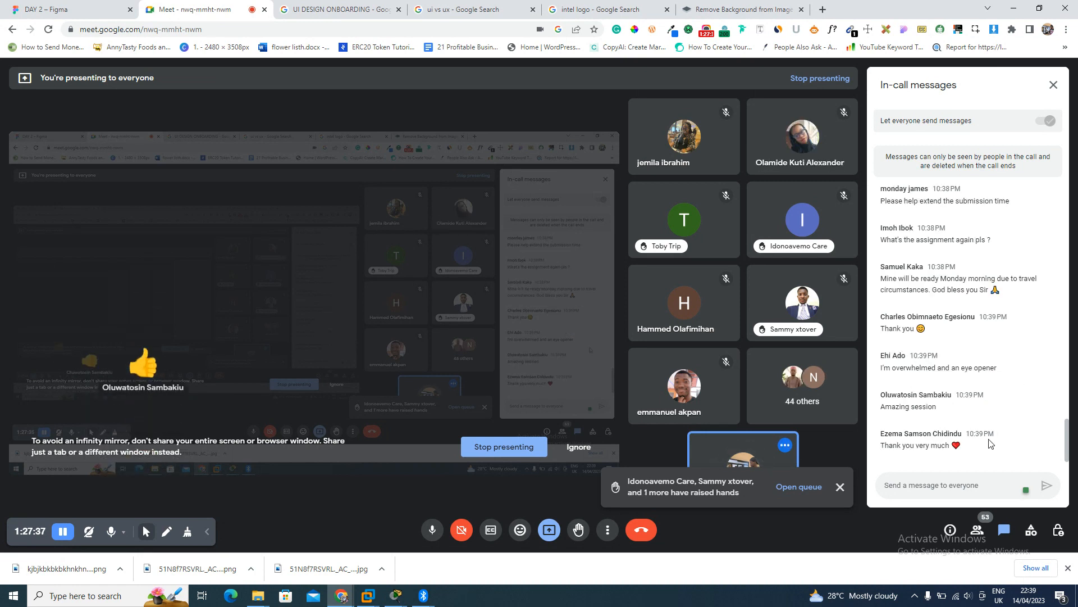
Dismiss the raised-hands notification and read through the participants' class feedback in the chat.
left_click(841, 487)
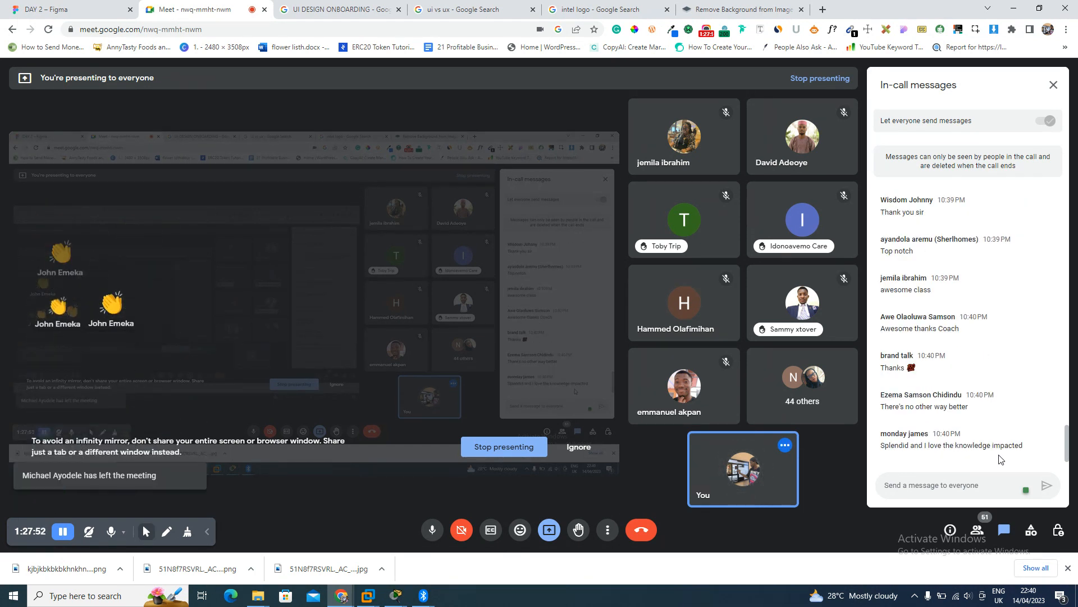
scroll(949, 337, "up", 1)
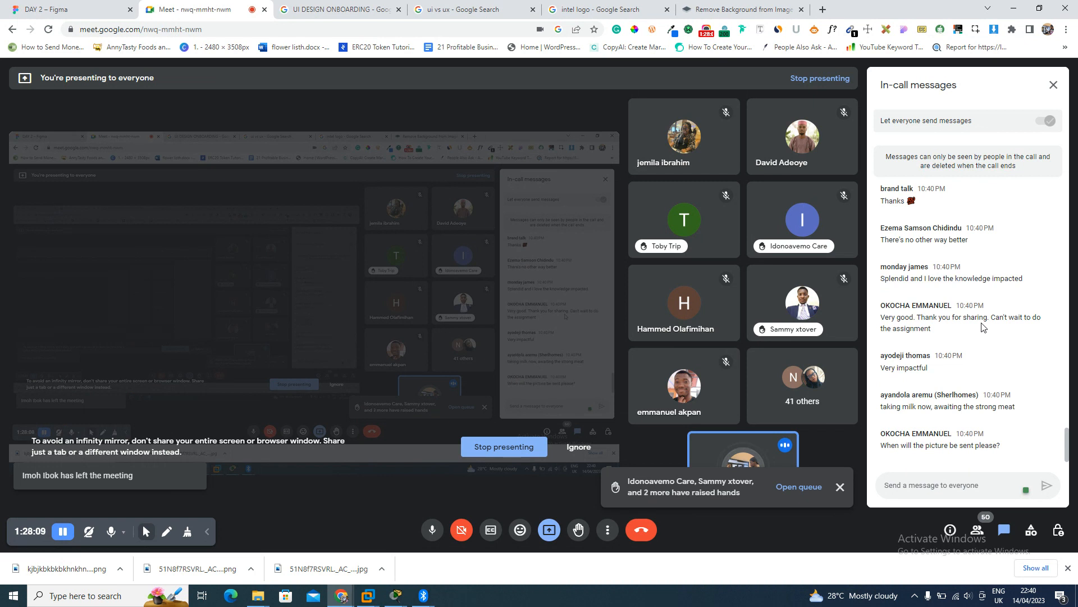
scroll(982, 327, "up", 1)
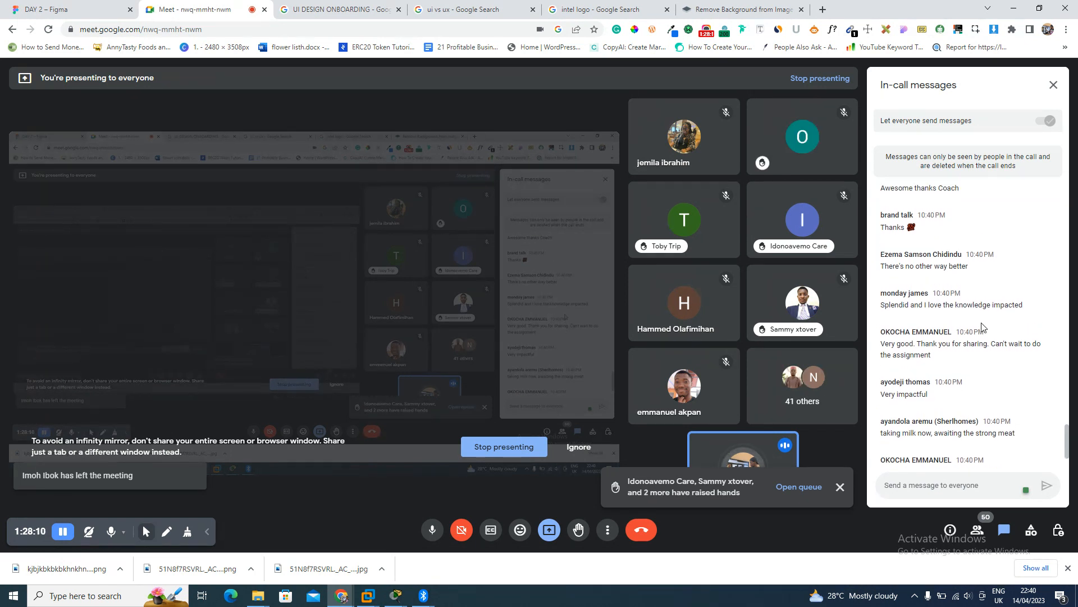
scroll(981, 328, "down", 1)
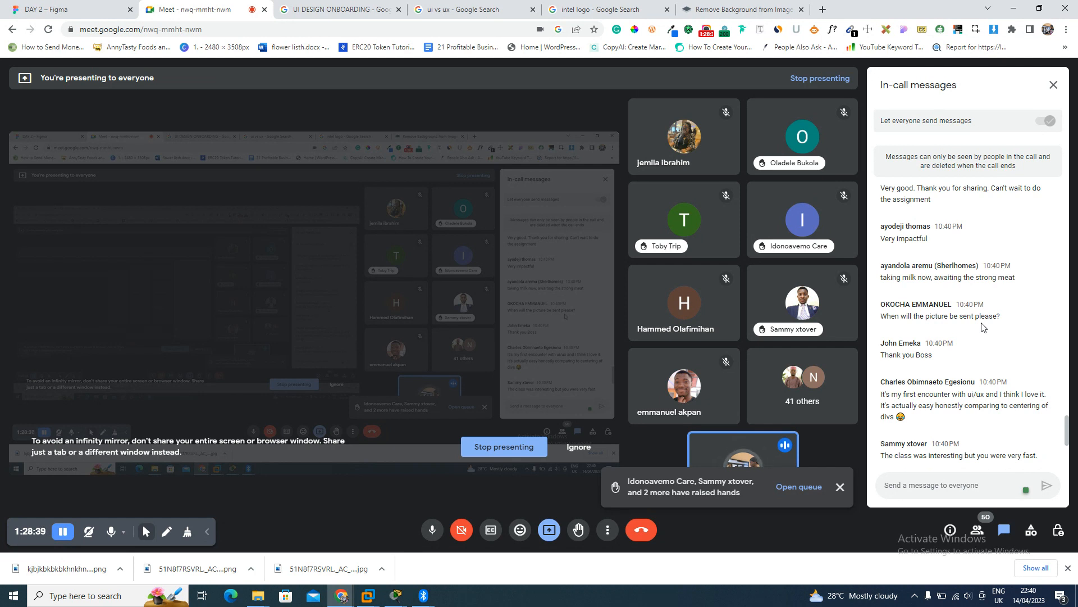
scroll(981, 327, "down", 1)
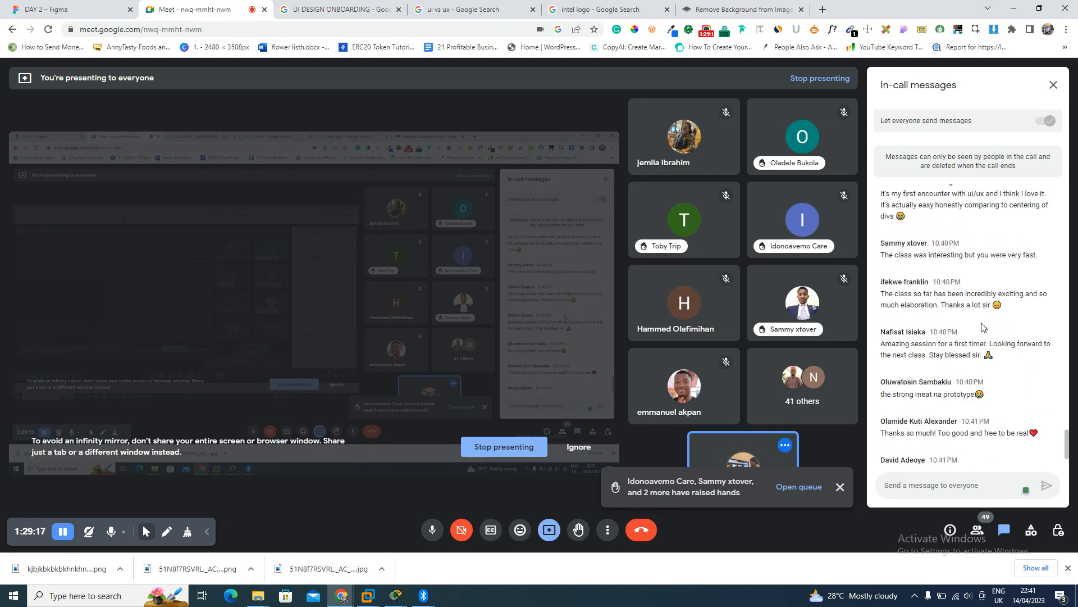
scroll(983, 327, "up", 1)
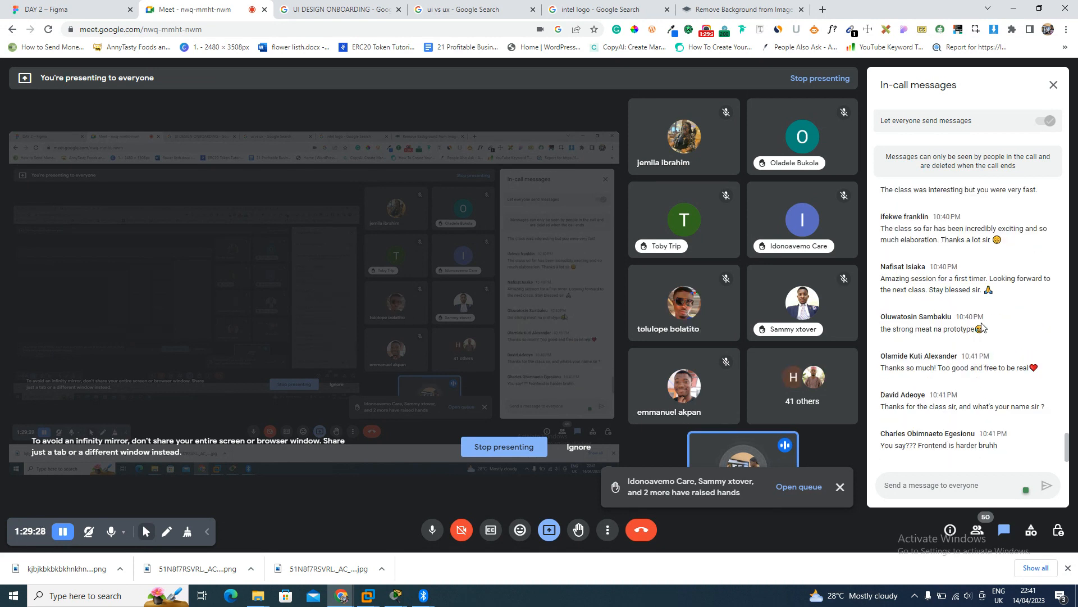
scroll(981, 327, "up", 1)
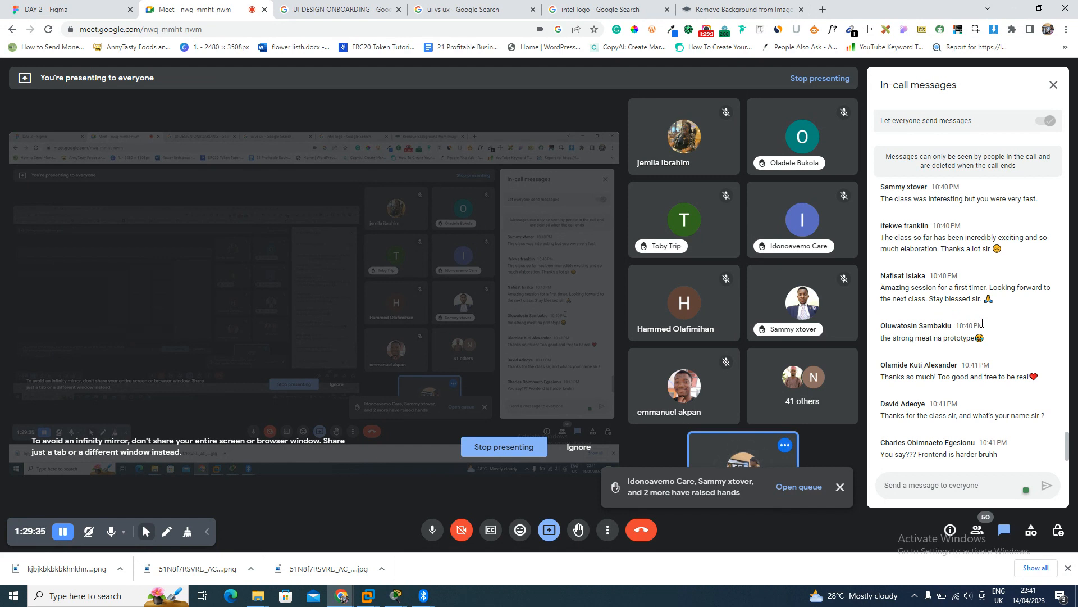
scroll(982, 325, "down", 1)
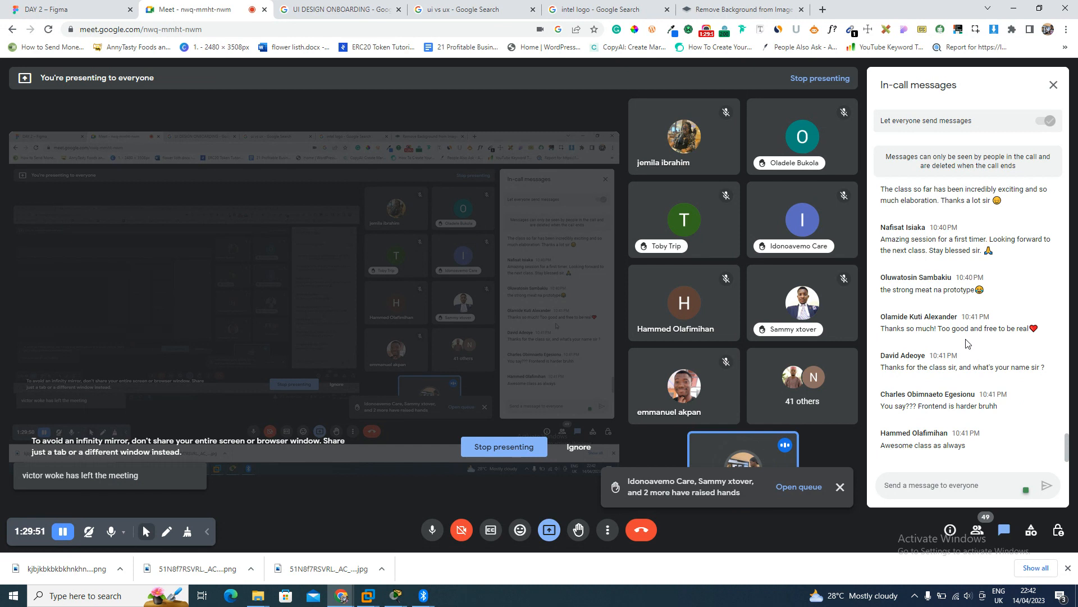
Answer the chat question about the instructor's name by sending the name and nickname.
type("Na")
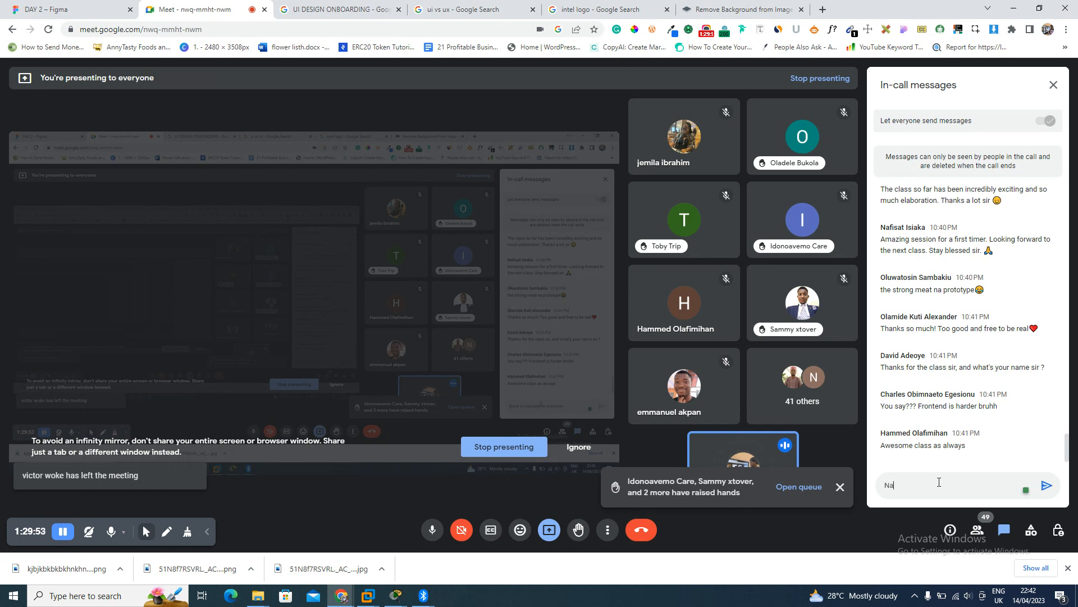
type("than AKA ")
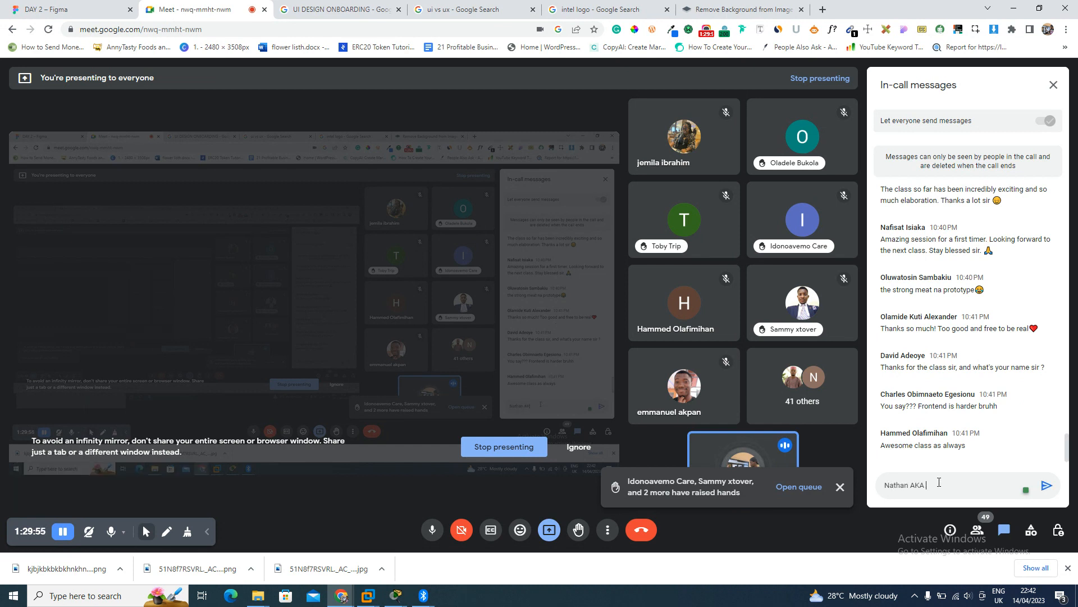
type("Fineboy")
key("Return")
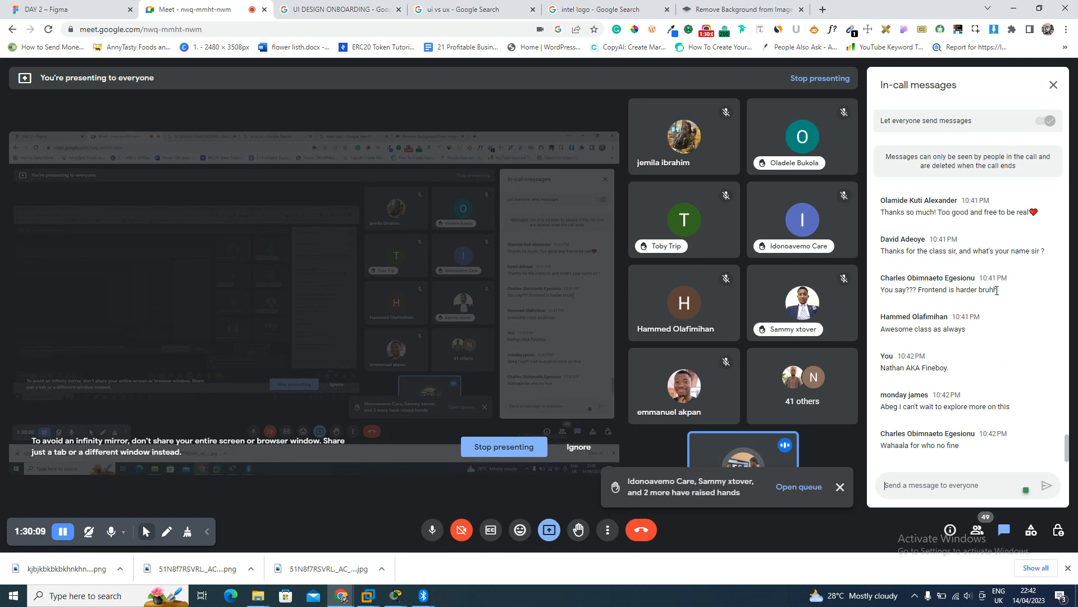
Highlight the latest chat comments and the question about whether attendance will be taken.
left_click_drag(998, 291, 983, 291)
left_click_drag(948, 316, 883, 319)
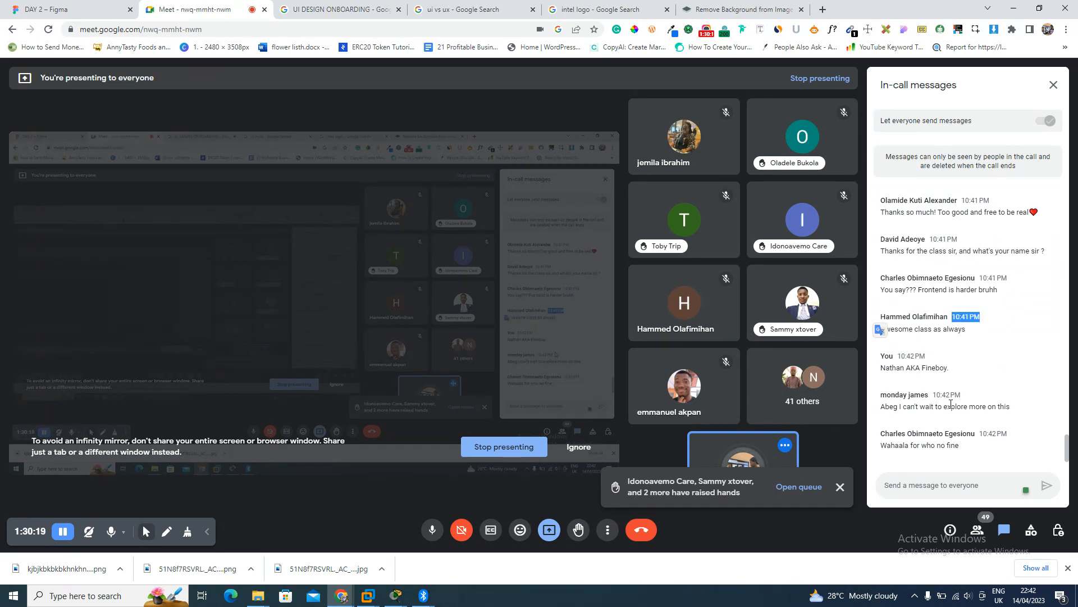
left_click_drag(932, 404, 993, 405)
left_click(1010, 403)
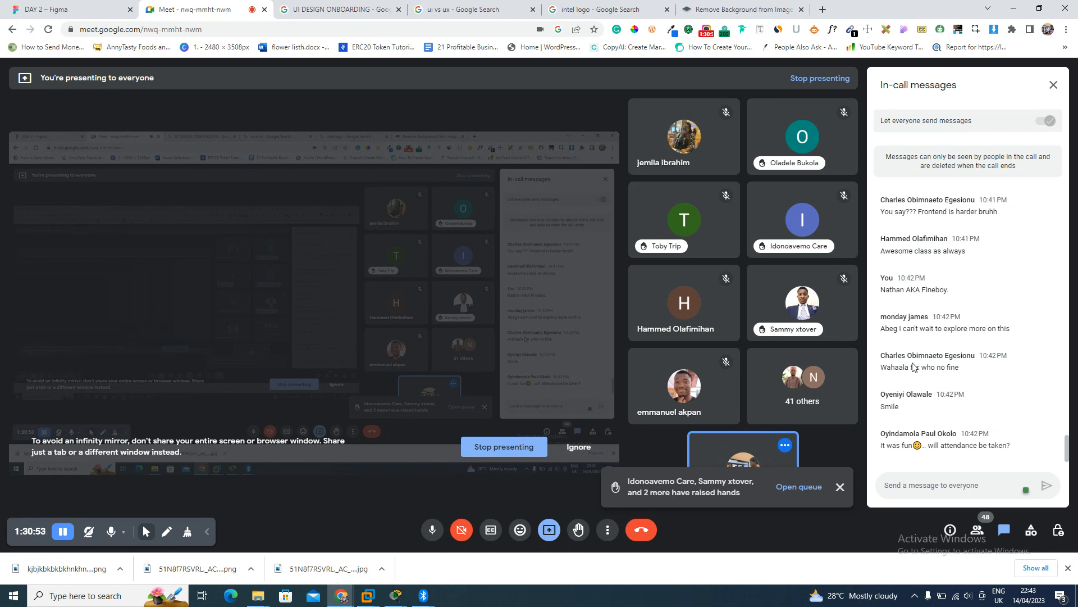
left_click_drag(913, 368, 951, 368)
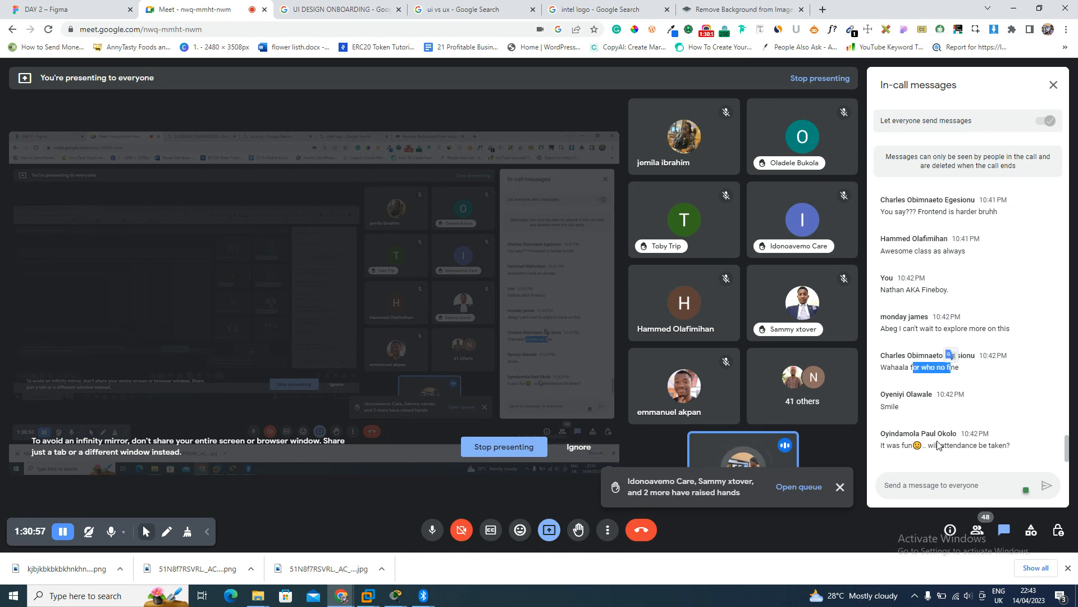
left_click_drag(929, 445, 1013, 449)
left_click(1014, 448)
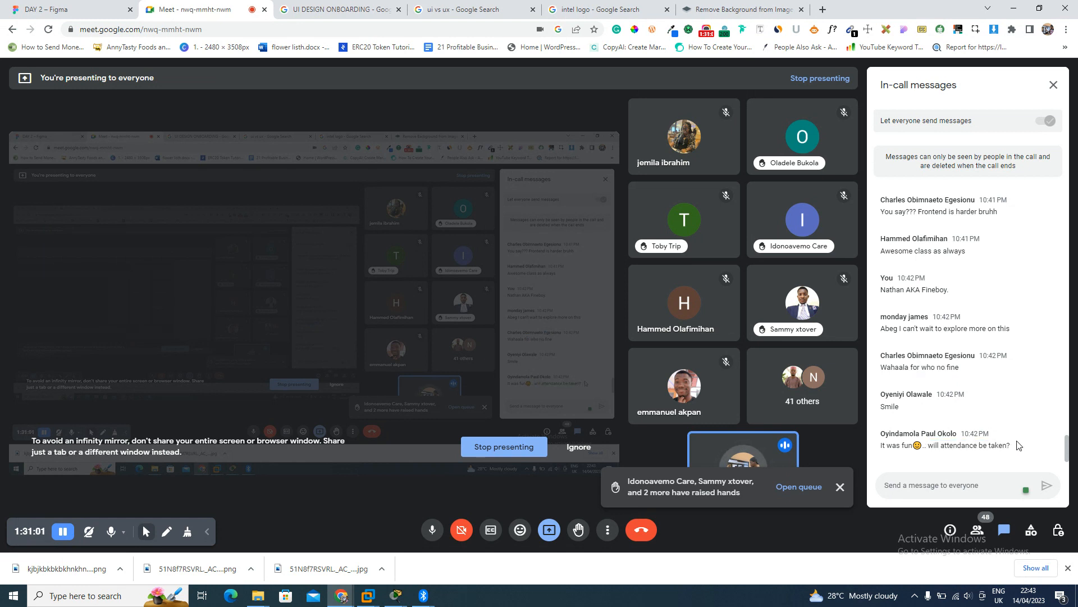